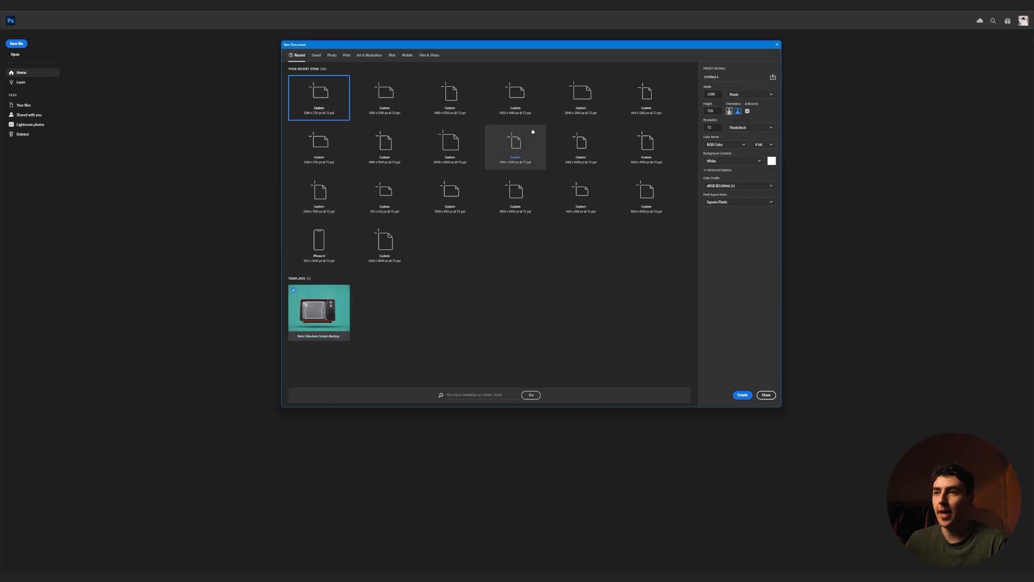
- Create a new 1080 x 1920 px, 72 ppi document with artboards enabled and name it Golf-Video-tutorial
click(389, 162)
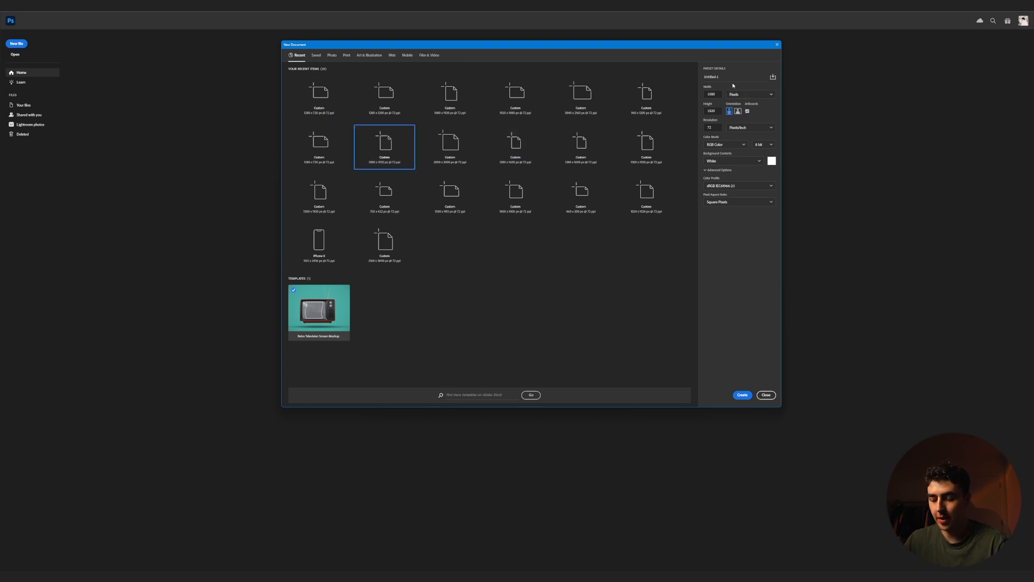
click(748, 111)
text(Golf-Video-tutorial)
key(Return)
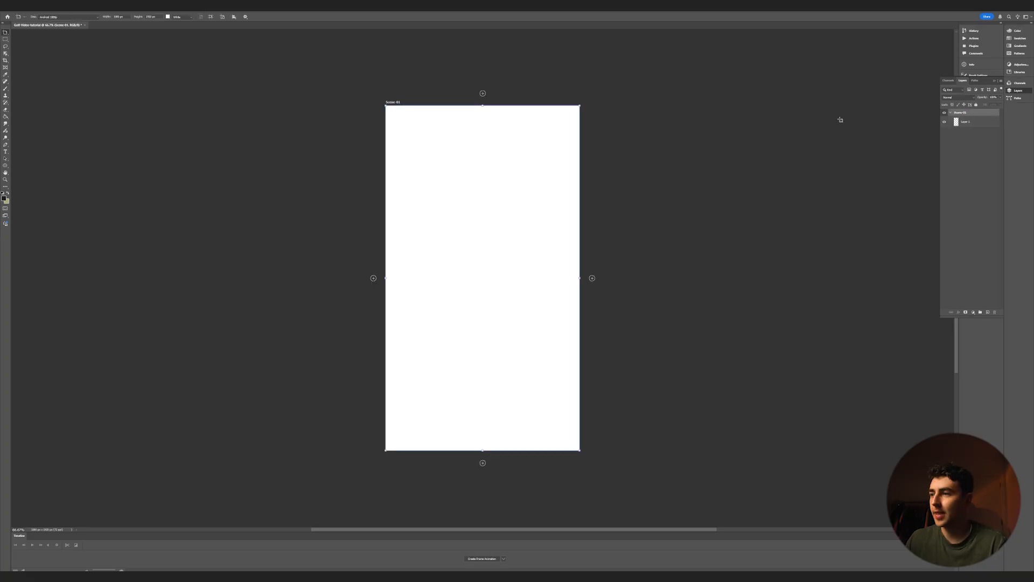
- Add three more blank artboards in a row beside the first one and name them consecutively as Scene-02 to Scene-04
click(592, 278)
click(592, 279)
click(593, 280)
scroll(533, 278, down, 11)
scroll(317, 253, up, 8)
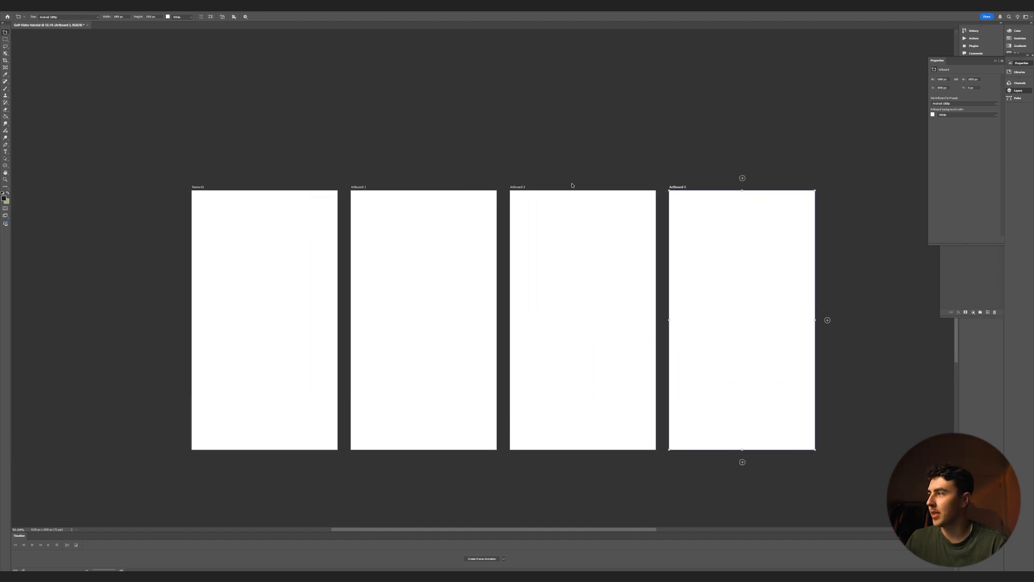
click(972, 260)
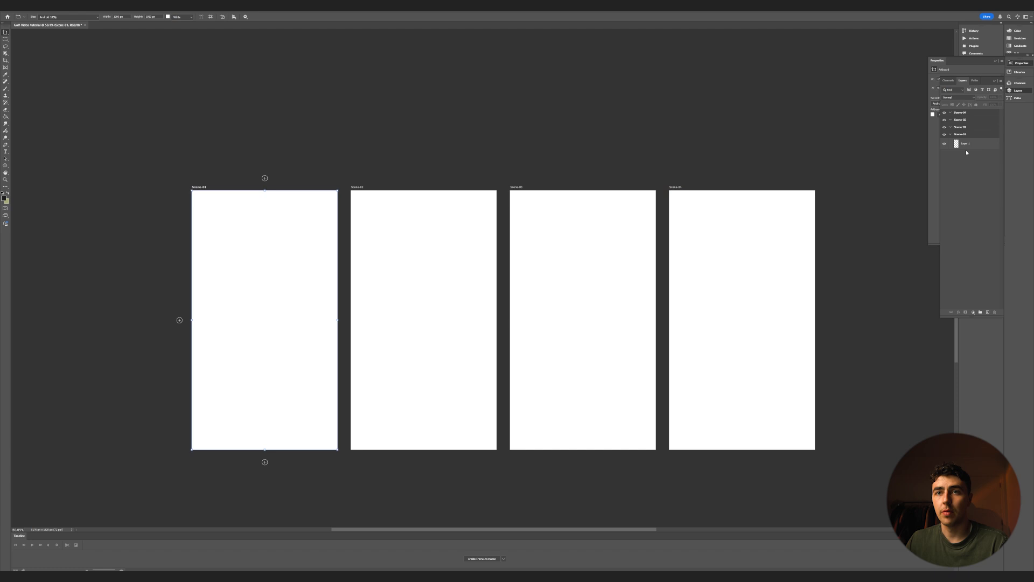
click(849, 200)
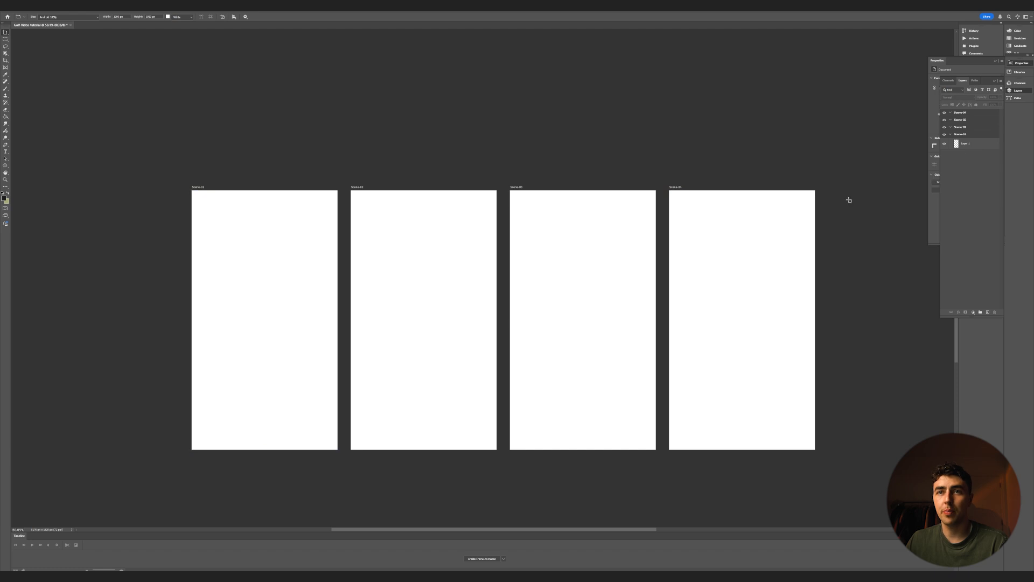
- Draw a light grey rectangle covering the whole Scene-01 artboard as its background
click(6, 168)
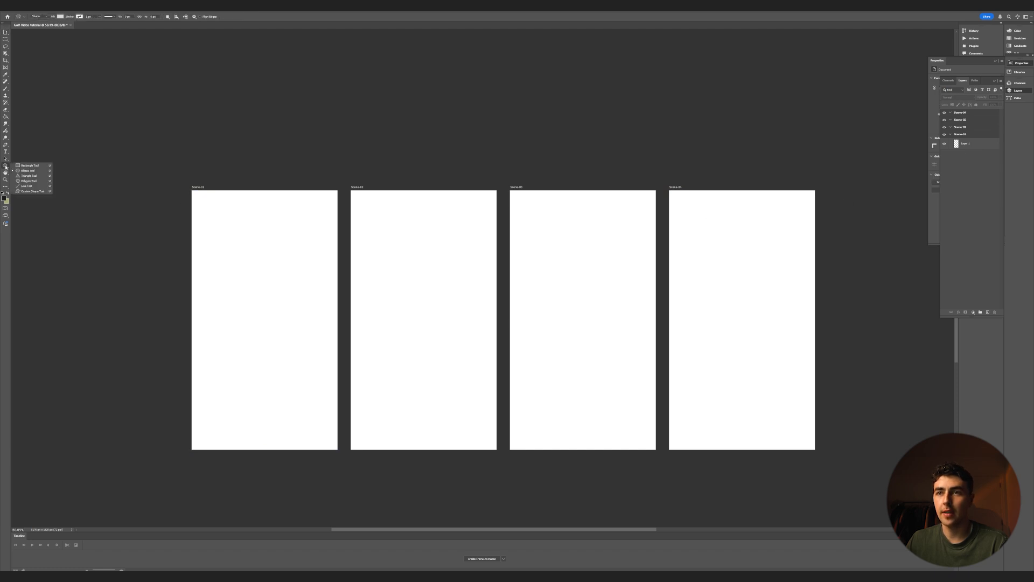
click(27, 172)
drag(191, 189, 338, 450)
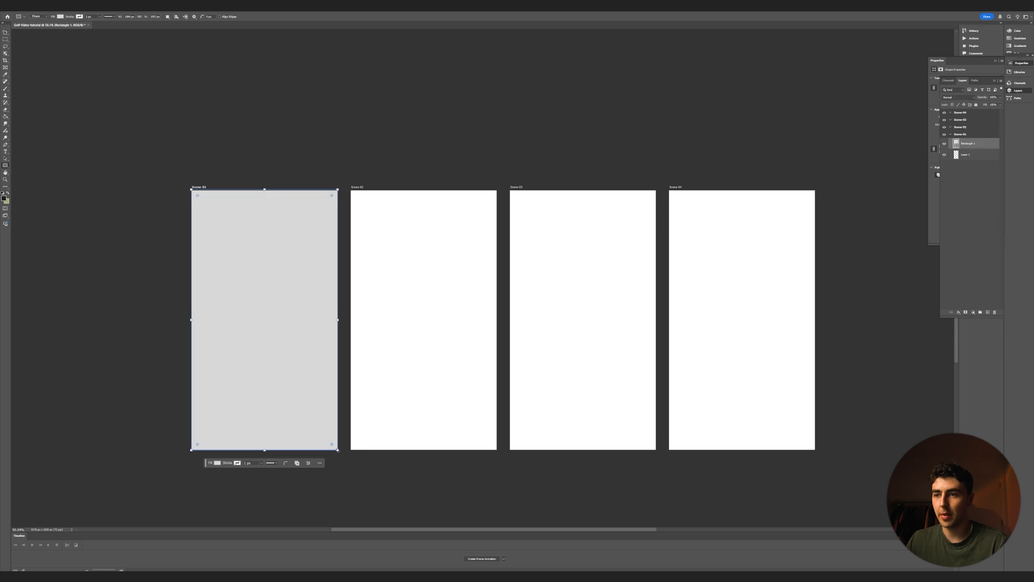
key(v)
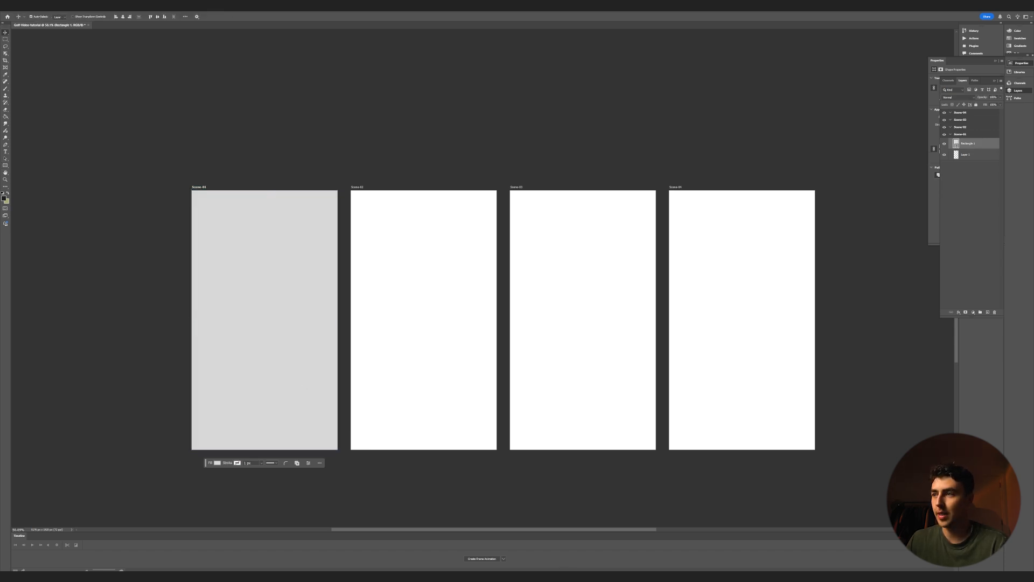
- Place the photo of the man with binoculars into the Scene-01 artboard and position it in the lower half
key(alt+Tab)
click(468, 376)
drag(631, 210, 210, 338)
drag(265, 240, 265, 279)
drag(258, 359, 274, 358)
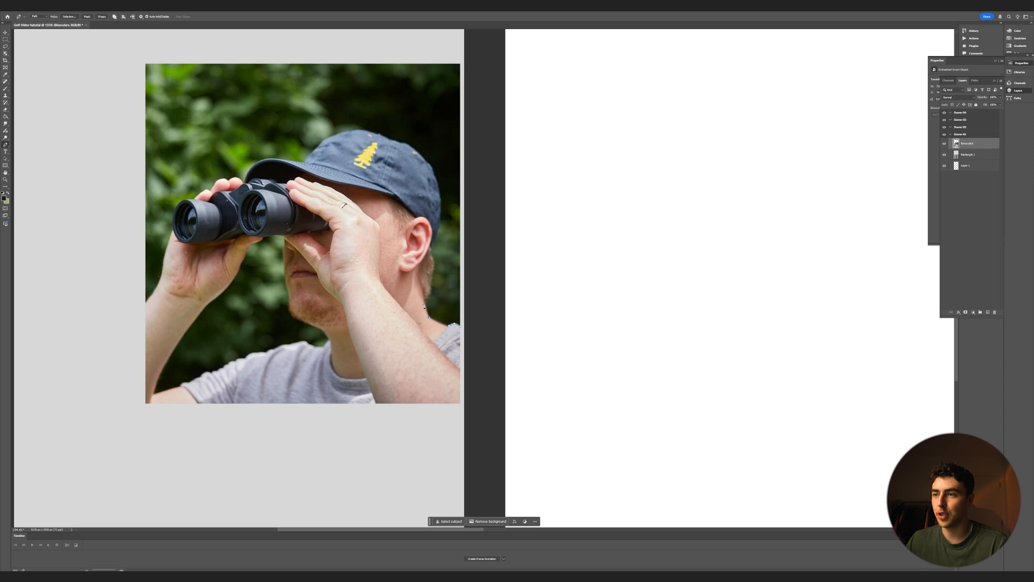
- Trace the outer outline of the man and the binoculars with the Pen tool and convert the path to a selection
click(431, 246)
click(439, 223)
click(437, 182)
click(410, 146)
click(394, 140)
click(358, 131)
scroll(224, 183, up, 2)
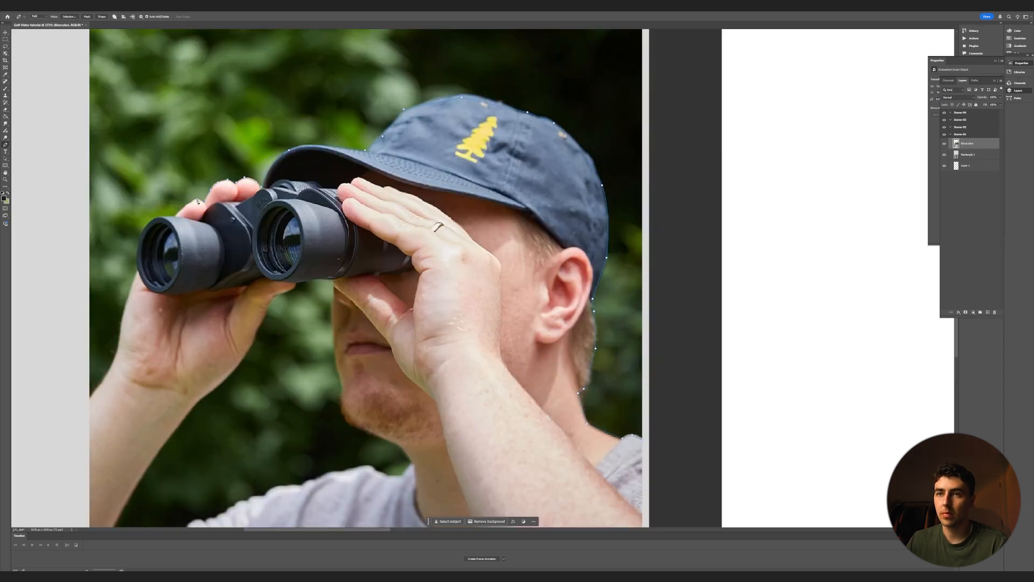
scroll(139, 273, down, 3)
click(335, 459)
click(401, 452)
right_click(348, 402)
click(371, 420)
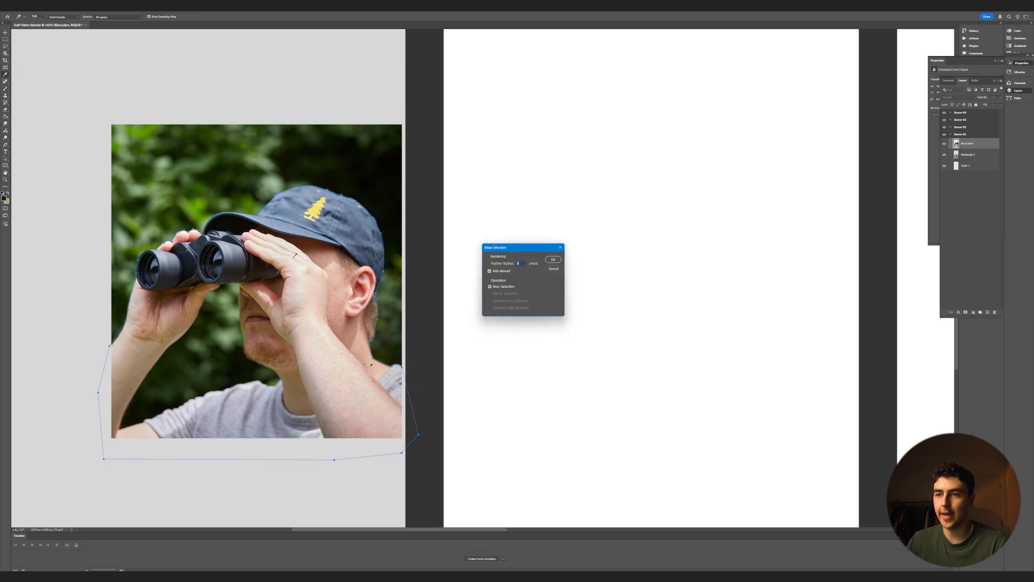
key(Return)
- Copy the selected man to a new layer with Layer Via Copy and delete the original Binoculars photo layer
key(l)
right_click(293, 355)
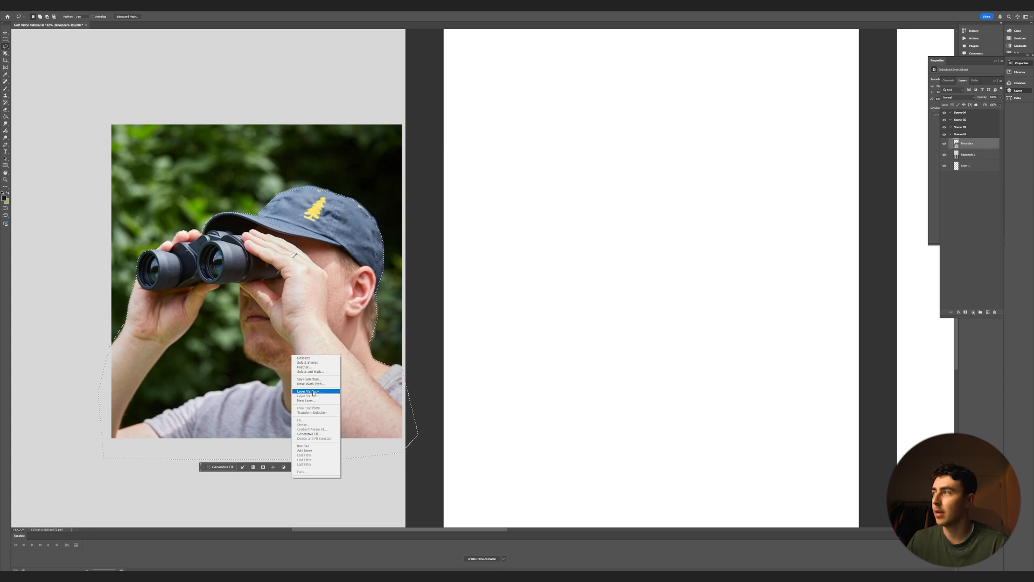
click(313, 391)
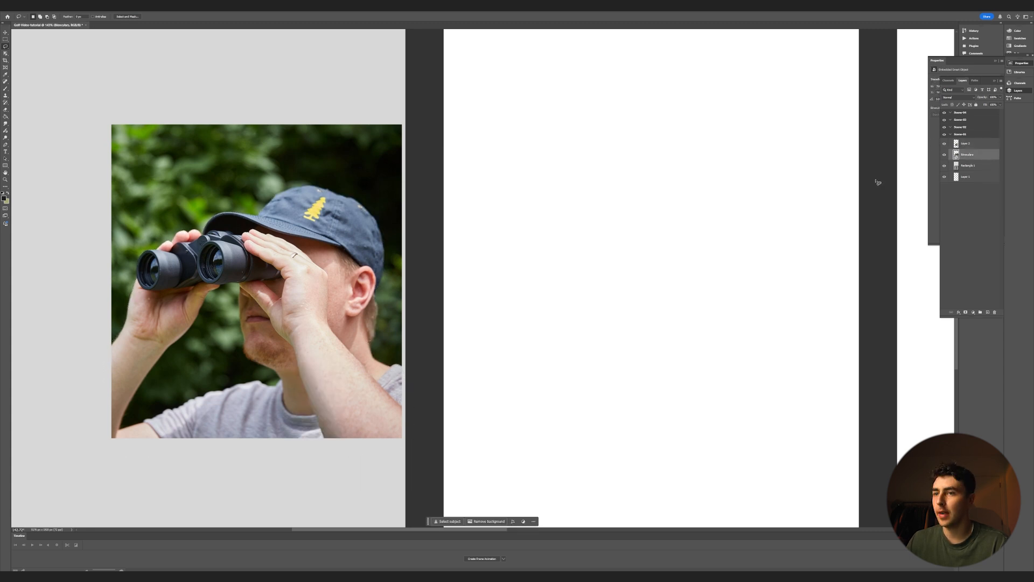
key(Delete)
click(972, 144)
scroll(485, 288, down, 3)
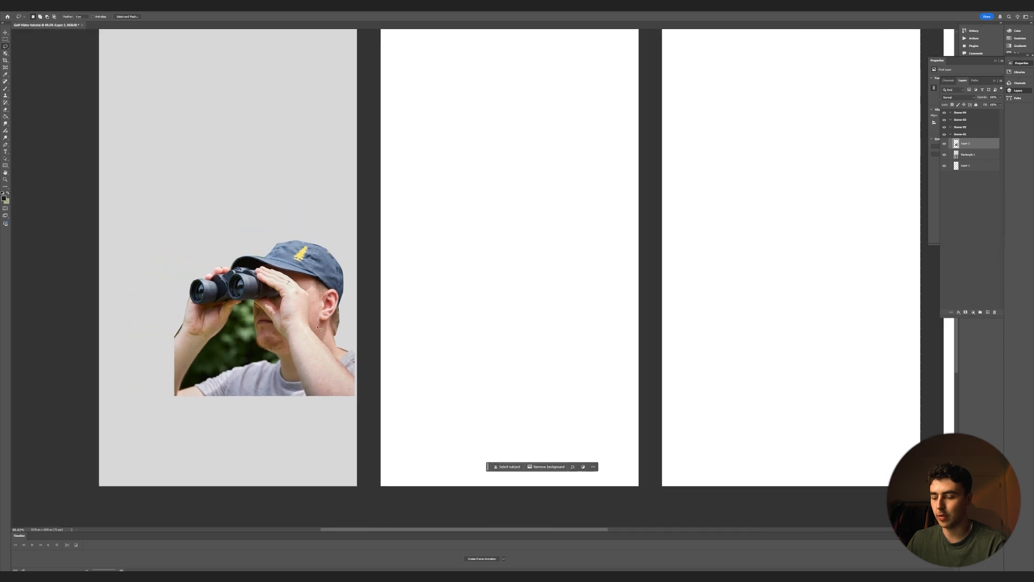
- Trace the green background gap between the arm, face and shoulder with the Pen tool, make it a selection and delete its contents
scroll(269, 323, up, 4)
key(p)
scroll(275, 280, up, 3)
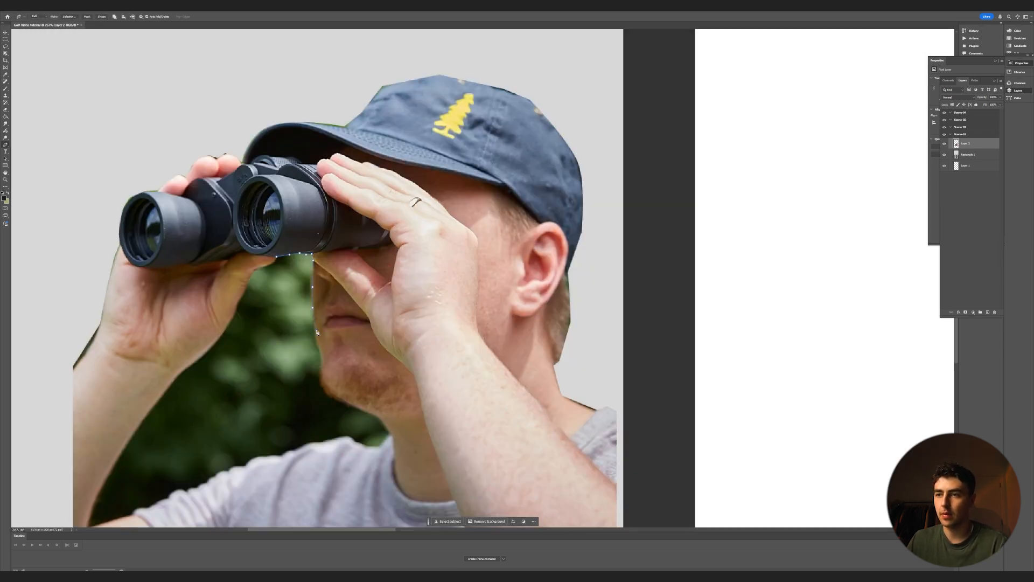
scroll(241, 470, down, 2)
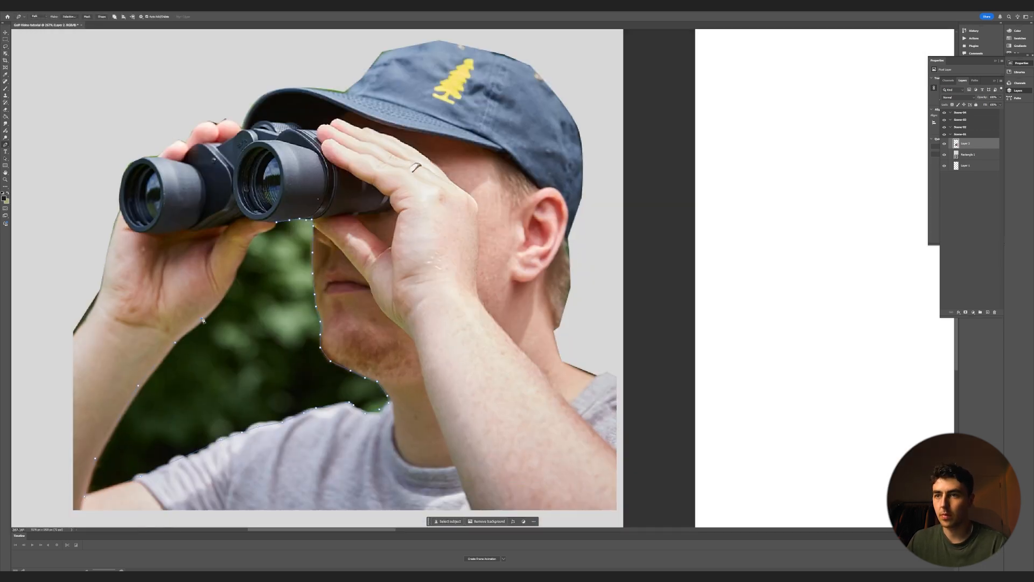
right_click(283, 248)
click(288, 270)
key(Return)
scroll(296, 388, down, 5)
key(l)
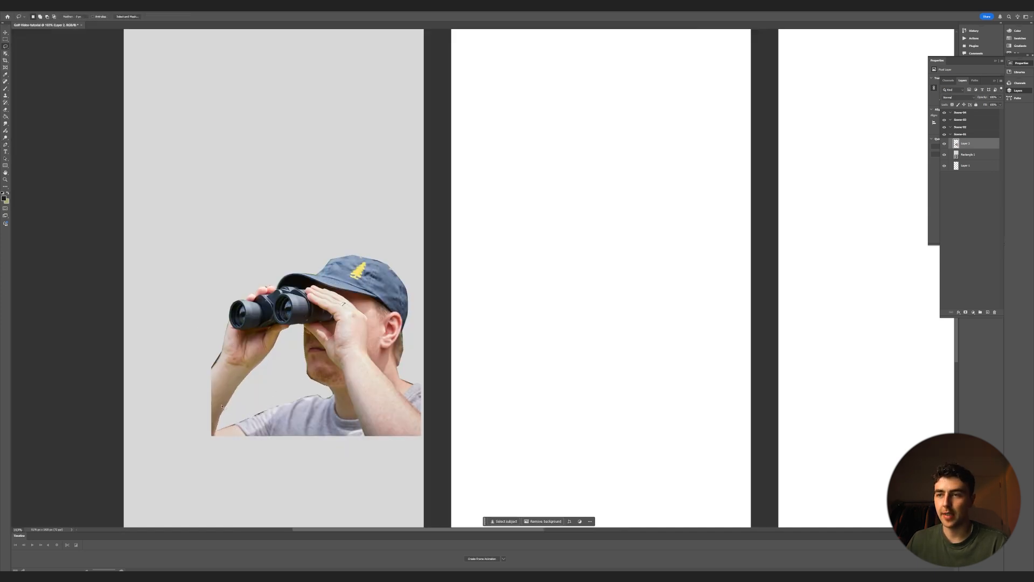
- Trace the arms, hands and binoculars with the Pen tool and separate them from the man's head and torso onto their own layer
key(p)
scroll(370, 418, up, 3)
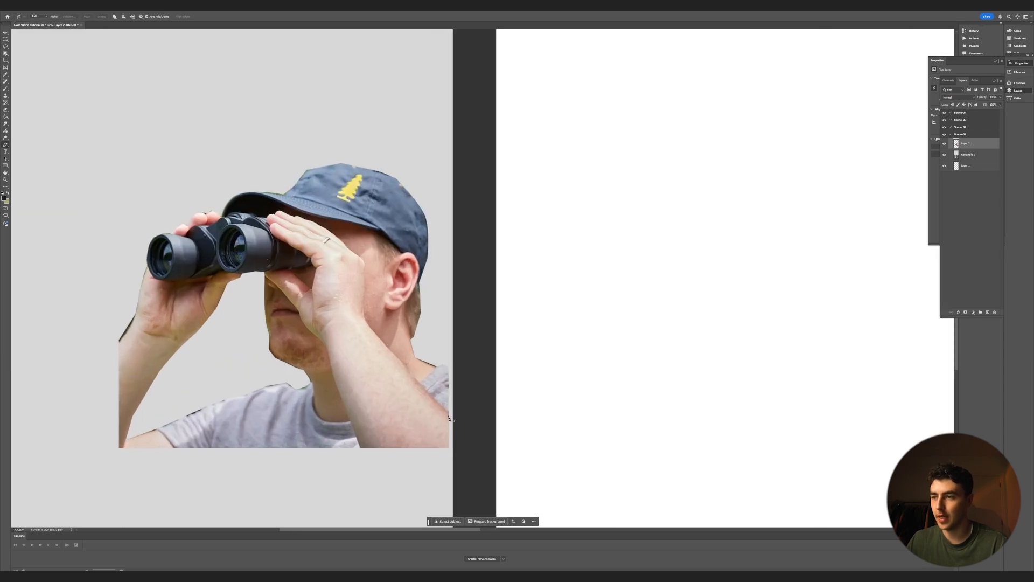
scroll(353, 253, up, 3)
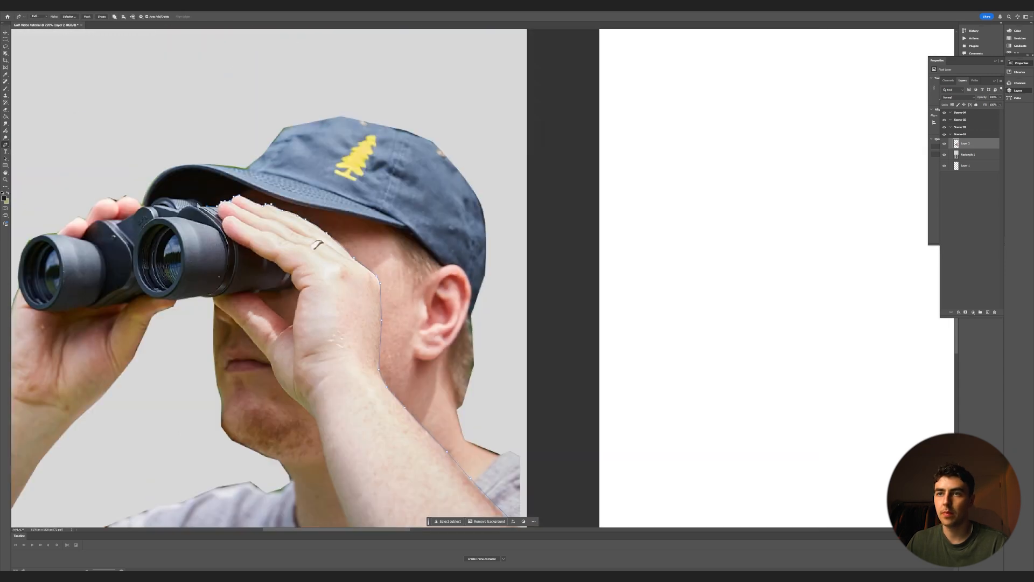
click(197, 200)
scroll(146, 186, down, 3)
click(62, 212)
scroll(138, 420, up, 2)
click(197, 353)
click(281, 335)
scroll(315, 192, up, 3)
click(315, 191)
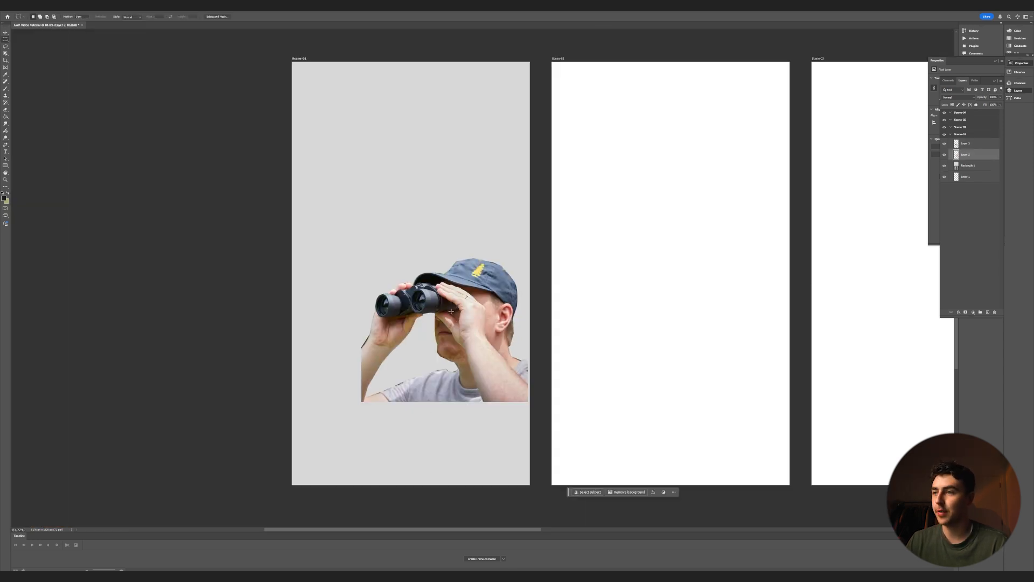
- Rename the upper cutout layer Arms and the head-and-torso layer Person
key(v)
double_click(966, 146)
text(Arnie)
key(Return)
double_click(966, 155)
text(Person)
key(Return)
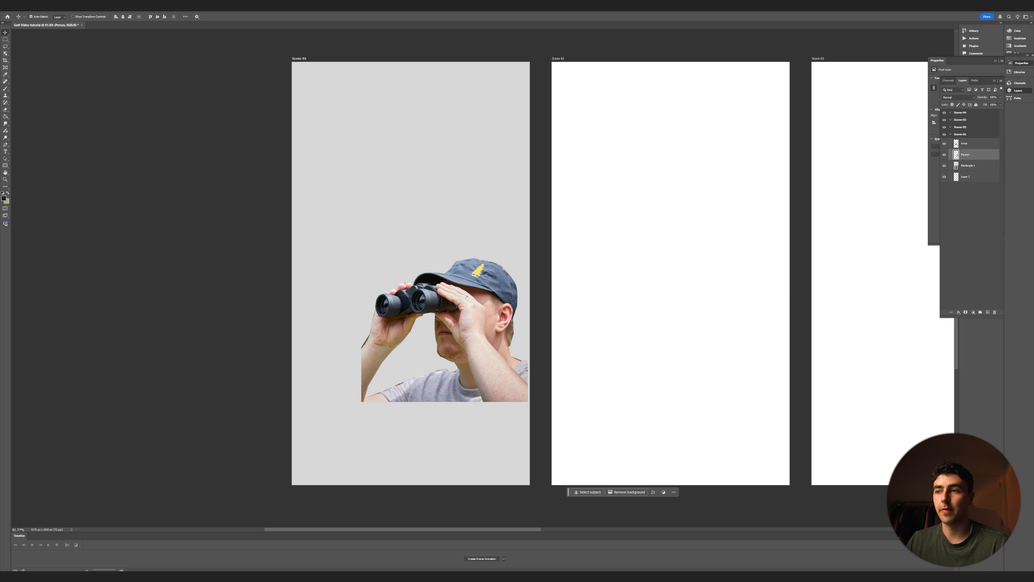
- Apply a Black & White adjustment to the Person layer, lowering the reds, blues and magentas to darken the skin and cap
click(34, 6)
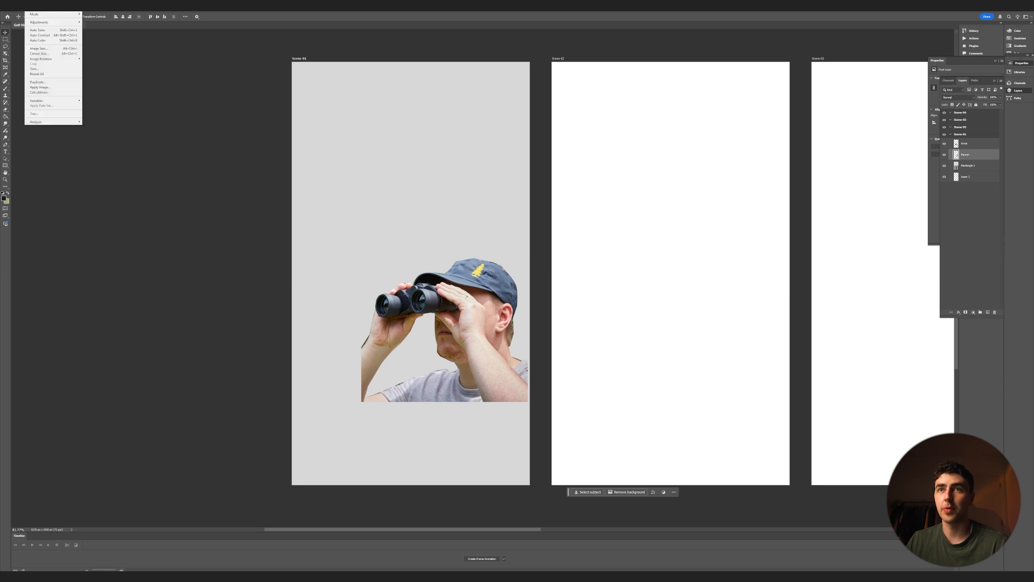
mouse_move(54, 22)
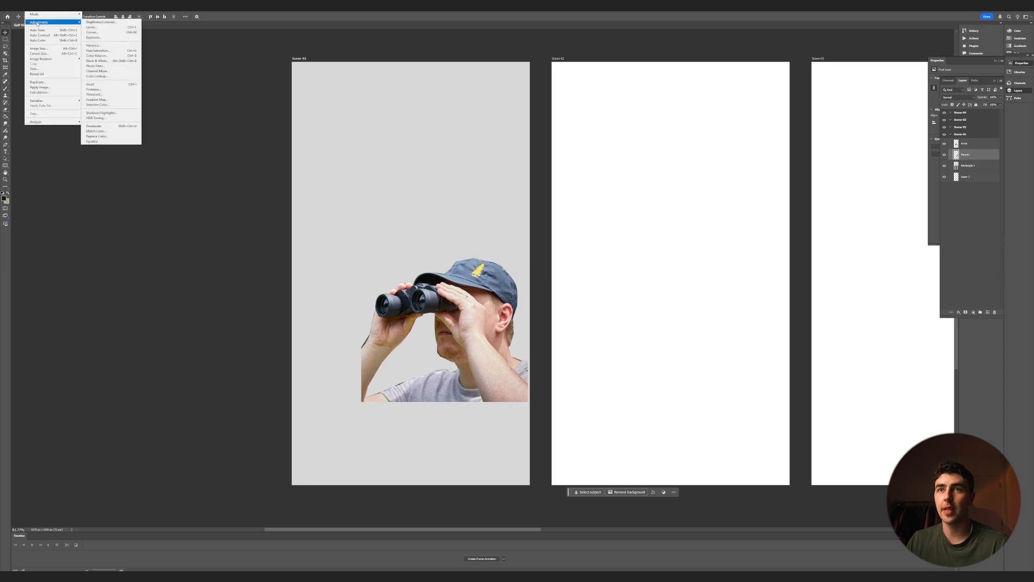
click(105, 60)
mouse_move(642, 196)
mouse_down()
mouse_move(654, 197)
mouse_move(643, 196)
mouse_move(643, 183)
mouse_up()
mouse_move(640, 156)
mouse_down()
mouse_move(653, 157)
mouse_move(621, 158)
mouse_up()
drag(637, 209, 621, 209)
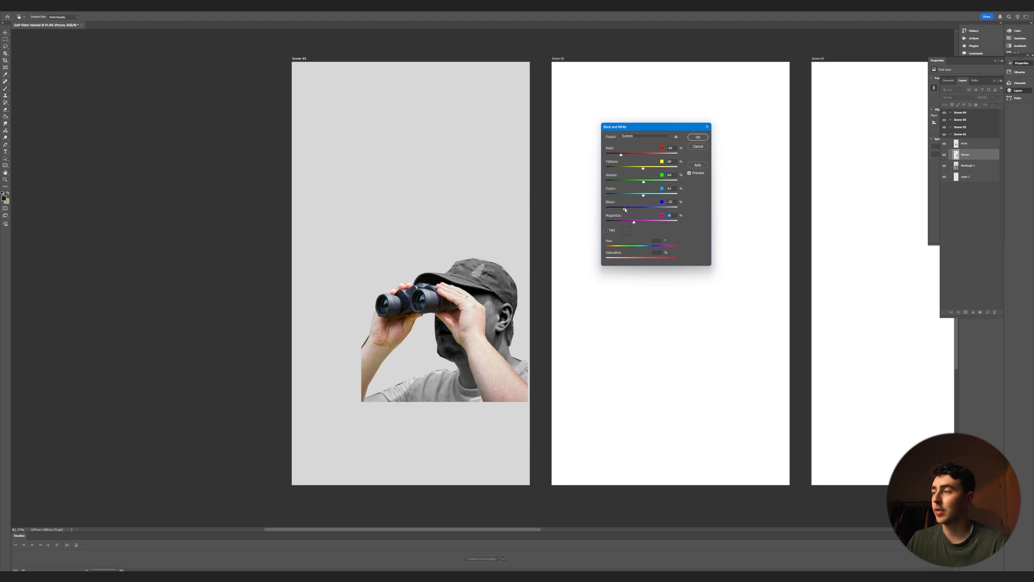
click(697, 137)
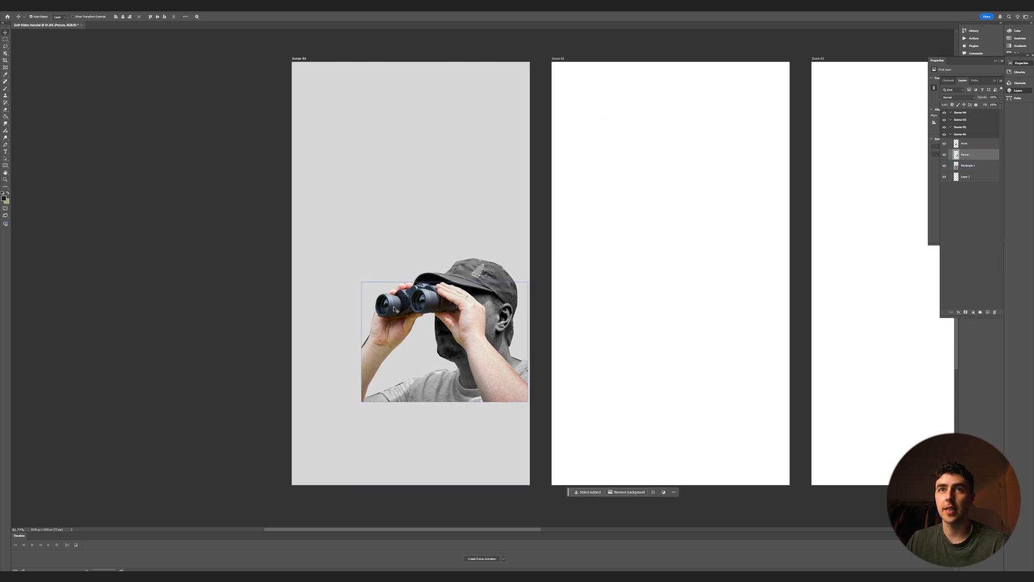
- Apply a Black & White adjustment to the Arms layer, lowering the reds and yellows to match the darkened head
click(395, 308)
click(20, 7)
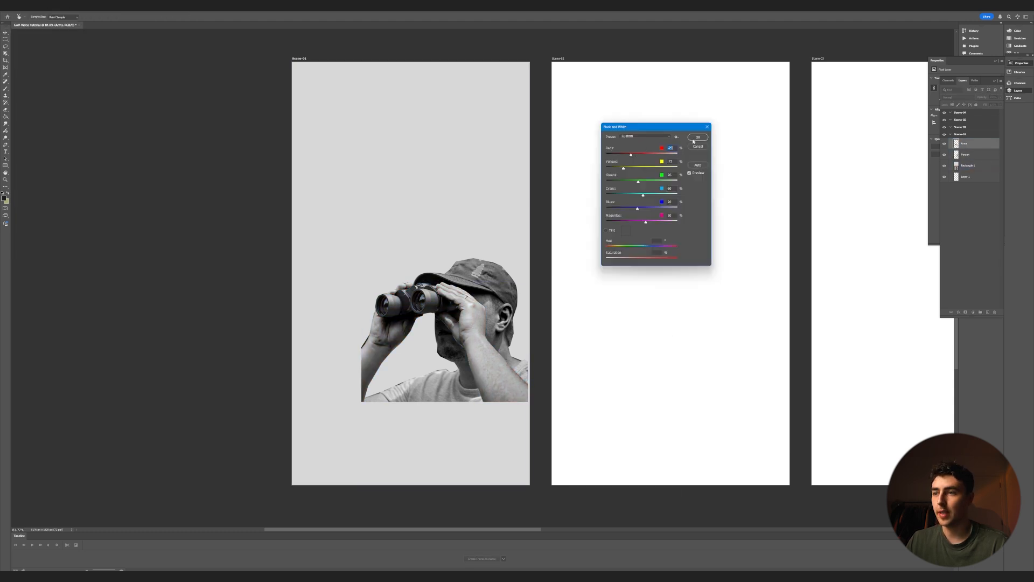
click(697, 138)
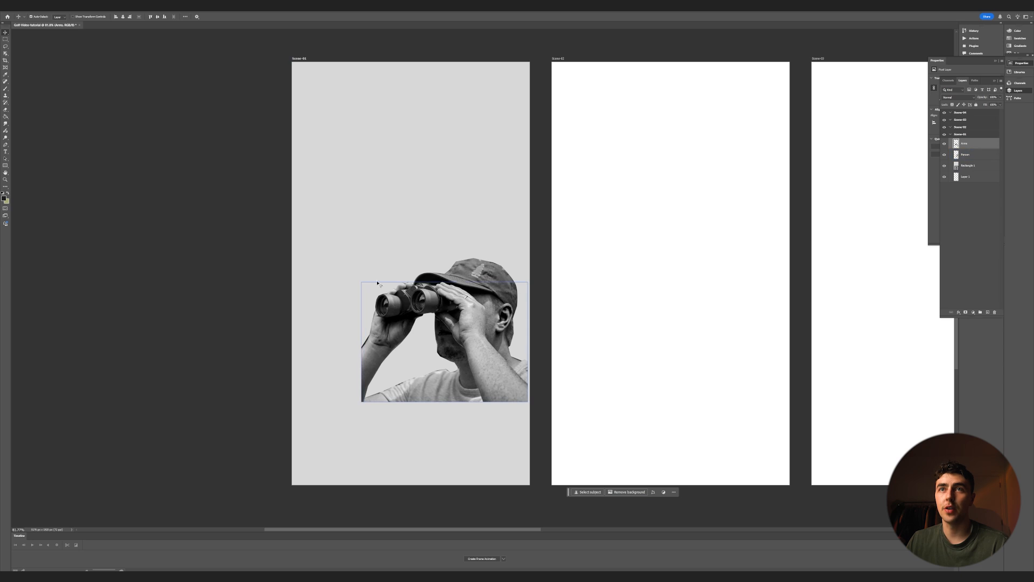
- Add uniform monochromatic noise to the Arms layer and repeat the same filter on the Person layer
click(63, 9)
mouse_move(70, 10)
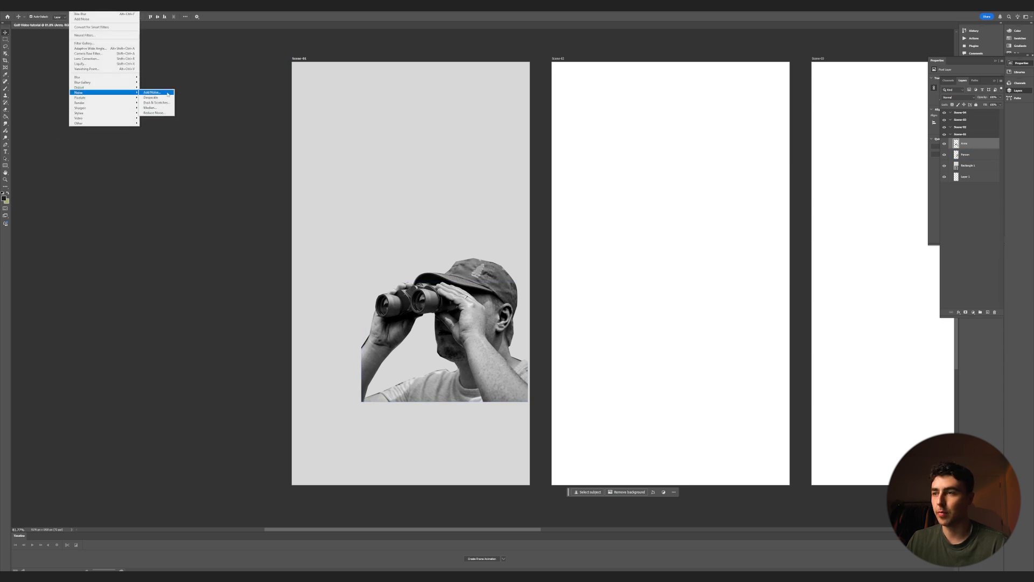
click(152, 93)
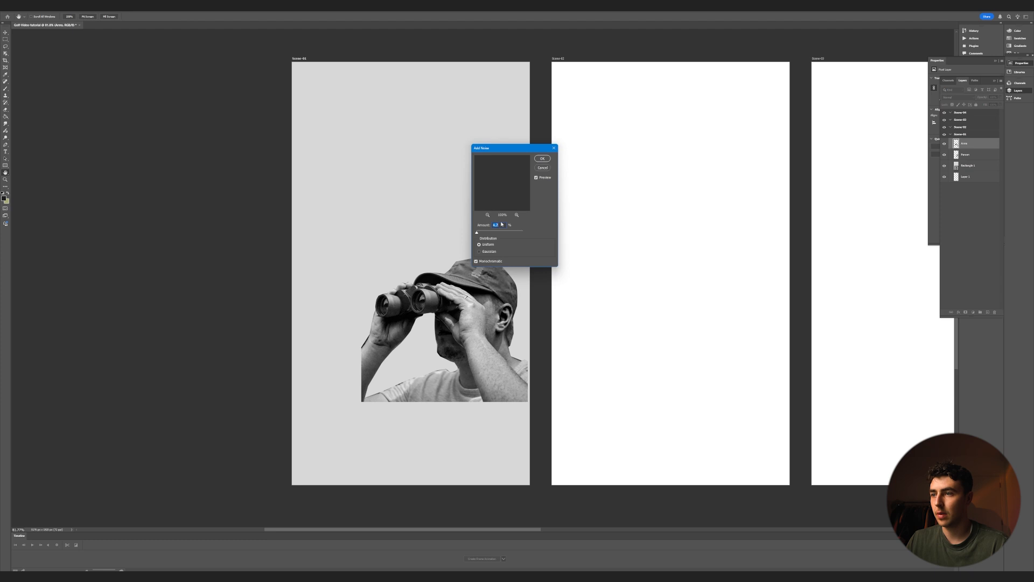
click(542, 158)
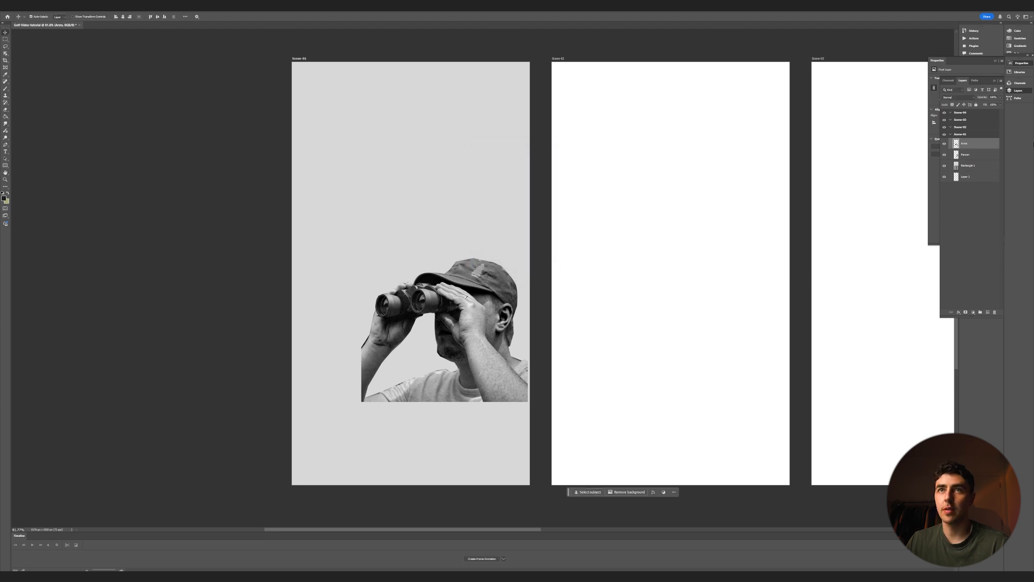
click(978, 156)
click(75, 8)
click(89, 14)
- Hide the Arms layer, lasso the missing face and chest area and fill it in with Generative Fill
click(969, 143)
click(943, 144)
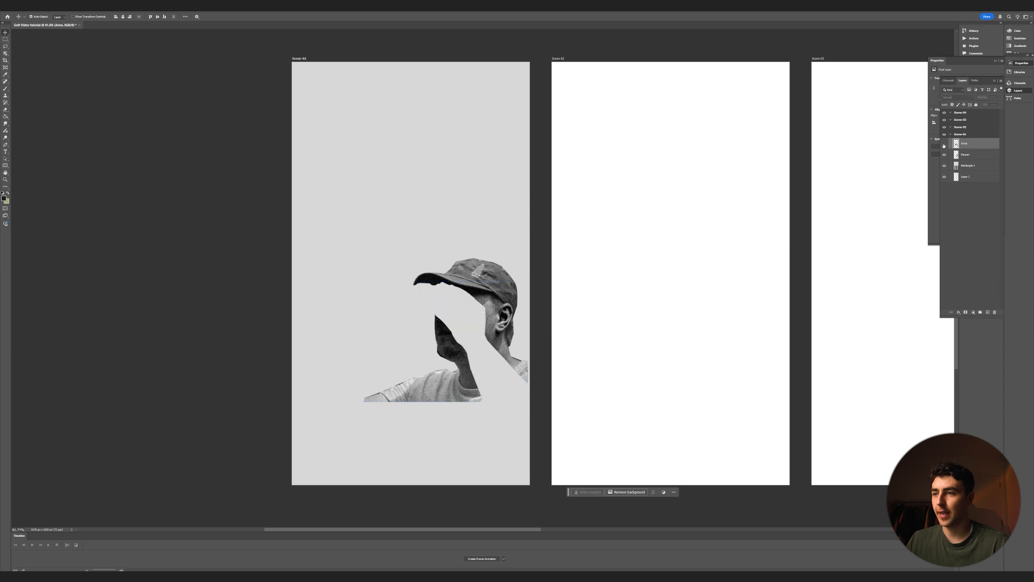
click(441, 317)
key(l)
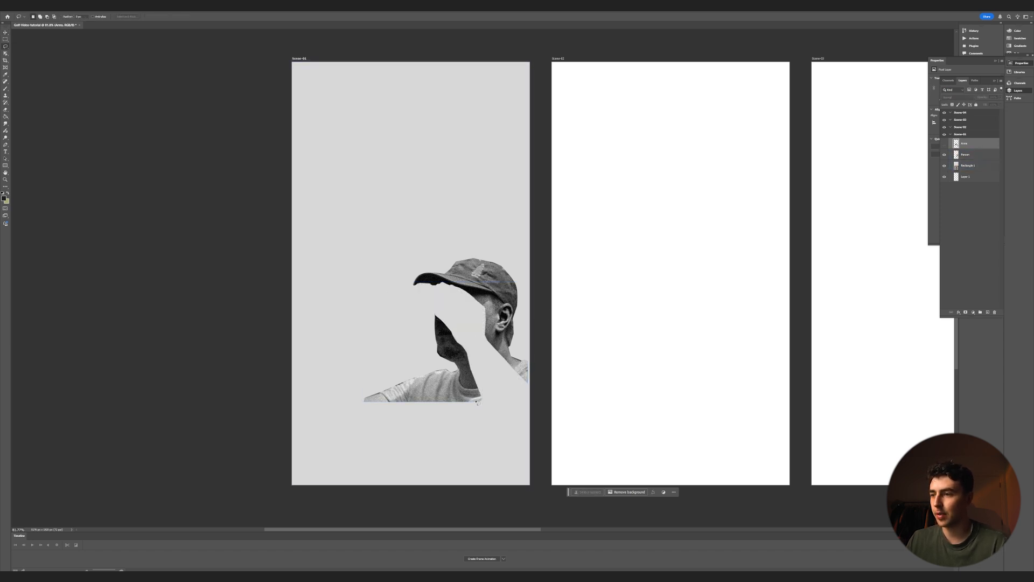
drag(477, 402, 482, 402)
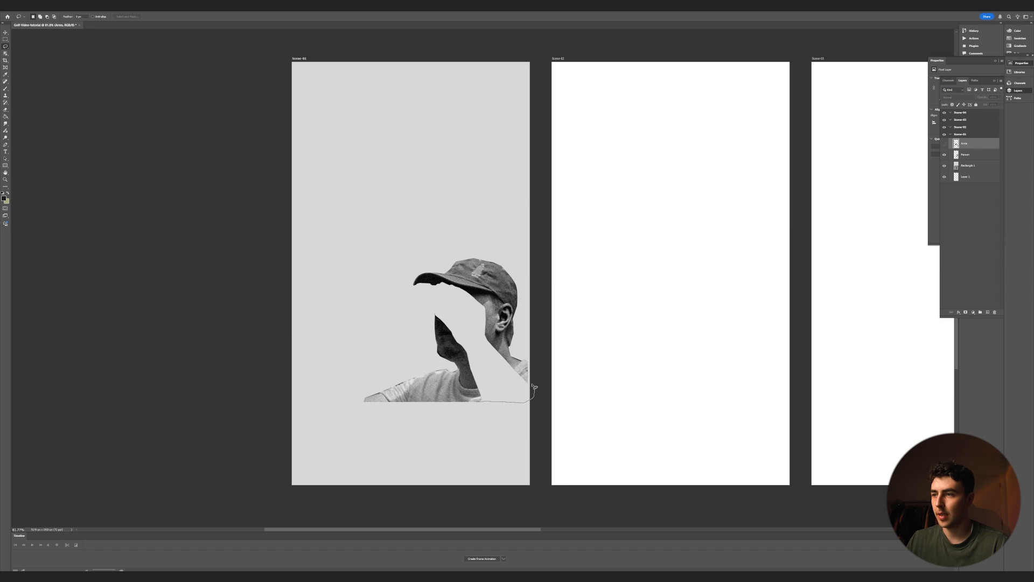
mouse_move(488, 328)
mouse_down()
mouse_move(485, 299)
mouse_move(477, 401)
mouse_up()
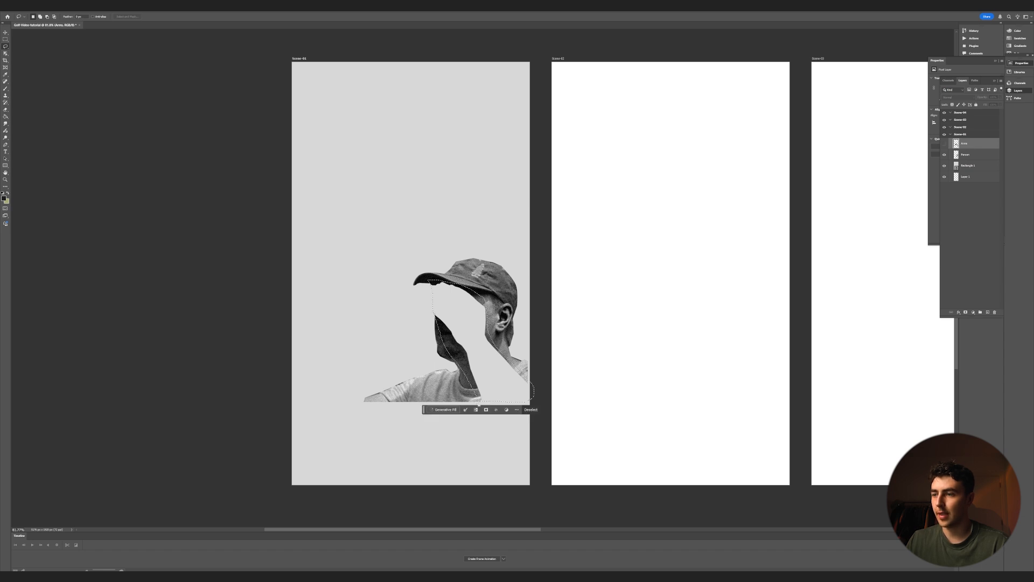
click(445, 409)
click(535, 410)
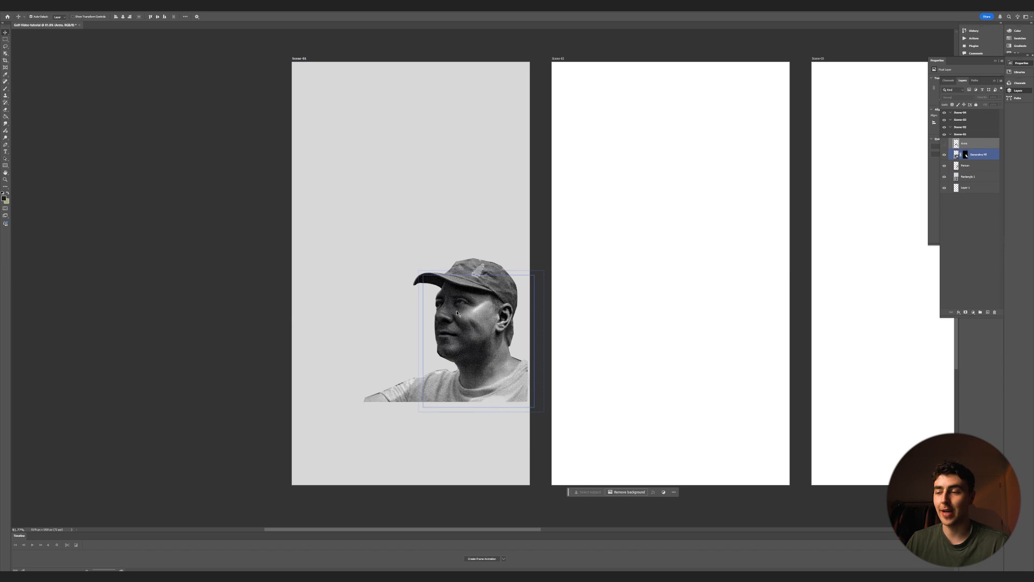
- Merge the Generative Fill layer with the Person layer and make the Arms layer visible again
click(449, 362)
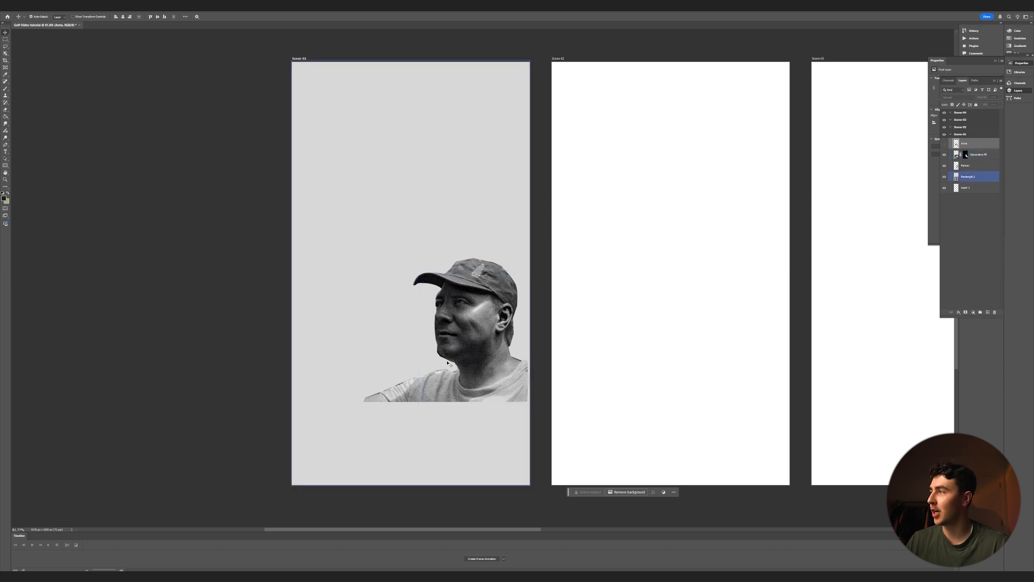
click(983, 155)
shift+click(972, 168)
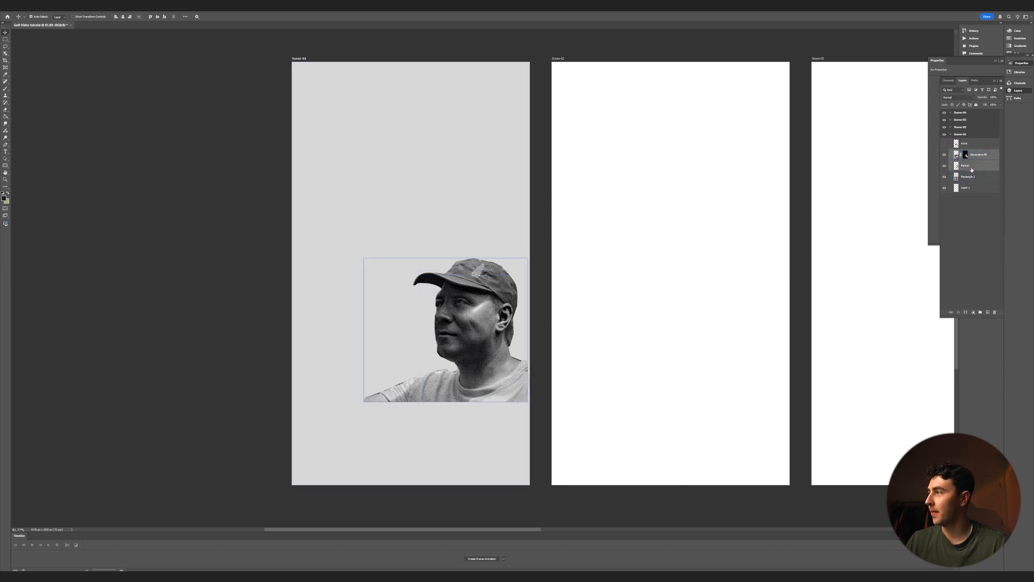
right_click(974, 162)
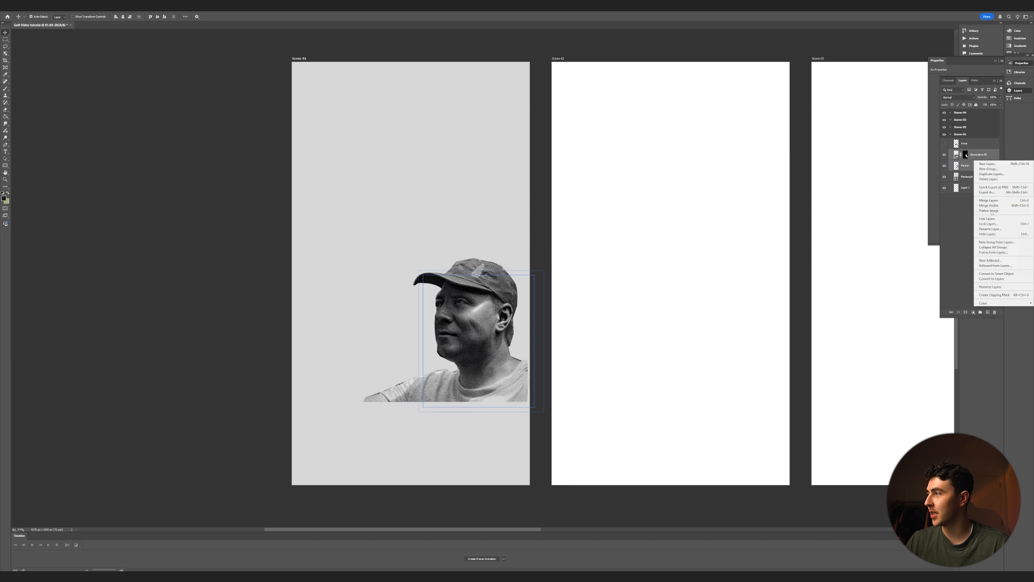
click(988, 201)
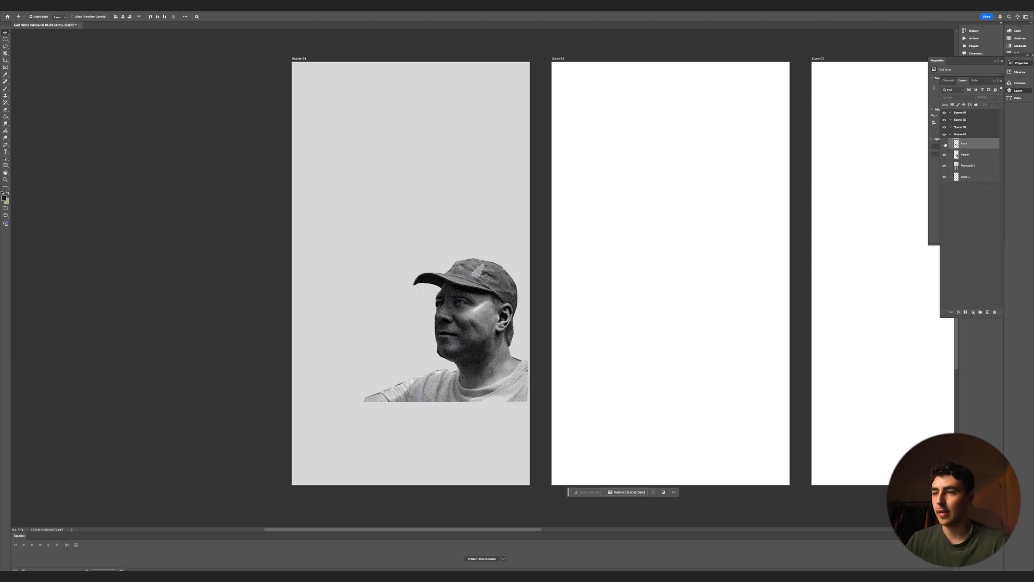
click(944, 144)
mouse_move(468, 323)
mouse_down()
mouse_move(467, 356)
mouse_move(469, 325)
mouse_up()
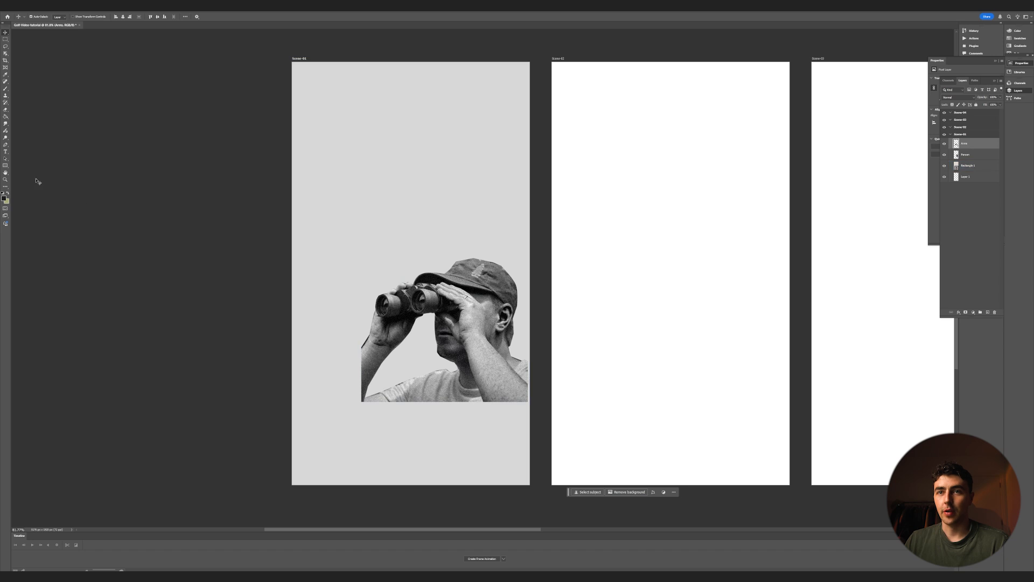
- Draw a near-black rectangle as wide as the man and extending above his cap, and place its layer beneath the Person layer
click(5, 166)
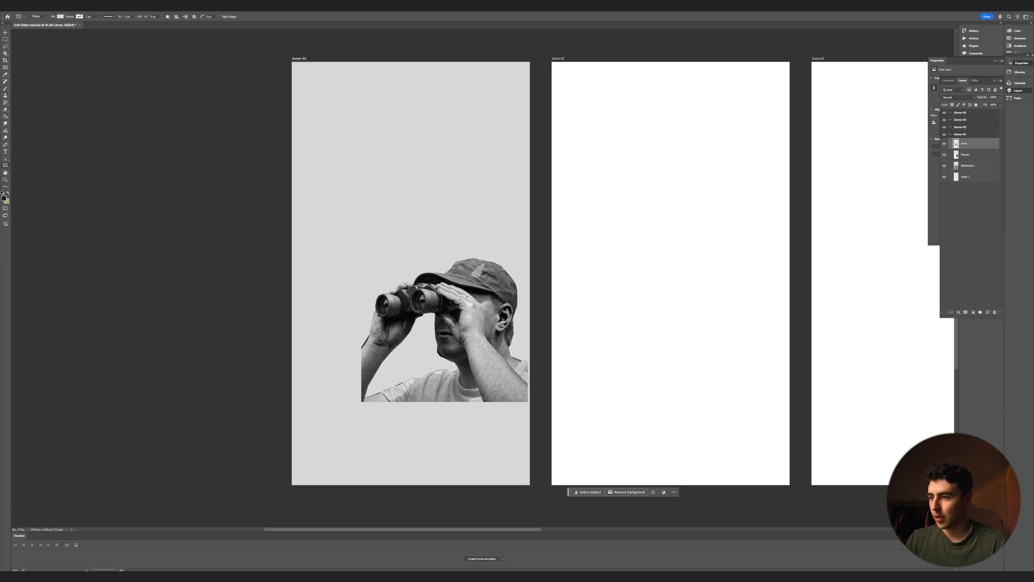
drag(528, 401, 362, 230)
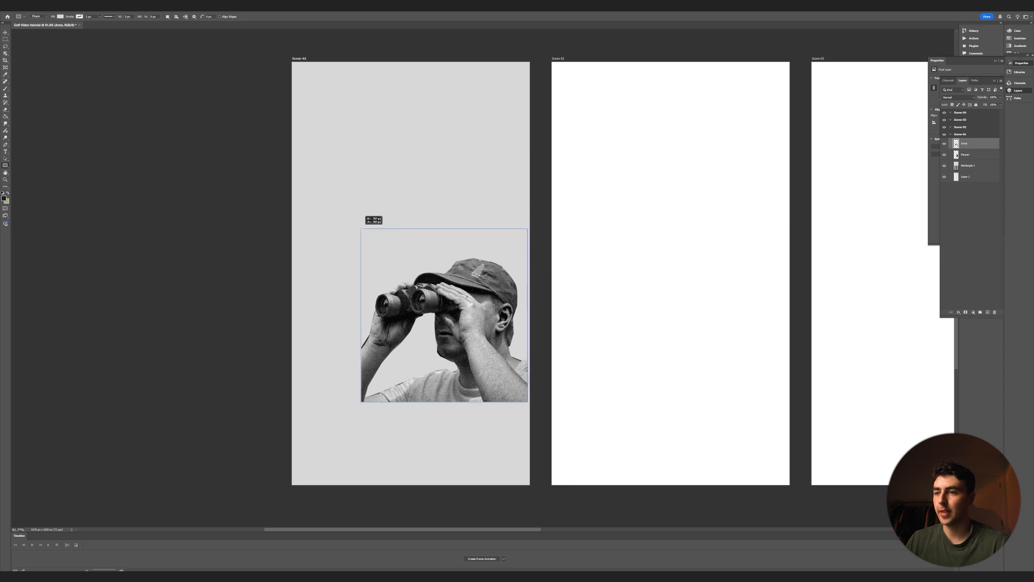
drag(527, 401, 527, 401)
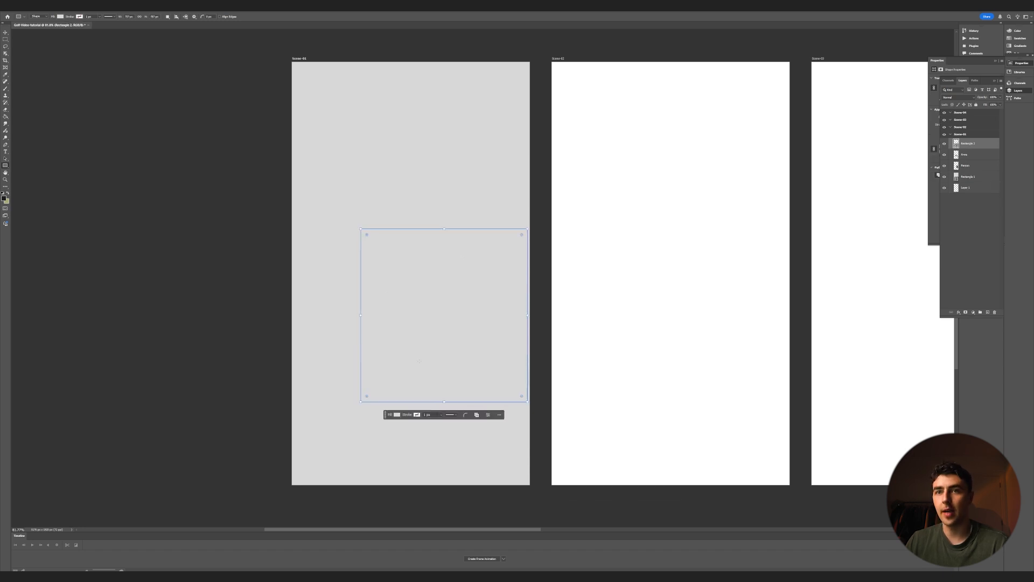
click(60, 16)
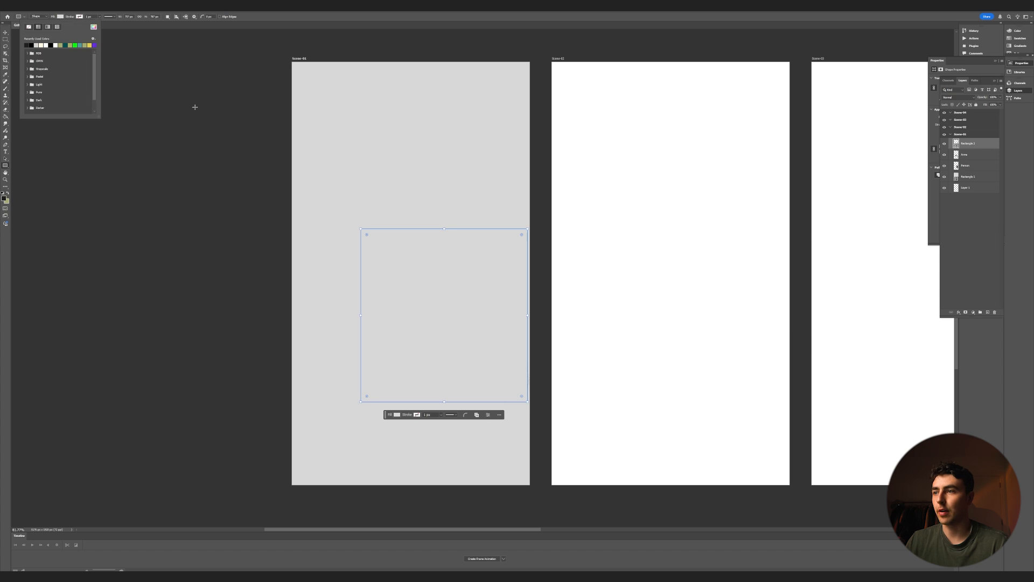
click(30, 45)
key(Return)
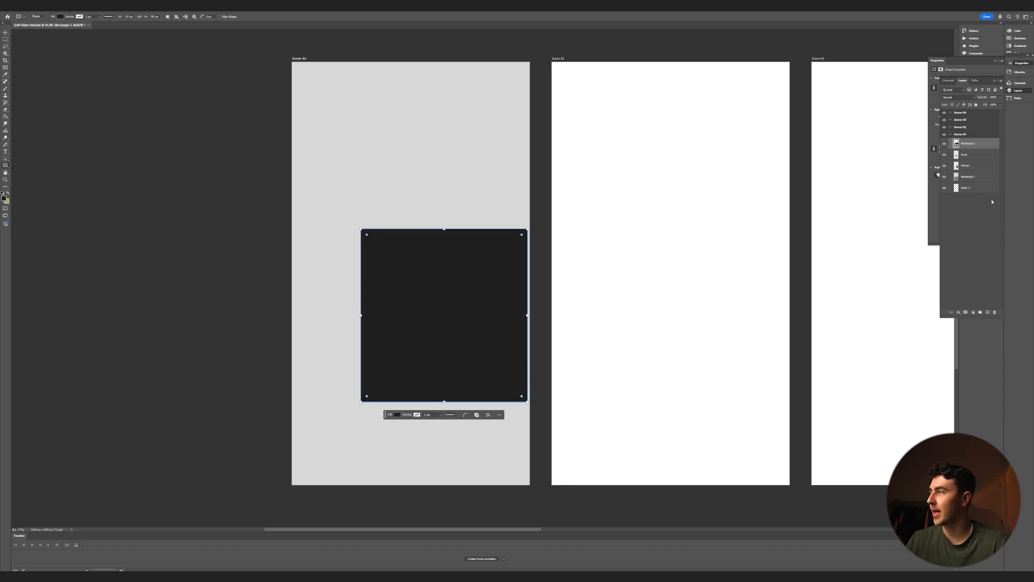
drag(972, 145, 974, 171)
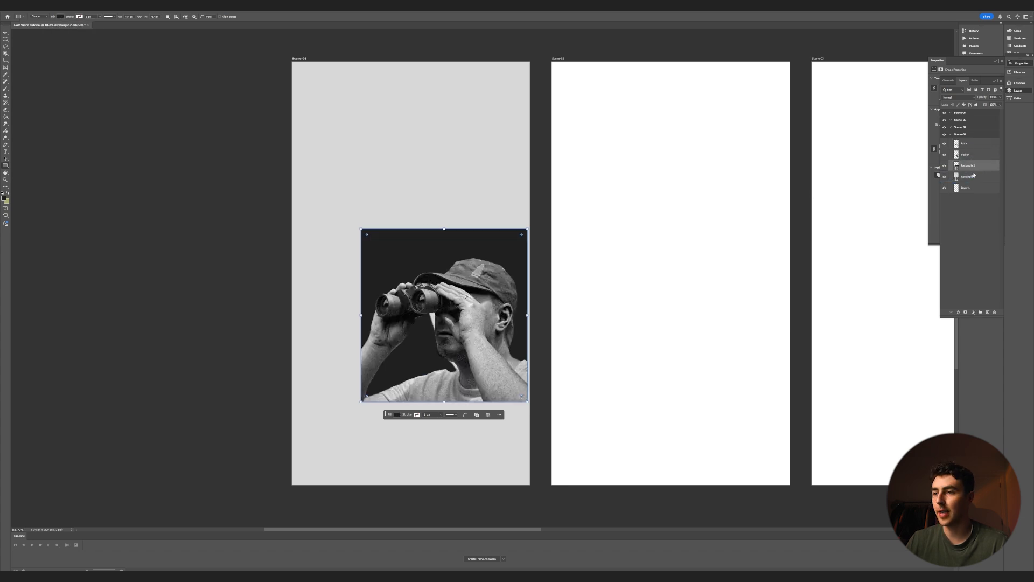
- Hide the Arms layer, then outline the leftover light patch between cap brim and face on the Person layer with the Pen tool and select it
click(974, 156)
click(944, 155)
click(944, 154)
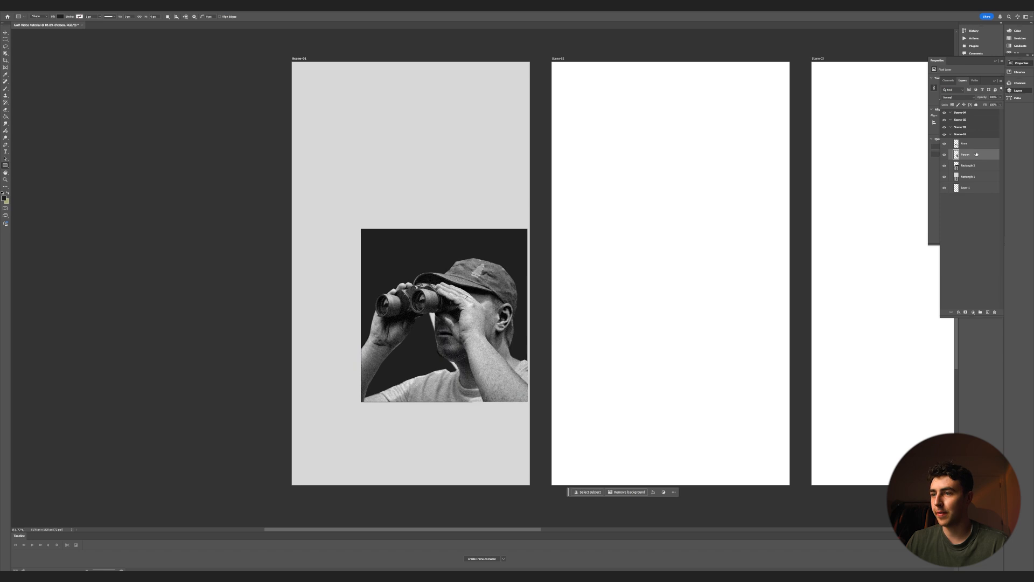
click(944, 143)
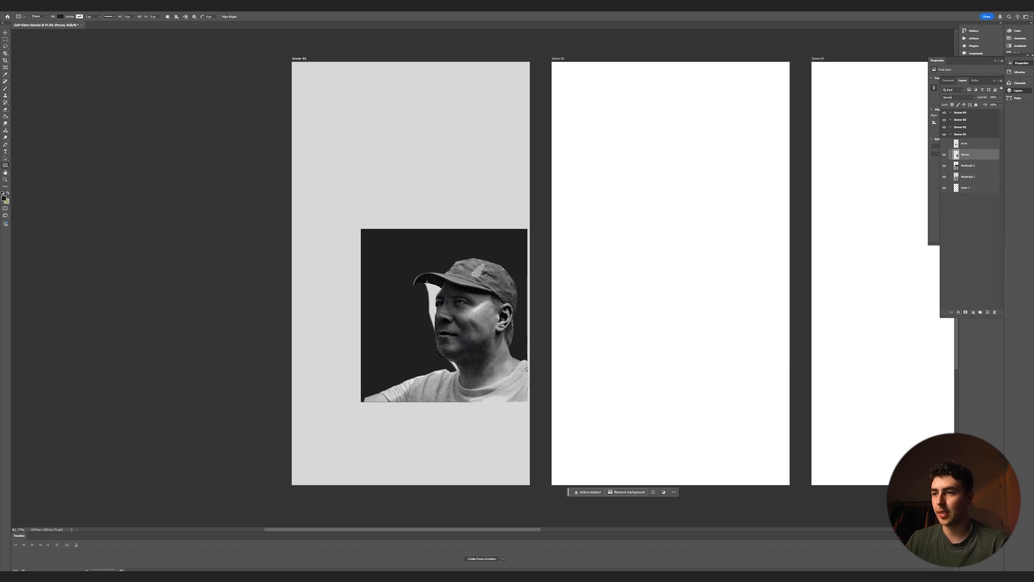
key(l)
scroll(422, 327, up, 5)
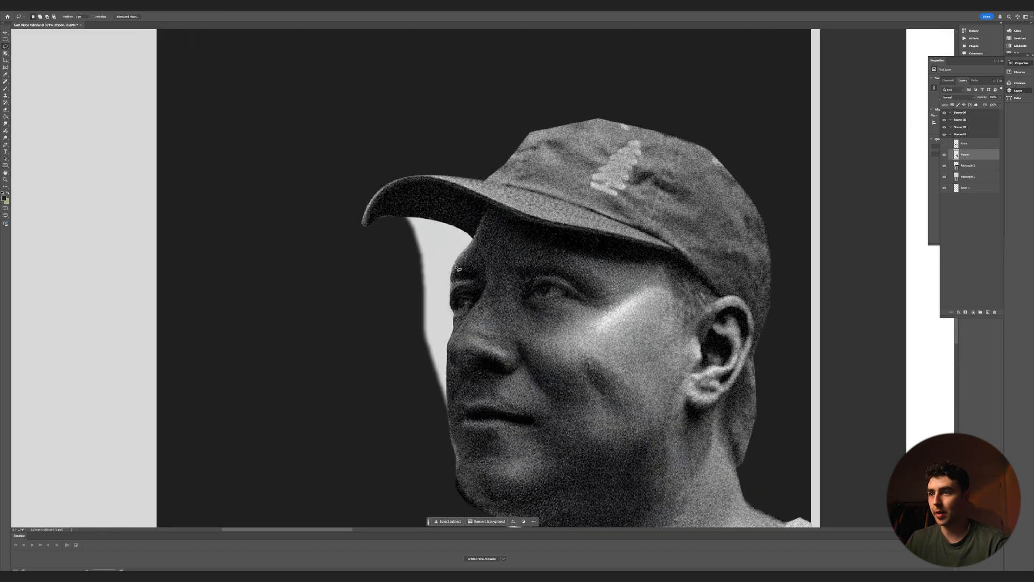
key(p)
click(402, 217)
click(398, 362)
click(447, 409)
click(402, 218)
right_click(403, 219)
click(422, 245)
key(Return)
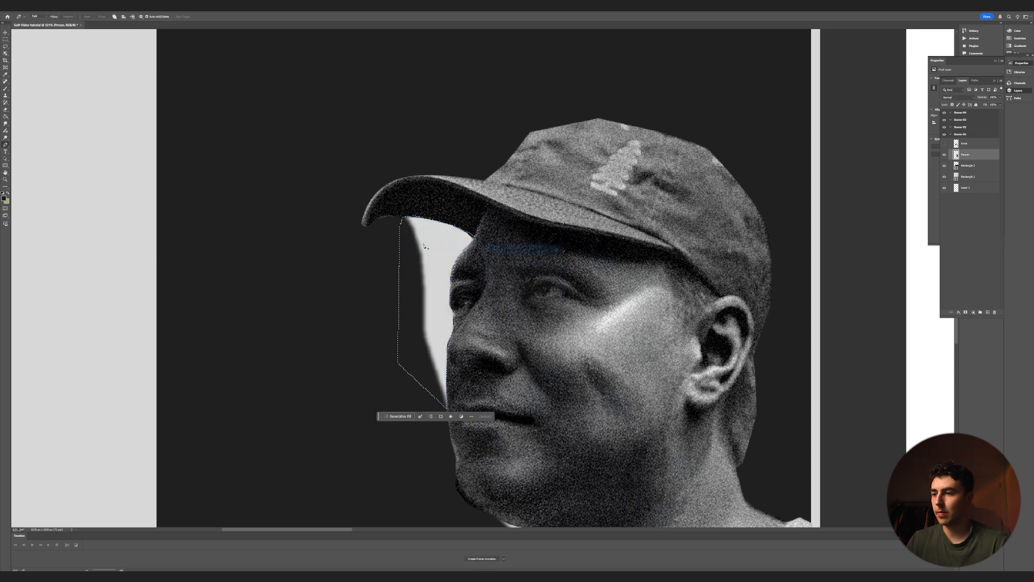
- Delete the leftover light patches beside the face and under the chin, and show the Arms layer again
scroll(429, 247, down, 4)
scroll(441, 269, up, 2)
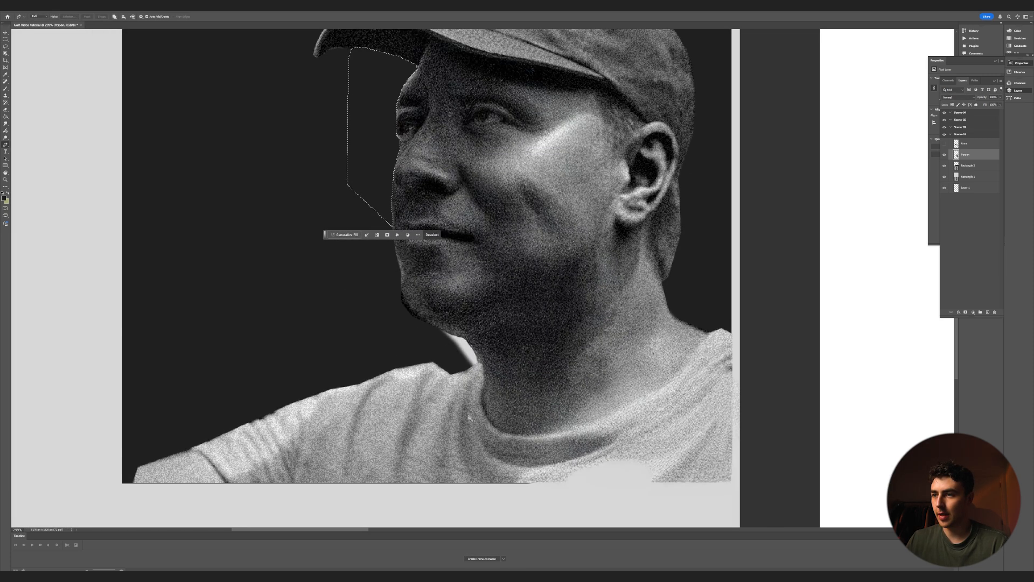
scroll(455, 285, down, 2)
key(l)
scroll(607, 278, down, 1)
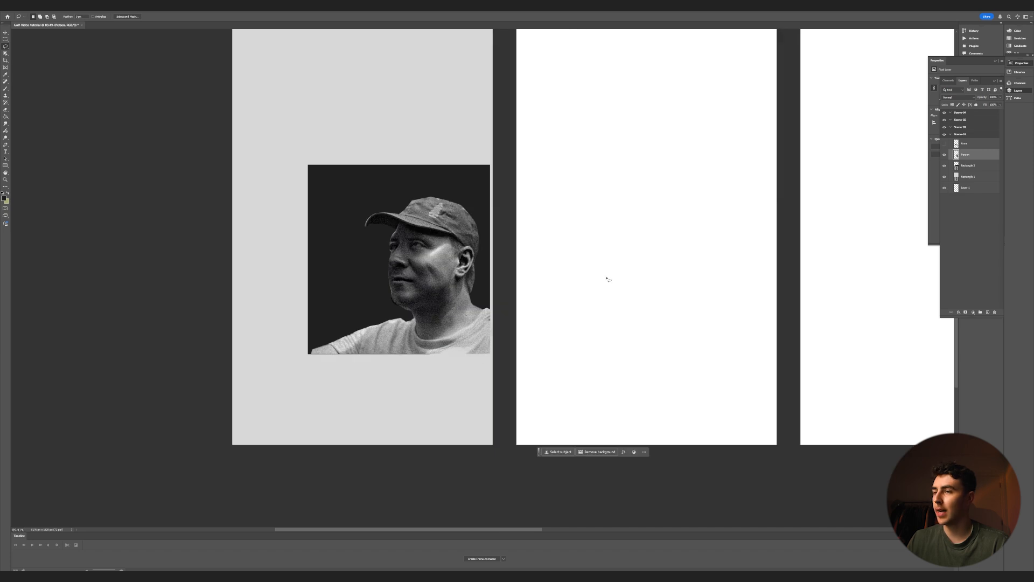
click(944, 144)
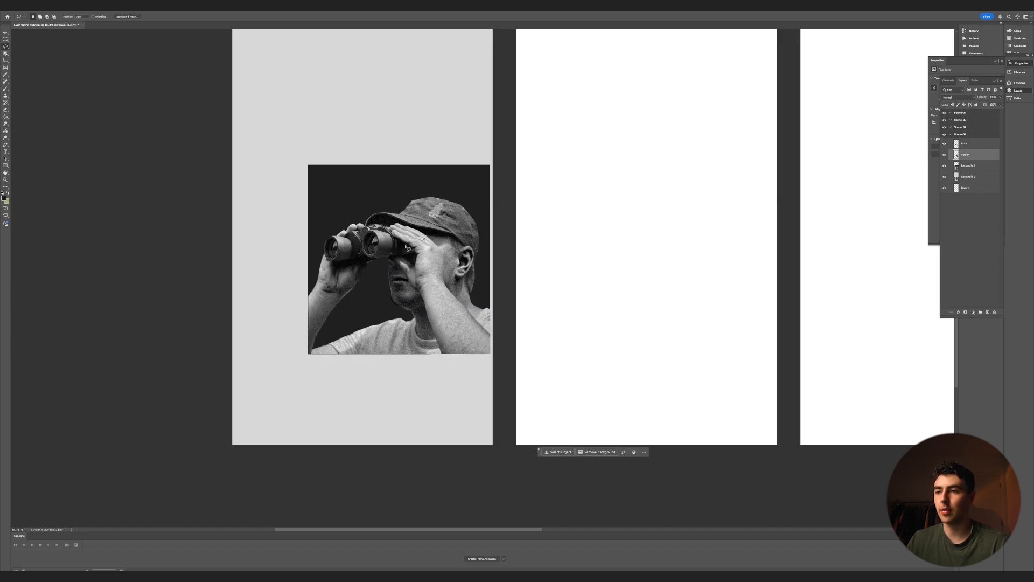
scroll(425, 334, down, 3)
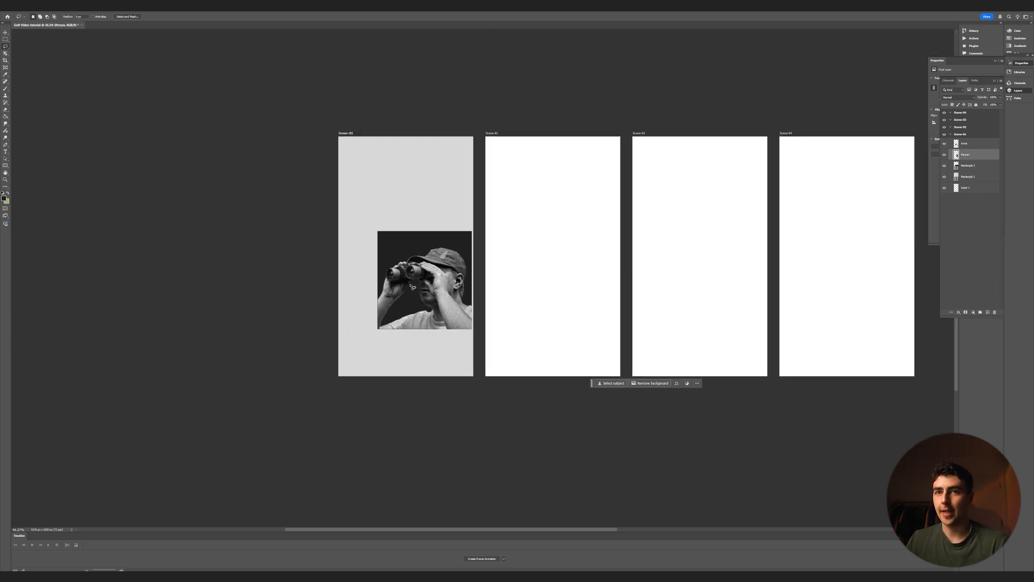
- Add the text "The way people" above the picture in Times New Roman Regular with tighter tracking
scroll(367, 260, up, 3)
click(6, 152)
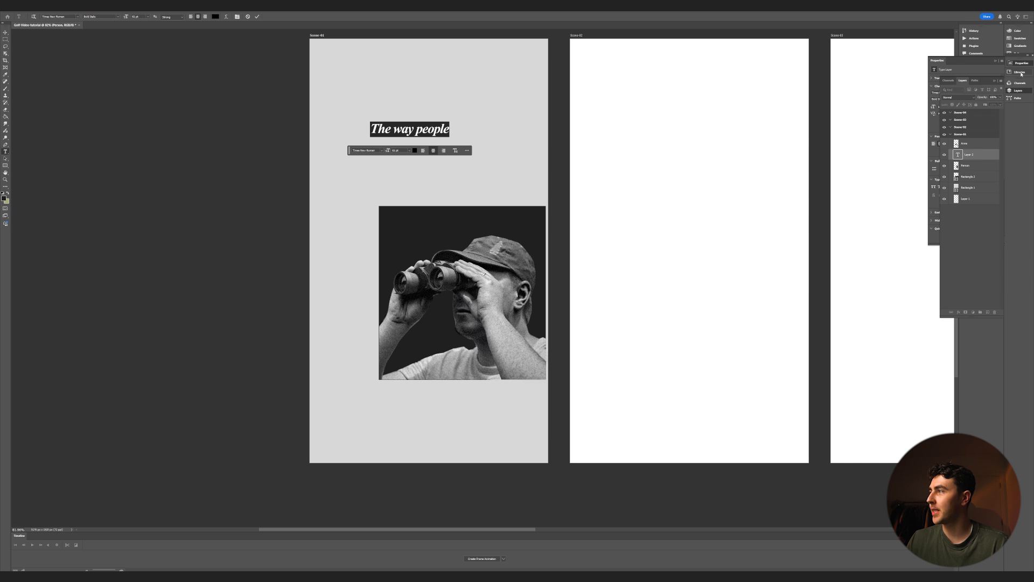
click(1020, 63)
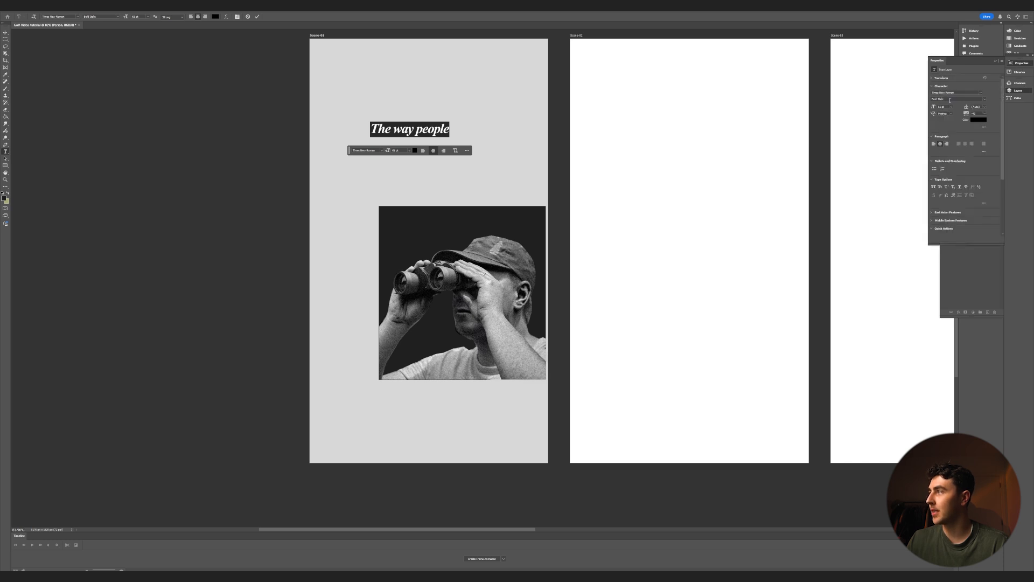
click(949, 100)
click(946, 112)
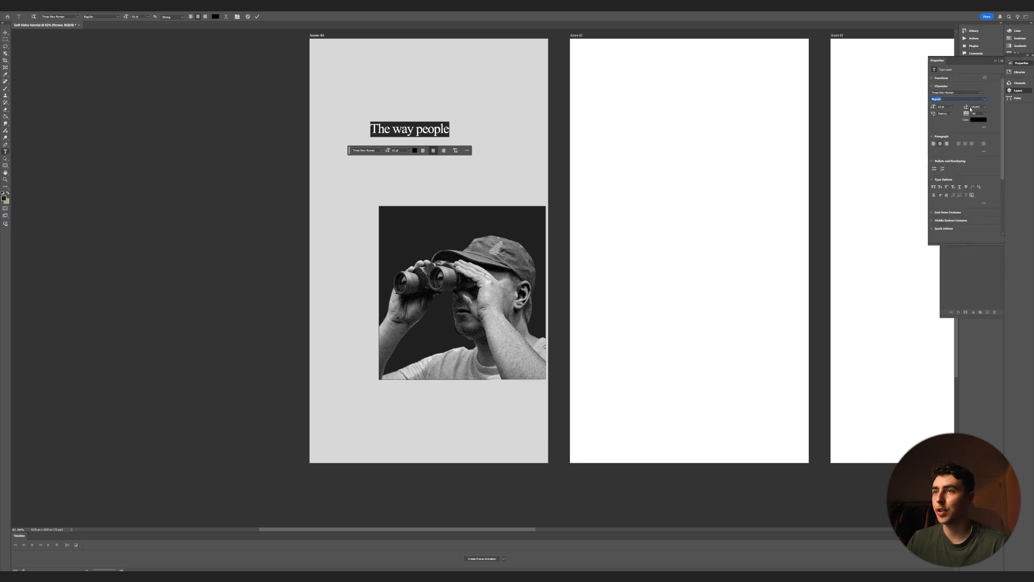
drag(966, 114, 965, 114)
drag(434, 133, 453, 124)
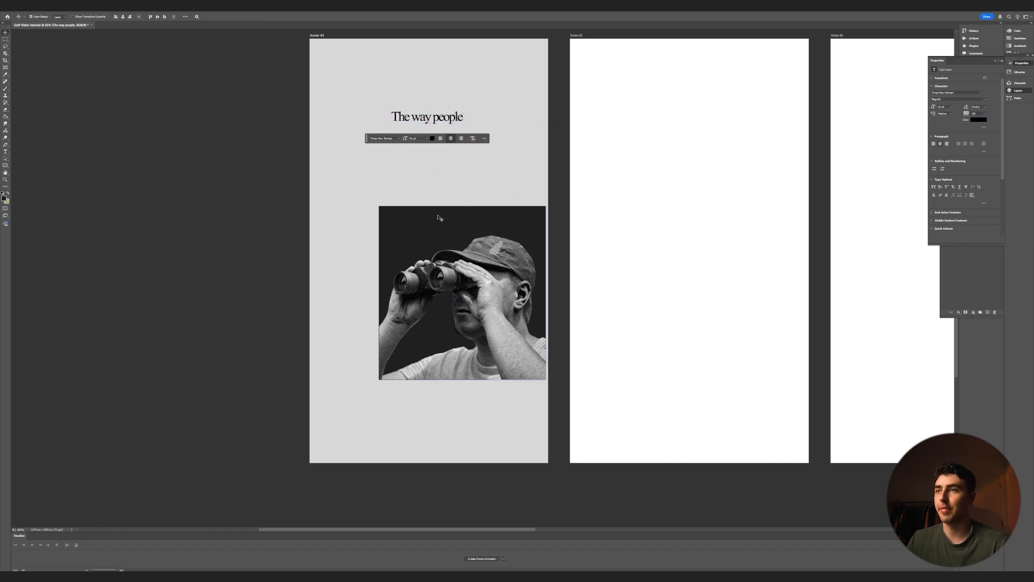
- Change the first letter of the headline to lowercase so it reads "the way people"
scroll(448, 151, down, 3)
scroll(424, 141, up, 6)
double_click(412, 148)
click(400, 148)
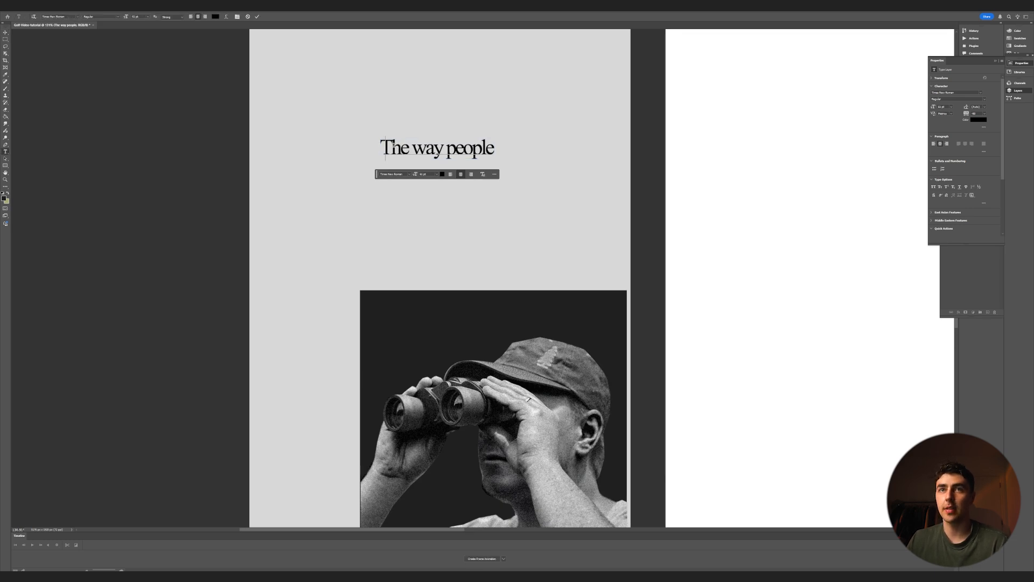
key(BackSpace)
text(t)
key(Escape)
- Duplicate the headline directly below, replace the copy's text with "watch" and set it to Bold Italic
alt+drag(446, 150, 446, 176)
double_click(446, 176)
text(WA)
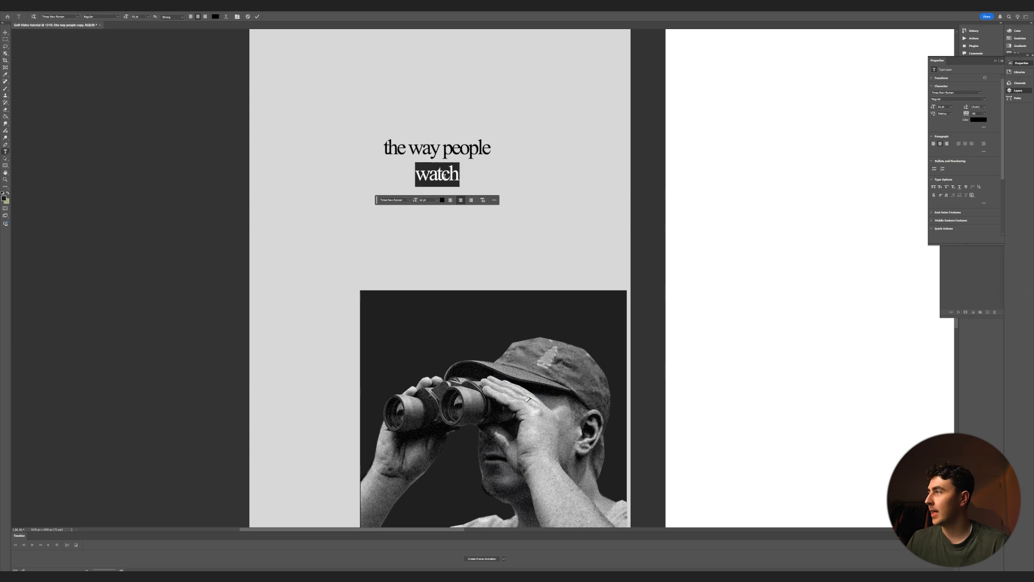
click(984, 100)
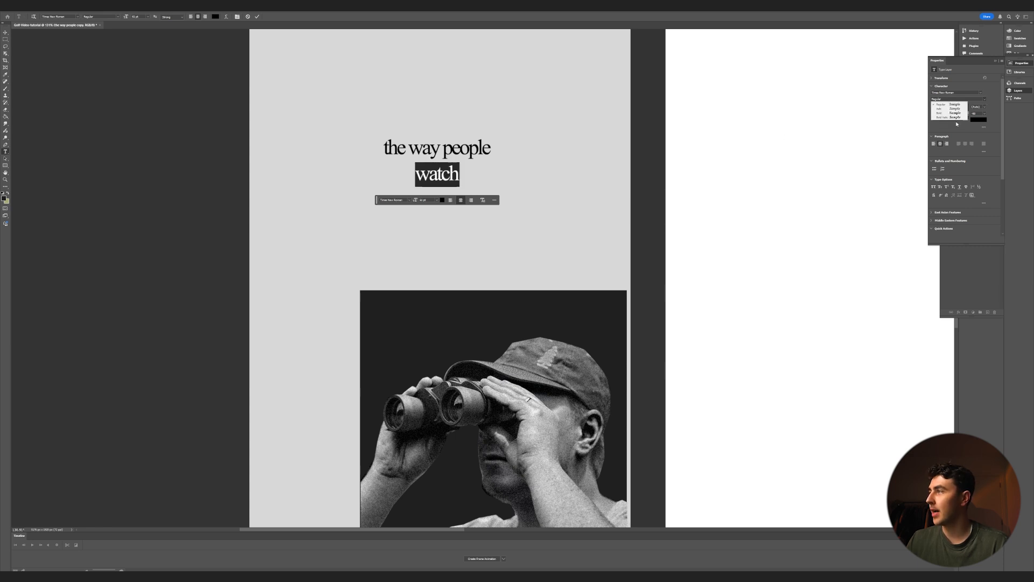
click(954, 117)
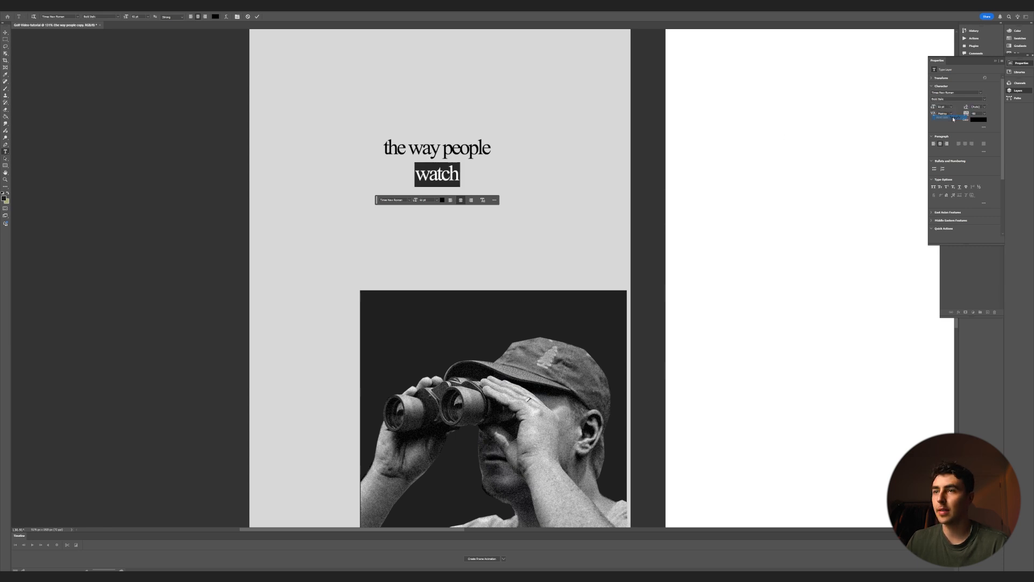
key(ctrl+Return)
key(v)
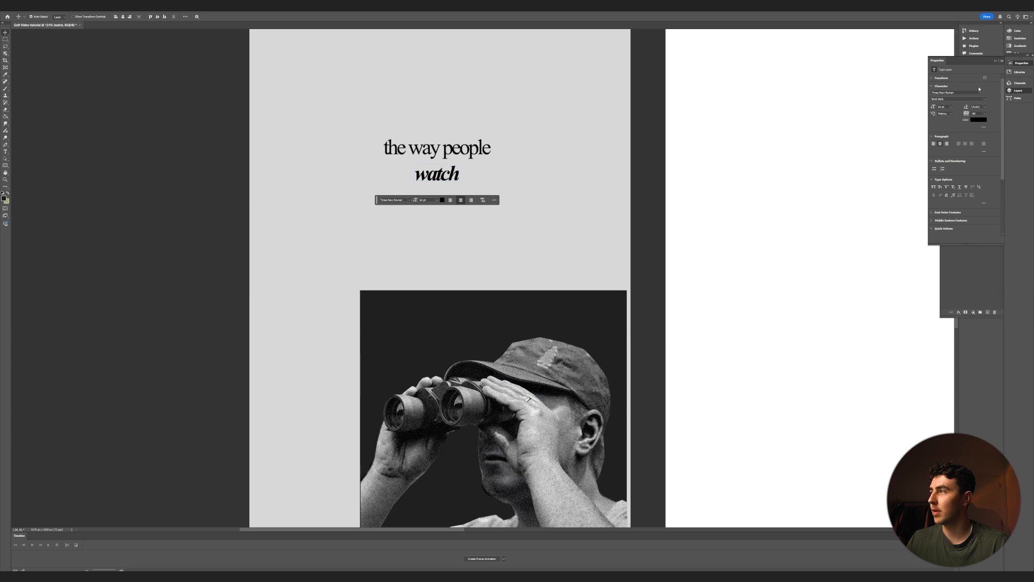
- Enlarge the word "watch" and tuck it closely under the end of "the way people"
drag(932, 107, 935, 107)
drag(473, 168, 500, 166)
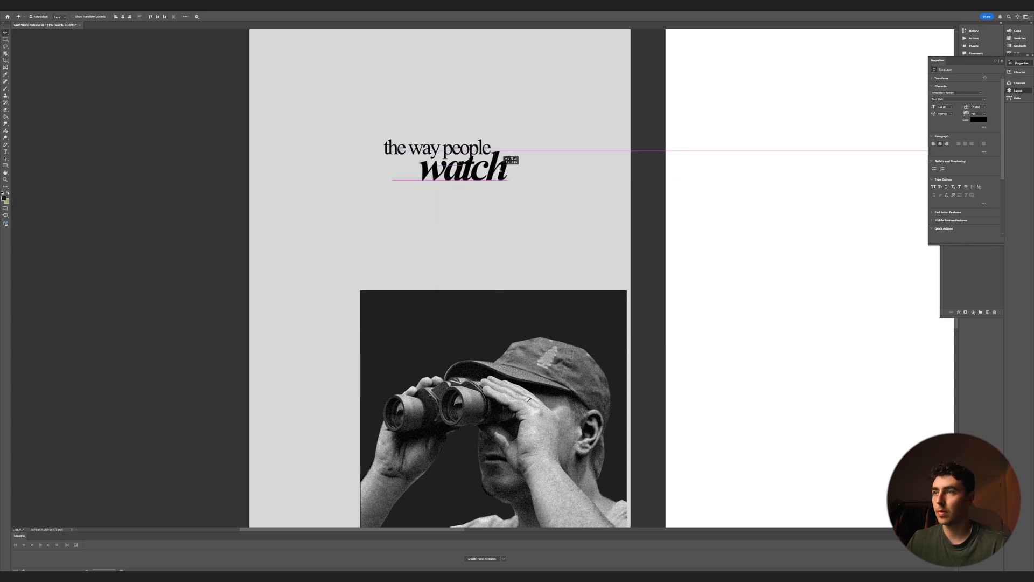
scroll(500, 166, down, 8)
scroll(482, 164, up, 6)
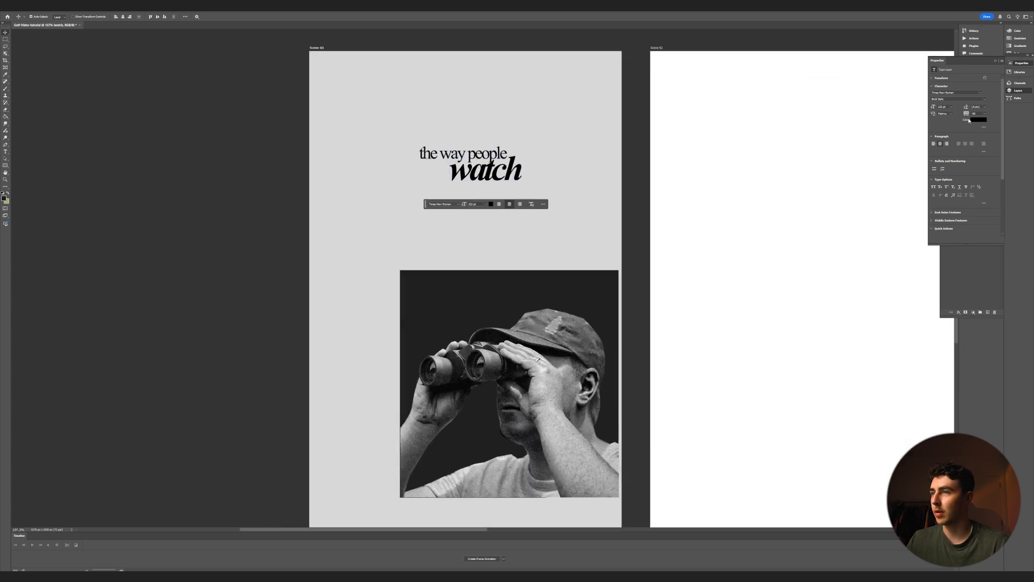
drag(939, 106, 942, 107)
drag(505, 172, 508, 174)
- Duplicate "the way people" below "watch", change the copy to "your swing" and align it closely under that word
click(462, 154)
drag(461, 145, 464, 192)
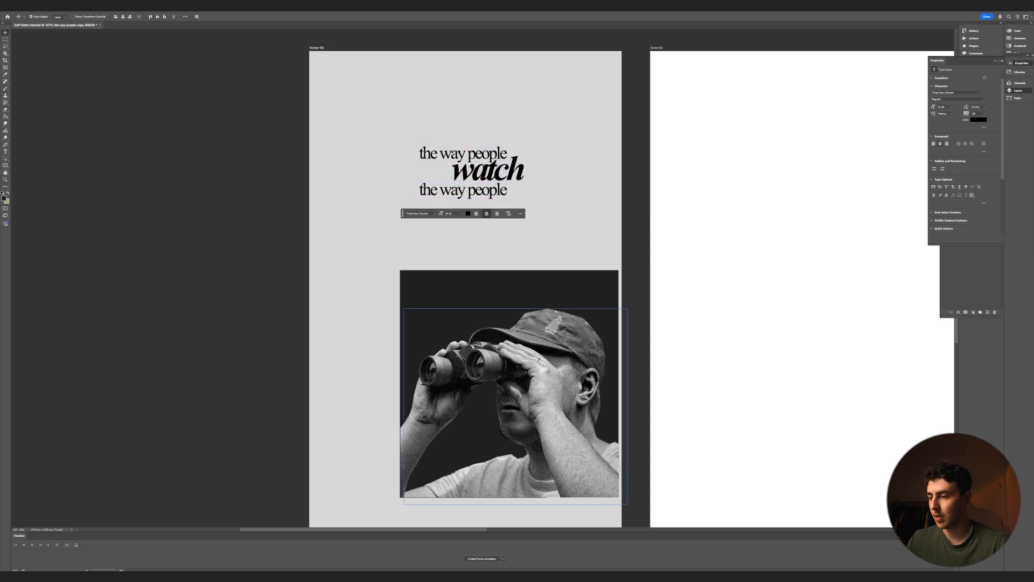
double_click(470, 191)
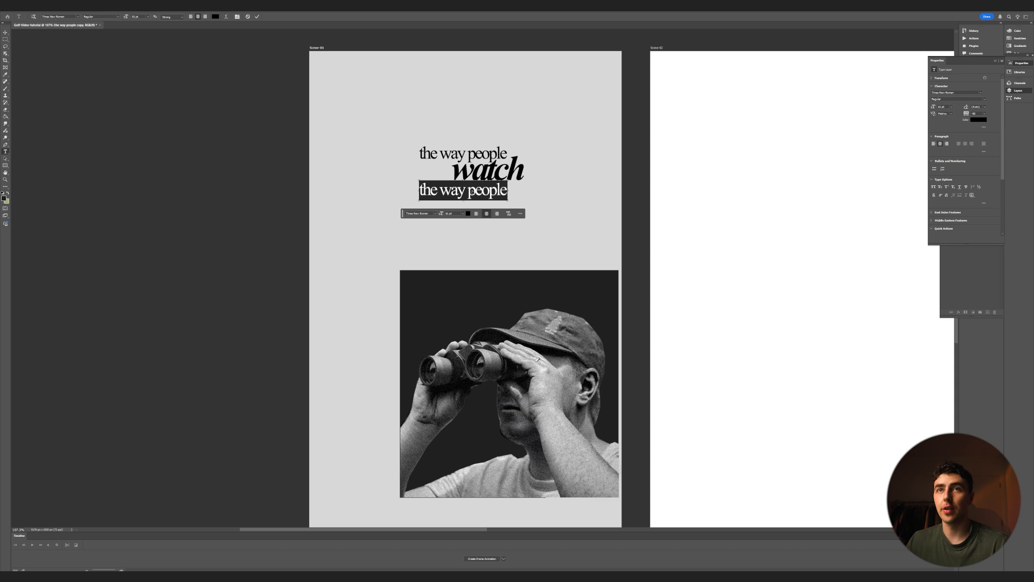
text(your swing)
key(ctrl+Return)
key(v)
drag(462, 178, 485, 193)
drag(484, 192, 485, 181)
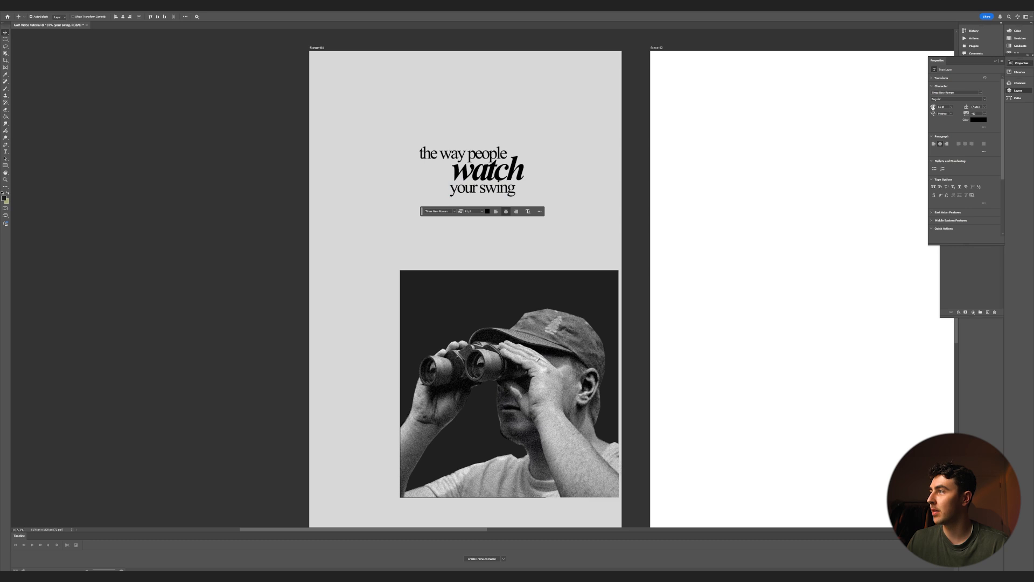
- Widen the tracking of "your swing" so the line spans about the width of "watch"
drag(966, 113, 970, 114)
click(653, 170)
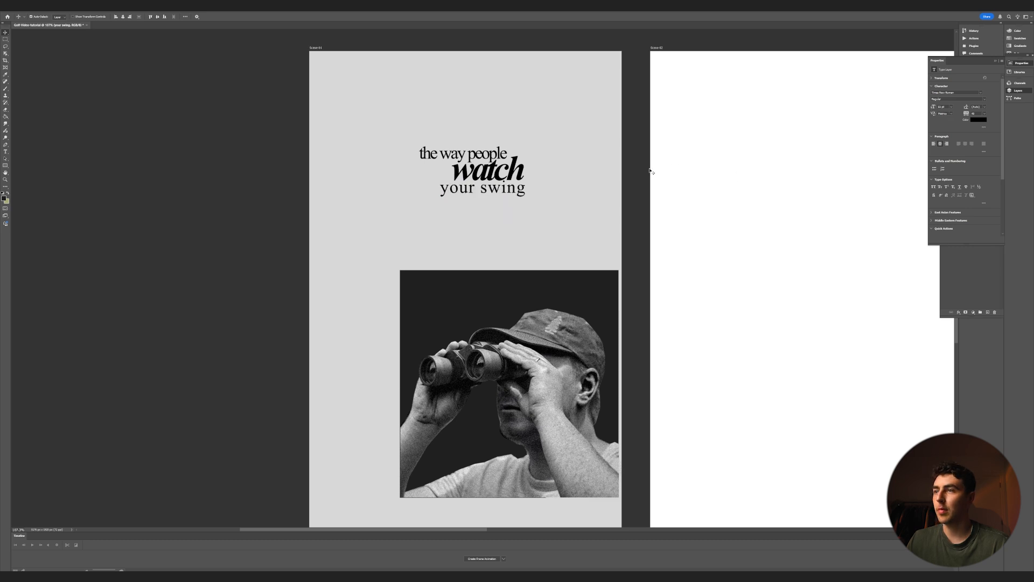
click(502, 194)
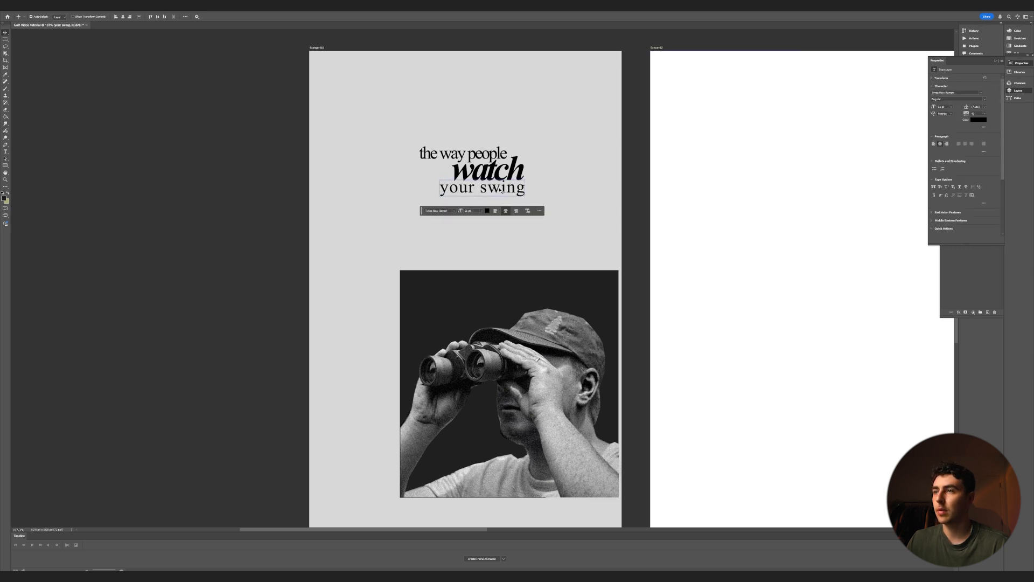
- Group the three headline text layers of the first scene and name the group "Text-Scene-01"
scroll(619, 359, down, 3)
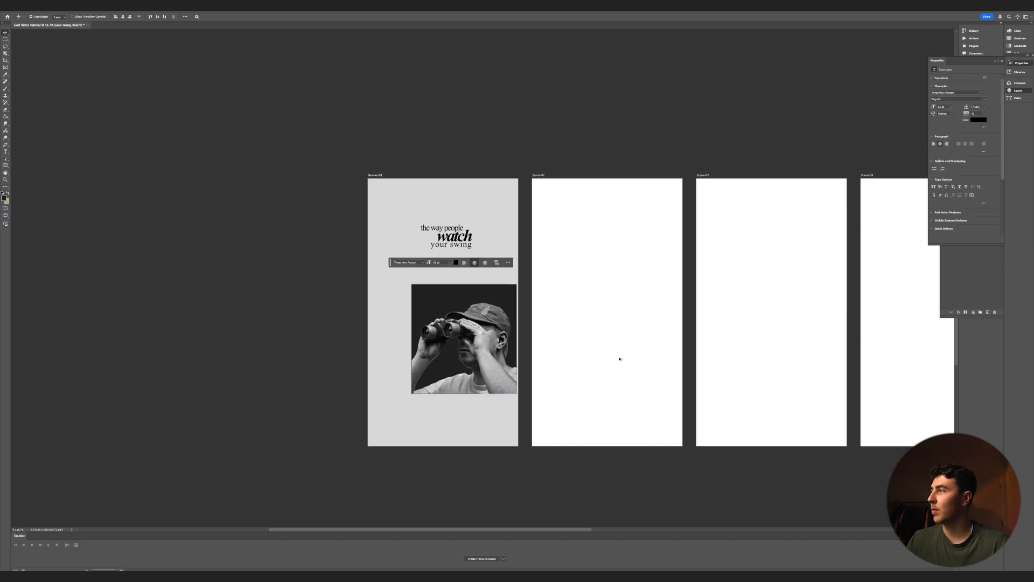
click(1017, 91)
click(968, 155)
shift+click(972, 177)
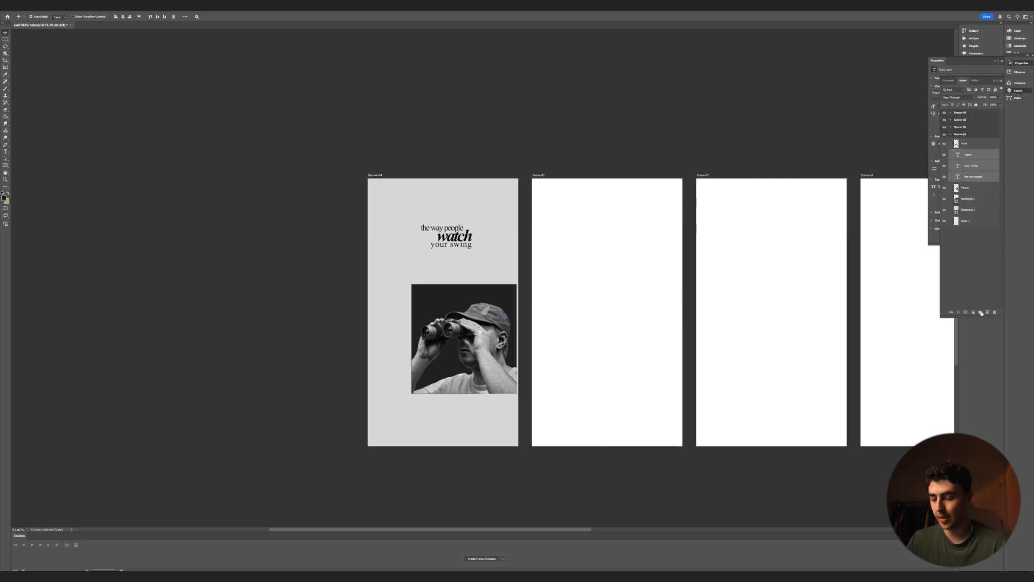
click(981, 313)
double_click(966, 152)
text(Text-Scene-01)
- Move the arms layer out below the text group, group it with the man's layer and name the group "Person"
drag(967, 143, 966, 157)
click(966, 162)
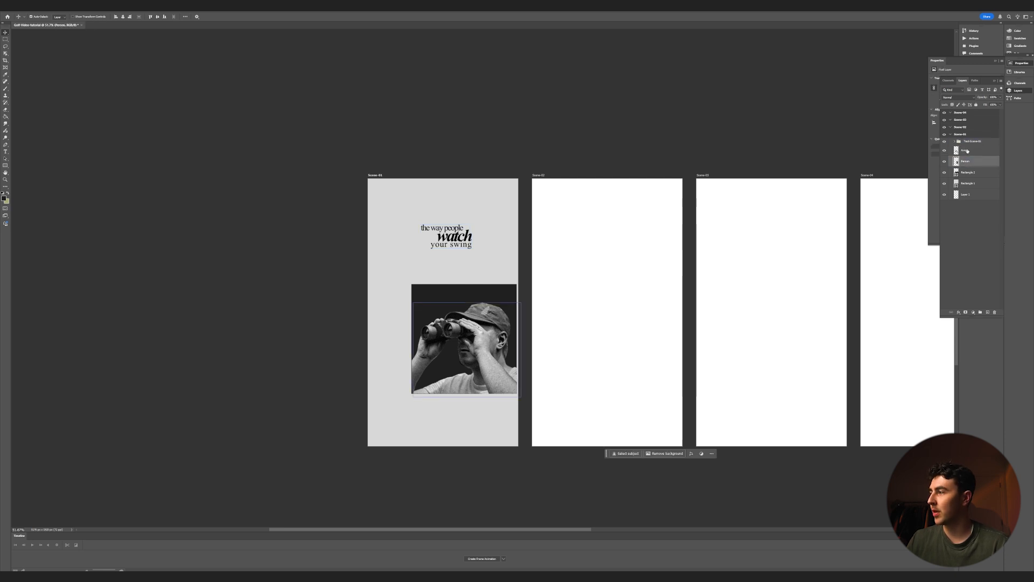
shift+click(967, 152)
click(980, 313)
double_click(967, 148)
text(Person)
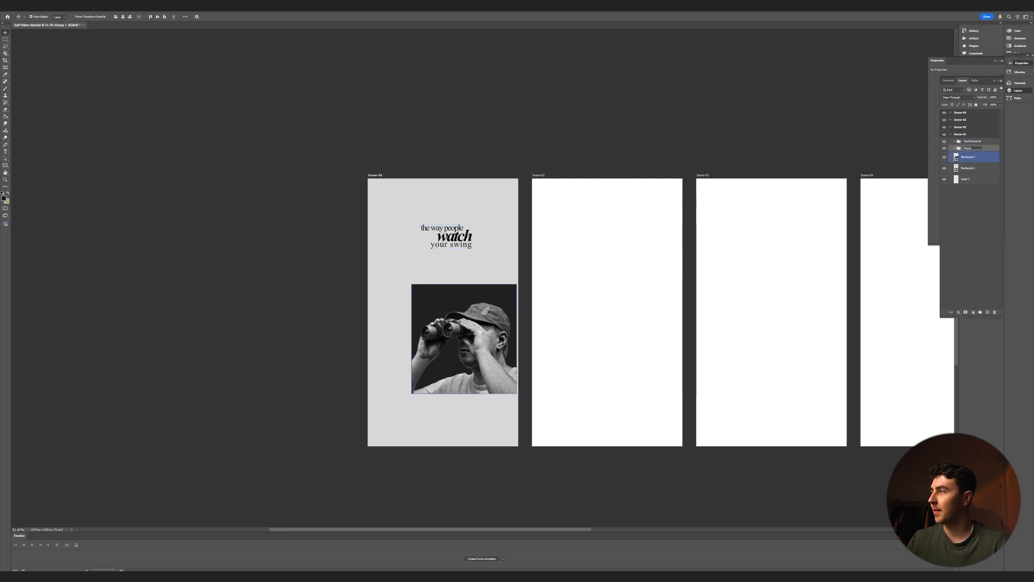
click(961, 135)
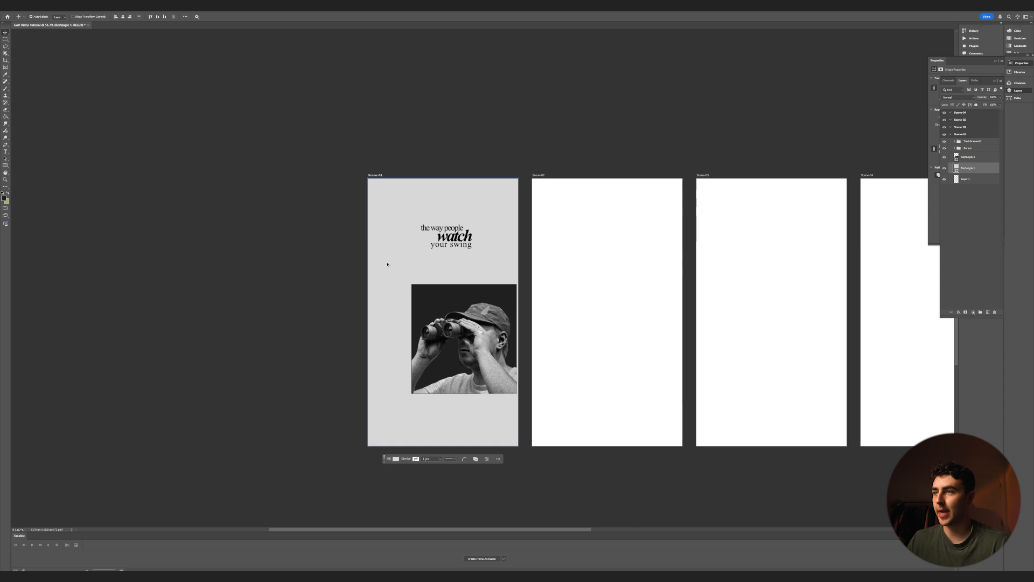
- Duplicate the first scene's light grey background rectangle onto the Scene-02 artboard so it covers the whole artboard
drag(389, 263, 562, 265)
scroll(508, 411, down, 6)
scroll(573, 402, up, 7)
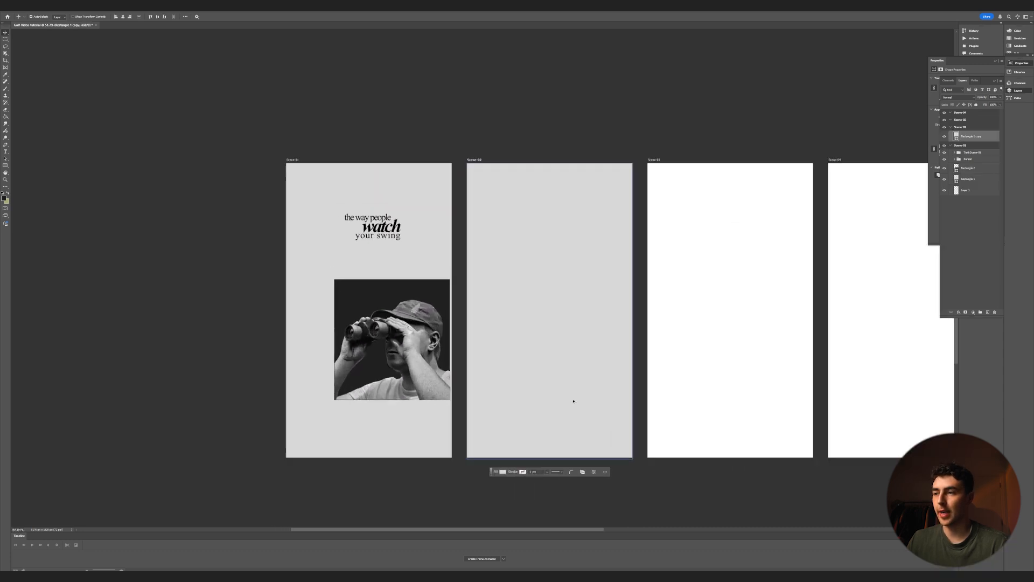
scroll(572, 401, down, 1)
scroll(556, 388, up, 3)
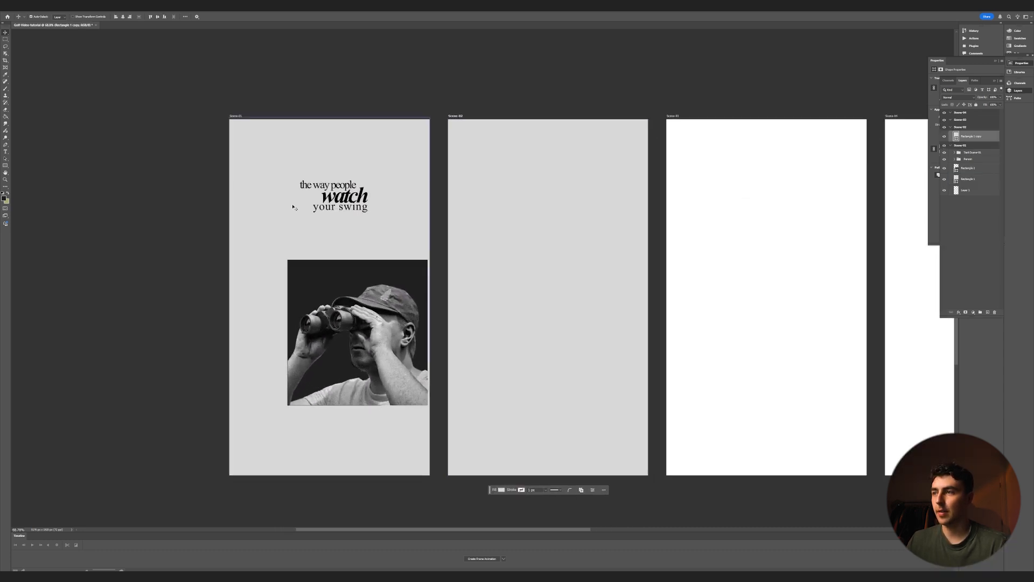
- Duplicate the first scene's headline text group into the Scene-02 artboard above its grey background
click(349, 199)
click(538, 266)
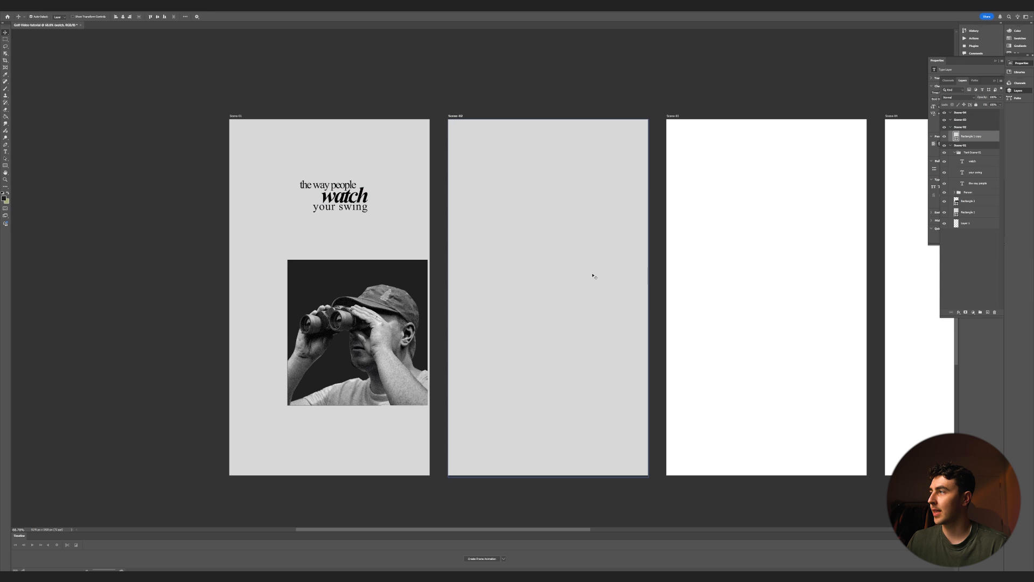
click(977, 163)
click(971, 153)
click(954, 153)
drag(973, 154, 967, 135)
key(ctrl+j)
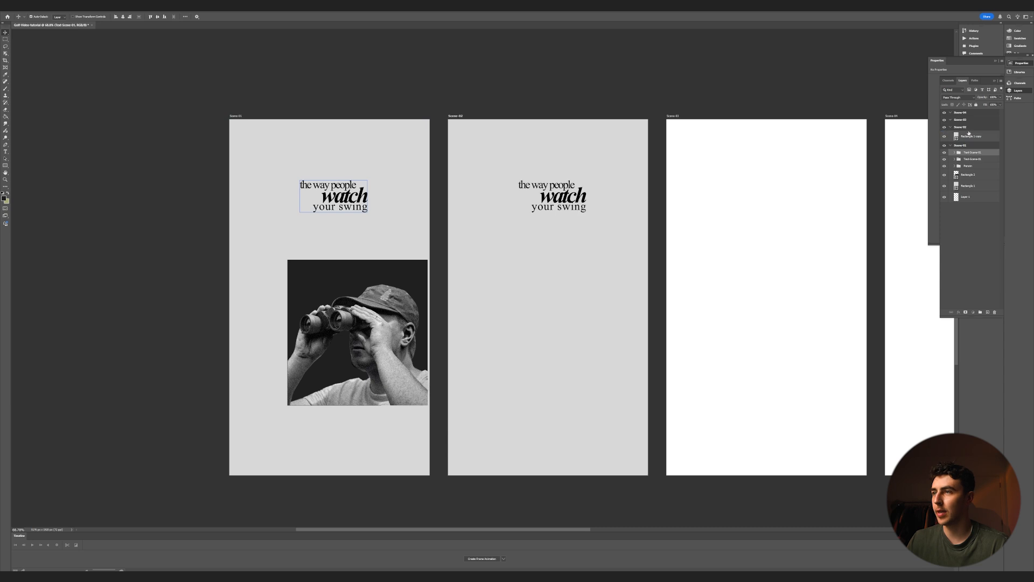
- In the Scene-02 headline, change "watch" to "says" and "the way people" to "more than just their"
click(551, 186)
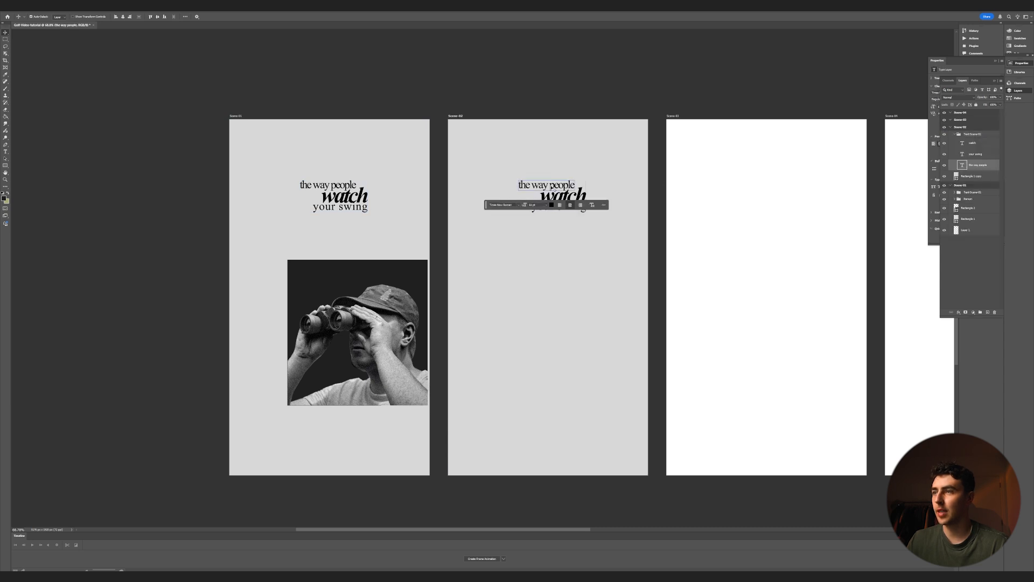
double_click(557, 197)
text(says)
double_click(538, 186)
text(more than just their)
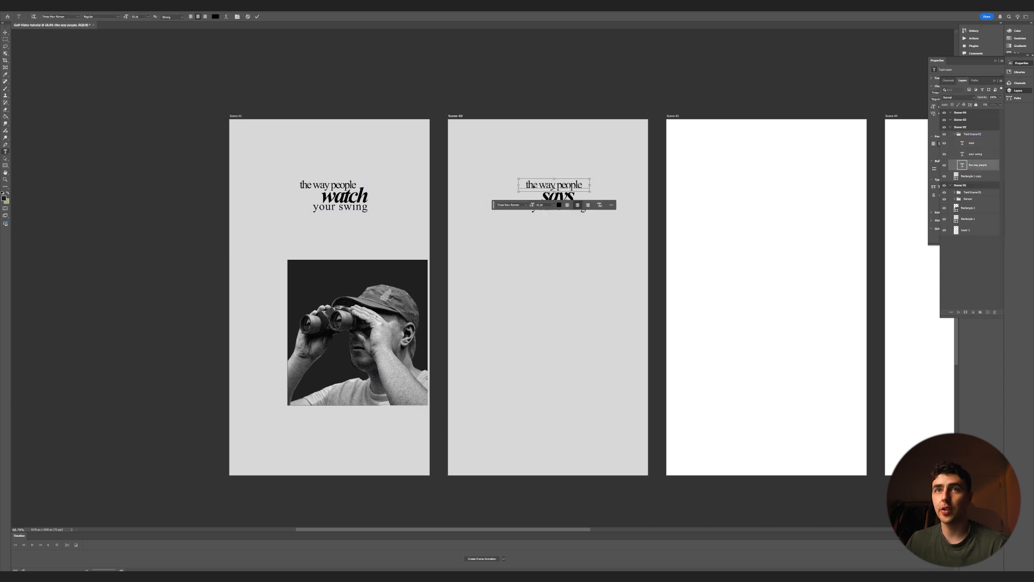
click(6, 33)
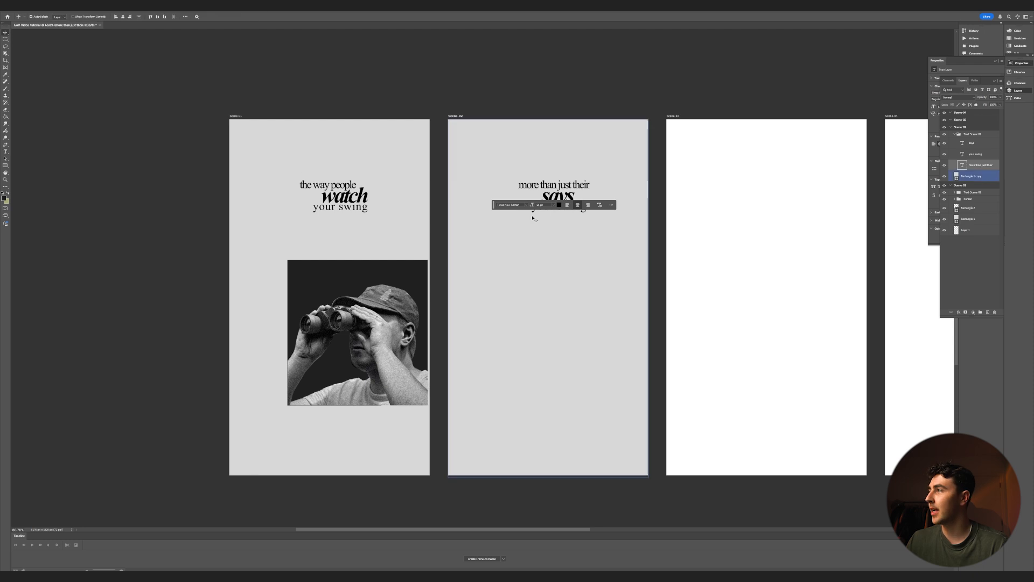
- Loosen the tracking of "more than just their" and enlarge "says" directly beneath it
drag(967, 112, 967, 114)
click(568, 199)
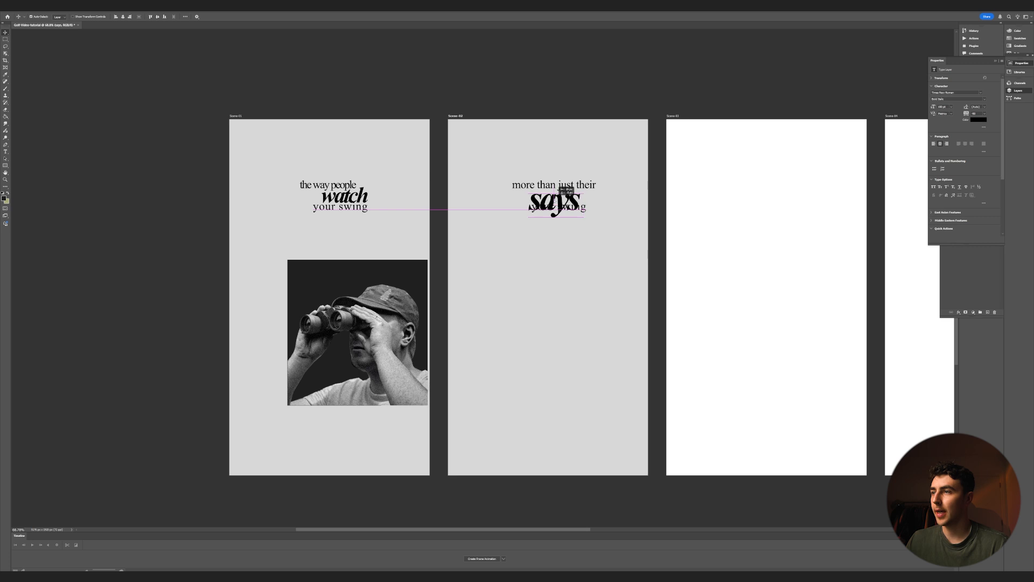
key(v)
- Delete the "your swing" line from Scene-02, duplicate "says" below and change the copy's text to "interest,"
click(558, 221)
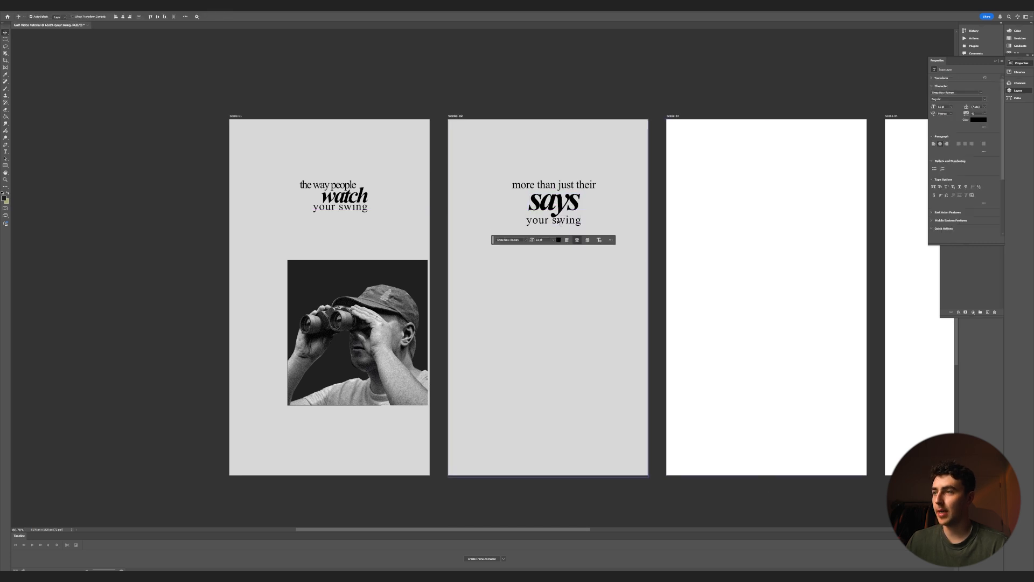
key(Delete)
alt+drag(552, 197, 554, 223)
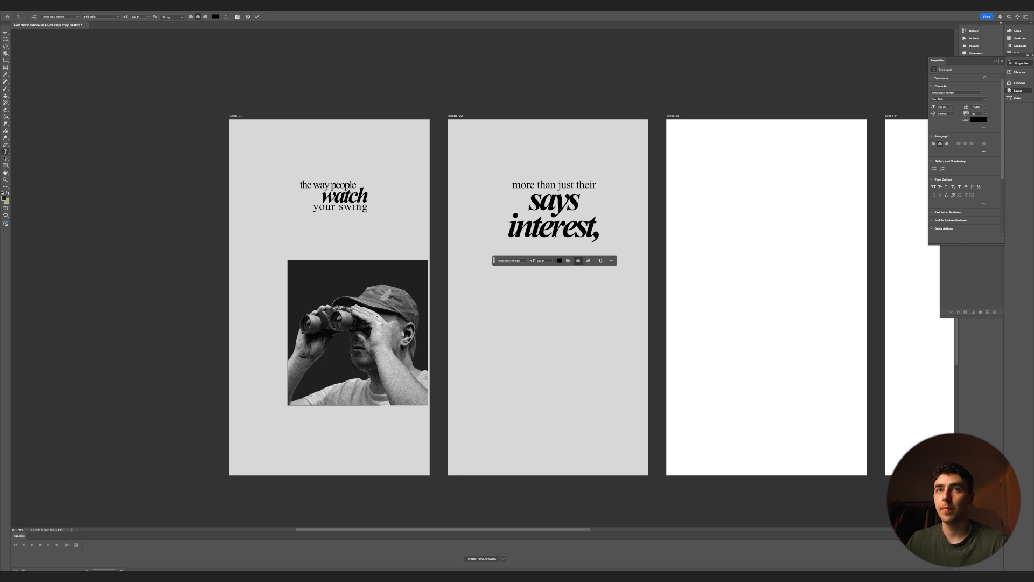
click(5, 32)
drag(563, 229, 563, 229)
- Collapse the Scene-02 text group and move the whole headline lower, centred across the artboard
double_click(1018, 91)
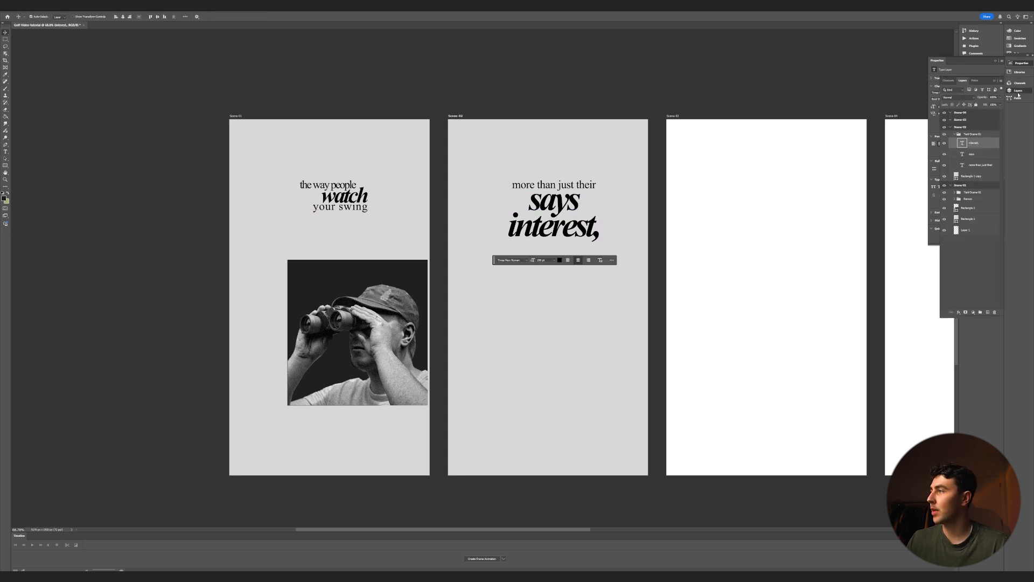
click(955, 135)
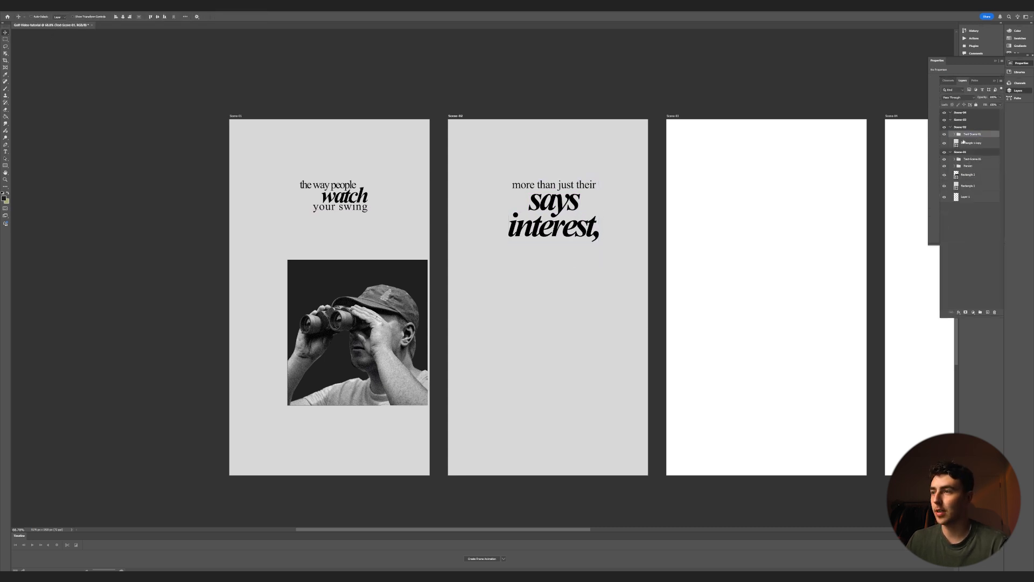
key(ctrl+t)
drag(568, 224, 571, 249)
key(Return)
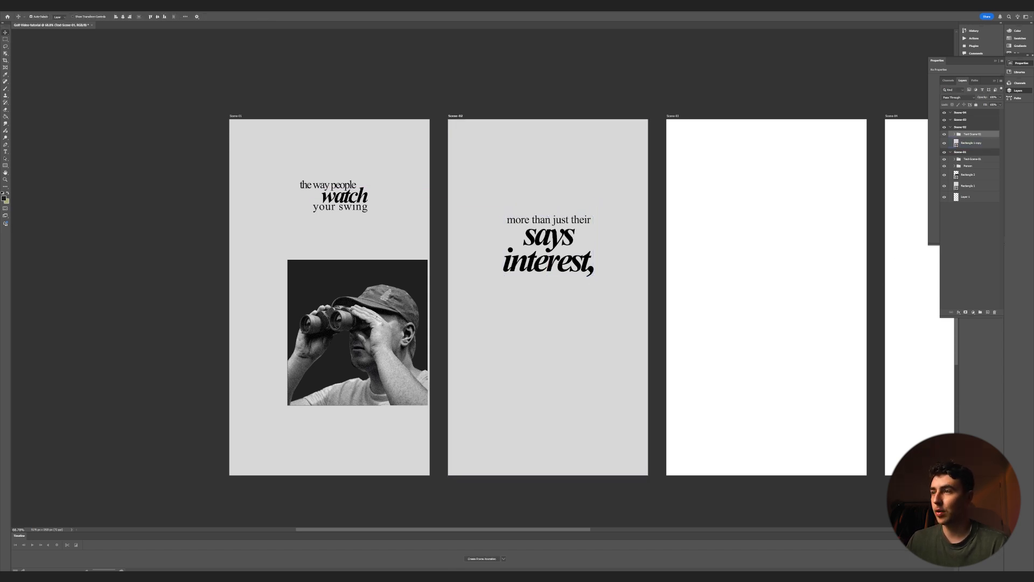
- Bring the photo of the golfer with spectators into Scene-02, scale it to fit the artboard and place it below the headline
key(alt+Tab)
drag(581, 230, 554, 377)
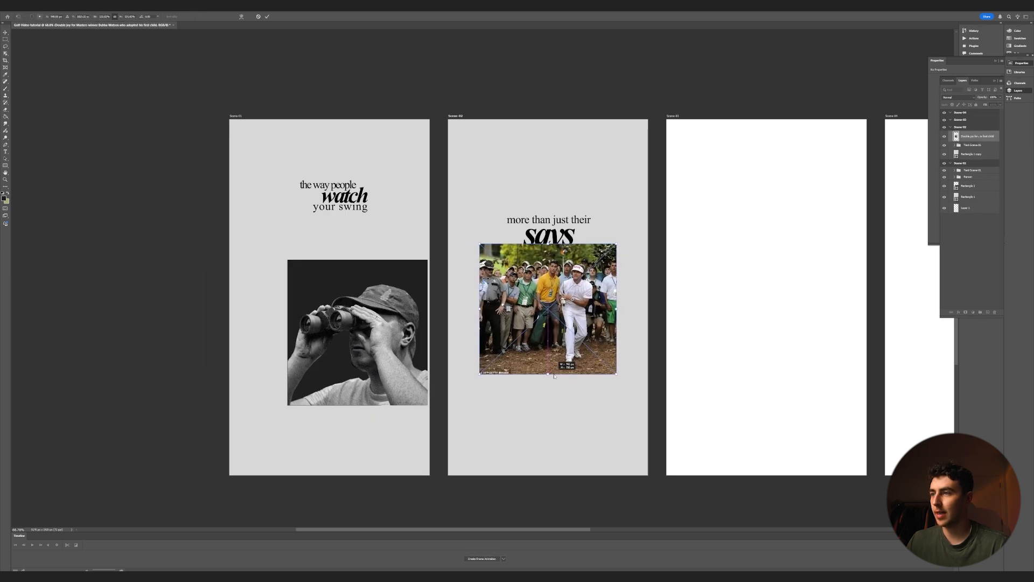
drag(576, 335, 578, 355)
key(Return)
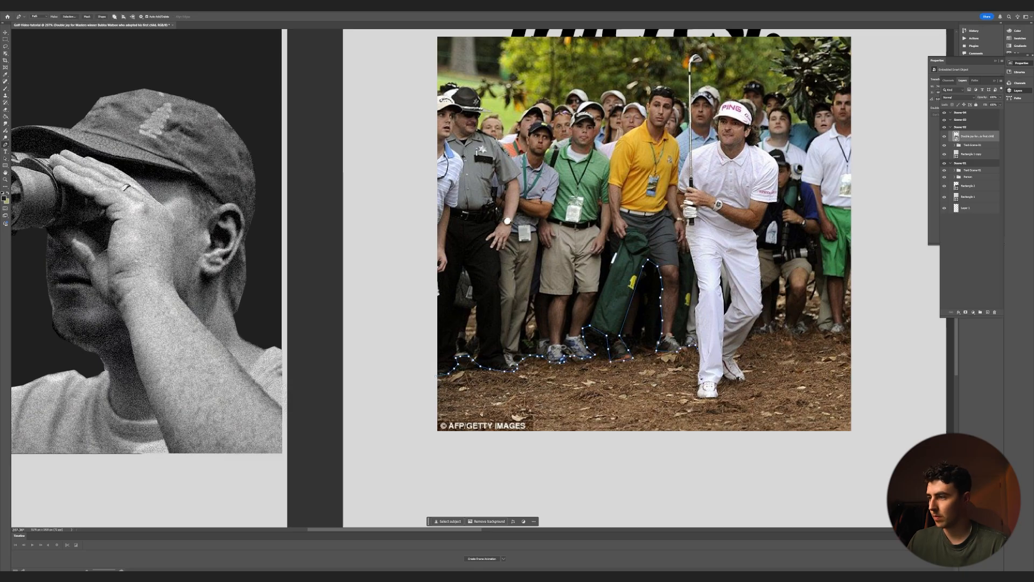
- Finish the Pen path around the golfer and the crowd and convert it into a new selection
click(843, 329)
click(857, 86)
scroll(681, 76, up, 7)
scroll(700, 76, up, 1)
scroll(604, 185, down, 3)
click(177, 165)
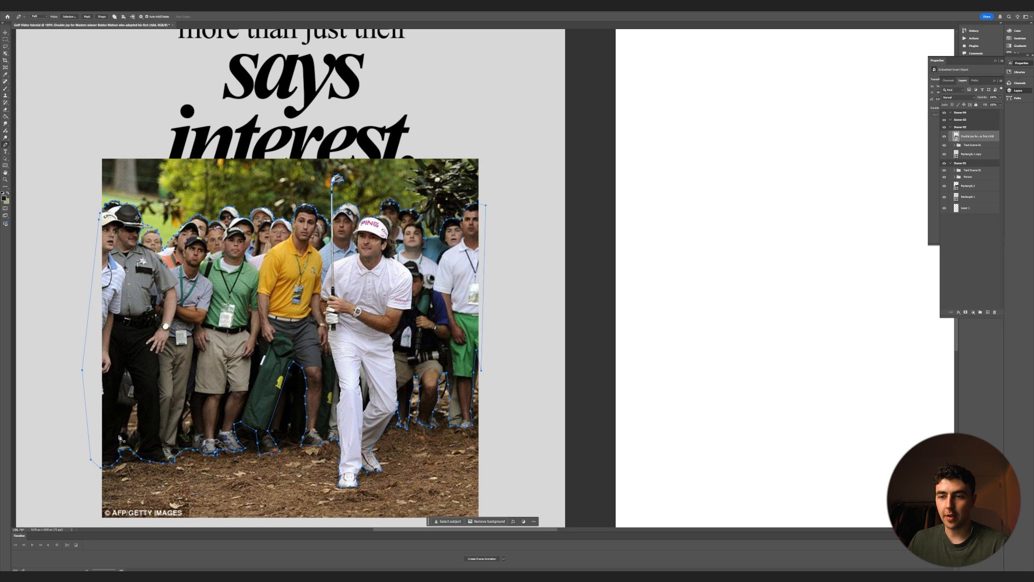
right_click(162, 410)
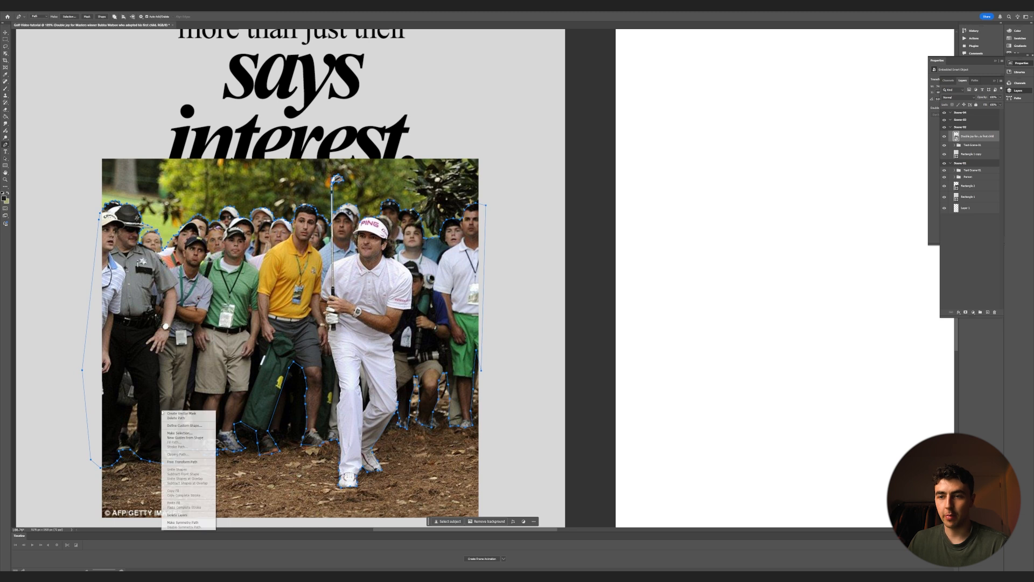
click(198, 431)
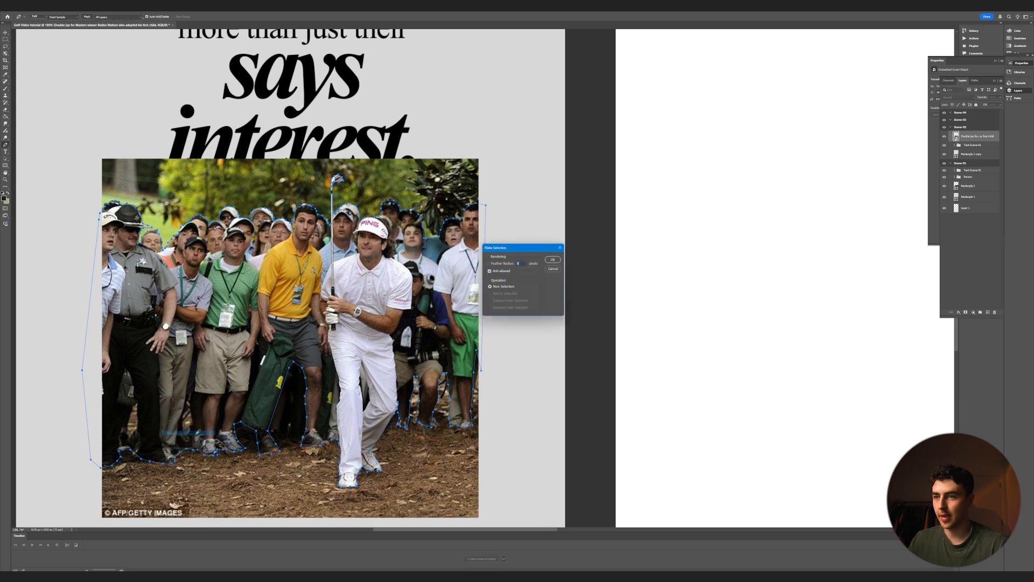
click(553, 260)
- Copy the selected golfer and crowd onto a new layer and delete the original photo layer
key(l)
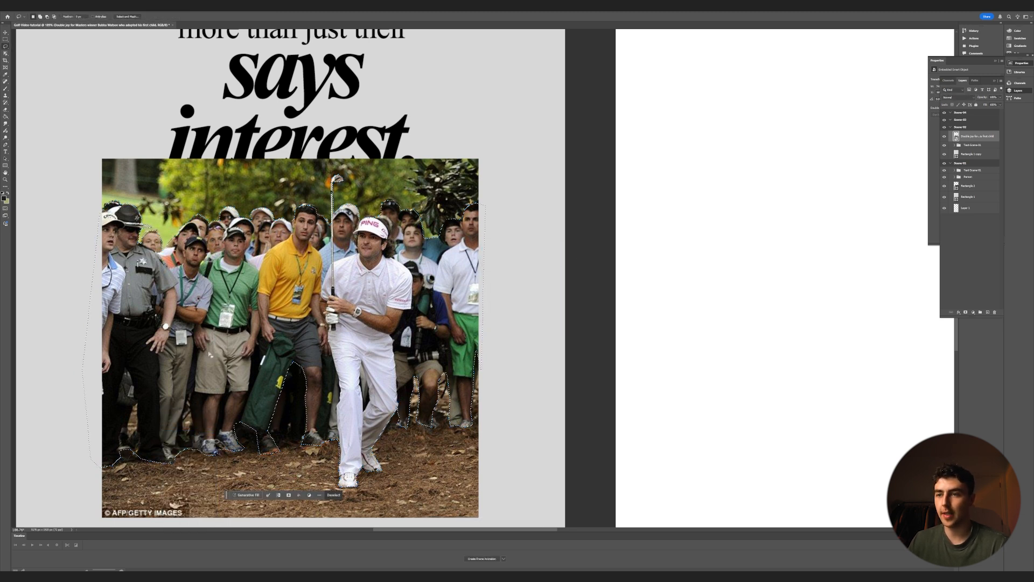
right_click(255, 299)
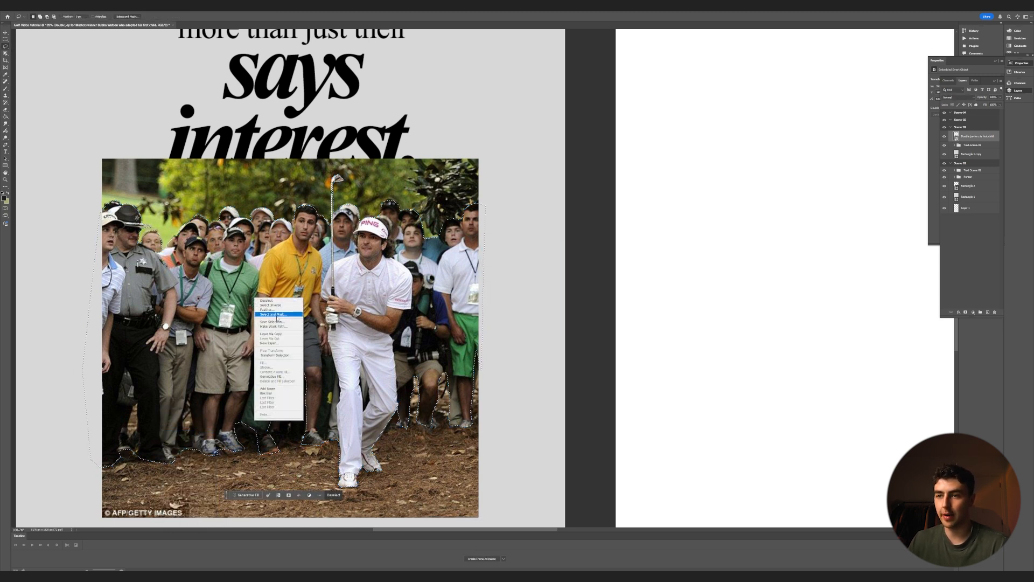
click(267, 337)
click(944, 148)
click(978, 147)
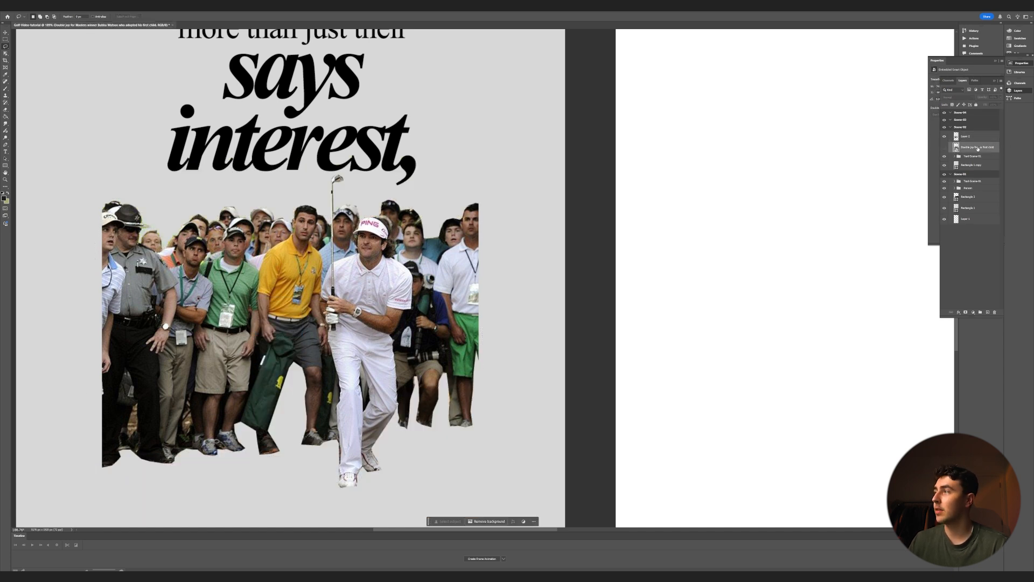
key(Delete)
click(976, 137)
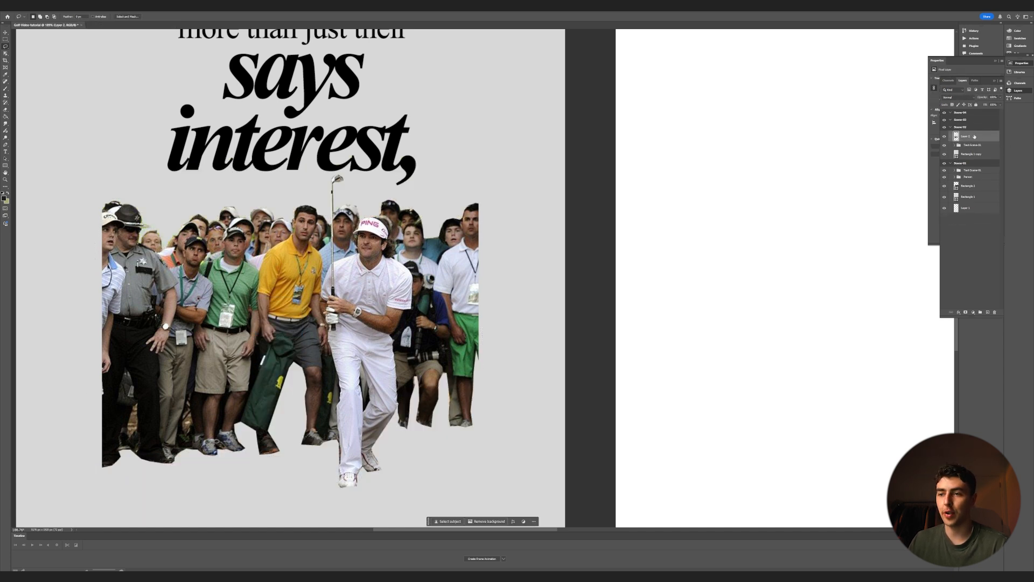
- Trace the golfer in white and his raised club with the Pen tool and convert the path into a selection
scroll(380, 327, down, 3)
scroll(309, 359, up, 6)
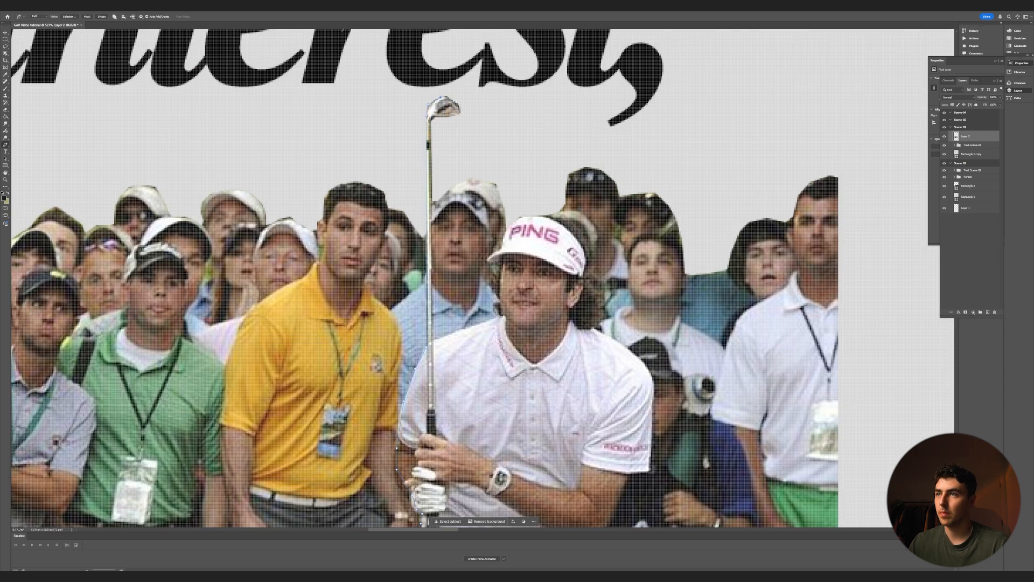
click(432, 341)
click(472, 327)
click(501, 318)
click(503, 235)
click(541, 216)
click(653, 384)
click(648, 473)
click(632, 474)
scroll(633, 474, down, 5)
click(608, 222)
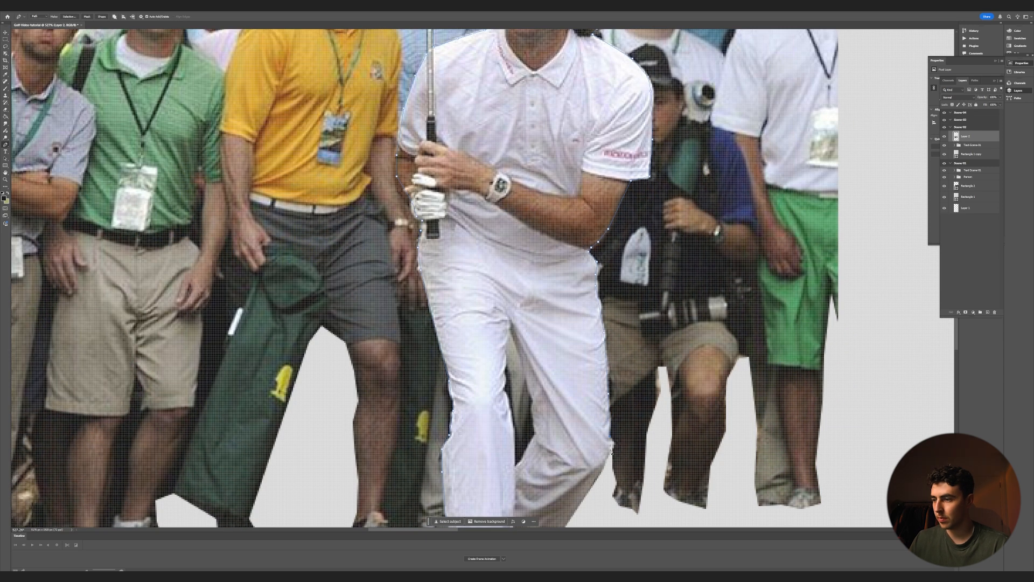
scroll(681, 301, down, 3)
click(636, 433)
click(628, 493)
click(578, 511)
click(549, 509)
right_click(591, 426)
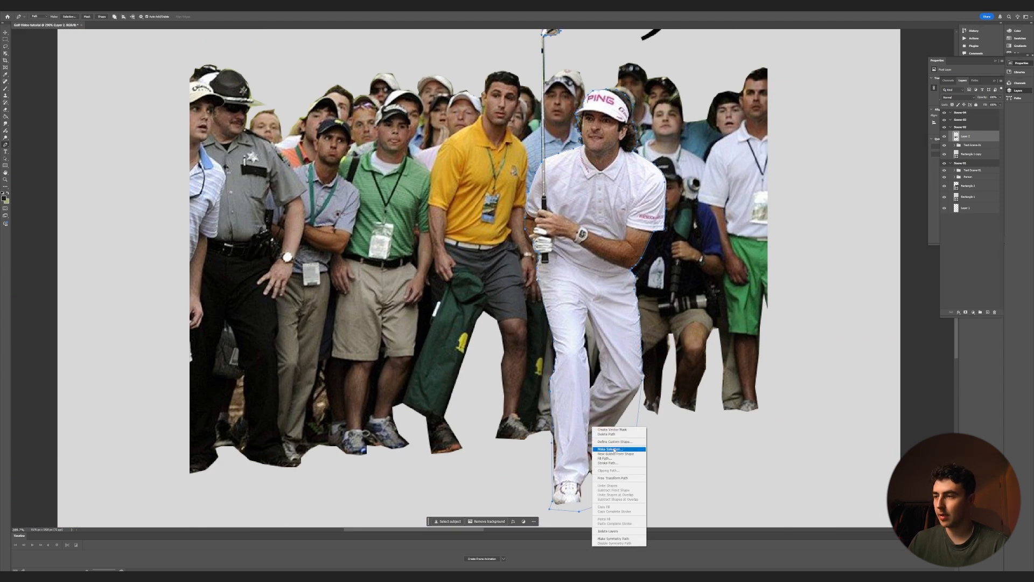
click(602, 449)
key(Return)
- Cut the selected golfer onto his own layer and hide that layer
key(l)
right_click(598, 257)
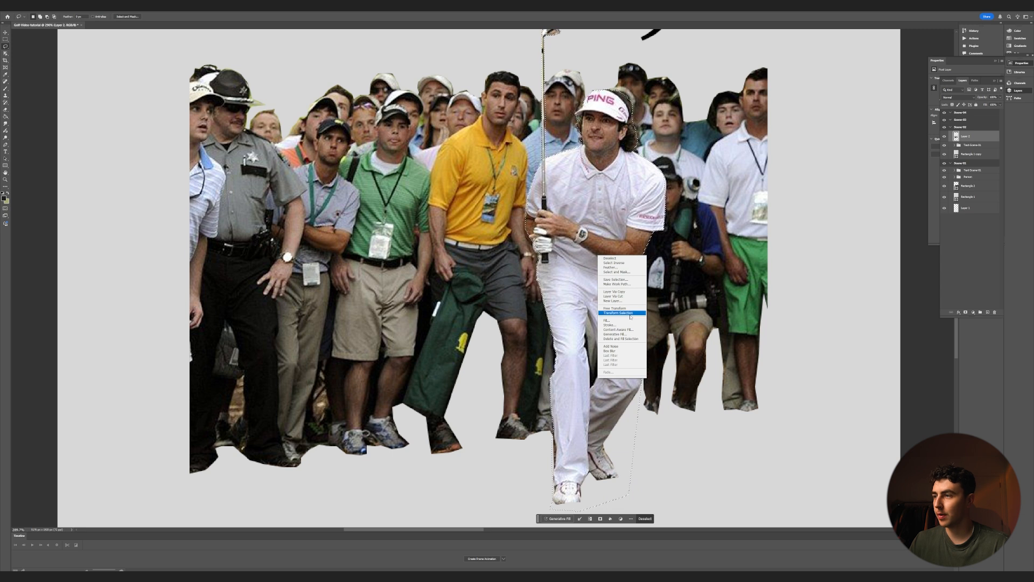
click(614, 291)
click(944, 137)
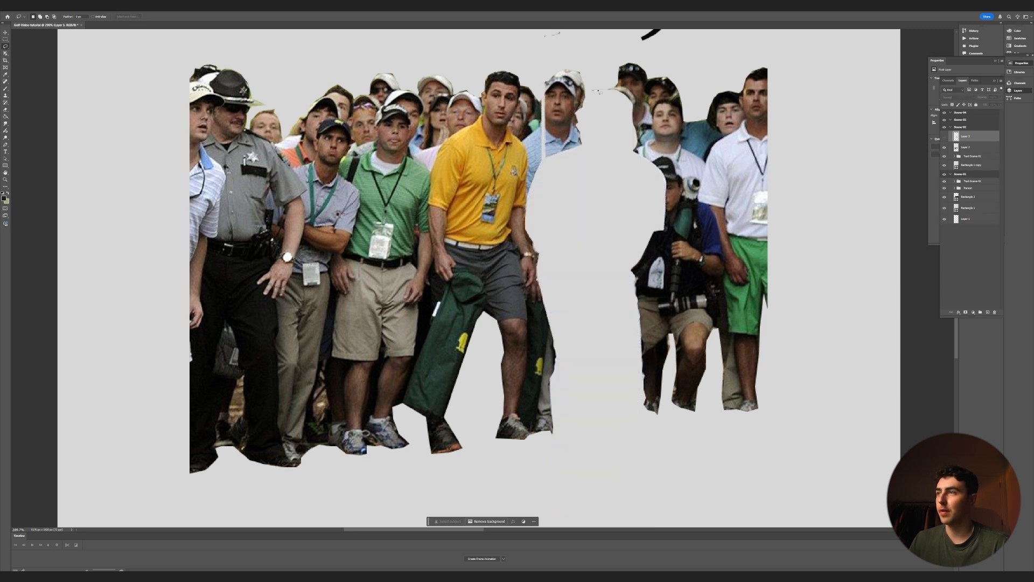
- Lasso the gap the golfer left in the crowd, fill it with Generative Fill and browse the generated variations
drag(627, 96, 620, 91)
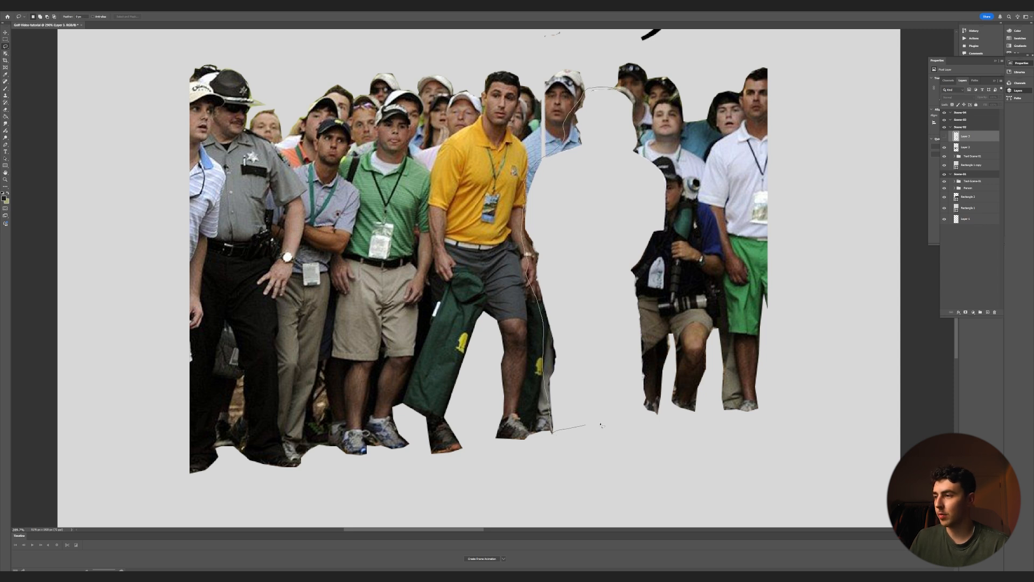
mouse_move(644, 302)
mouse_down()
mouse_move(646, 145)
mouse_move(626, 94)
mouse_up()
click(558, 440)
click(648, 440)
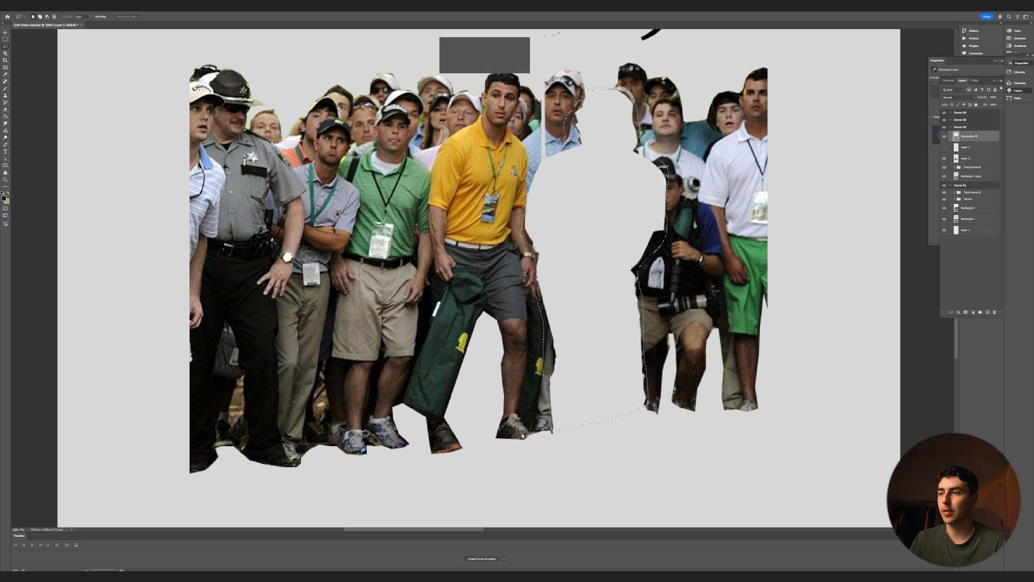
scroll(536, 343, down, 5)
click(580, 417)
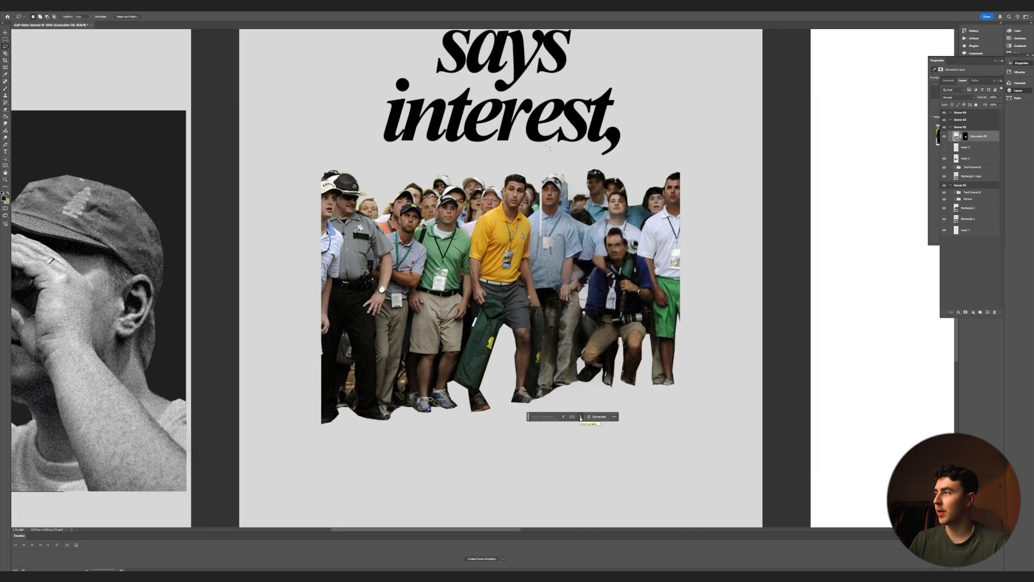
- Show the golfer's layer, move it above the generated crowd fill, and toggle its visibility to check the crowd behind him
click(945, 147)
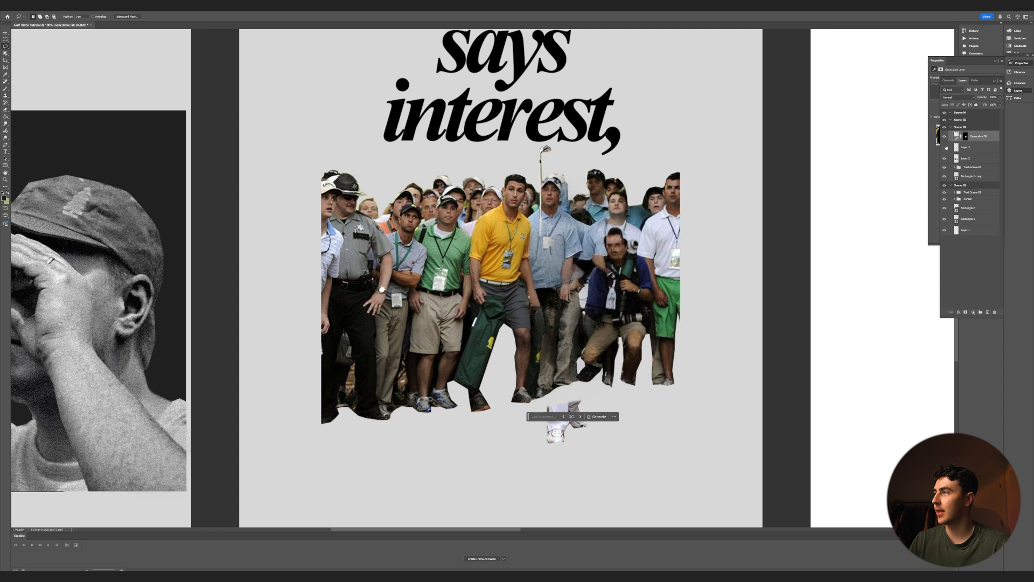
drag(965, 147, 965, 132)
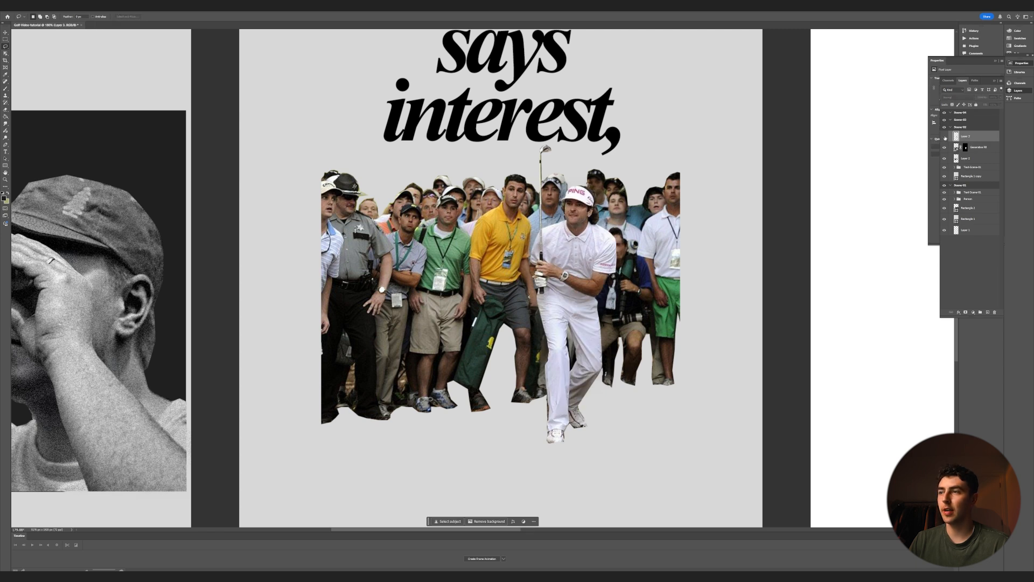
click(944, 138)
click(944, 138)
click(945, 138)
click(944, 138)
click(944, 138)
- Merge the Generative Fill layer with the crowd cutout layer, leaving the golfer separate
shift+click(972, 158)
right_click(974, 160)
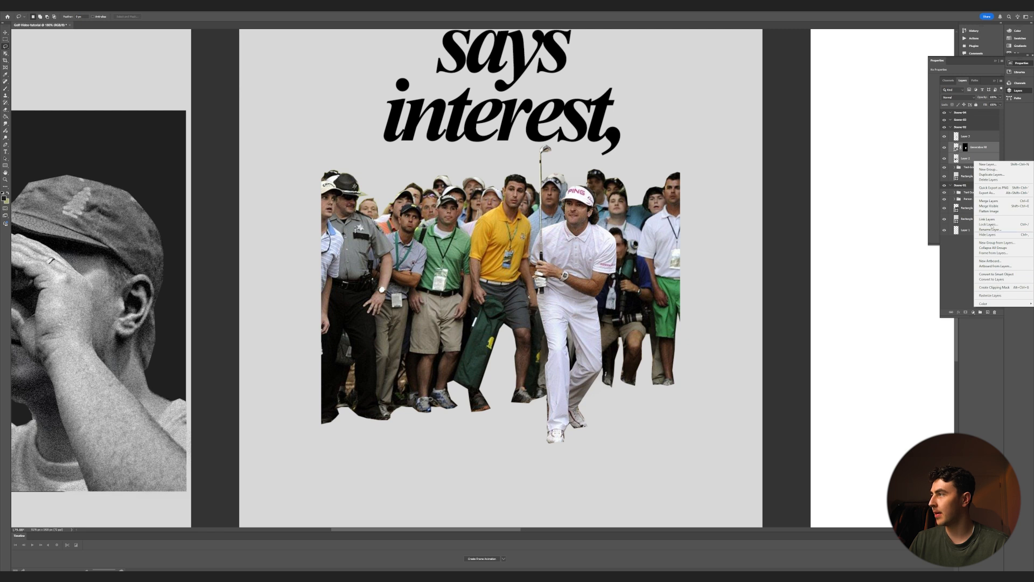
click(988, 201)
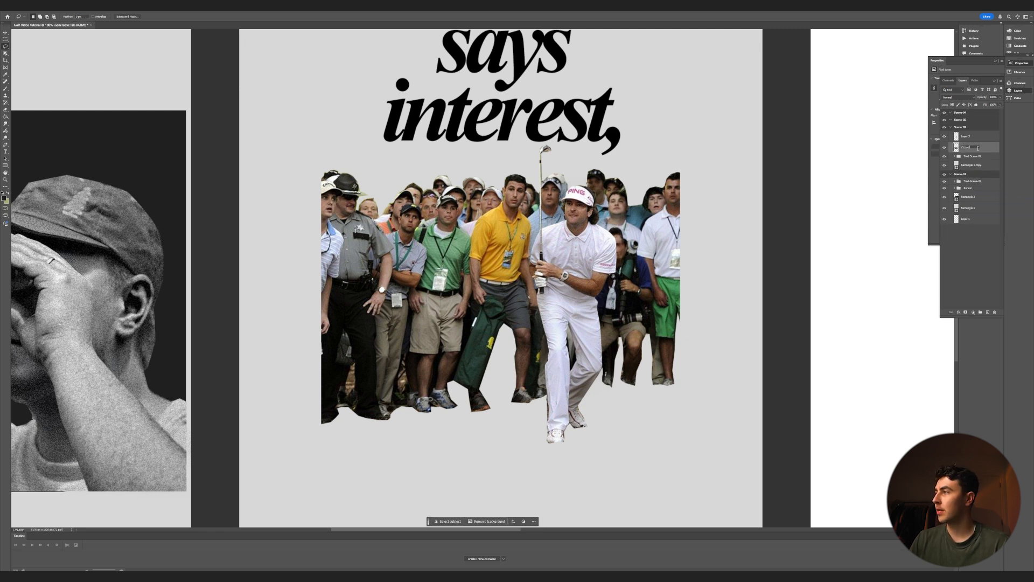
- Name the merged layer Crowd and the golfer's layer Bubba
click(968, 140)
text(Bubba)
click(964, 147)
scroll(536, 343, down, 5)
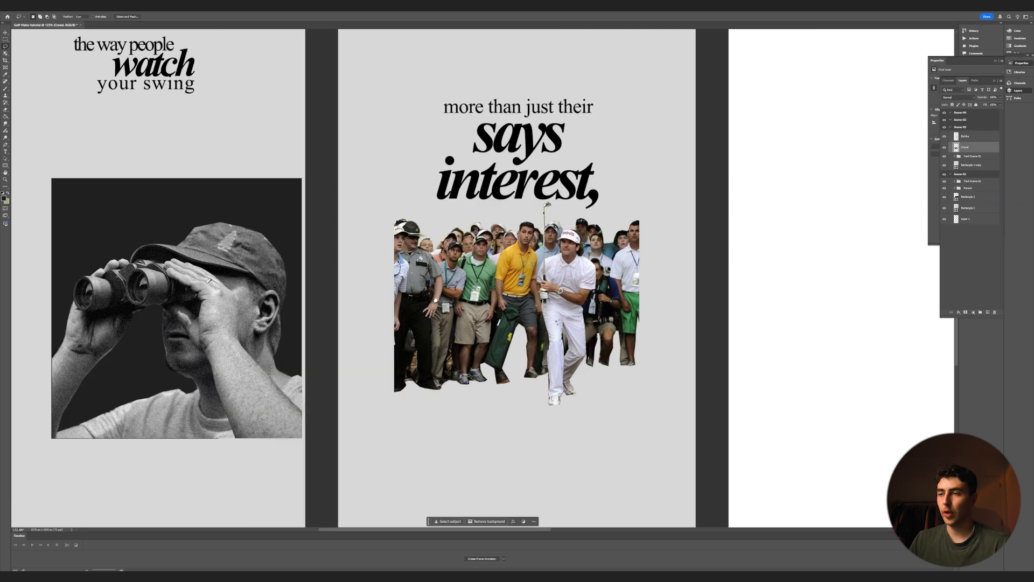
scroll(536, 343, up, 3)
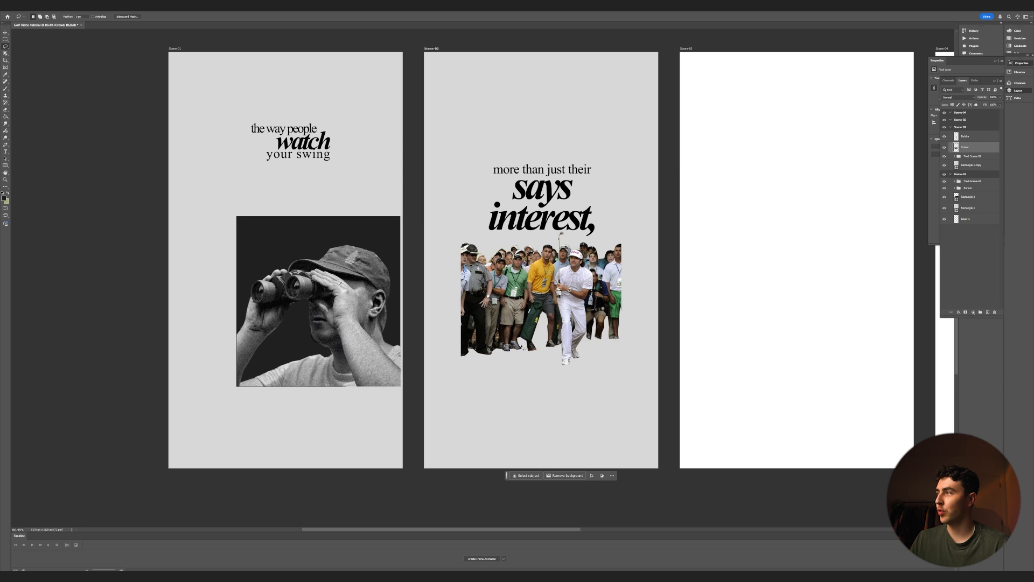
click(945, 136)
click(945, 137)
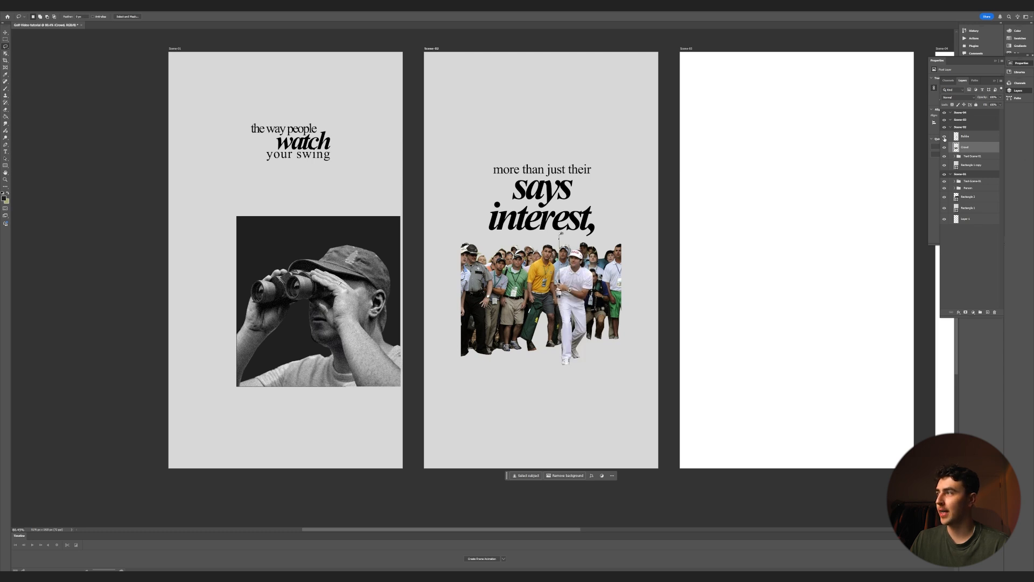
- Copy the dark rectangle from Scene-01 into Scene-02 and stack it behind the crowd and golfer
key(v)
click(300, 231)
drag(276, 236, 507, 228)
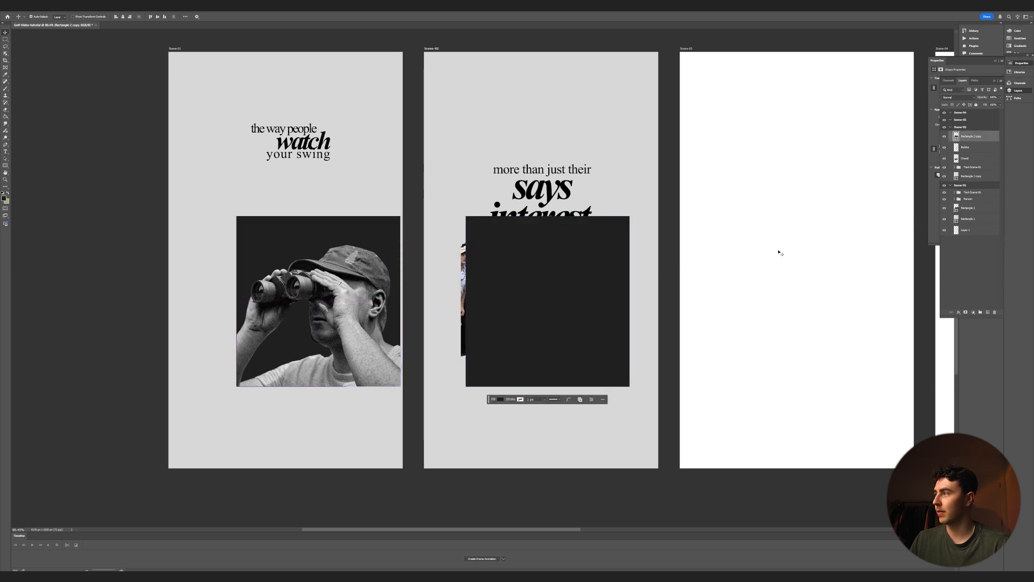
key(ctrl+[)
key(ctrl+[)
- Resize the copied rectangle to the crowd's width, with the heads above its upper edge and the golfer's feet below it
key(ctrl+t)
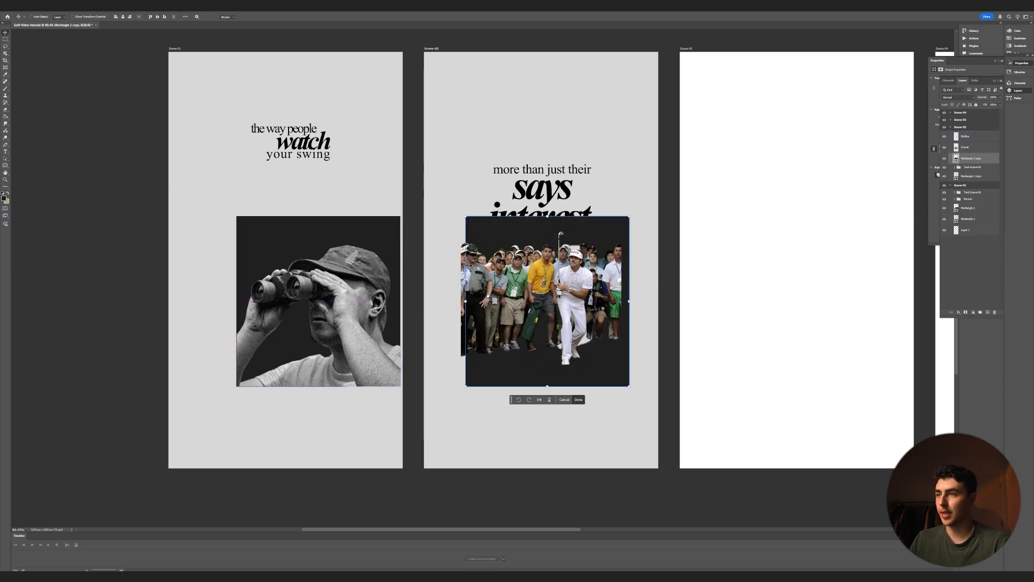
drag(560, 217, 560, 249)
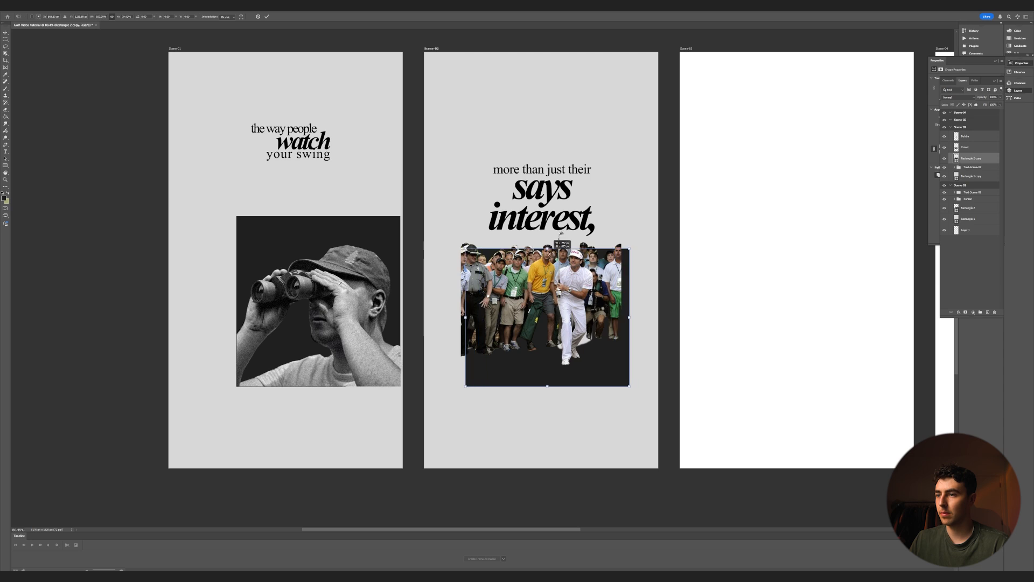
scroll(592, 338, down, 7)
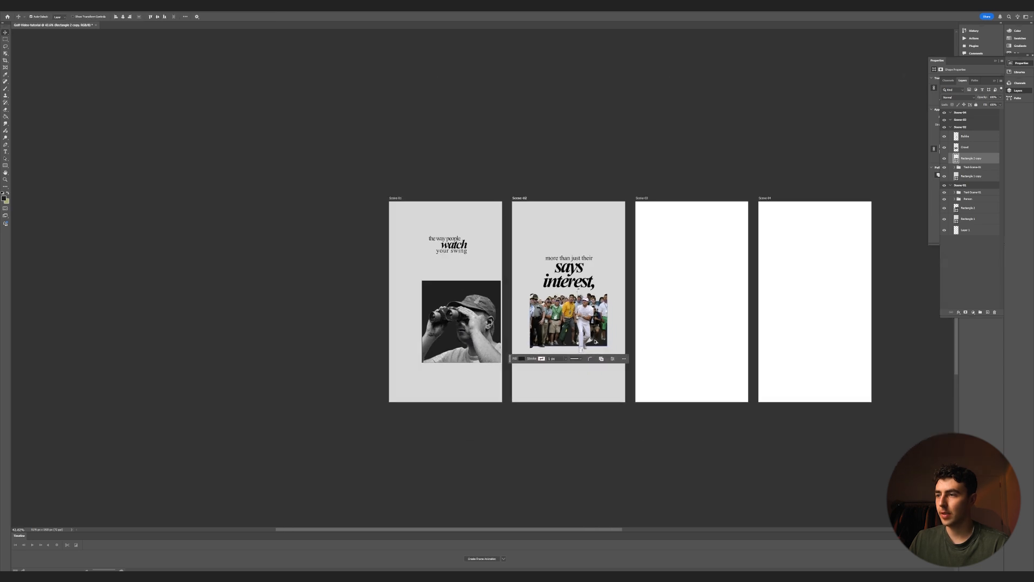
scroll(549, 332, up, 14)
click(596, 301)
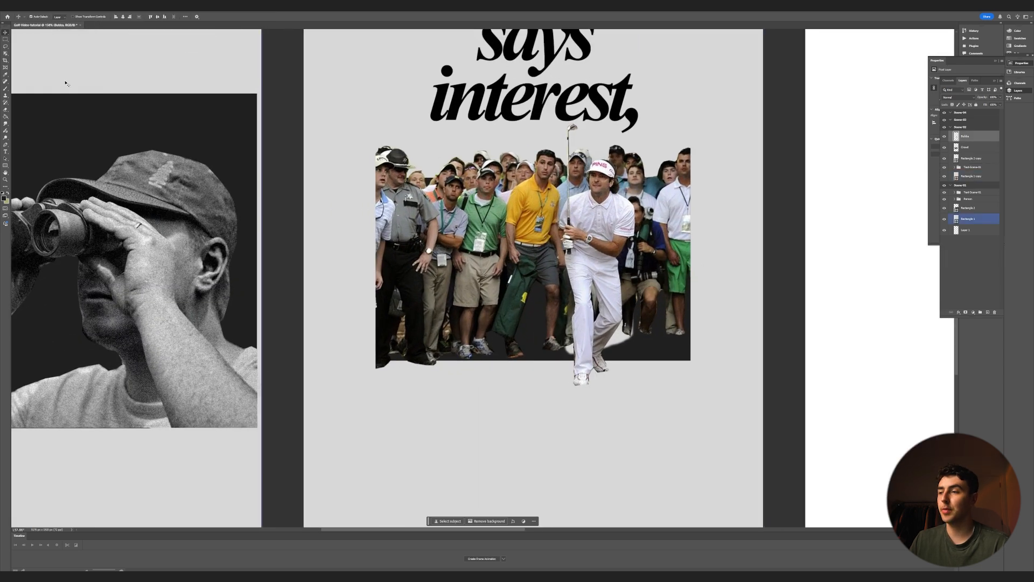
click(509, 251)
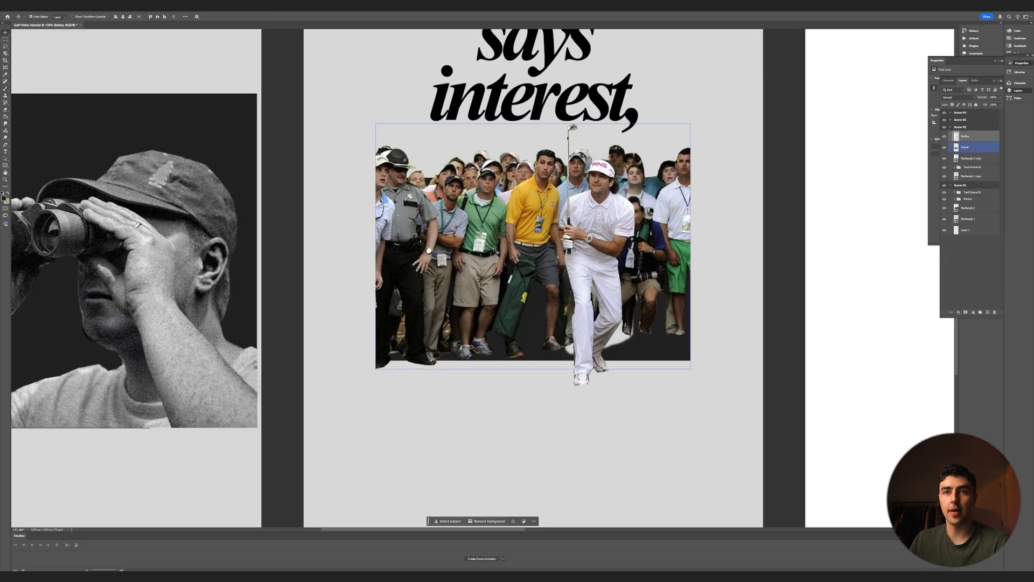
click(287, 237)
- Draw a small dark ellipse over the golfer's front shoe
key(u)
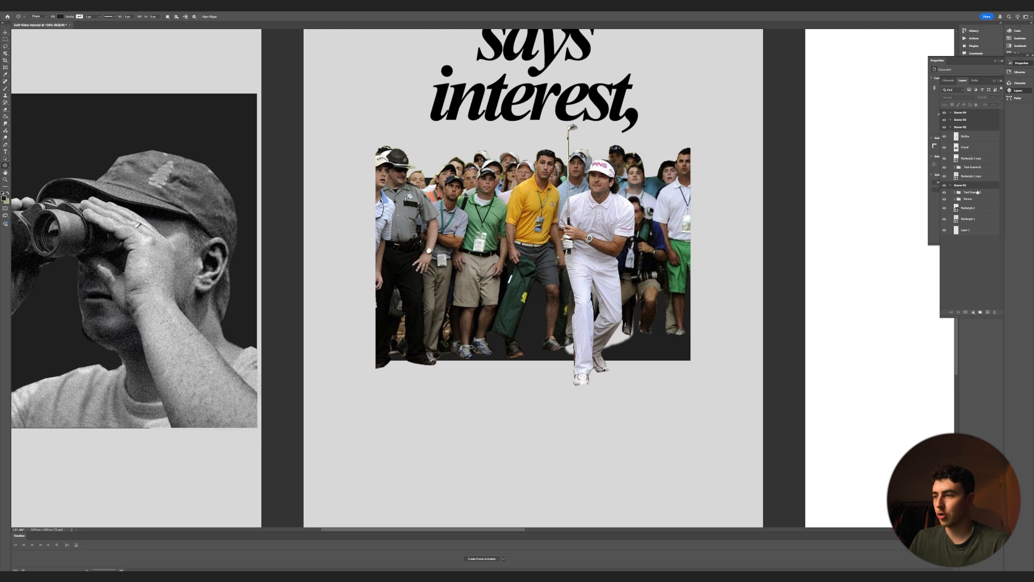
mouse_move(575, 358)
mouse_down()
mouse_move(594, 366)
mouse_move(582, 382)
mouse_move(582, 352)
mouse_up()
key(ctrl+t)
scroll(583, 376, up, 5)
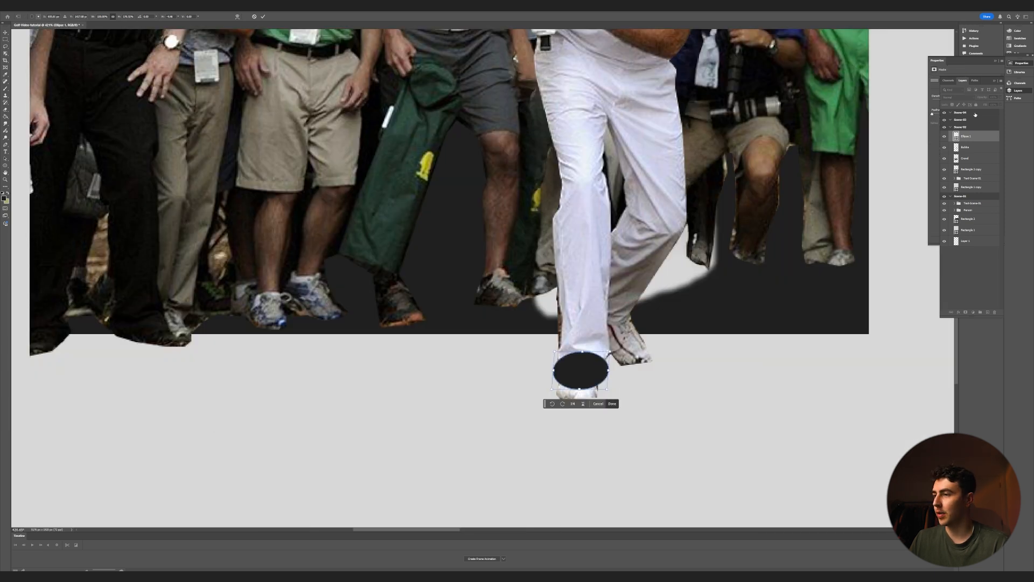
- Place the ellipse beneath the Bubba layer and fit it behind the front shoe
drag(969, 139, 969, 151)
scroll(579, 390, down, 3)
key(ctrl+t)
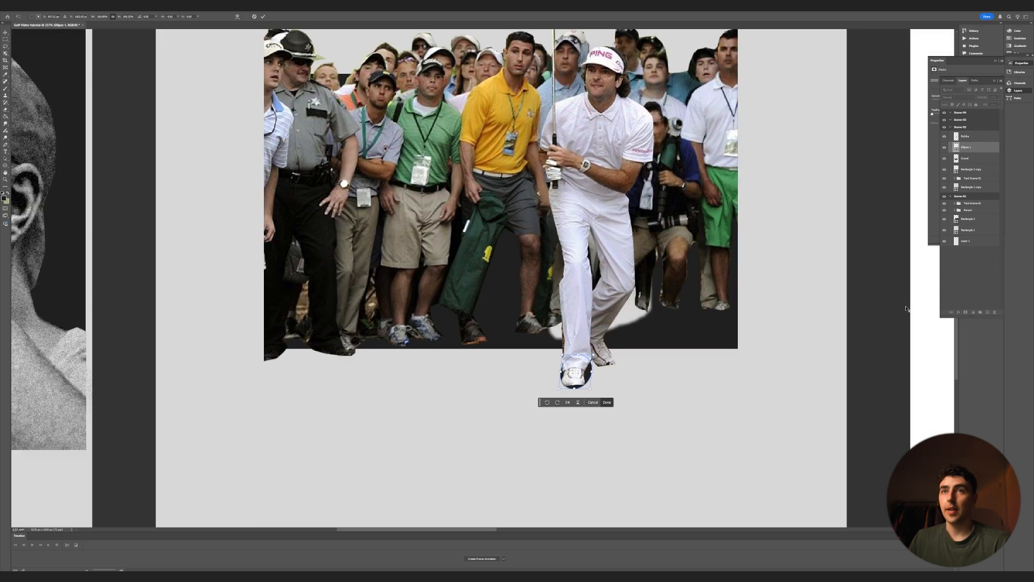
key(Return)
click(575, 372)
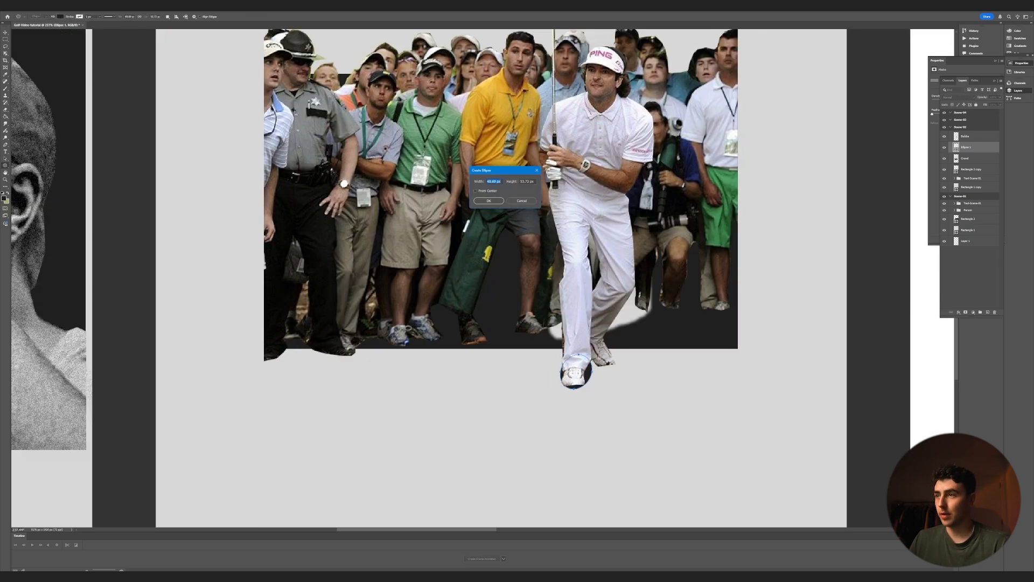
click(521, 201)
- Apply a Gaussian Blur to the ellipse to make a soft contact shadow
key(v)
click(76, 6)
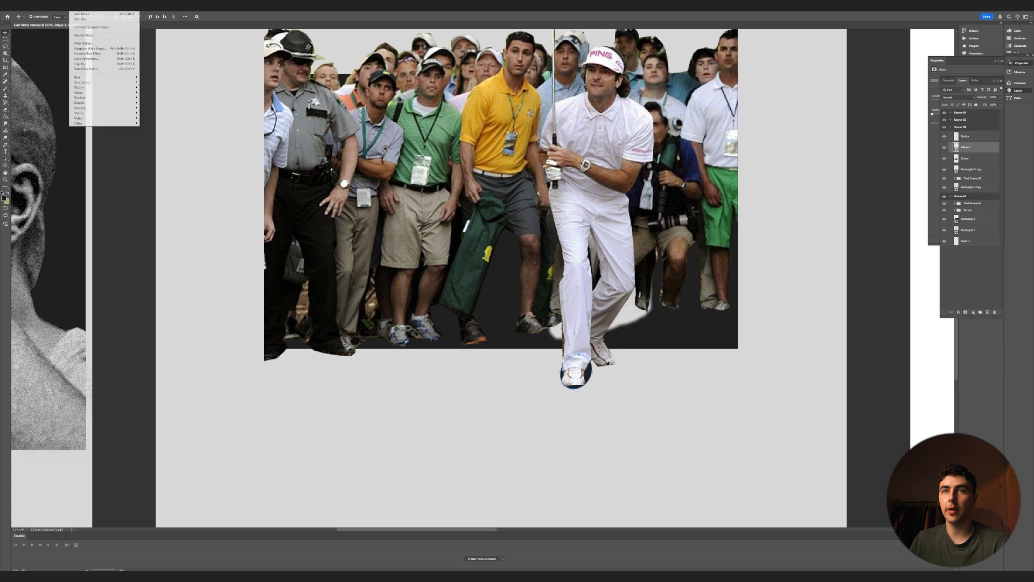
mouse_move(81, 77)
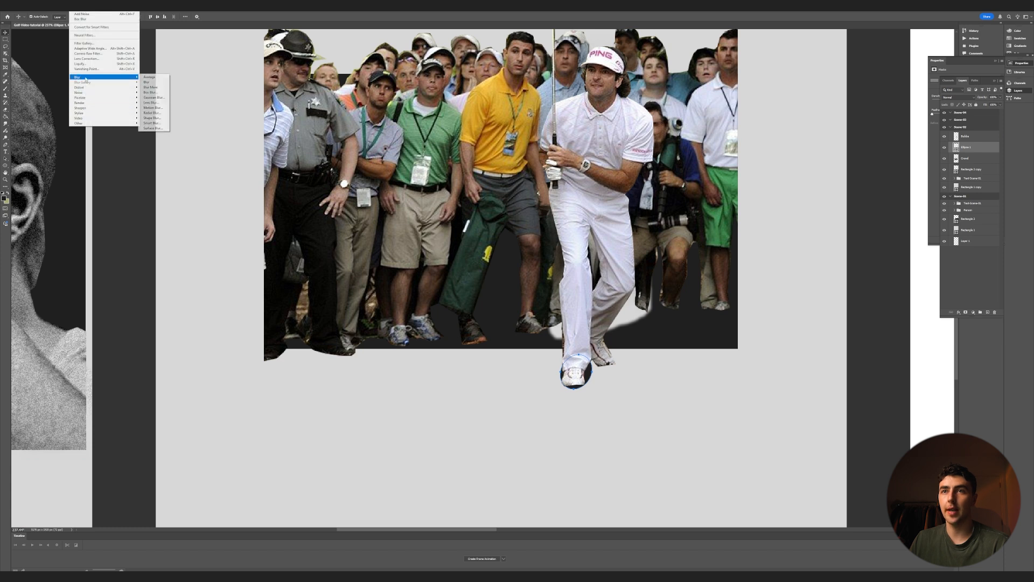
click(154, 98)
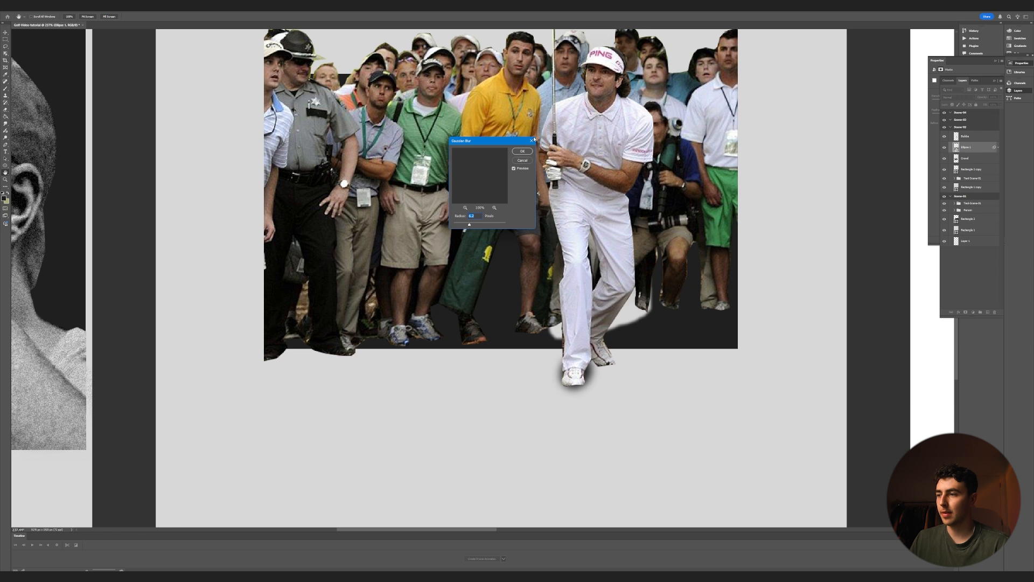
key(Return)
- Lower the blurred ellipse's opacity and adjust its position under the front shoe
click(972, 148)
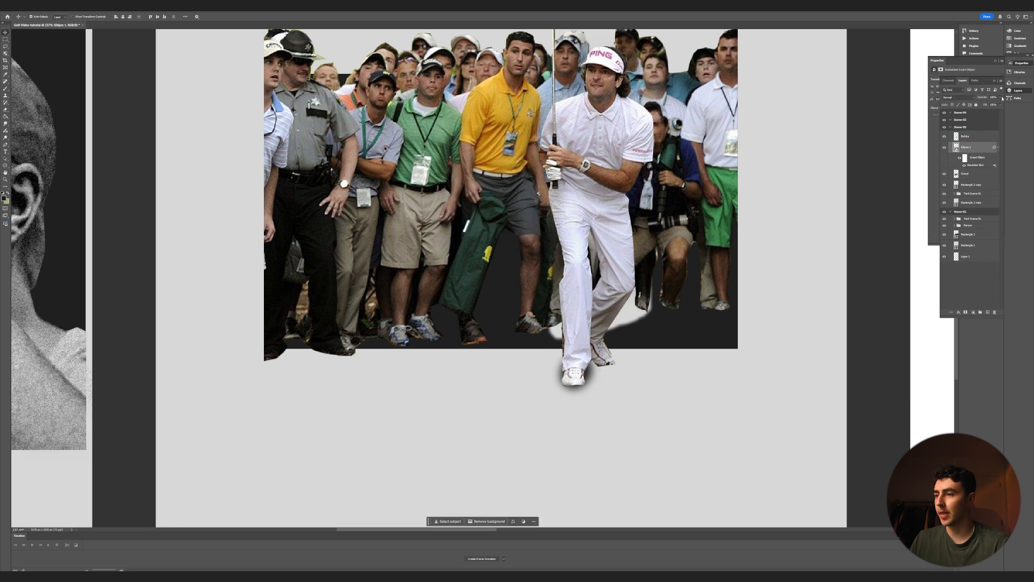
drag(998, 104, 992, 105)
scroll(656, 355, up, 5)
drag(554, 393, 550, 392)
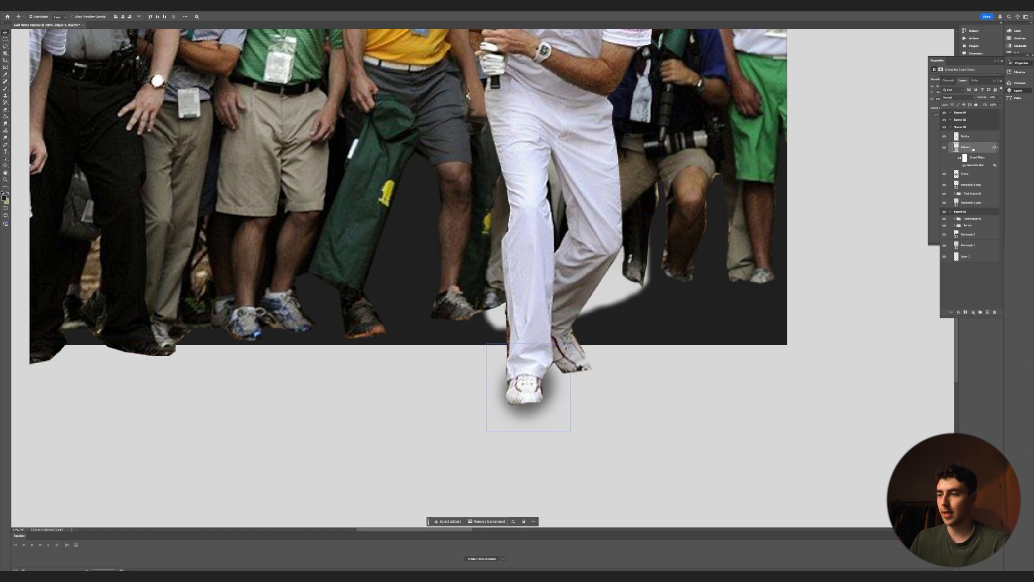
- Duplicate the shoe shadow, scale the copy down and place it under the golfer's back shoe
key(ctrl+j)
key(ctrl+t)
drag(531, 394, 568, 347)
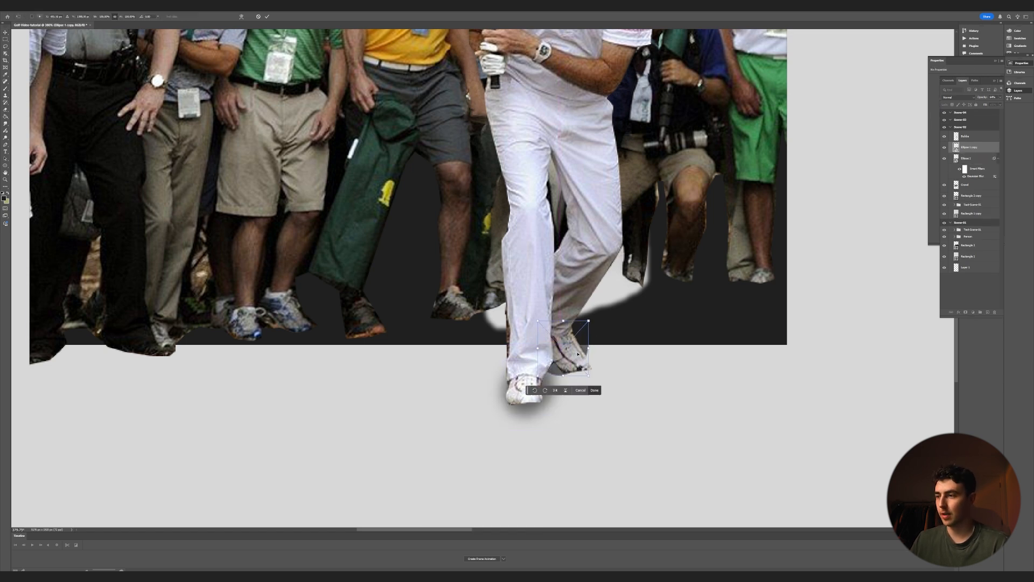
drag(594, 380, 605, 365)
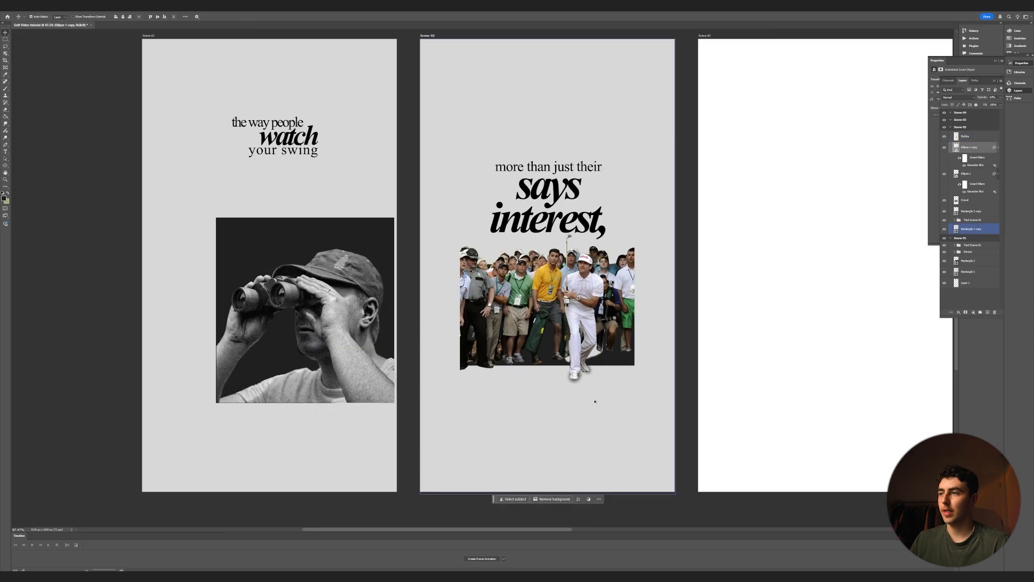
click(628, 338)
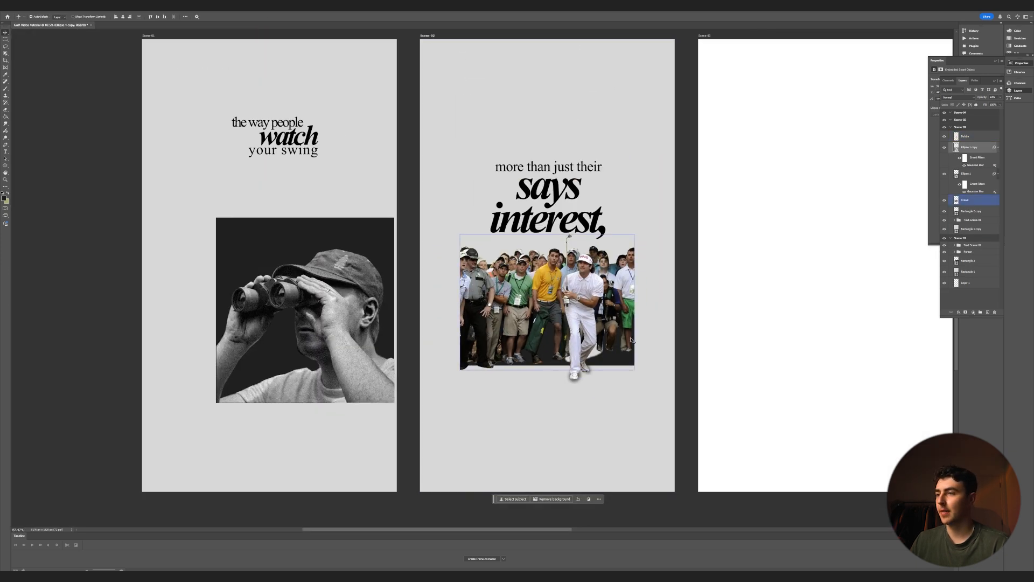
- Duplicate the golfer's layer and try flipping and skewing the copy below his feet
click(579, 289)
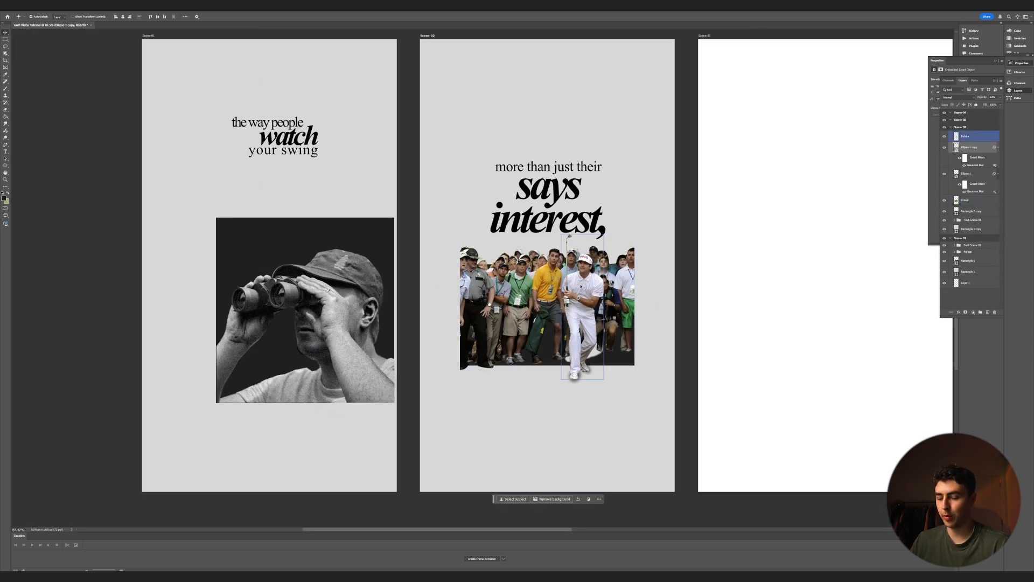
key(ctrl+j)
key(ctrl+t)
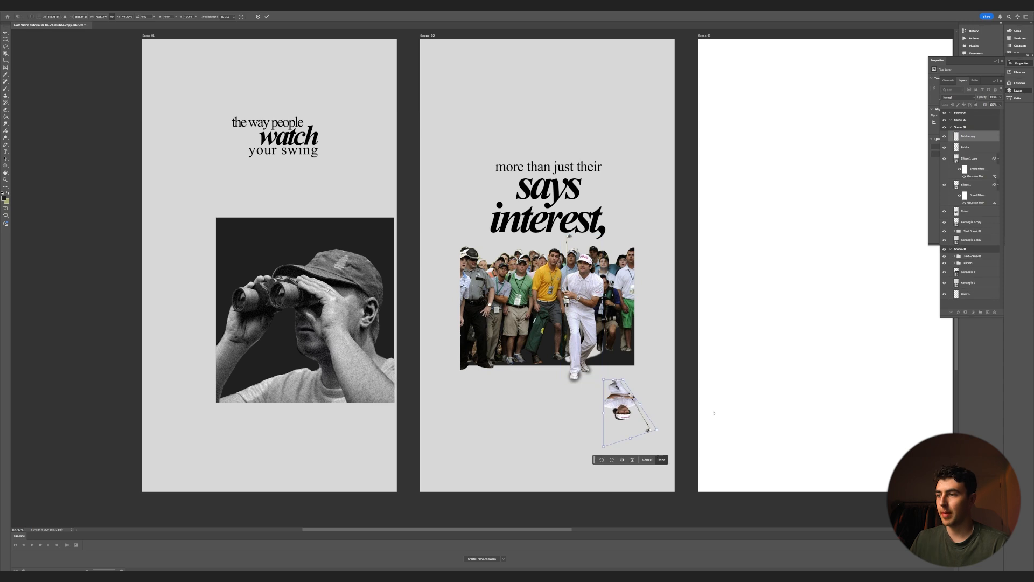
key(Return)
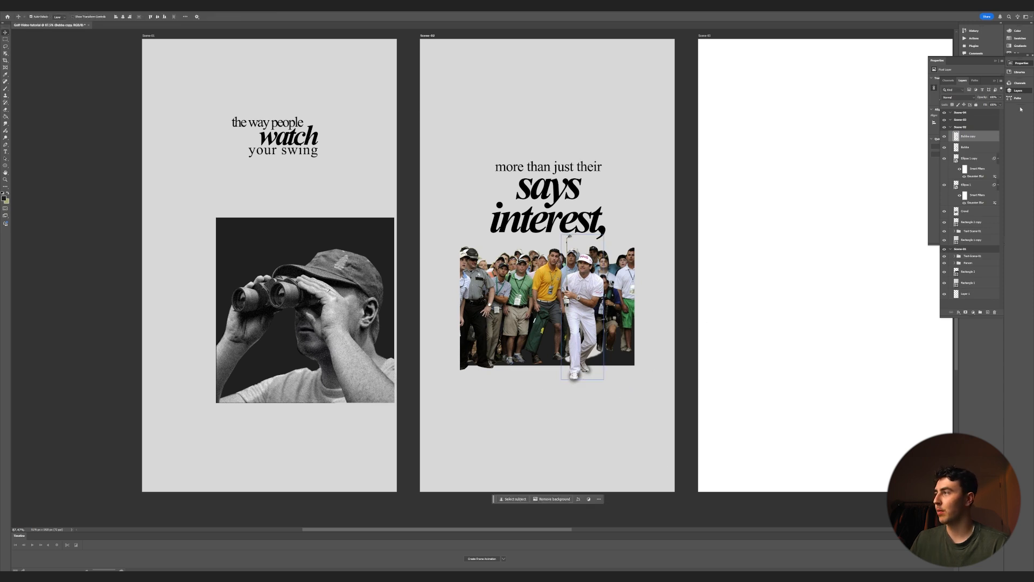
- Add a black Color Overlay to the Bubba copy layer to make it a solid silhouette
double_click(985, 138)
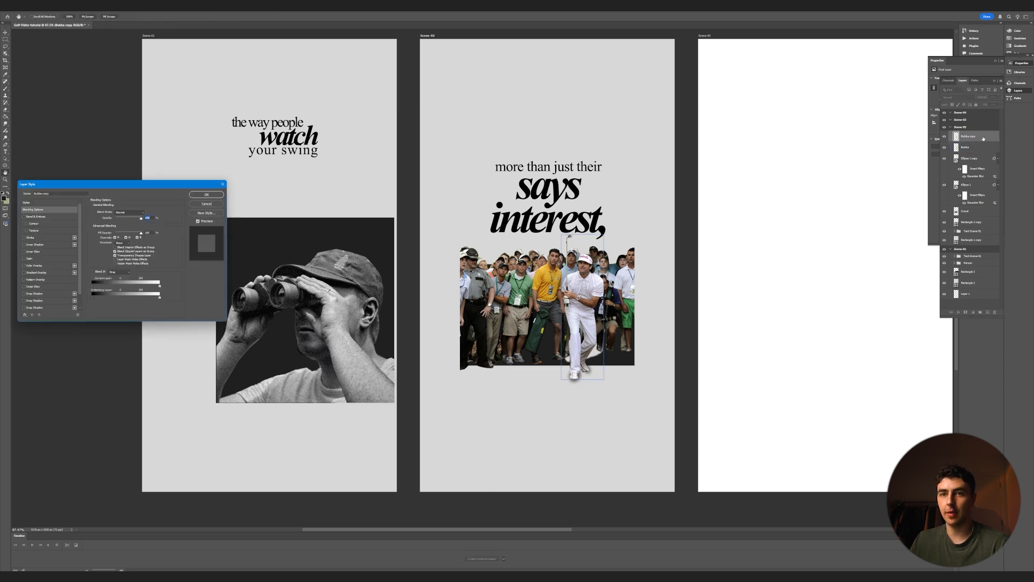
click(36, 279)
click(24, 279)
click(24, 265)
click(213, 195)
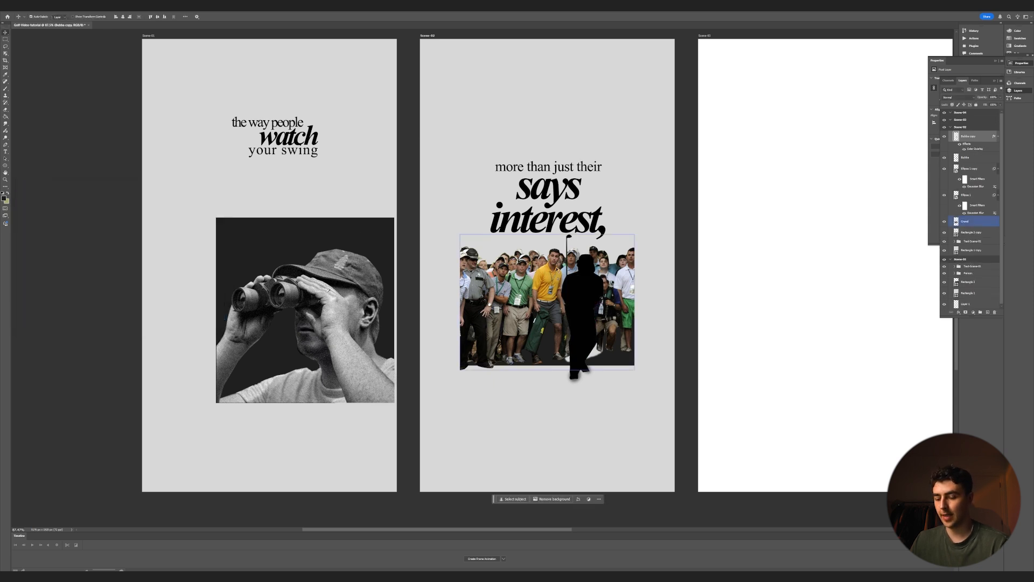
- Flip and skew the silhouette into a cast shadow angled away from the golfer's feet, and stack it beneath his layer
key(ctrl+t)
drag(561, 235, 742, 440)
drag(596, 460, 635, 448)
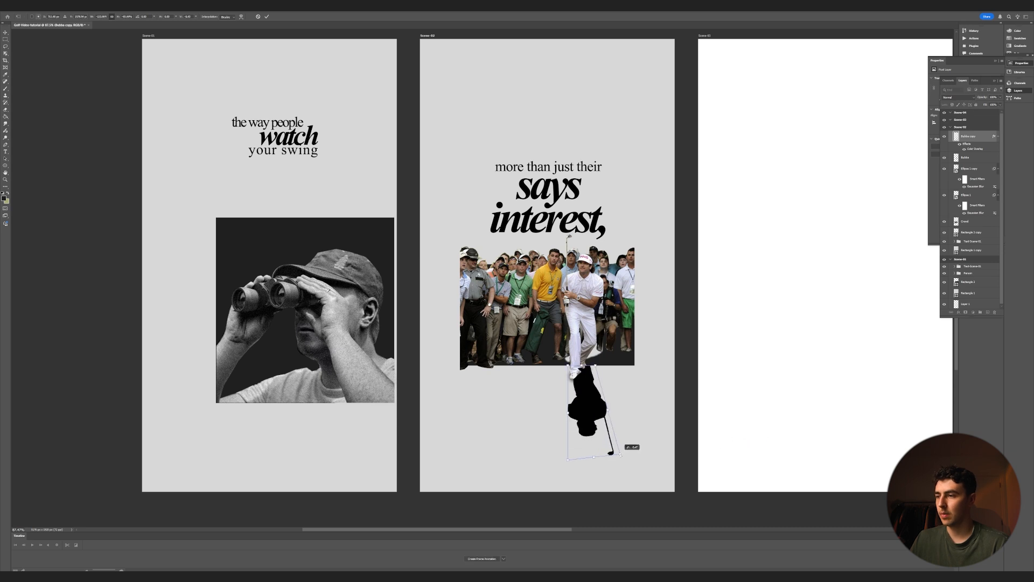
drag(600, 418, 607, 423)
drag(654, 456, 670, 429)
drag(578, 426, 598, 399)
drag(973, 133, 972, 162)
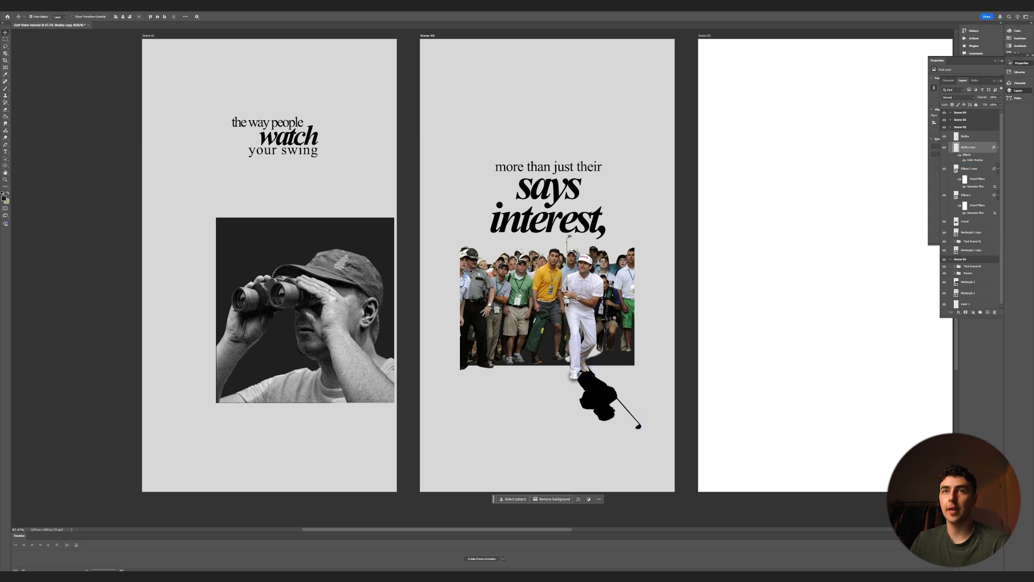
- Blur the cast shadow with Gaussian Blur and lower its opacity to a faint grey
click(70, 7)
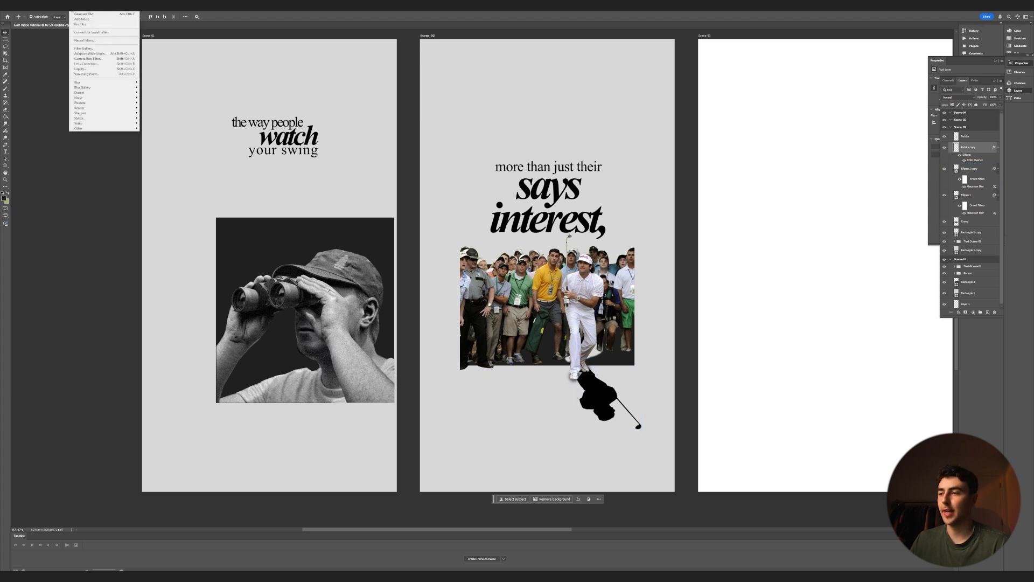
click(88, 15)
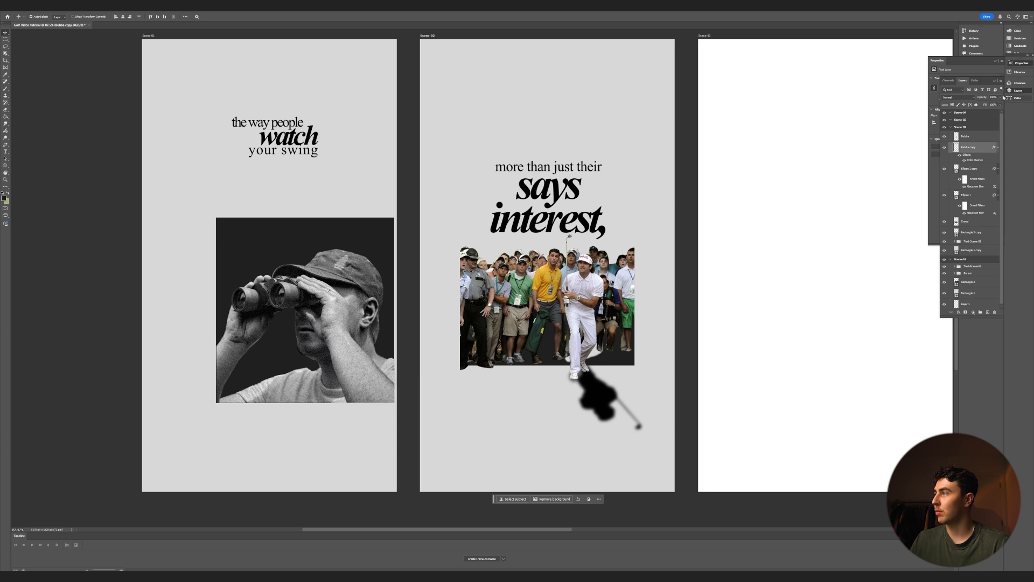
drag(999, 104, 982, 103)
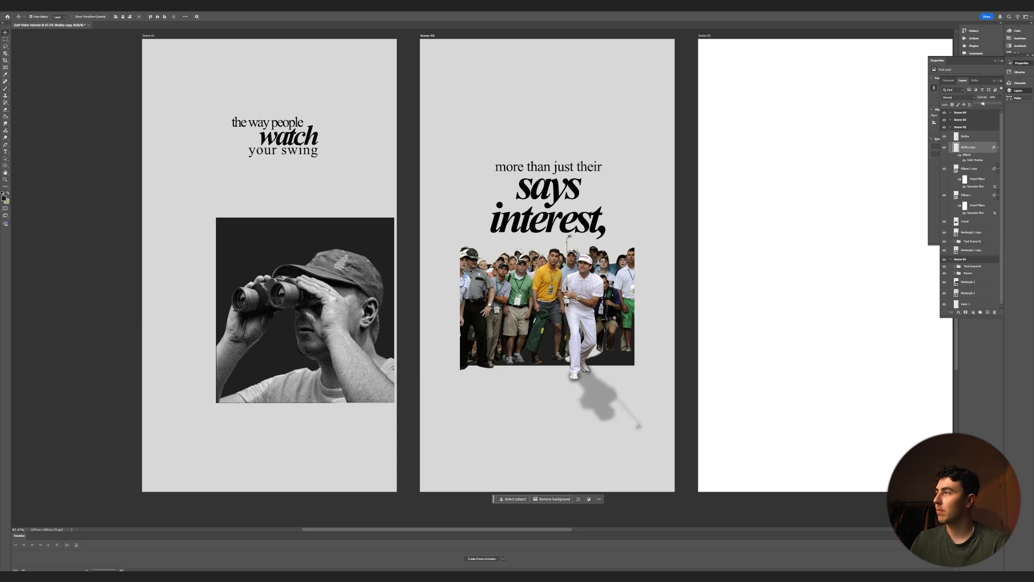
click(711, 200)
scroll(475, 353, down, 3)
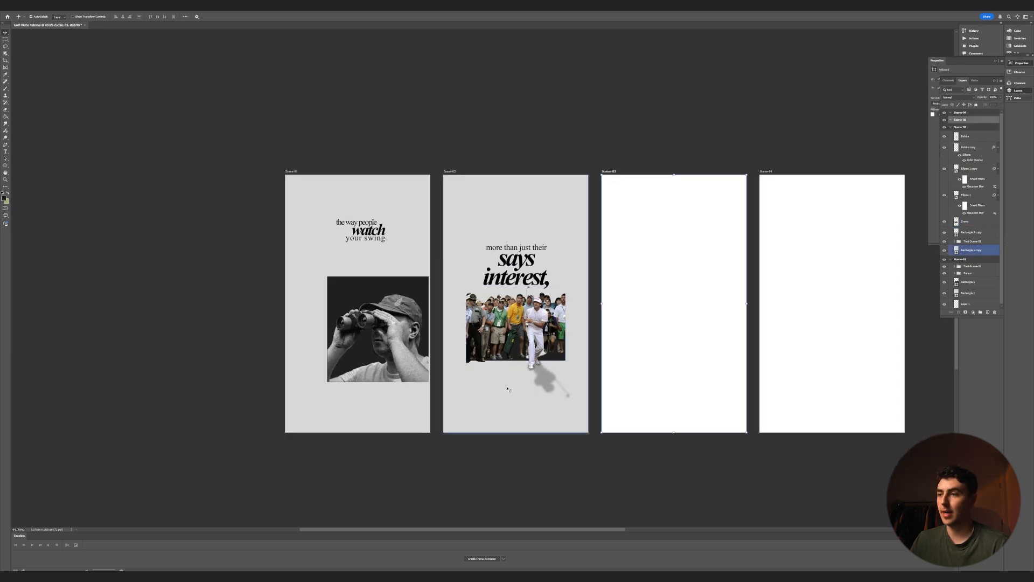
click(766, 171)
key(Delete)
key(ctrl+z)
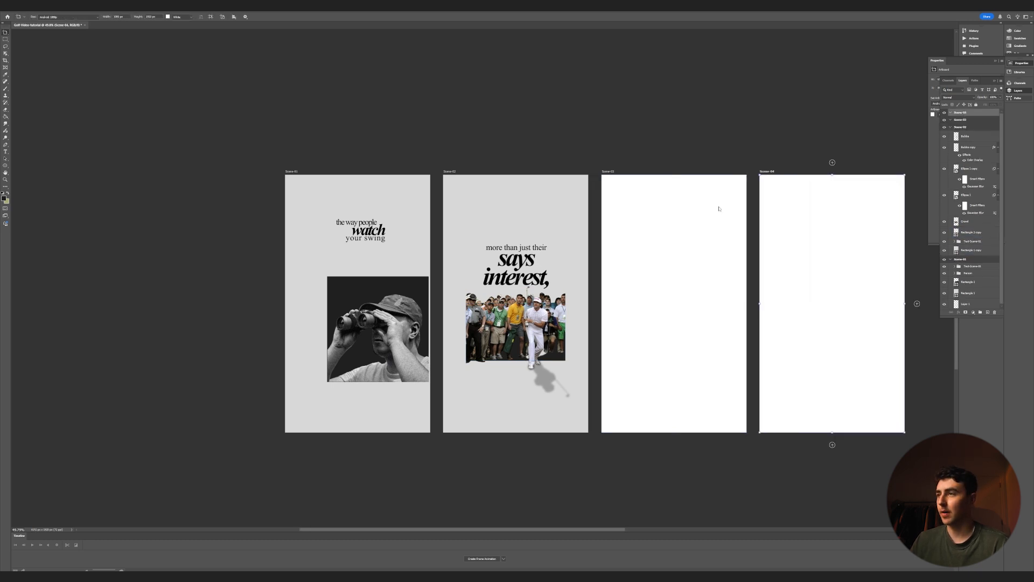
key(v)
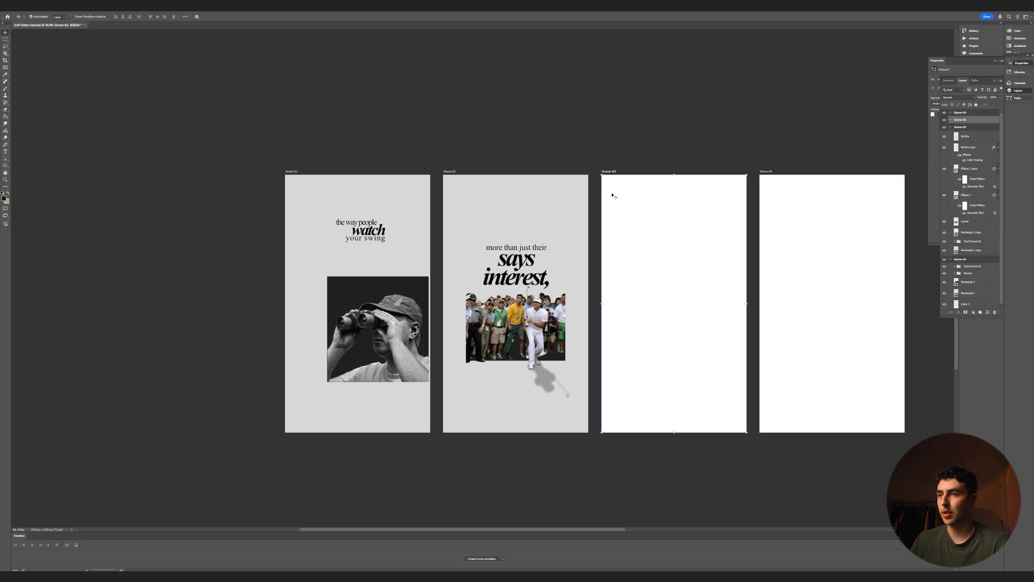
- Duplicate Scene-02's light grey backdrop onto the Scene-03 artboard and place the golf hole photo on top of it
click(485, 214)
drag(485, 214, 643, 215)
click(765, 310)
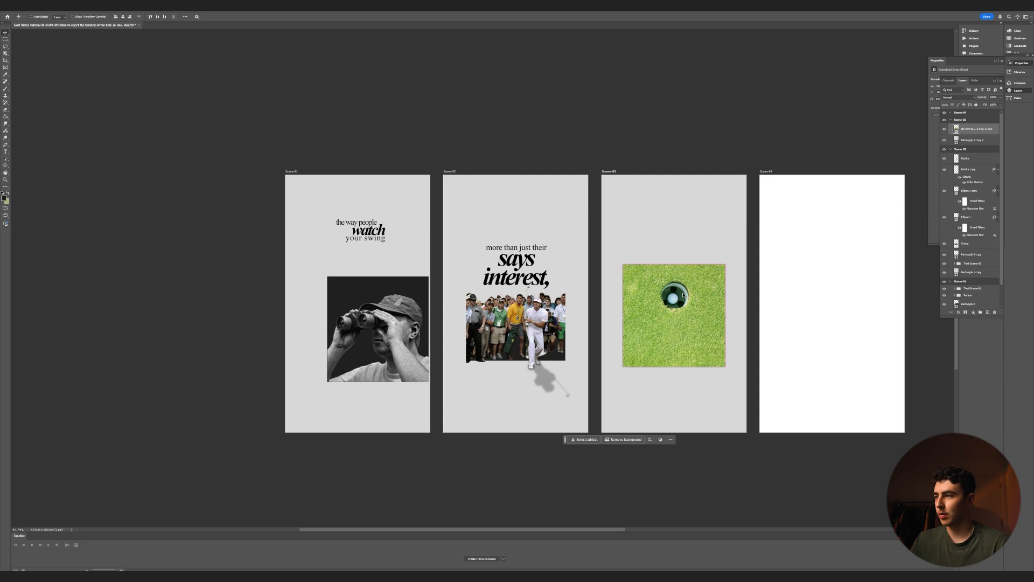
- Enlarge the golf hole photo so it spans nearly the full width of Scene-03
key(ctrl+t)
drag(686, 246, 693, 424)
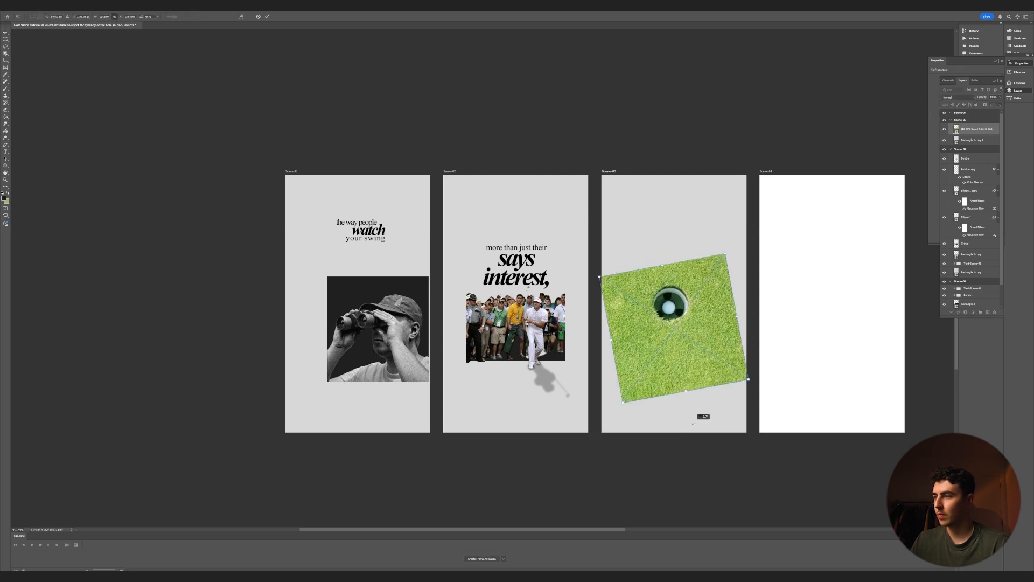
key(Escape)
- Copy an elliptical area around the golf hole to a new layer and delete the full grass photo layer
scroll(739, 405, up, 5)
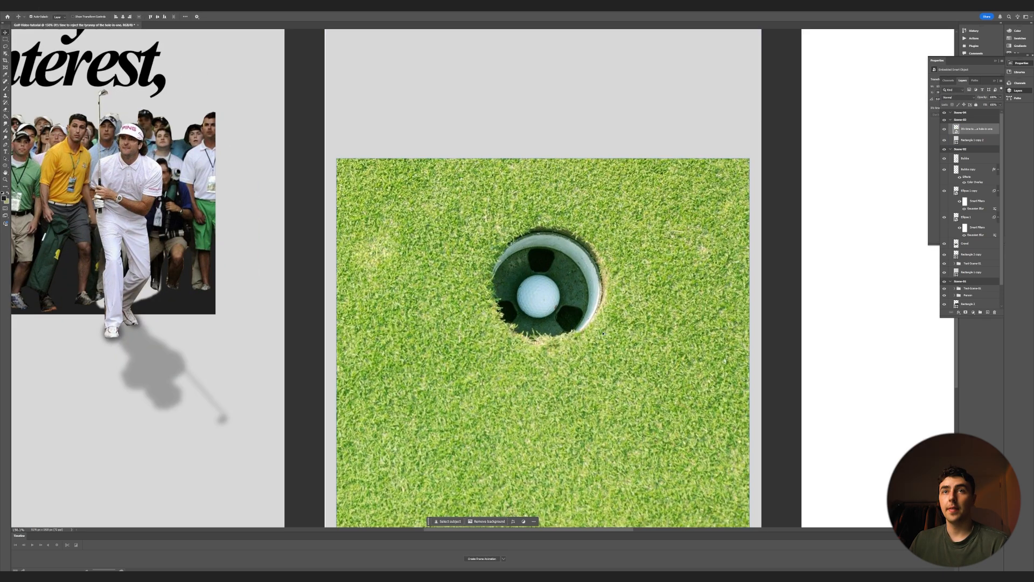
click(5, 39)
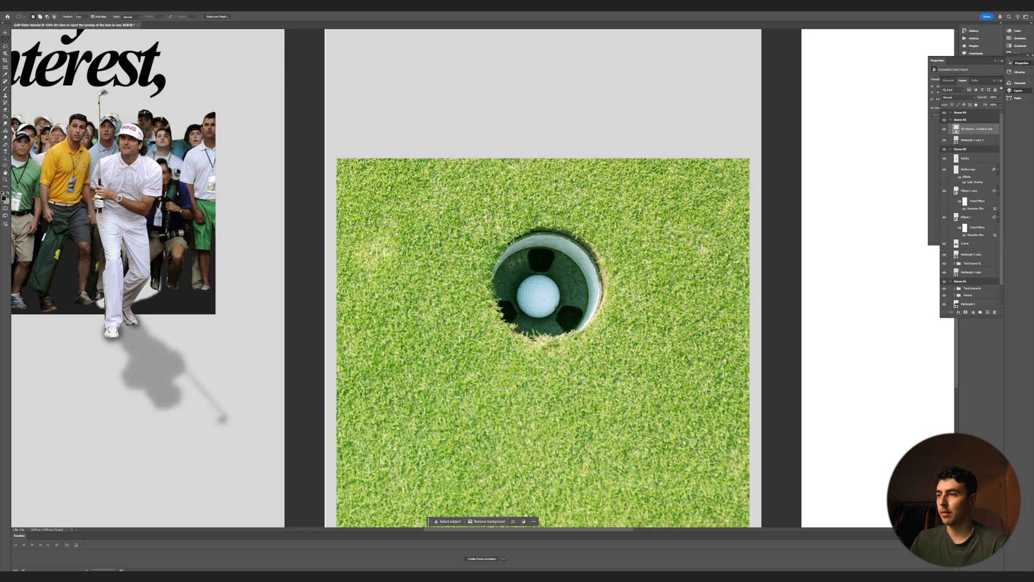
drag(475, 185, 637, 374)
right_click(588, 298)
click(618, 335)
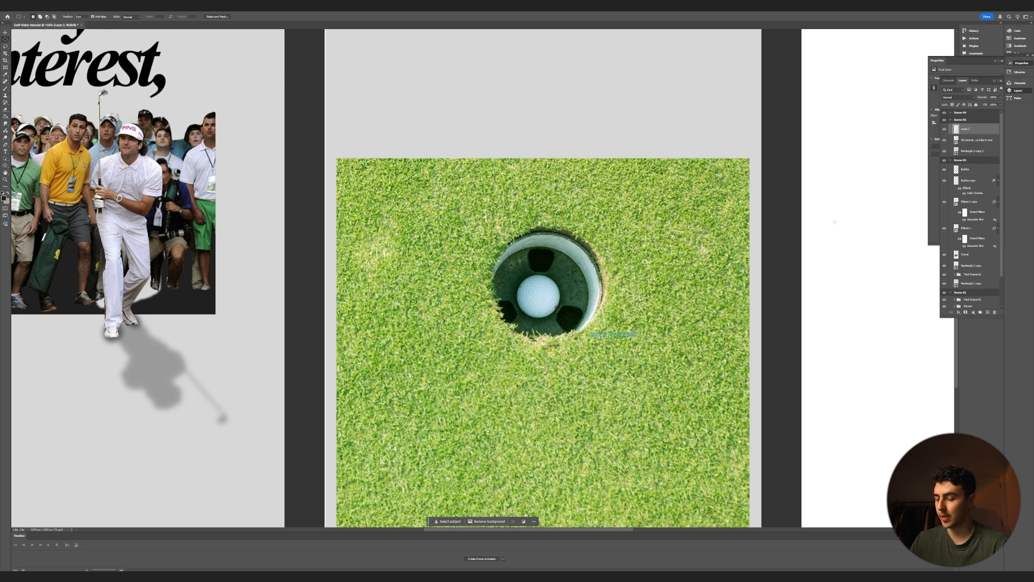
click(971, 142)
key(Delete)
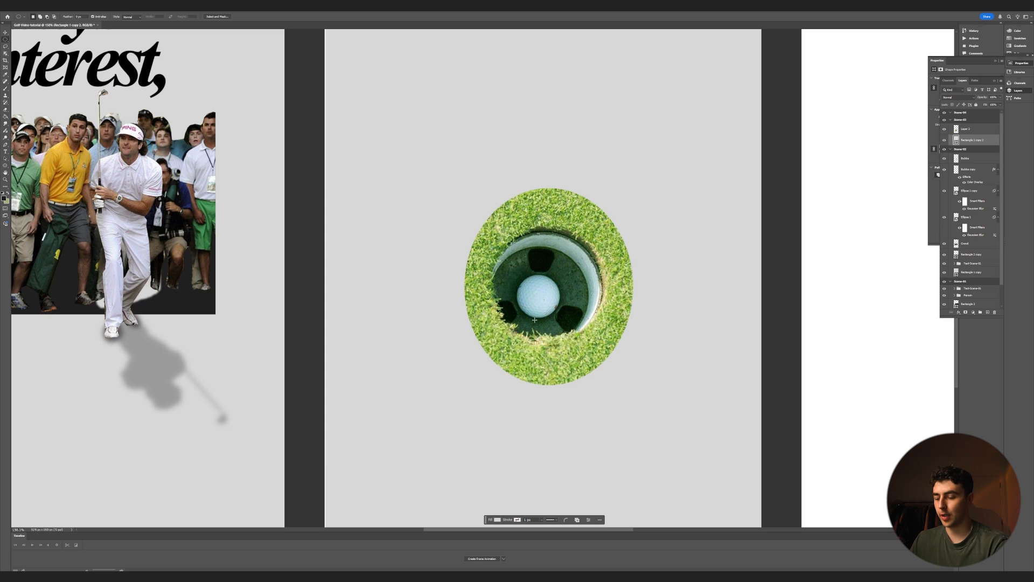
- Trace the golf hole's rim, copy the traced hole to its own layer, and delete the oval grass layer
key(p)
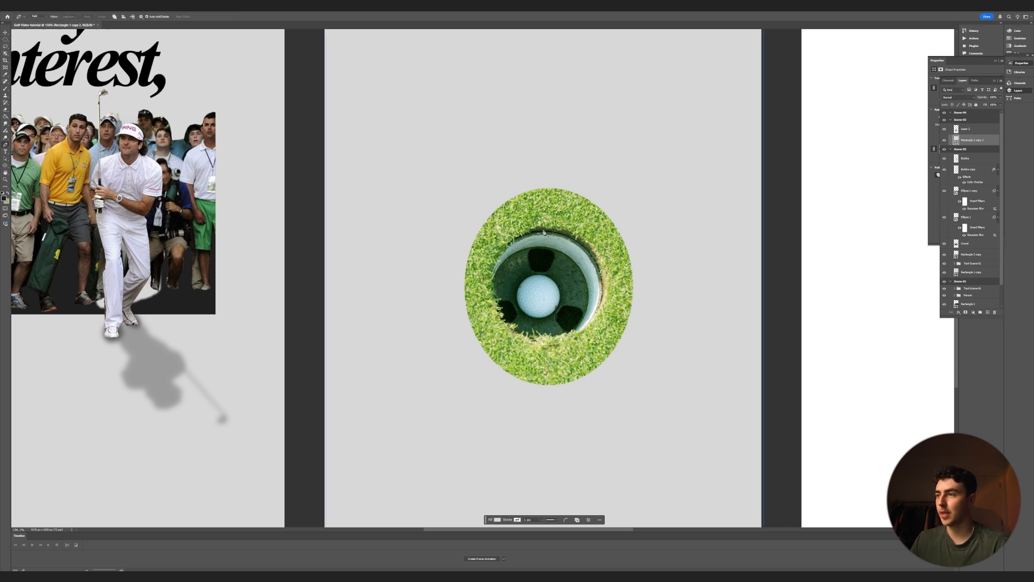
click(544, 228)
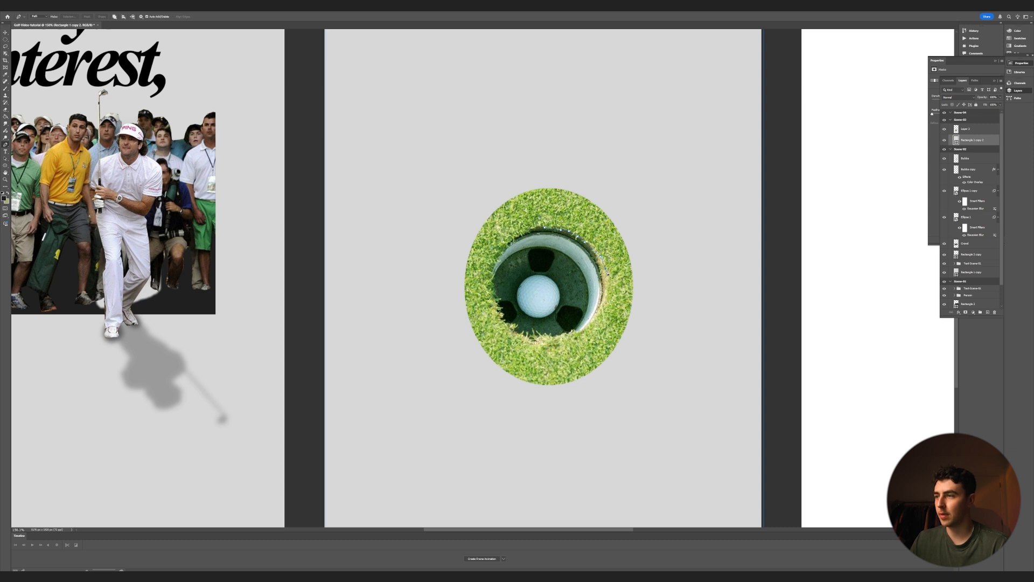
click(544, 227)
key(Return)
key(ctrl+j)
key(Return)
click(965, 130)
key(ctrl+j)
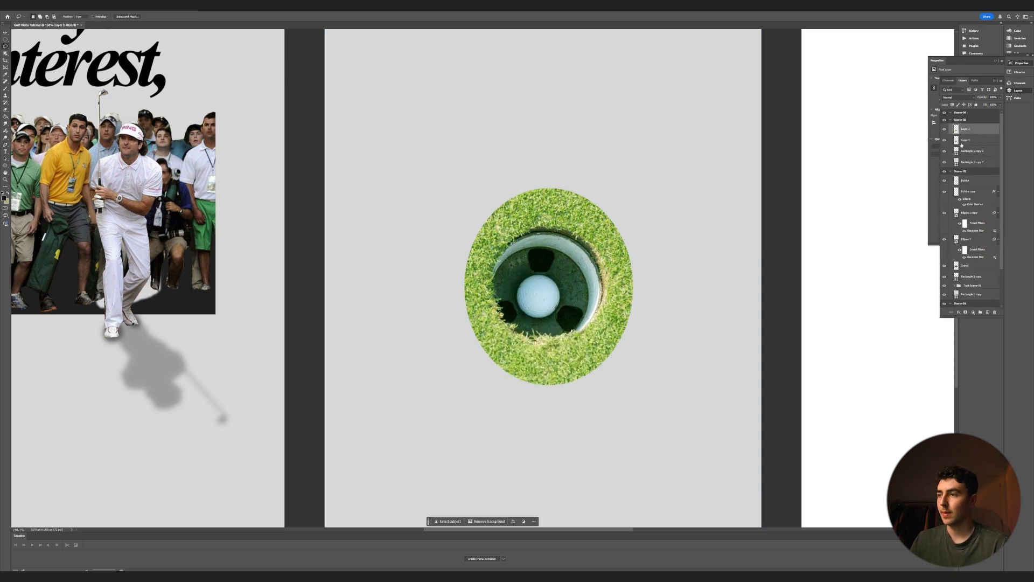
key(Delete)
scroll(577, 257, down, 5)
key(v)
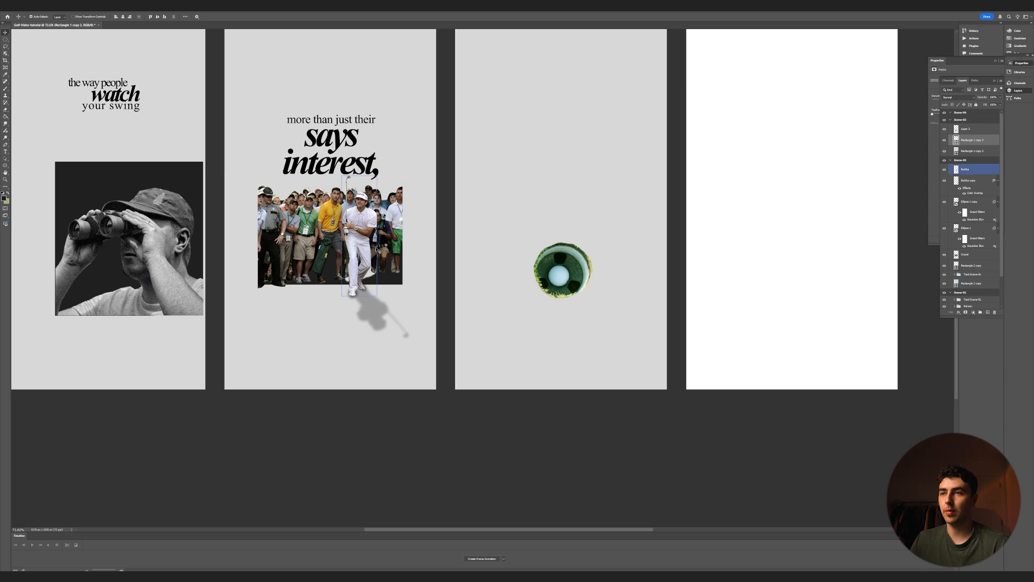
- Convert Scene-02's crowd layer to monochrome with the Black & White adjustment
click(591, 244)
scroll(592, 245, down, 2)
scroll(366, 218, up, 4)
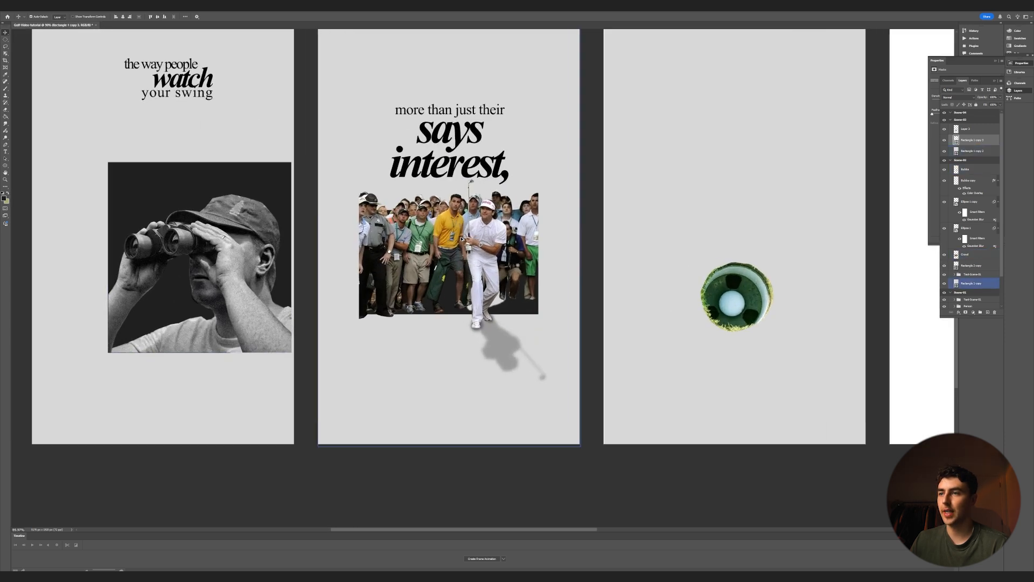
click(491, 236)
click(356, 272)
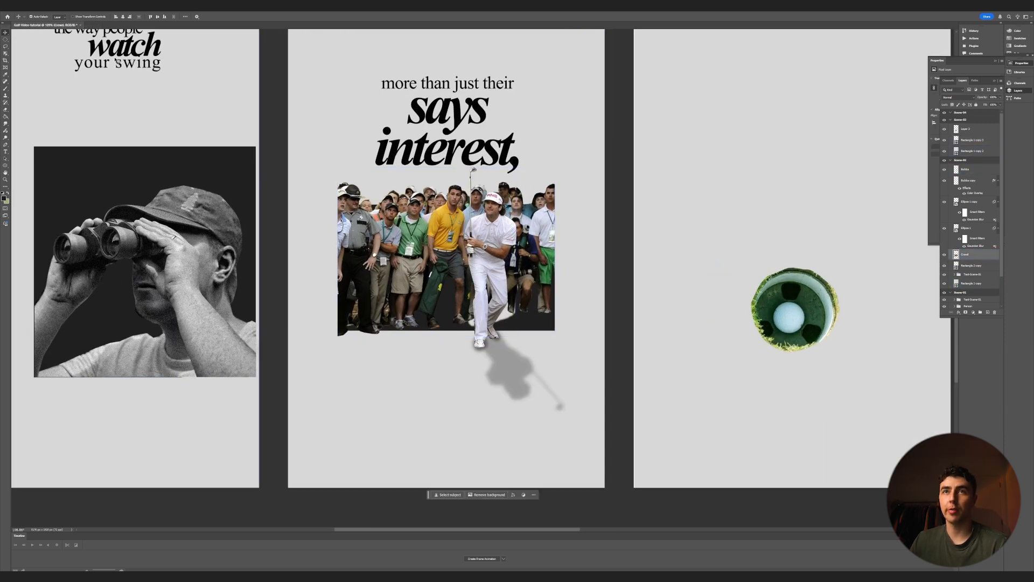
click(30, 8)
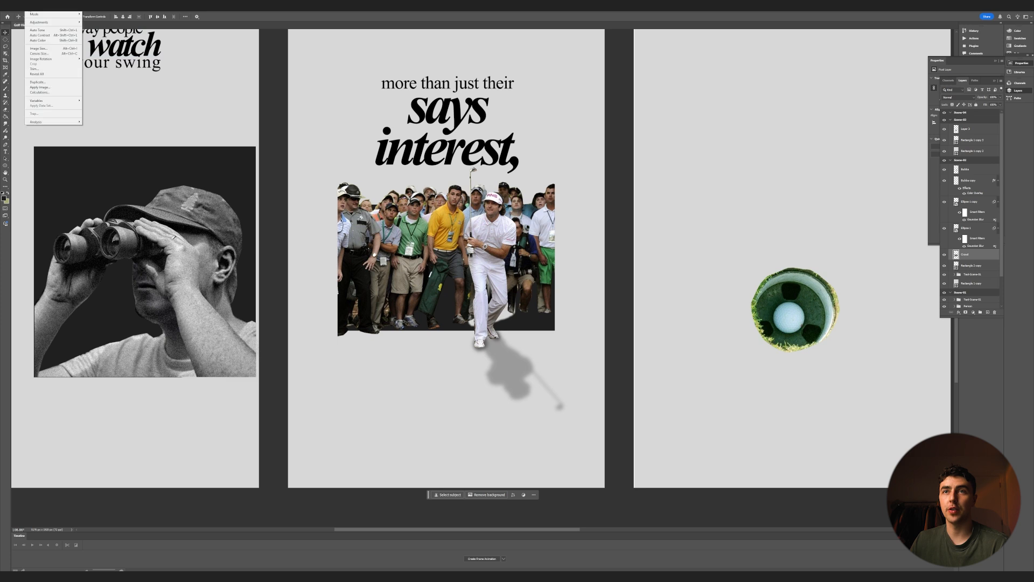
mouse_move(43, 22)
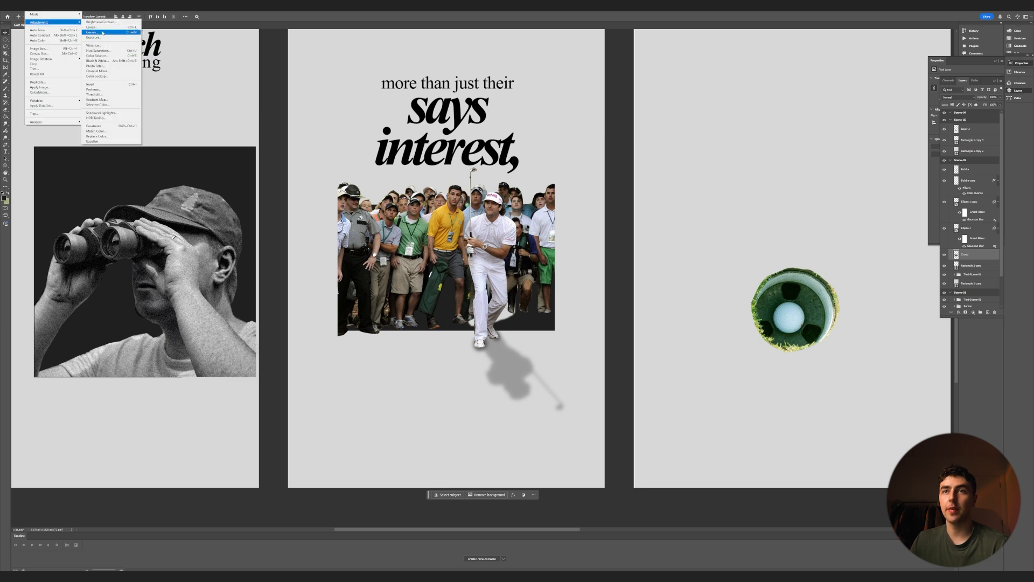
click(105, 62)
drag(639, 183, 630, 184)
click(530, 322)
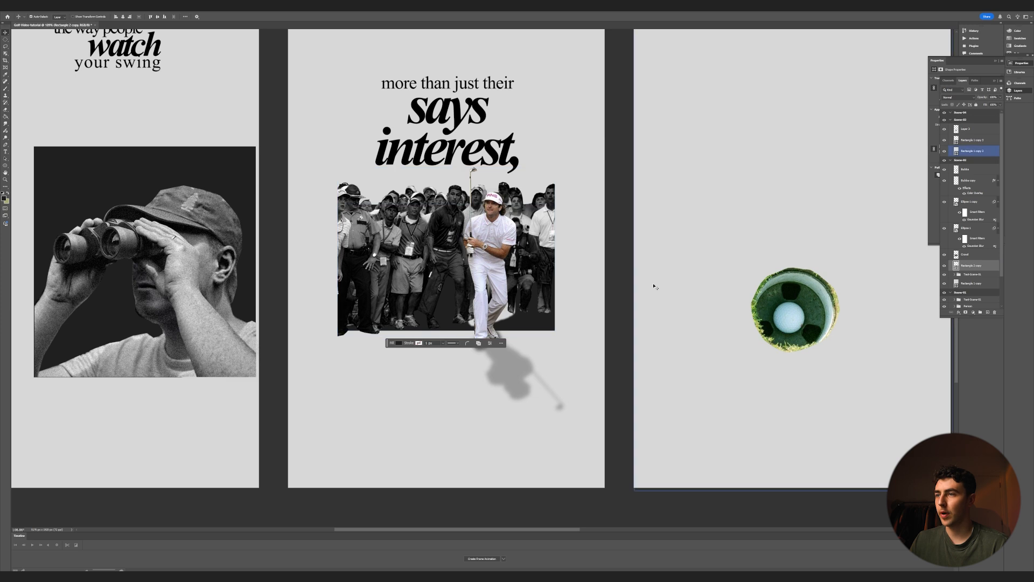
- Increase the golfer layer's contrast with an S-shaped Curves adjustment, darkening the shadows and brightening the highlights
click(493, 237)
click(30, 9)
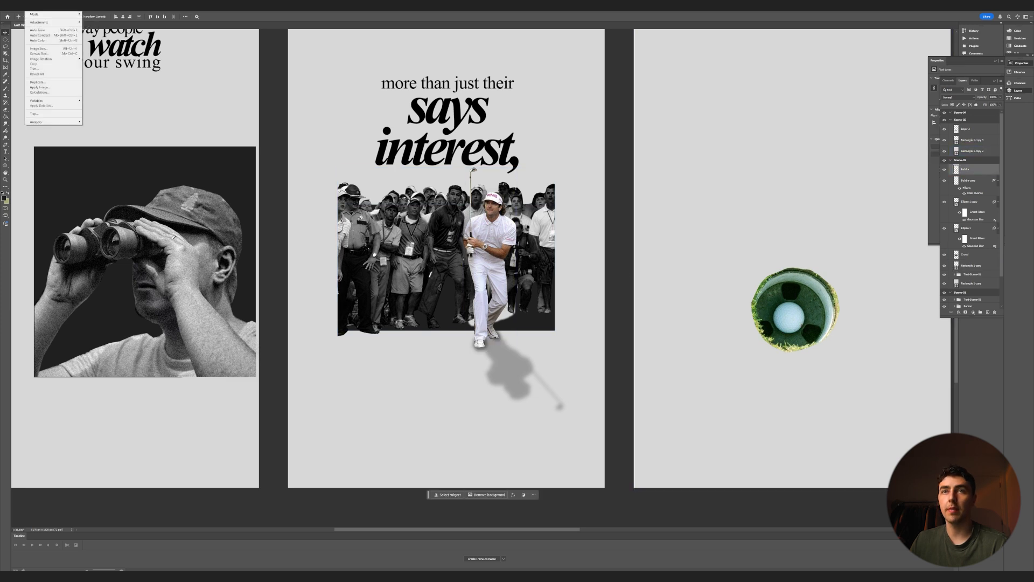
mouse_move(43, 22)
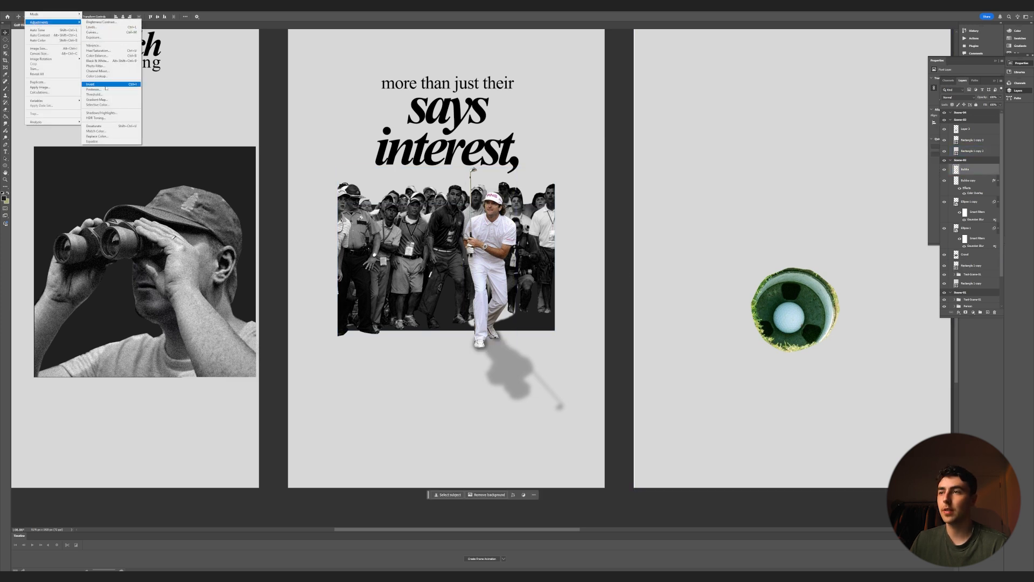
click(100, 32)
drag(374, 126, 395, 93)
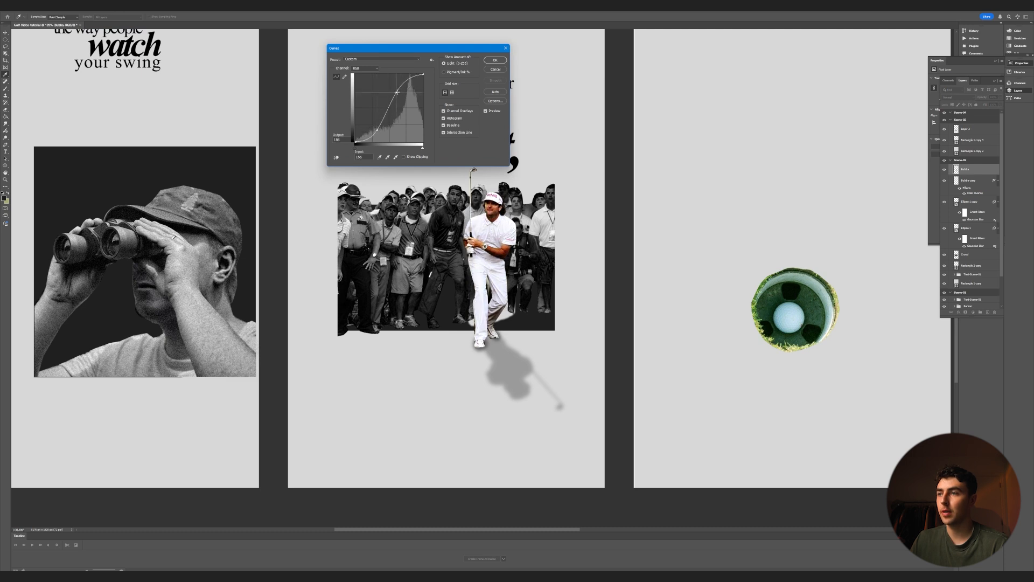
key(Return)
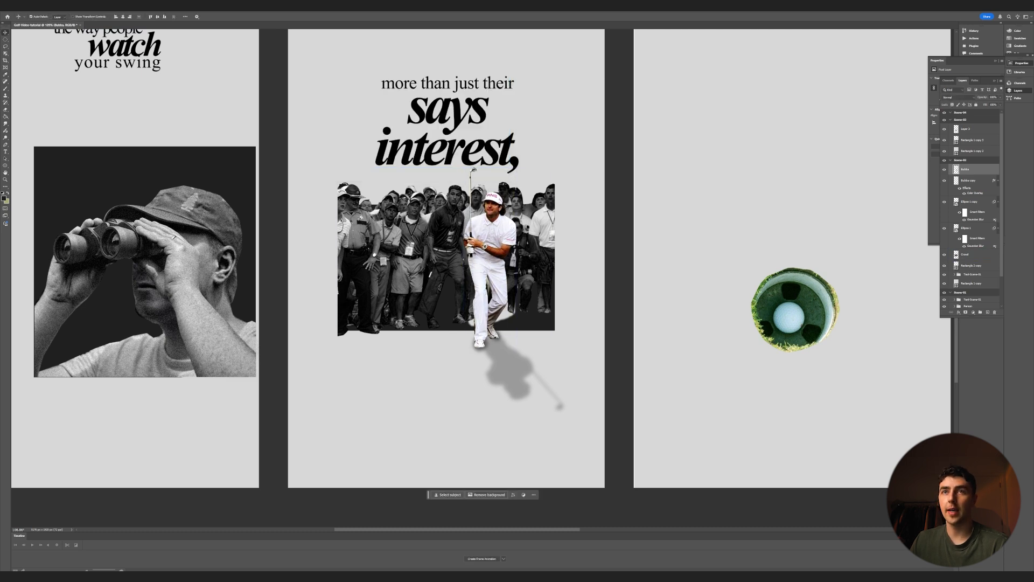
- Apply a grainy filter texture to the golfer and crowd layers in Scene-02
click(74, 9)
click(89, 19)
click(381, 266)
- Hide the golfer temporarily, lasso the white patch beneath the crouching man on the crowd layer, and delete it
click(487, 237)
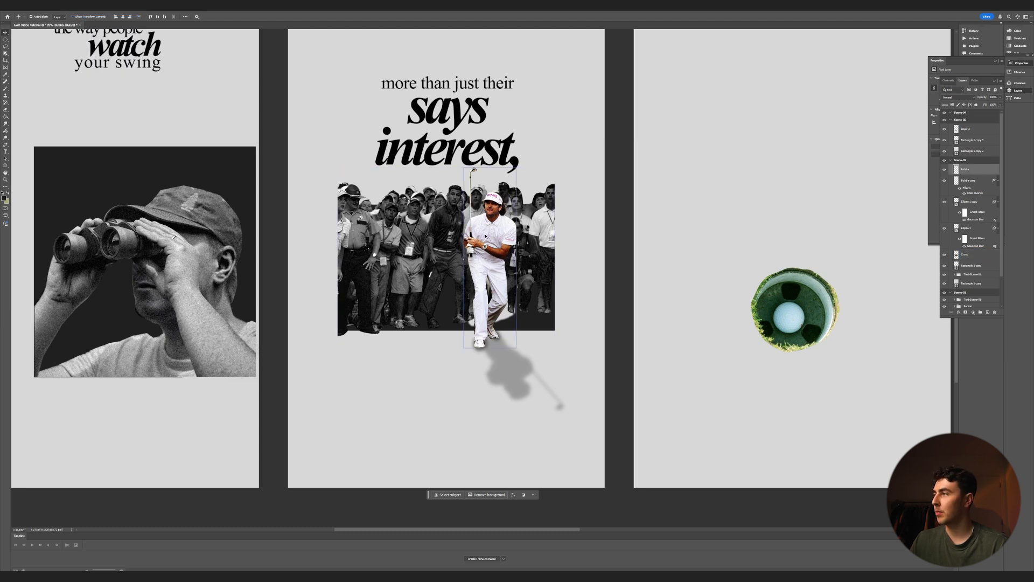
click(943, 171)
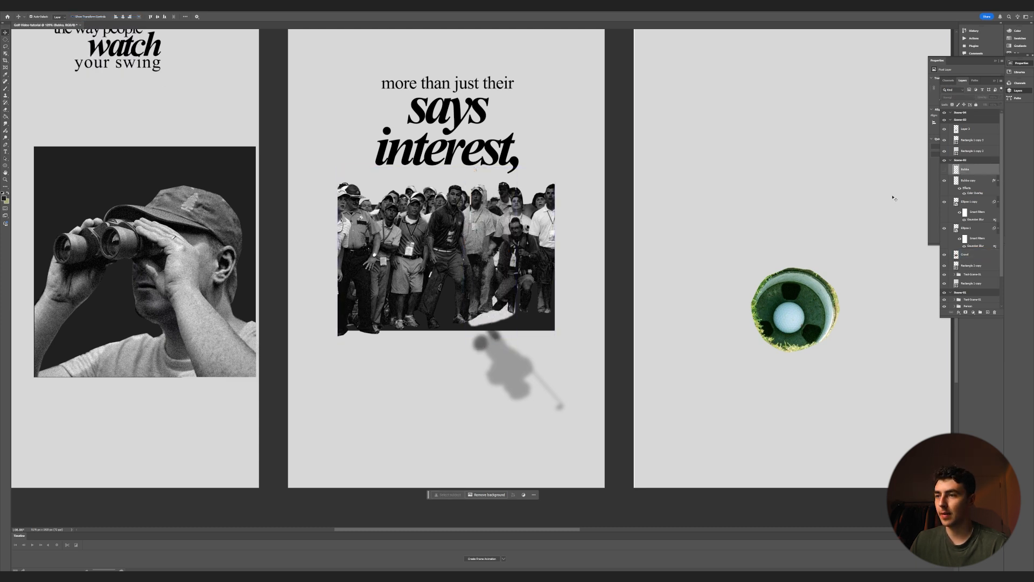
scroll(502, 322, up, 6)
click(504, 323)
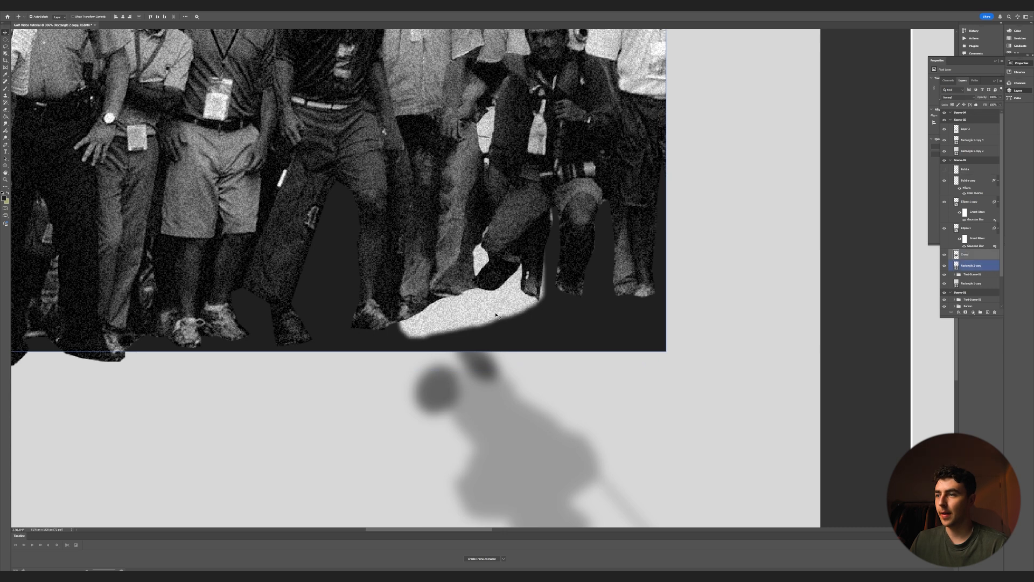
scroll(503, 322, down, 3)
scroll(517, 307, up, 4)
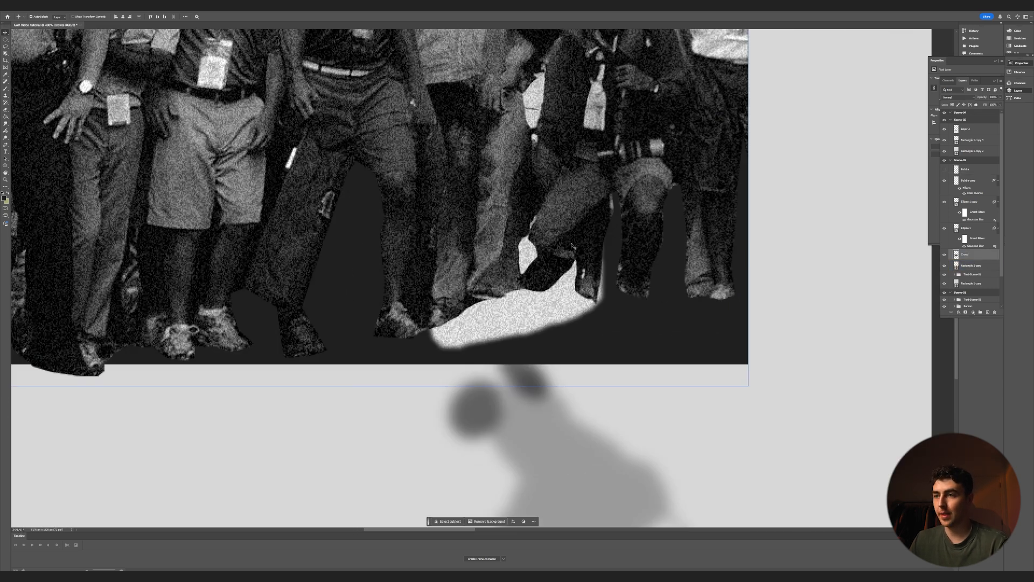
key(l)
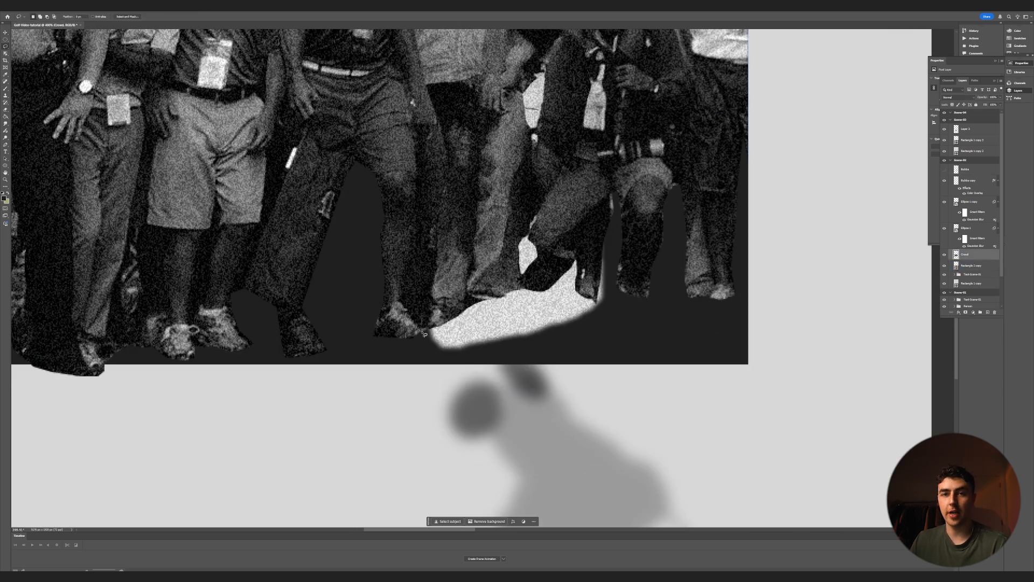
drag(424, 333, 423, 332)
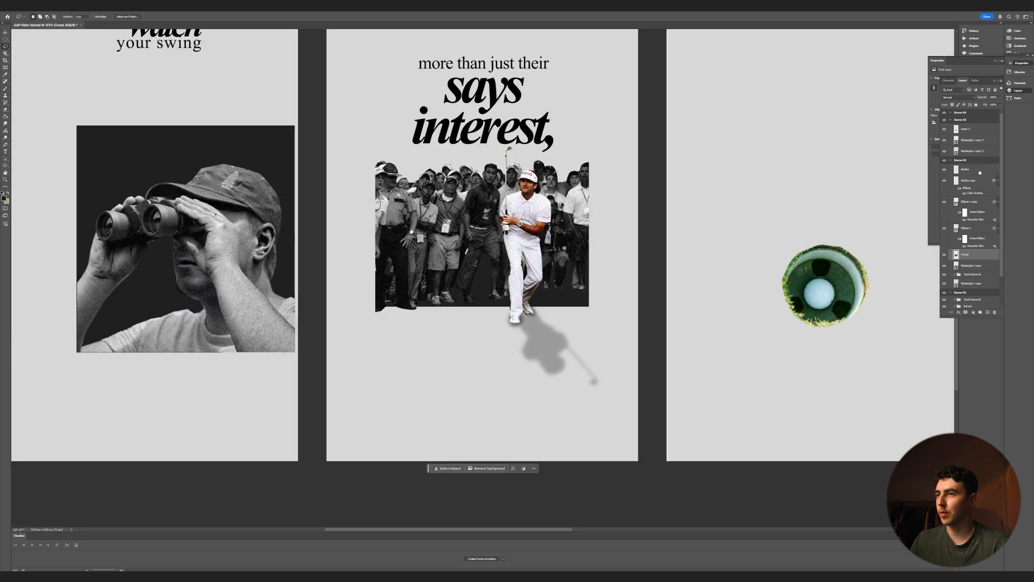
- Collapse Scene-02's layers and convert the golf hole cutout in Scene-03 to monochrome with the Black & White adjustment
click(978, 170)
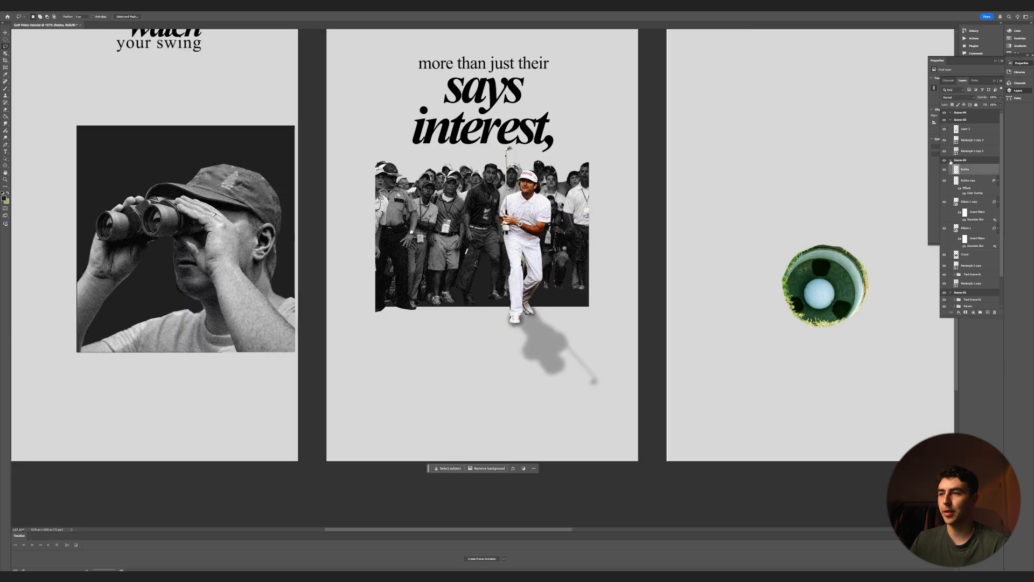
click(951, 161)
scroll(378, 335, down, 4)
scroll(665, 317, up, 3)
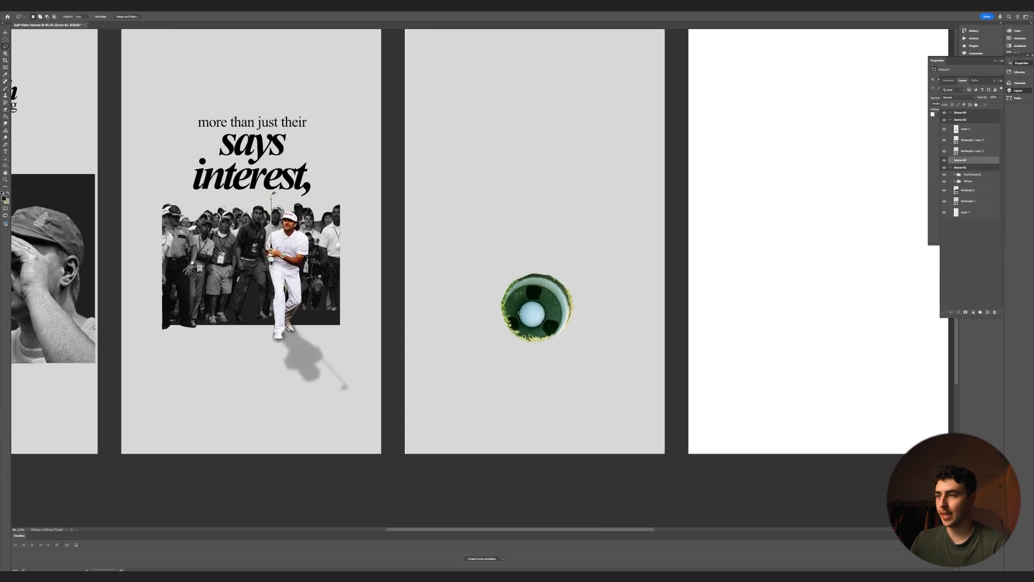
key(v)
click(530, 311)
scroll(533, 333, up, 3)
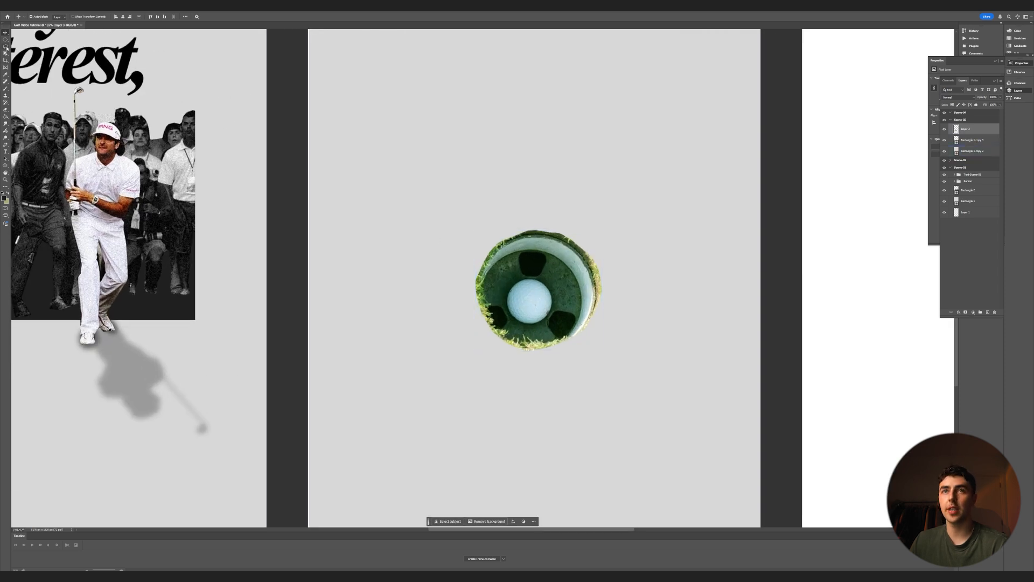
click(34, 11)
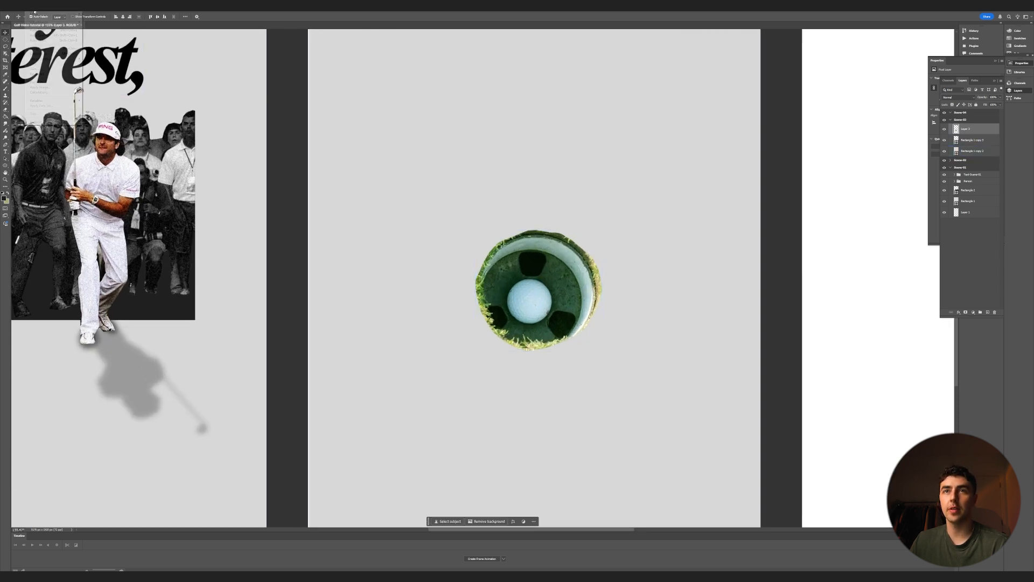
mouse_move(54, 22)
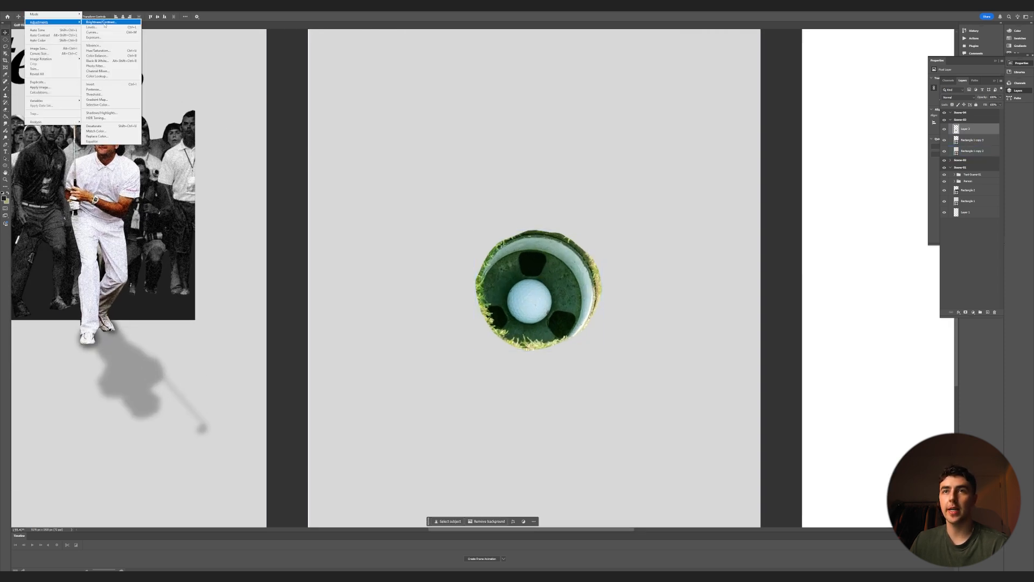
click(96, 61)
click(698, 138)
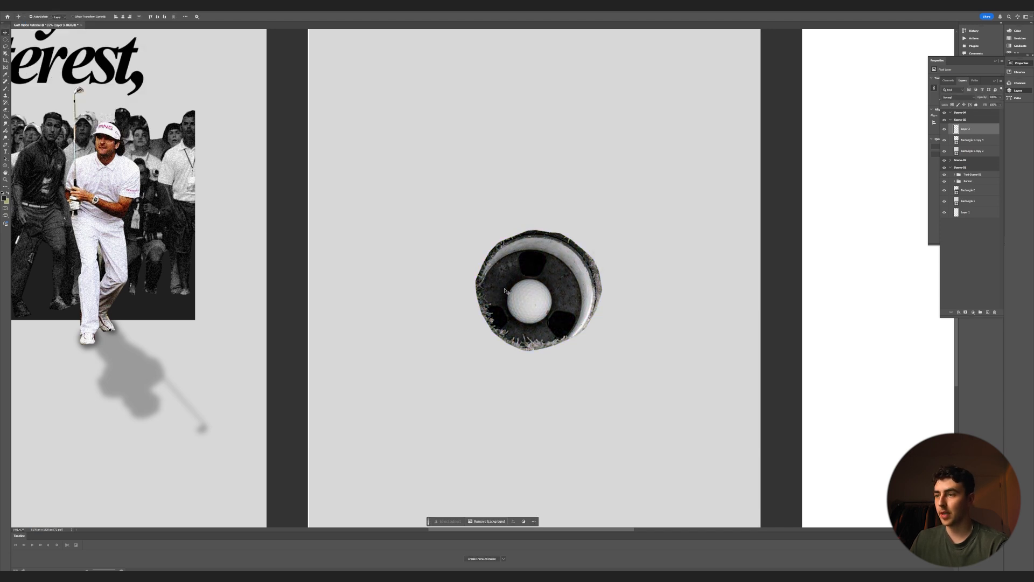
- Lasso the golf ball inside the Scene-03 hole and remove it with Generative Fill
drag(517, 280, 506, 292)
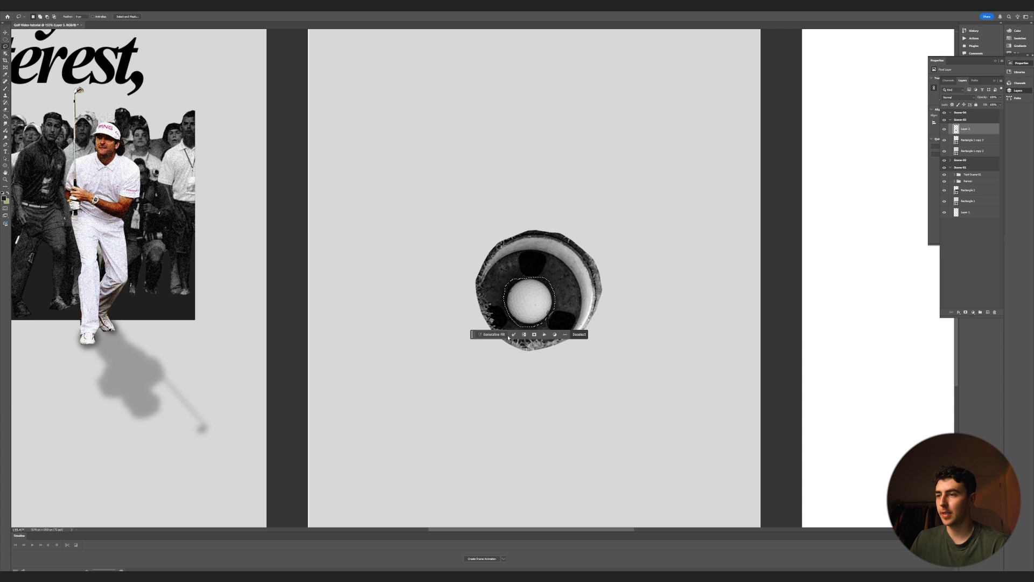
click(491, 334)
click(582, 335)
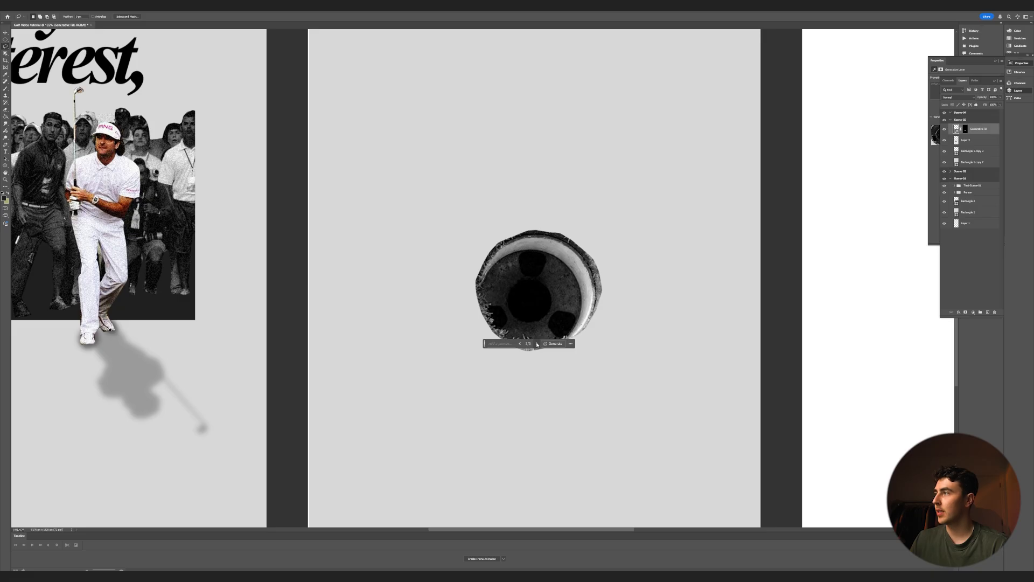
- Merge the generative fill layer with the golf hole cutout and name the merged layer "Hole"
right_click(976, 140)
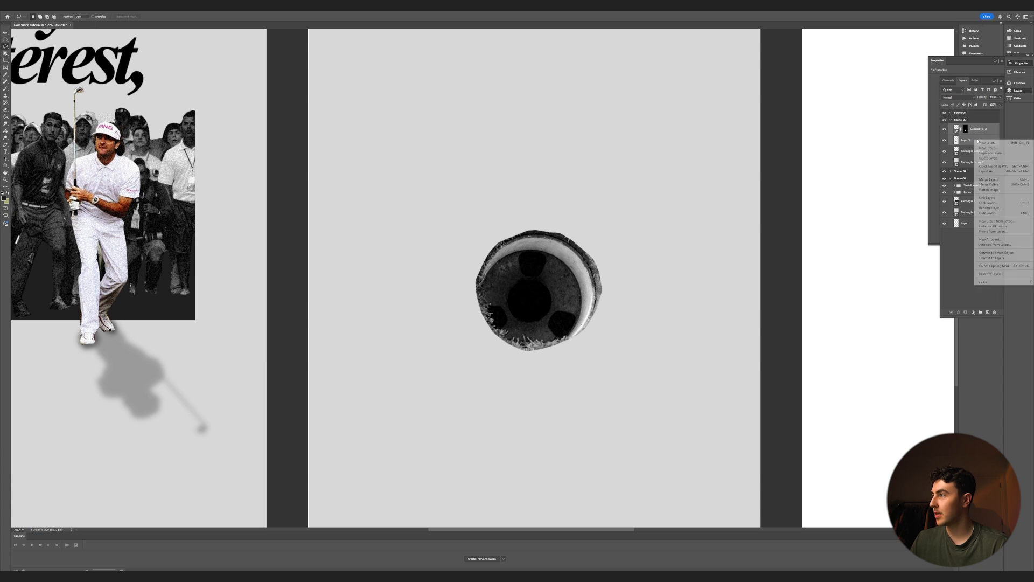
click(993, 176)
double_click(970, 129)
text(Hole)
key(Return)
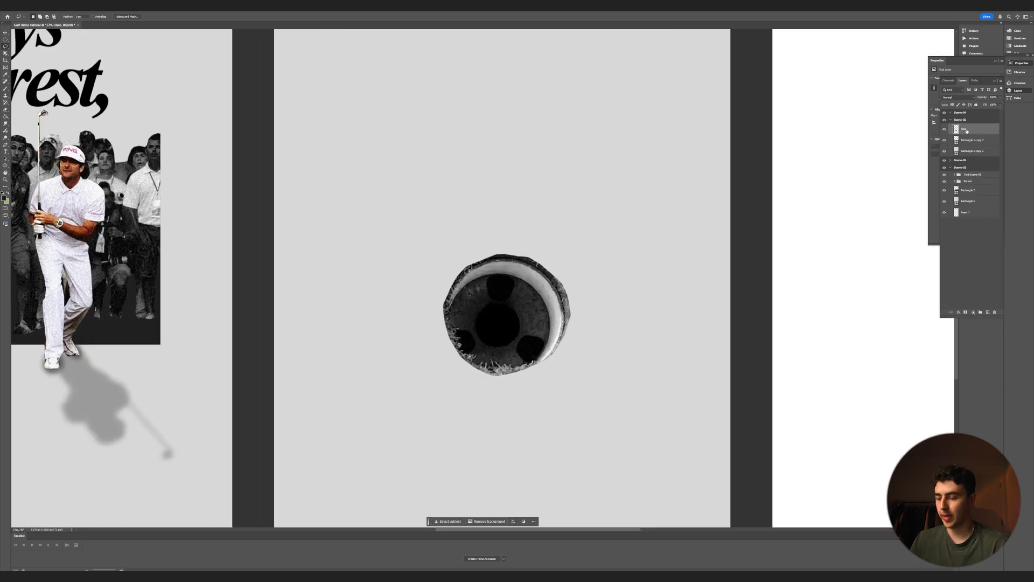
- Trace the grass along the hole's lower-left rim with the Pen tool, convert the path to a selection, and put that grass on its own layer
scroll(468, 361, up, 4)
key(p)
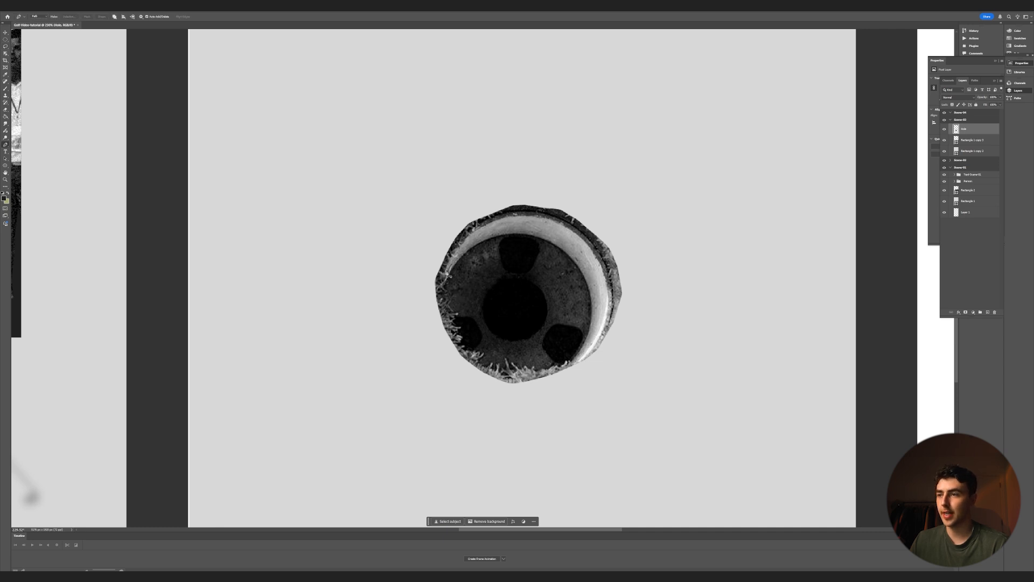
drag(440, 272, 458, 328)
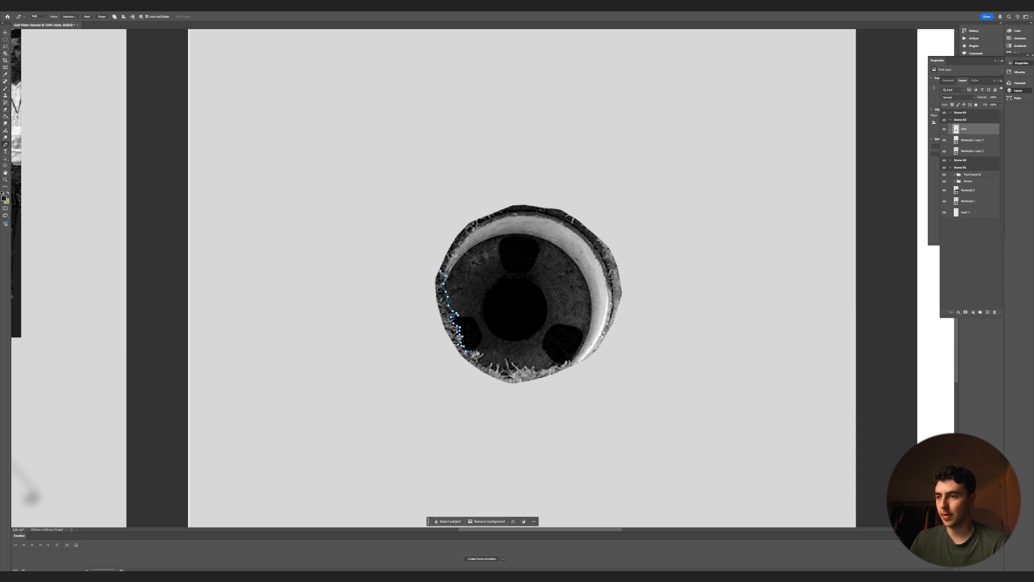
right_click(450, 309)
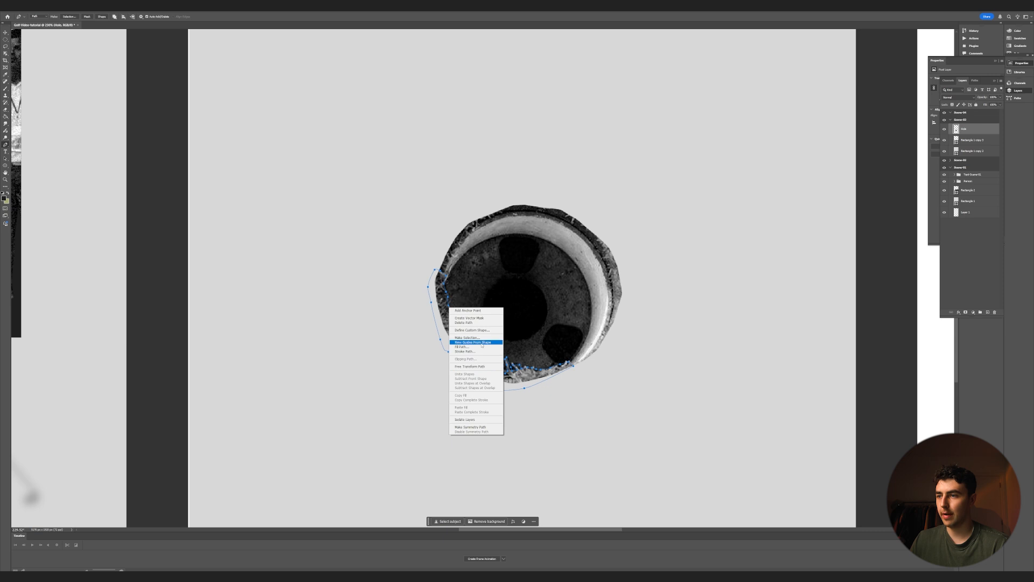
click(466, 337)
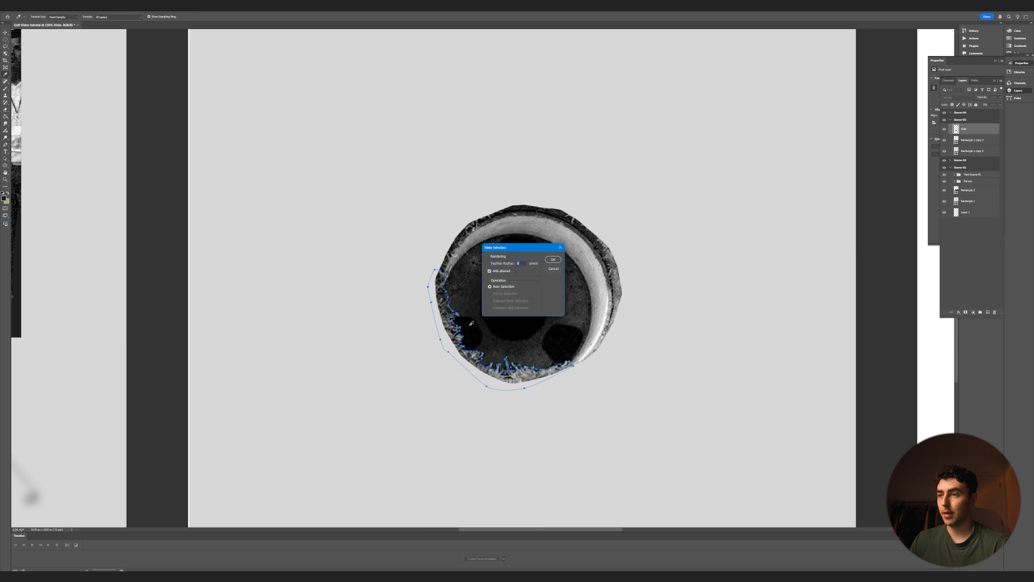
key(Return)
right_click(470, 323)
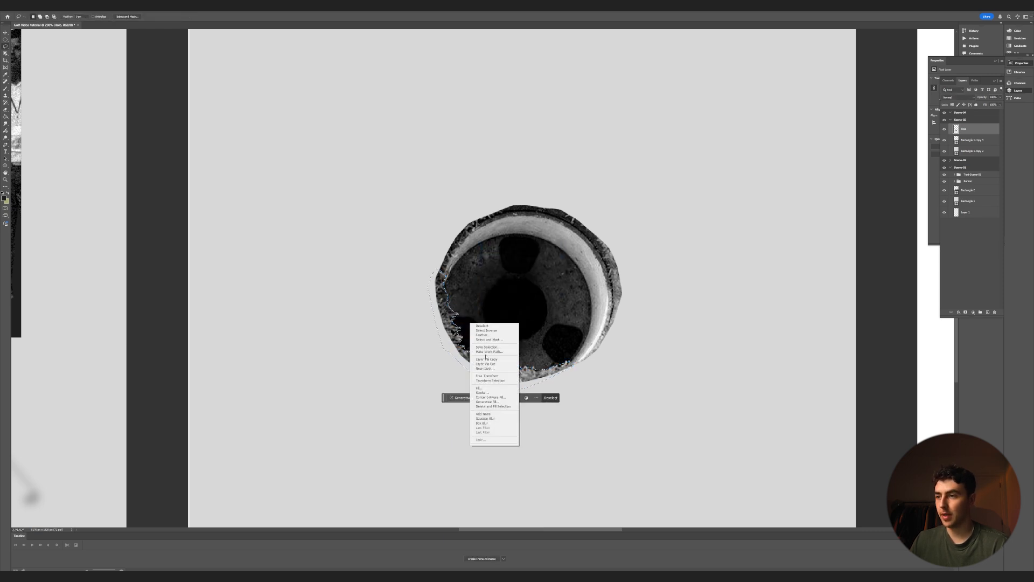
click(481, 361)
- Duplicate the grass piece and rotate the copy to fit along the hole's upper-right rim
key(v)
drag(447, 320, 490, 276)
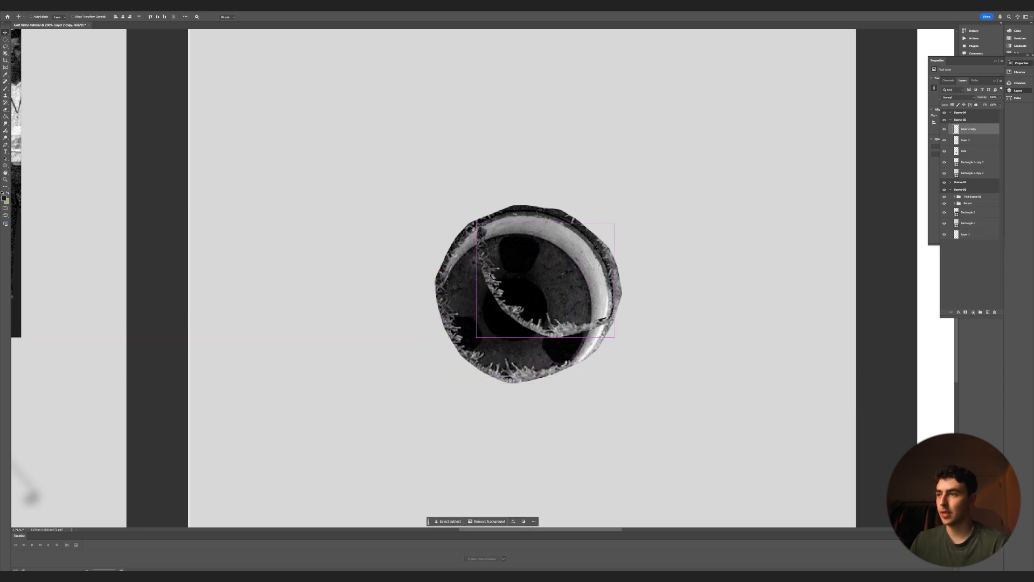
key(ctrl+t)
drag(498, 192, 579, 237)
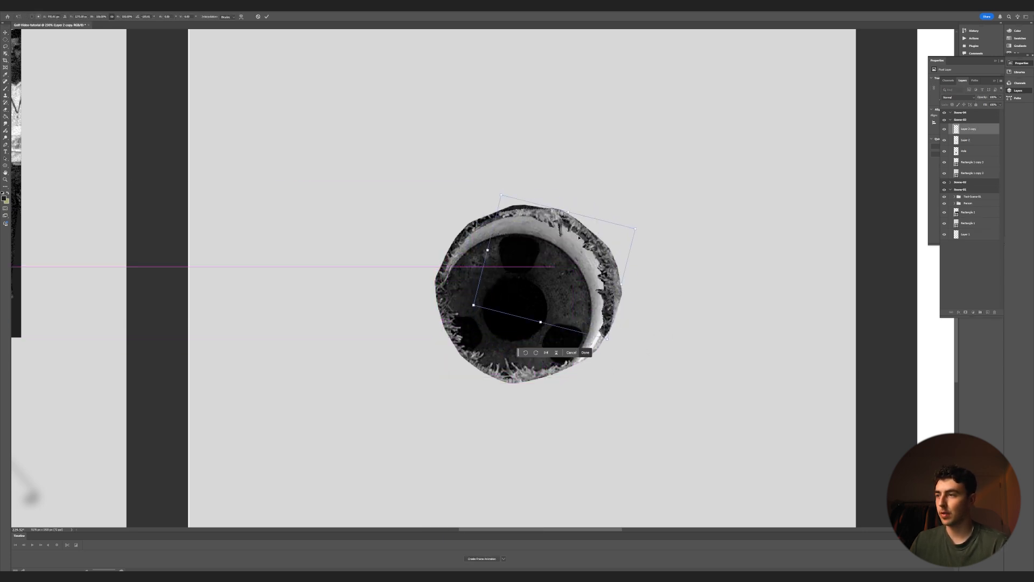
key(Return)
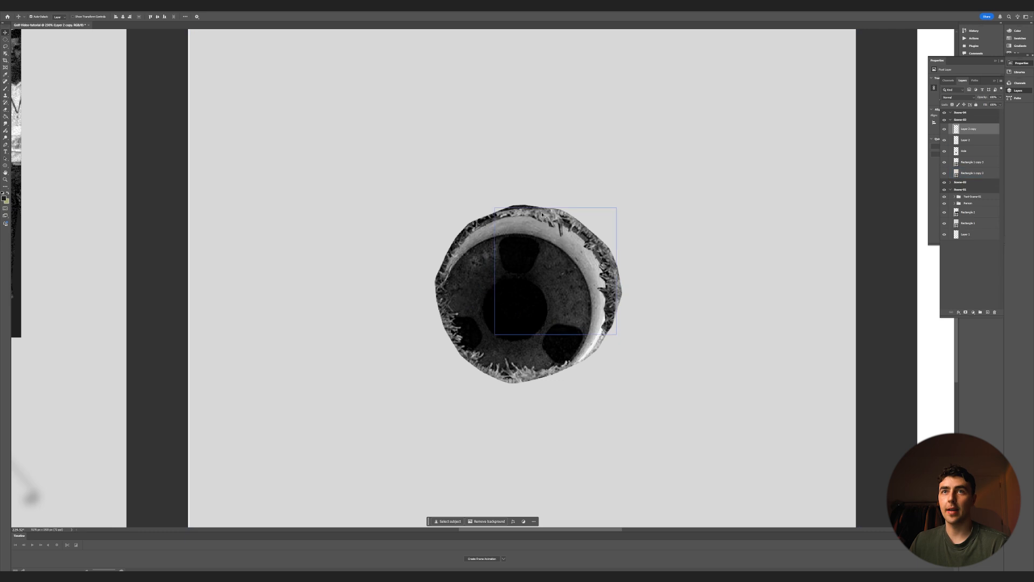
- Darken the midtones of the copied grass piece with a Levels adjustment
key(ctrl)
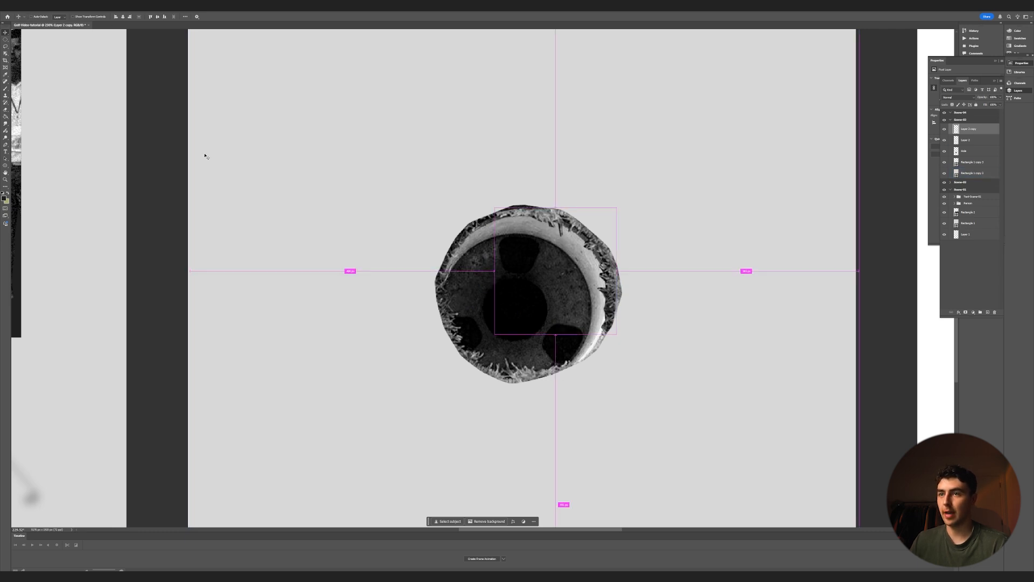
key(ctrl+l)
mouse_move(260, 214)
mouse_down()
mouse_move(249, 214)
mouse_move(274, 213)
mouse_up()
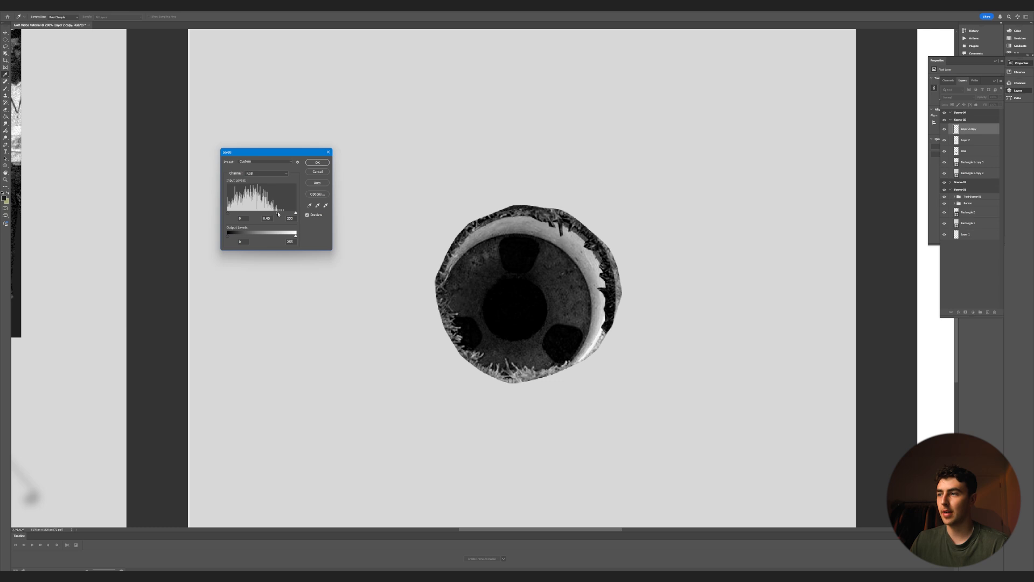
key(Return)
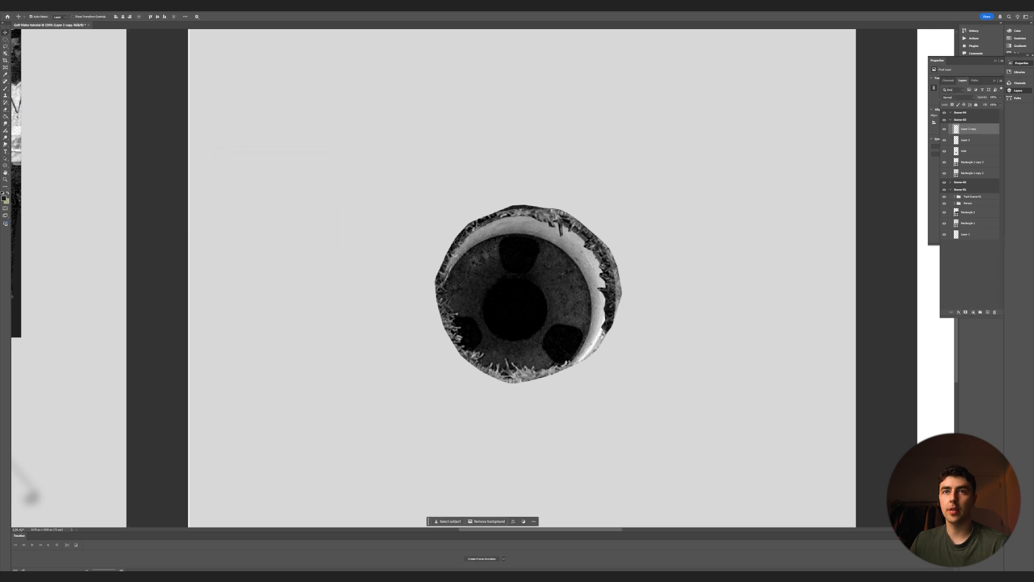
- Set the Eraser to a soft brush with 0% hardness and soften the copied grass along the hole's right rim
click(5, 110)
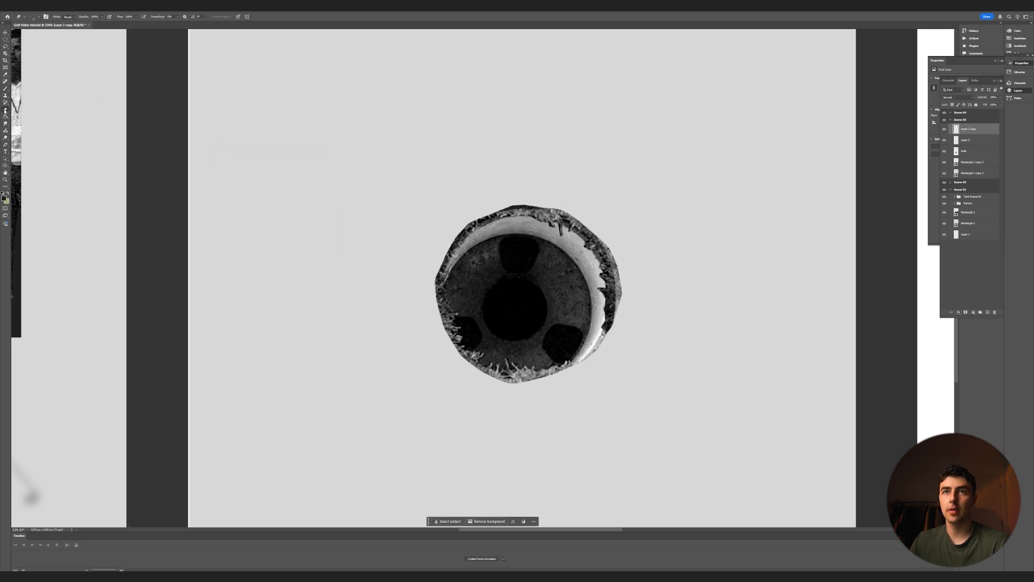
click(39, 16)
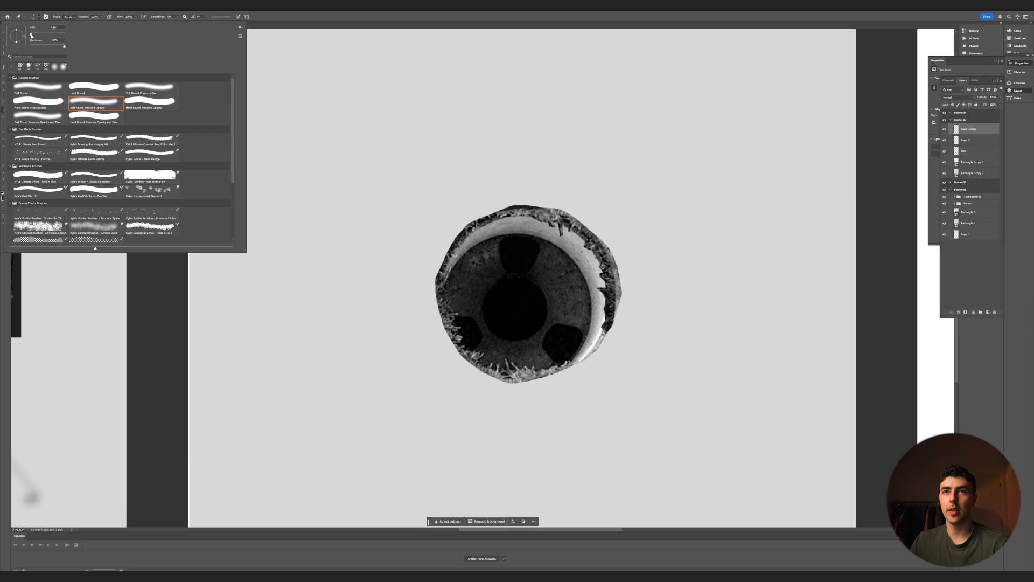
drag(64, 47, 53, 48)
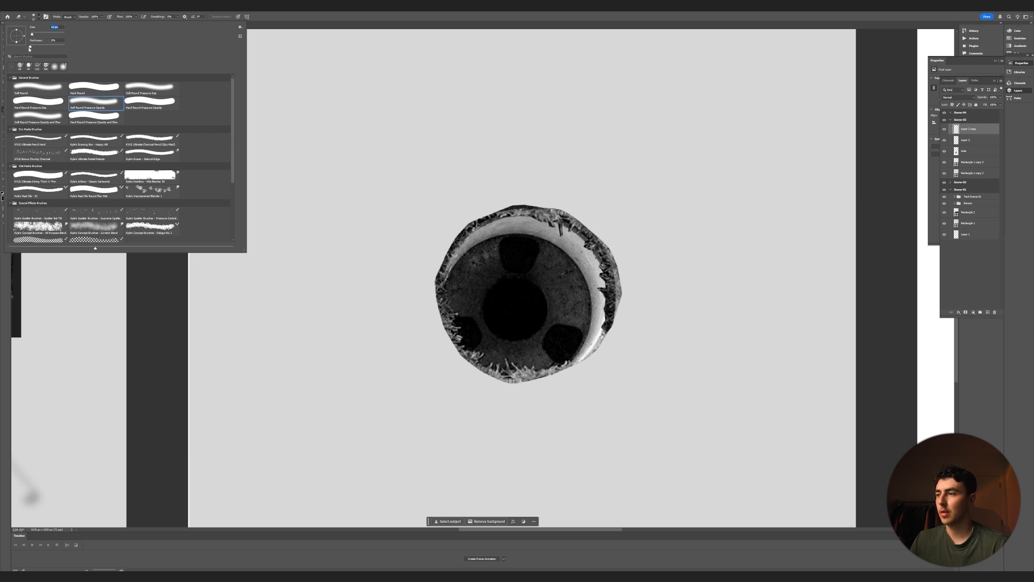
click(603, 333)
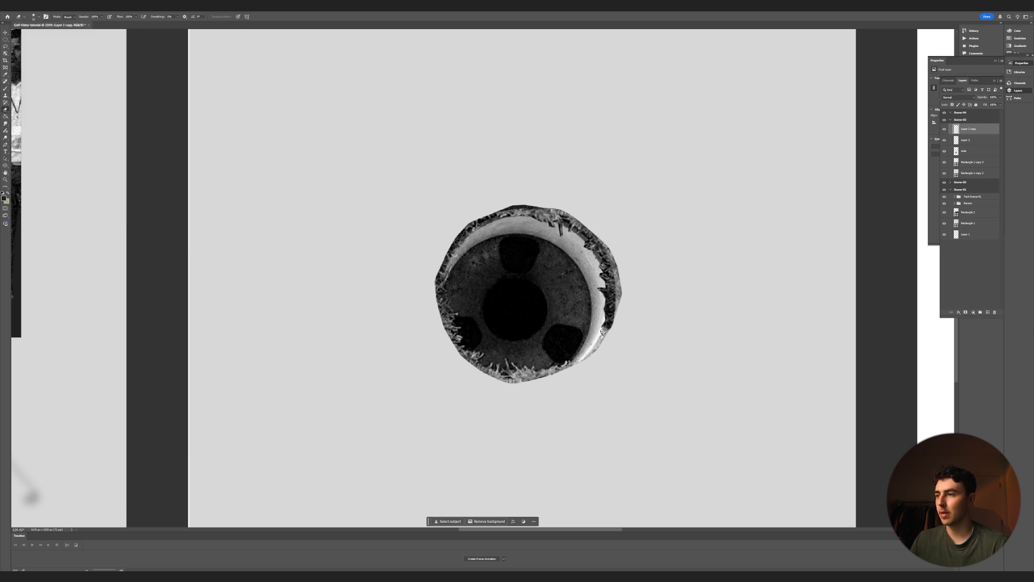
drag(603, 331, 612, 265)
- Create a new empty layer in Scene-03 and place it directly beneath the Hole layer
scroll(614, 267, up, 3)
key(v)
scroll(404, 250, down, 8)
click(408, 258)
scroll(329, 254, up, 3)
scroll(397, 283, down, 4)
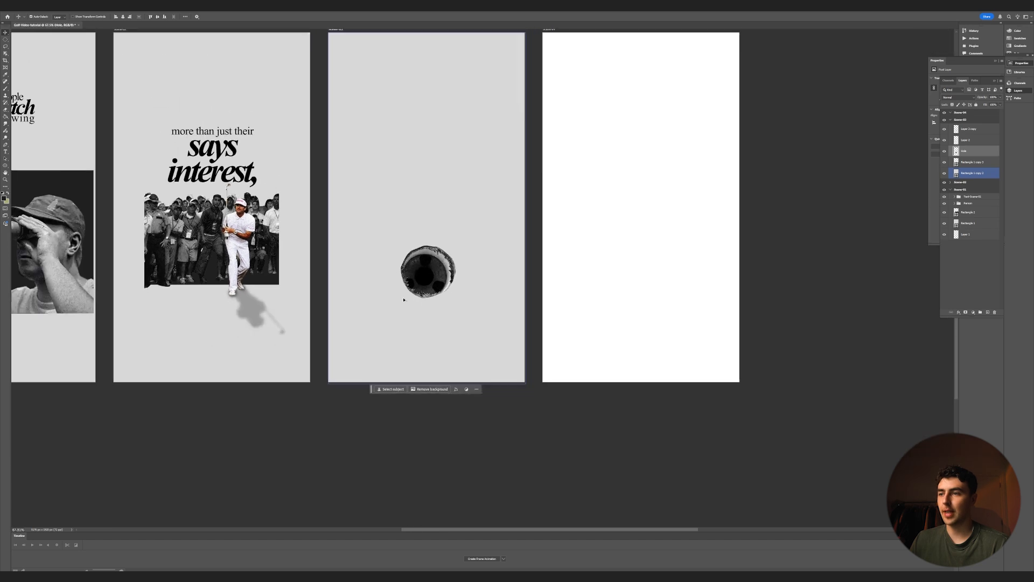
scroll(403, 299, down, 2)
scroll(385, 217, up, 4)
click(968, 196)
click(968, 152)
key(ctrl+shift+alt+n)
drag(968, 153, 967, 166)
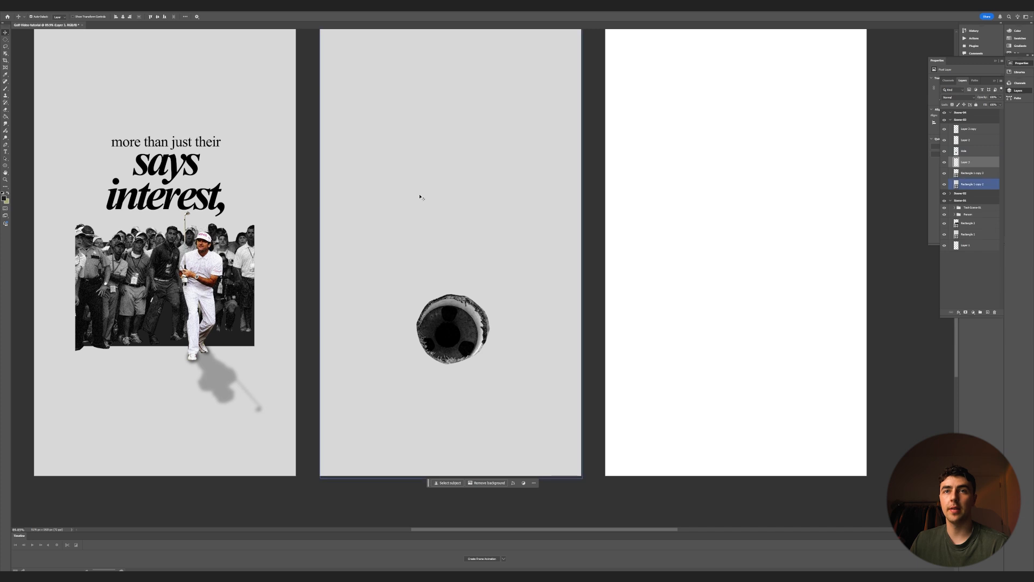
- Add rough, textured grass-like marks around the golf hole's outer edge on the new layer
click(6, 90)
click(34, 17)
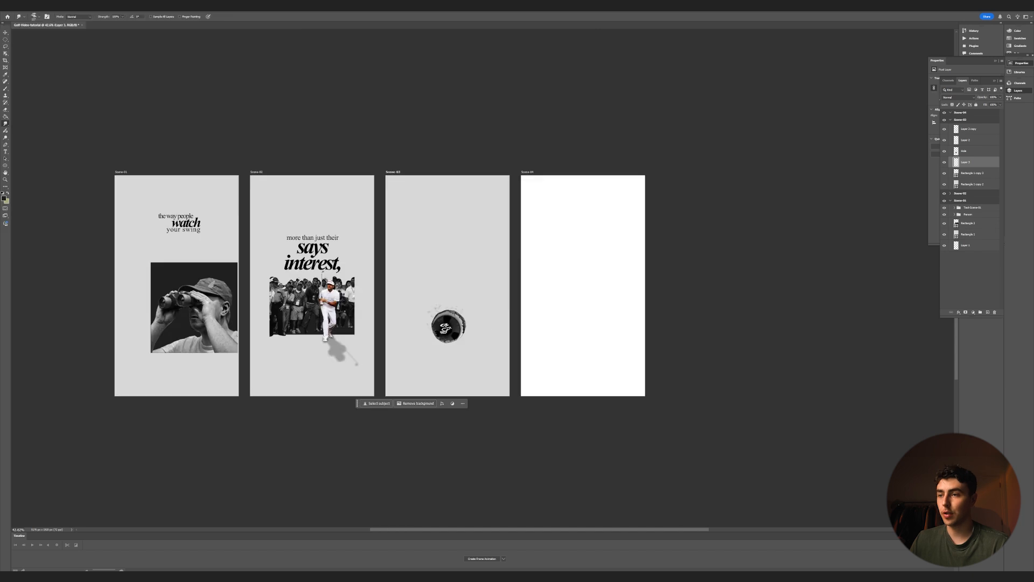
scroll(437, 307, up, 5)
mouse_move(436, 307)
mouse_down()
mouse_move(425, 324)
mouse_move(437, 332)
mouse_move(471, 312)
mouse_up()
scroll(454, 319, down, 3)
key(v)
click(454, 319)
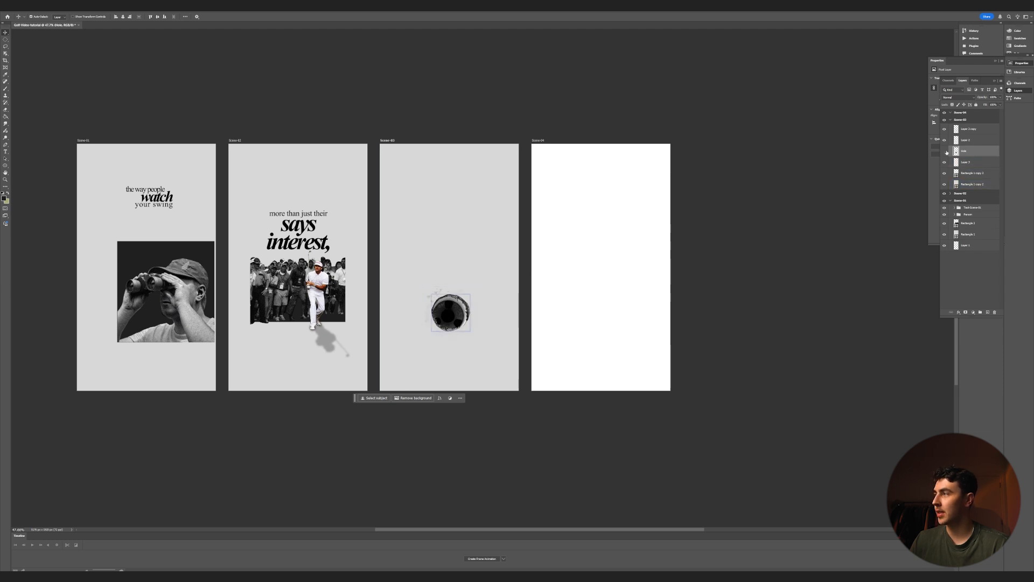
- Rename both separated grass layers in Scene-03 as "Rough-Grass"
double_click(965, 140)
text(Rough-Grass)
double_click(975, 130)
text(Rough)
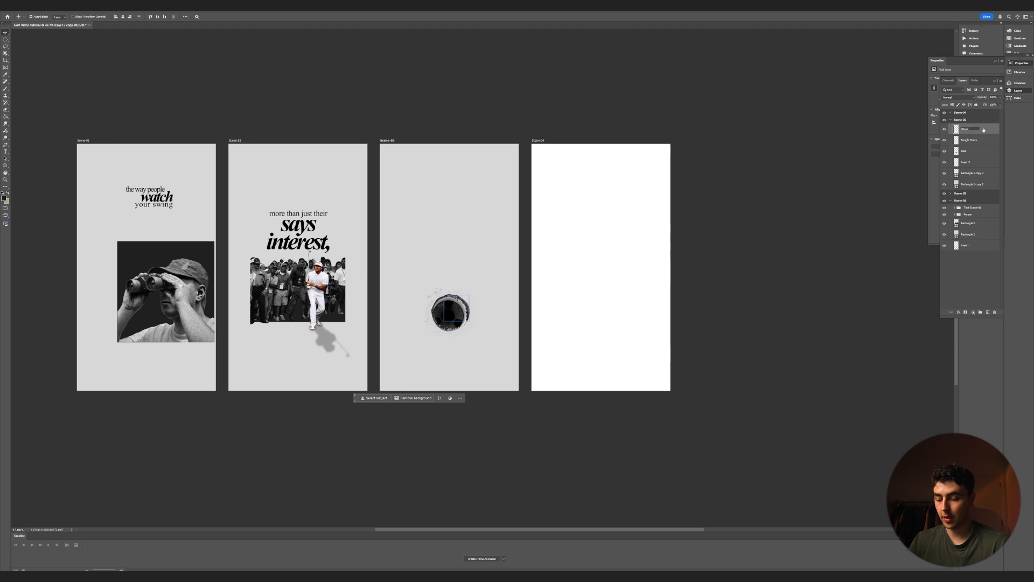
text(-Grass)
- Group the two Rough-Grass layers and name the group "Top-Grass"
click(973, 141)
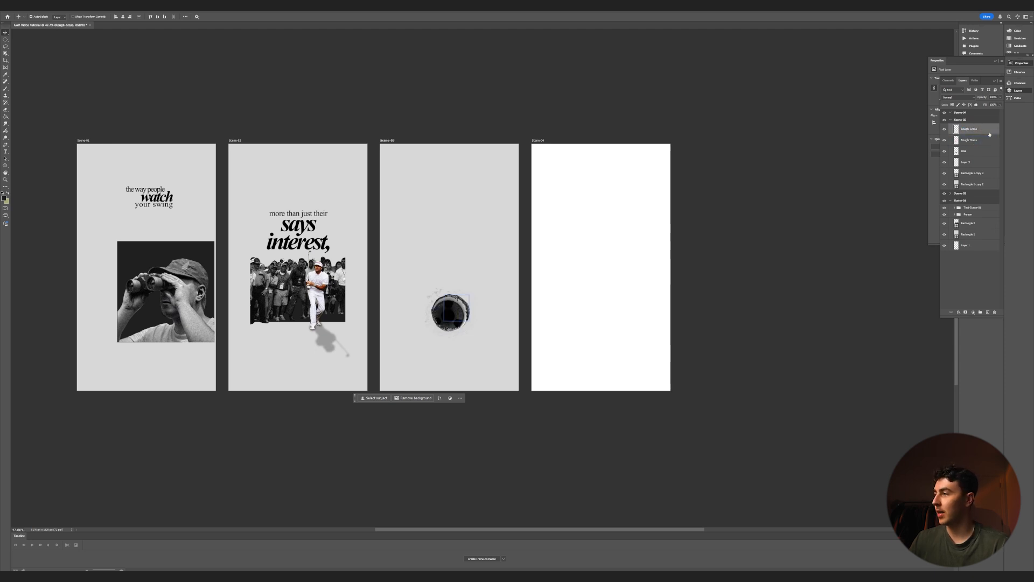
key(ctrl+g)
text(Top-G)
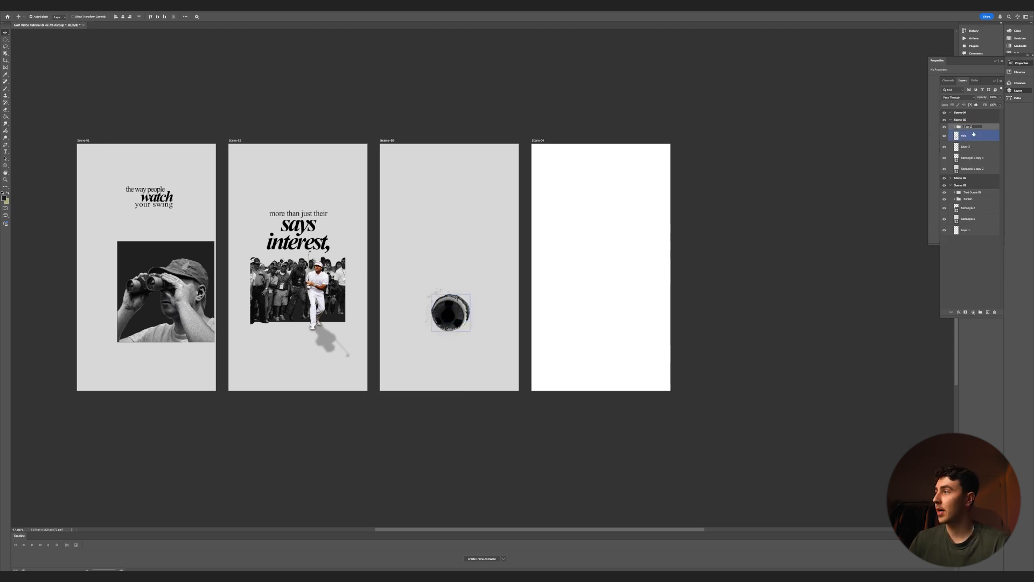
- Merge the Hole layer with the painted texture layer directly beneath it
click(966, 145)
click(965, 137)
shift+click(967, 146)
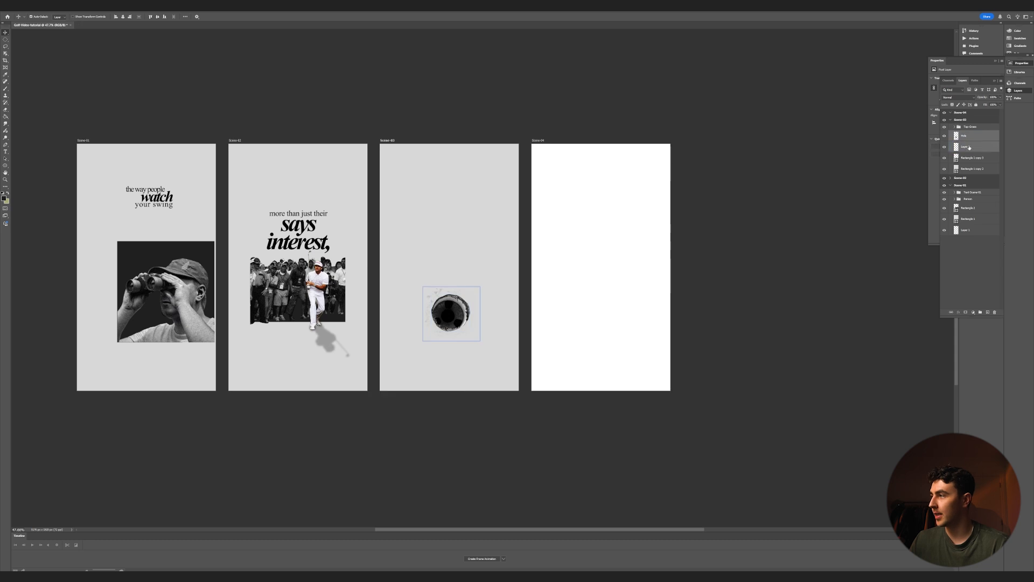
right_click(969, 146)
click(983, 186)
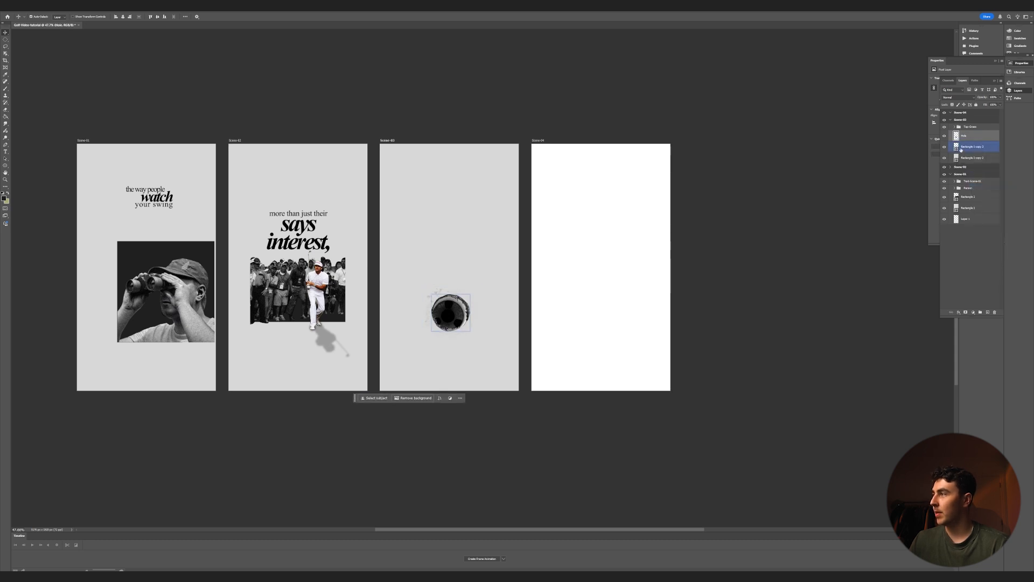
- Duplicate Scene-02's headline text group into Scene-03 and place it above the Top-Grass group
click(953, 120)
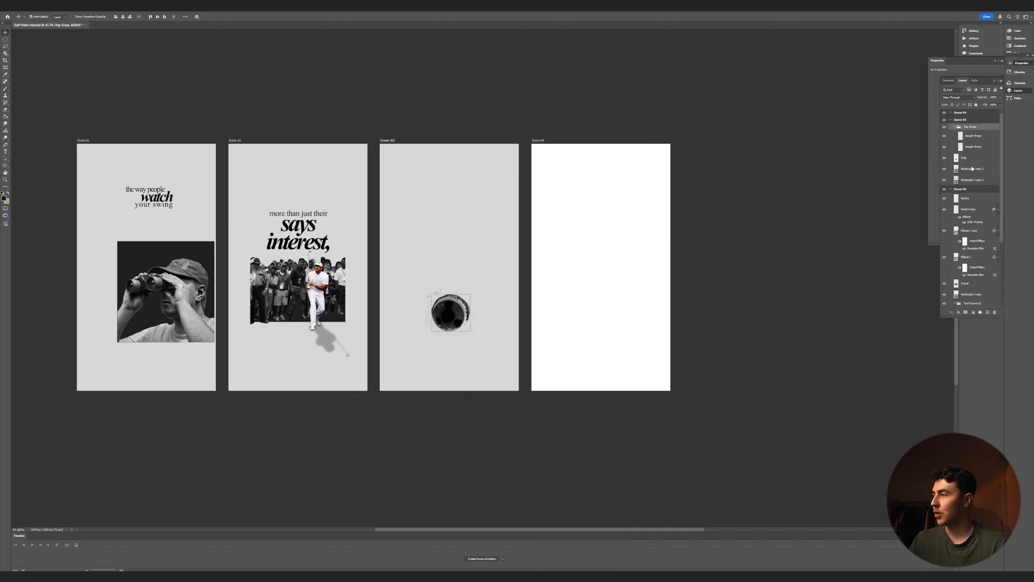
scroll(974, 269, down, 3)
click(973, 294)
click(972, 252)
drag(972, 252, 972, 123)
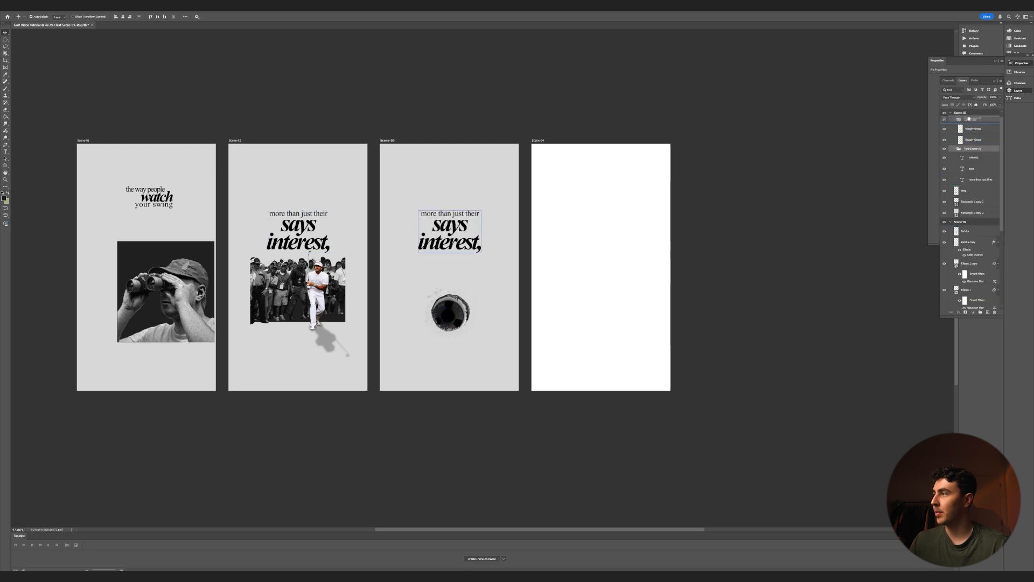
- Replace the first two lines of Scene-03's headline with "but in the end" and "their eyes"
click(459, 238)
click(450, 214)
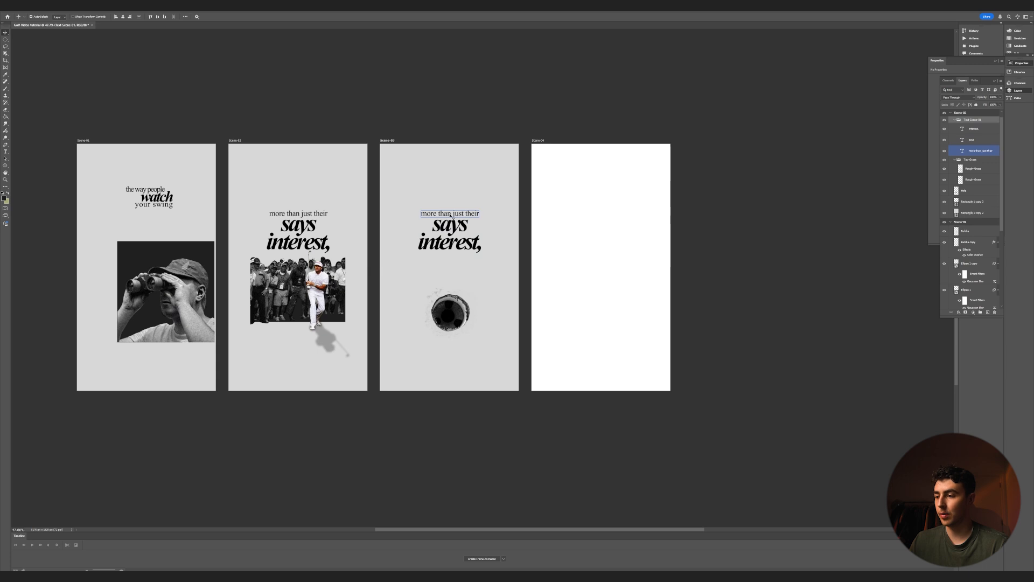
click(450, 225)
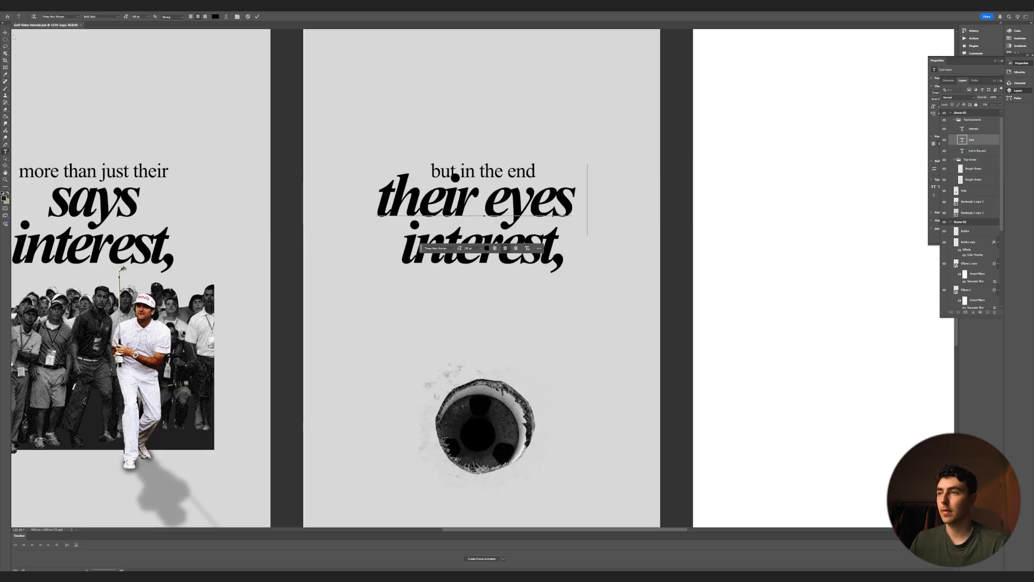
- Reposition "their eyes" beneath Scene-03's first line and set the headline's third line to "don't matter" in Regular style
click(5, 33)
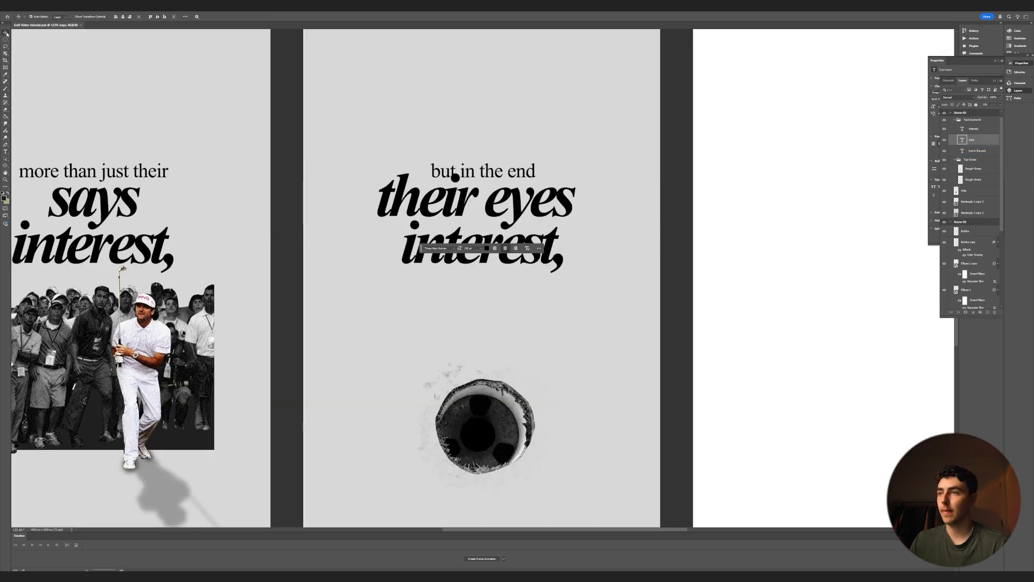
drag(515, 210, 520, 211)
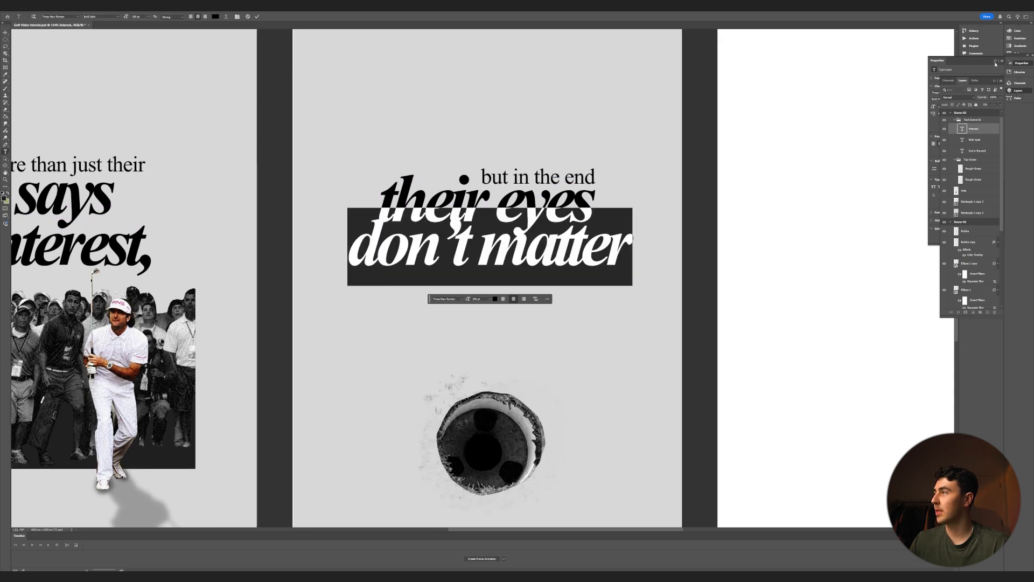
click(995, 63)
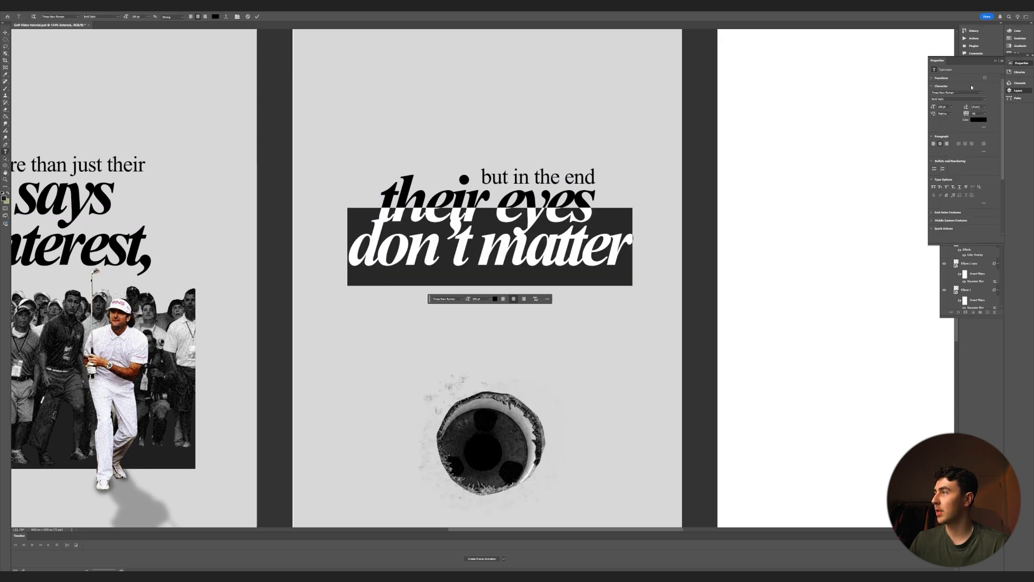
click(982, 101)
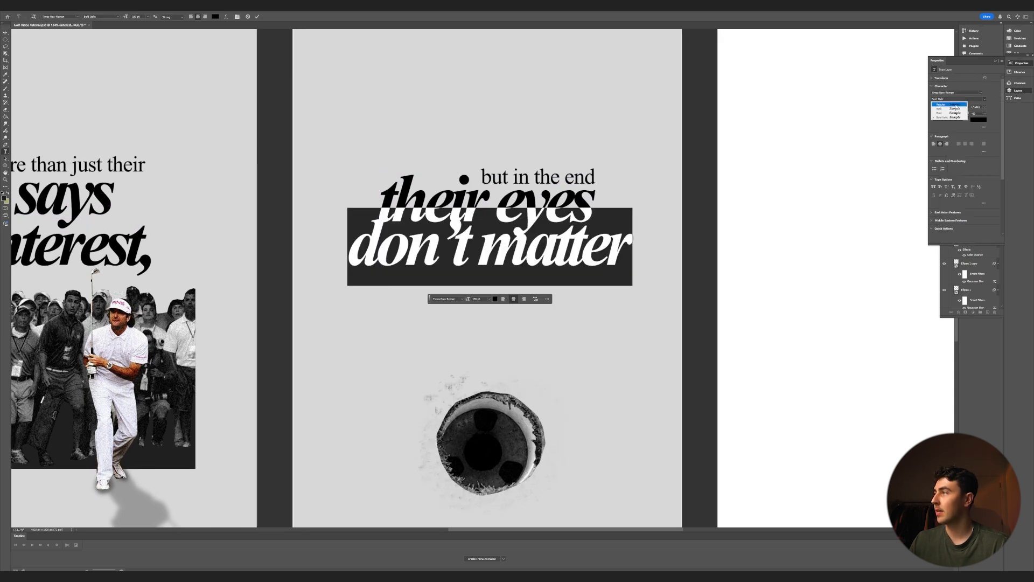
click(965, 106)
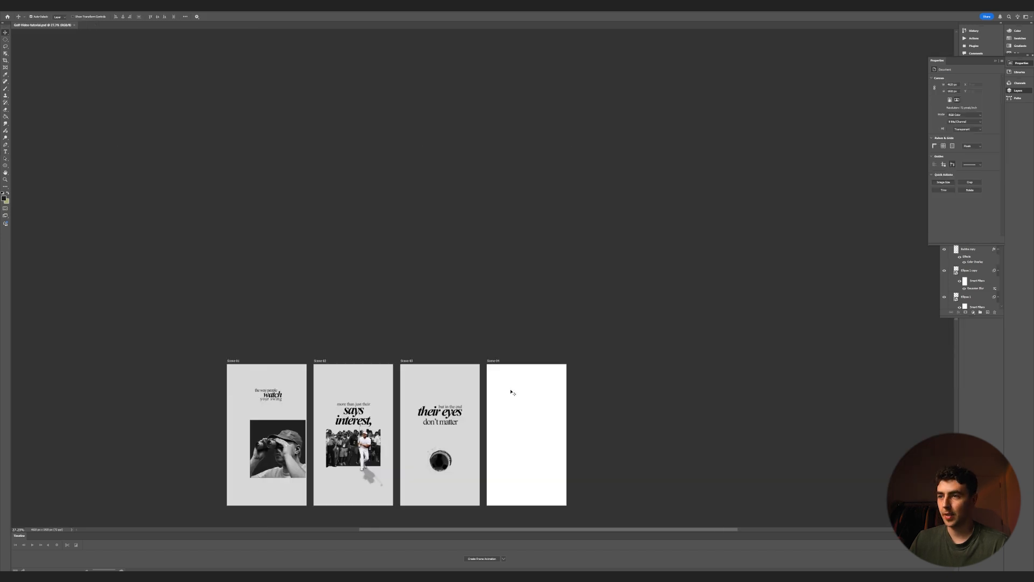
- Duplicate Scene-03's grey background rectangle onto the empty Scene-04 artboard so it fills the artboard
scroll(512, 392, down, 5)
scroll(491, 393, up, 5)
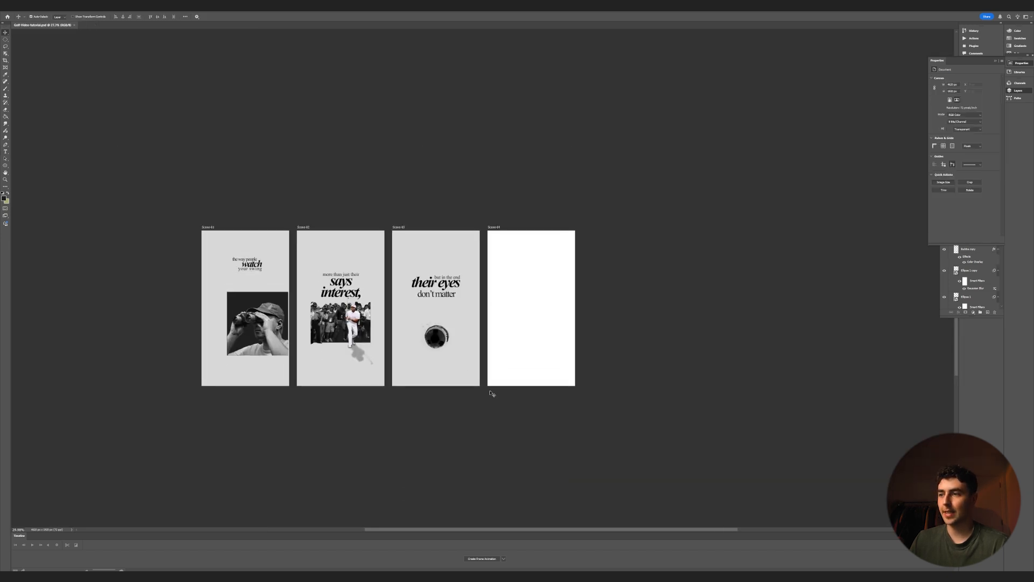
scroll(419, 363, up, 4)
scroll(484, 366, down, 2)
click(453, 394)
drag(454, 393, 623, 393)
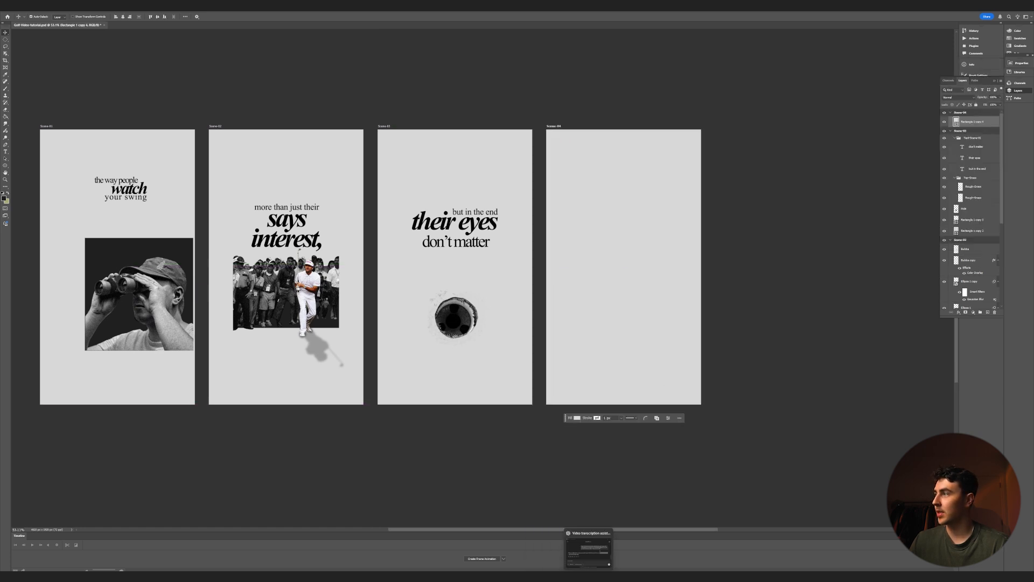
- Duplicate Scene-03's headline text group into Scene-04 and change its "their eyes" line to "only your scorecard does." on three lines
click(972, 138)
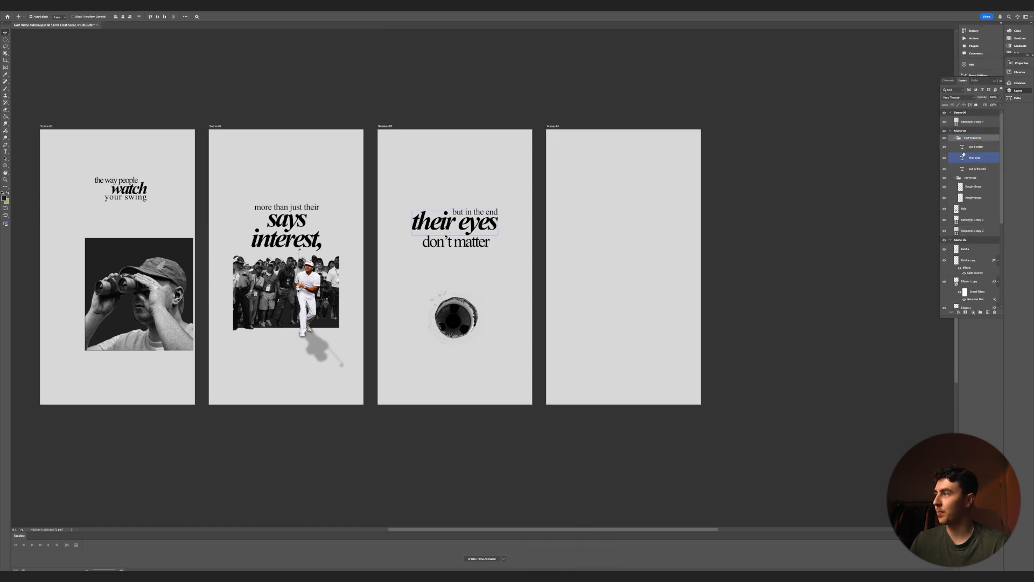
drag(972, 139, 969, 117)
click(631, 225)
key(ctrl+t)
drag(631, 225, 630, 267)
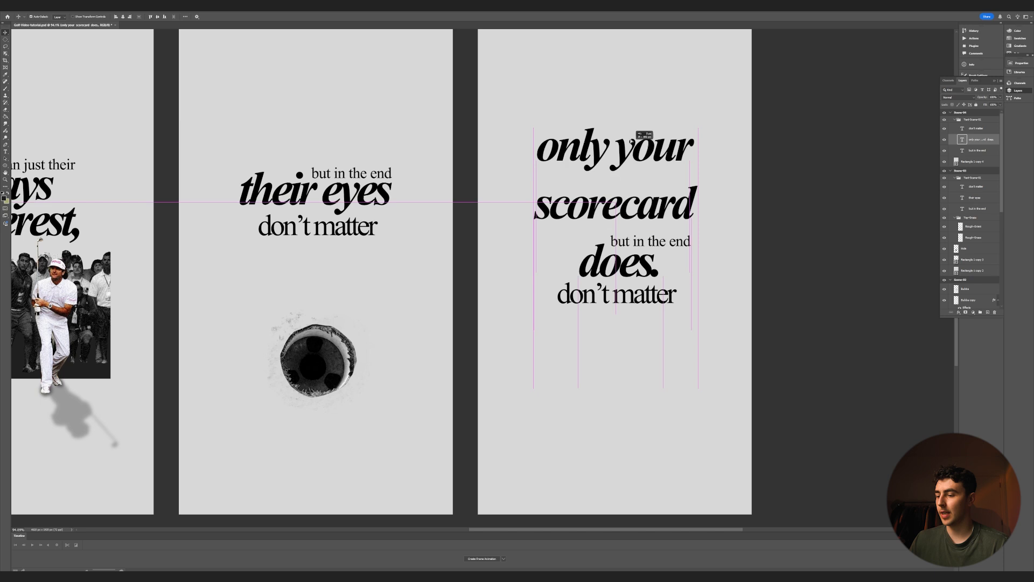
- Delete the "don't matter" and "but in the end" lines from Scene-04 and move the remaining headline toward the artboard's middle
click(623, 302)
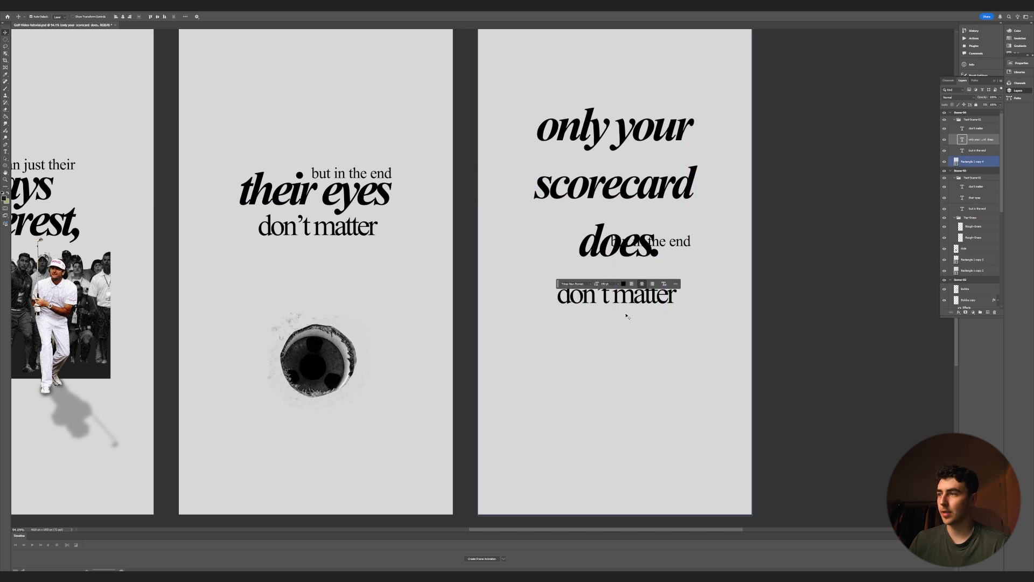
key(Delete)
drag(678, 234, 633, 255)
click(686, 247)
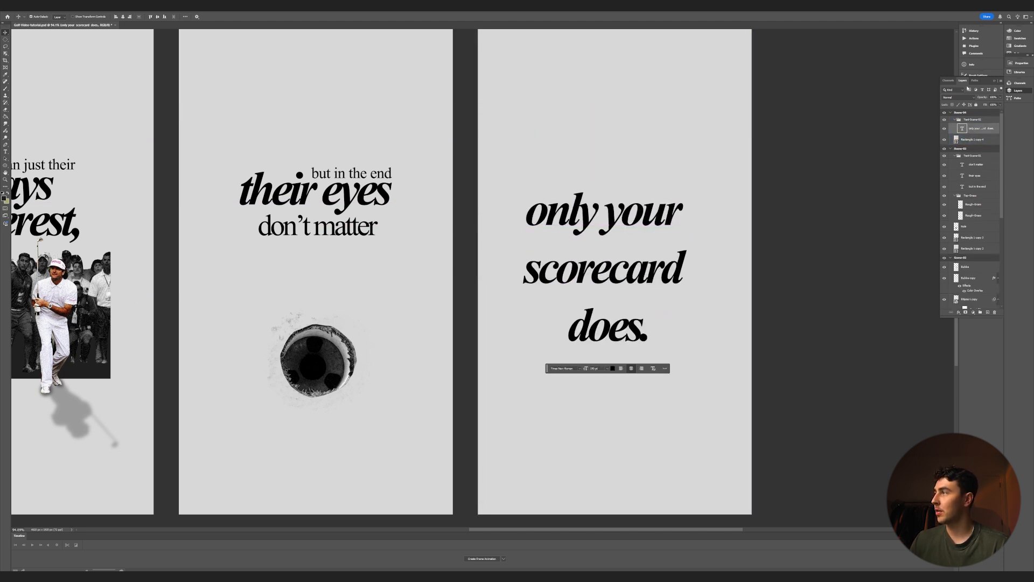
- Tighten the line spacing of Scene-04's headline and make "only your" smaller than "scorecard"
click(1020, 63)
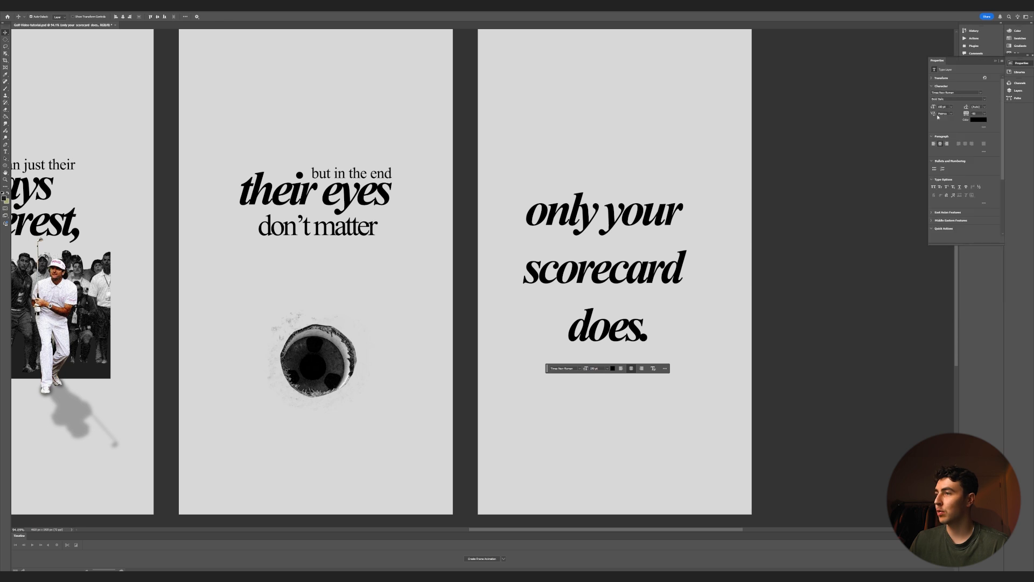
double_click(654, 215)
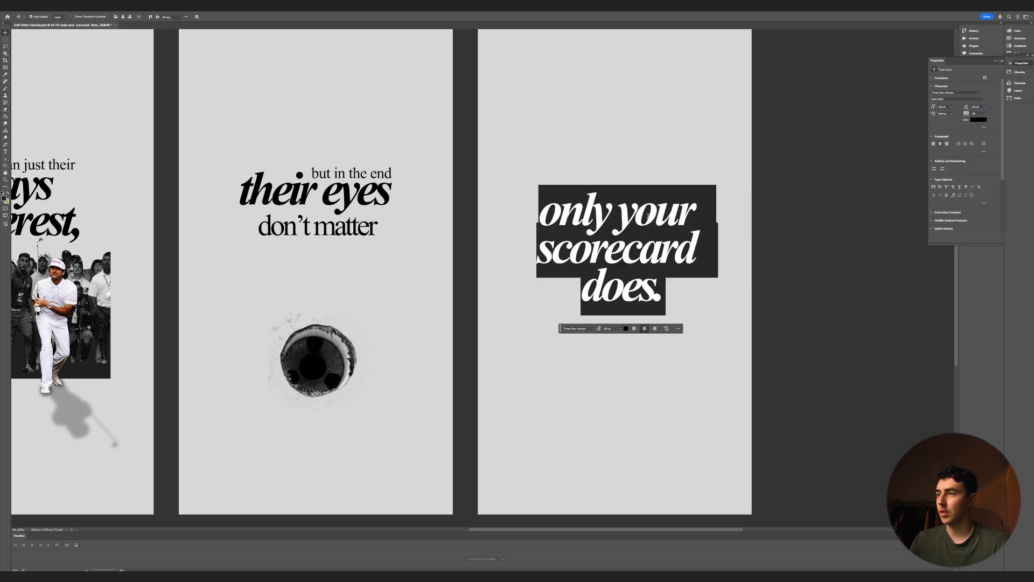
click(655, 215)
drag(694, 216, 539, 214)
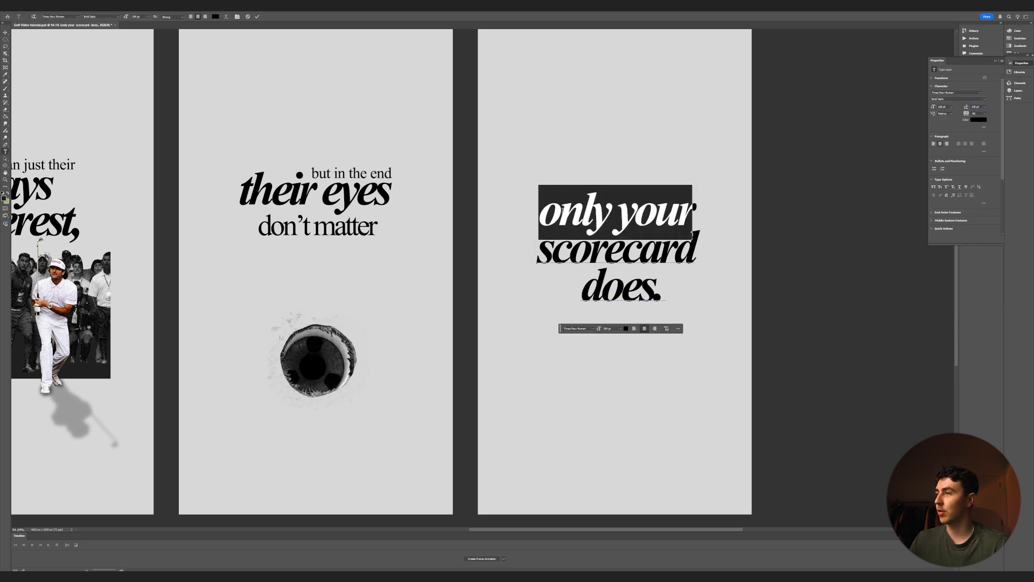
drag(537, 251, 712, 253)
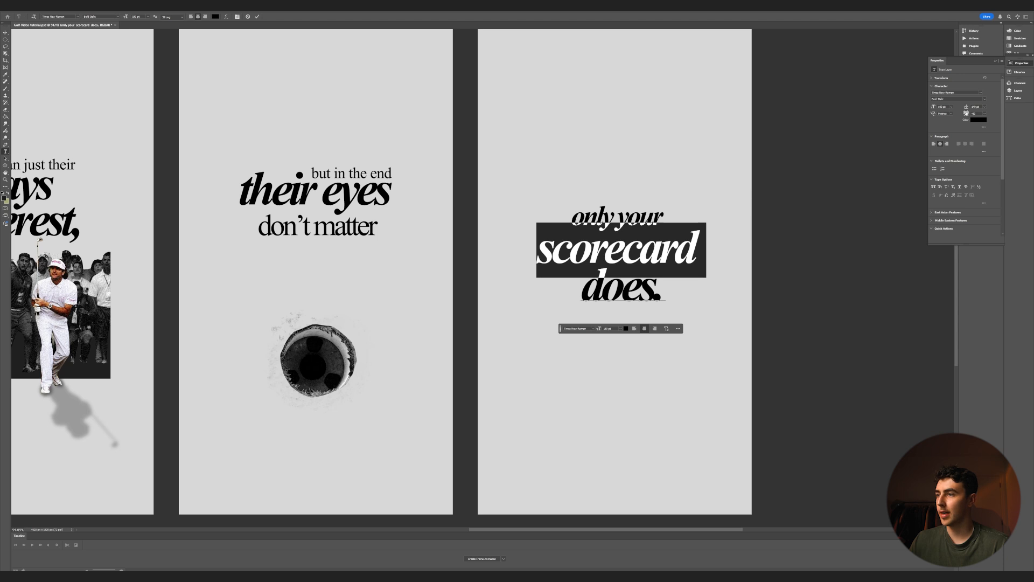
drag(966, 108, 901, 106)
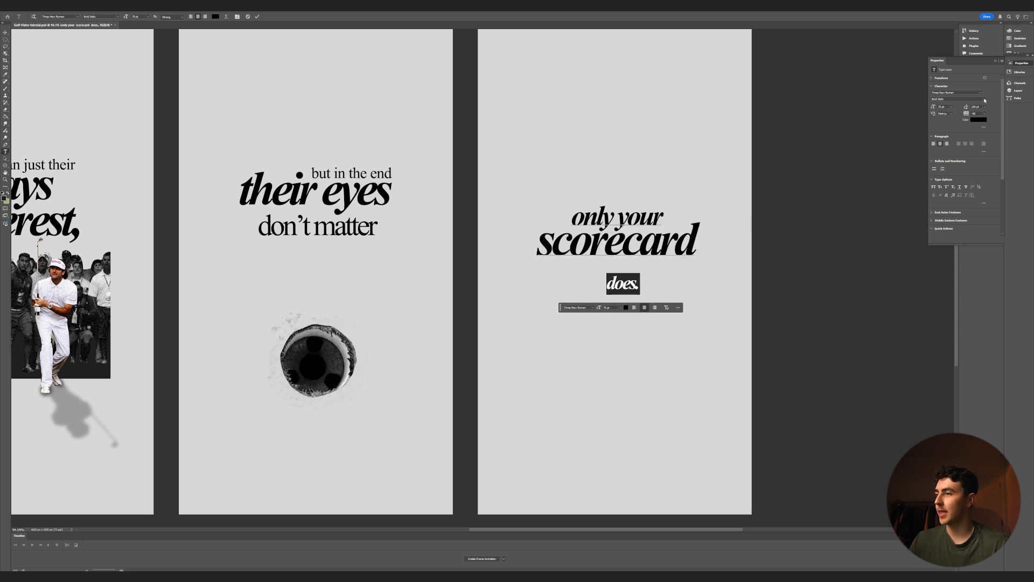
- Set the small word "does." in Regular style and tighten its leading so it sits close beneath "scorecard"
click(984, 100)
click(950, 105)
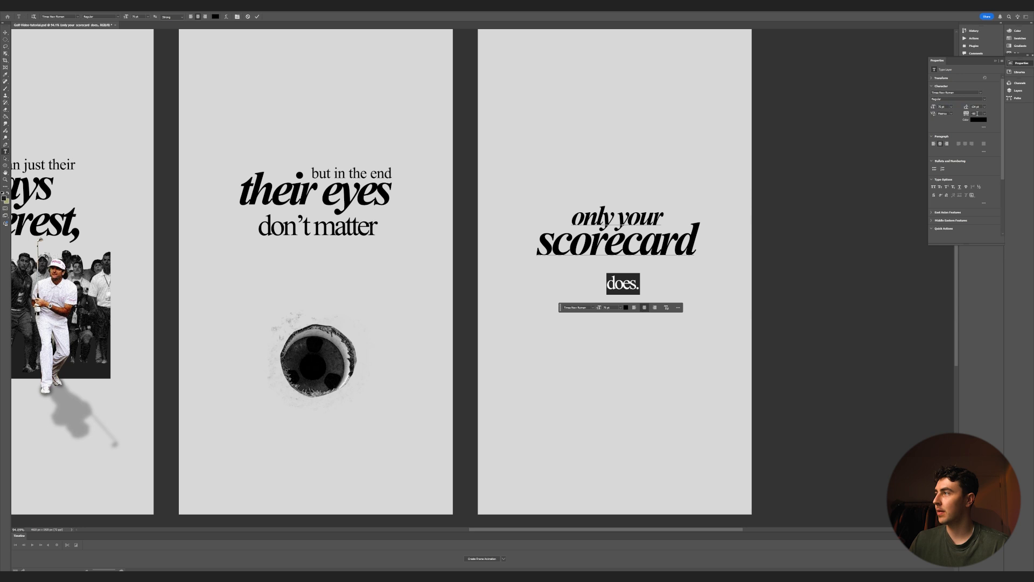
drag(966, 107, 951, 108)
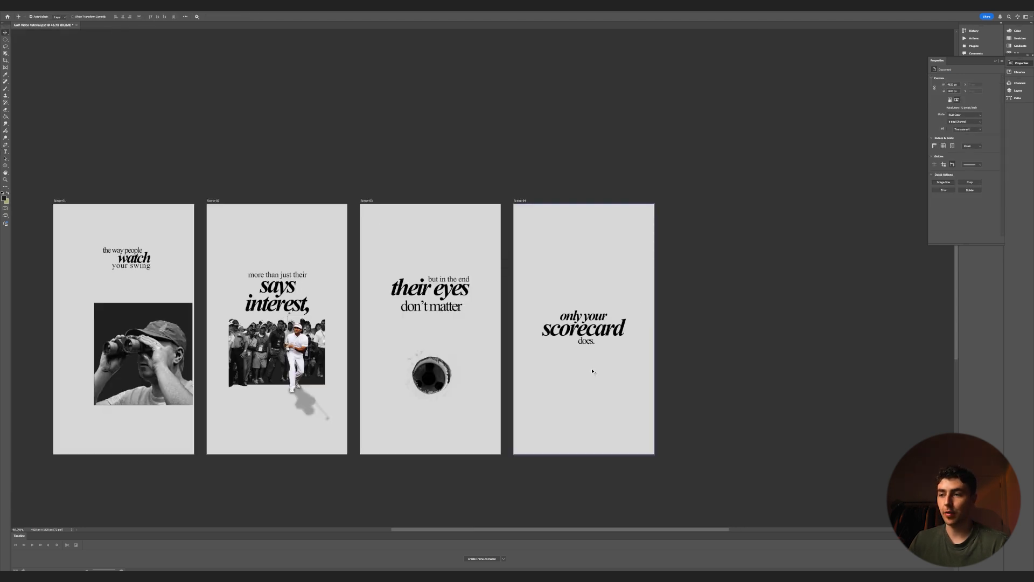
- Add grain to the Hole layer in Scene-03 with a filter
click(428, 380)
scroll(390, 385, up, 2)
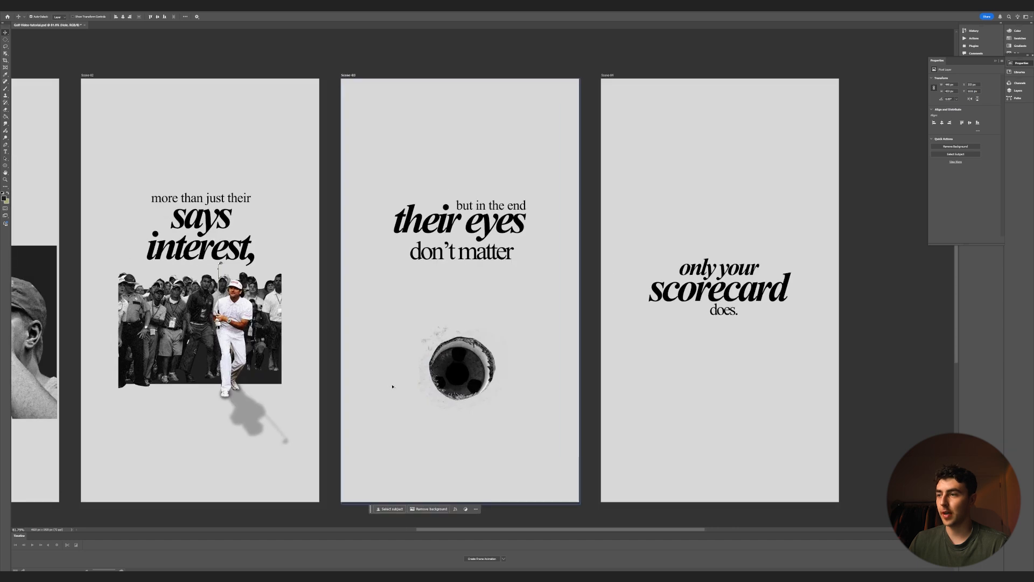
scroll(393, 386, up, 2)
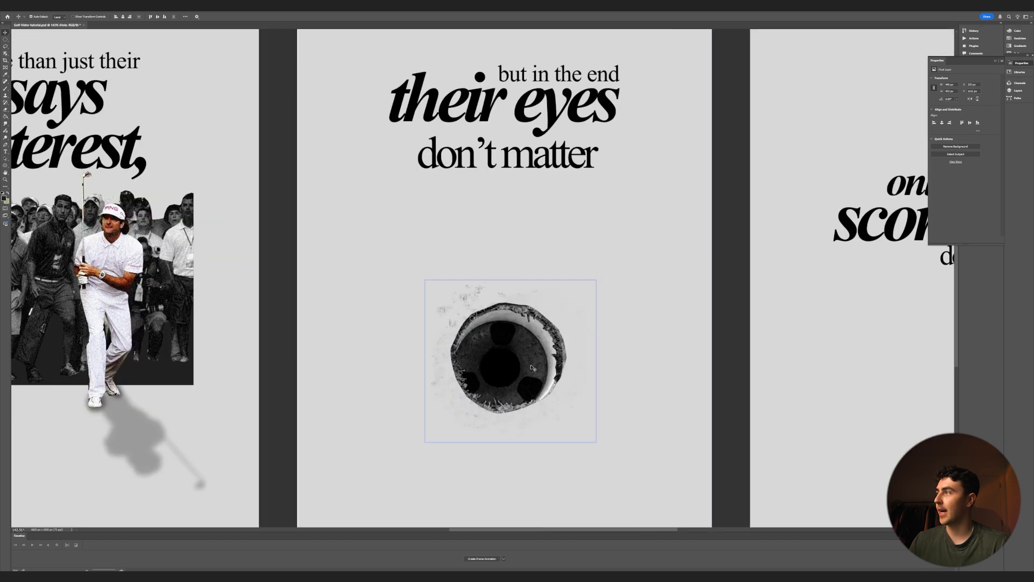
click(1015, 90)
click(973, 216)
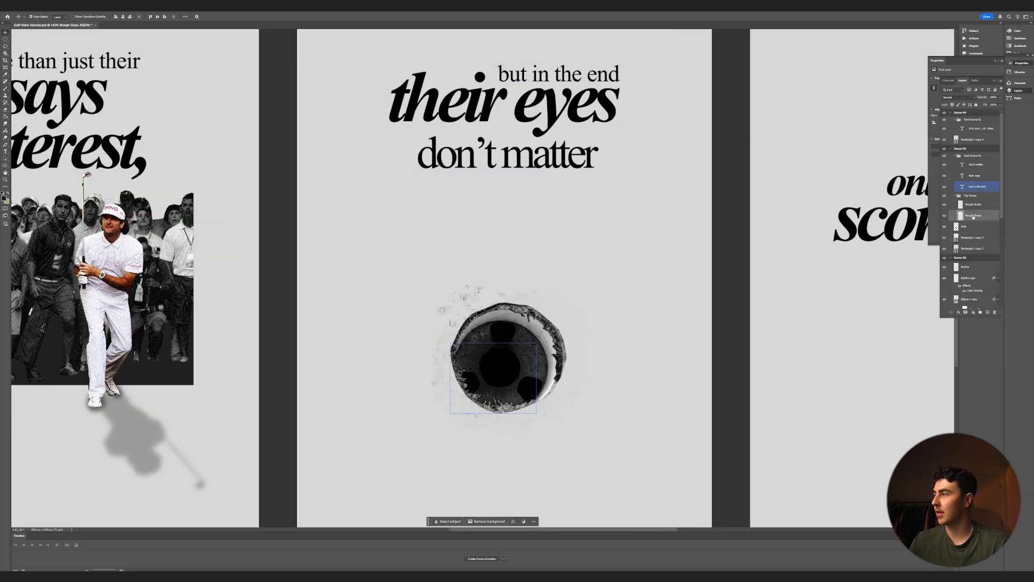
click(957, 227)
key(alt+t)
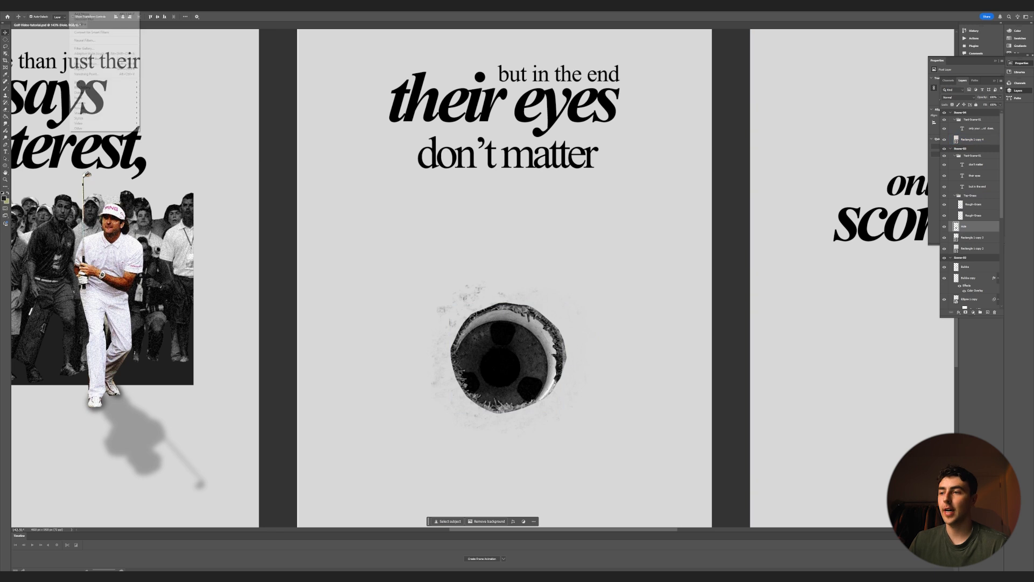
key(Escape)
click(979, 215)
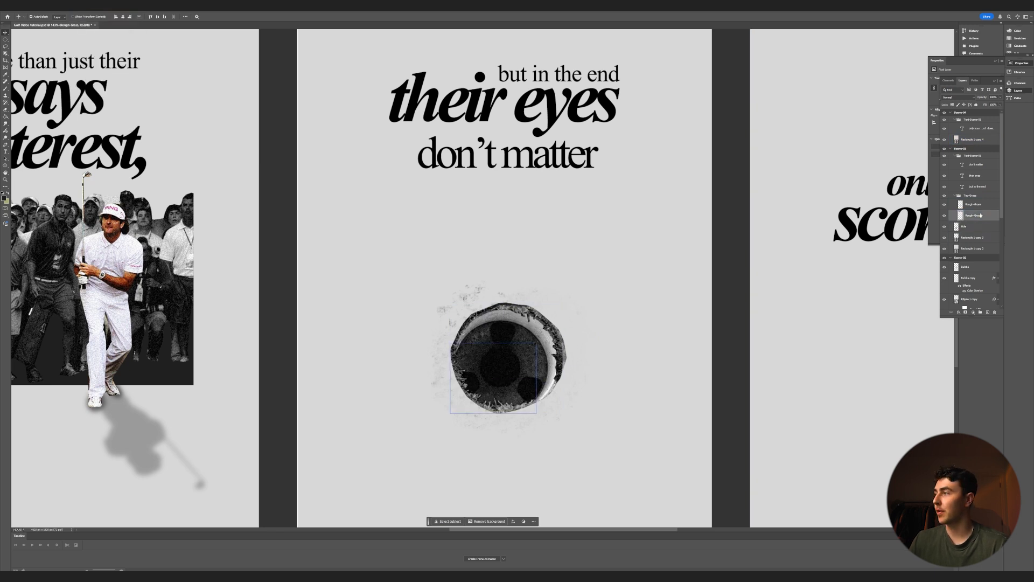
click(496, 310)
- Select all four scene artboards and open the Artboards to Files export settings for them
scroll(494, 291, down, 6)
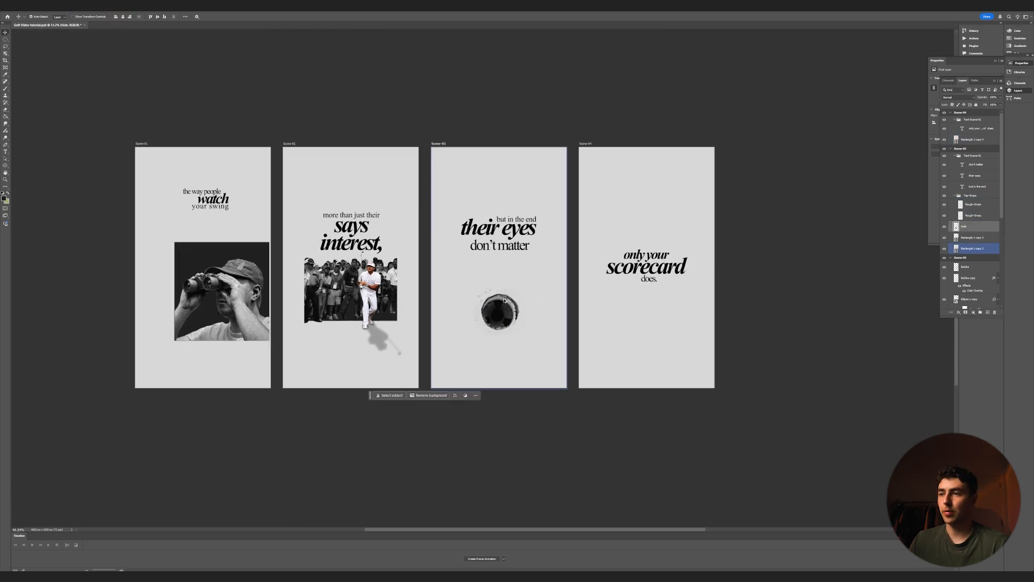
scroll(525, 281, down, 2)
scroll(290, 265, up, 2)
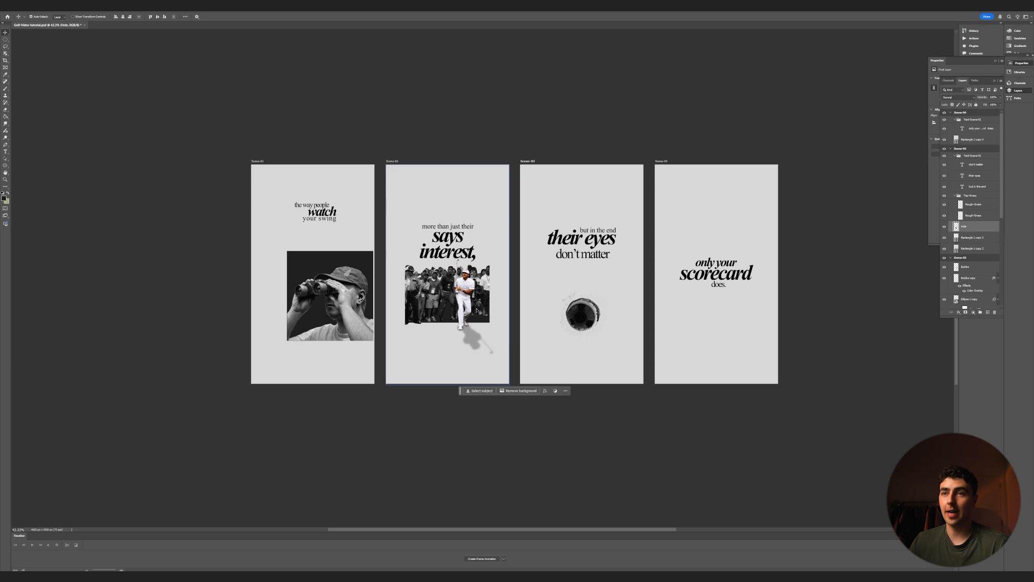
click(257, 162)
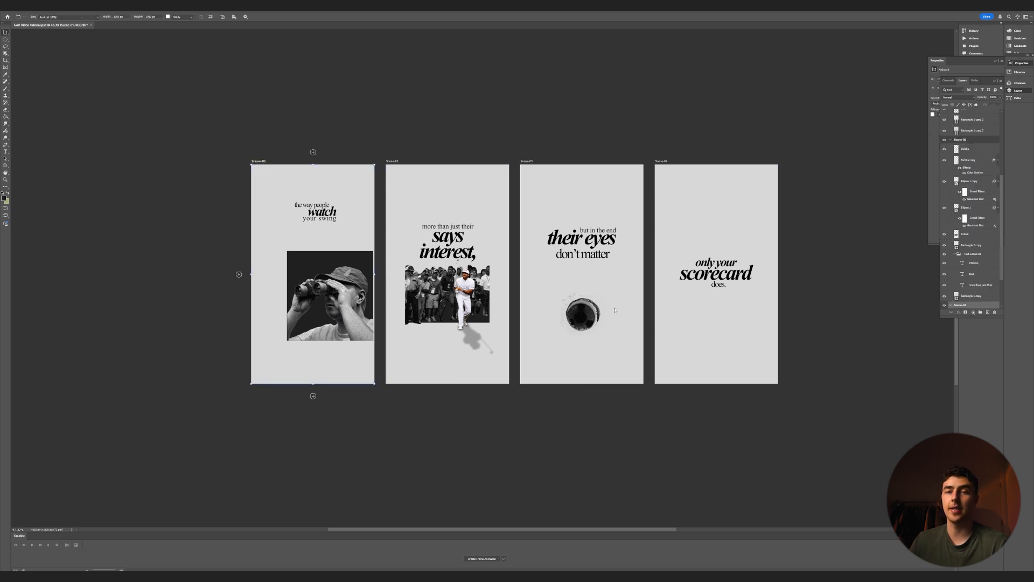
click(11, 8)
click(11, 9)
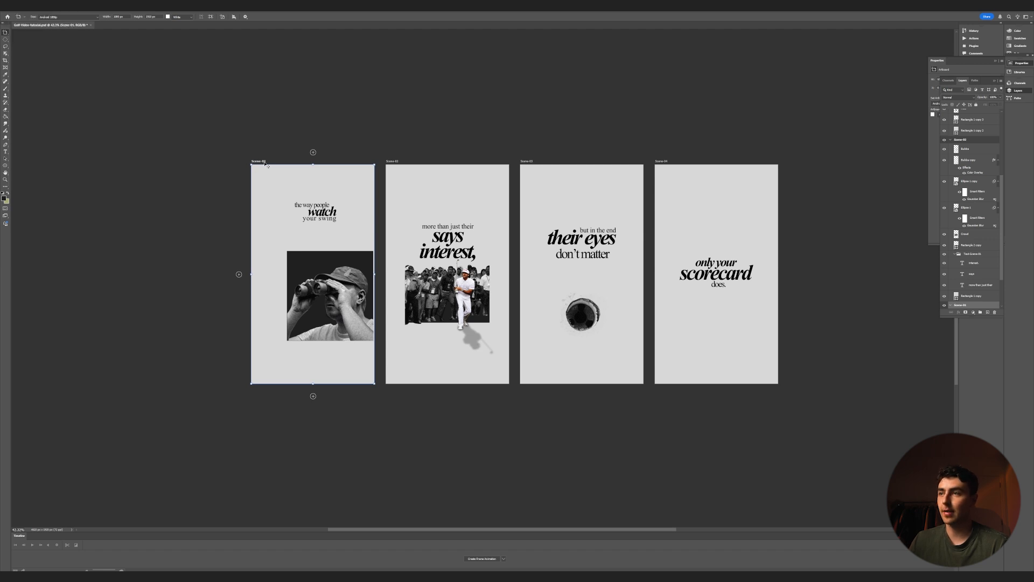
shift+click(392, 161)
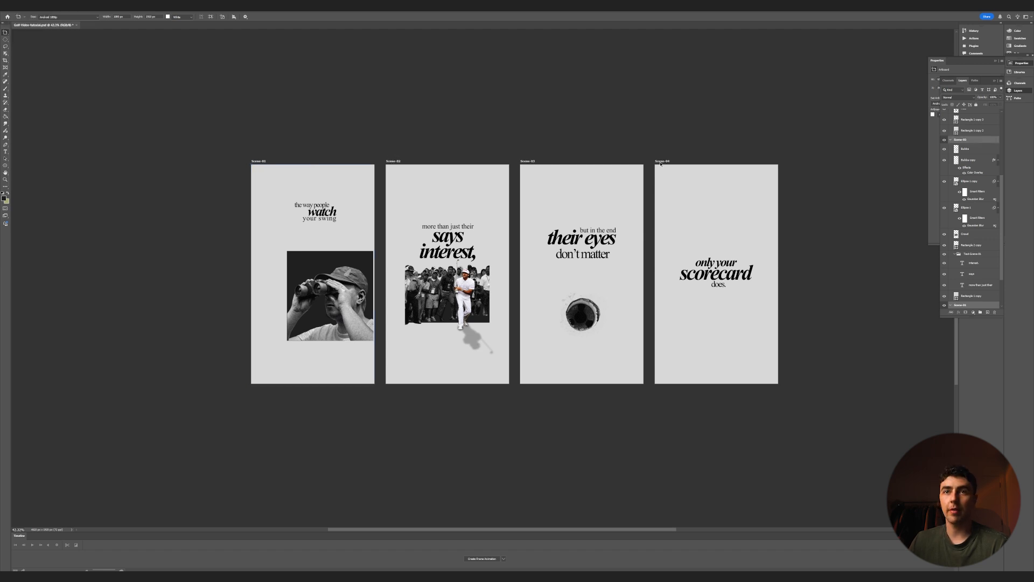
click(11, 9)
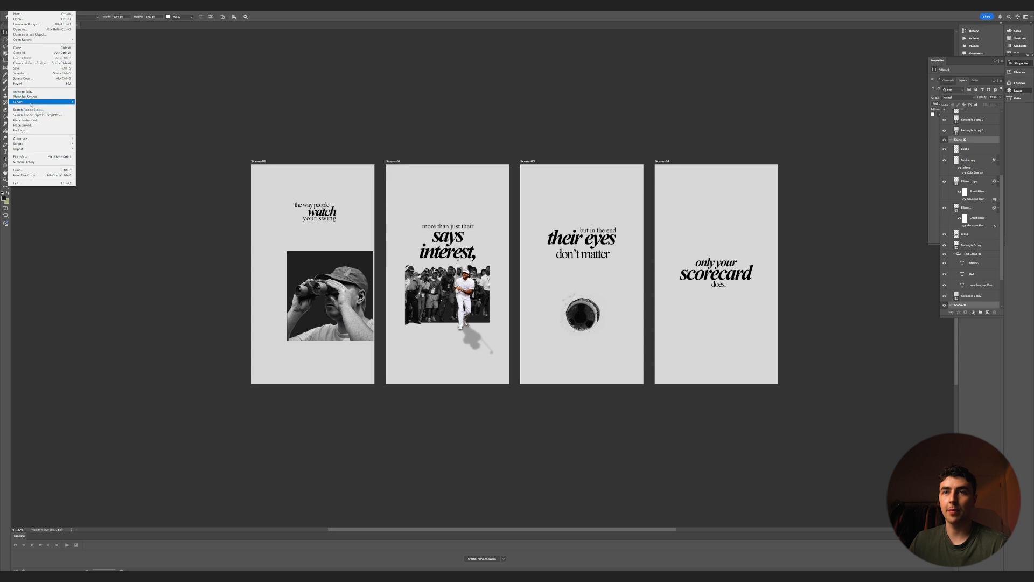
mouse_move(43, 102)
click(88, 131)
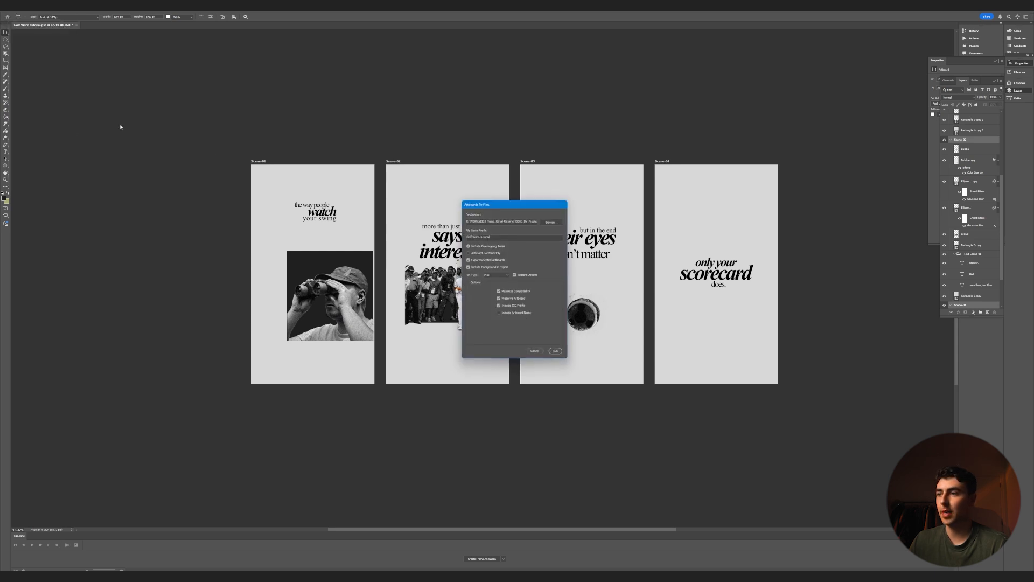
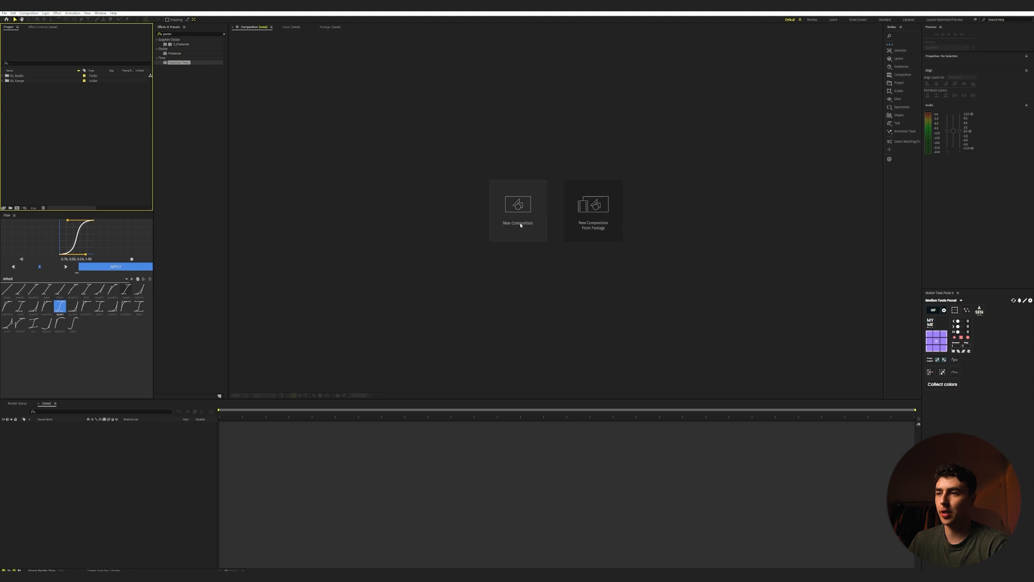
- Switch to After Effects and create a new vertical composition named "Main-Comp-Golf"
click(518, 208)
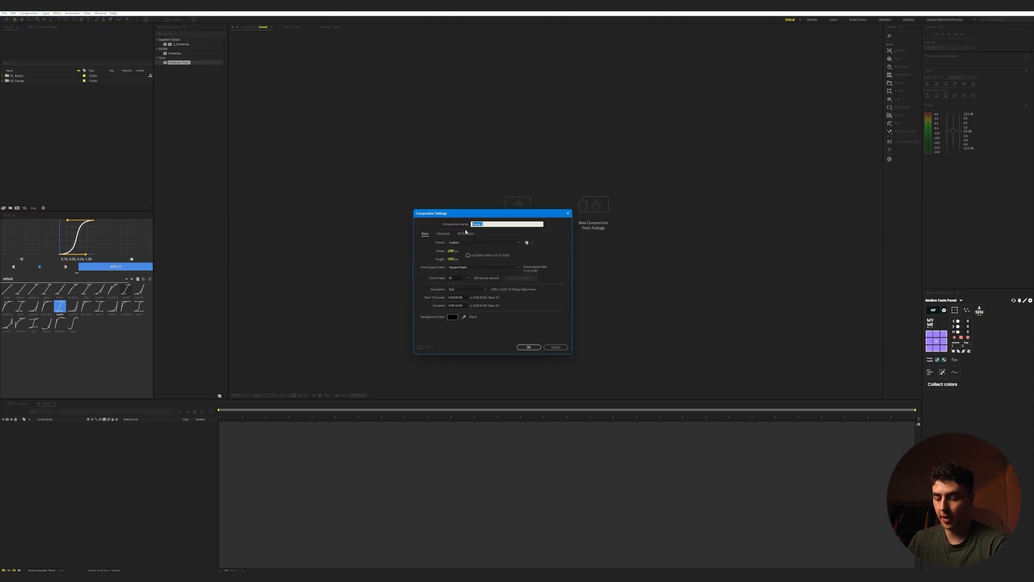
text(-Comp-Golf)
click(467, 318)
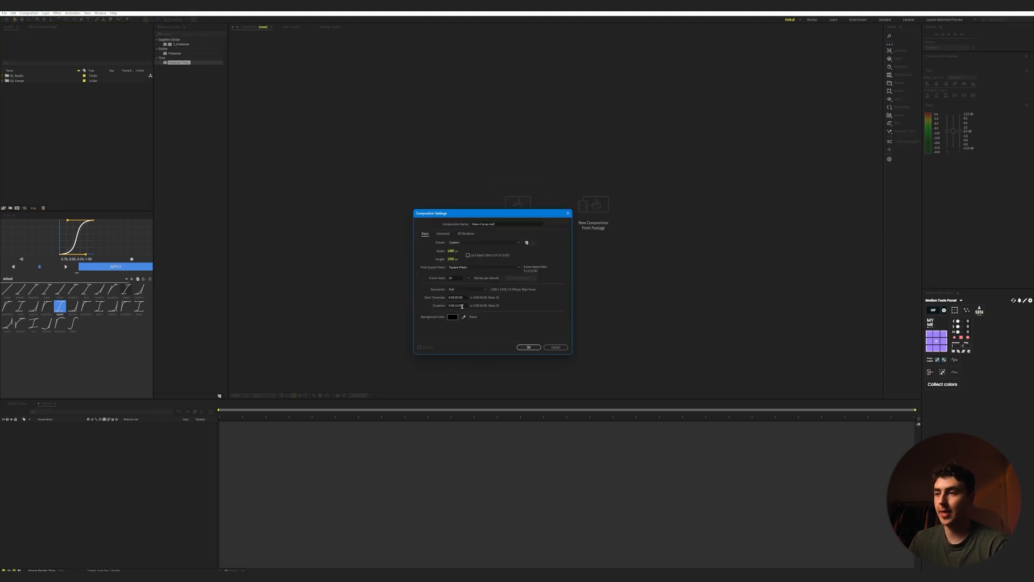
click(528, 347)
- Move the Main-Comp-Golf composition into the project's Comps folder
click(24, 87)
click(123, 478)
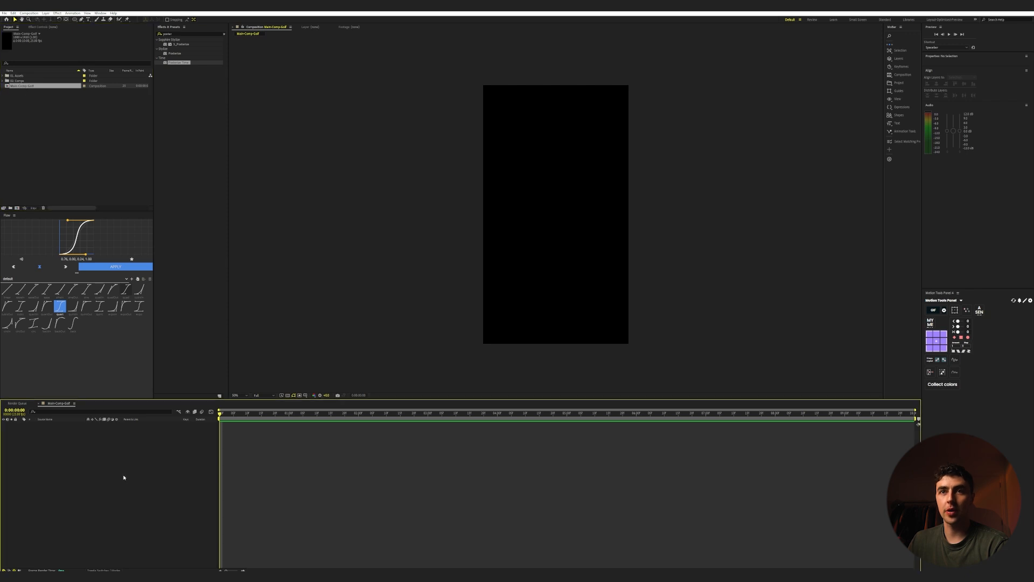
click(2, 81)
drag(24, 91, 19, 81)
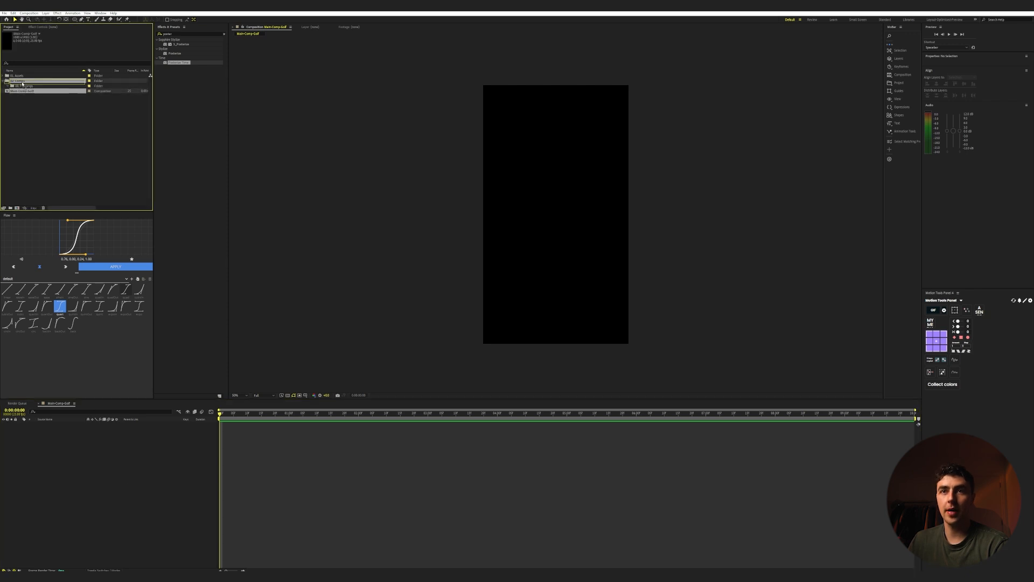
- Import the golf scene Photoshop files into the PSD folder as compositions with editable layer styles
click(11, 81)
click(4, 76)
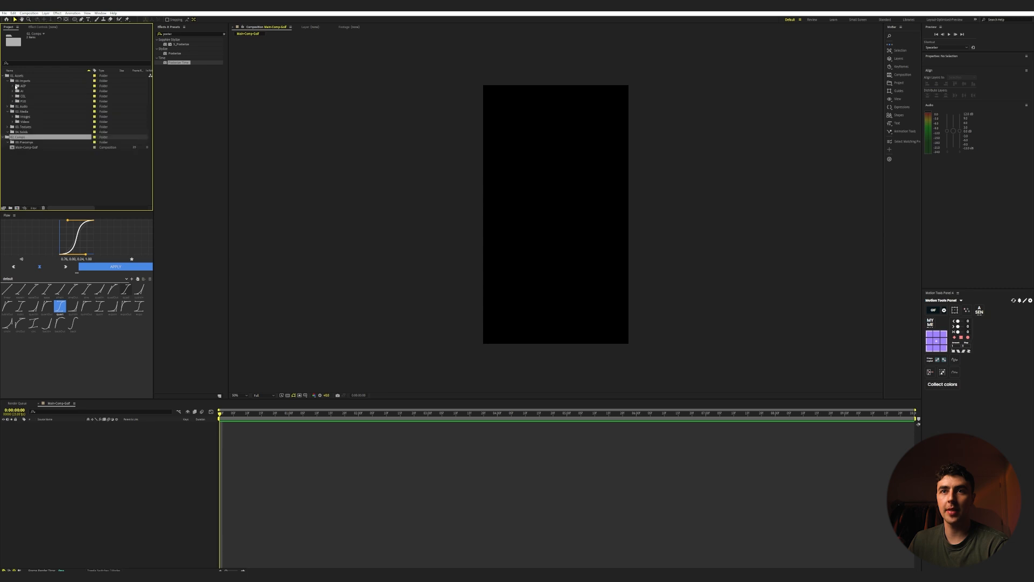
click(23, 101)
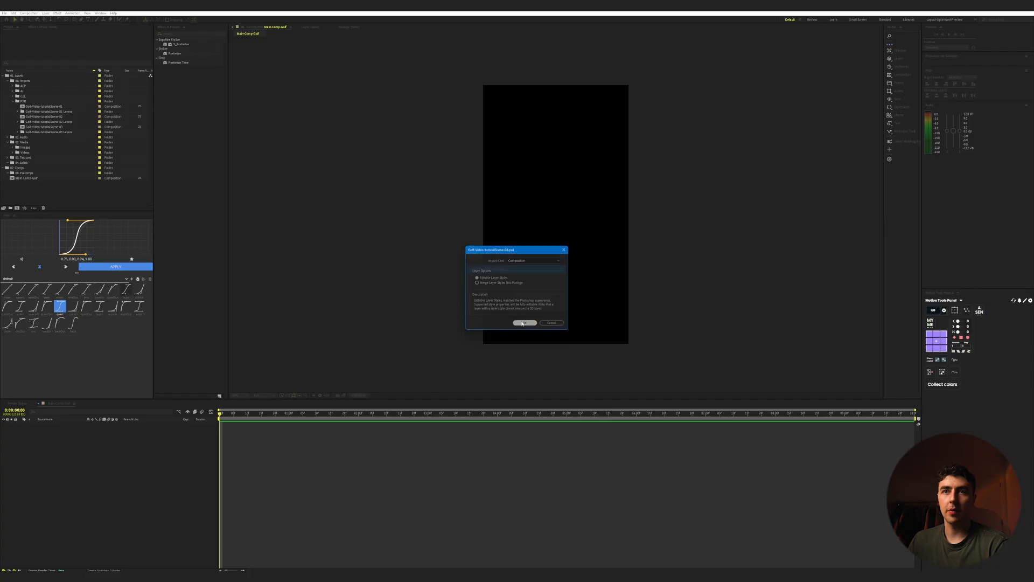
click(525, 322)
- Move the four golf scene Layers folders out of the PSD folder into the Solids folder and collapse it
click(39, 111)
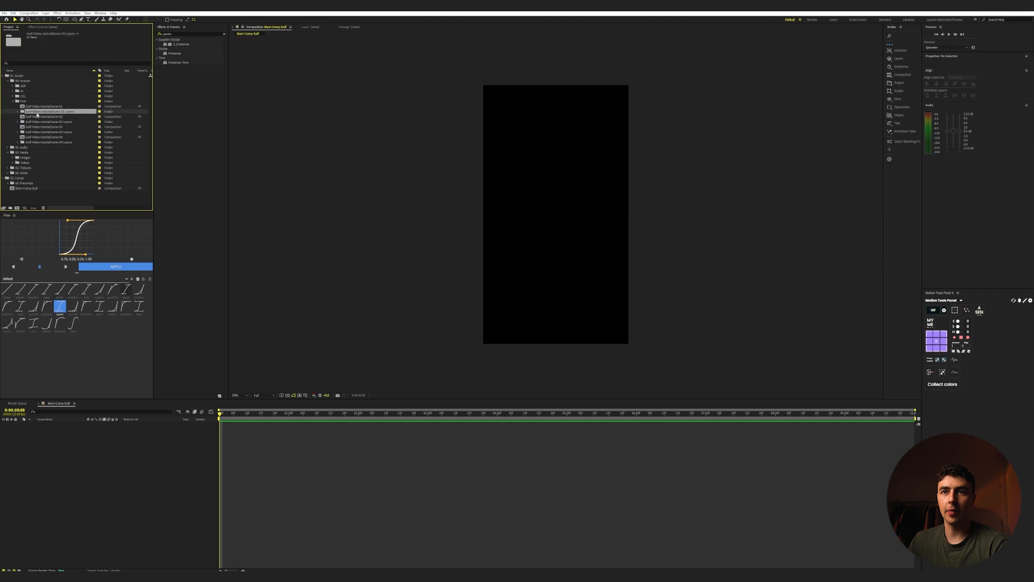
ctrl+click(35, 122)
ctrl+click(35, 132)
ctrl+click(34, 143)
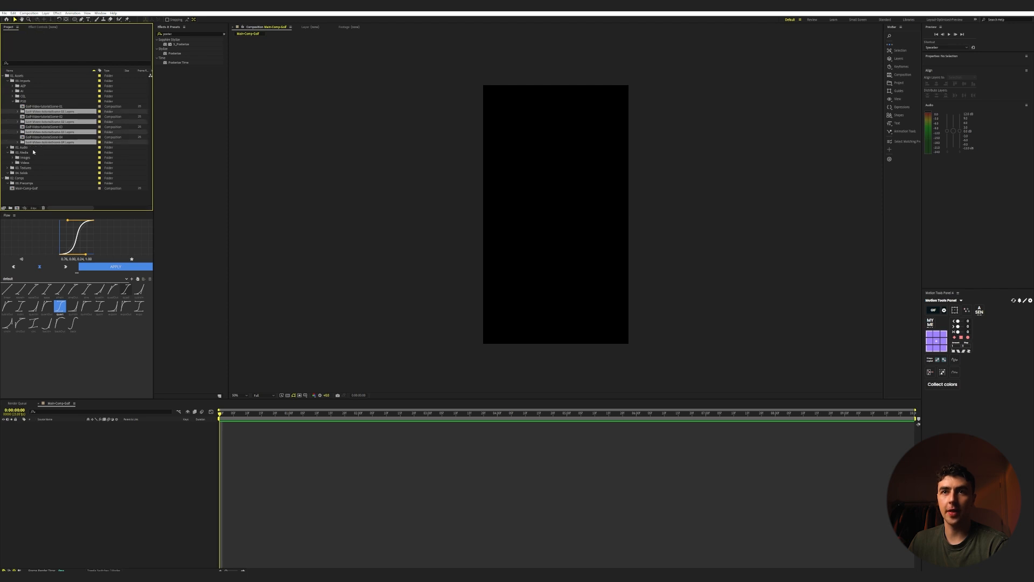
drag(29, 144, 16, 173)
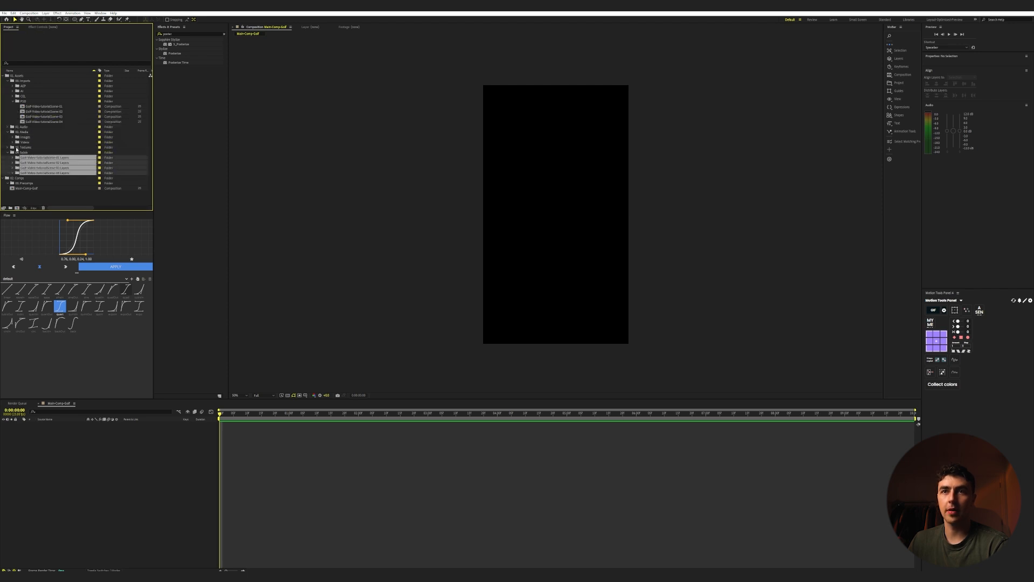
click(8, 153)
- Add the Scene-01 composition to the Main-Comp-Golf timeline and return to the first frame
click(32, 107)
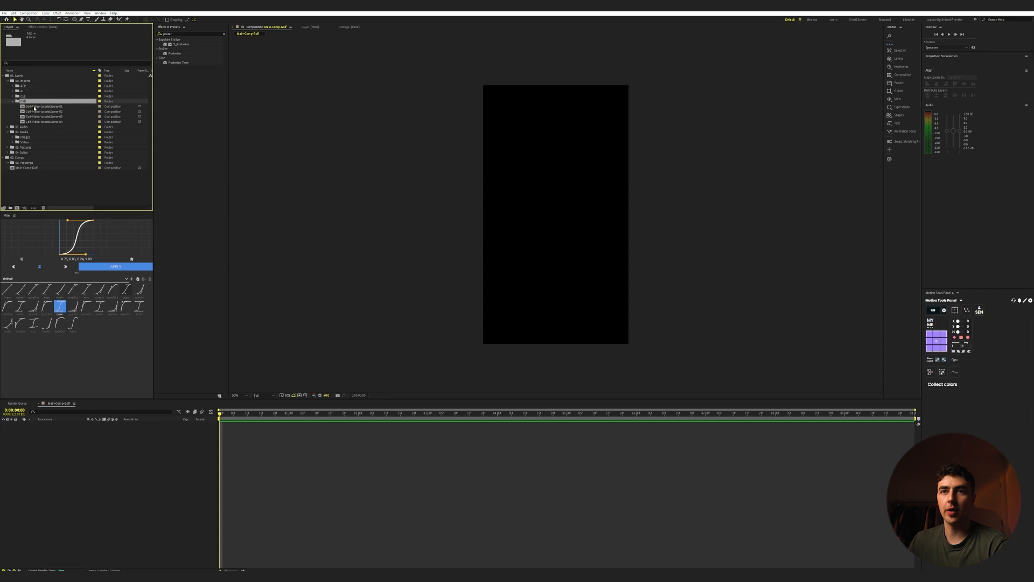
drag(52, 108, 115, 457)
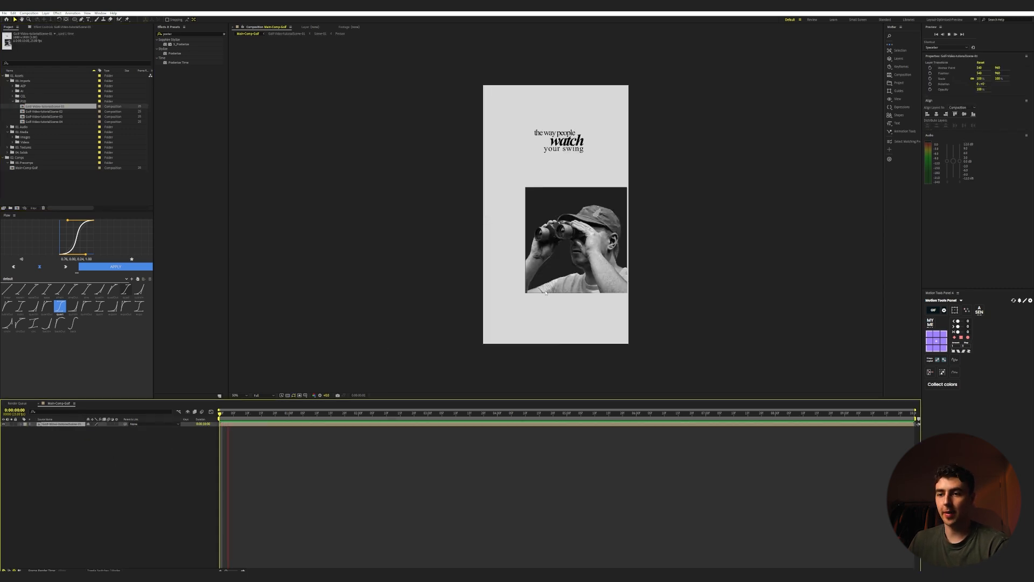
key(space)
key(Home)
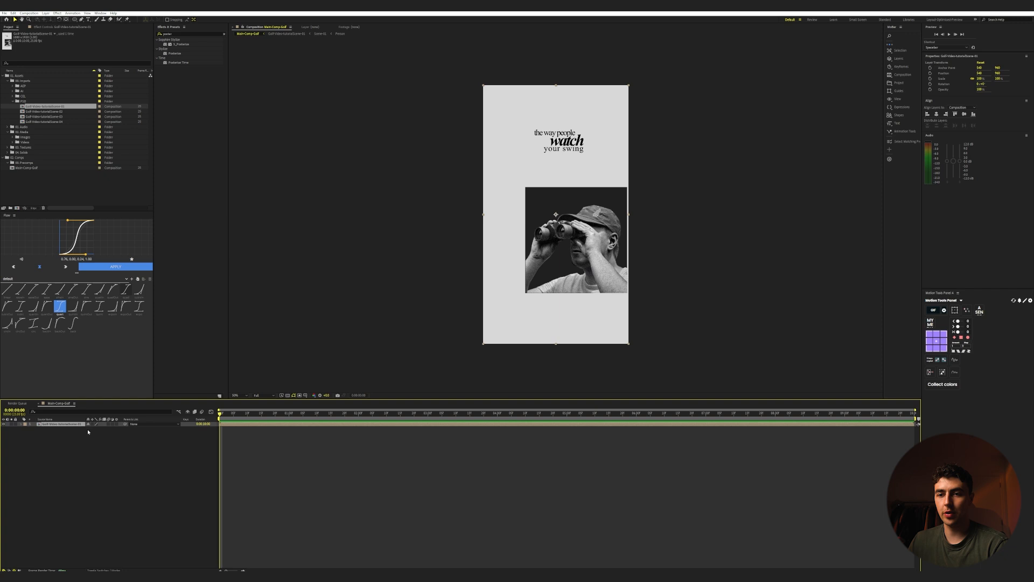
- Un-precompose Scene-01 with Motion Tools inside its own composition and in Main-Comp-Golf, bringing its individual layers into the main timeline
double_click(49, 425)
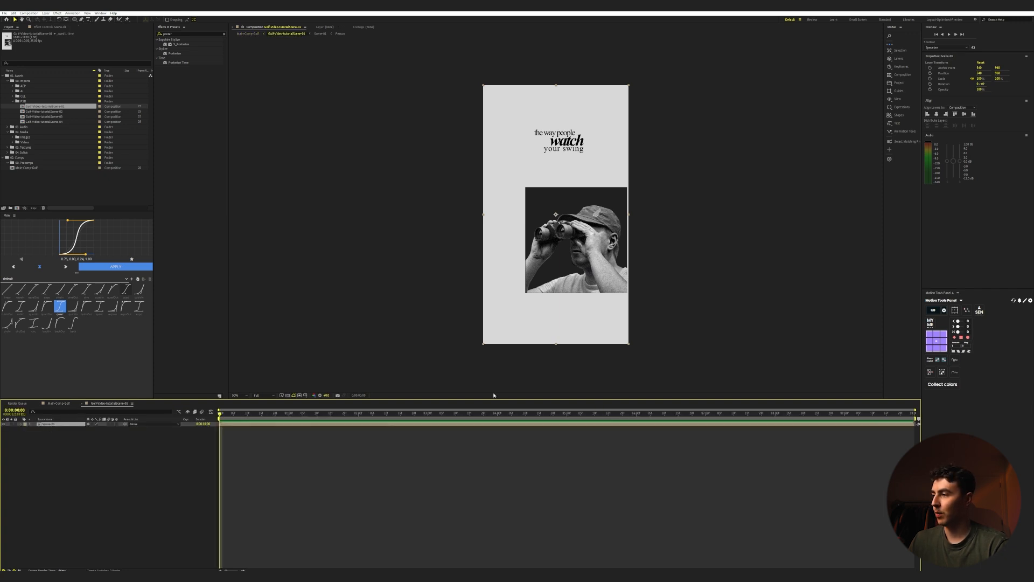
click(942, 373)
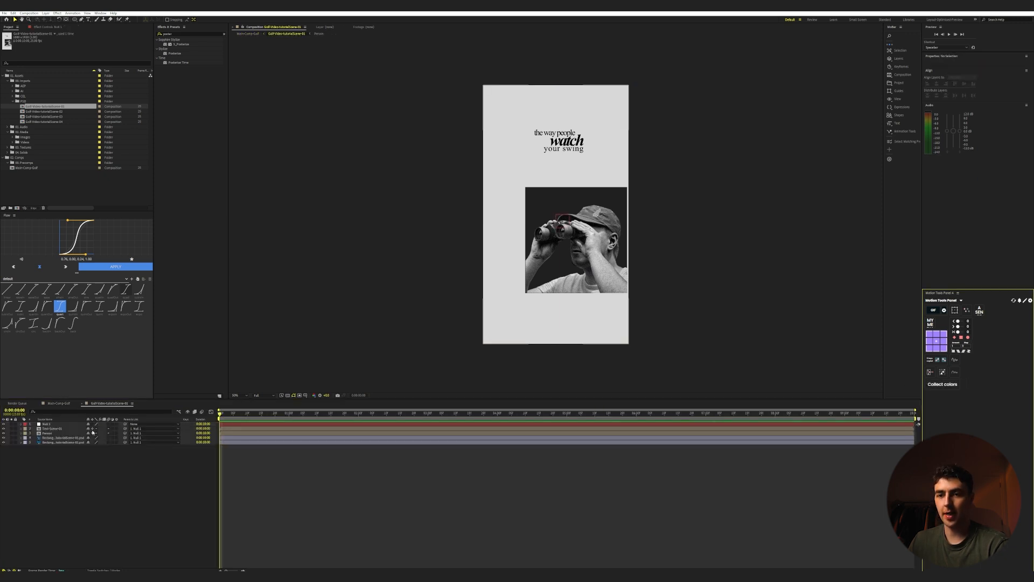
click(58, 402)
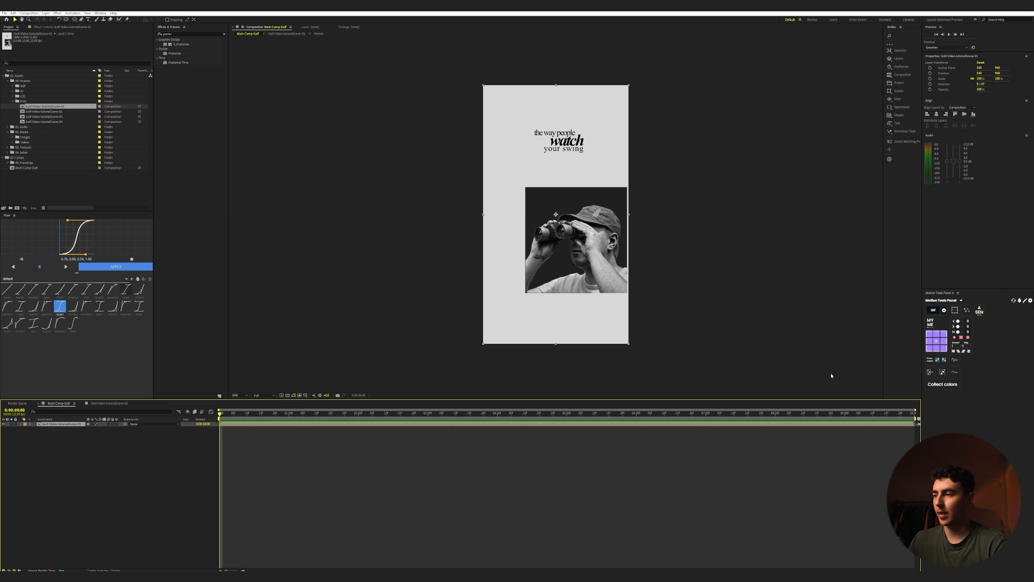
click(942, 372)
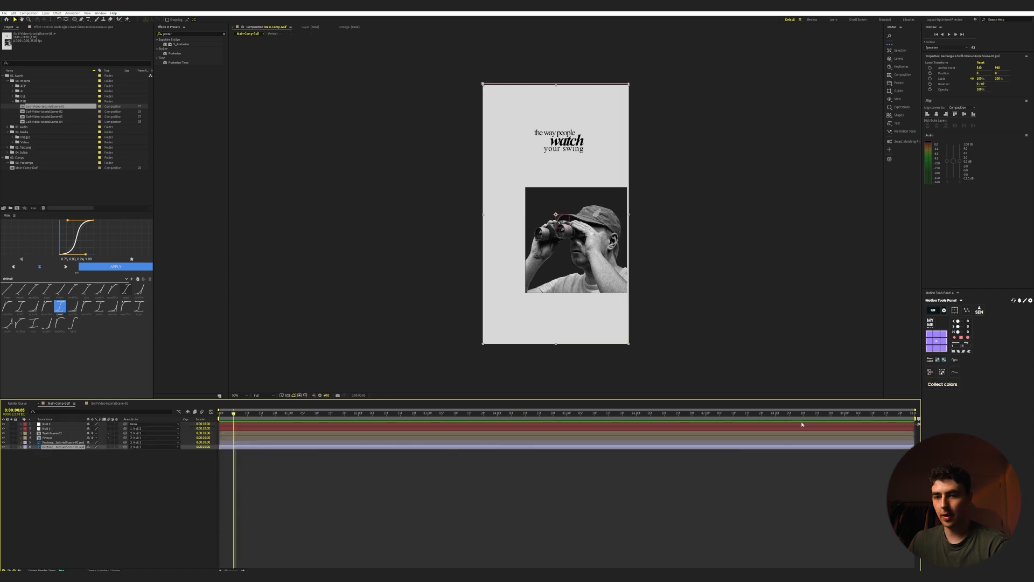
- Trim all Scene-01 layers except the bottom background layer to end at about 2 seconds
click(67, 446)
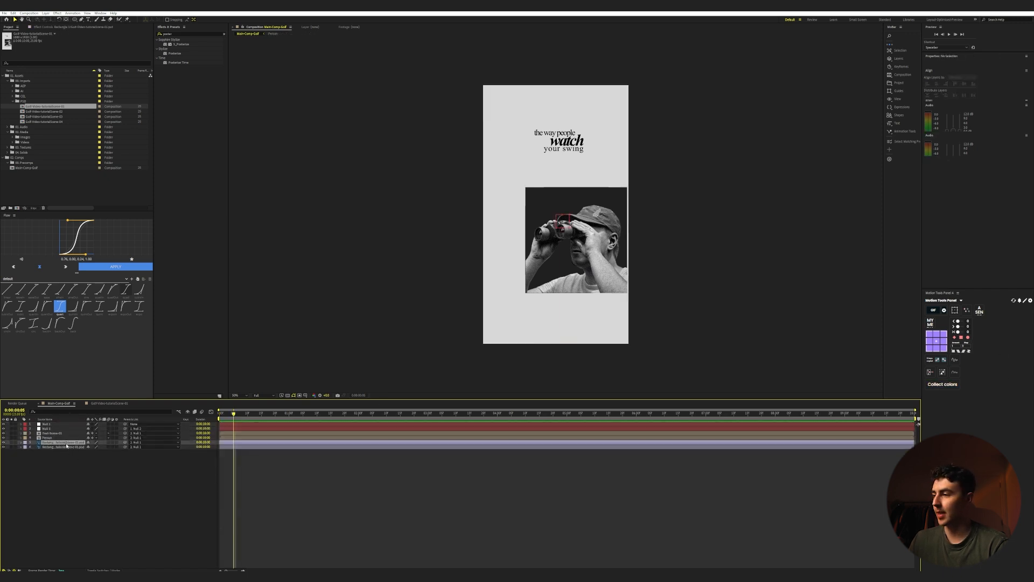
drag(880, 423, 361, 431)
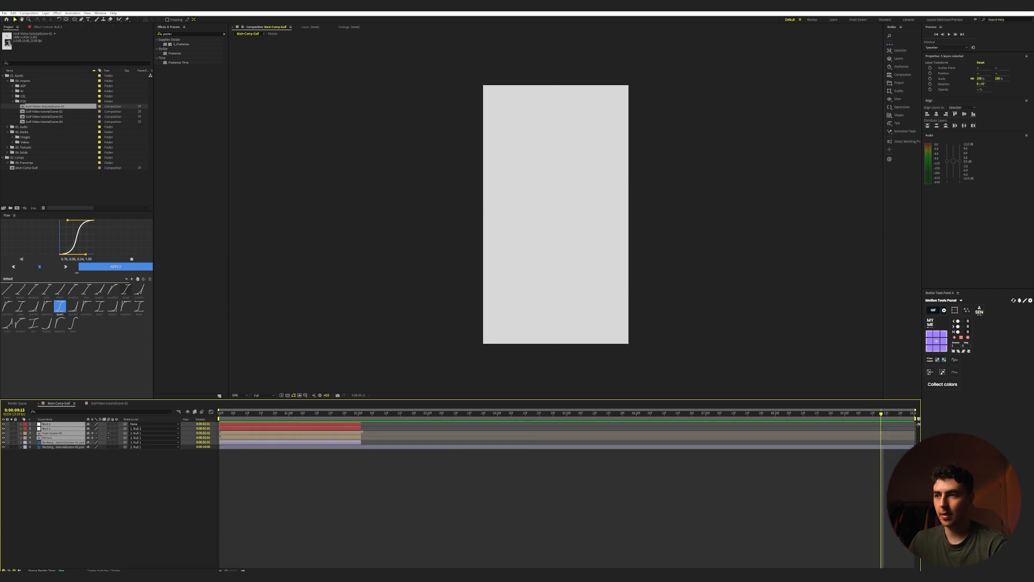
key(Home)
click(130, 483)
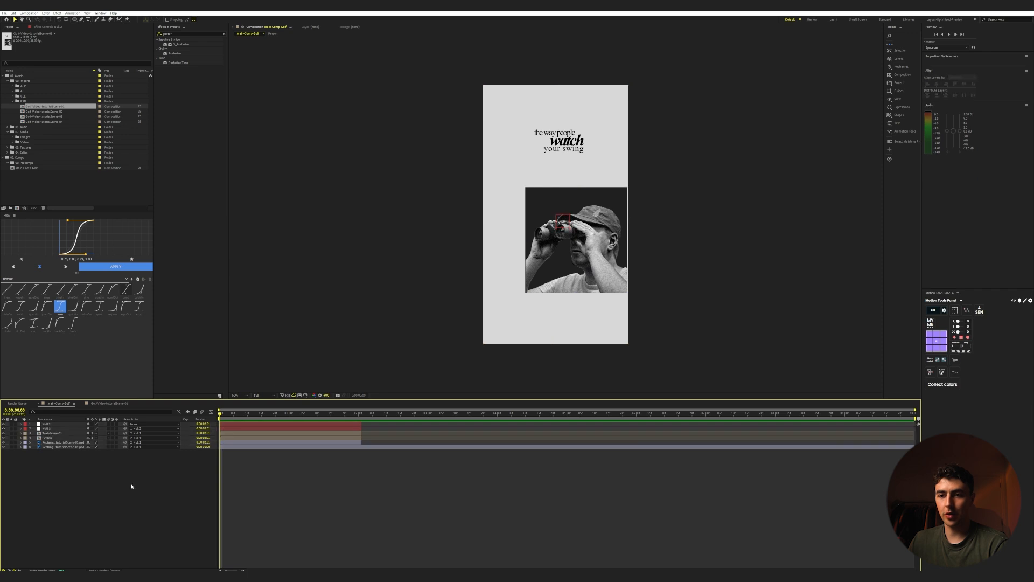
- Add an adjustment layer named "Frame Rate" with the Posterize Time effect above the scene layers
right_click(75, 515)
mouse_move(93, 450)
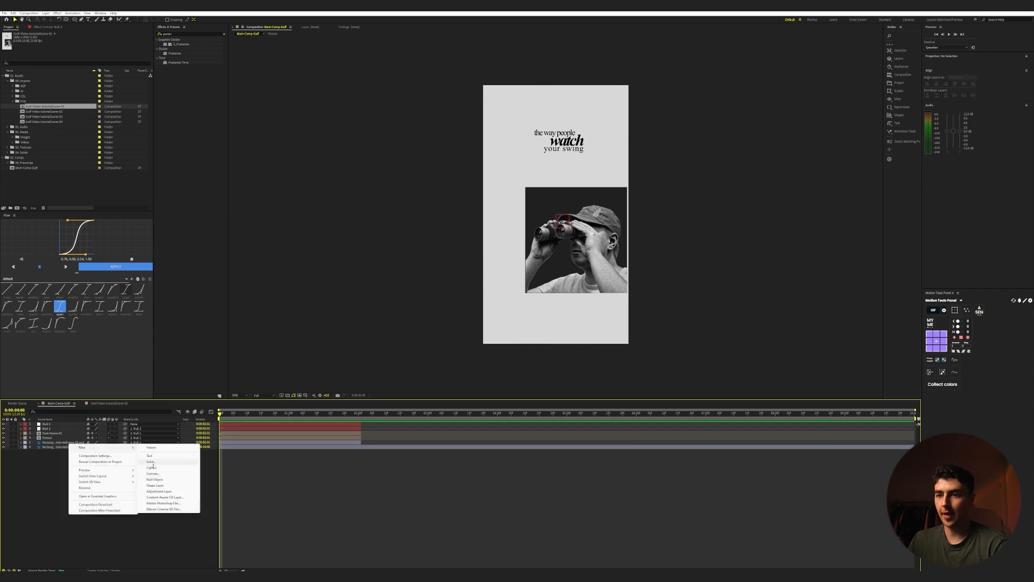
click(161, 491)
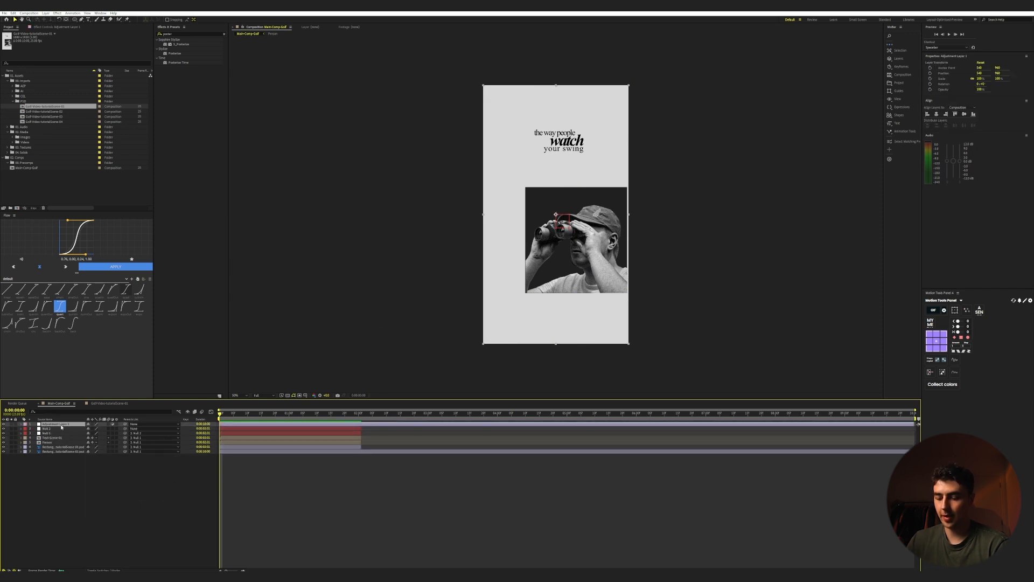
key(Return)
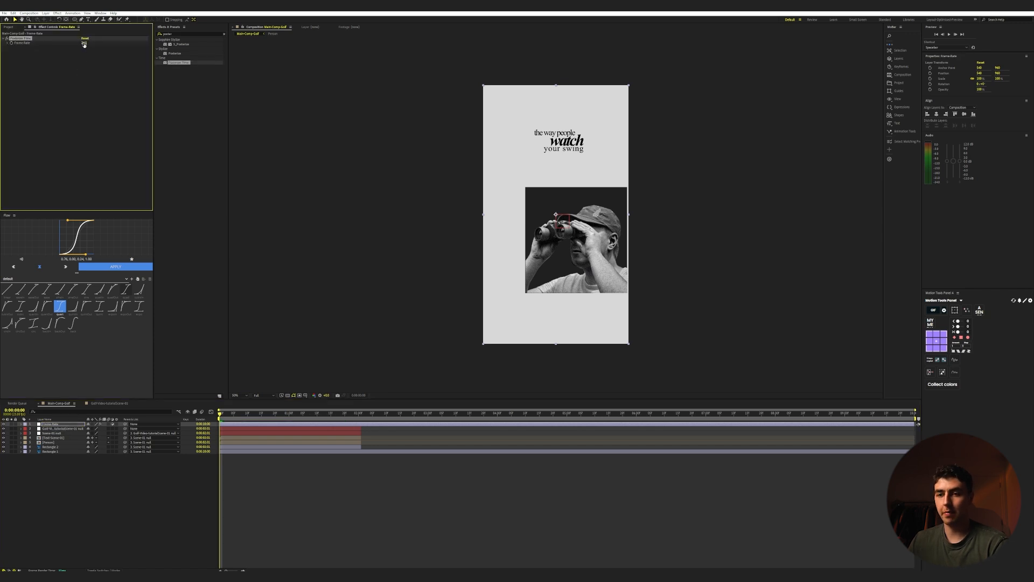
- Draw a rectangle shape about 760 × 790 px over the photo's dark backdrop and place its layer below the Person layer
click(57, 442)
click(75, 20)
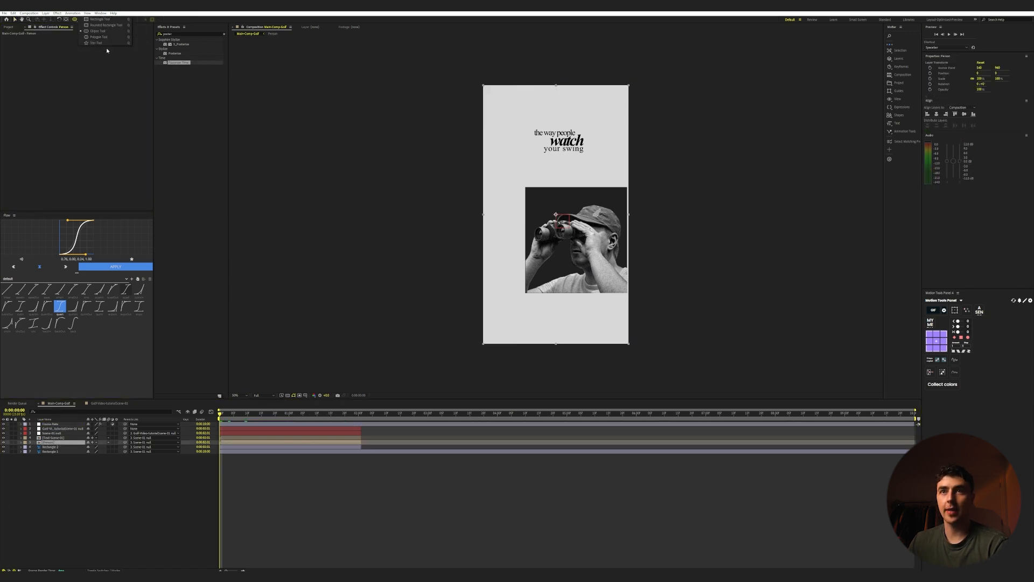
click(104, 512)
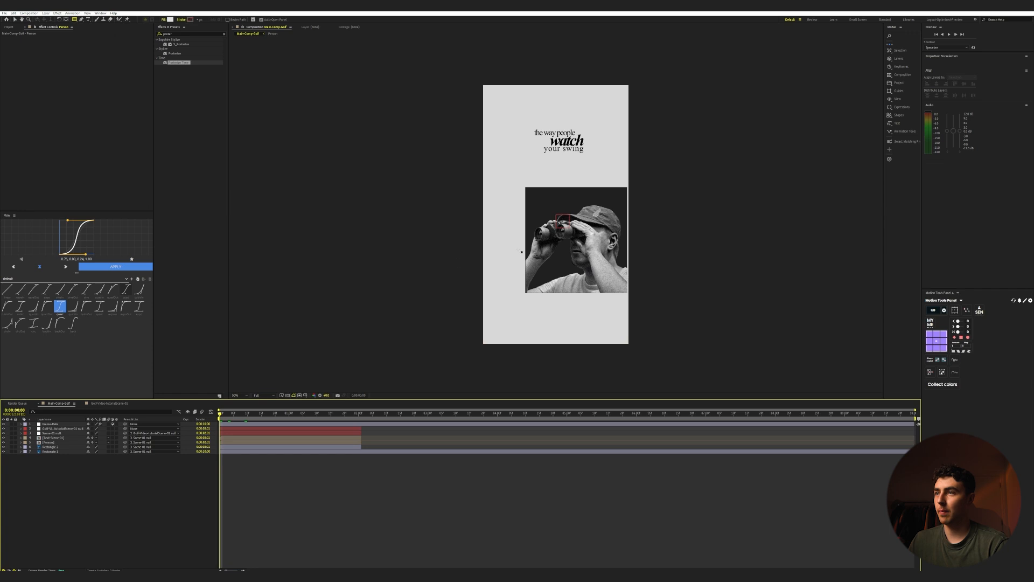
scroll(553, 250, up, 2)
drag(501, 124, 704, 337)
click(58, 425)
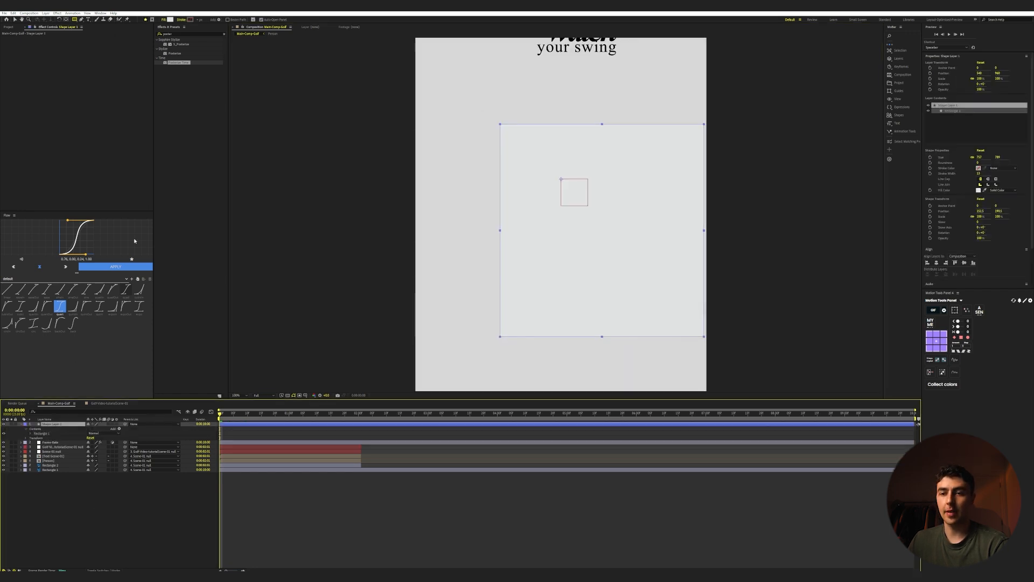
drag(54, 428, 54, 465)
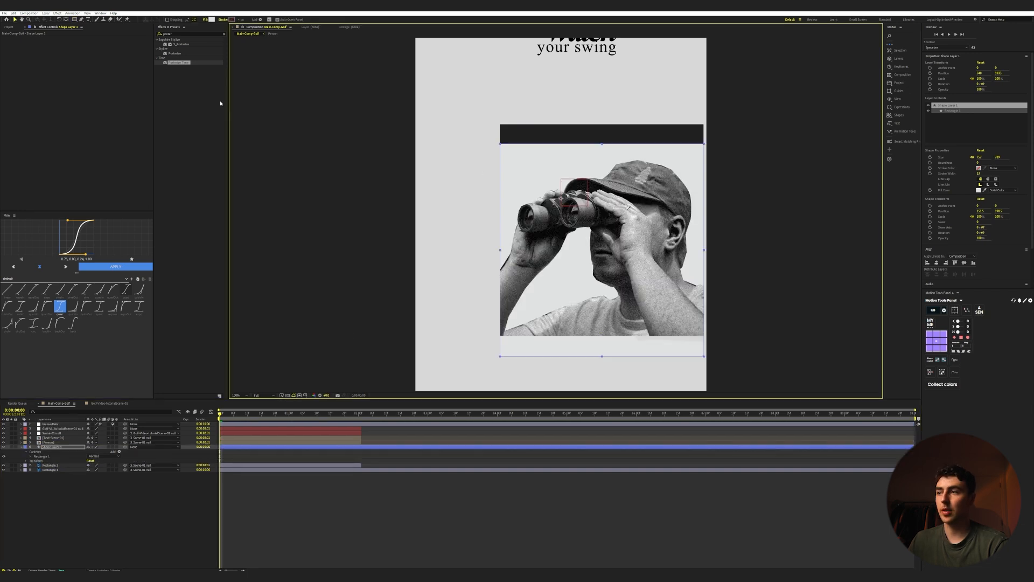
- Set the new rectangle's fill to the dark colour sampled from the original backdrop
click(212, 20)
click(648, 282)
click(610, 132)
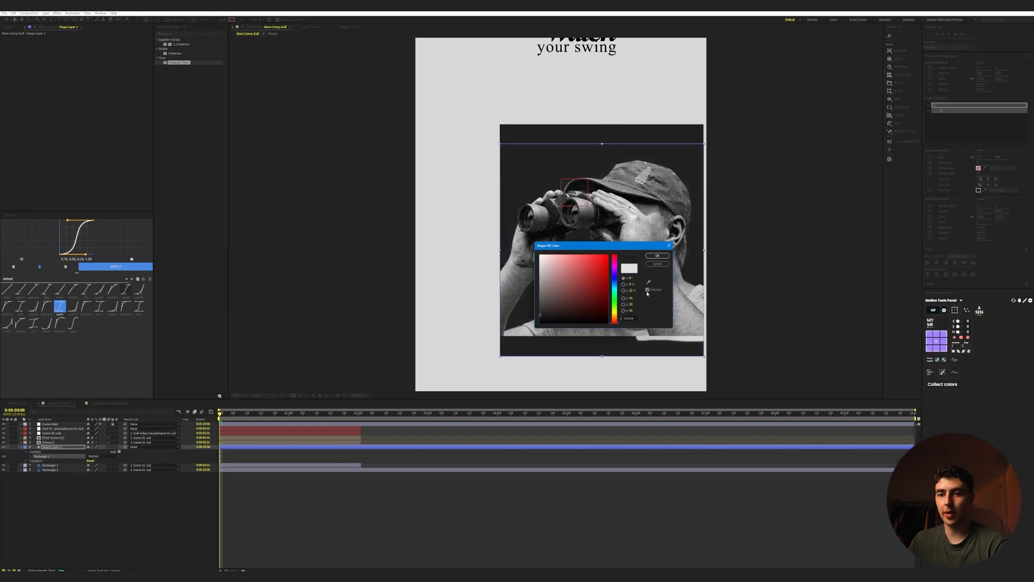
click(657, 256)
- Delete the original dark backdrop layer and move the new rectangle up into its place behind the man
key(Delete)
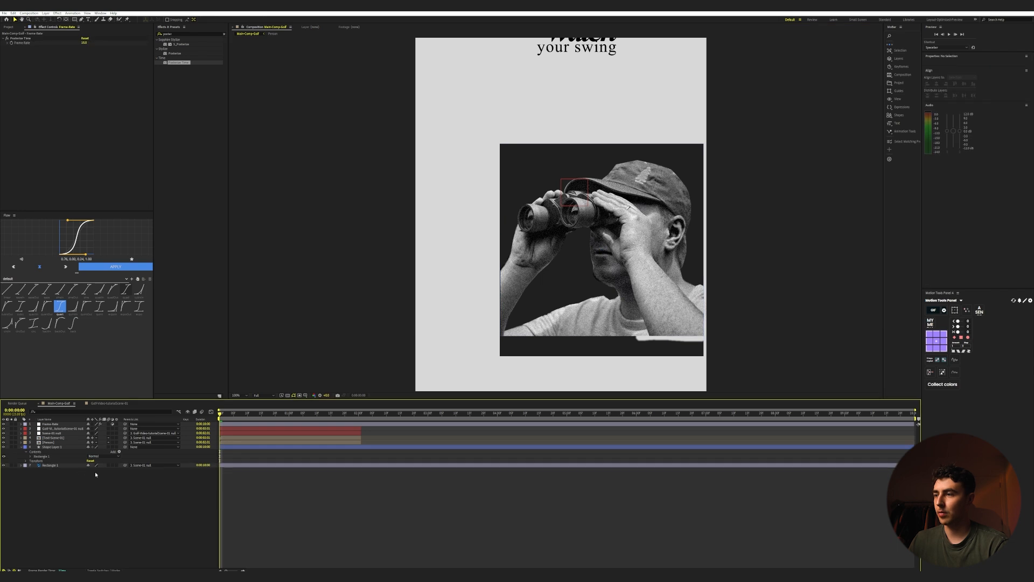
click(583, 345)
drag(676, 162, 676, 142)
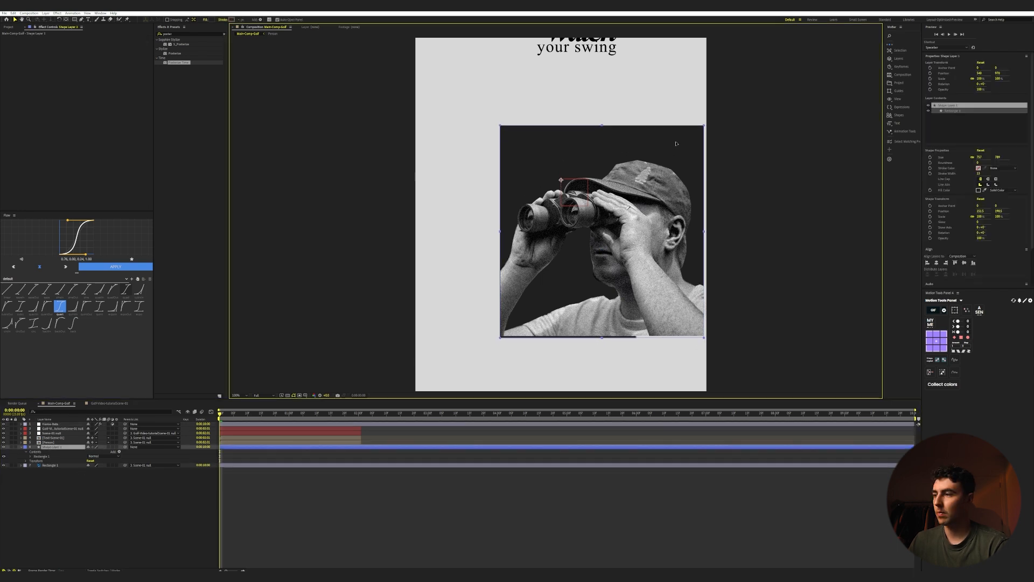
drag(676, 143, 676, 142)
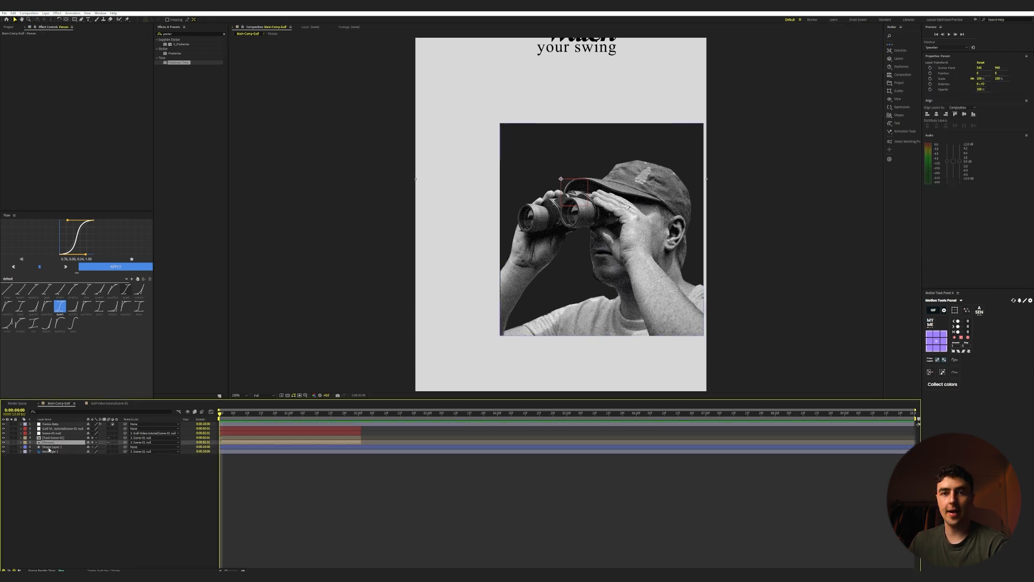
- Hide the Person and headline text layers to isolate the dark rectangle
click(49, 447)
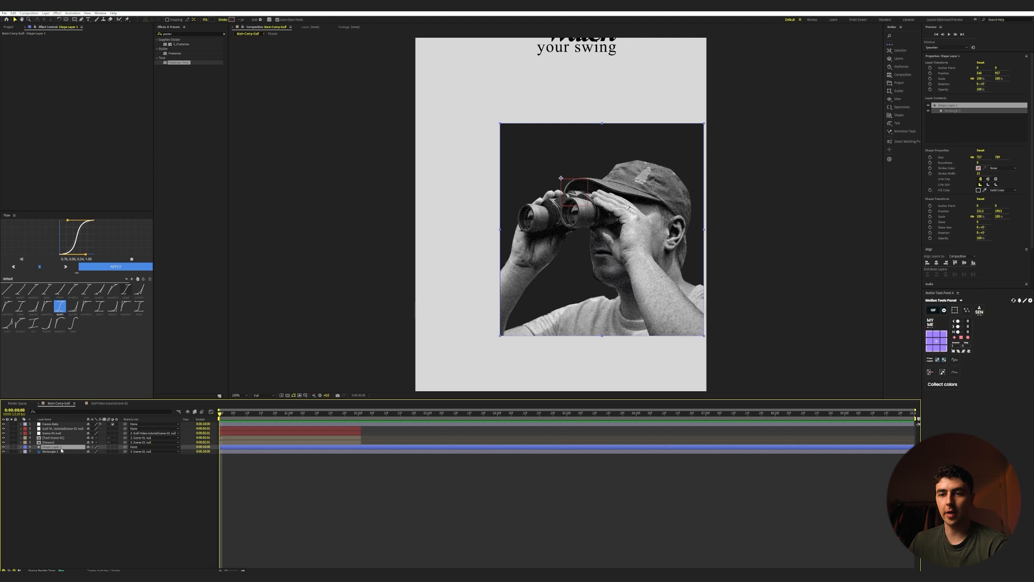
click(46, 443)
click(4, 443)
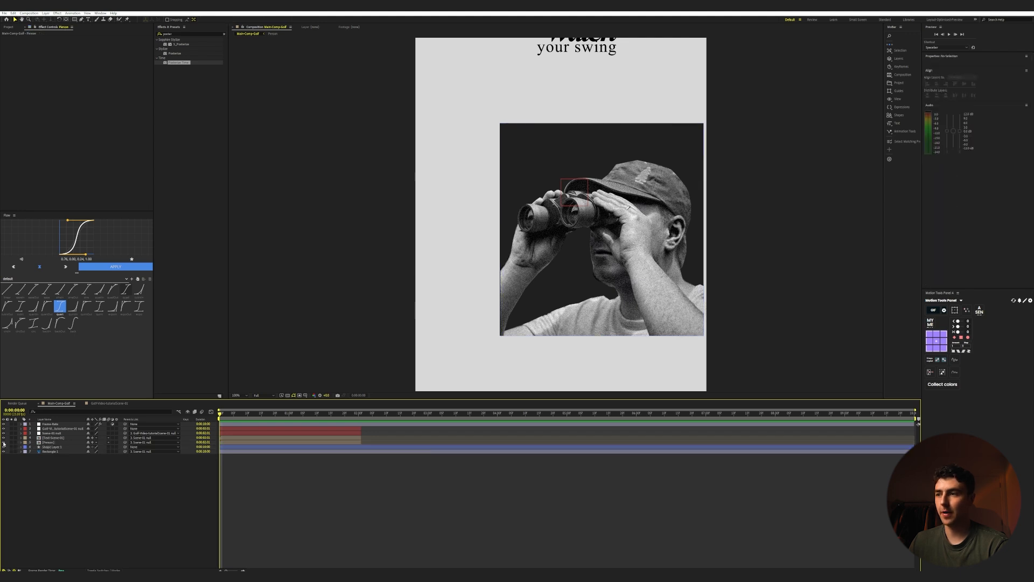
click(4, 442)
- Center the dark rectangle's anchor point, and move it to the shape's bottom-right corner
click(50, 447)
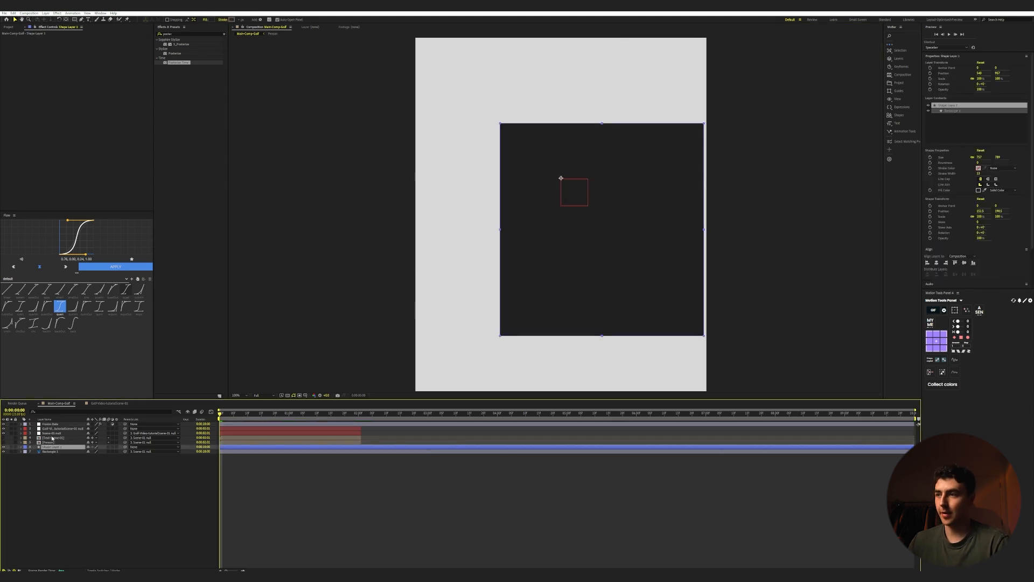
key(ctrl+alt+Home)
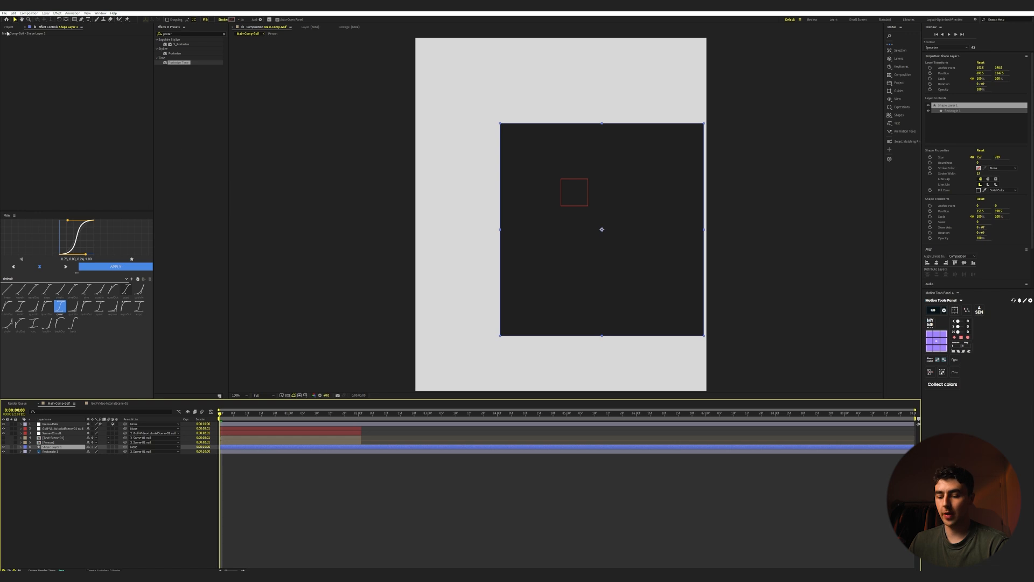
click(67, 21)
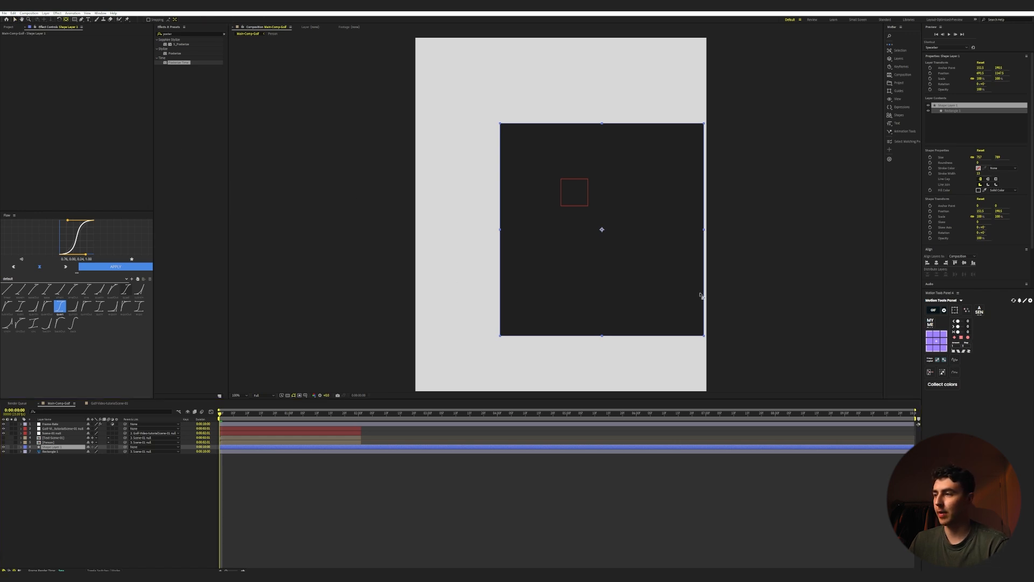
drag(602, 229, 704, 335)
key(Return)
click(49, 451)
click(46, 448)
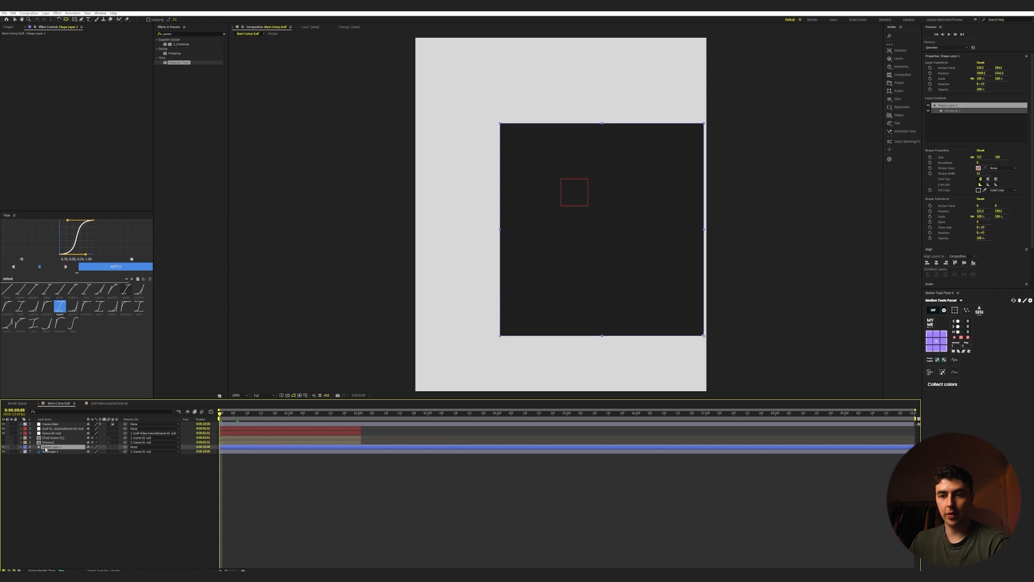
- Convert the dark rectangle's path to a Bezier path and add a Path keyframe at the first frame
click(21, 448)
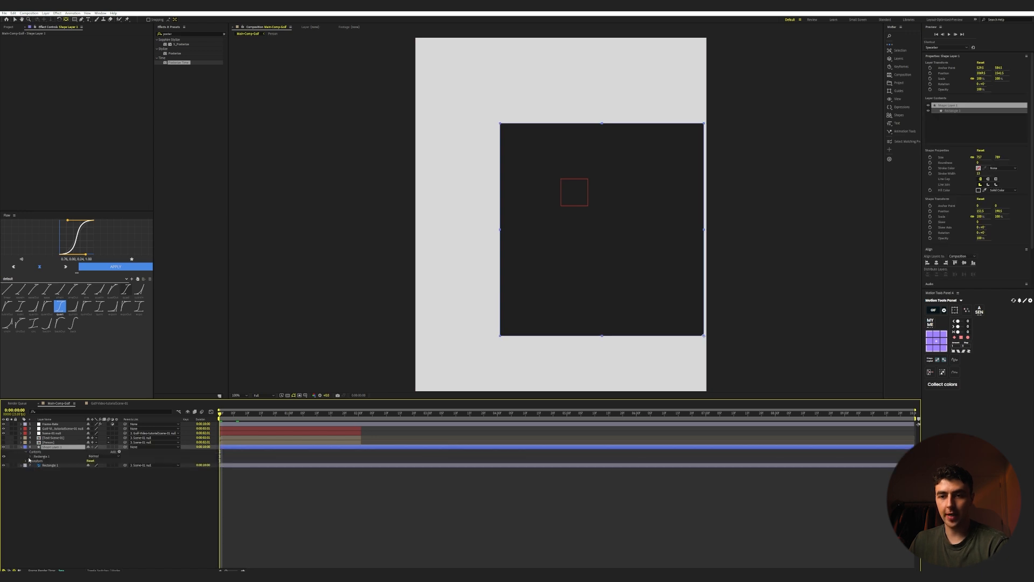
click(30, 457)
click(46, 461)
click(35, 461)
right_click(54, 462)
key(Escape)
right_click(55, 464)
click(63, 481)
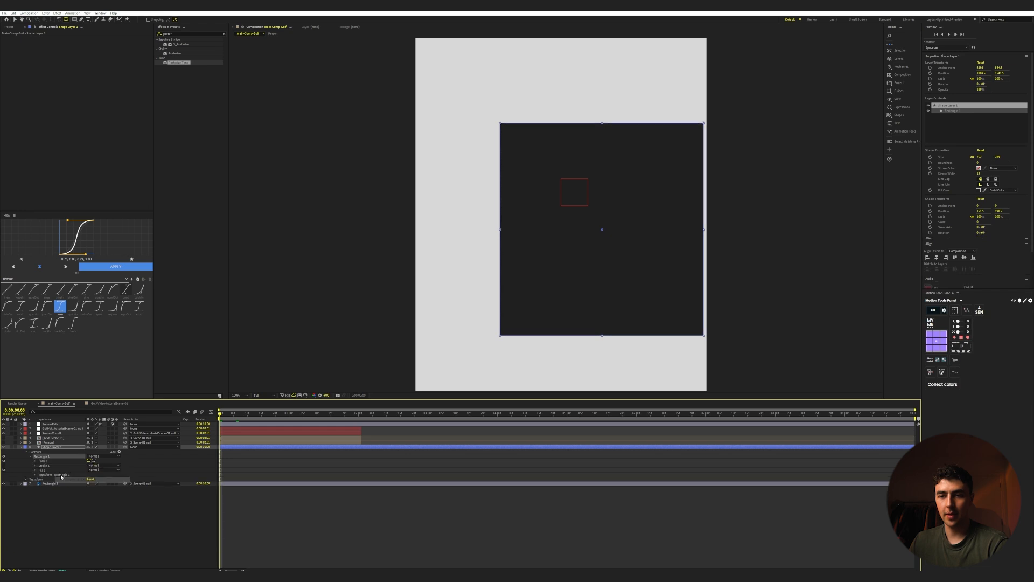
click(44, 466)
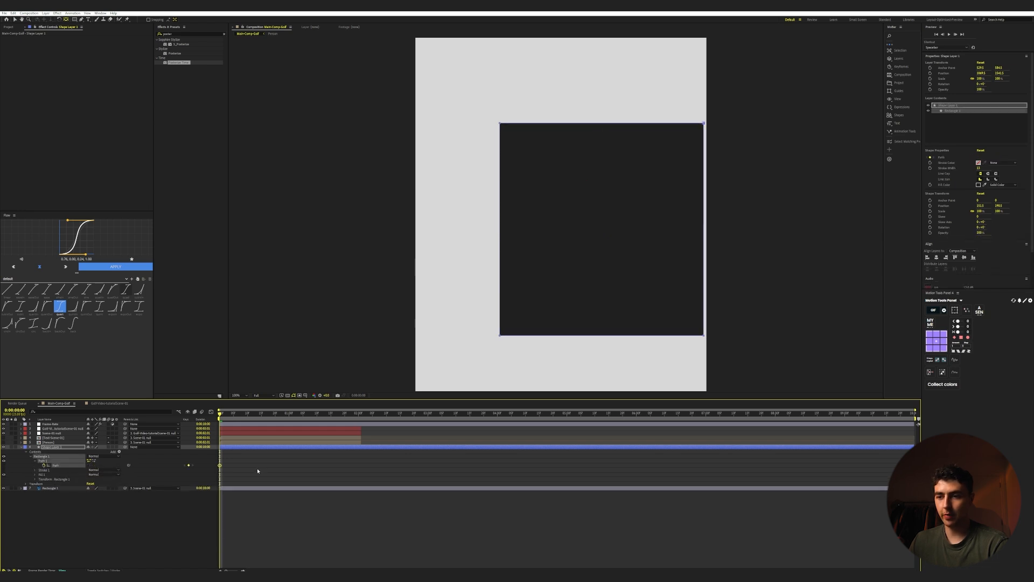
- Move the rectangle's Path keyframe to frame 18, and collapse its top edge onto the bottom edge at the first frame
drag(220, 465, 273, 466)
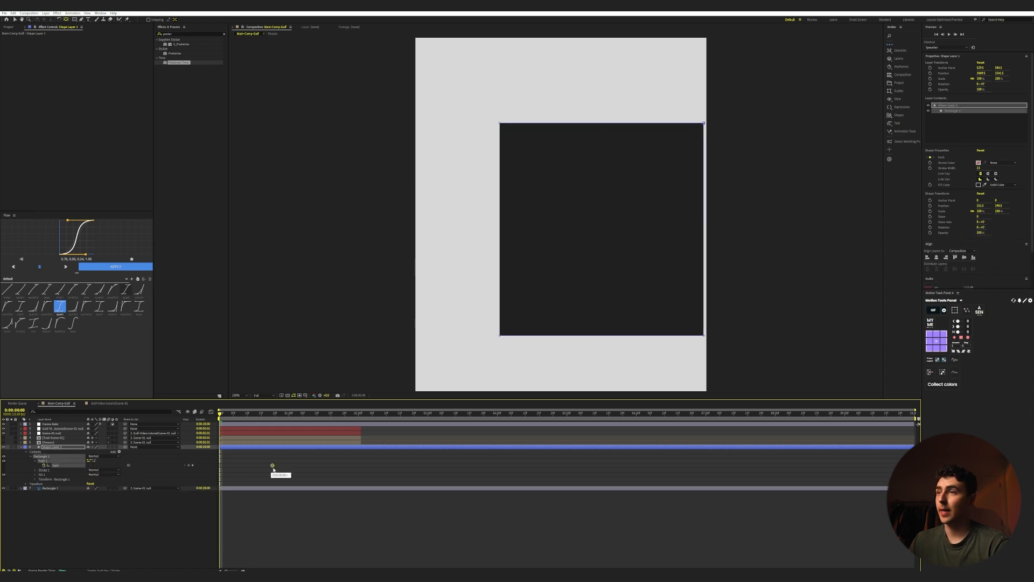
click(496, 114)
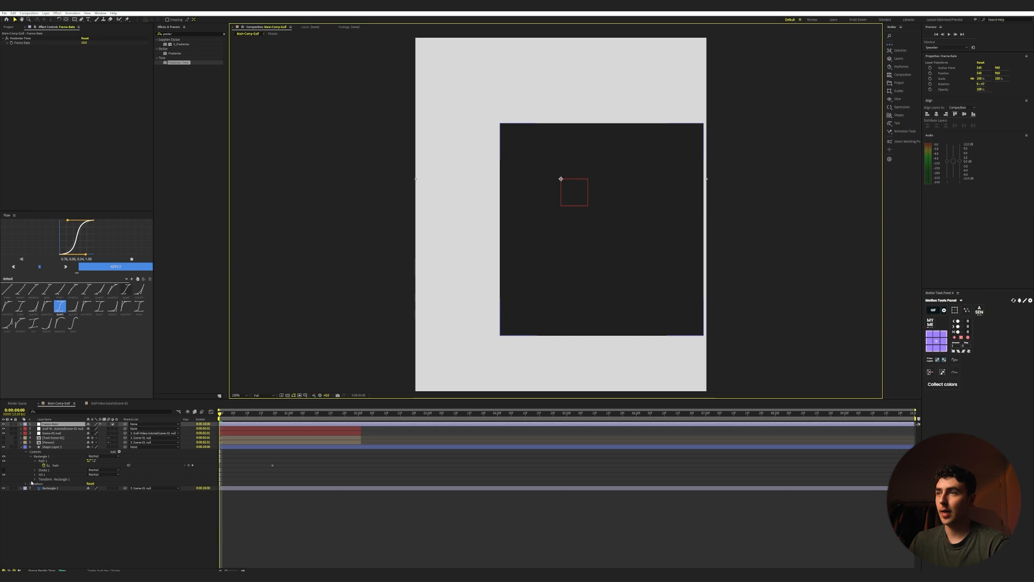
click(55, 465)
drag(702, 123, 721, 337)
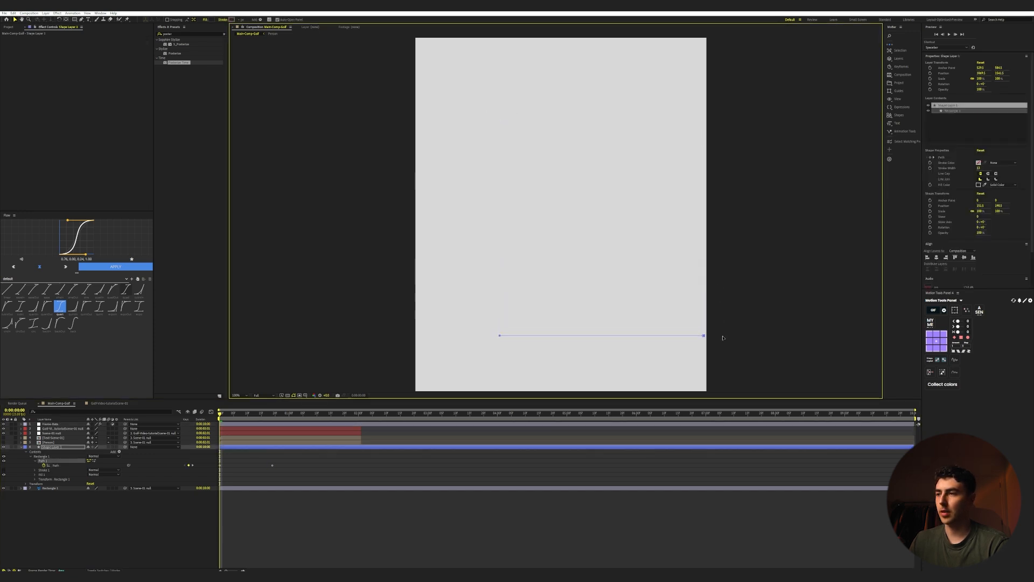
key(space)
key(space)
- Apply the 0.76, 0.00, 0.24, 1.00 Flow ease to both Path keyframes and preview the motion
drag(292, 459, 172, 485)
click(117, 267)
key(Home)
key(space)
- Keyframe the rectangle's Scale at frame 18, and set it to 0% at the first frame
click(273, 413)
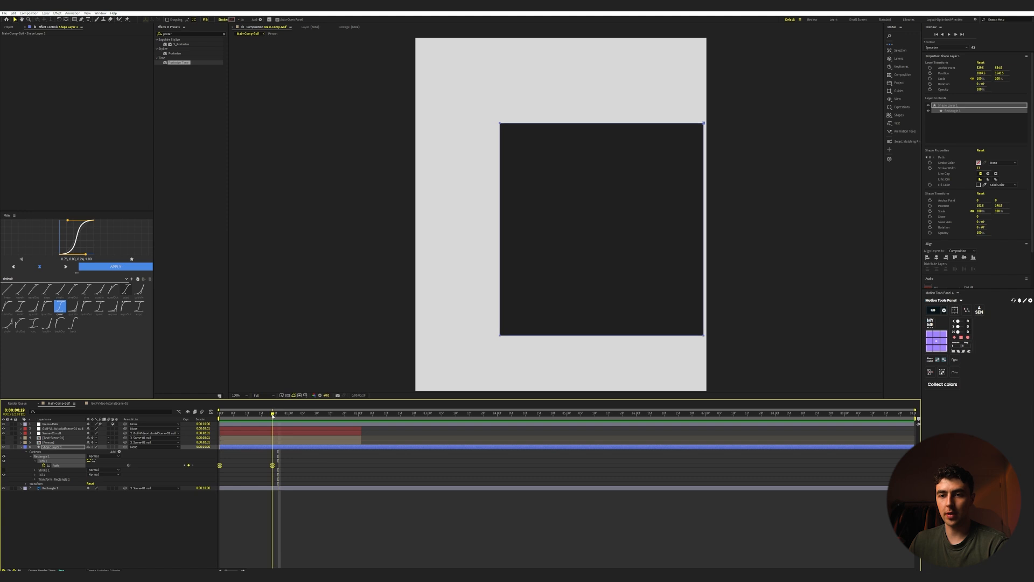
key(s)
click(34, 451)
key(u)
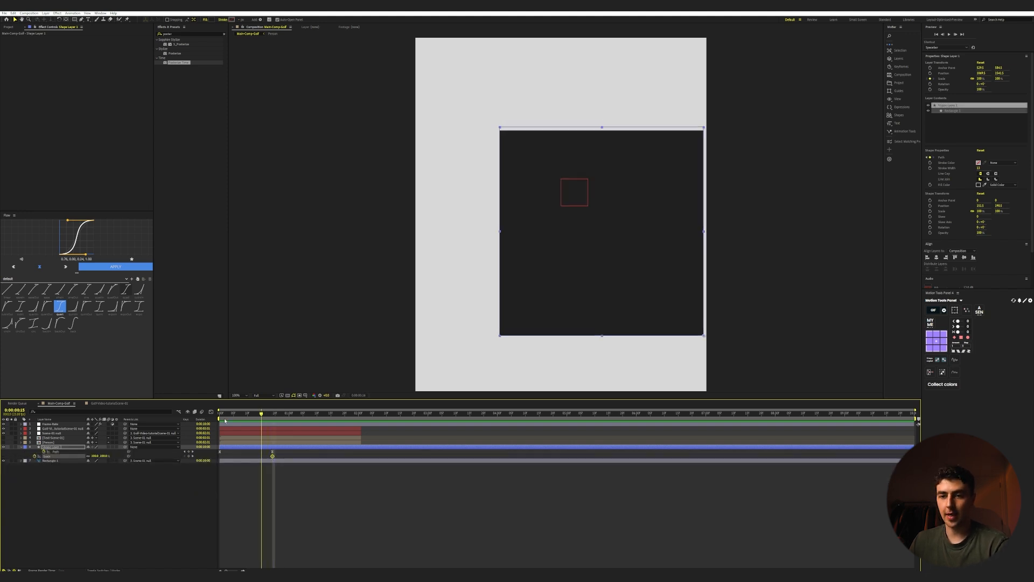
key(Home)
click(104, 456)
text(0)
key(Return)
- Apply the Flow ease to the rectangle's Scale keyframes and preview the growth from the corner
click(115, 272)
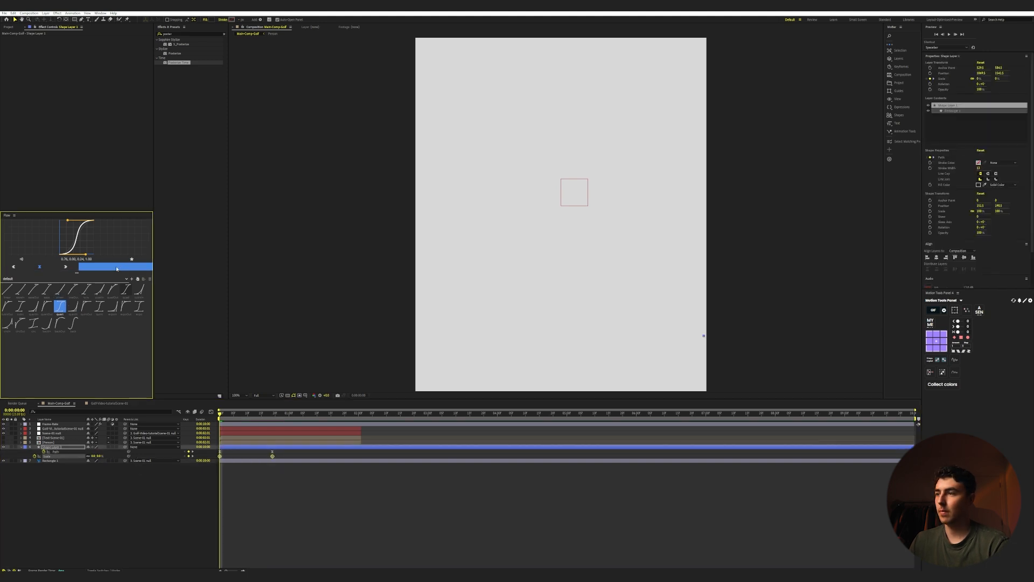
key(space)
key(space)
key(Home)
key(space)
key(space)
- Keyframe the rectangle's Position at frame 18, and shift its first-frame position just beyond the canvas's right edge
drag(267, 414, 272, 414)
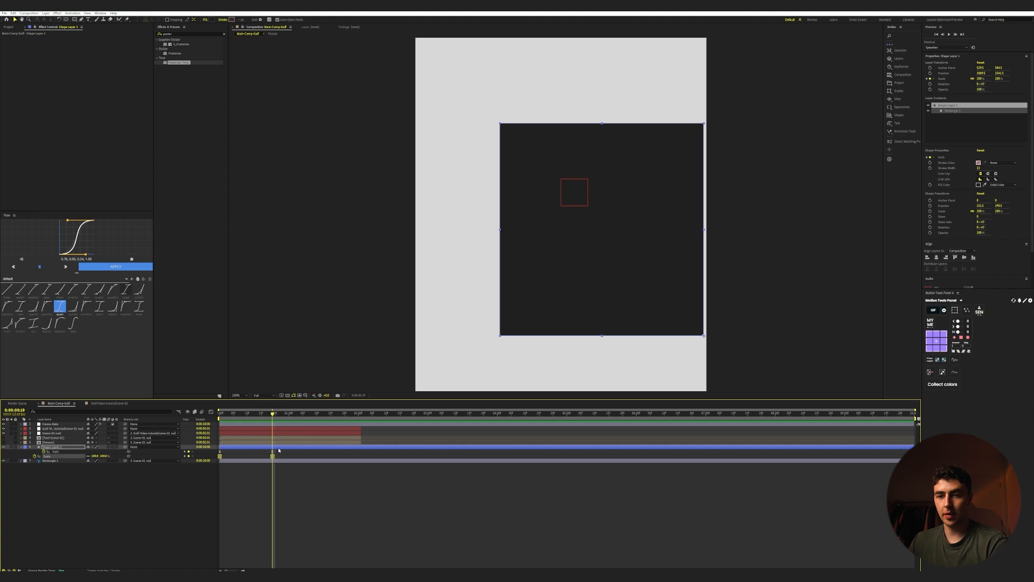
key(p)
click(35, 451)
key(u)
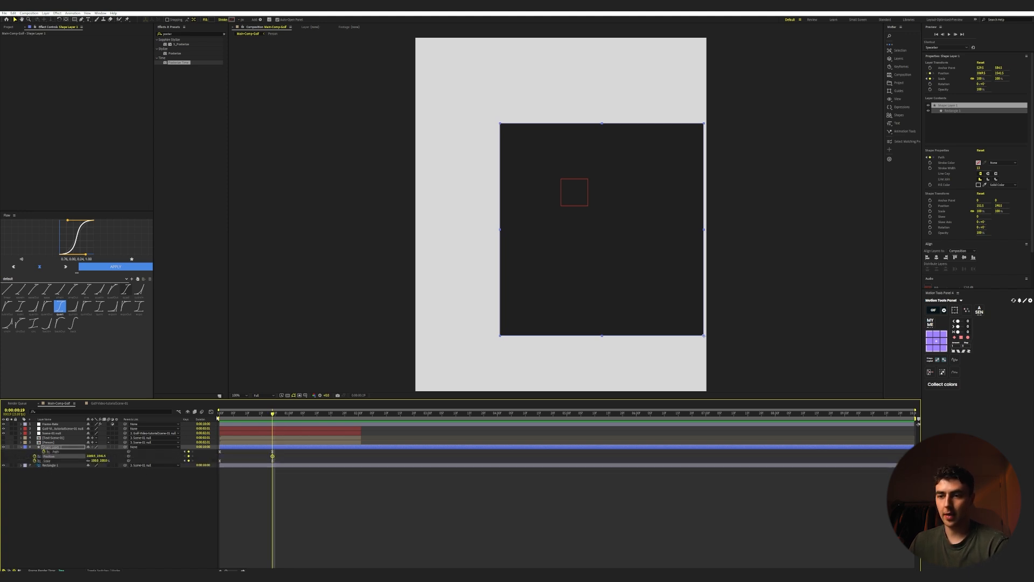
key(Home)
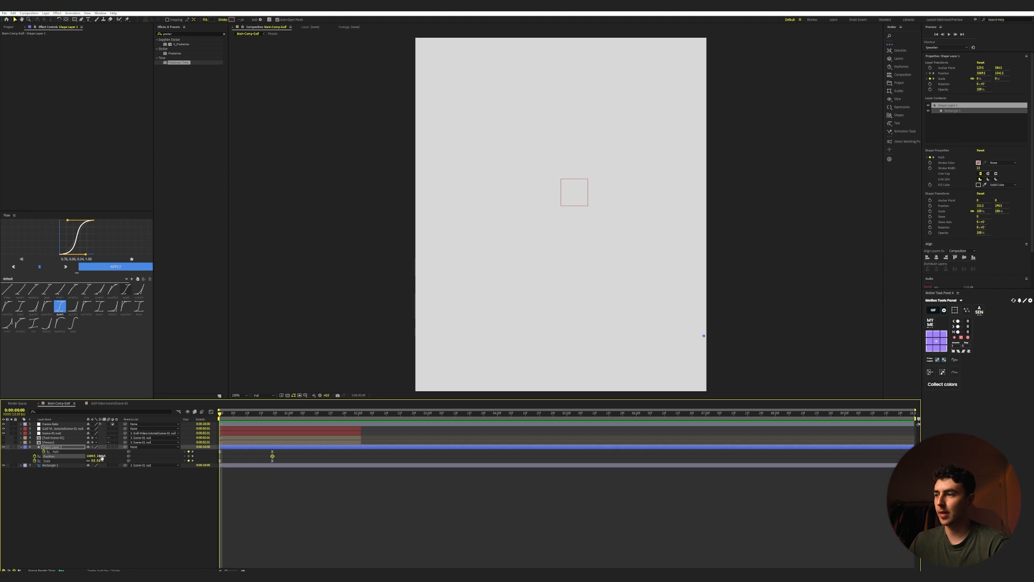
drag(704, 336, 705, 335)
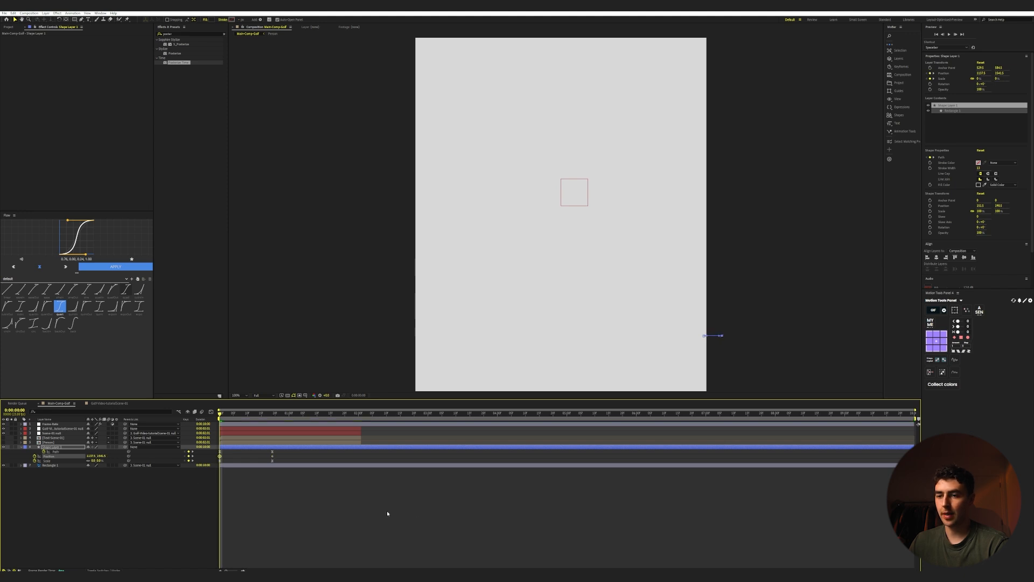
- Apply the Flow ease to the rectangle's two Position keyframes and play the animation
drag(278, 459, 210, 454)
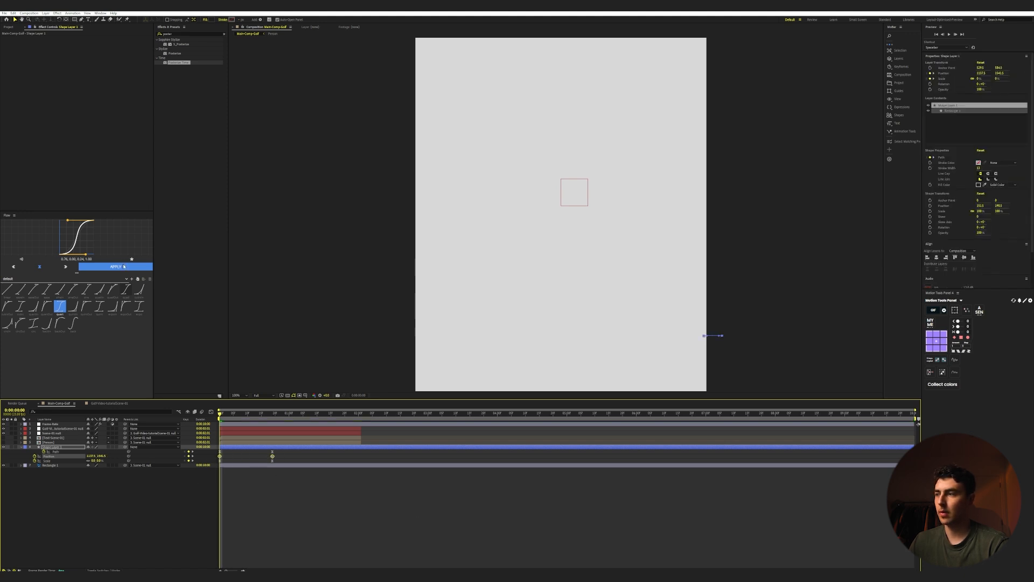
click(122, 266)
key(space)
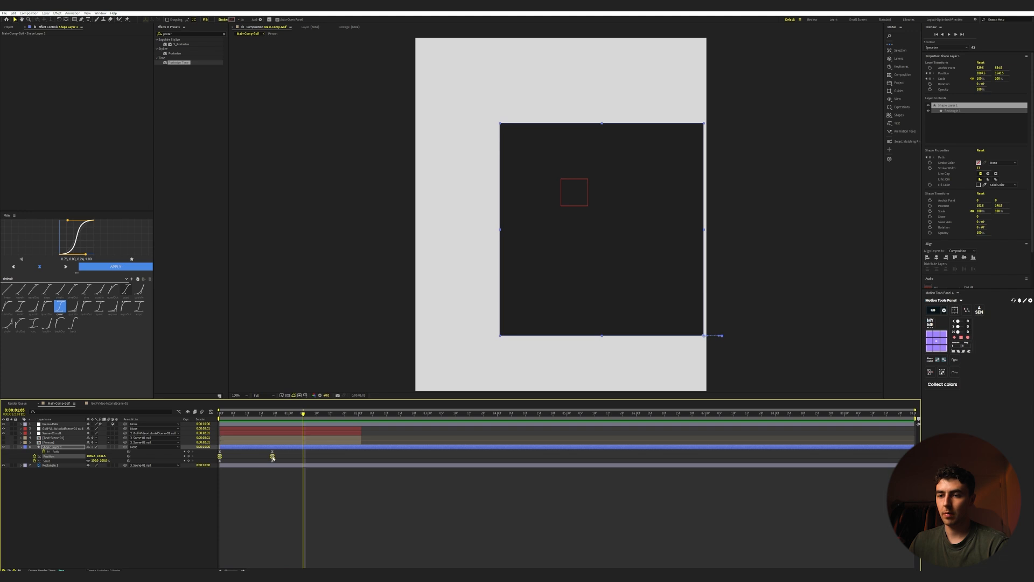
- Delay the rectangle's last Position keyframe to about 0:00:01:01 and preview the slide-in with the whole frame in view
click(274, 459)
drag(273, 457, 291, 456)
drag(285, 414, 189, 427)
key(space)
key(space)
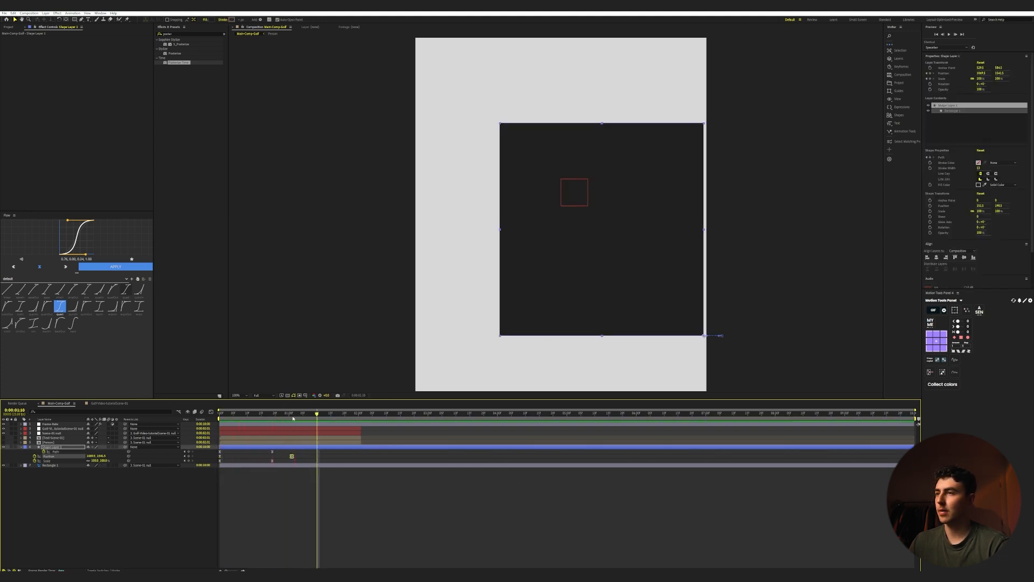
key(space)
key(comma)
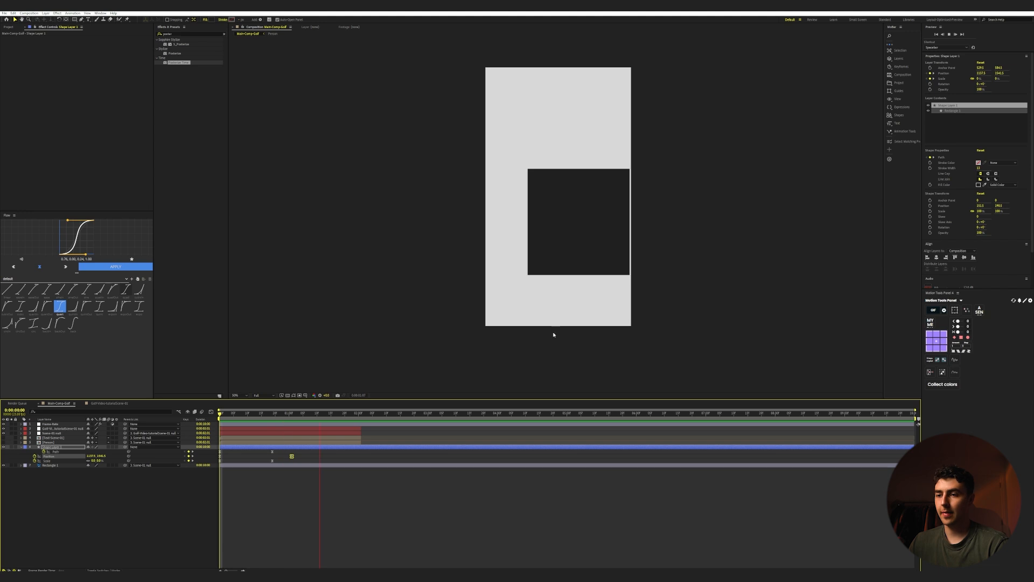
key(space)
- Show the Person layer again and parent it to Shape Layer 1 at 0:00:01:01, checking the combined motion
drag(280, 414, 204, 423)
click(49, 442)
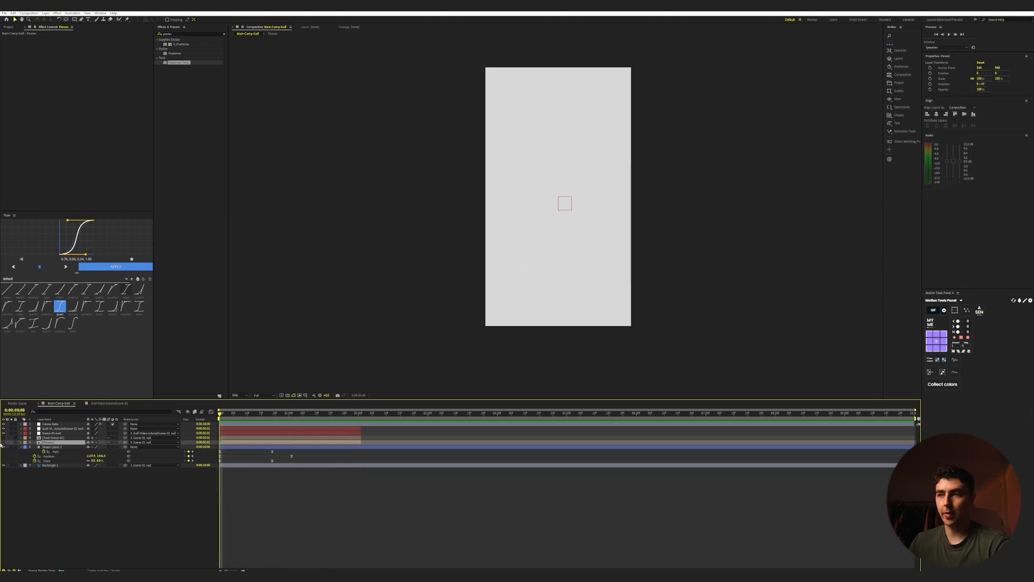
click(3, 442)
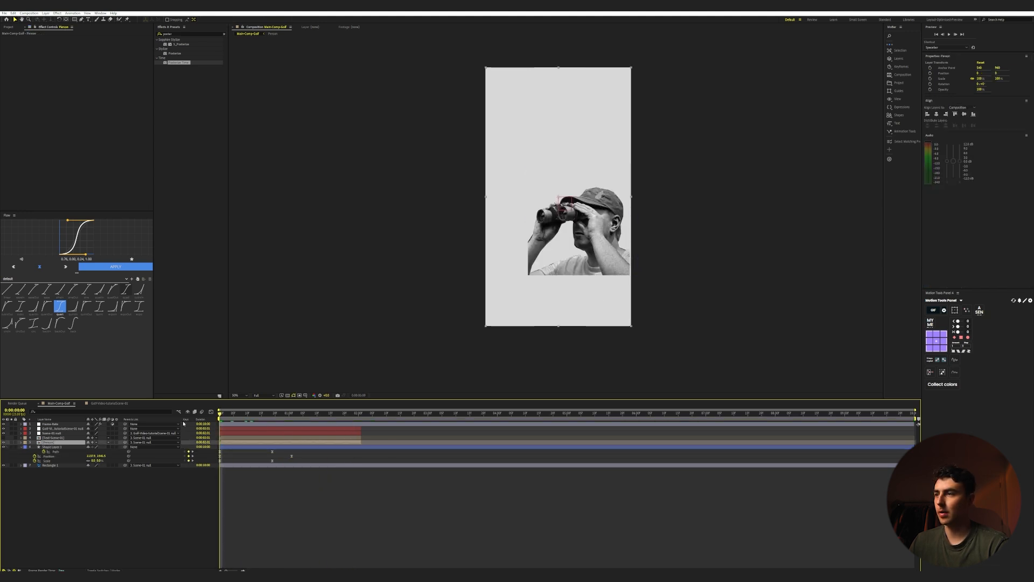
click(291, 414)
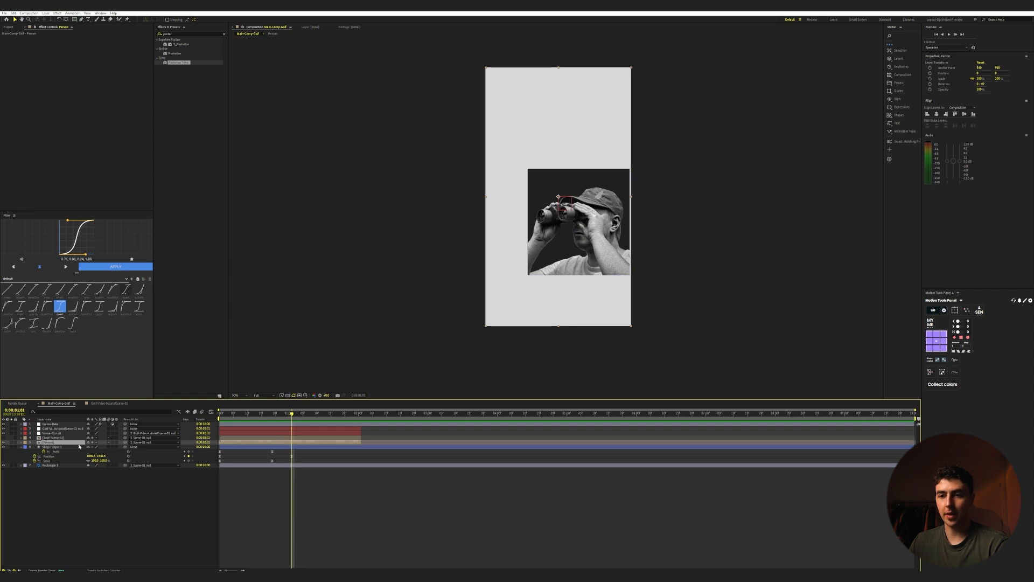
drag(125, 442, 59, 447)
key(Home)
key(space)
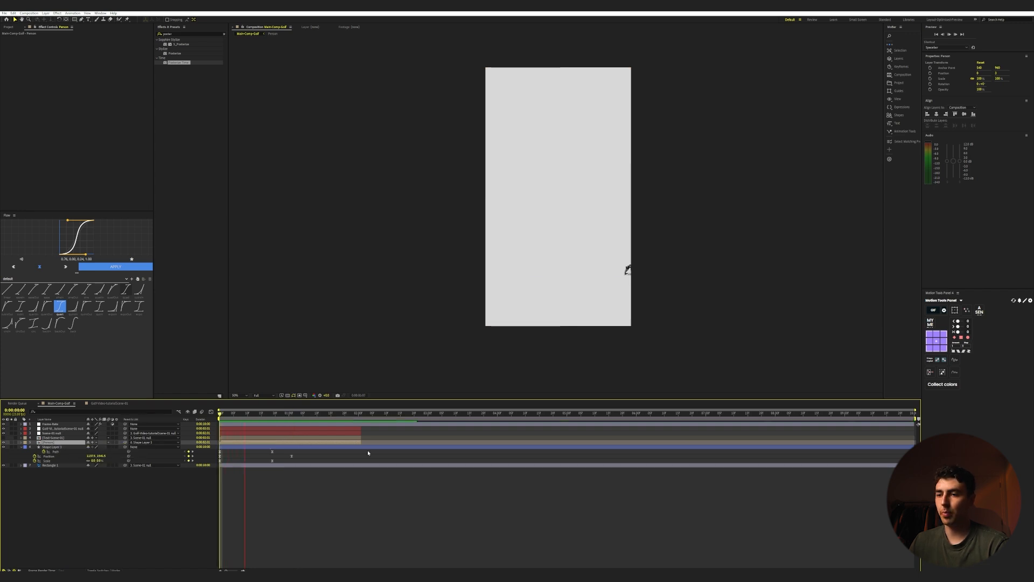
key(space)
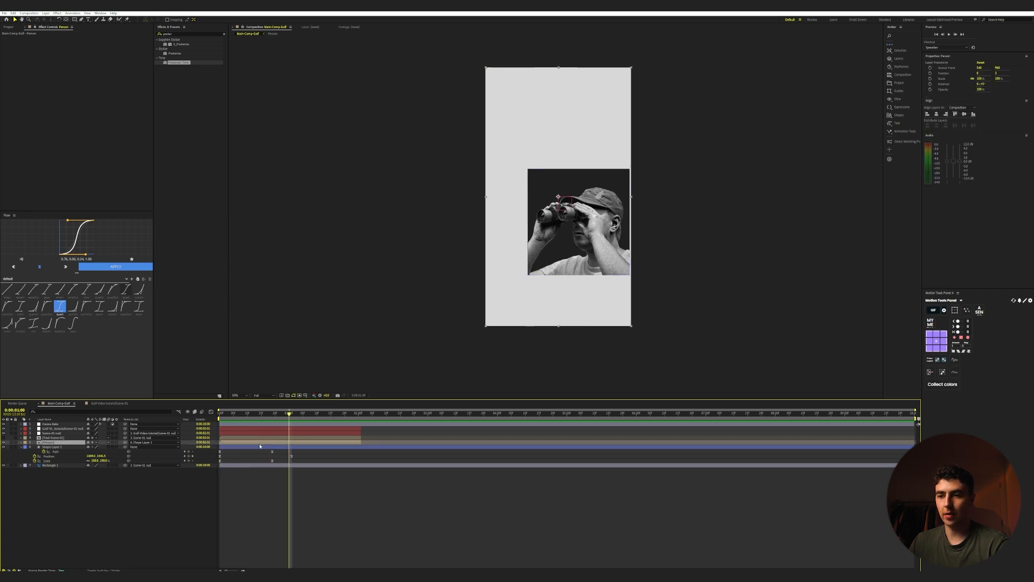
- In the Person precomp, keyframe the Arms layer's Position to rise from a lower start to its original place just after one second
double_click(259, 443)
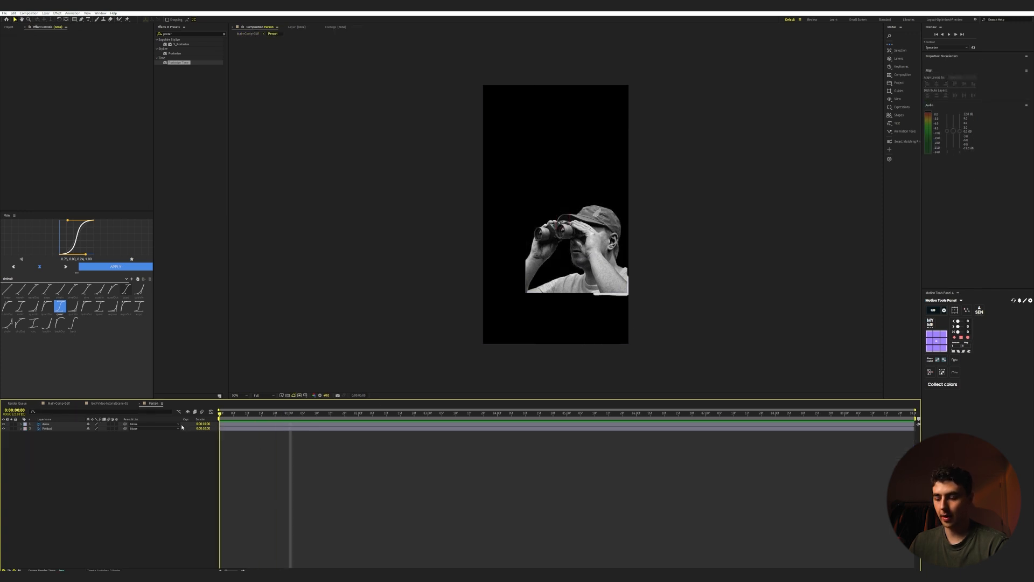
click(47, 425)
key(p)
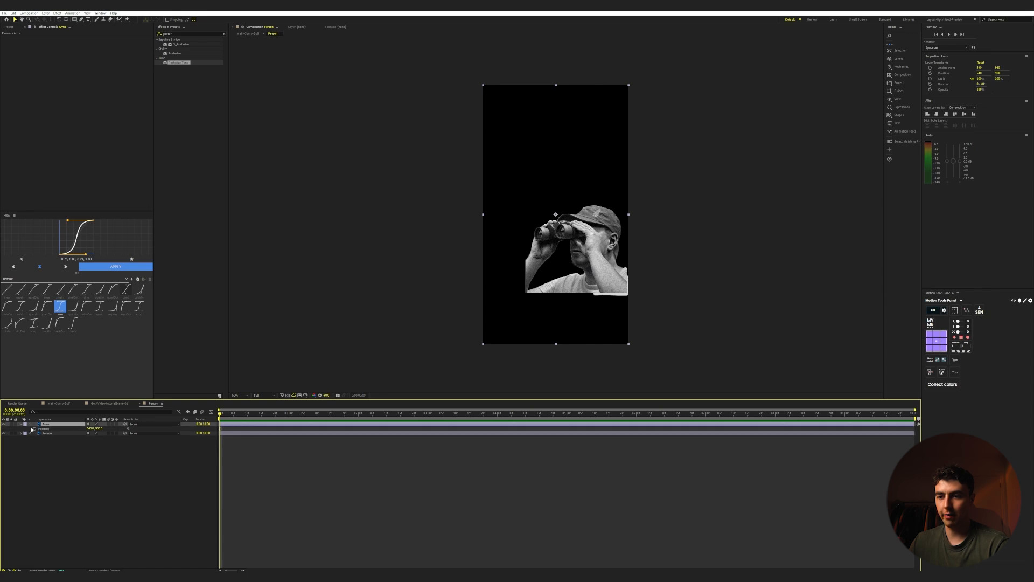
click(34, 429)
drag(220, 428, 306, 428)
drag(577, 249, 599, 273)
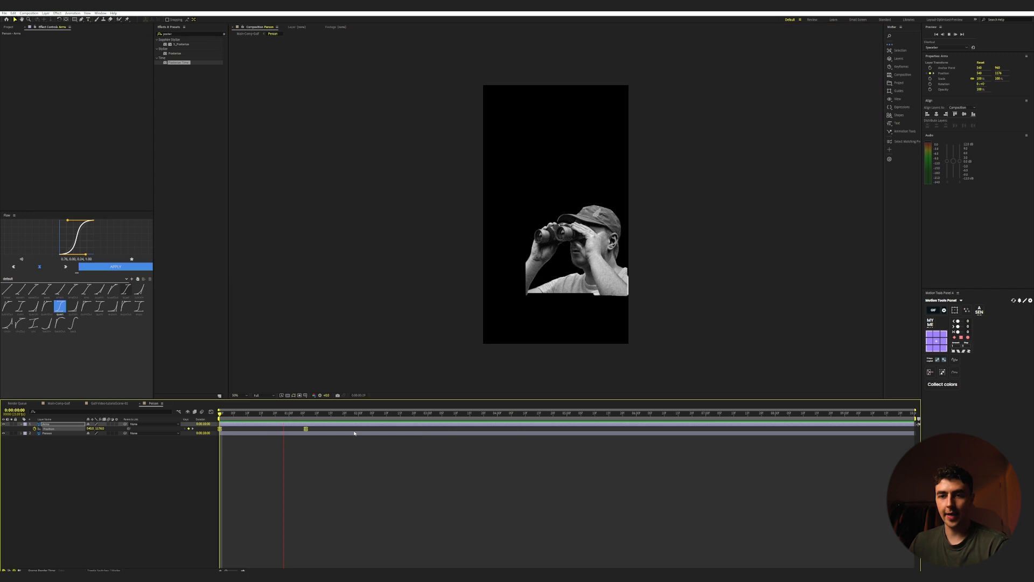
key(space)
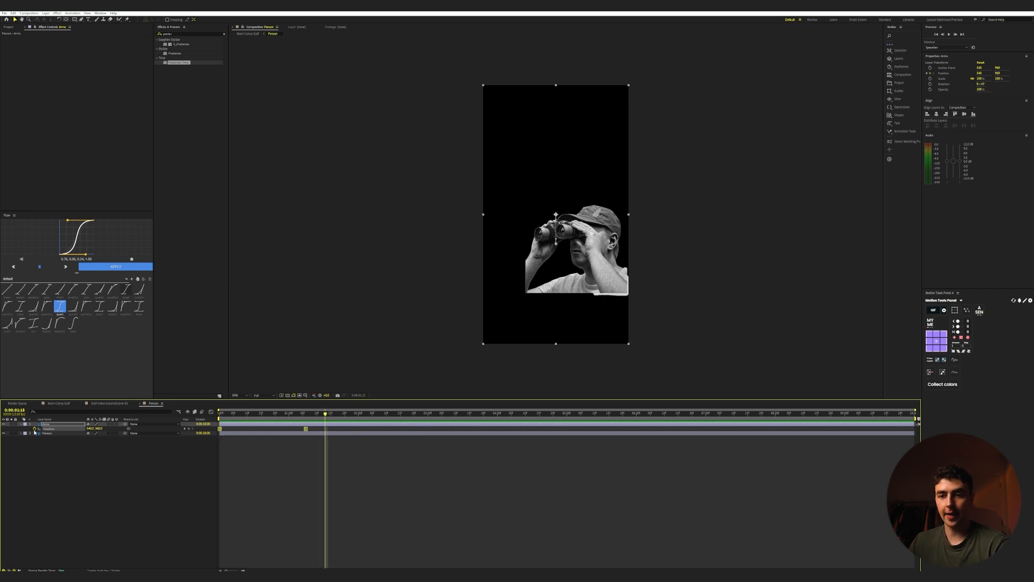
- Add the expression wiggle(2,5) to the Arms layer's Position, and preview the result in Main-Comp-Golf
alt+click(34, 429)
text(wiggle()2,5)
click(92, 518)
key(space)
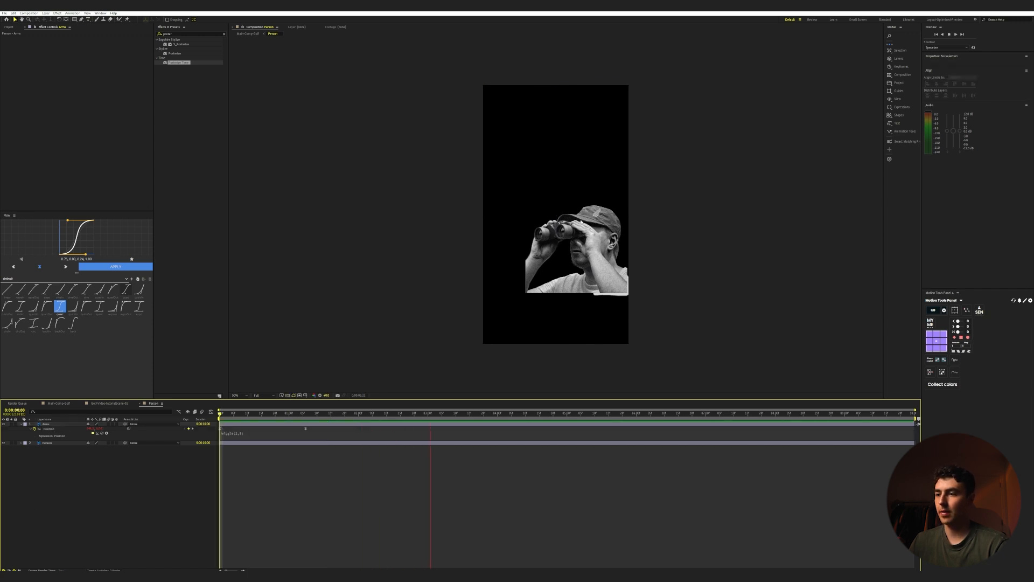
key(space)
click(59, 403)
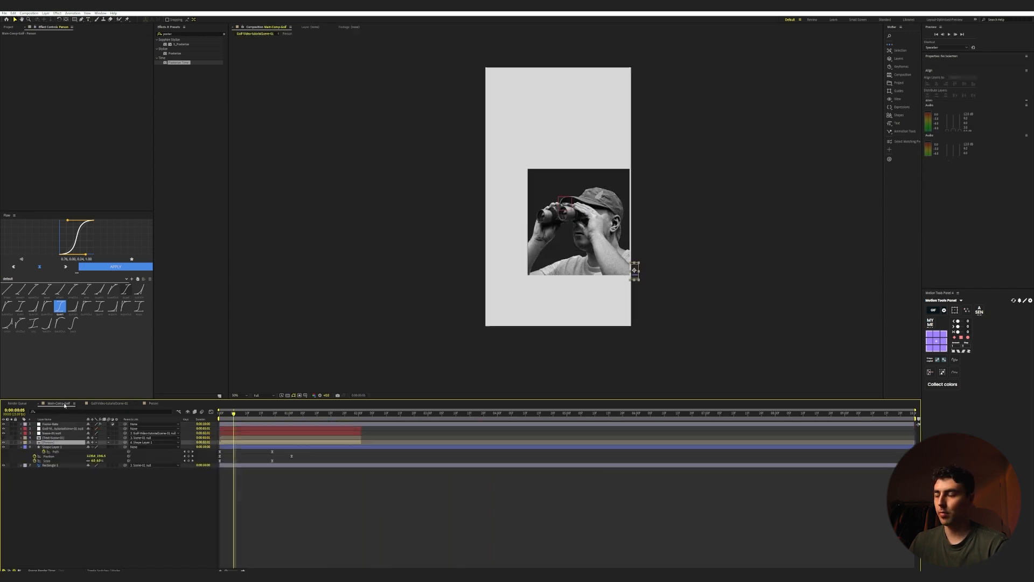
drag(235, 413, 220, 413)
key(space)
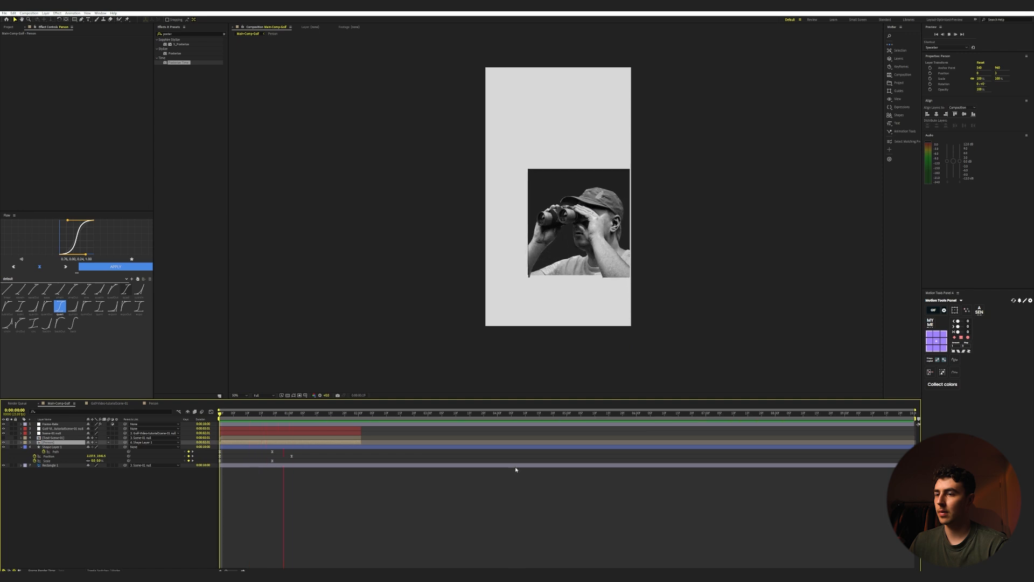
key(space)
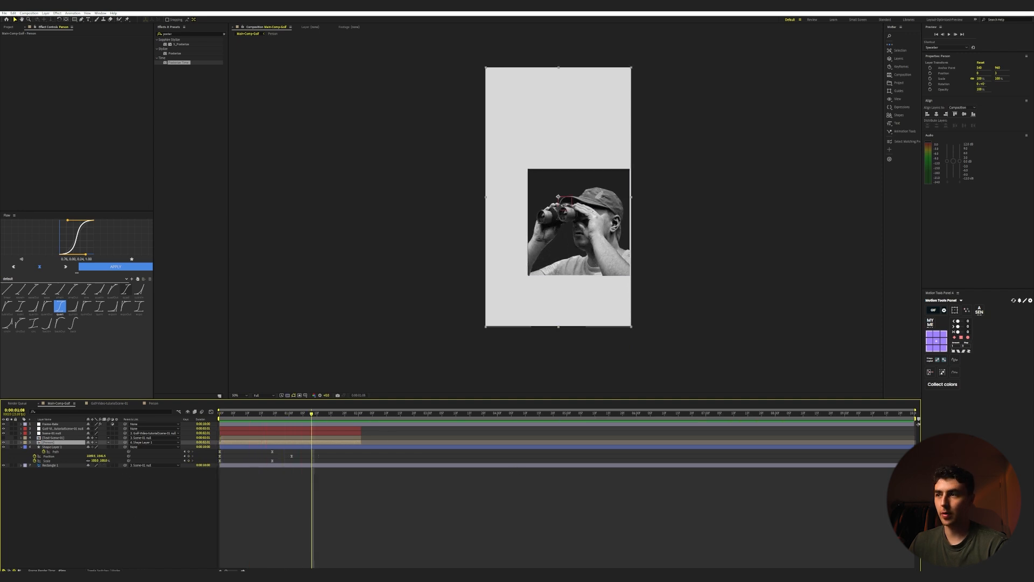
- Set Shape Layer 1 as the Person layer's track matte, keep the rectangle visible, and preview the reveal
key(F4)
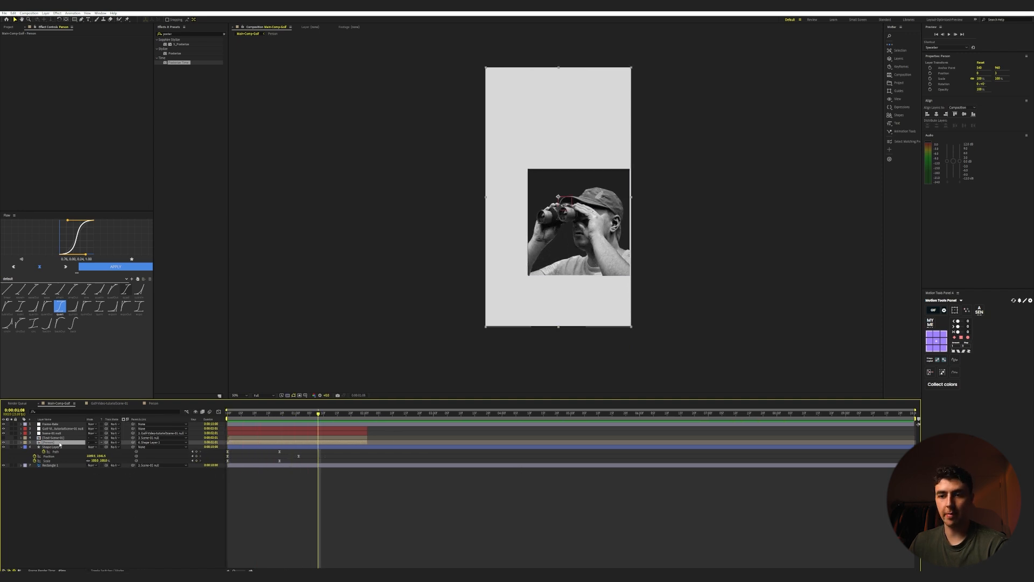
drag(107, 442, 64, 447)
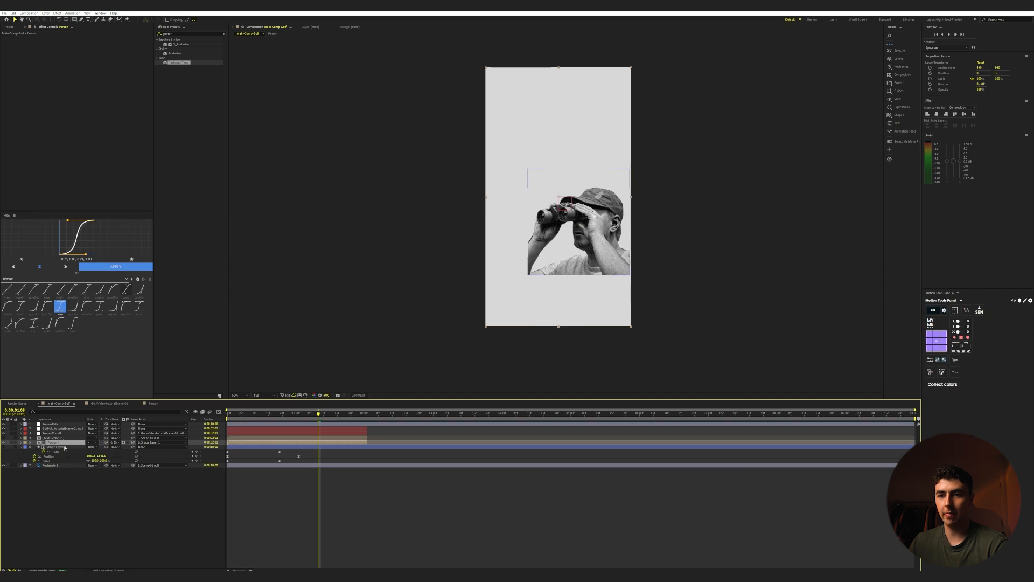
click(4, 447)
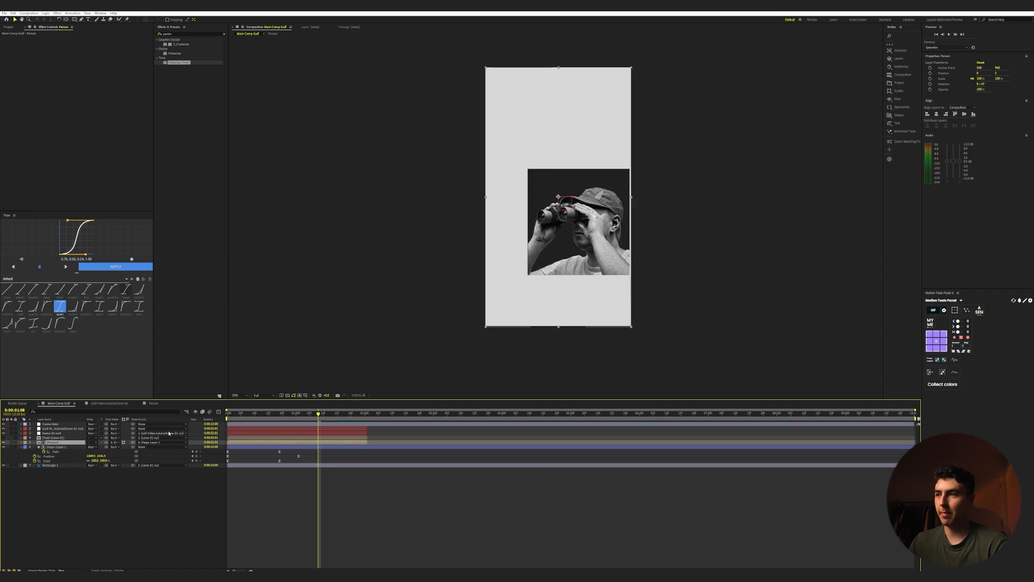
drag(281, 414, 158, 432)
key(space)
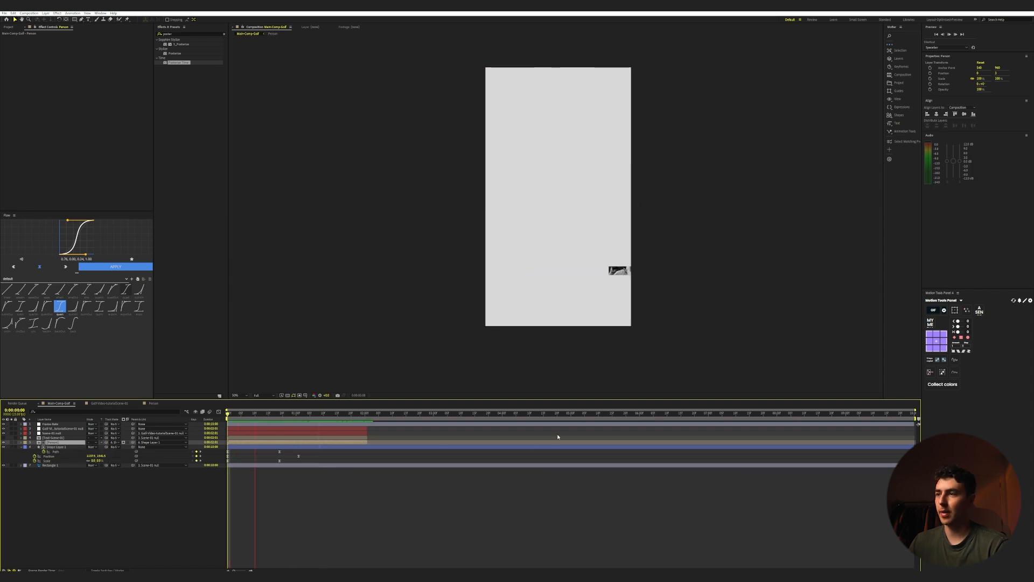
key(space)
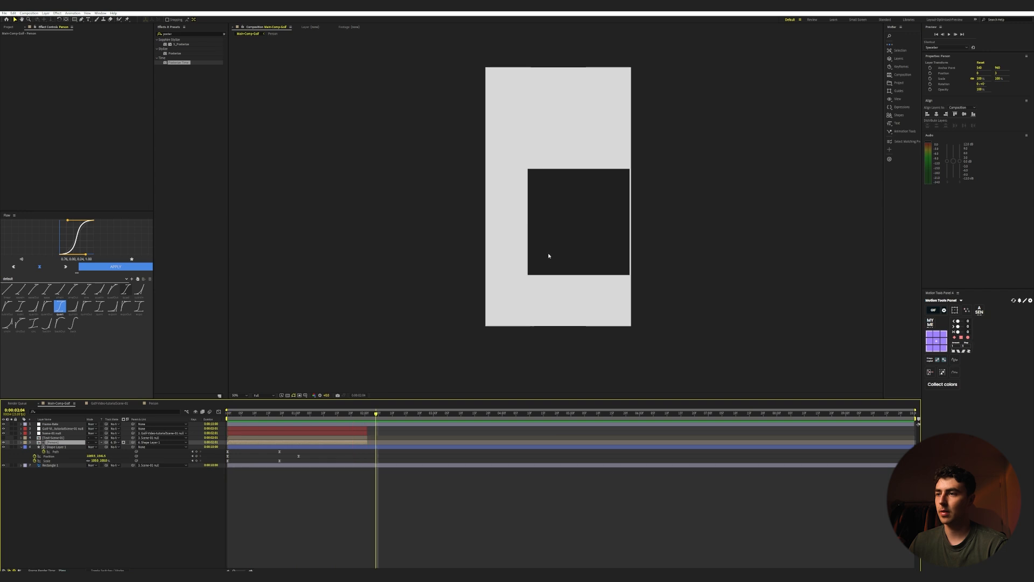
- Extend the Person layer well past two seconds, and play the composition with the ElevenLabs voiceover added above the other layers
drag(366, 411, 312, 413)
key(space)
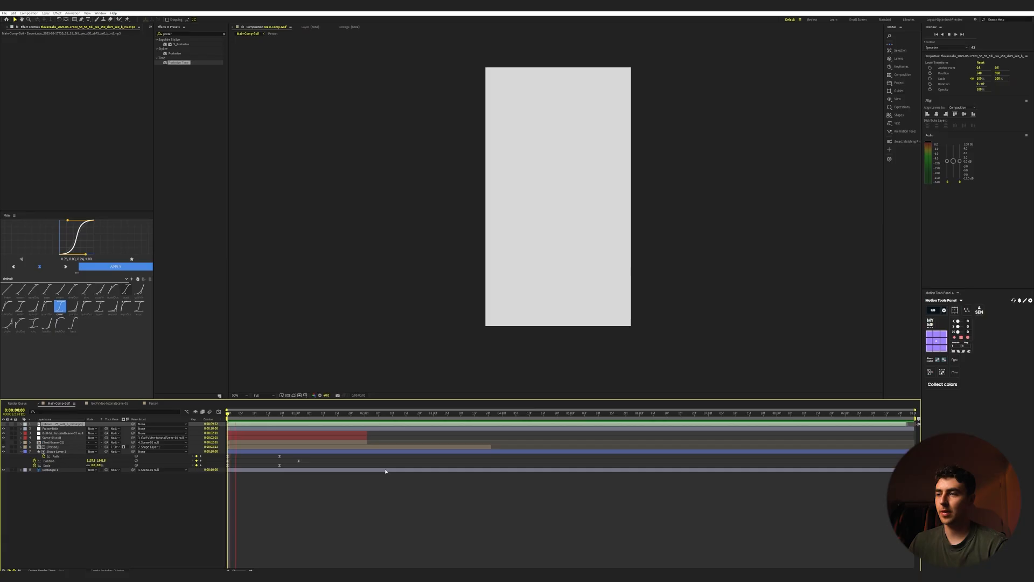
- Show the Text-Scene-01 headline layer at about 0:00:01:02 and create a null for it with Motion Tools
drag(271, 416, 302, 414)
click(52, 442)
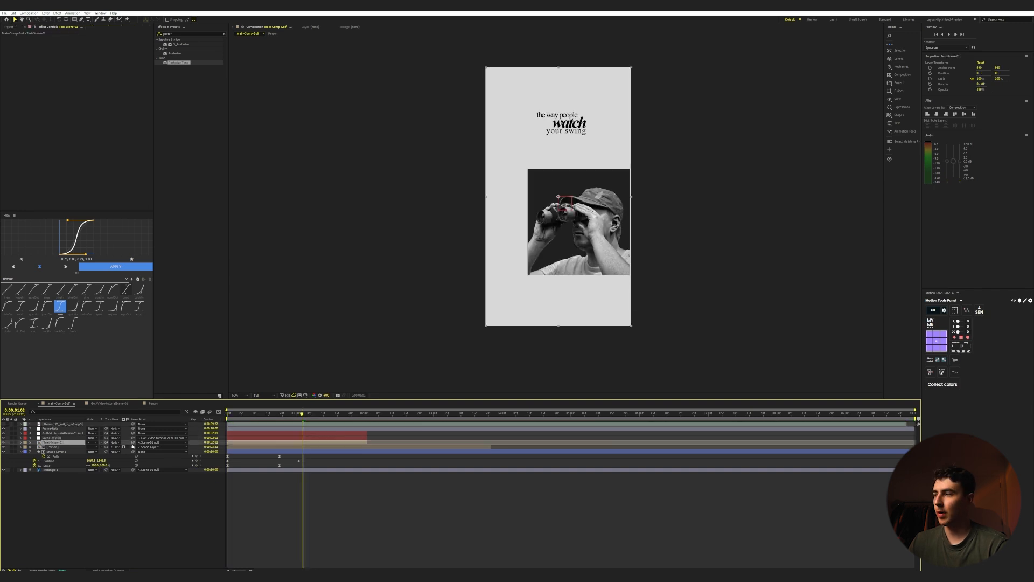
click(942, 371)
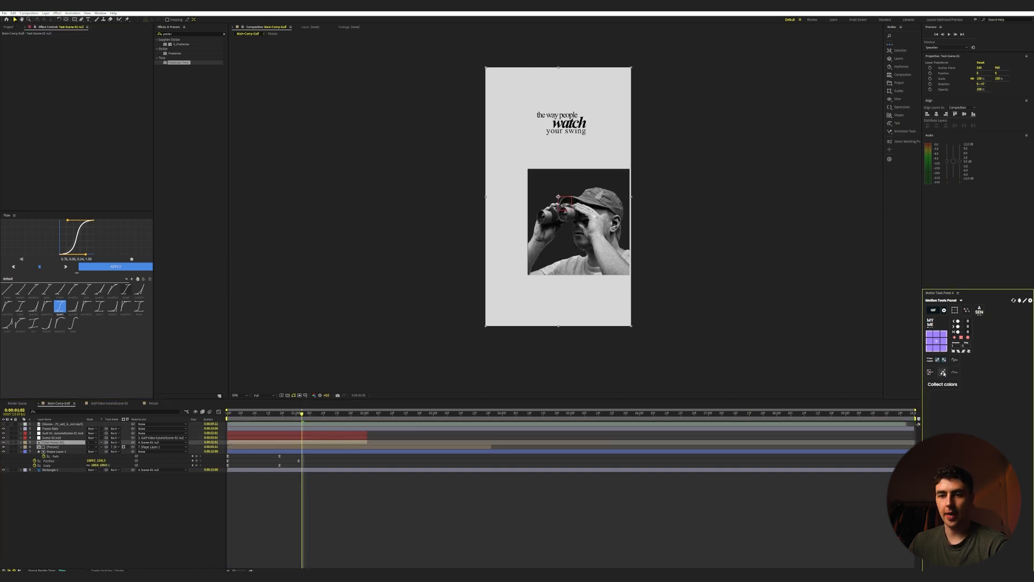
- Convert the three headline layers, watch, your swing and the way people, to editable text
click(46, 447)
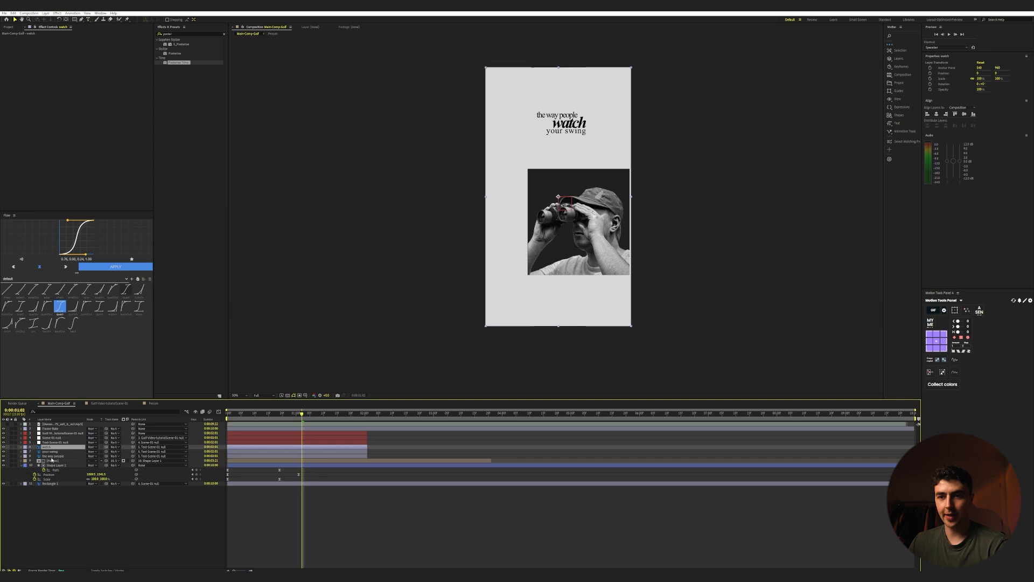
shift+click(51, 455)
right_click(51, 457)
mouse_move(97, 408)
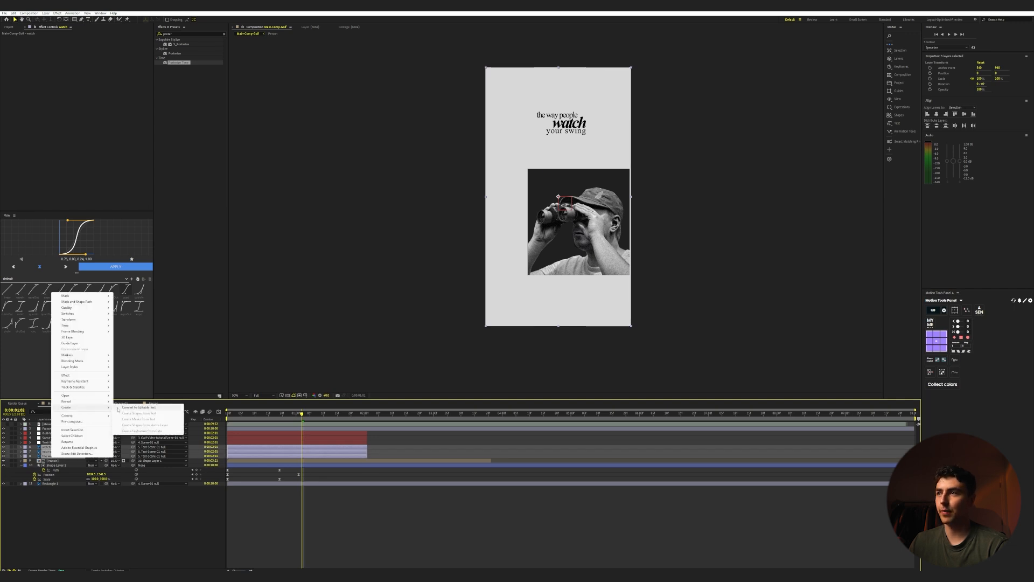
click(144, 406)
- Replace the headline's existing null with a new Motion Tools null controlling the three text layers, and scale it up to enlarge the headline
click(57, 442)
key(s)
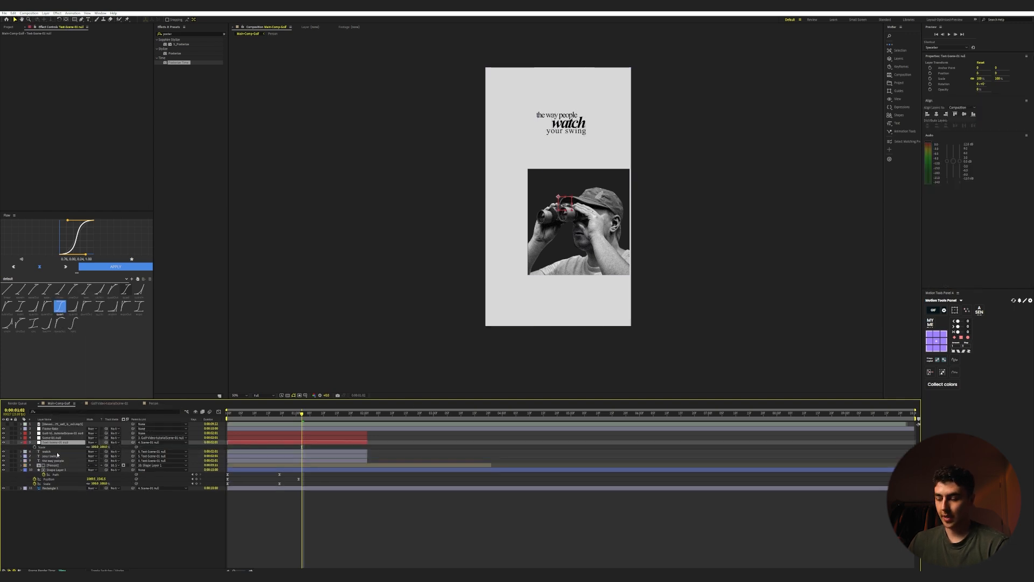
key(Delete)
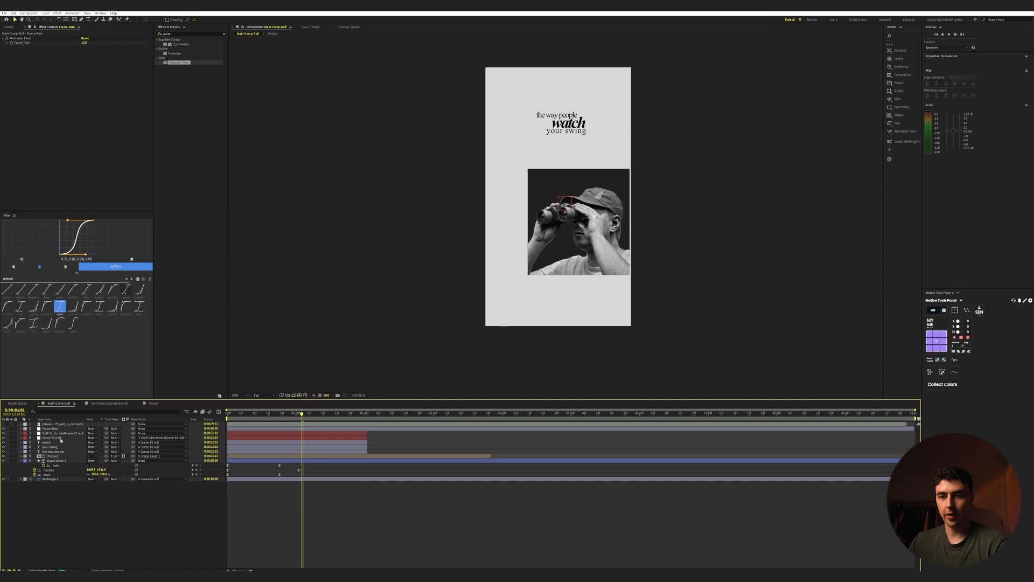
shift+click(48, 453)
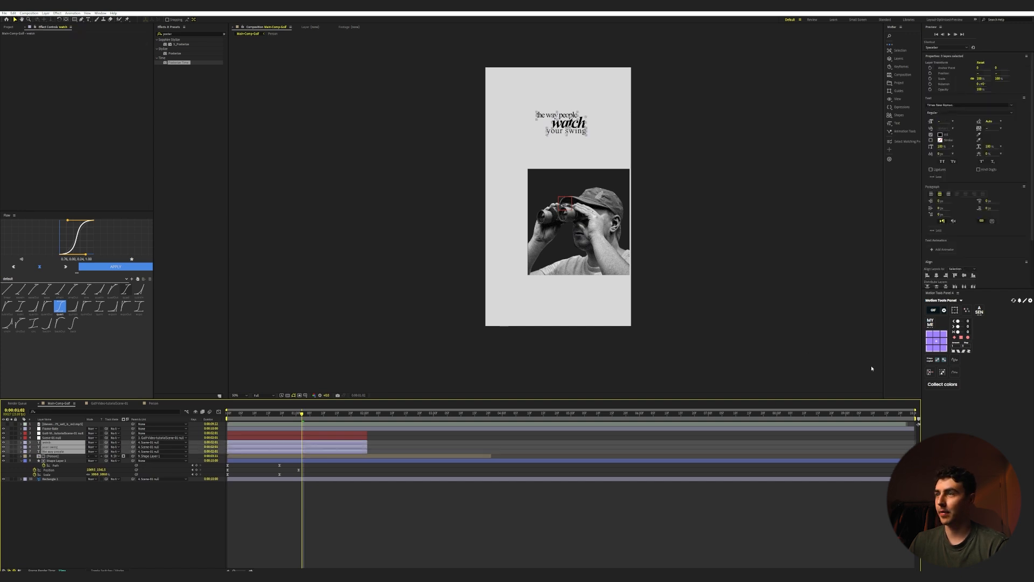
click(954, 310)
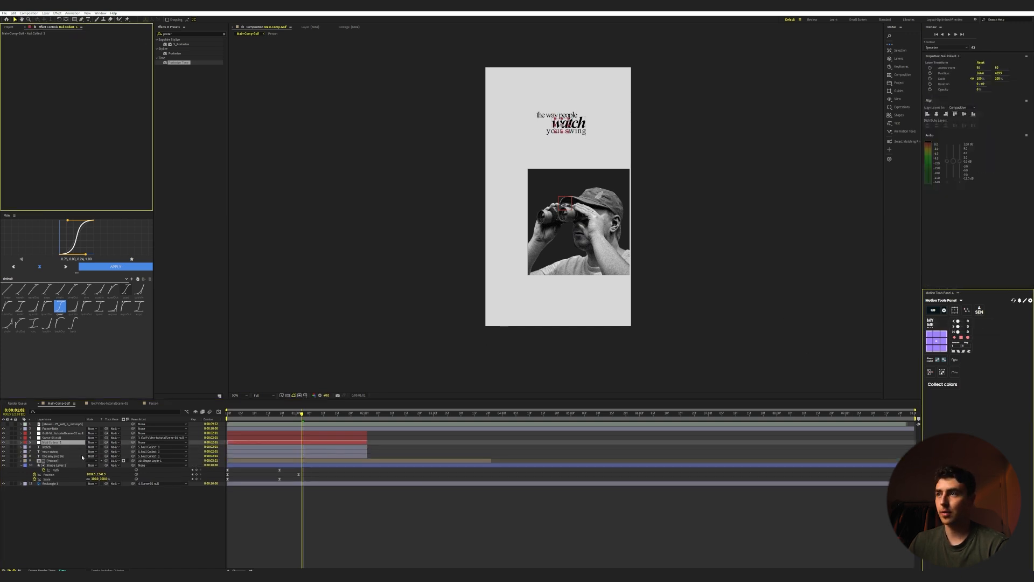
key(s)
key(space)
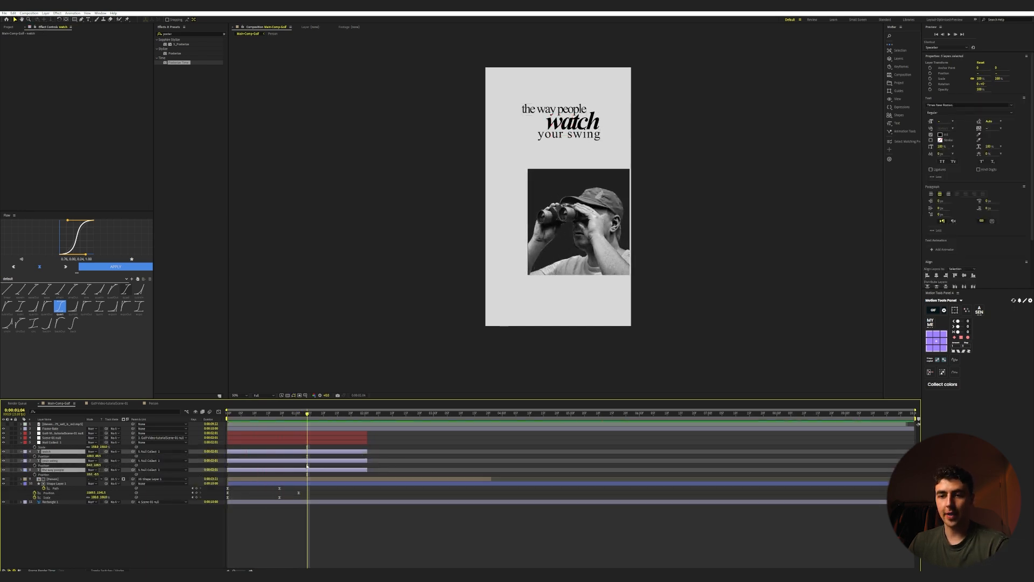
- Animate the way people's Position from farther left at 0:00:00:12 to its current place at 0:00:01:04, easing both keyframes with a Flow ease-out curve
click(67, 532)
click(52, 469)
click(34, 474)
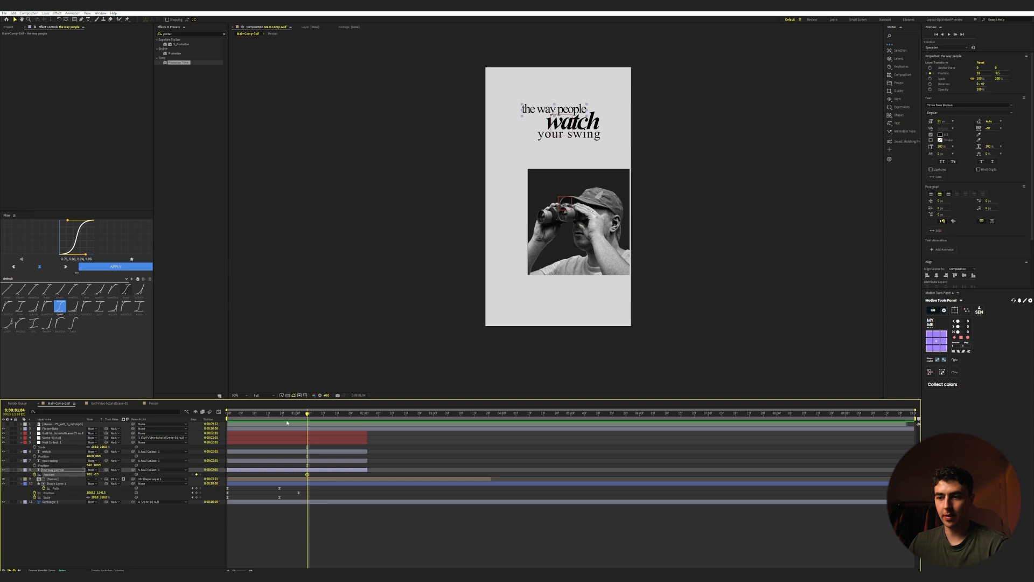
click(260, 413)
drag(90, 475, 69, 477)
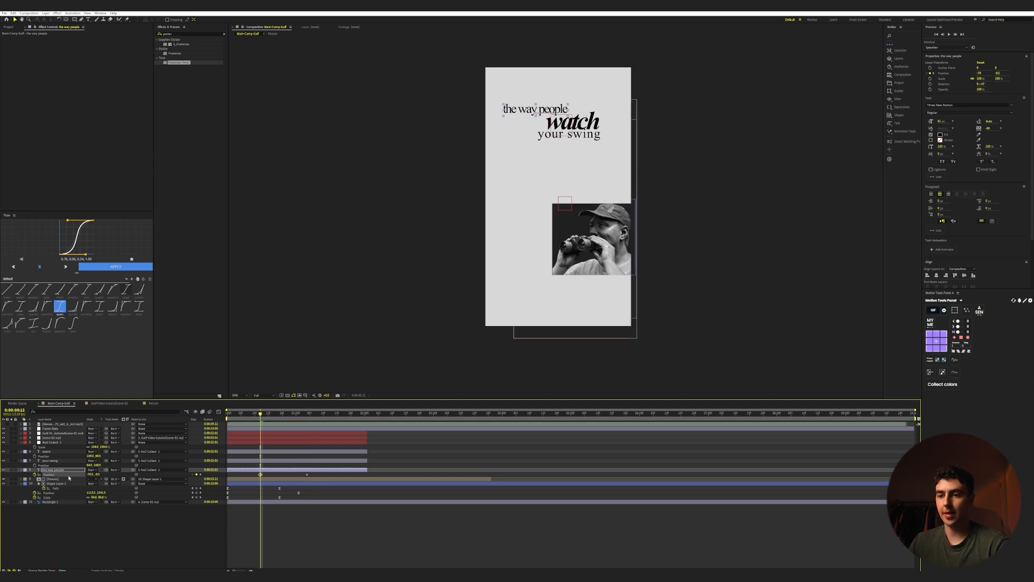
drag(256, 473, 333, 477)
click(115, 291)
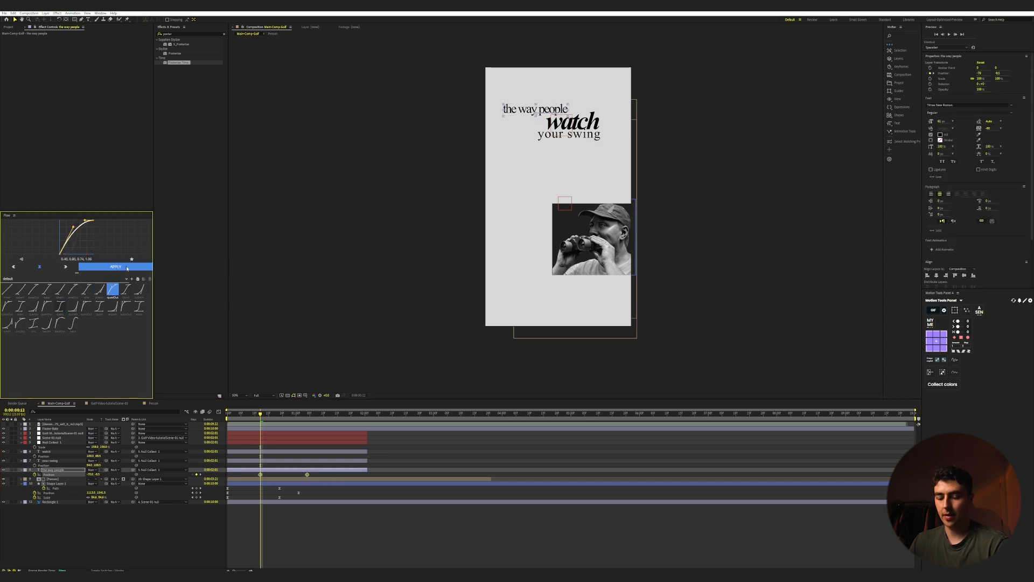
- Fade in the way people from 0% to 100% Opacity alongside its Position keyframes, and preview the text reveal
key(t)
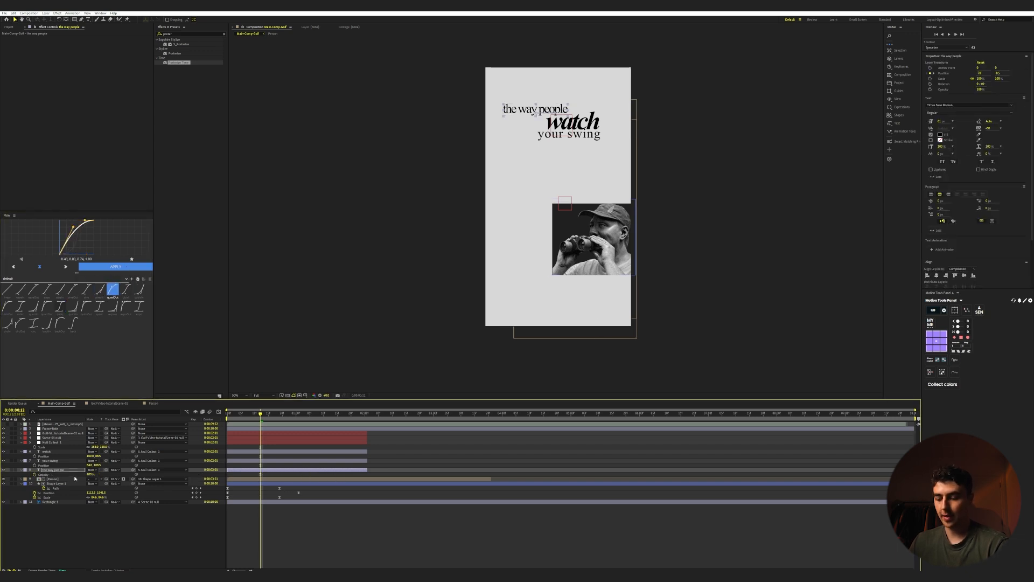
click(34, 474)
key(u)
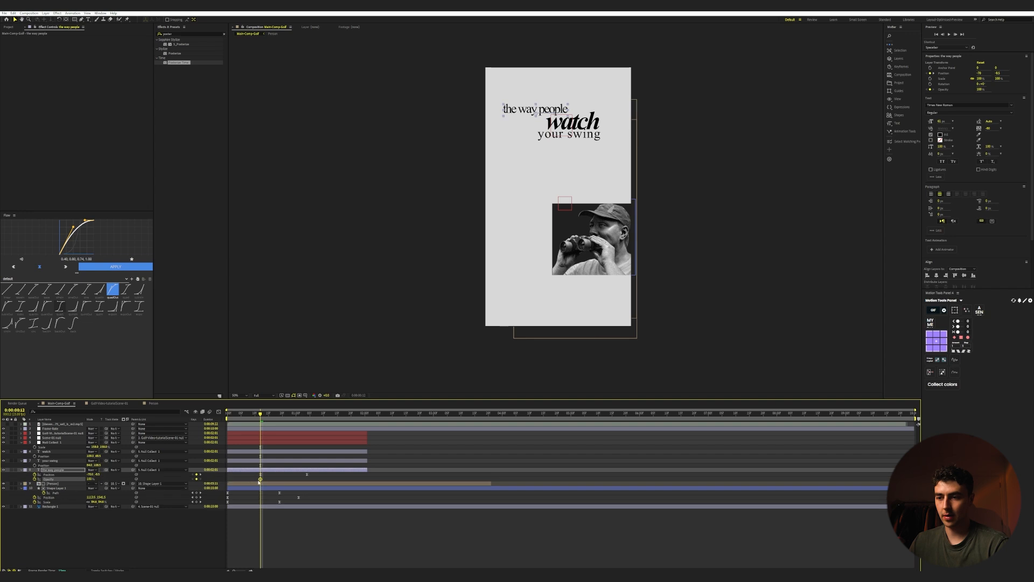
drag(304, 479, 309, 479)
drag(89, 478, 2, 483)
key(space)
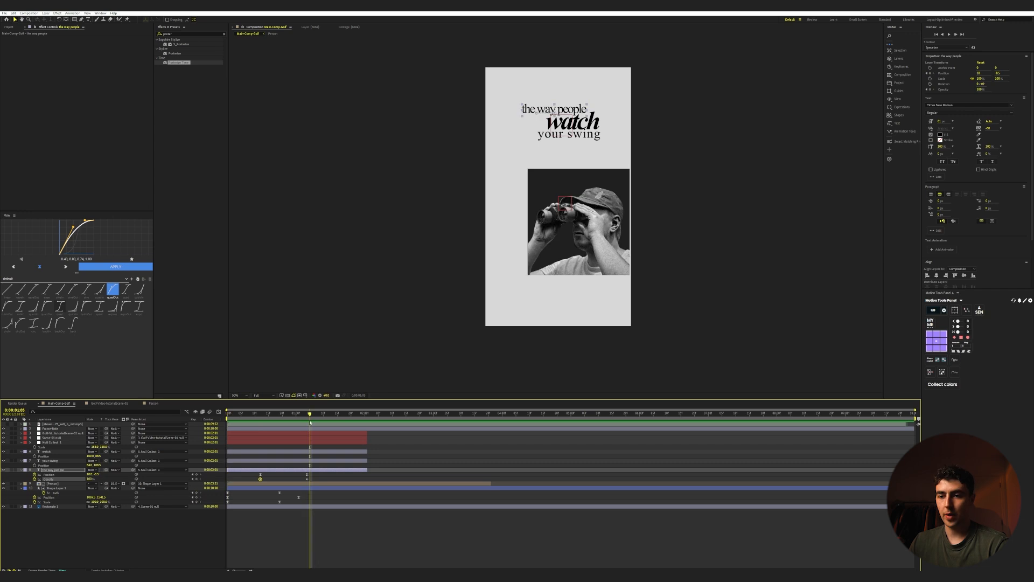
- Add ending Position and Opacity keyframes to the watch and your swing layers at 0:00:01:10
click(58, 460)
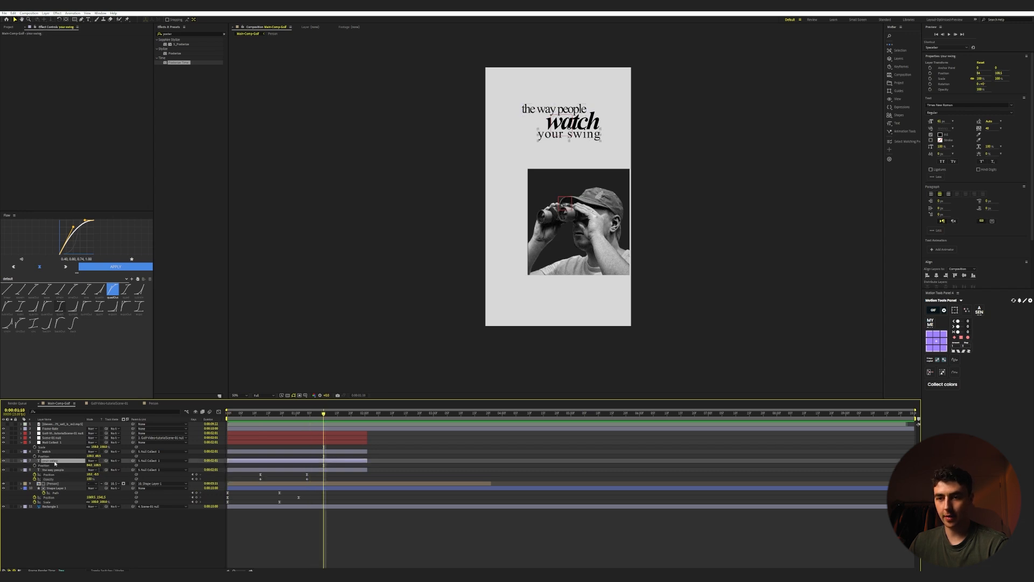
ctrl+click(53, 452)
key(t)
click(35, 456)
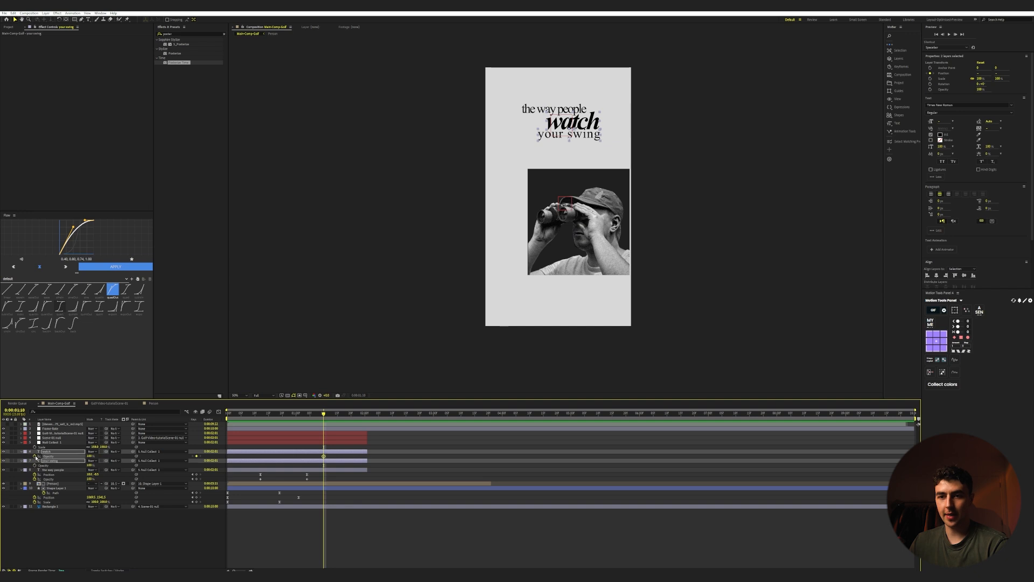
key(shift+p)
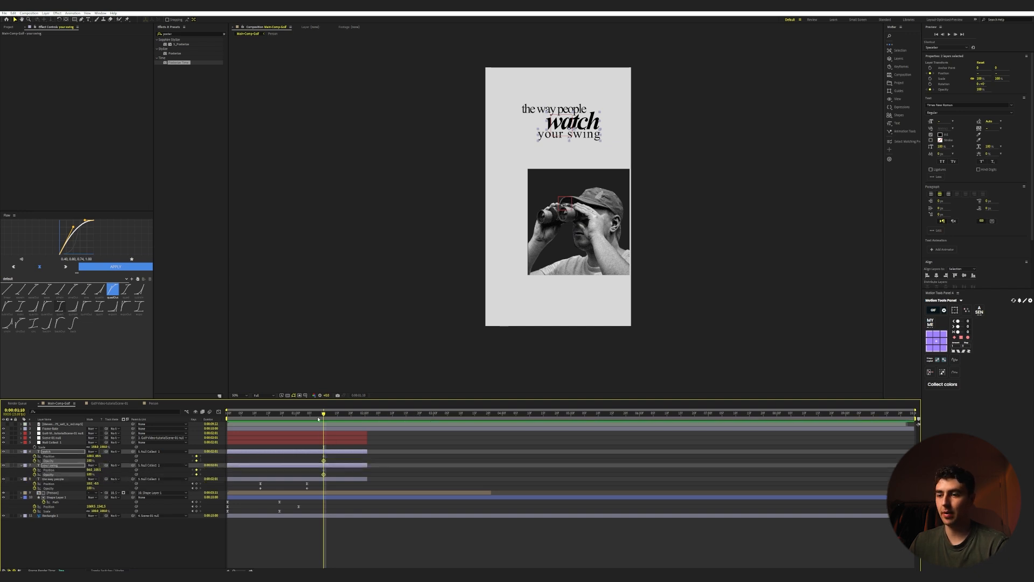
- Start watch and your swing farther left at 0% Opacity from 0:00:00:16, delay your swing's keyframes slightly, and preview the staggered reveal
drag(323, 416, 272, 417)
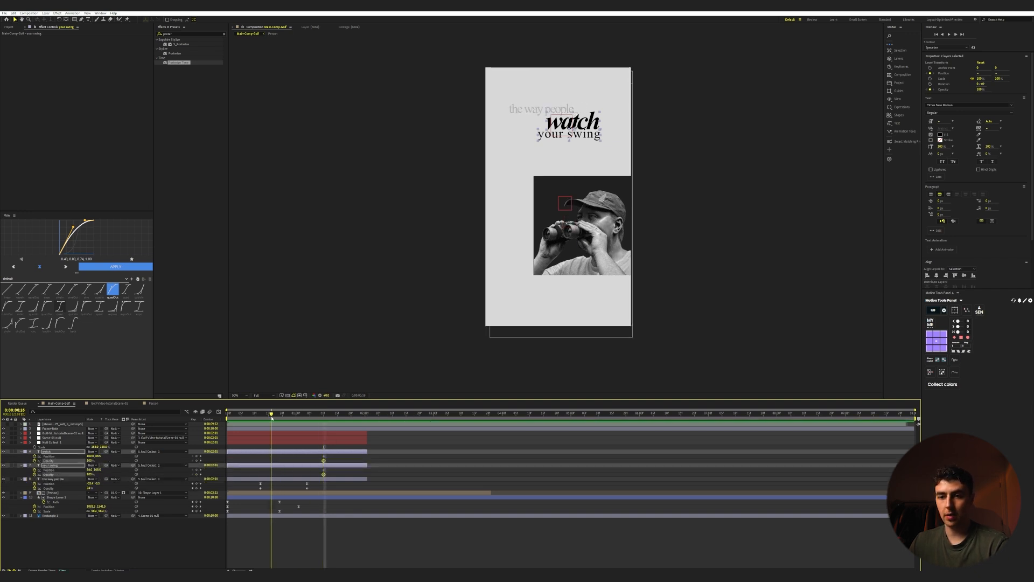
click(69, 471)
drag(87, 471, 70, 471)
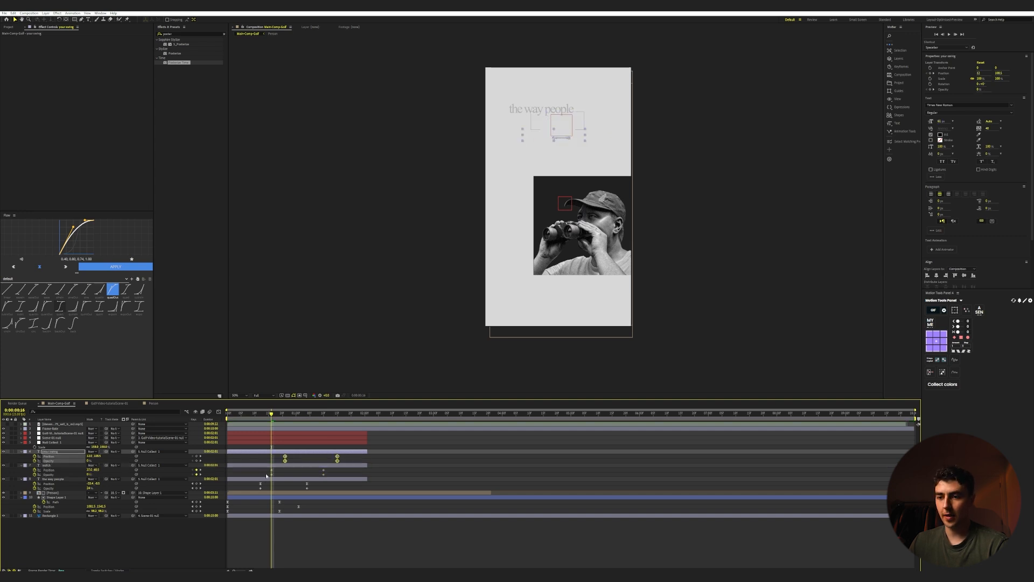
drag(250, 457, 370, 498)
key(space)
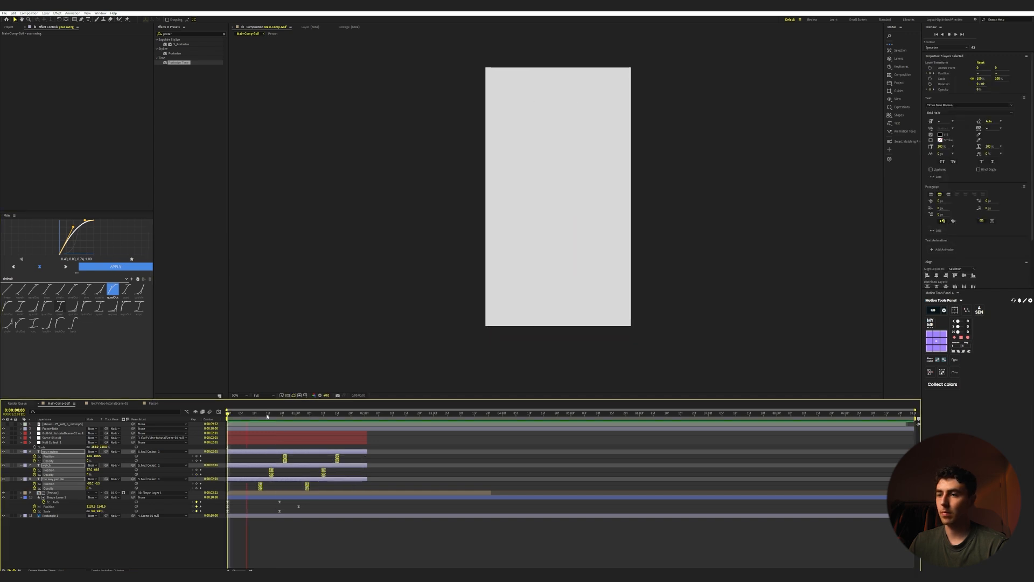
- Move your swing's ending Position and Opacity keyframes to just before the layer's end, and preview the slower reveal
click(338, 458)
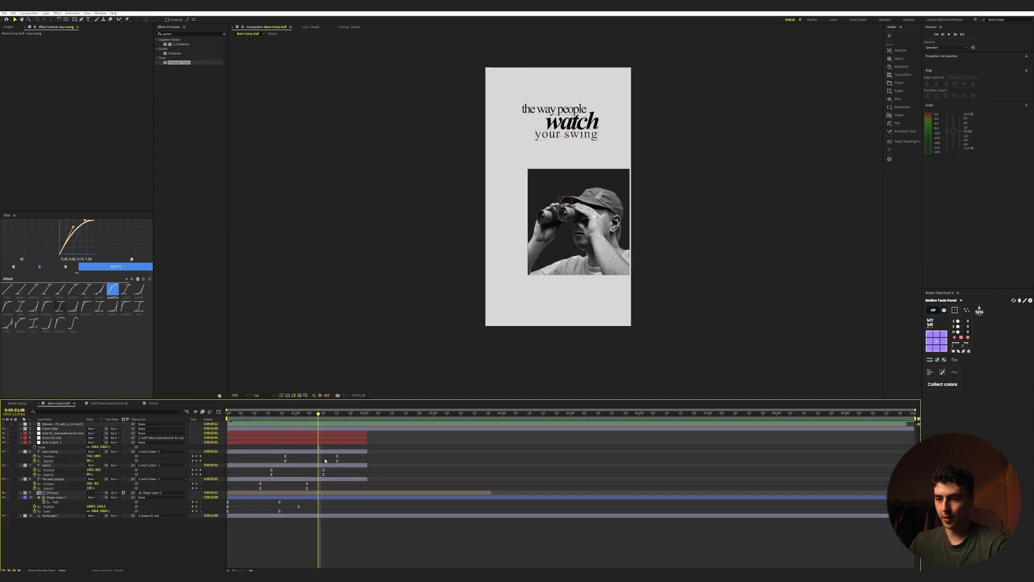
drag(338, 457, 357, 457)
key(space)
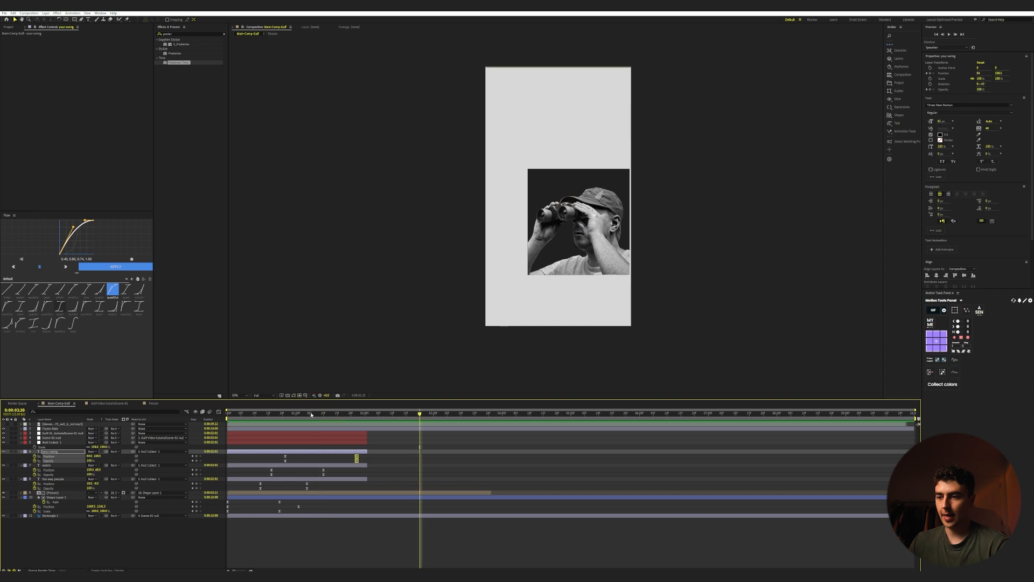
- Extend the three null layers and three text layers to the end of the Person layer, then preview the animation
click(361, 433)
shift+click(362, 442)
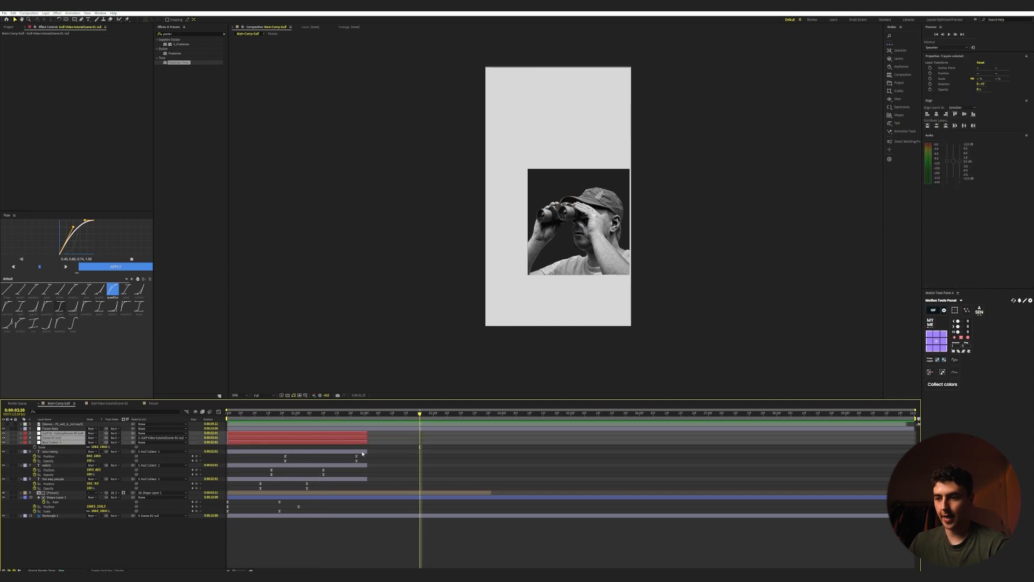
shift+click(360, 478)
drag(367, 479, 472, 479)
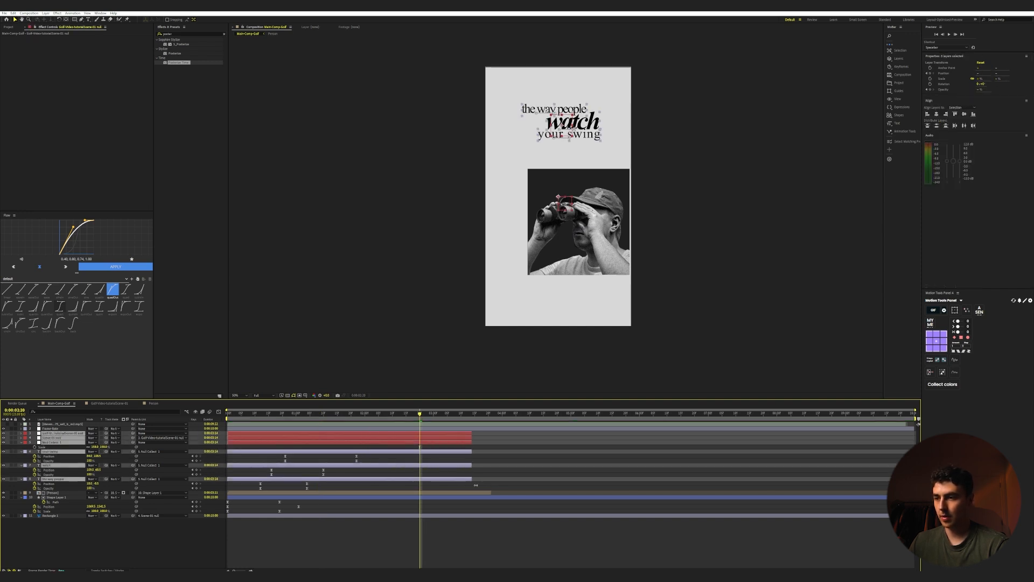
drag(471, 479, 490, 478)
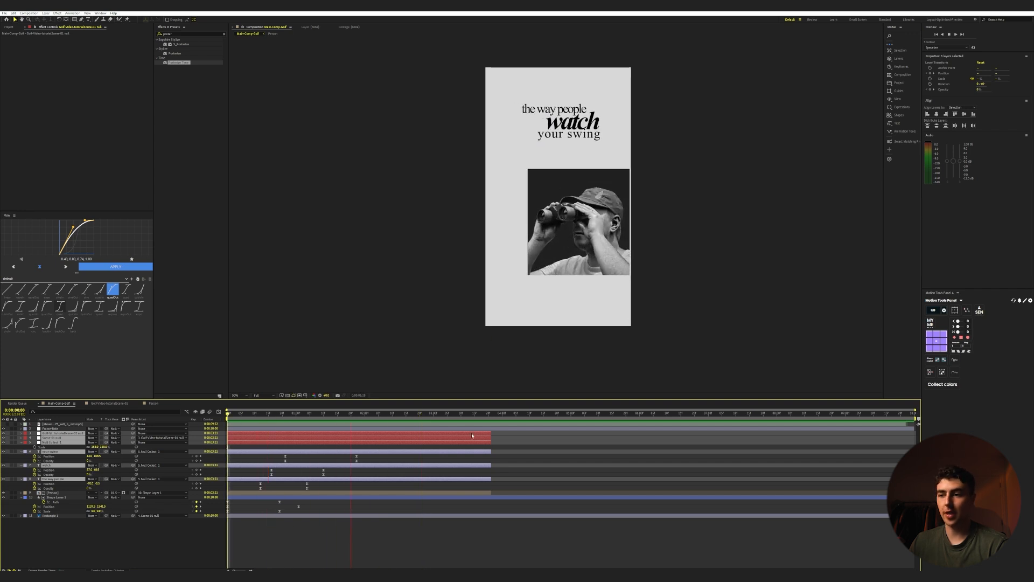
key(space)
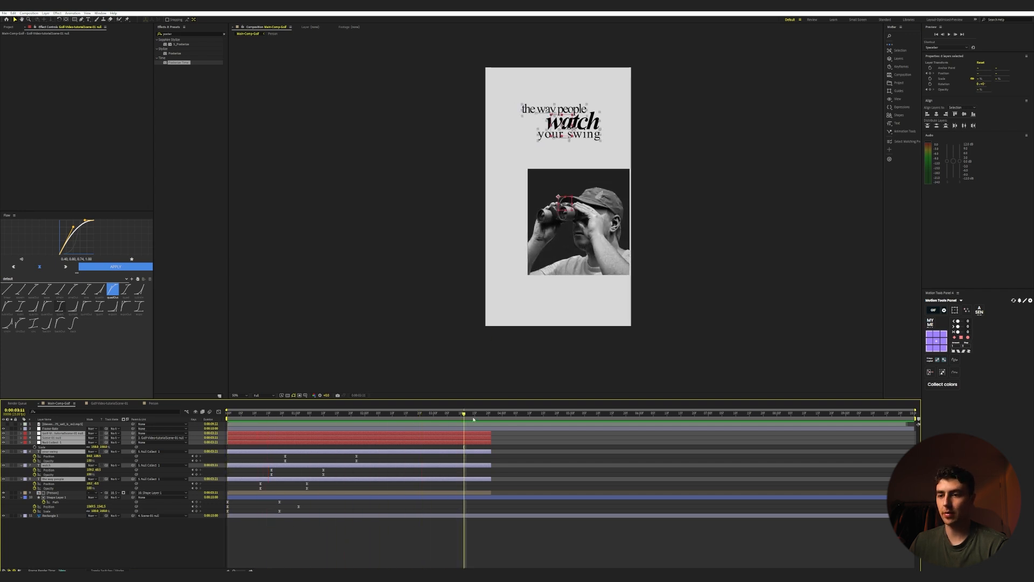
right_click(425, 479)
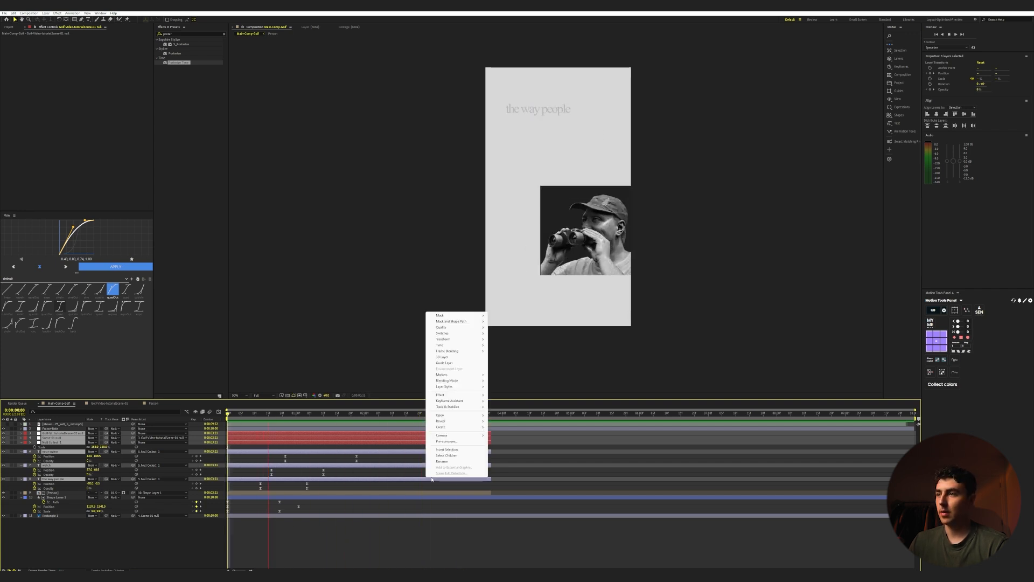
click(356, 481)
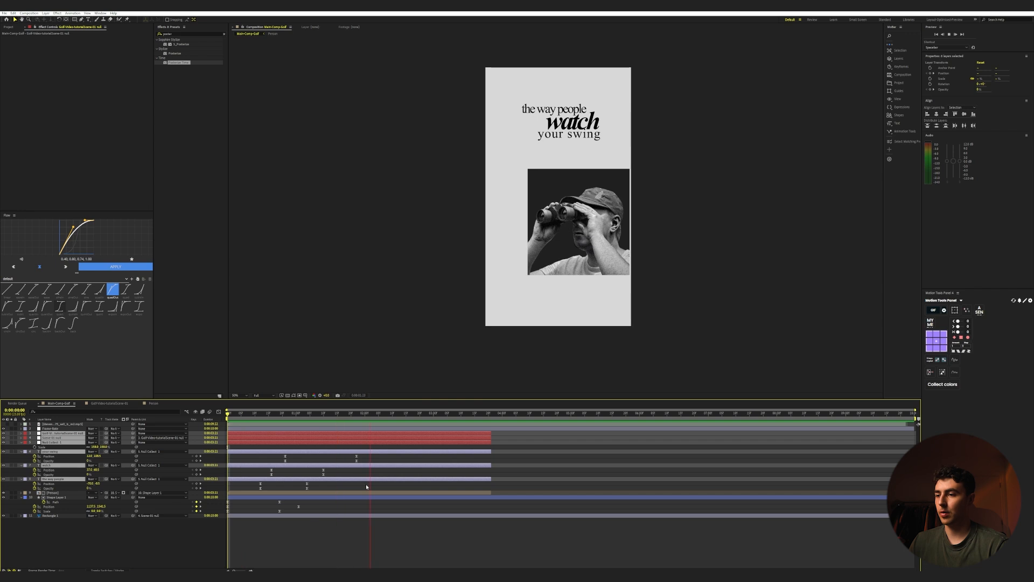
key(space)
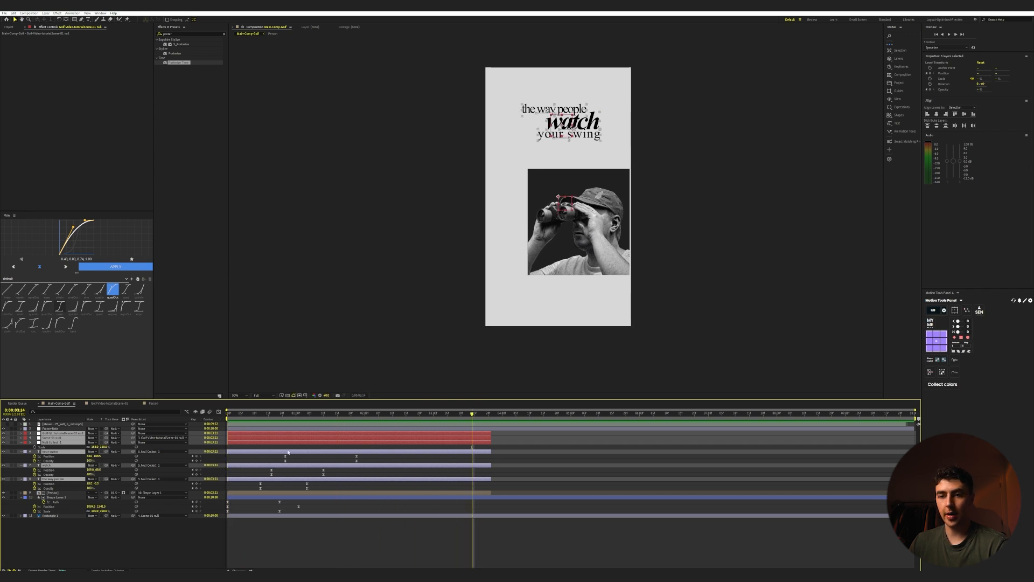
- Pre-compose the three text layers, the Person layer and the shape layer as Scene-01
click(74, 442)
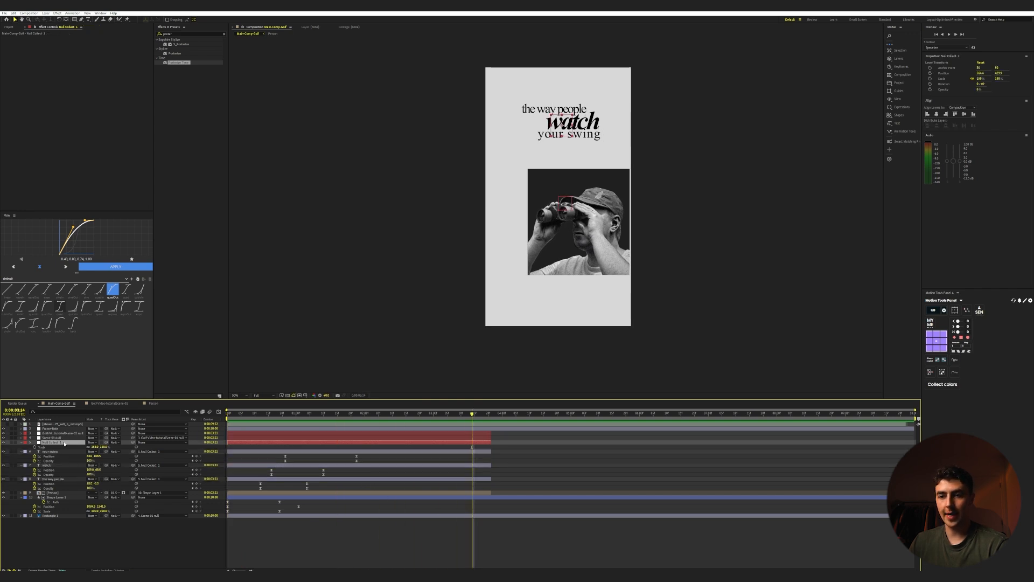
click(54, 451)
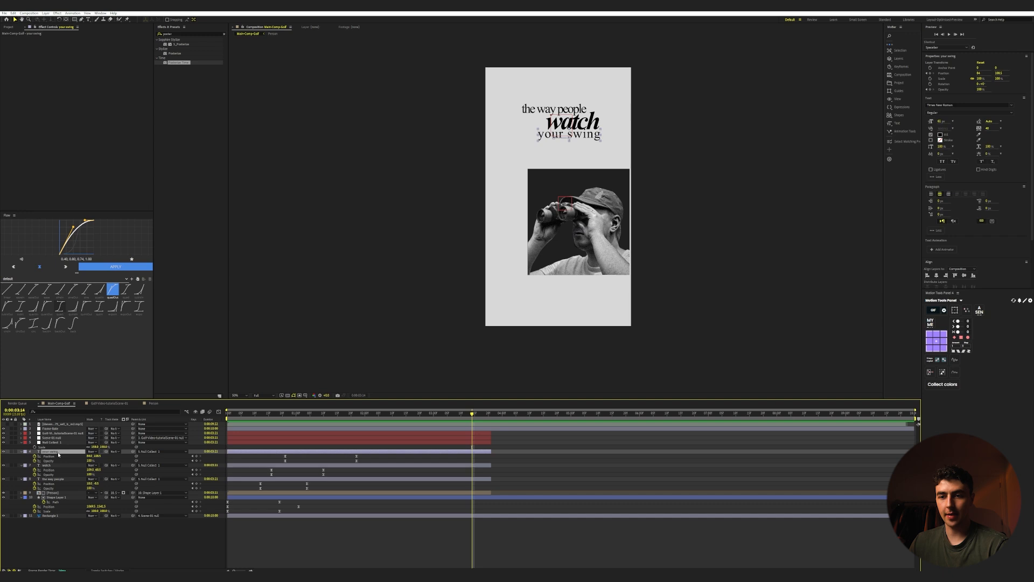
shift+click(55, 493)
shift+click(56, 497)
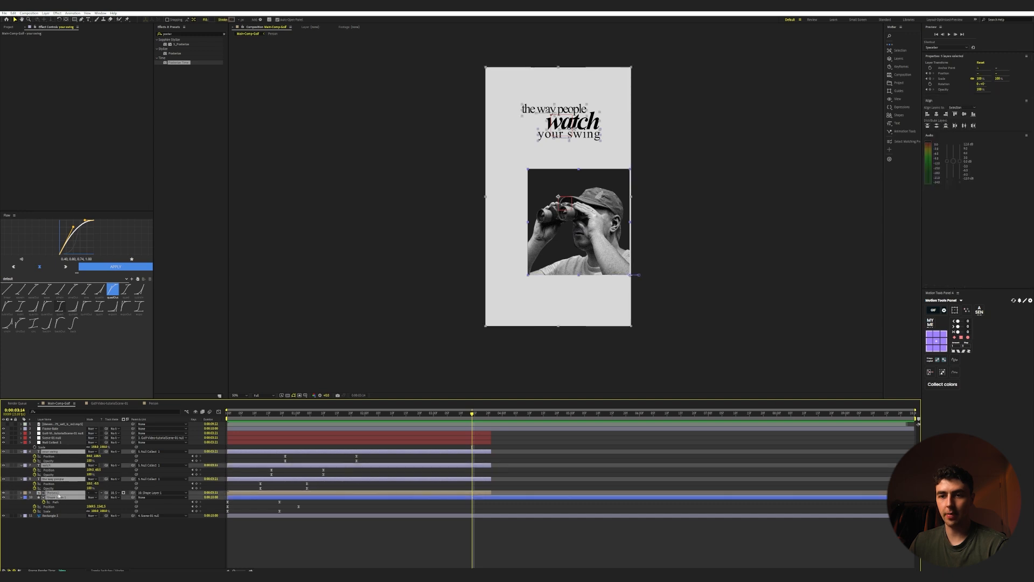
right_click(59, 496)
click(103, 462)
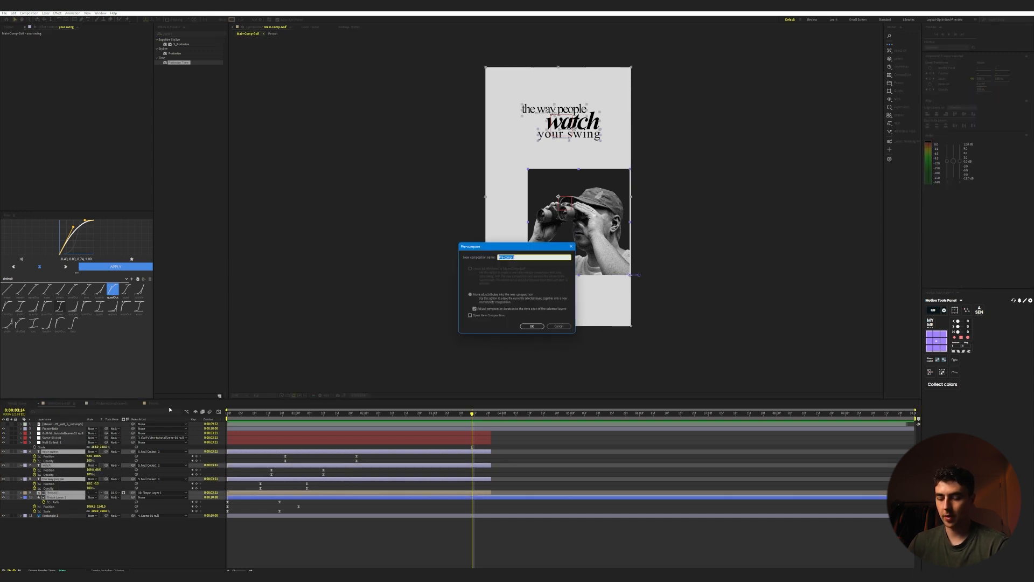
key(Return)
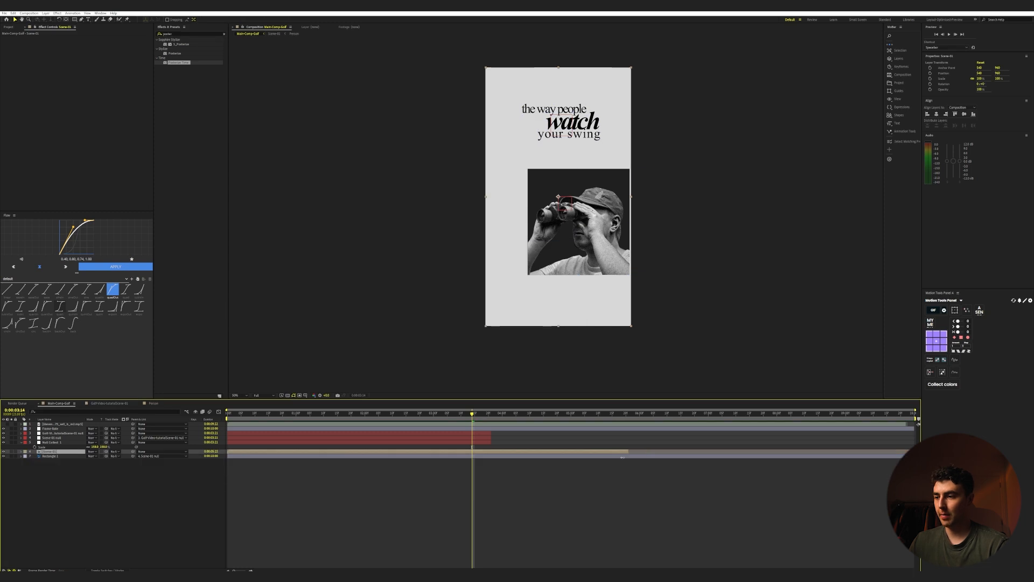
- Trim the Scene-01 precomp to about 4.75 seconds and give it a yellow label
click(25, 452)
click(38, 480)
click(386, 506)
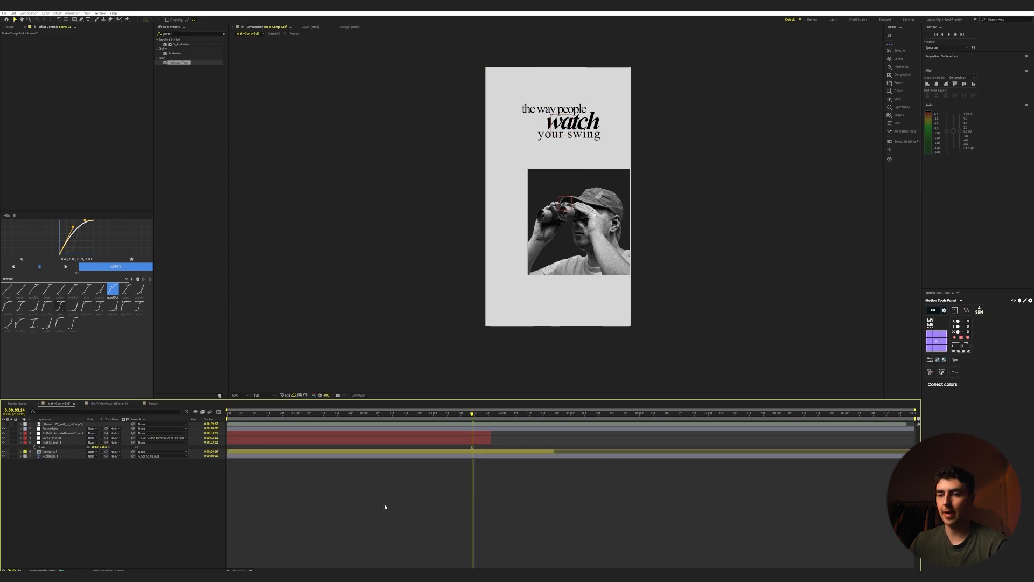
- Preview the Scene-01 precomp and delete the three leftover red null layers
key(space)
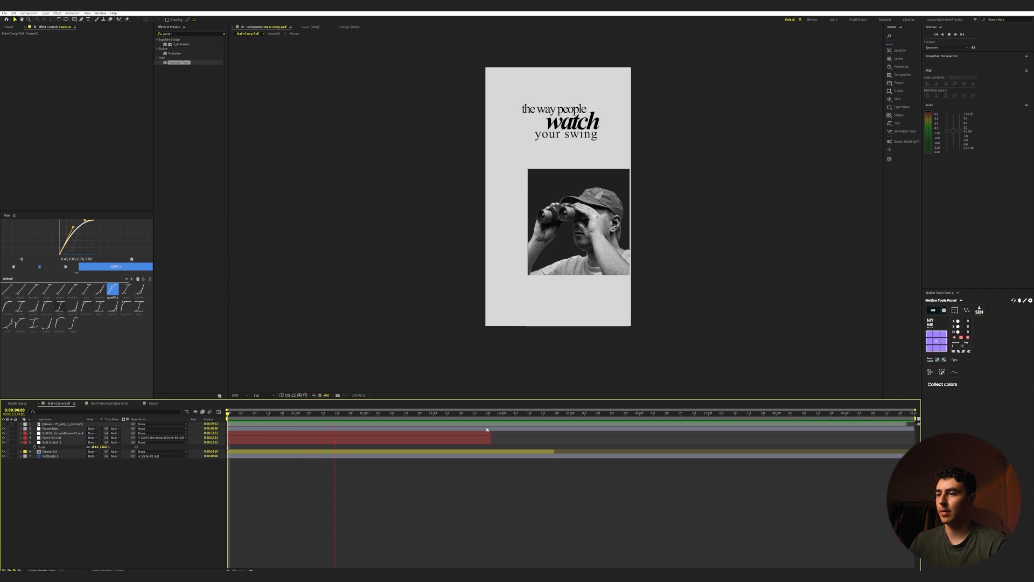
click(406, 442)
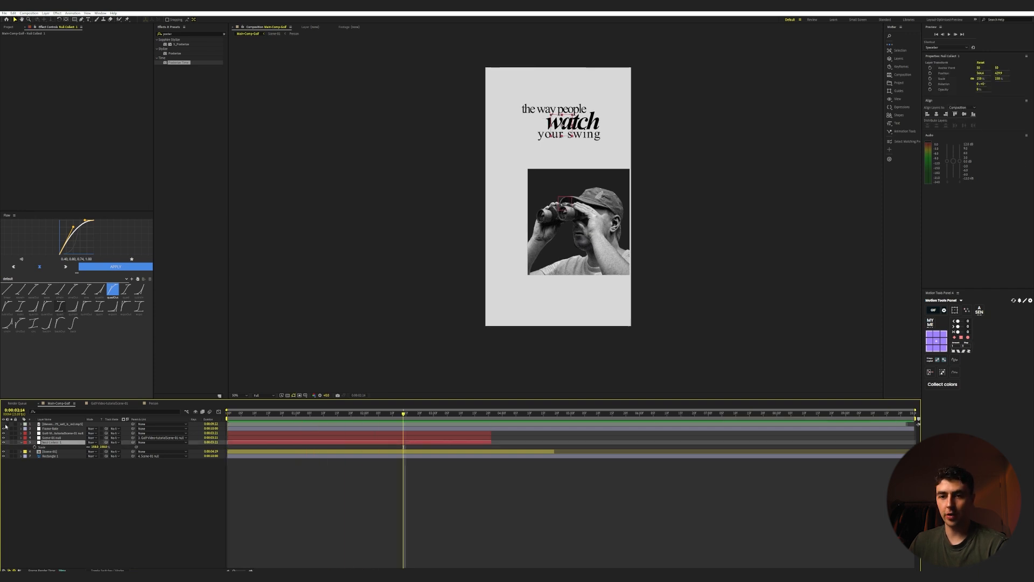
click(135, 491)
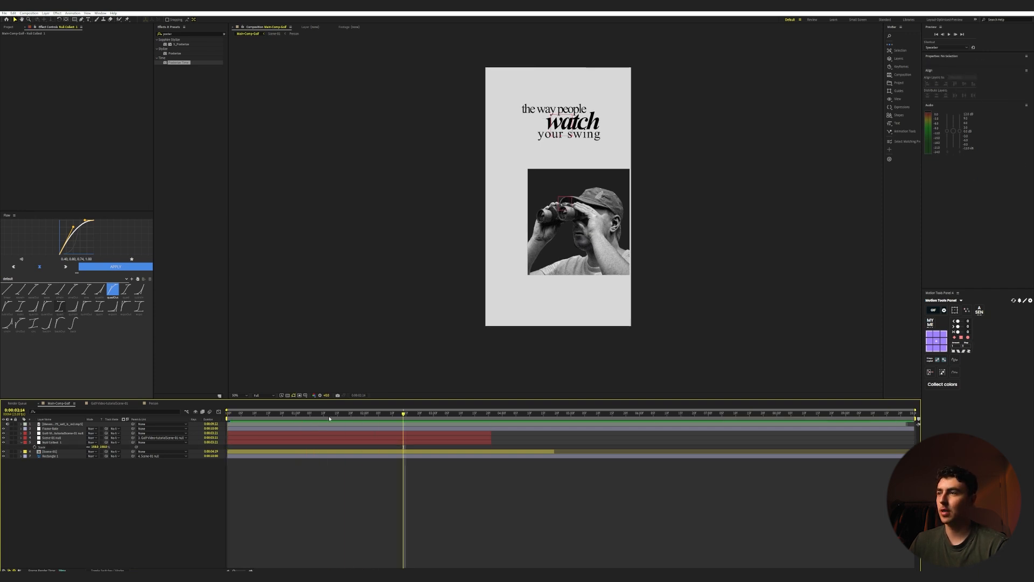
key(space)
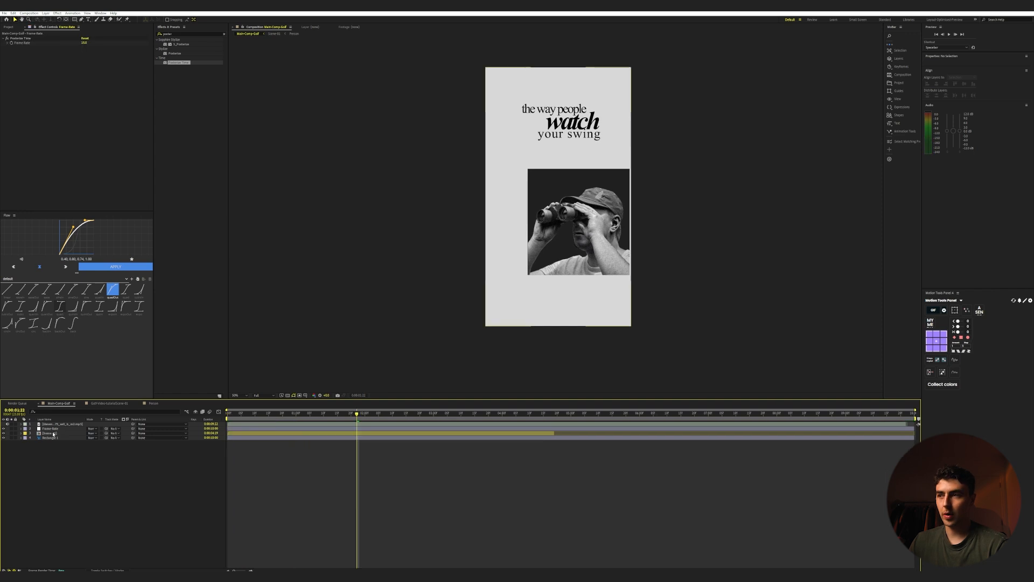
- Add the imported Scene-02 composition above Scene-01, start it at 1:22 and trim its end to about 5.2 seconds
click(52, 433)
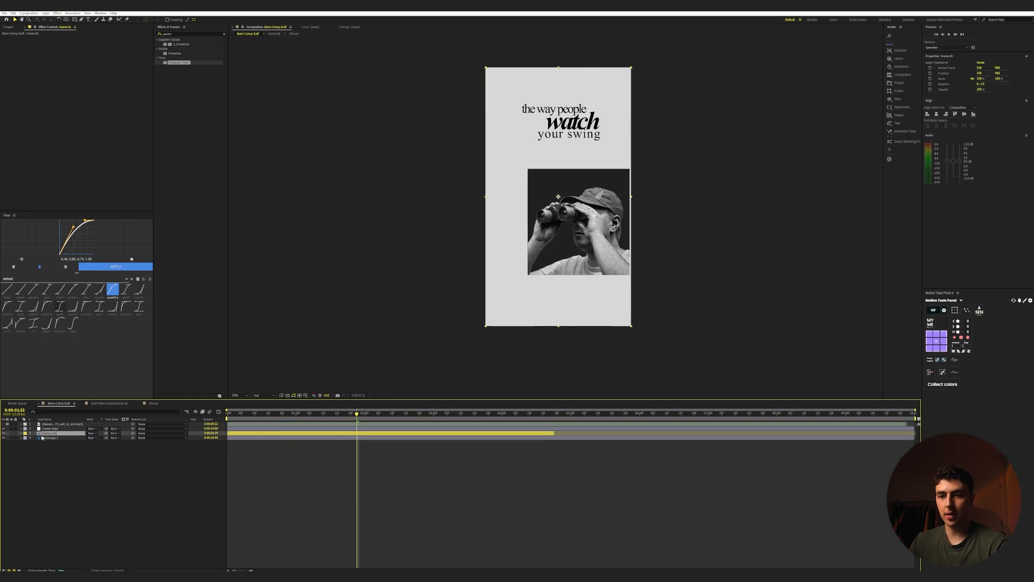
click(58, 463)
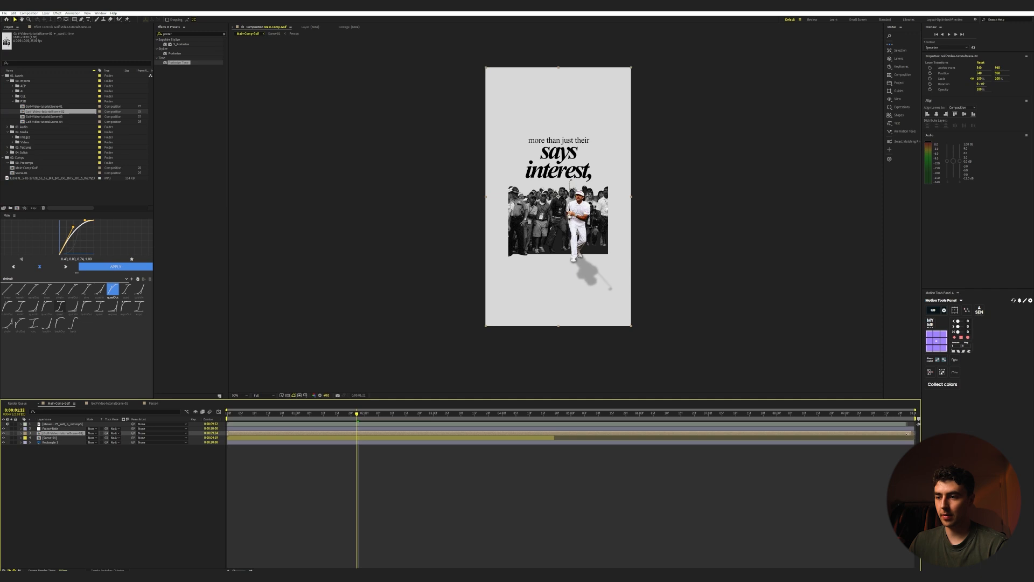
drag(907, 434, 496, 438)
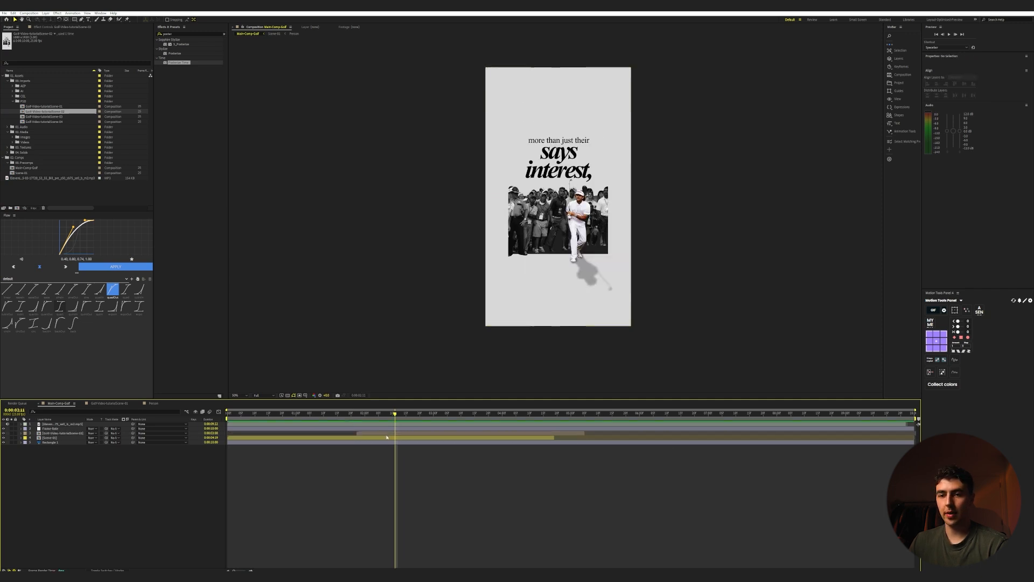
- Unpack the imported Scene-02 composition into the main comp and pre-compose its four Bubba layers as Bubba Master
click(385, 434)
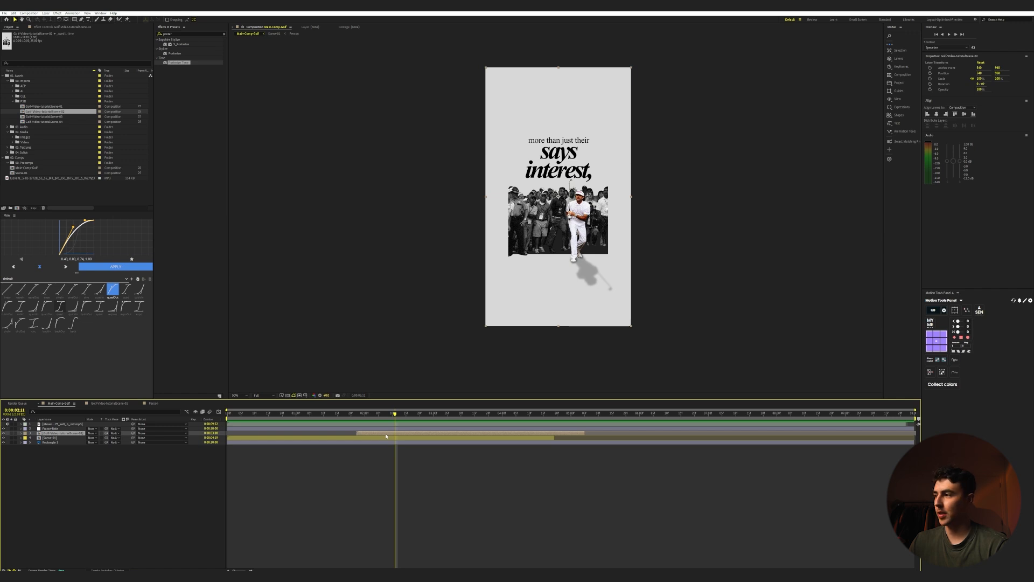
double_click(386, 434)
click(942, 373)
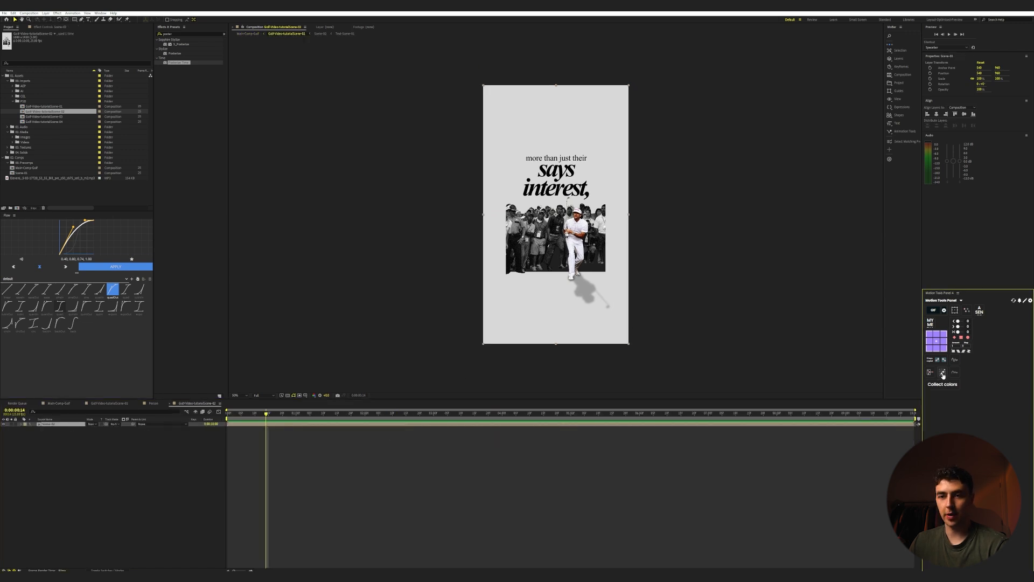
click(59, 404)
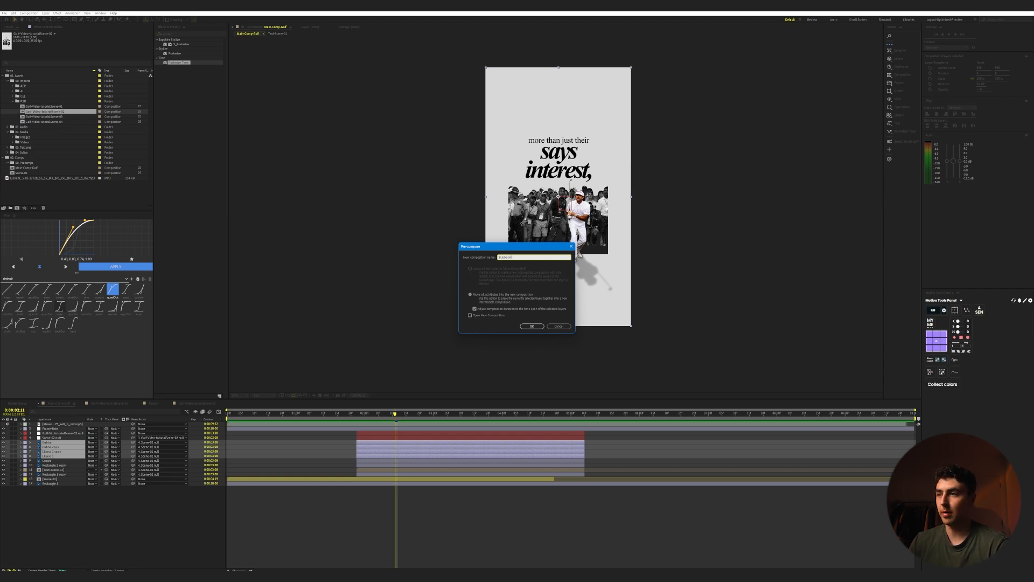
key(Return)
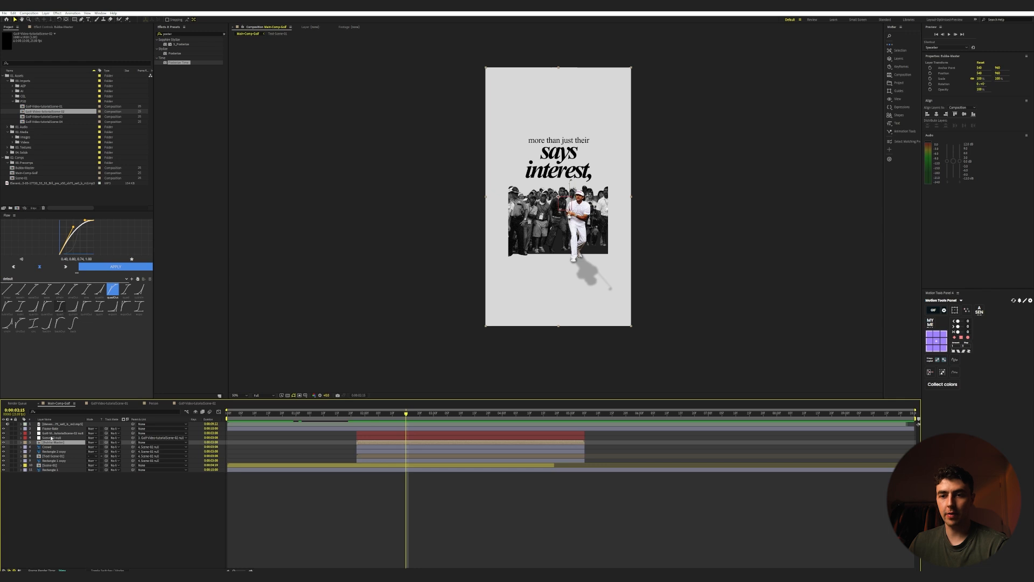
- Hide the Bubba Master precomp, the crowd layer and the upper rectangle copy so only the text shows
click(4, 442)
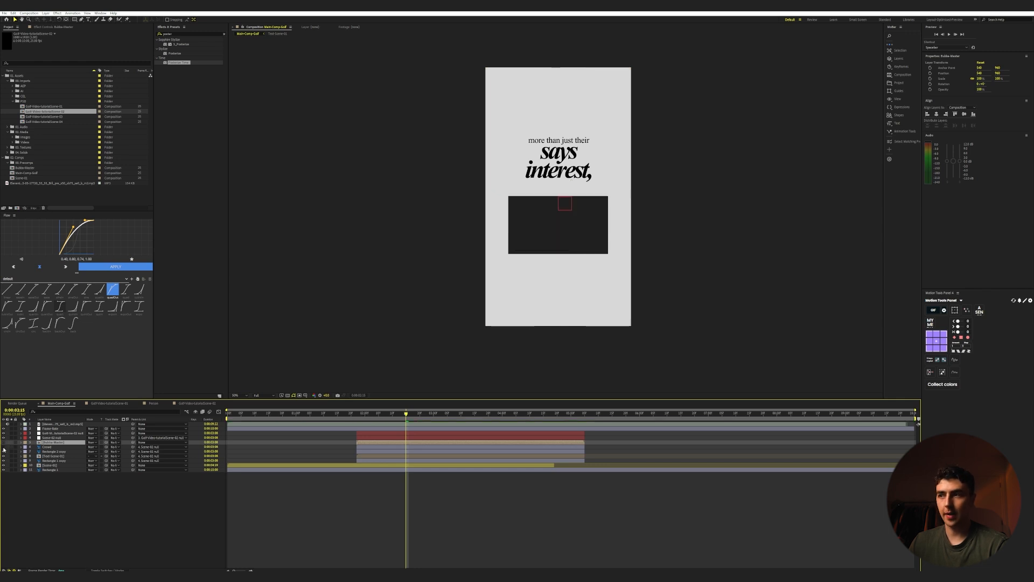
click(3, 454)
click(391, 430)
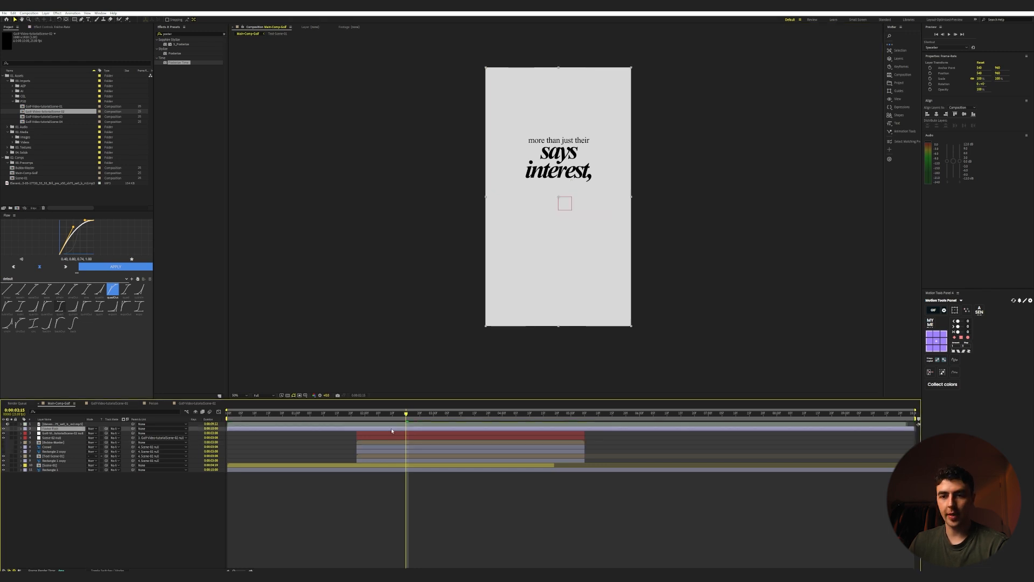
- Move the Scene-02 text composition down to near the frame's middle and unpack its layers into the main comp
click(53, 456)
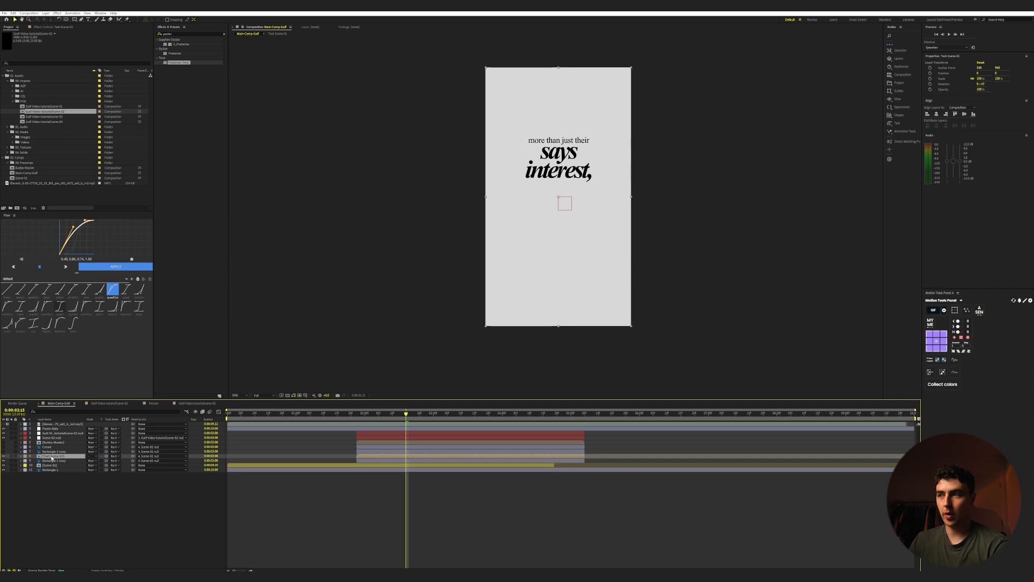
key(p)
drag(96, 461, 45, 458)
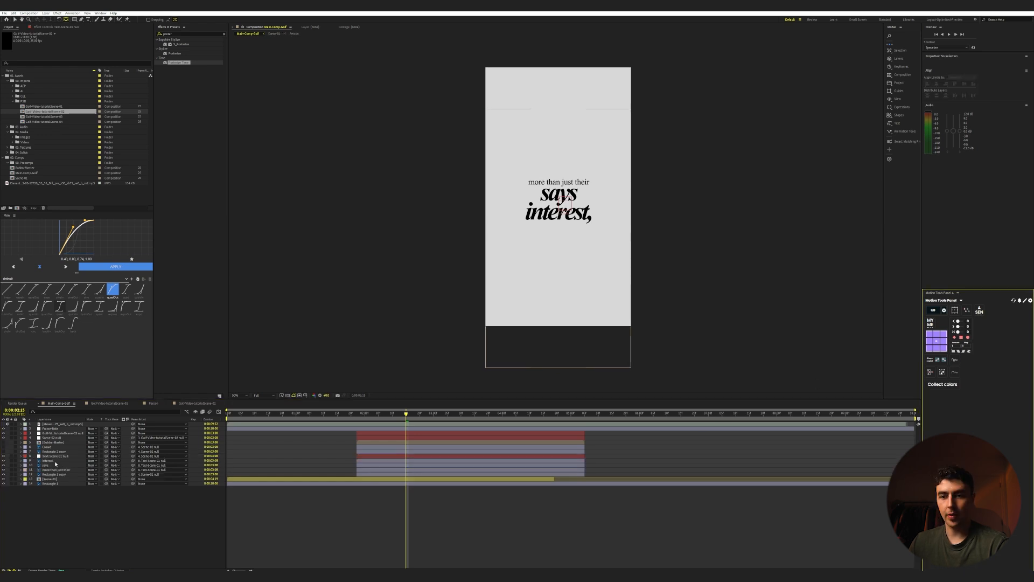
- Convert the three Scene-02 text layers to editable text and delete the rectangle copy layer below them
click(53, 461)
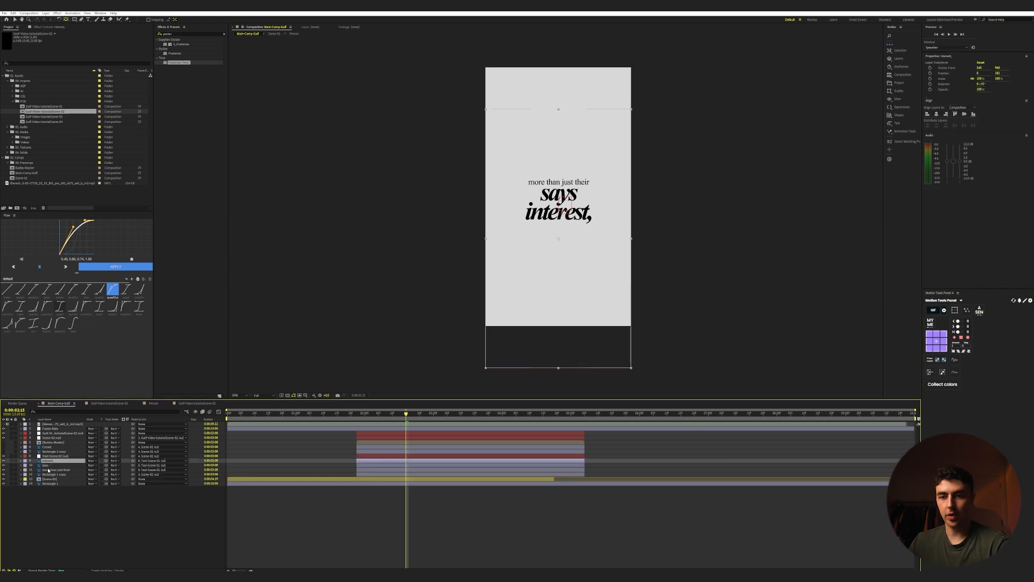
shift+click(49, 470)
right_click(48, 470)
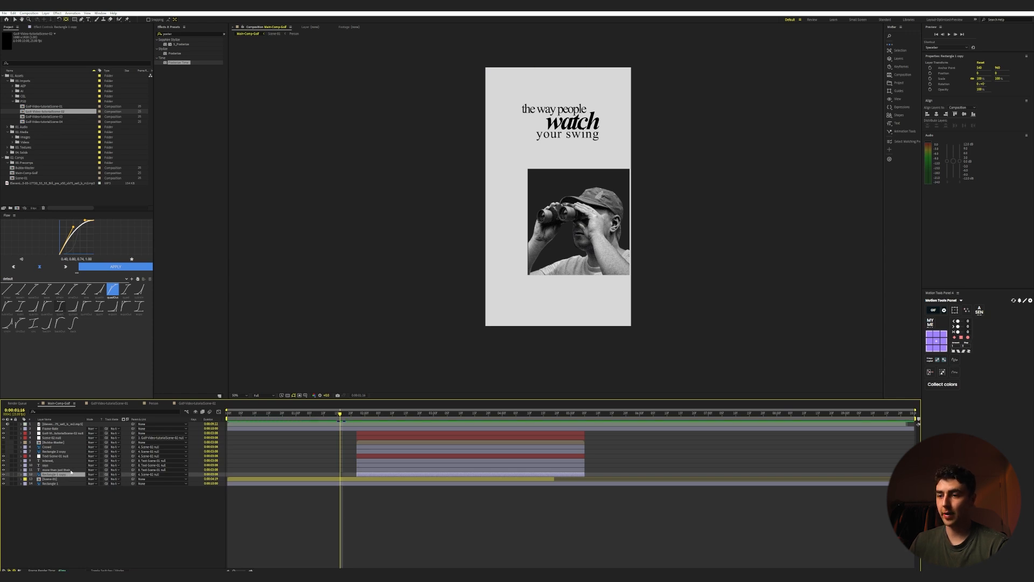
key(Delete)
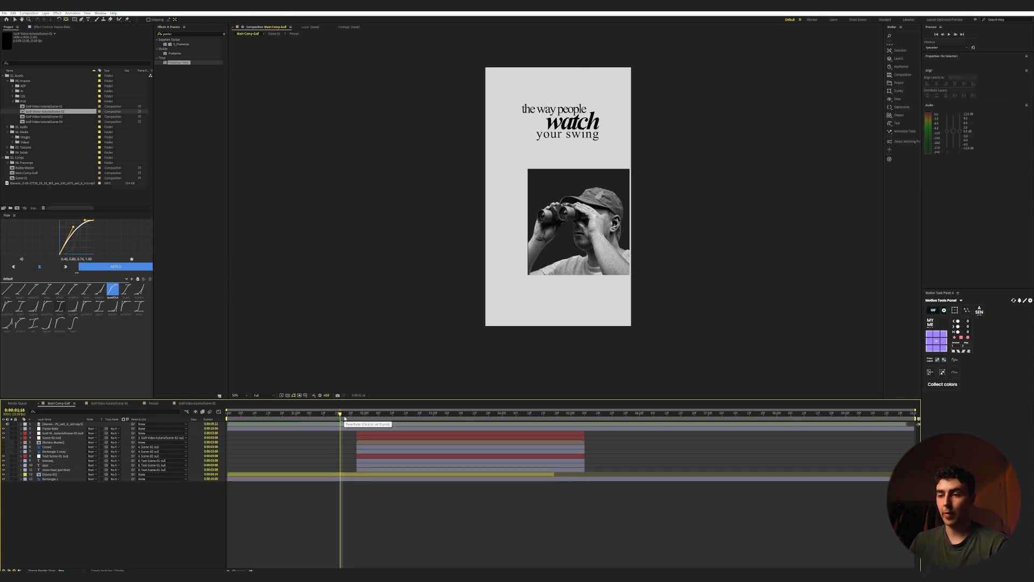
- Pre-compose all the second scene's layers as Scene-02 and parent both scene precomps to a new null control
click(357, 470)
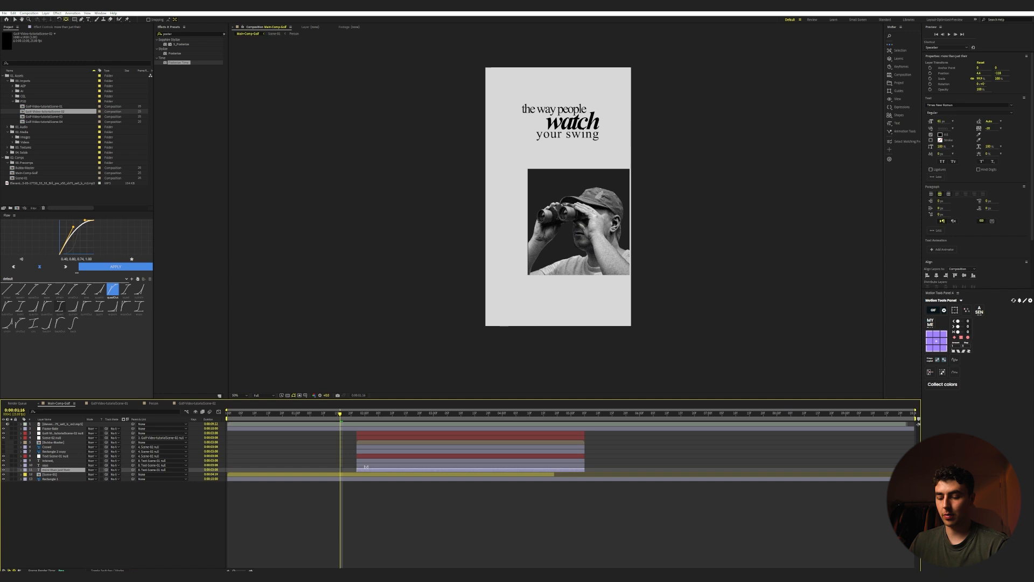
shift+click(372, 433)
right_click(369, 432)
click(388, 405)
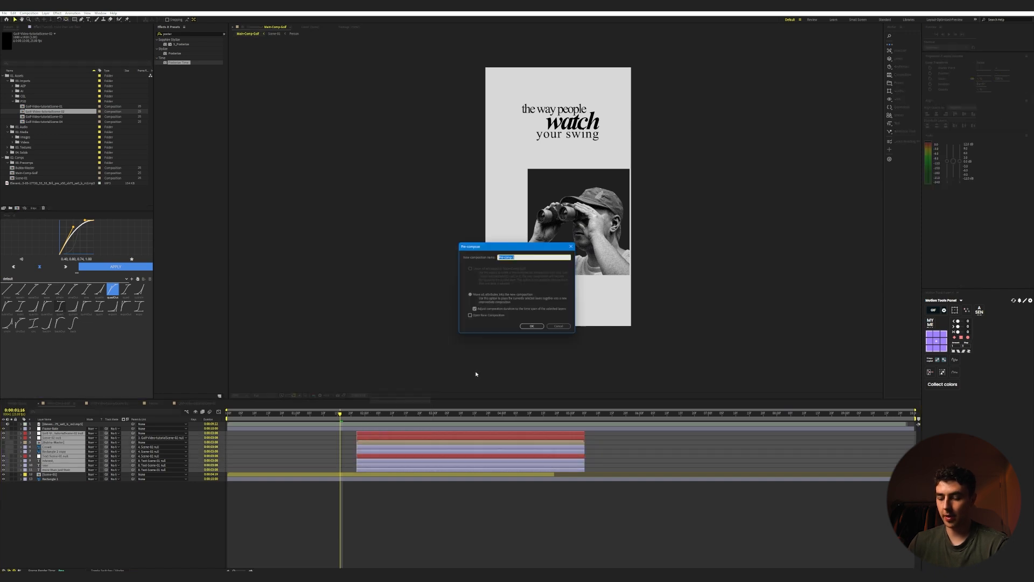
key(Return)
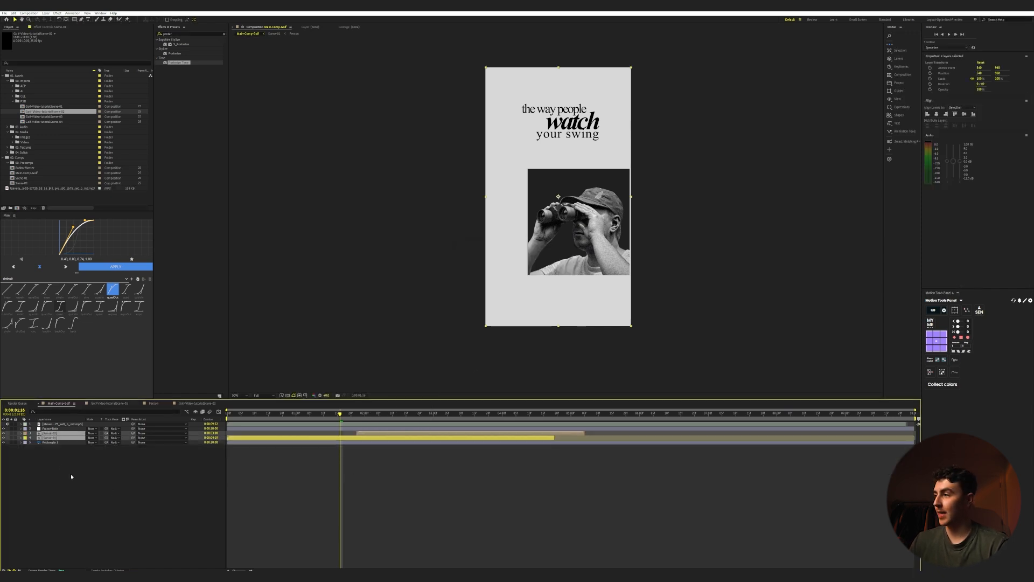
click(954, 311)
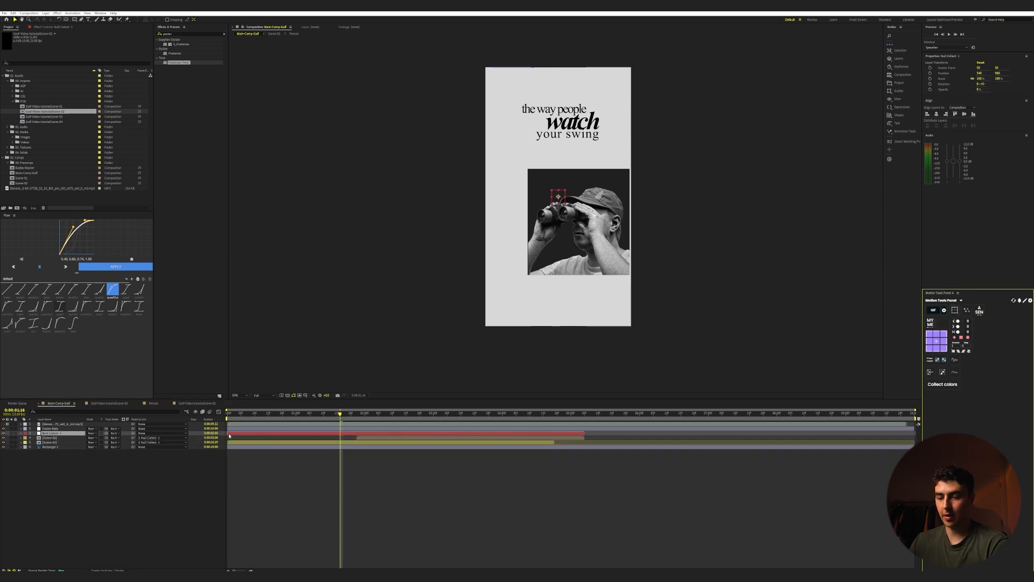
- Keyframe the null's Position so the first scene slides down out of the frame over the transition
key(alt+shift+p)
key(space)
drag(97, 437, 530, 465)
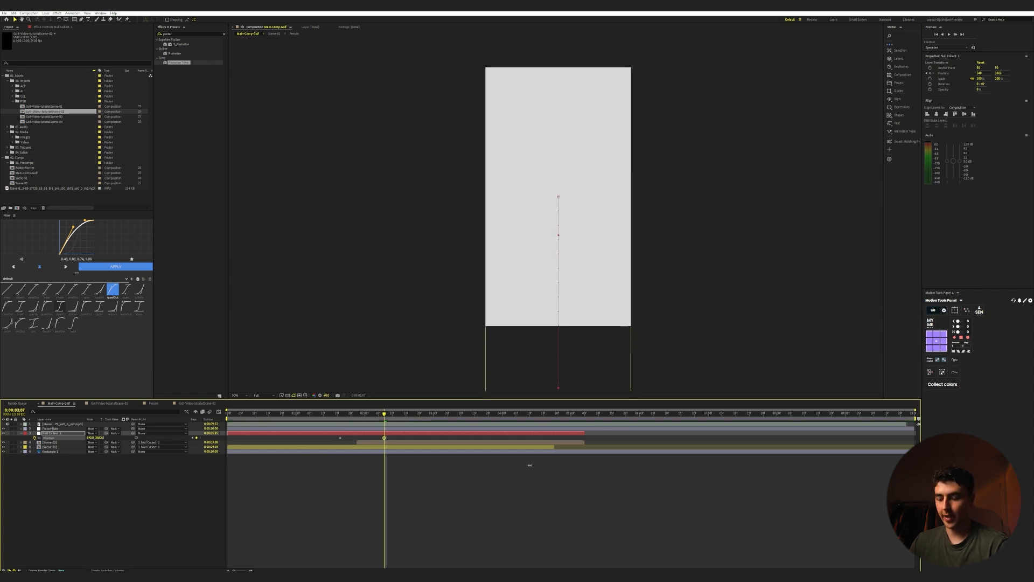
- Move the Scene-02 precomp up so its text sits centred in the frame when the null's move ends, and preview the transition
click(81, 442)
key(p)
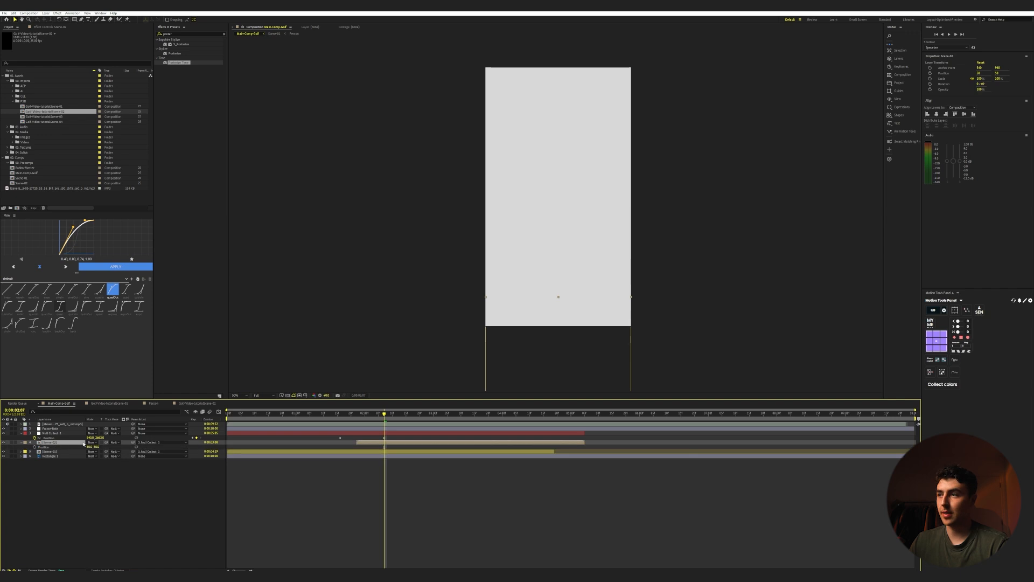
drag(99, 449, 81, 447)
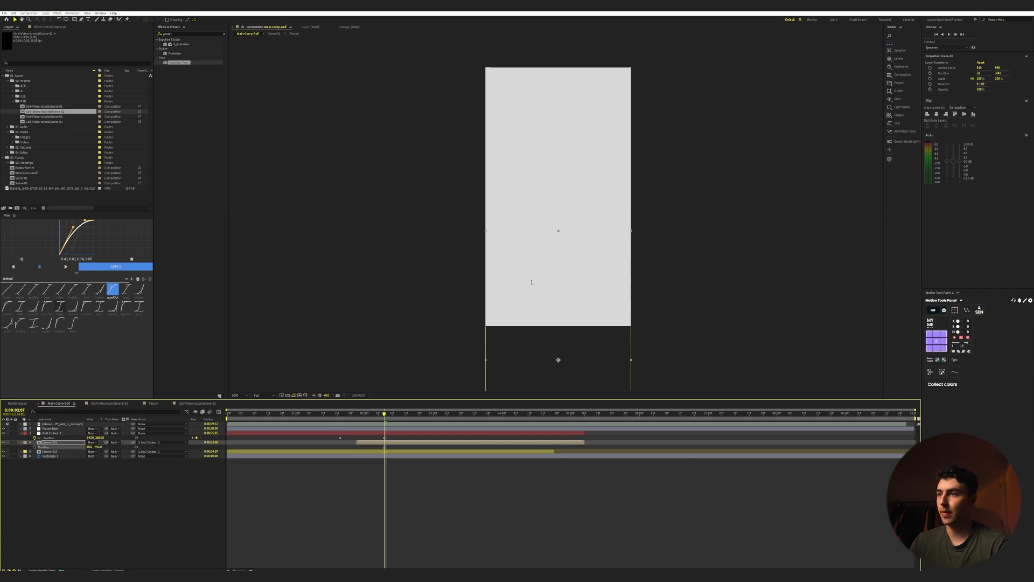
drag(548, 302, 559, 145)
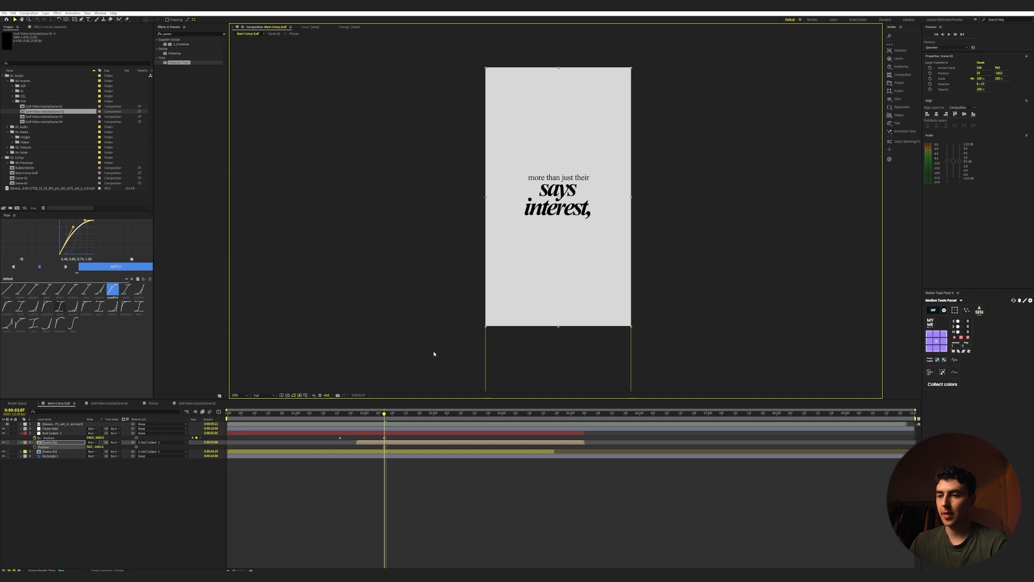
drag(351, 414, 316, 420)
key(space)
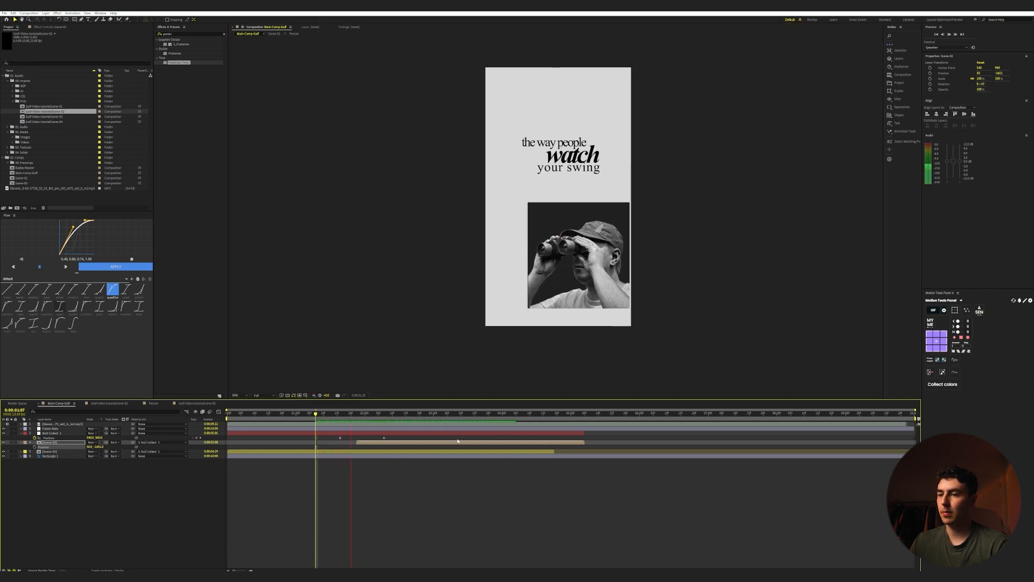
key(space)
- Apply a steep ease-in-out curve to the null's Position keyframes and start the Scene-02 layer at the first keyframe
click(436, 432)
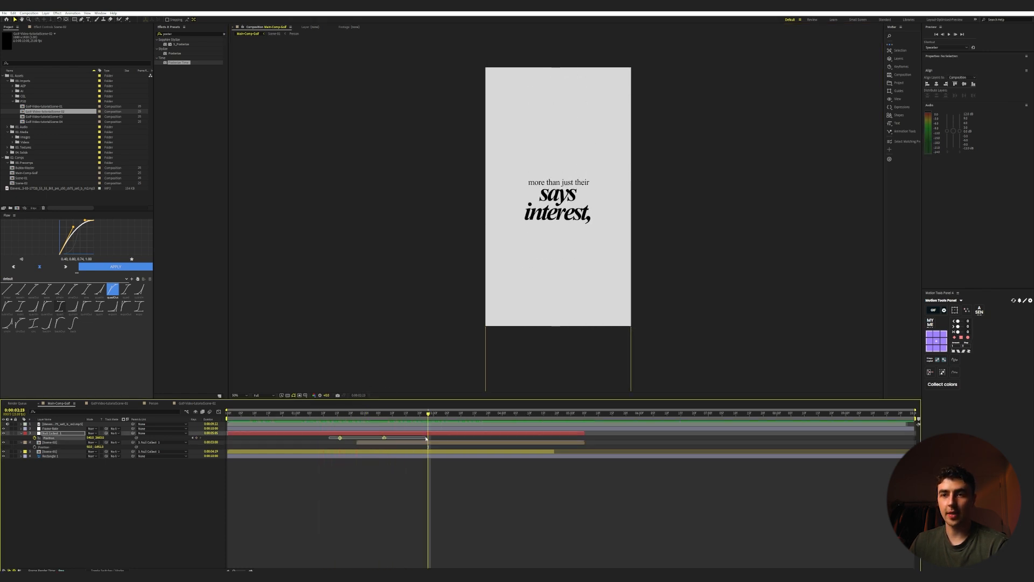
click(99, 306)
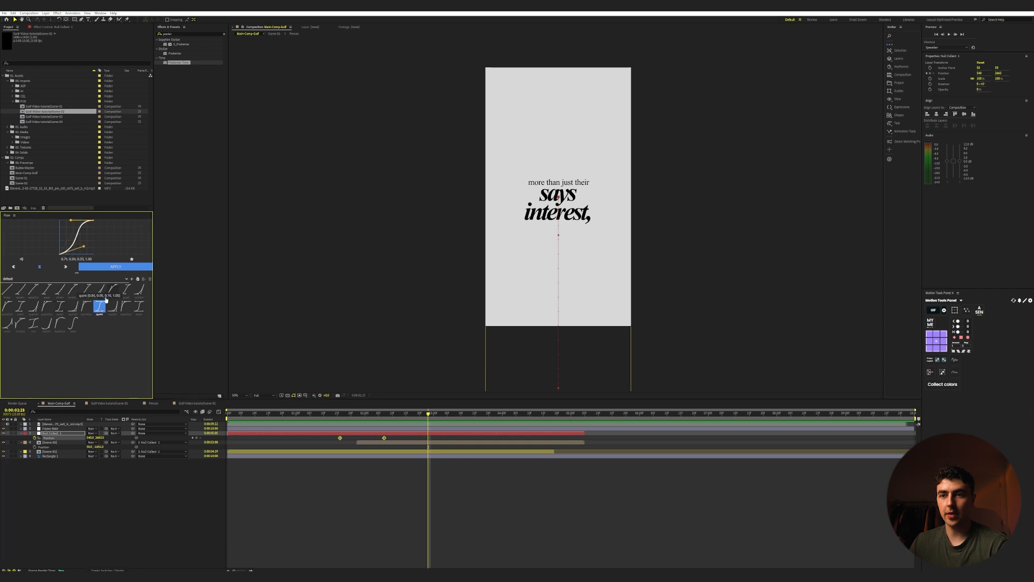
click(139, 306)
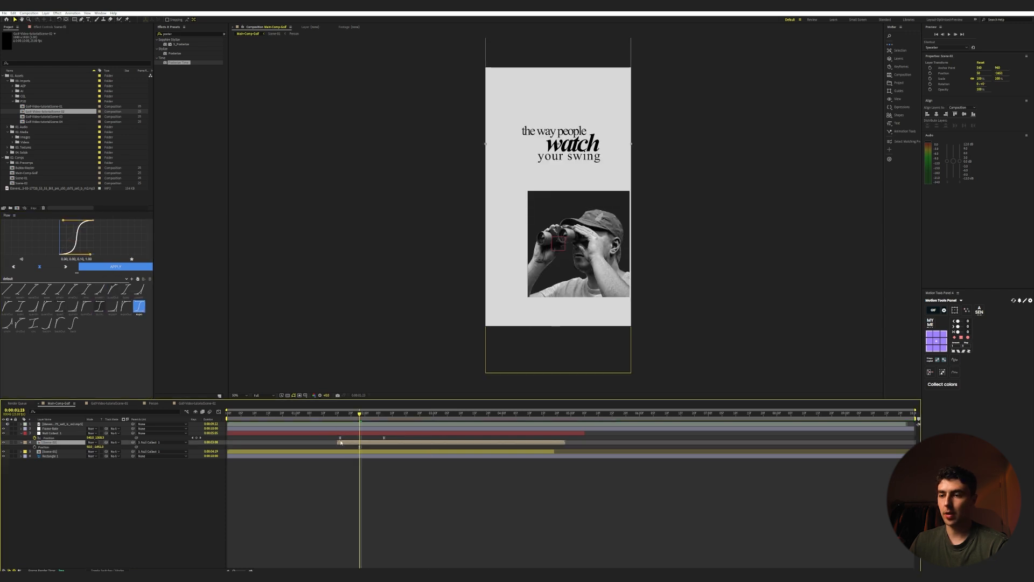
click(331, 413)
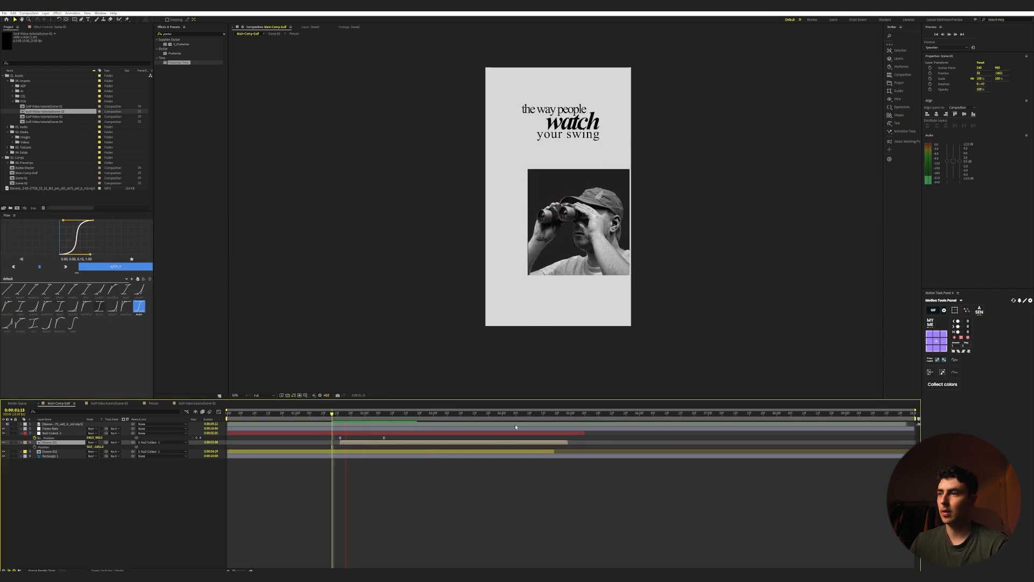
click(337, 413)
key(space)
- Add the expression wiggle(2,2) to the null's Position and preview the motion
click(48, 437)
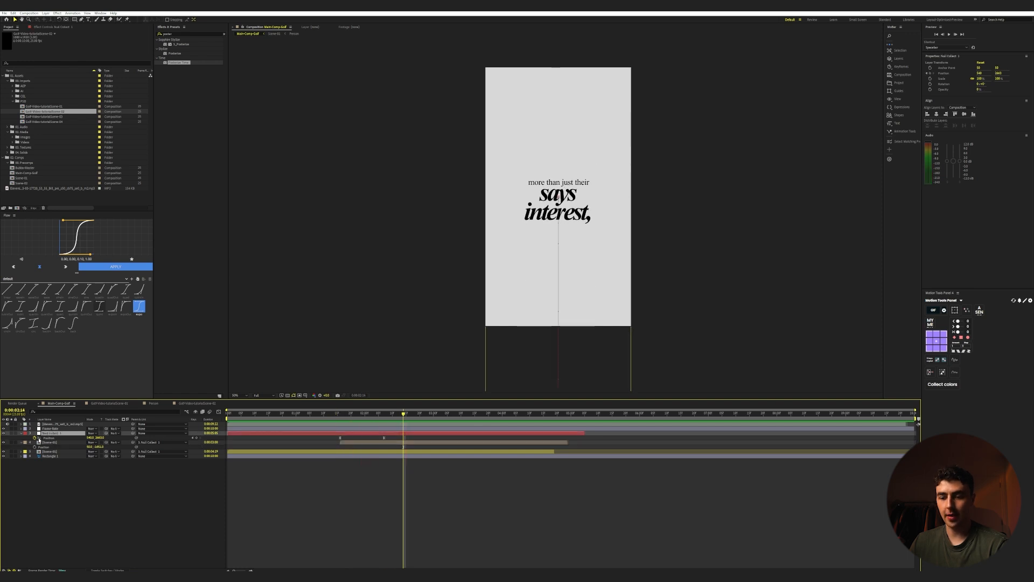
alt+click(35, 438)
text(wiggle(2,)
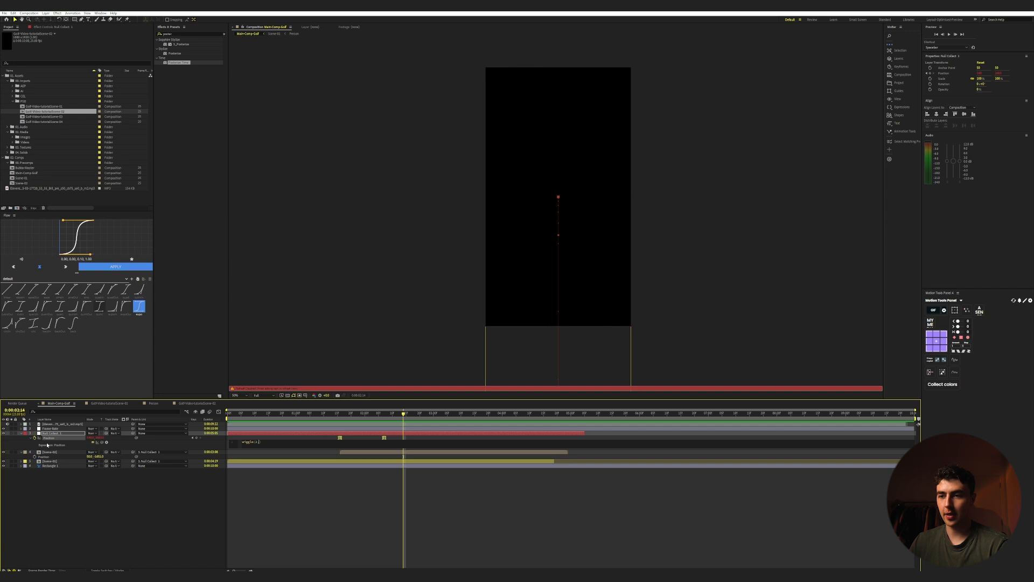
text(2)
click(67, 539)
key(space)
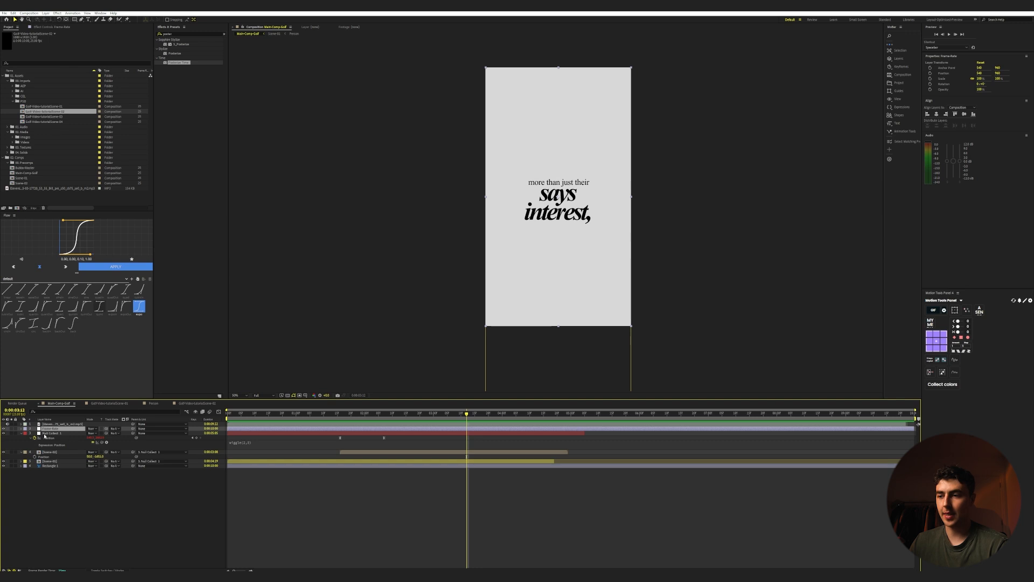
- Open the Scene-02 precomp, show its transparency grid and play it from the start
double_click(507, 226)
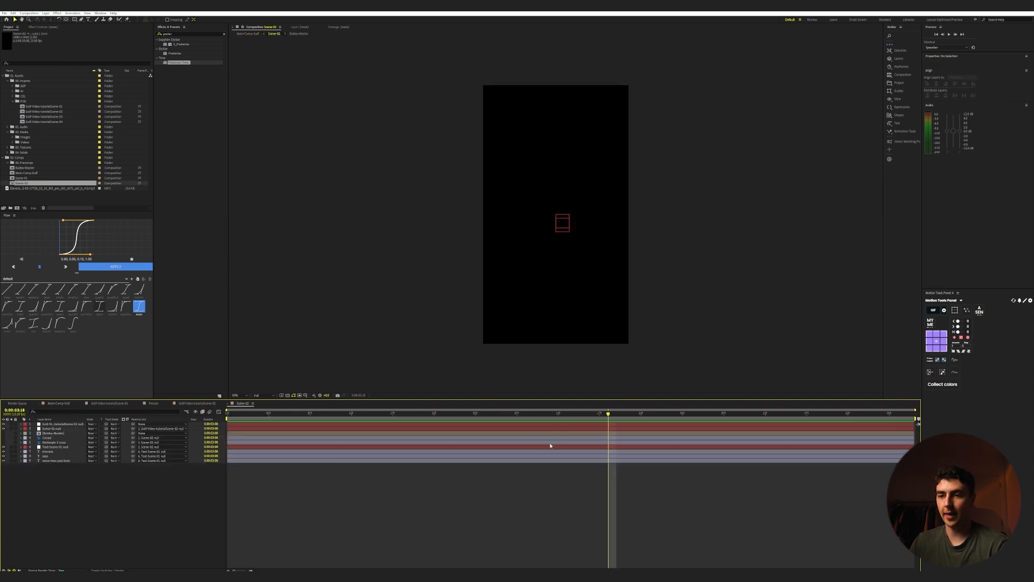
click(288, 395)
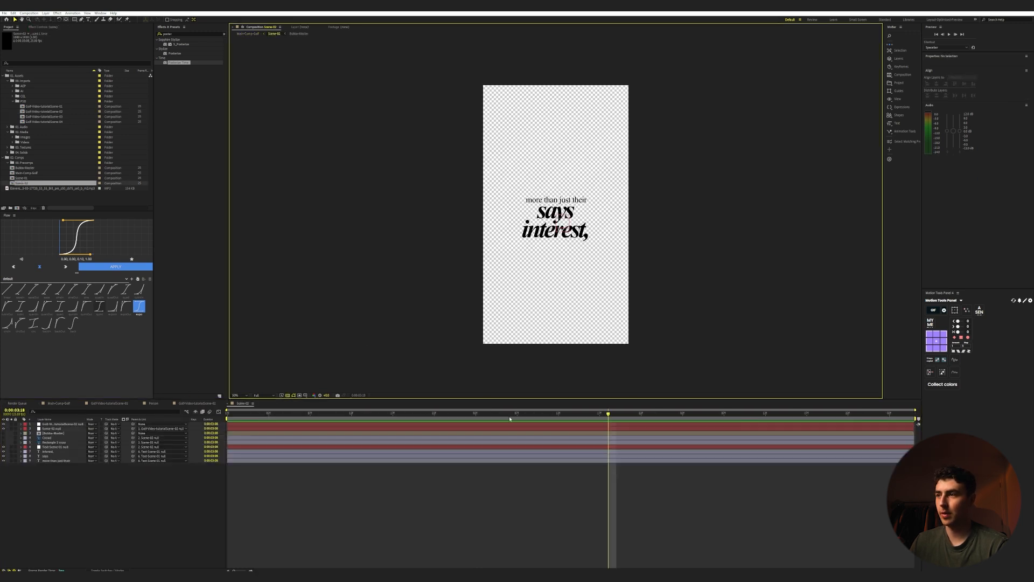
click(239, 450)
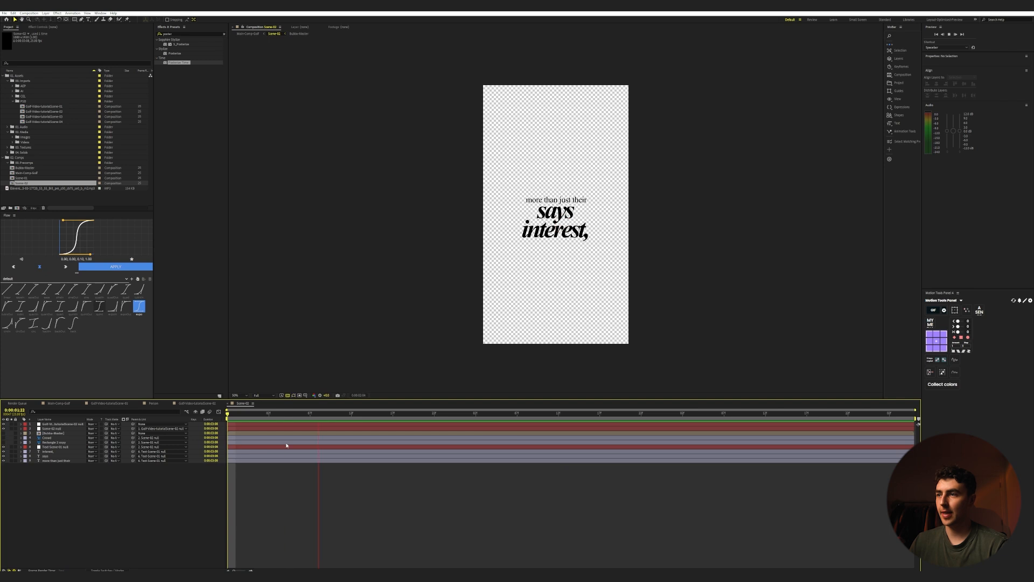
key(space)
- Keyframe the Position of the text null in Scene-02 so the three text lines shift upward
click(51, 428)
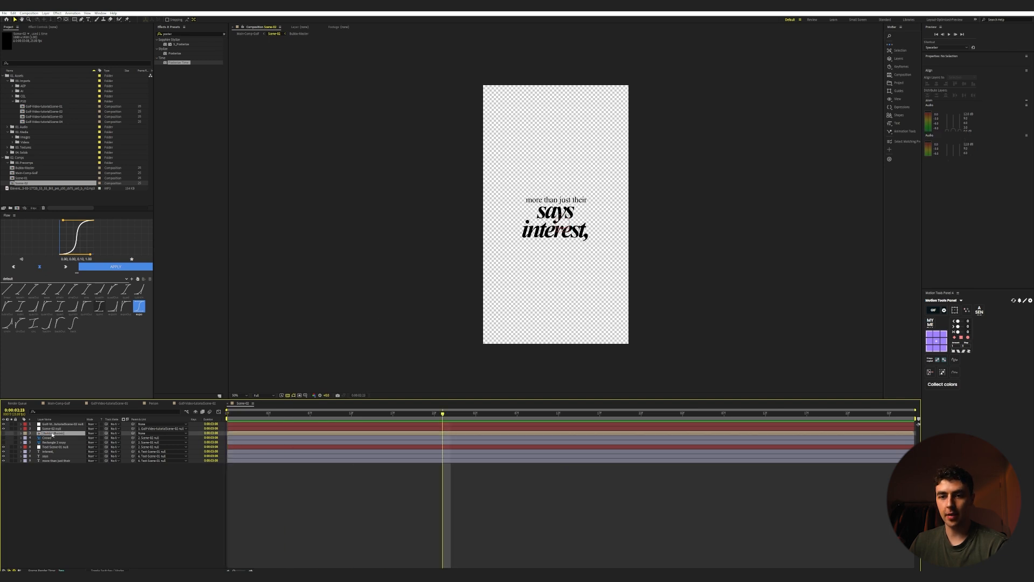
click(54, 456)
click(48, 451)
shift+click(48, 461)
key(p)
click(57, 446)
key(p)
click(35, 451)
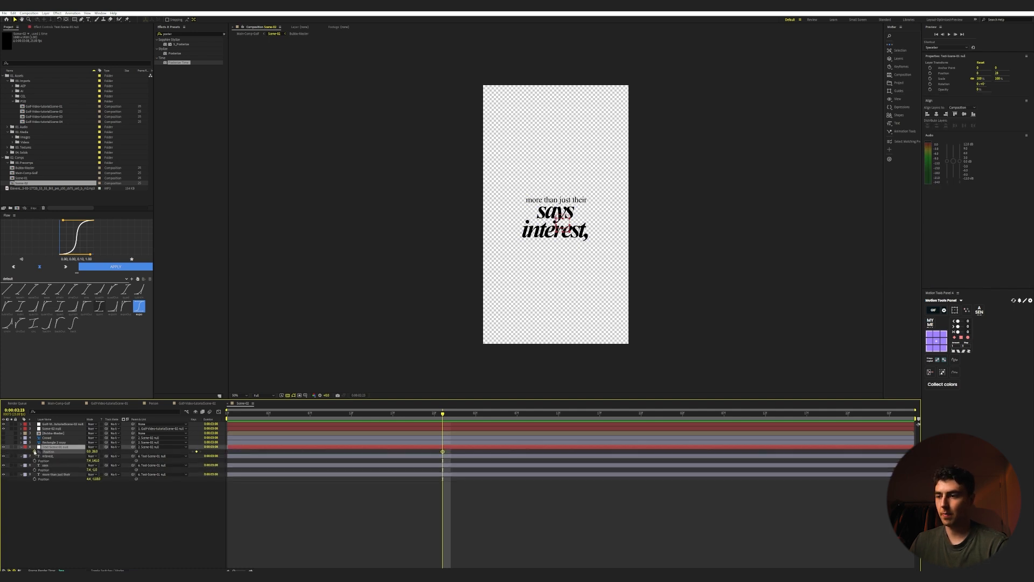
click(542, 413)
drag(557, 254, 556, 216)
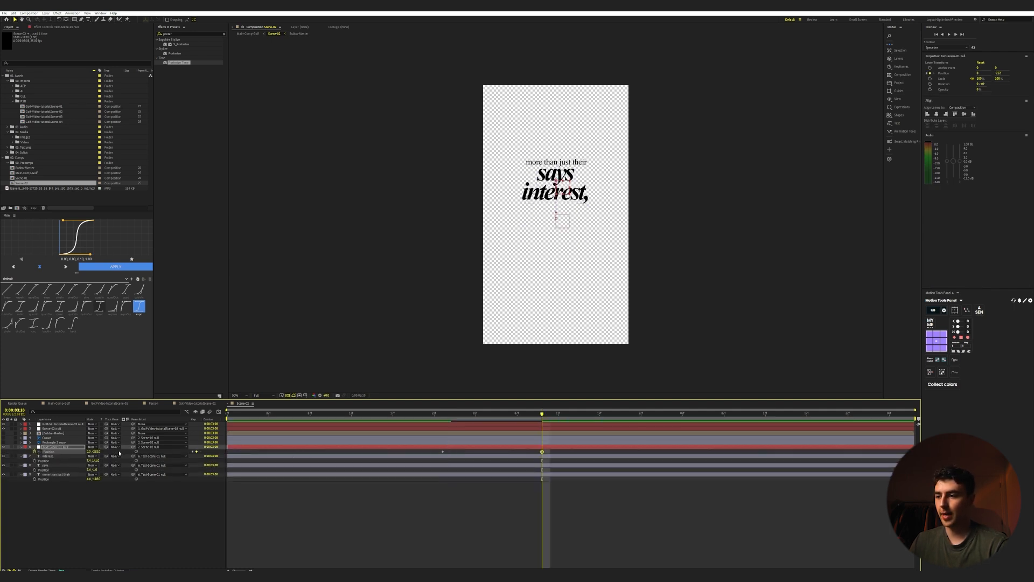
- Apply the steep ease-in-out curve to the text null's Position keyframes and preview the move in the main comp
drag(434, 455, 548, 448)
click(116, 266)
key(space)
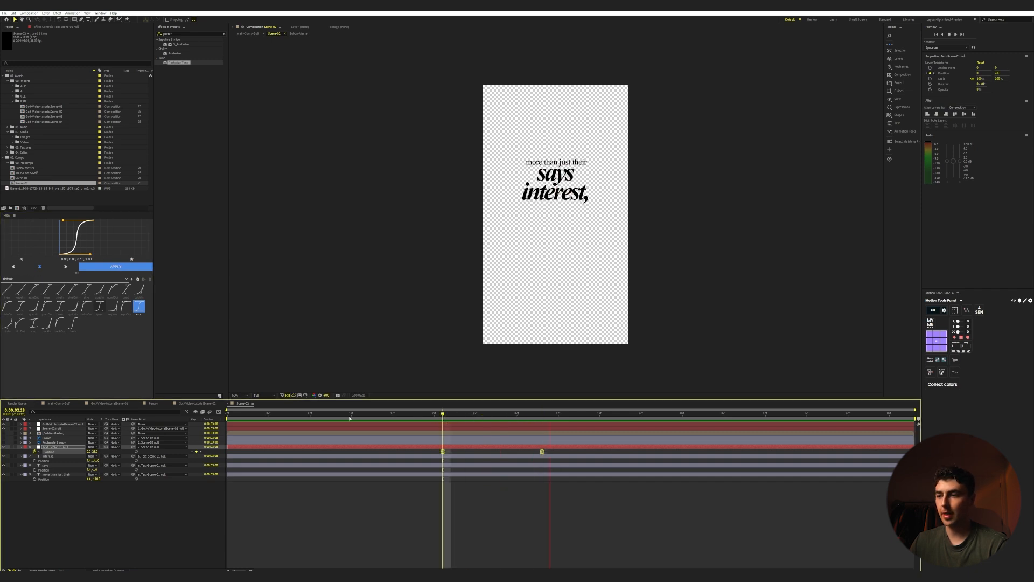
key(ctrl+alt+shift+Up)
key(space)
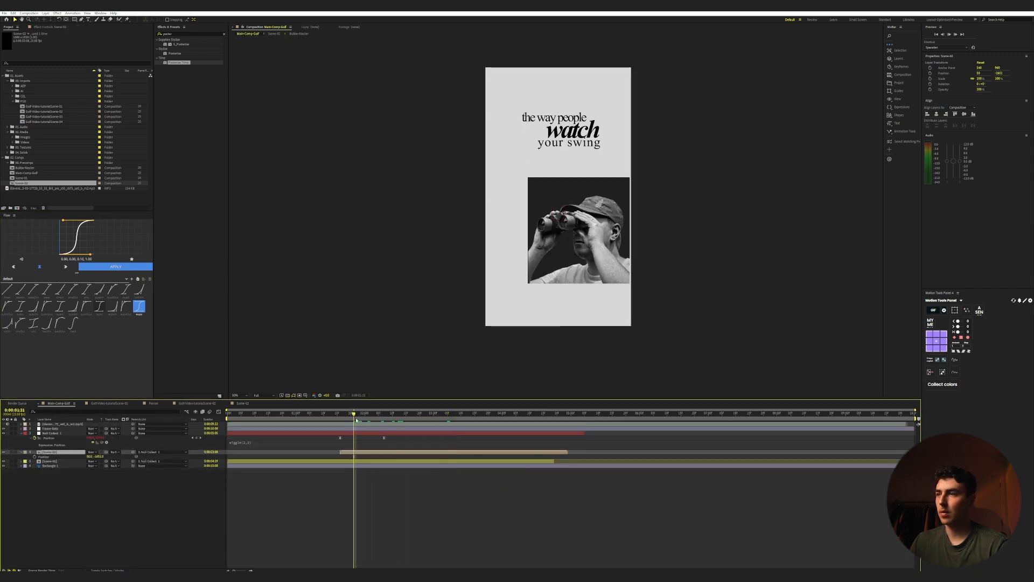
- Keyframe the text null's Scale in Scene-02 so the text grows from 100% during the upward move
double_click(448, 452)
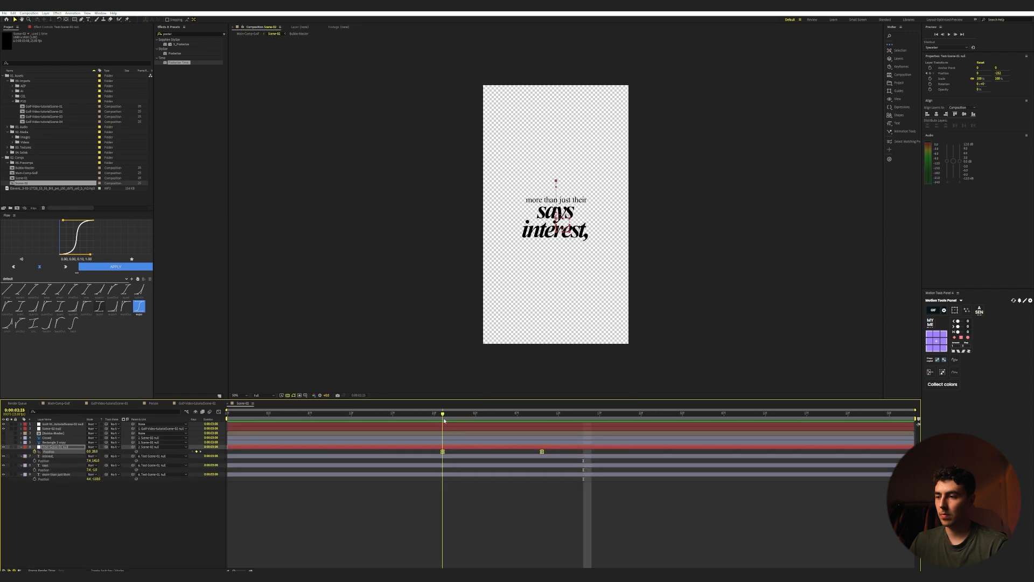
key(s)
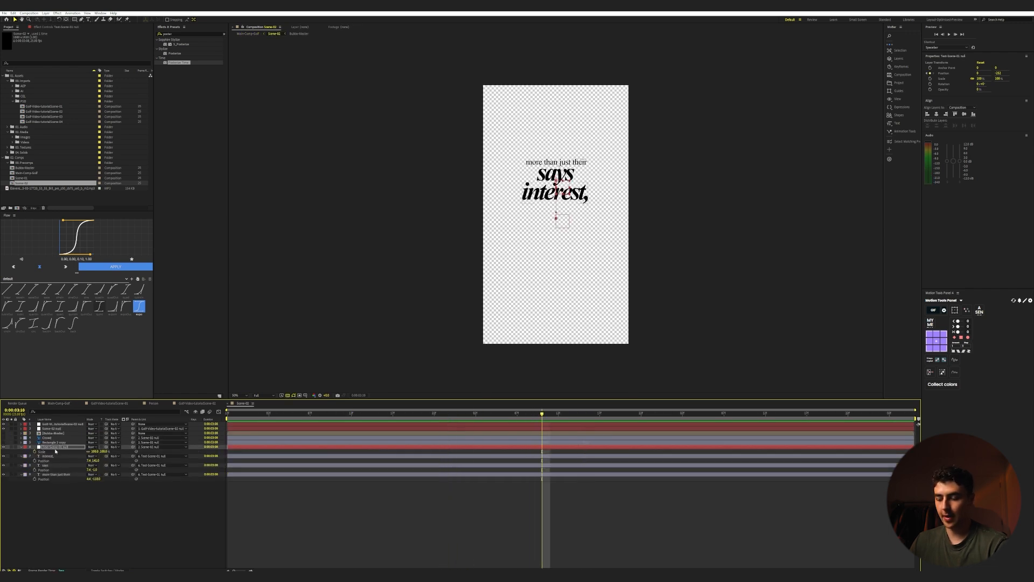
click(36, 453)
key(shift+p)
key(j)
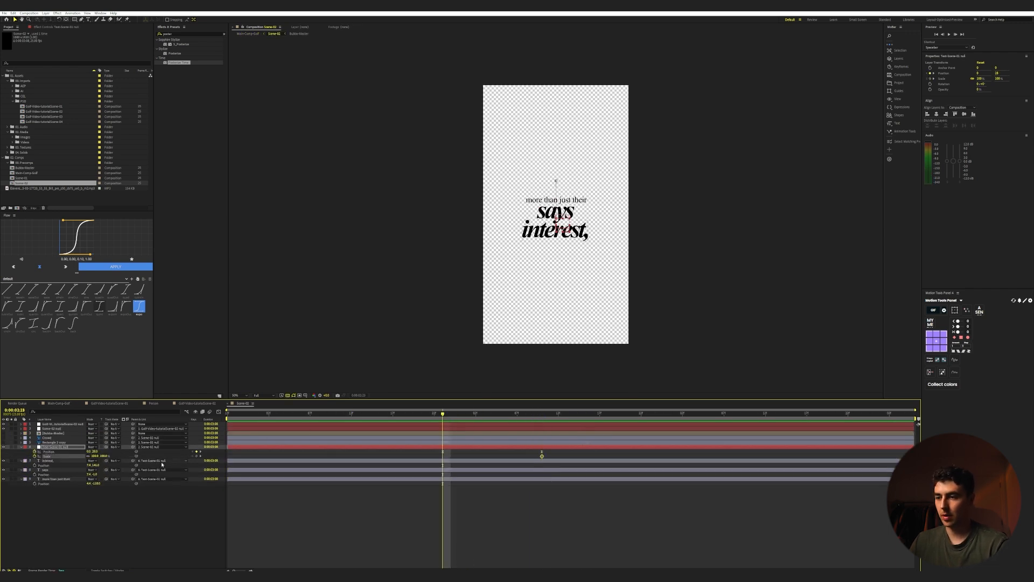
drag(542, 456, 442, 456)
click(531, 420)
key(k)
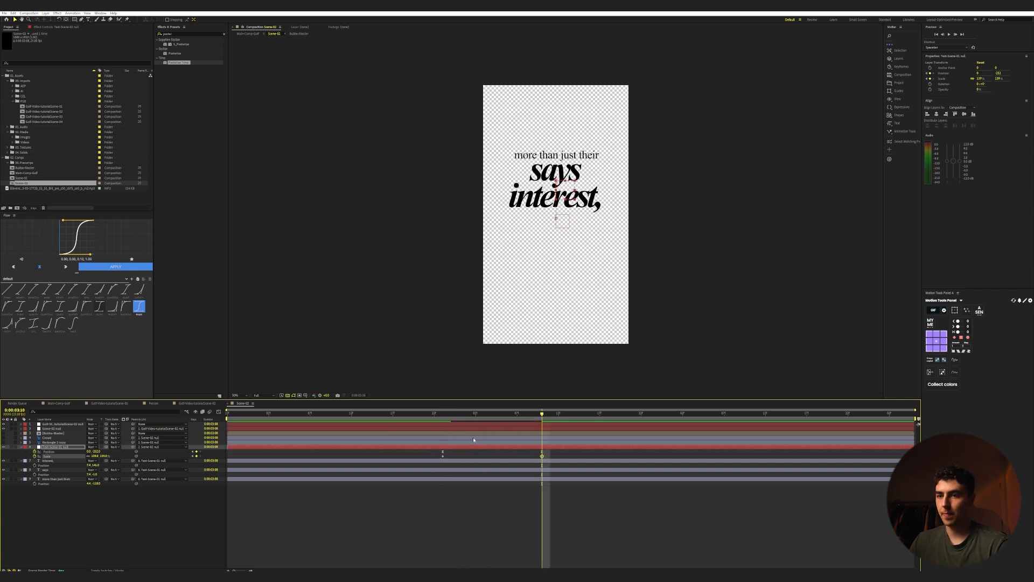
- Create an adjustment layer in Scene-02, place it directly above the three text layers and rename it Blur
key(j)
click(66, 505)
right_click(68, 514)
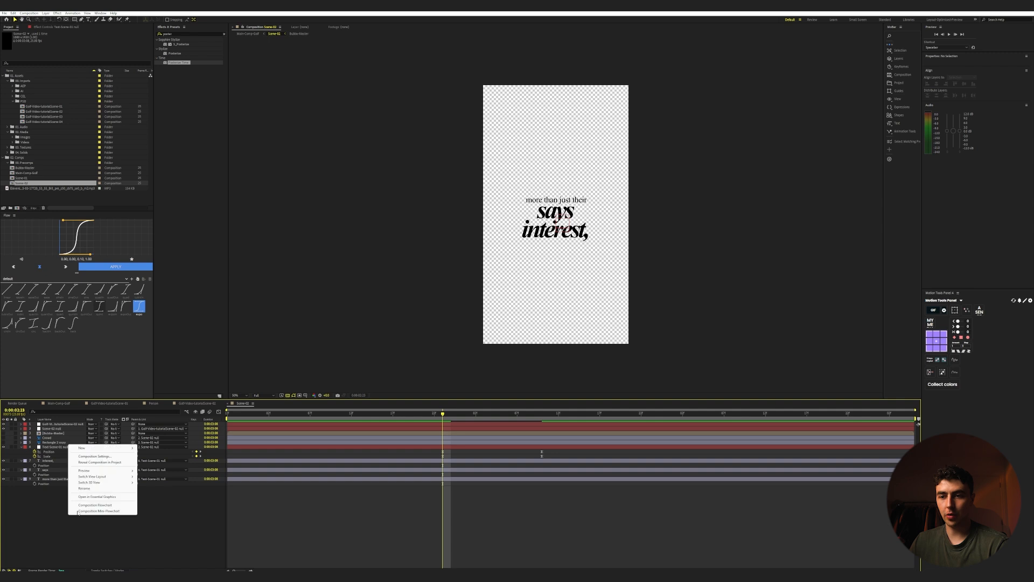
mouse_move(100, 449)
click(160, 492)
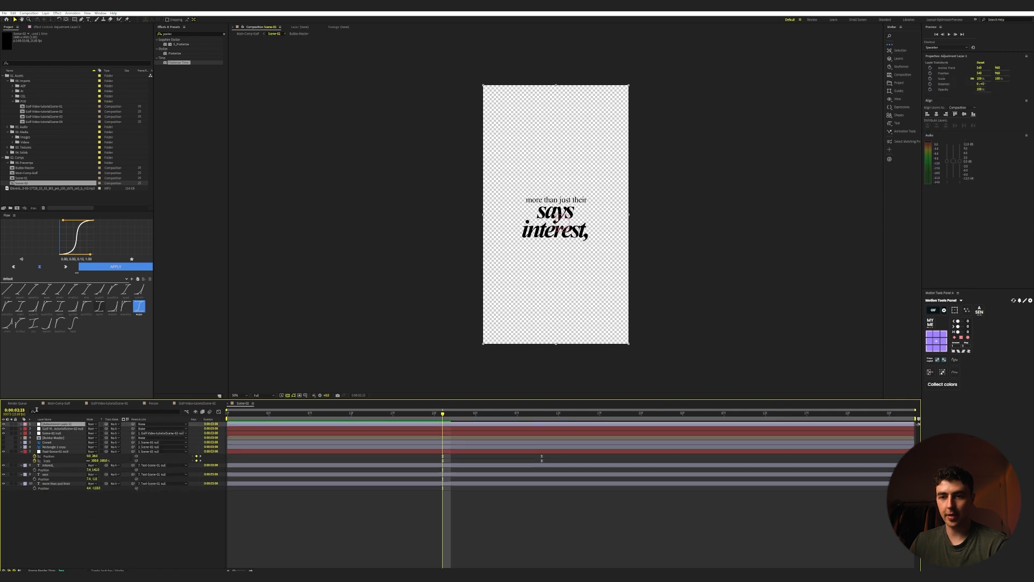
drag(46, 424, 58, 461)
key(Return)
text(Blur)
key(Return)
- Find the Fast Box Blur effect and apply it to the Blur adjustment layer
drag(182, 34, 69, 37)
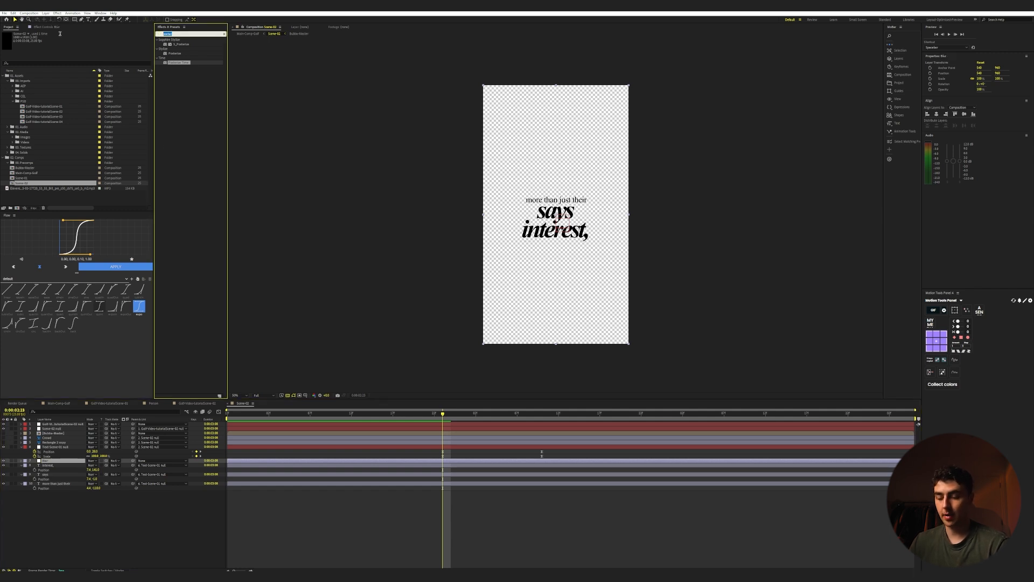
text(fast)
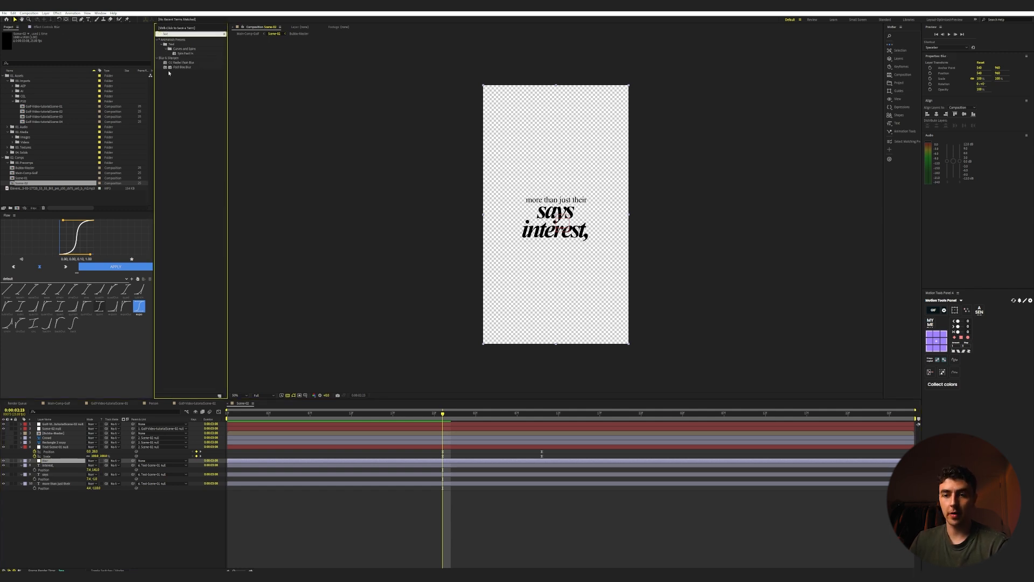
double_click(181, 66)
- Keyframe the Blur Radius to rise at the middle of the text move and return to 0 at its end
click(11, 44)
drag(451, 418, 492, 414)
drag(82, 44, 83, 43)
drag(494, 414, 541, 414)
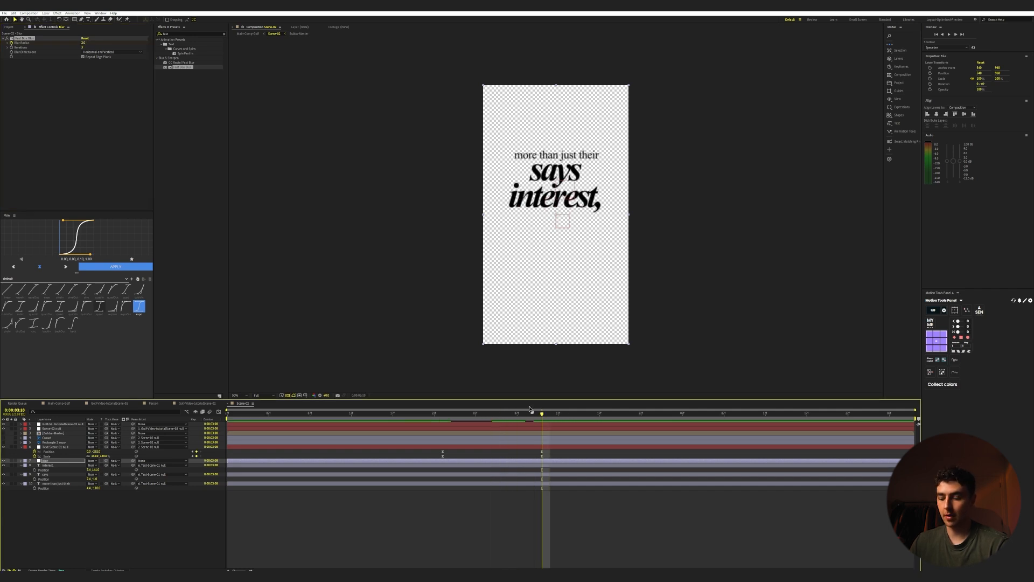
click(84, 43)
text(0)
key(Return)
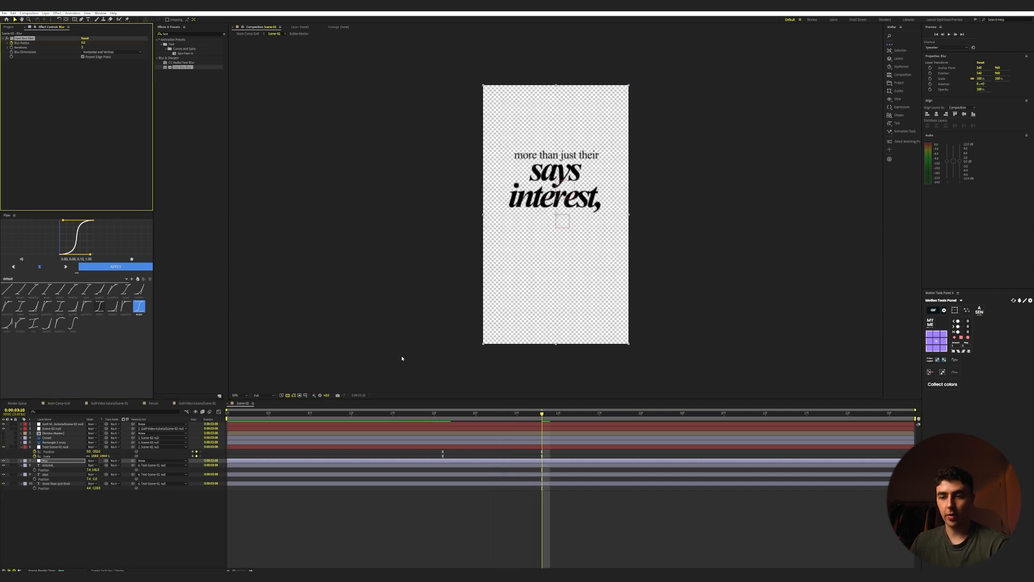
- Preview the text's blur, scale and position animation in both Scene-02 and the main comp
key(space)
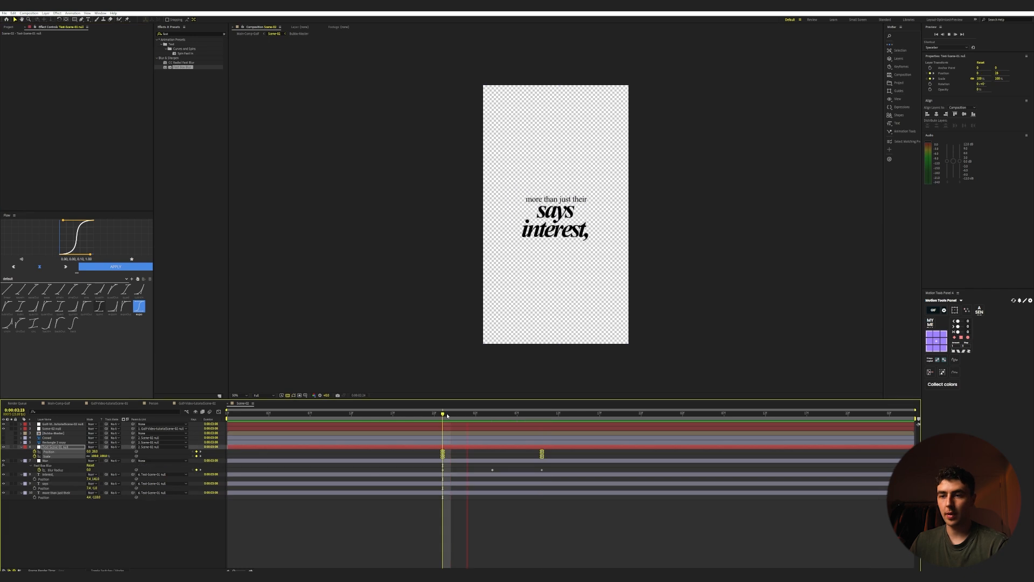
key(space)
click(58, 403)
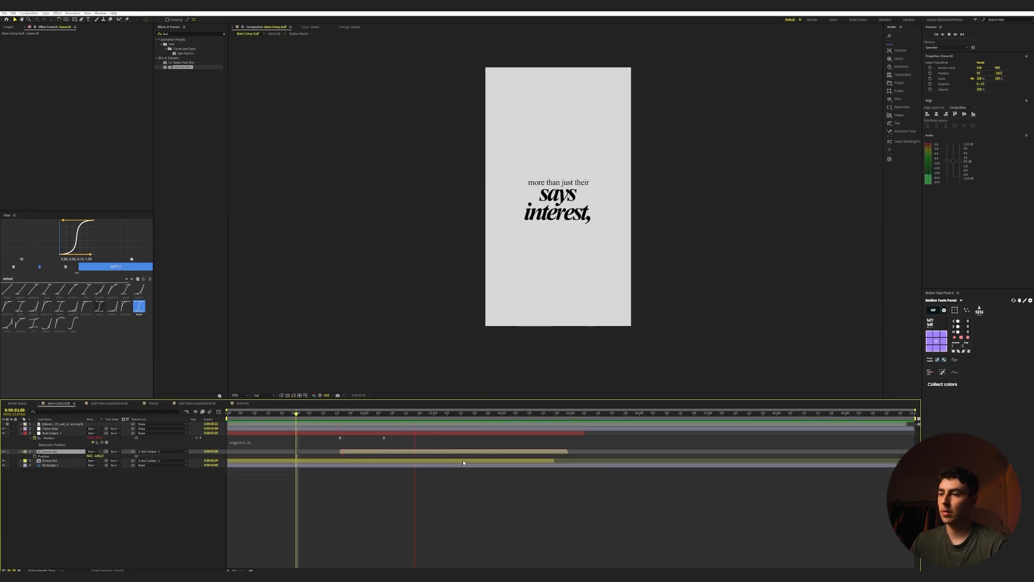
key(space)
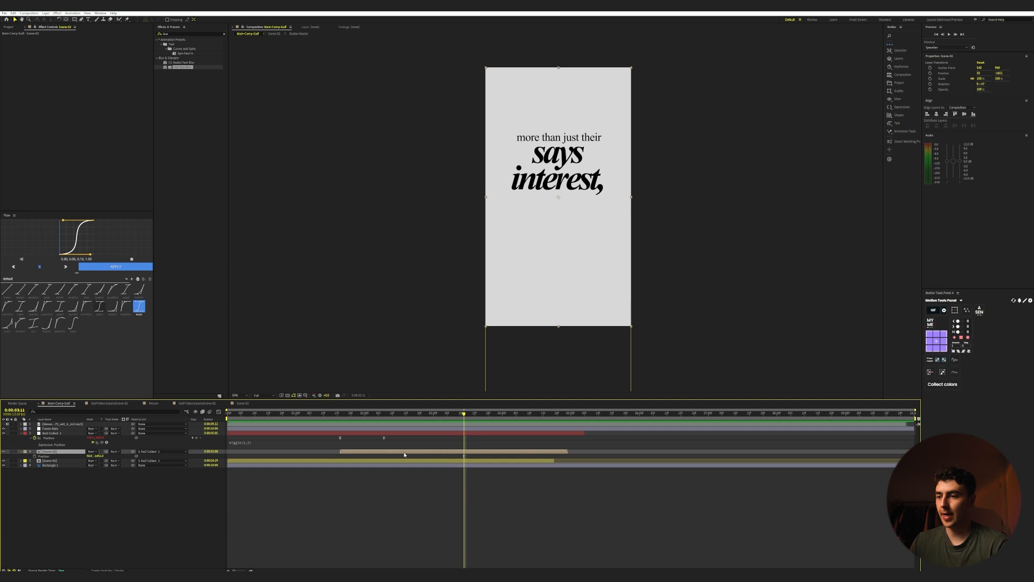
double_click(404, 455)
drag(488, 413, 437, 420)
key(space)
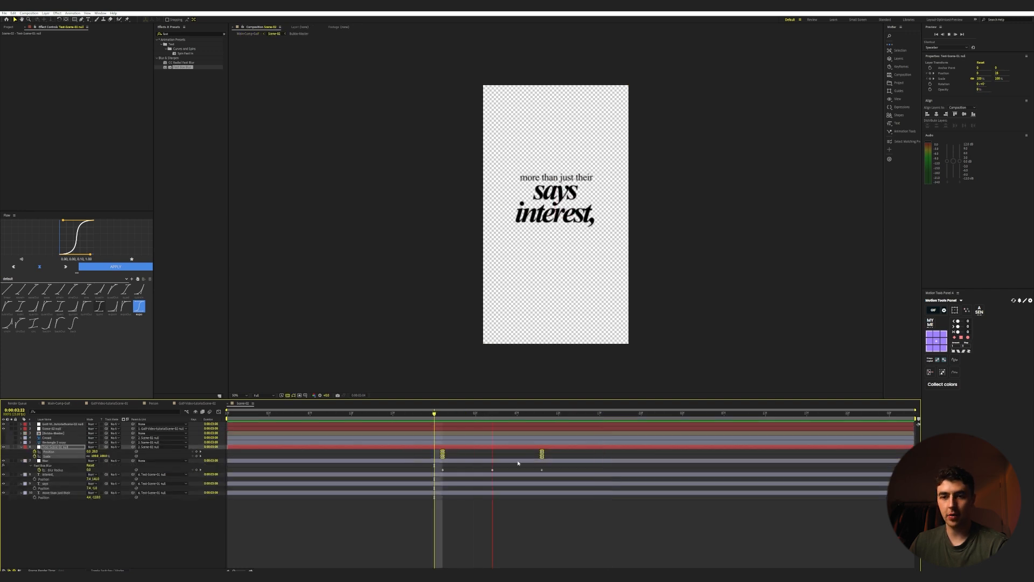
key(space)
- Make the Rectangle 2 copy, Crowd and golfer layers visible in Scene-02
click(36, 443)
click(3, 438)
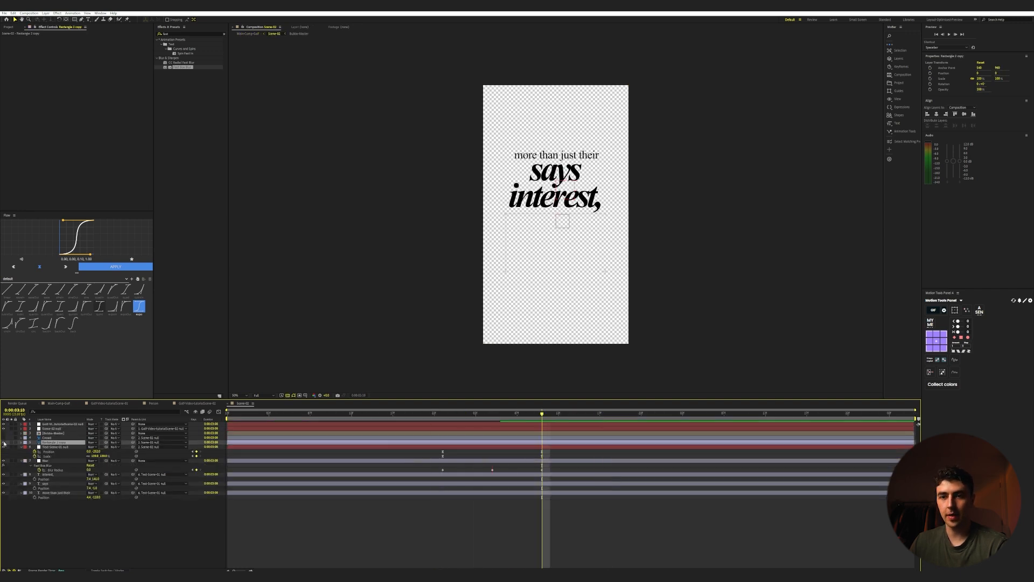
click(4, 433)
click(62, 433)
scroll(585, 261, up, 2)
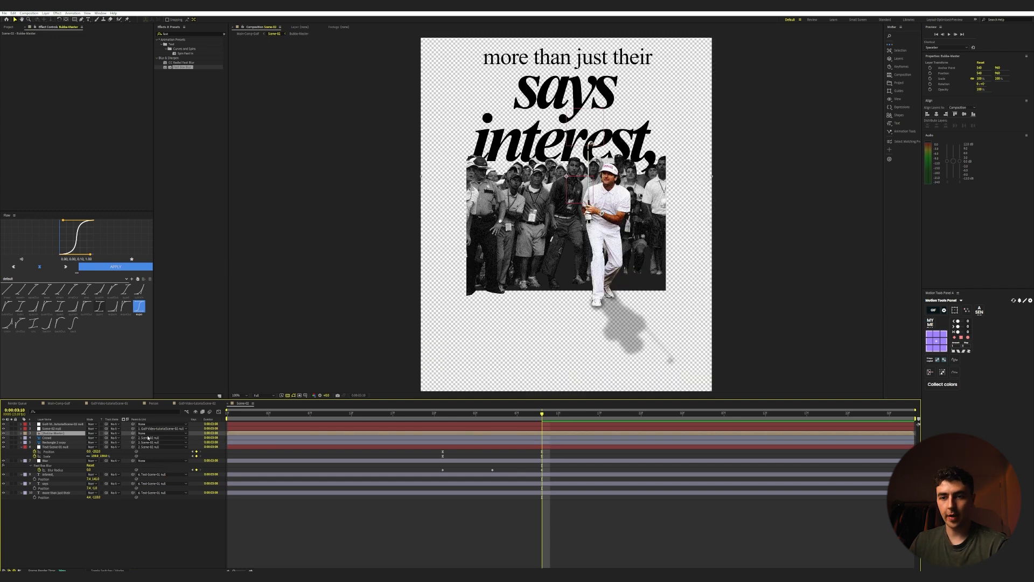
- Keyframe the Rectangle 2 copy layer's Mask Path at full size and, earlier in time, collapsed into its lower-right corner
click(54, 442)
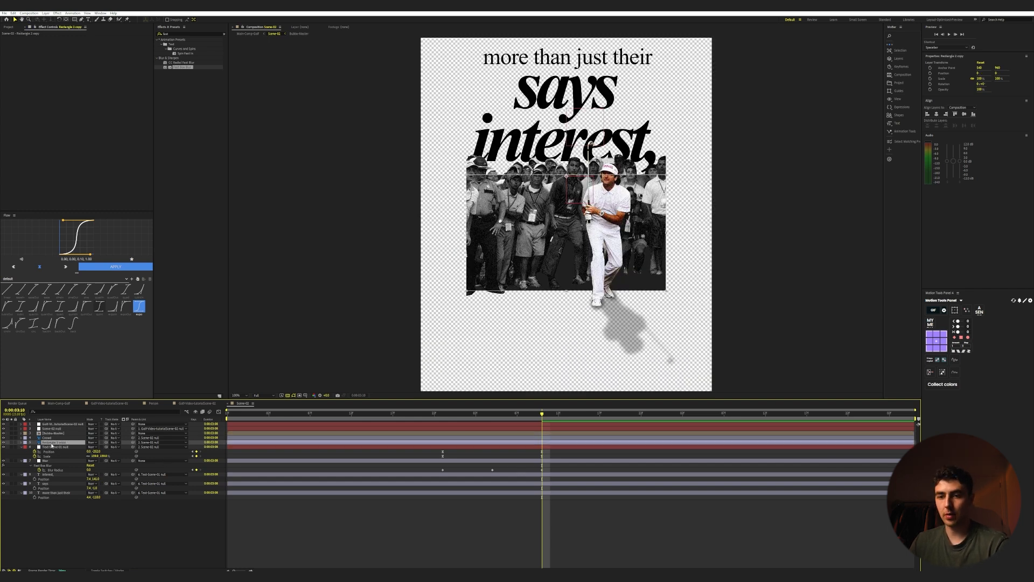
key(m)
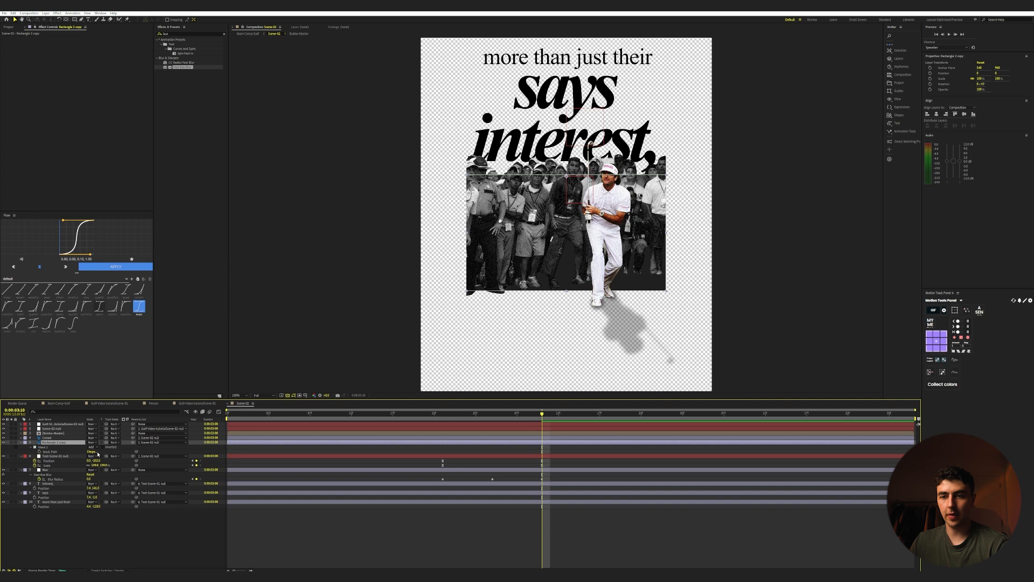
click(30, 447)
click(31, 447)
click(39, 451)
click(483, 413)
click(696, 156)
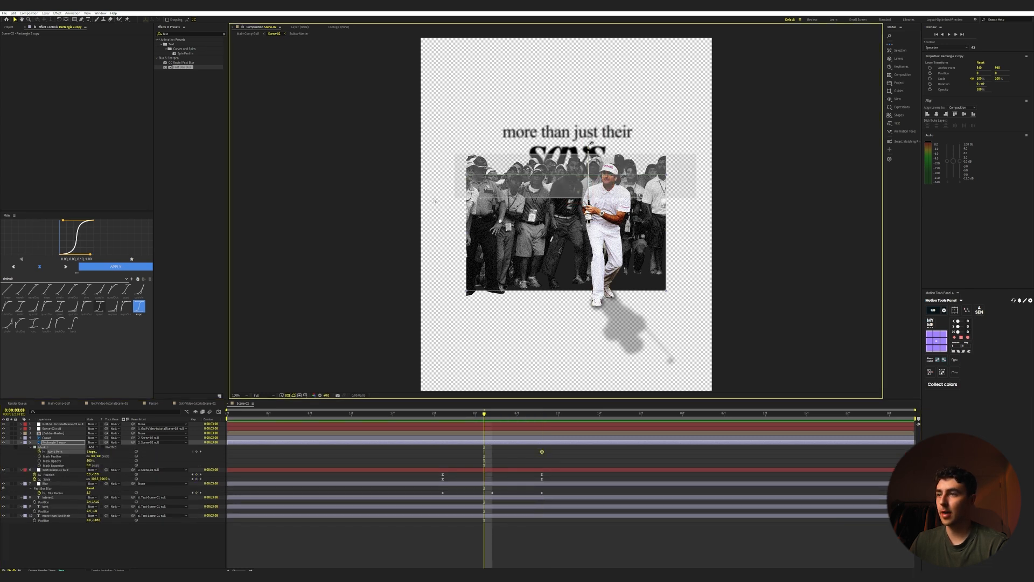
drag(488, 174, 594, 298)
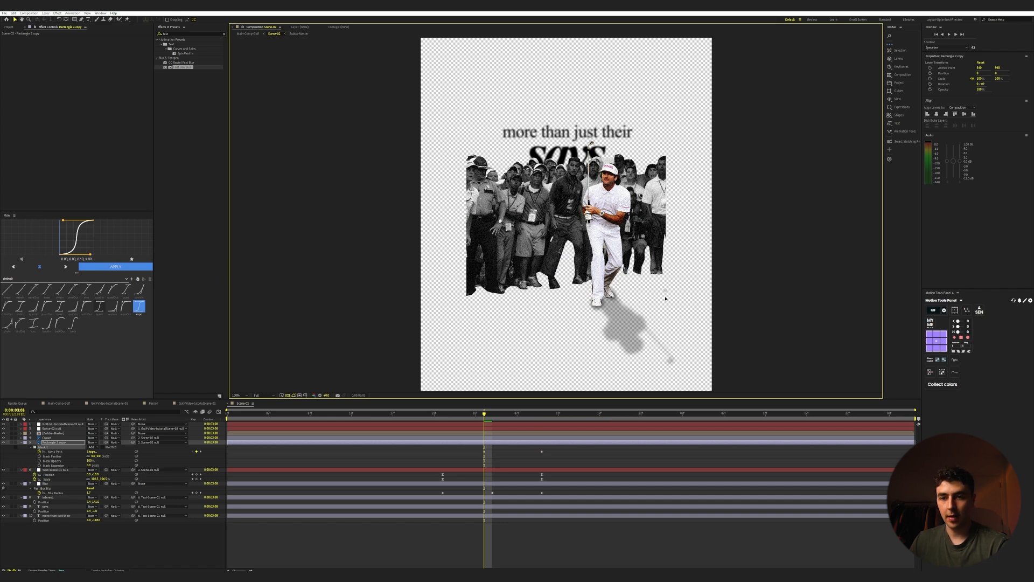
- Change the outline colour of the Rectangle 2 copy layer's mask to a saturated green
click(35, 448)
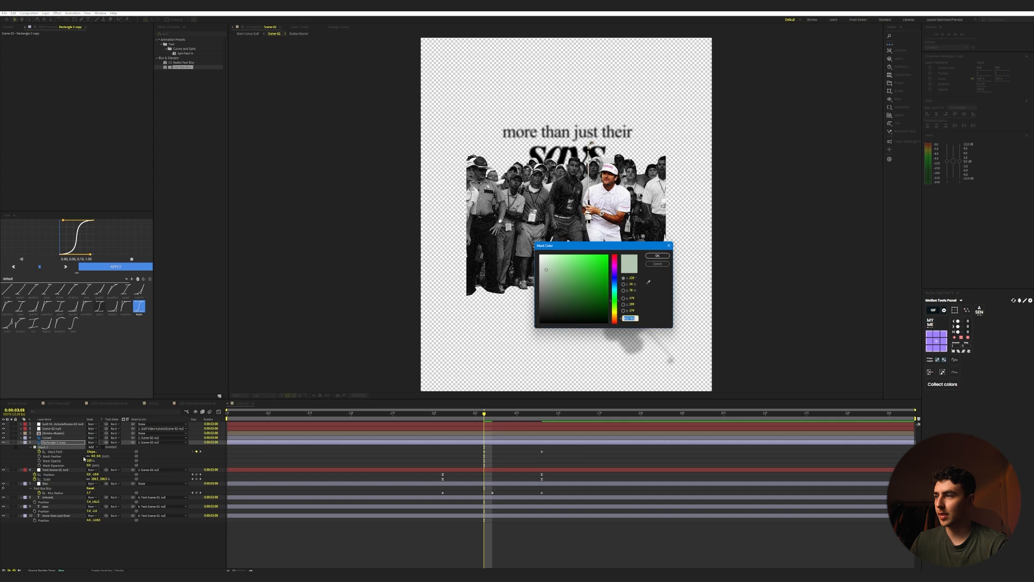
click(601, 279)
click(657, 255)
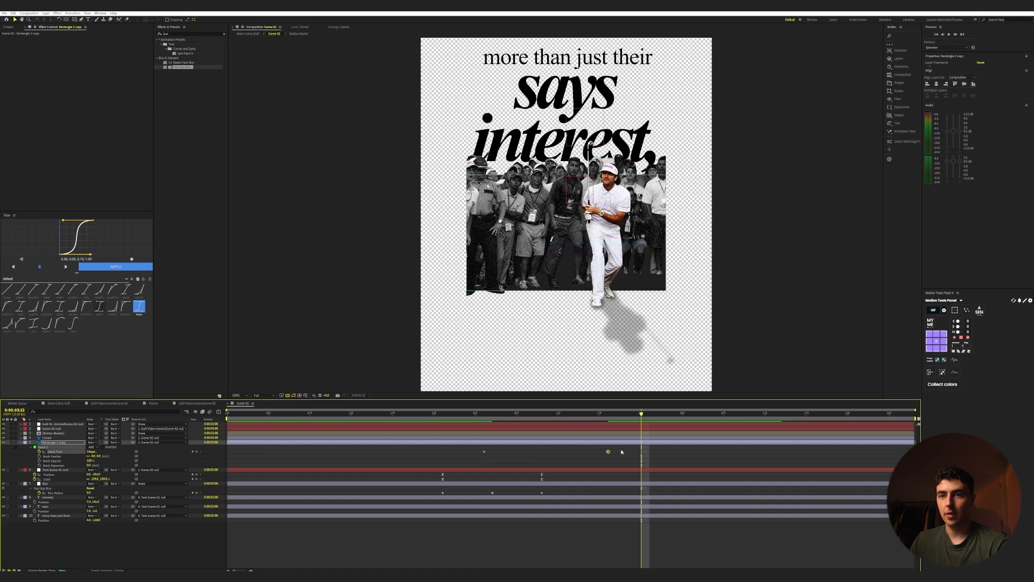
- Apply the S-shaped ease curve to both Mask Path keyframes of Rectangle 2 copy and preview the reveal
drag(624, 450, 425, 462)
click(96, 266)
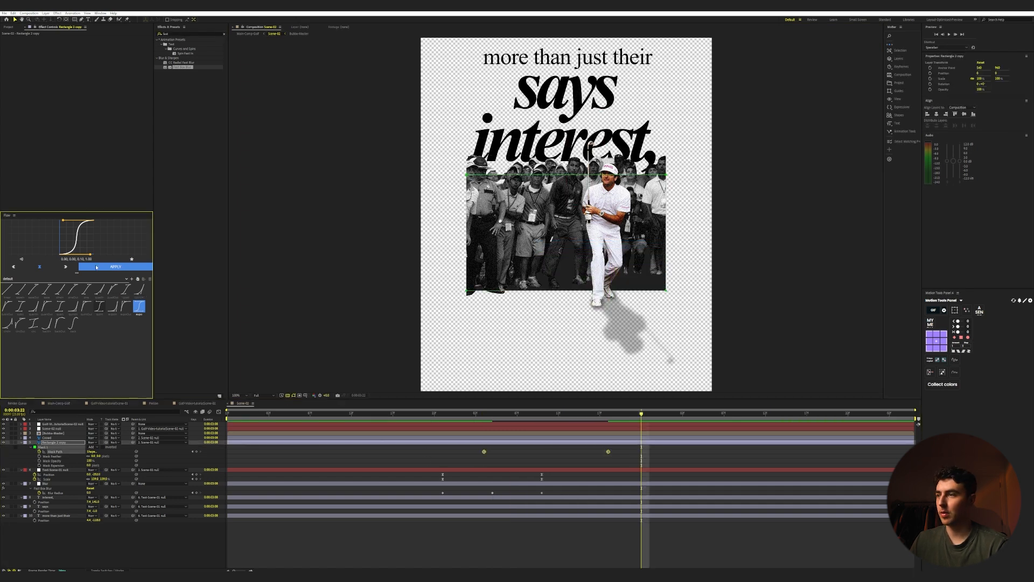
click(474, 419)
key(space)
key(space)
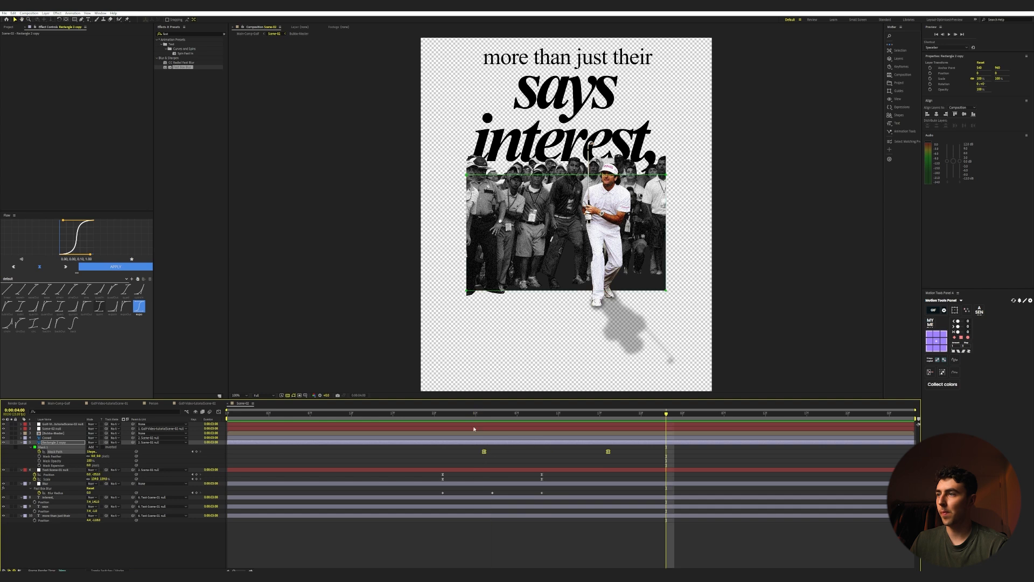
key(shift+Page_Up)
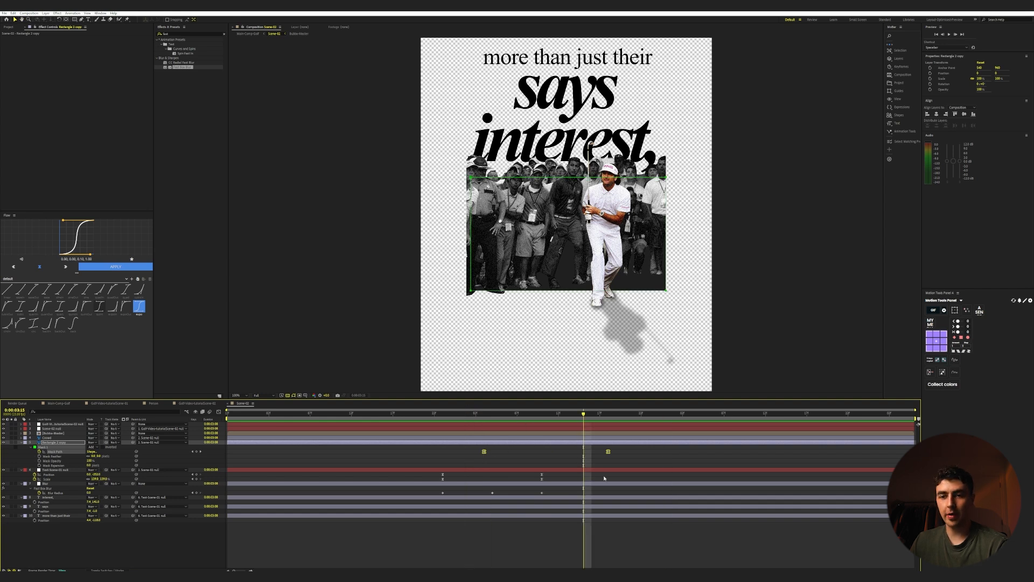
- Matte the Crowd layer to Rectangle 2 copy and raise the rectangle mask's top edge above the crowd's heads at the final keyframe
click(47, 437)
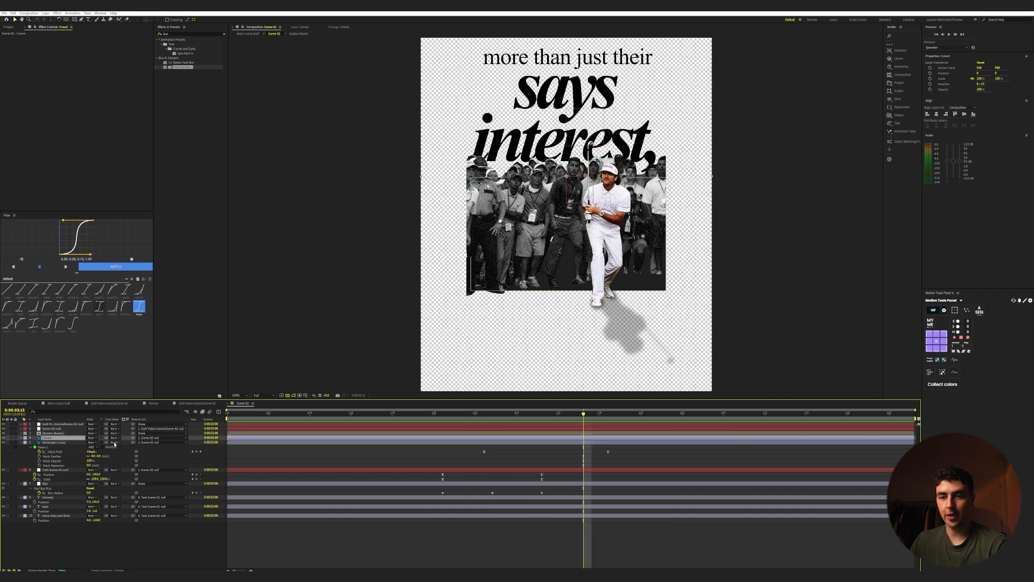
click(54, 442)
drag(584, 413, 605, 411)
drag(448, 168, 668, 154)
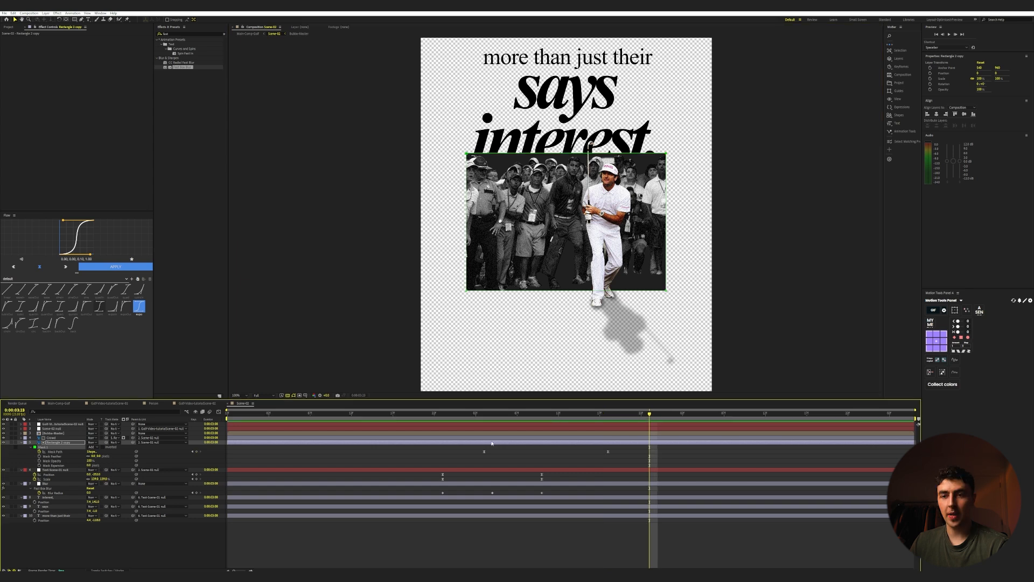
- Draw a pen mask on the Crowd layer around the pale patch above the golfer's cap and invert it to cut that area out
click(50, 437)
click(81, 19)
scroll(591, 143, up, 8)
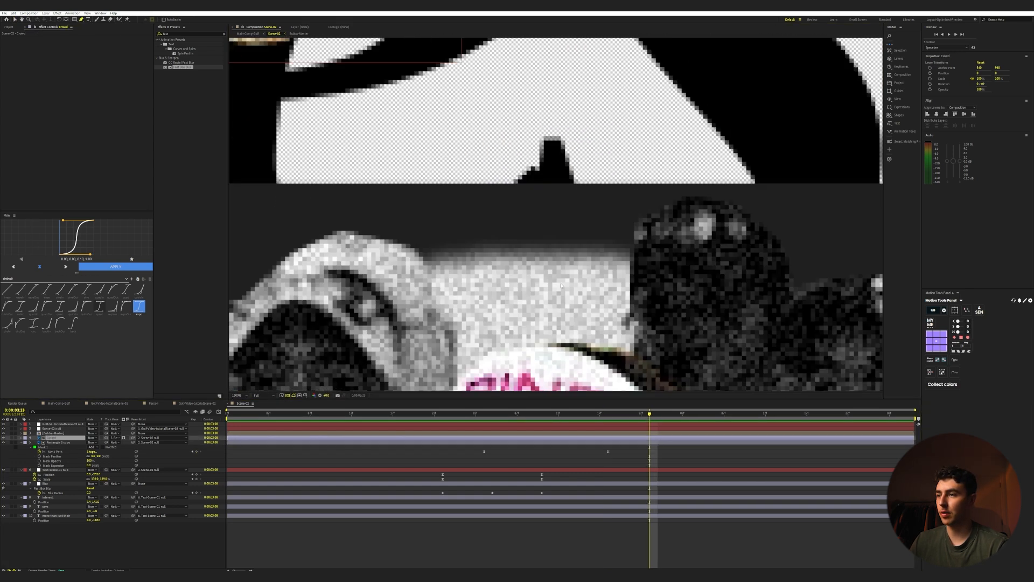
scroll(520, 270, down, 4)
click(521, 270)
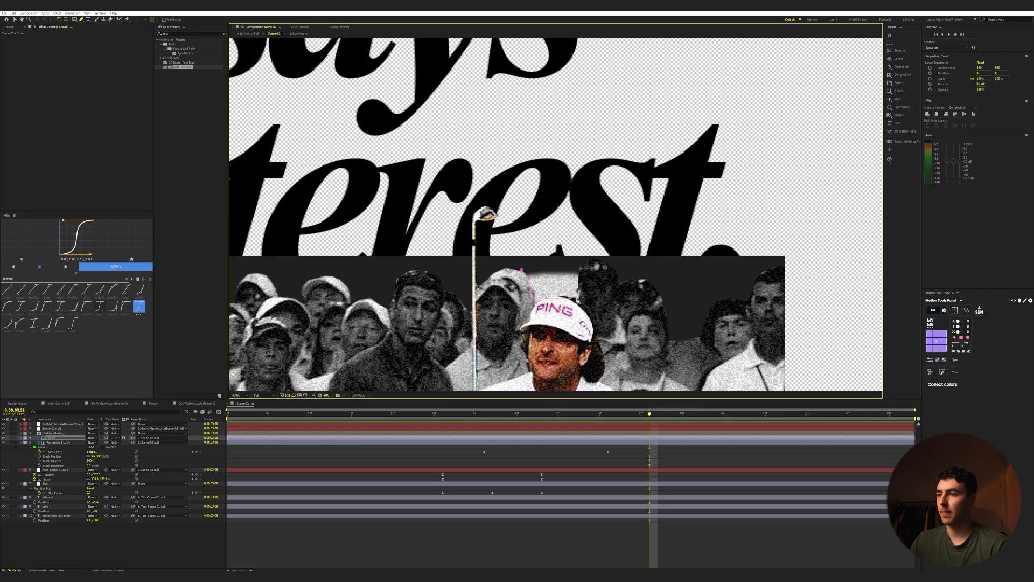
click(580, 282)
click(579, 271)
click(521, 270)
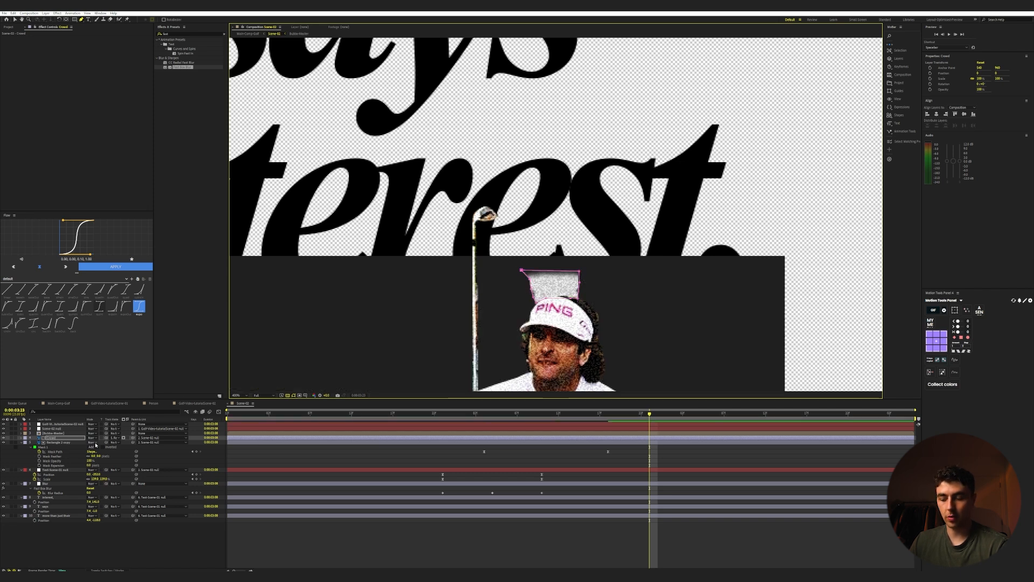
key(m)
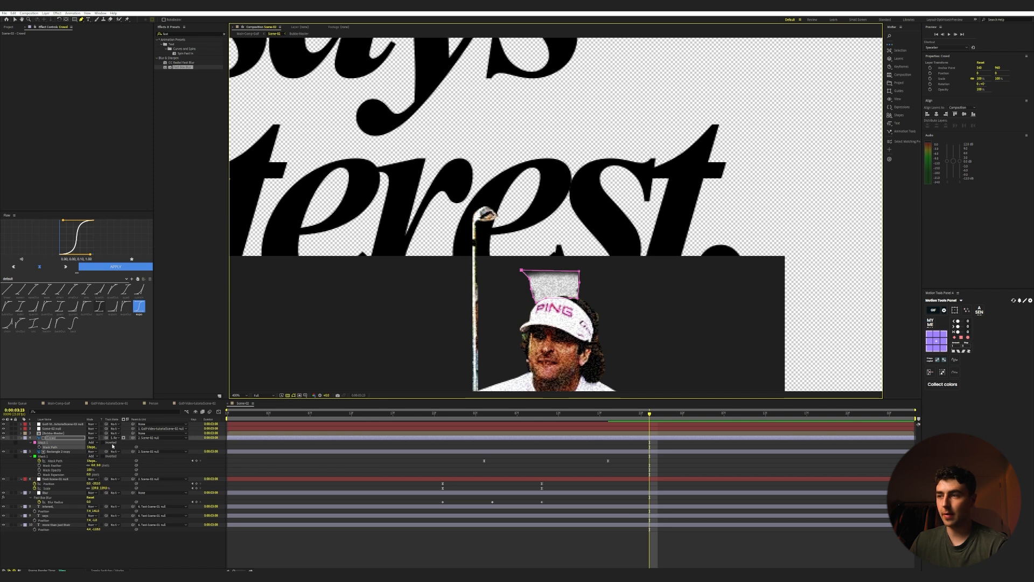
click(103, 442)
- Preview the crowd reveal, move the rectangle's last Mask Path keyframe slightly later and play it again
key(space)
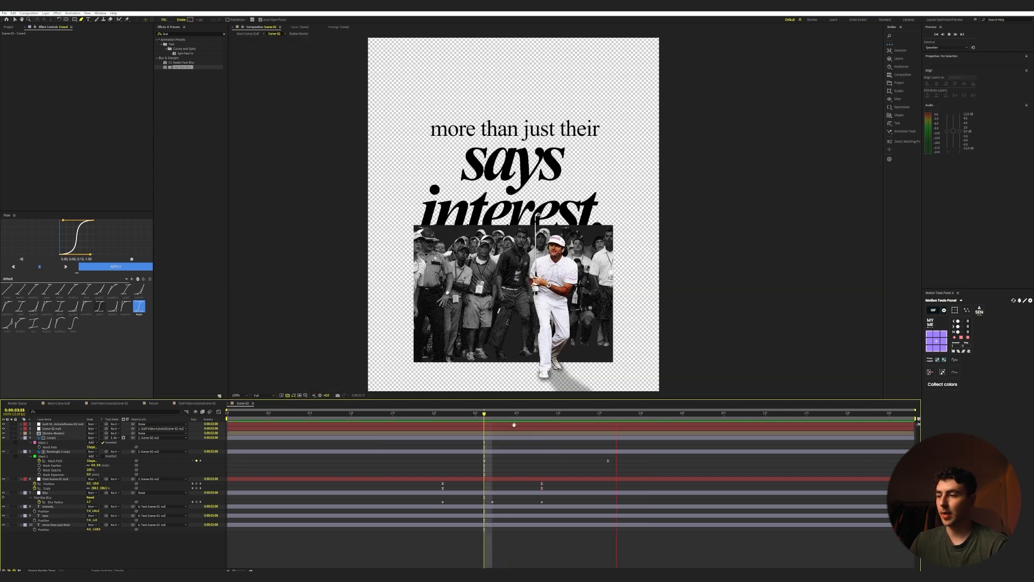
key(space)
drag(608, 461, 633, 460)
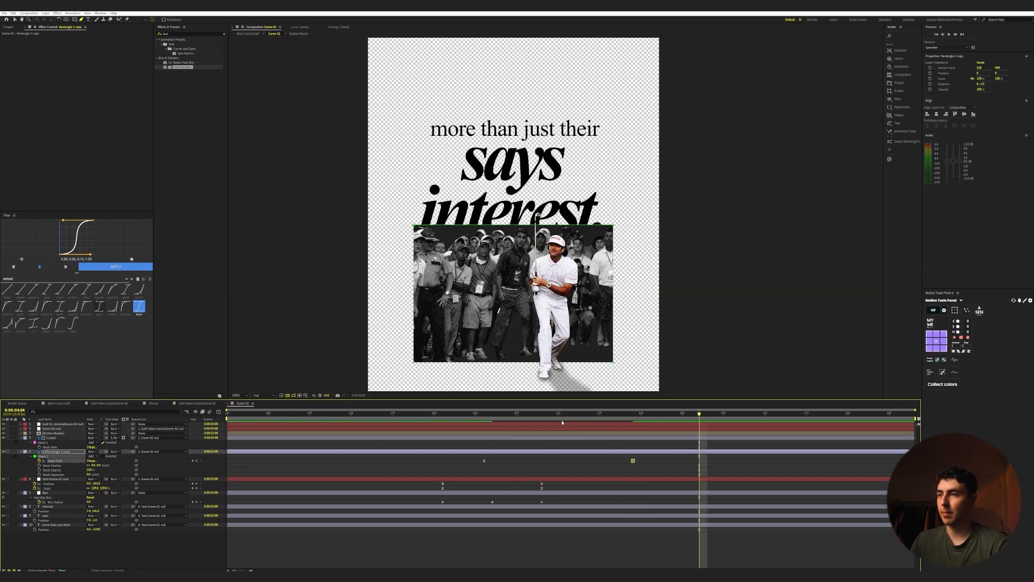
drag(563, 414, 440, 424)
key(space)
- Show the Position of the Crowd and Rectangle 2 copy layers and shift both layers downward together
click(53, 452)
key(u)
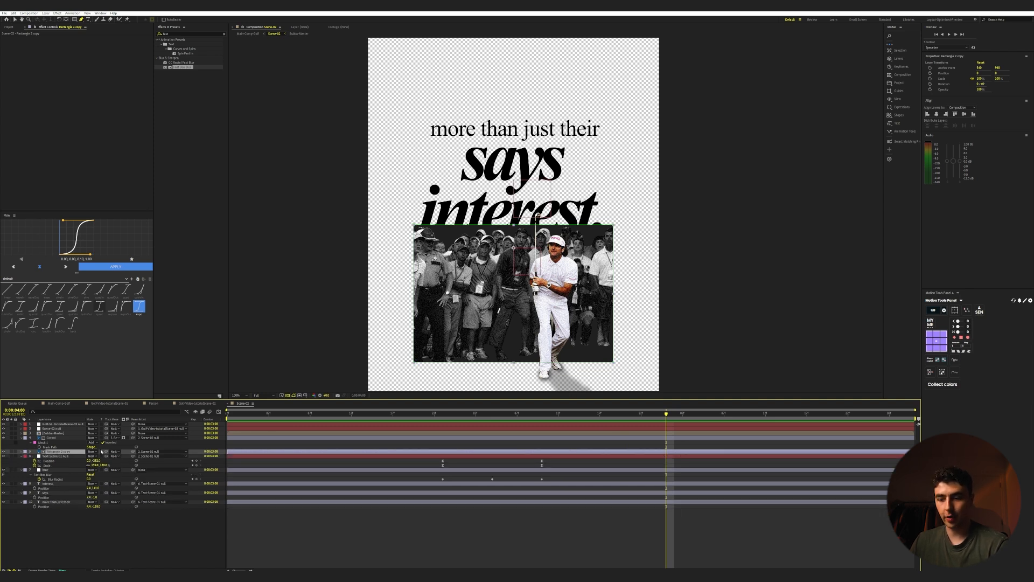
shift+click(59, 437)
key(p)
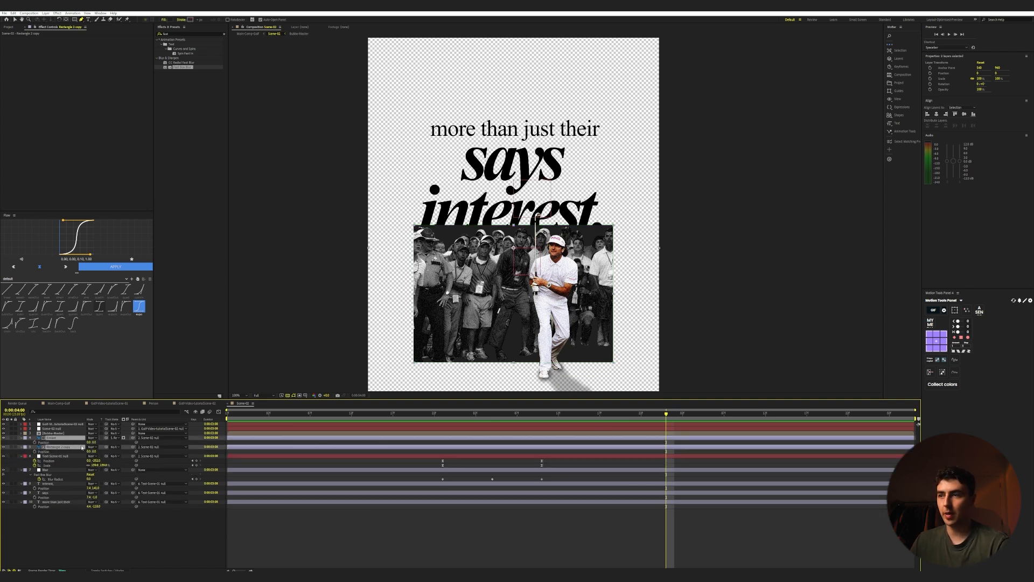
key(ctrl+shift+a)
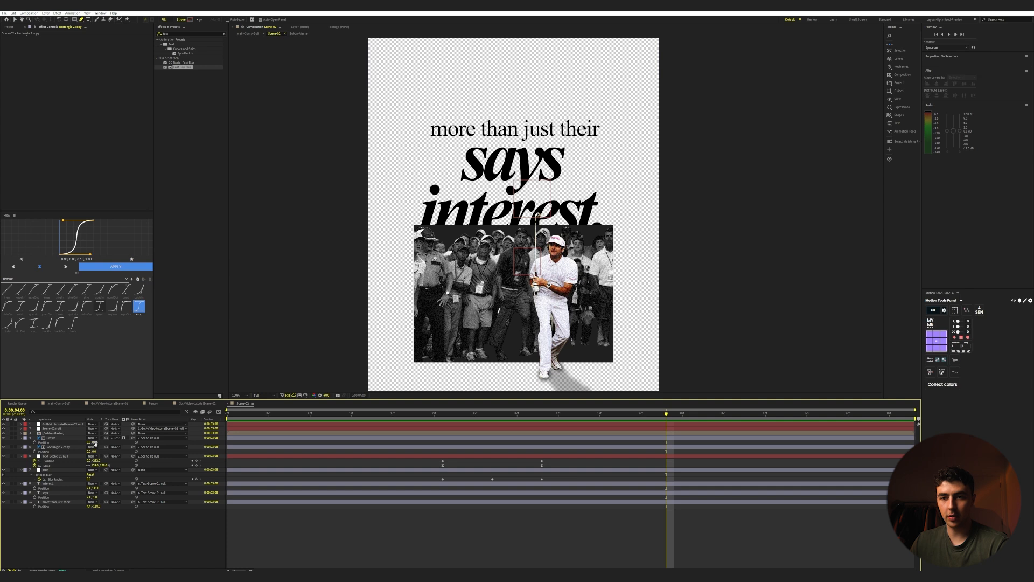
click(49, 437)
shift+click(65, 446)
drag(94, 442, 109, 442)
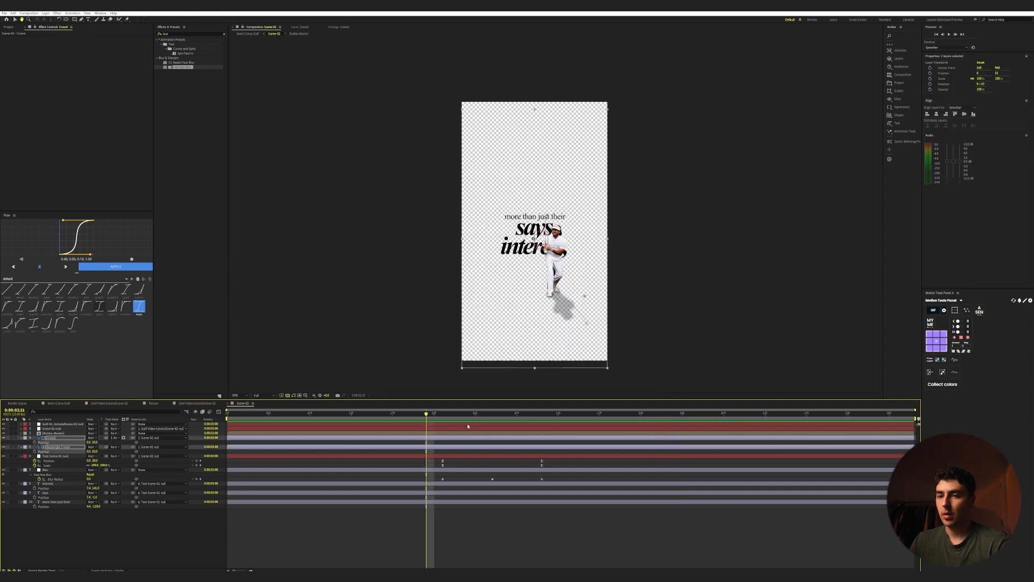
- Play back the transition into Scene-02 in the main comp
drag(467, 424, 243, 439)
key(space)
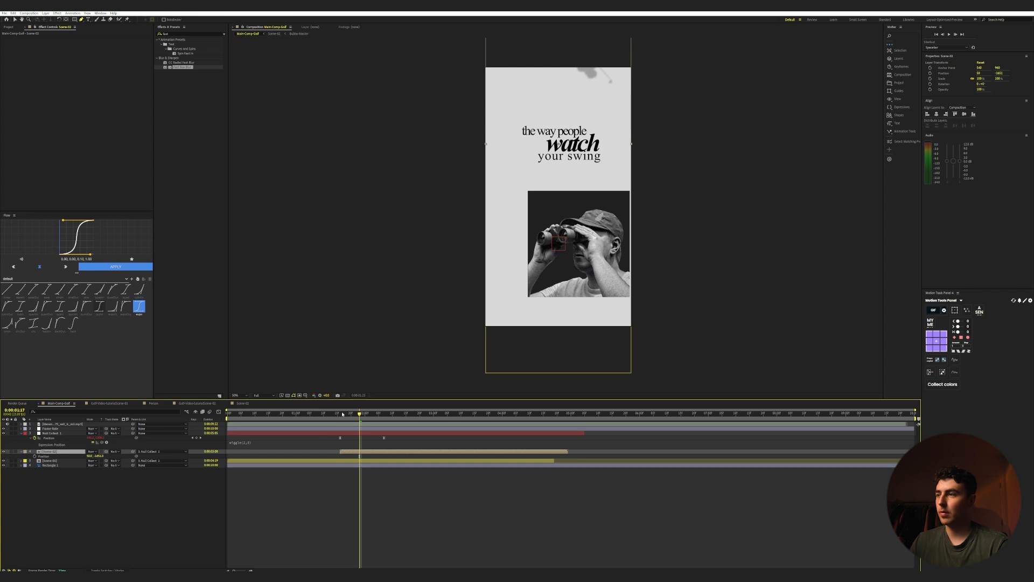
key(space)
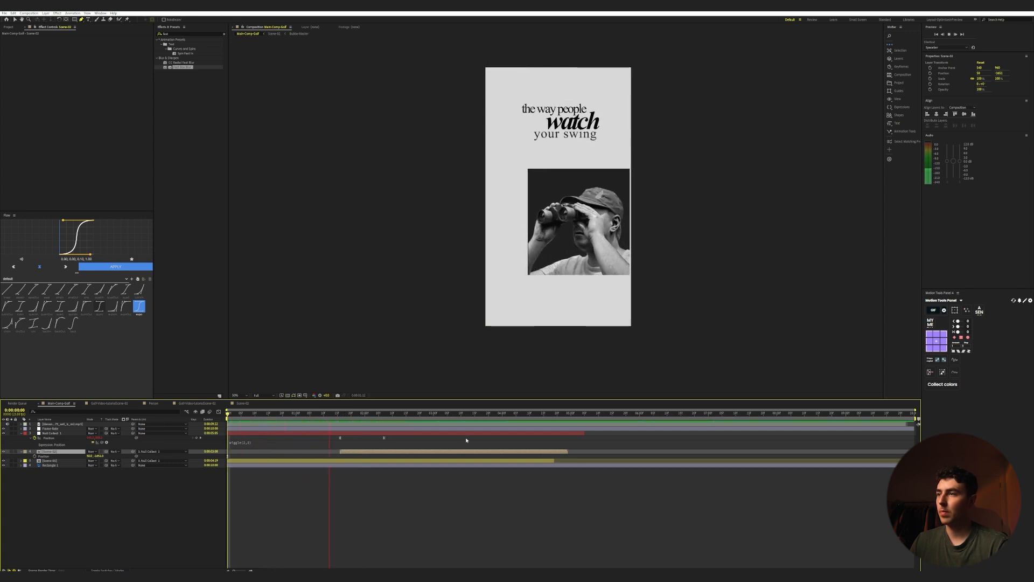
key(space)
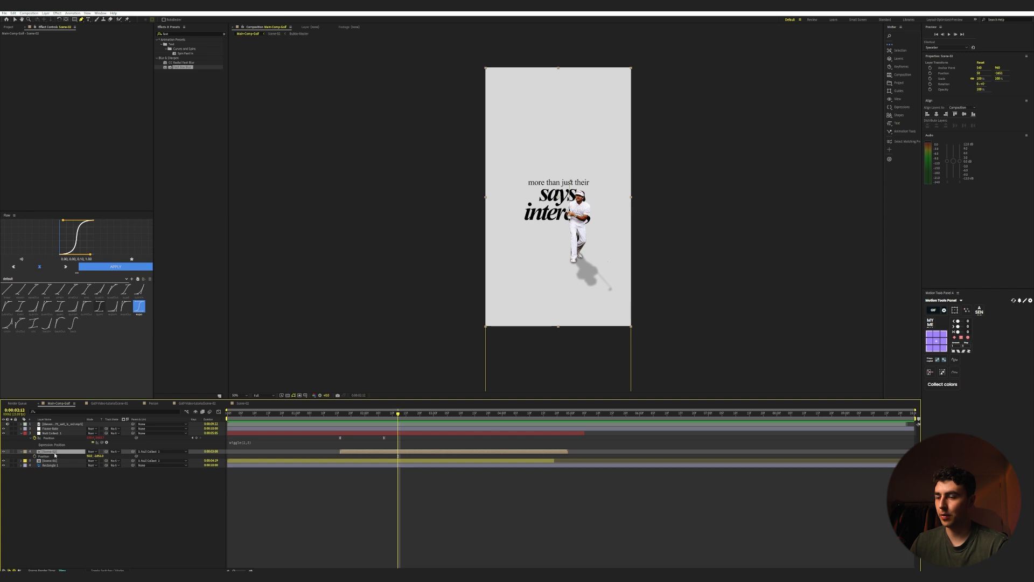
- In Scene-02, move the golfer layer's anchor point to the golfer's feet with the Pan Behind tool
double_click(54, 452)
key(v)
drag(423, 413, 546, 419)
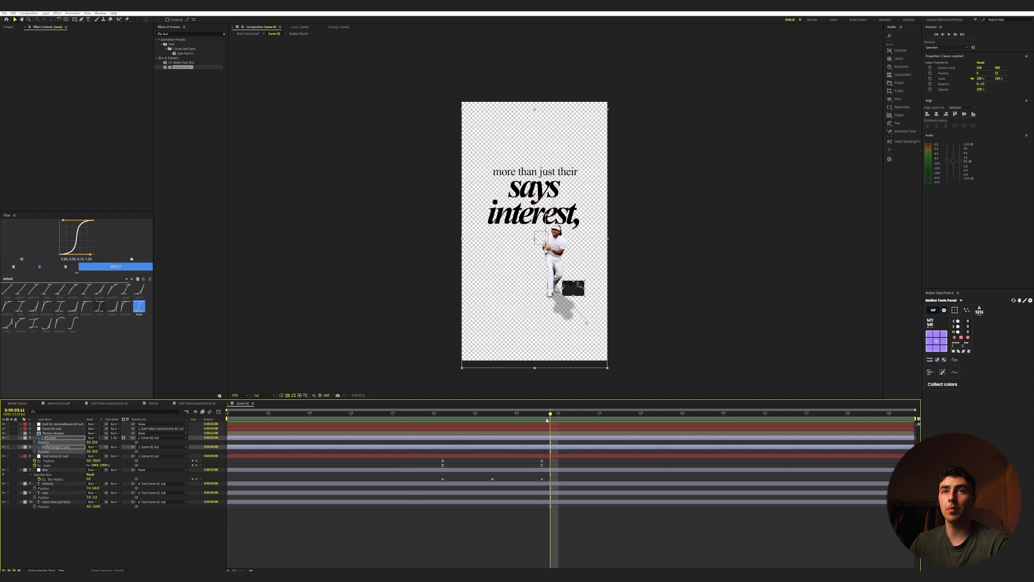
click(66, 19)
scroll(562, 285, up, 1)
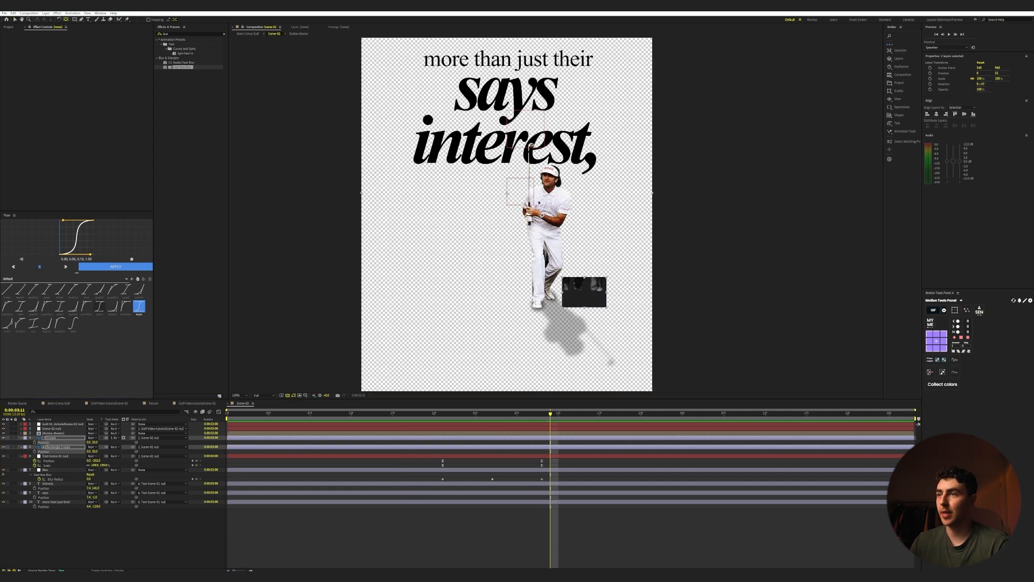
drag(507, 194, 547, 299)
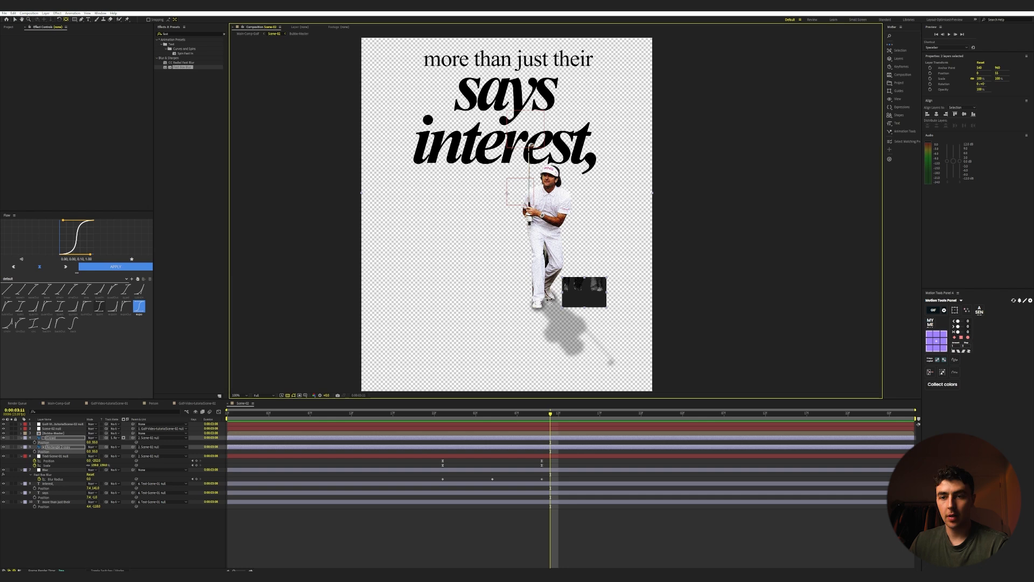
click(59, 433)
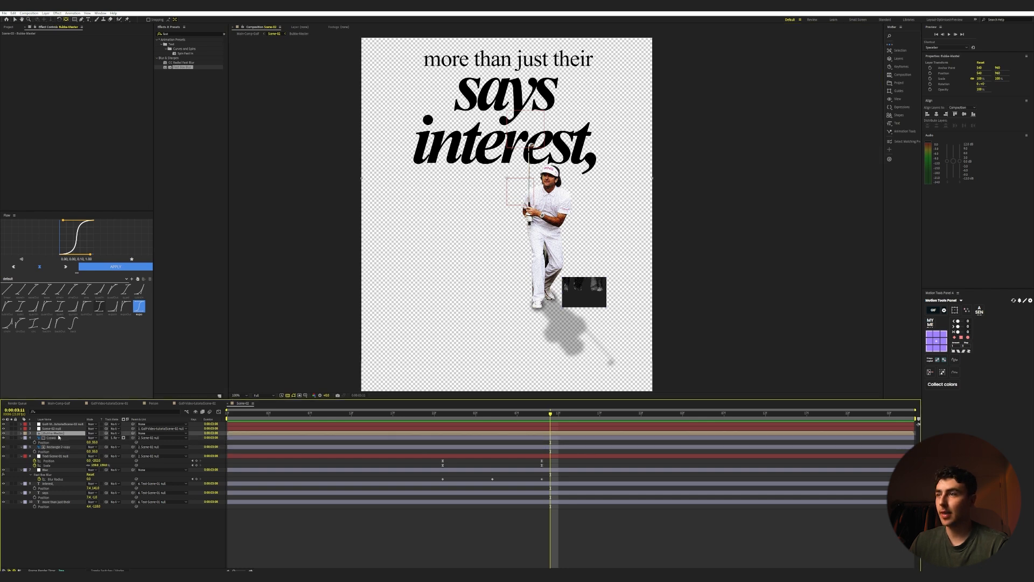
drag(508, 180, 544, 247)
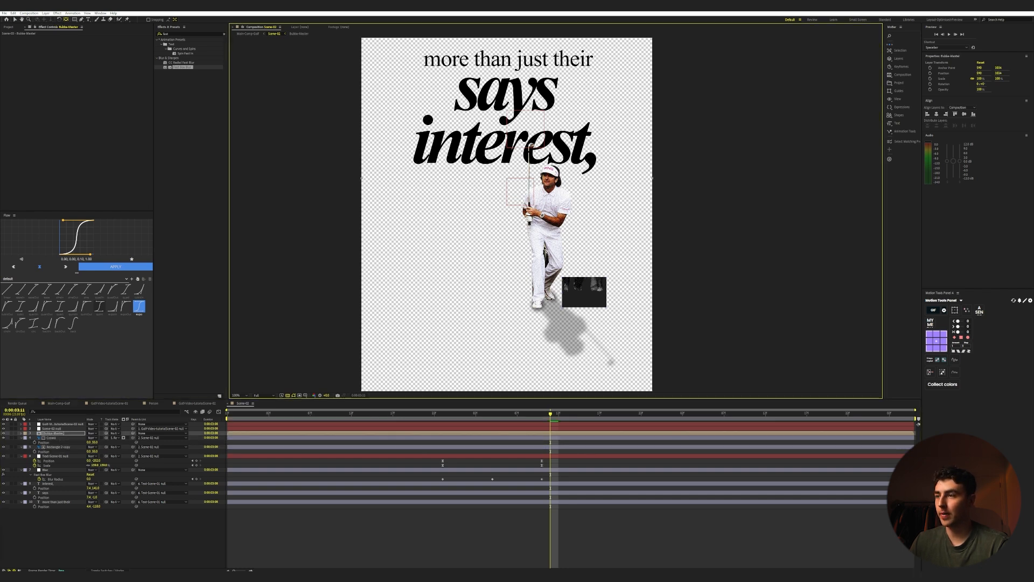
- Keyframe the golfer layer's Scale from 0% at 2:24 to 100% at 3:11, apply the S-shaped ease curve and preview it
click(60, 433)
key(s)
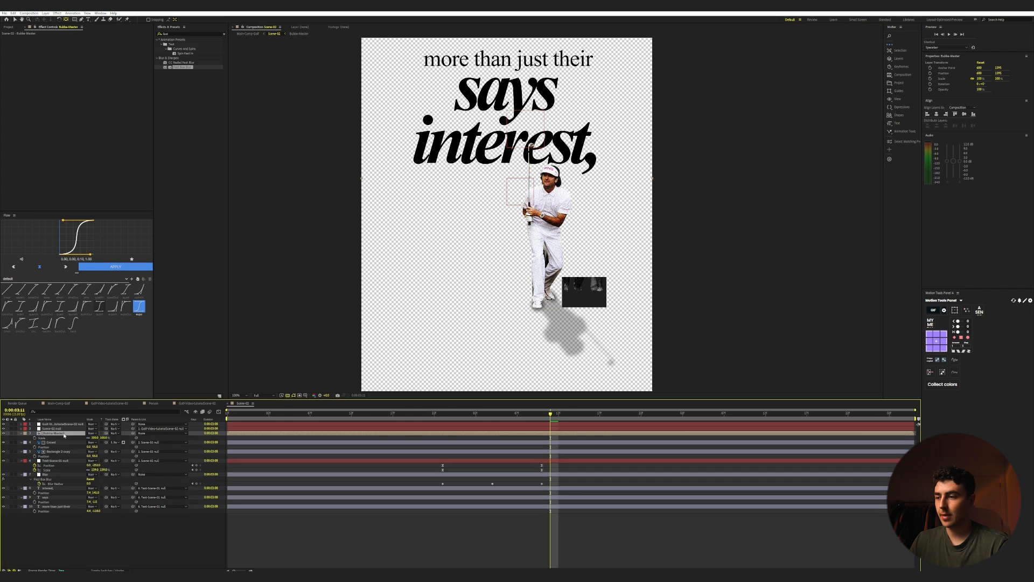
click(35, 437)
drag(549, 413, 451, 414)
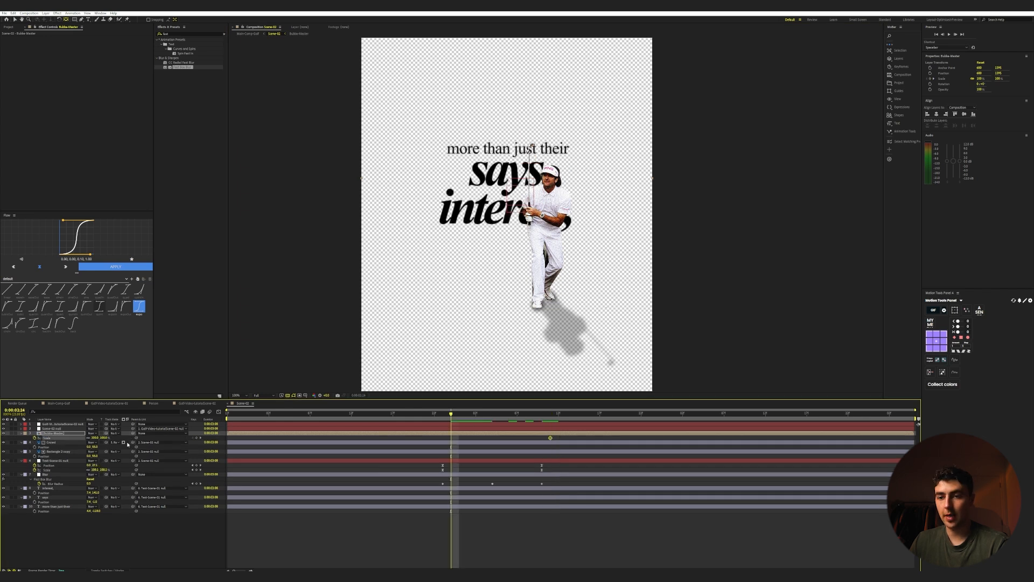
click(104, 437)
text(0)
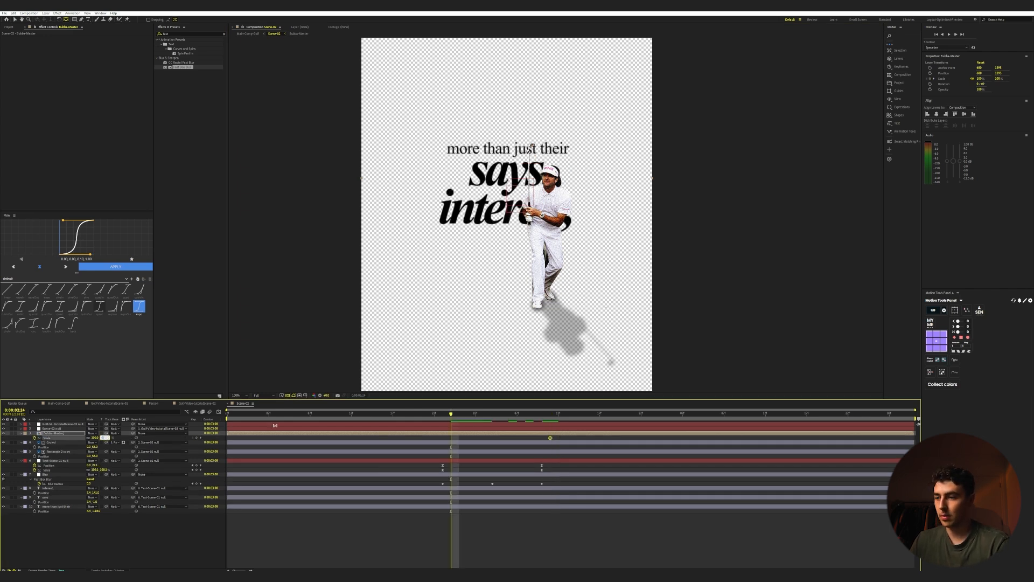
key(Return)
click(115, 266)
key(space)
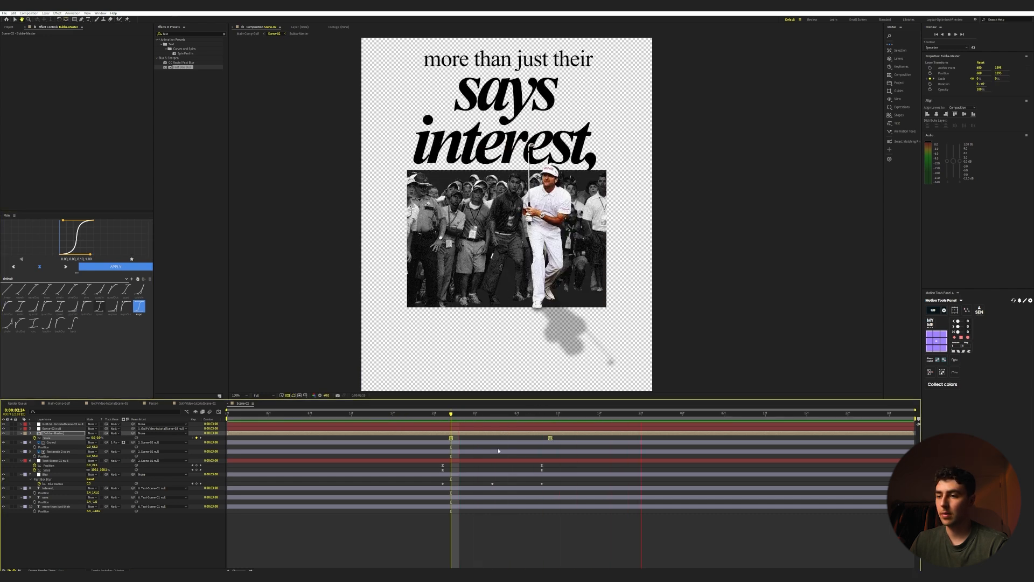
- Move the golfer layer's starting Scale keyframe earlier in Scene-02 and preview the scale-in
click(462, 438)
drag(452, 438, 393, 438)
click(387, 413)
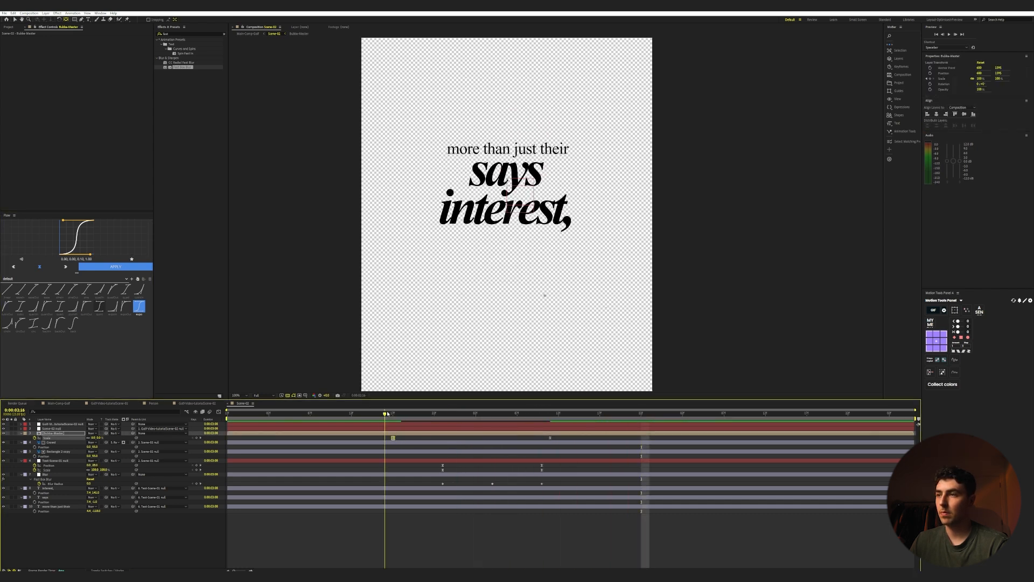
key(space)
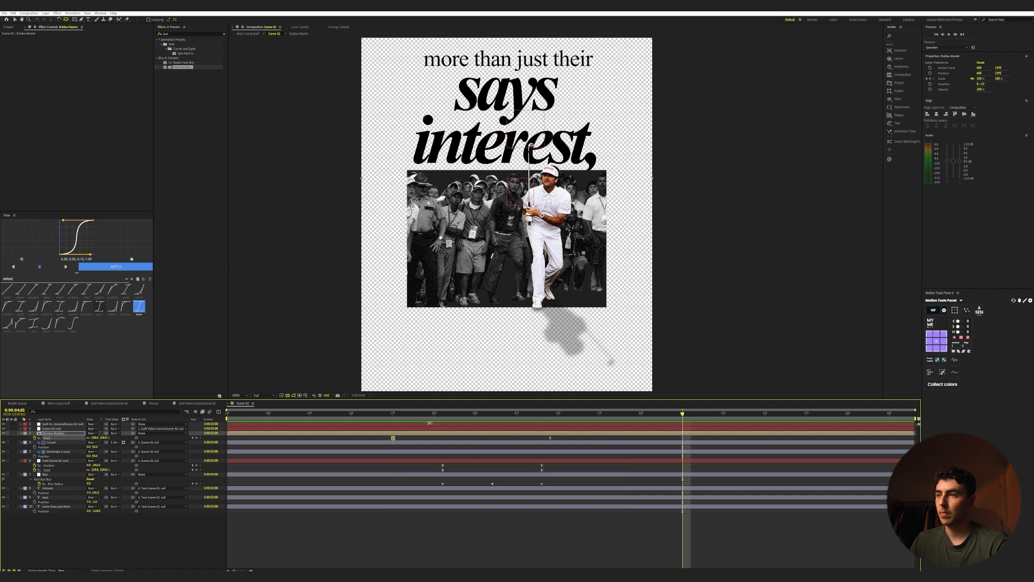
- Play back the transition into Scene-02 in the main comp to check the golfer's earlier scale-in
click(61, 404)
drag(441, 414, 338, 415)
key(space)
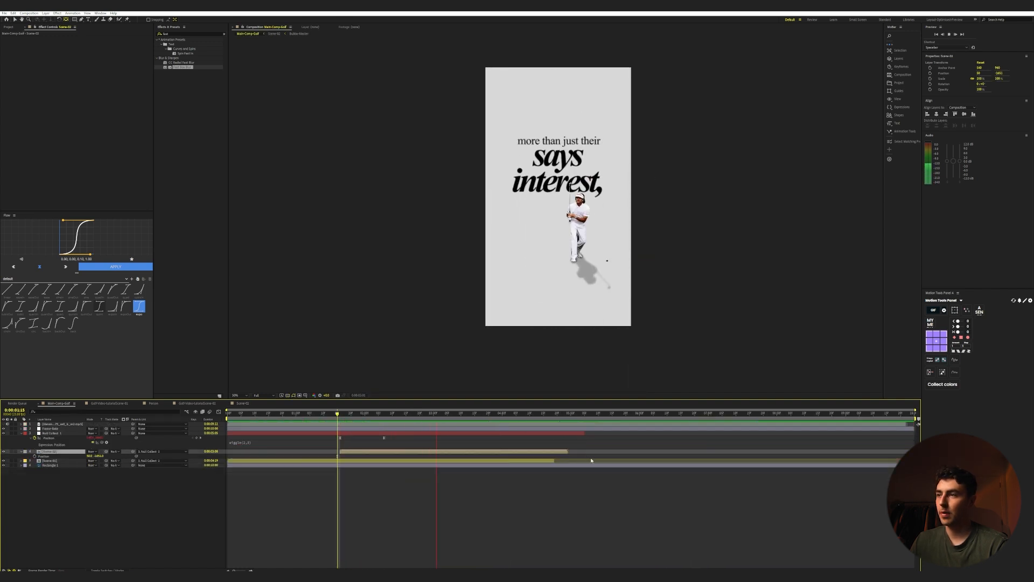
key(space)
drag(474, 415, 305, 415)
key(space)
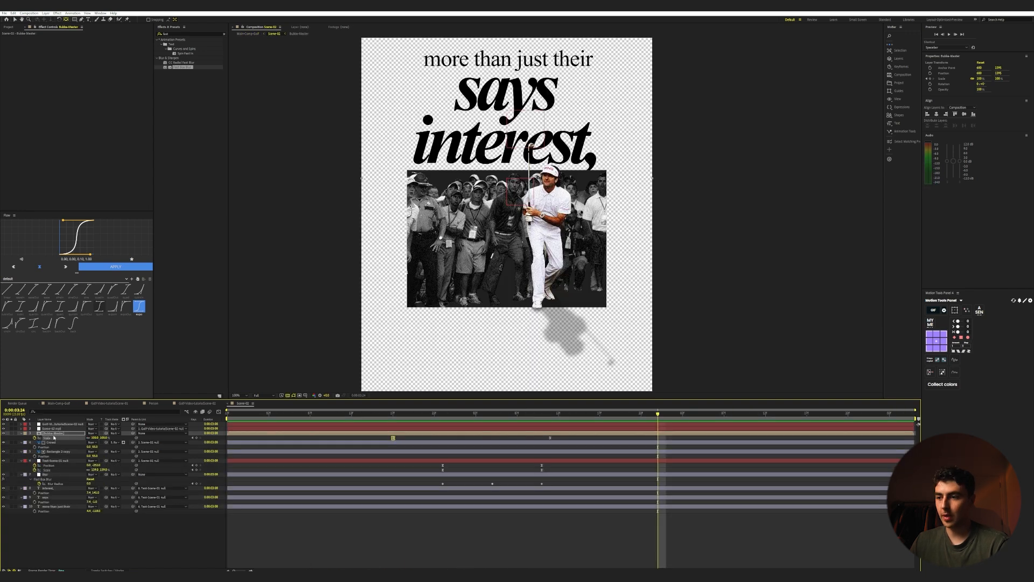
- Show the golfer layer's Position in Scene-02, go to 2:23 and open the golfer precomp
key(p)
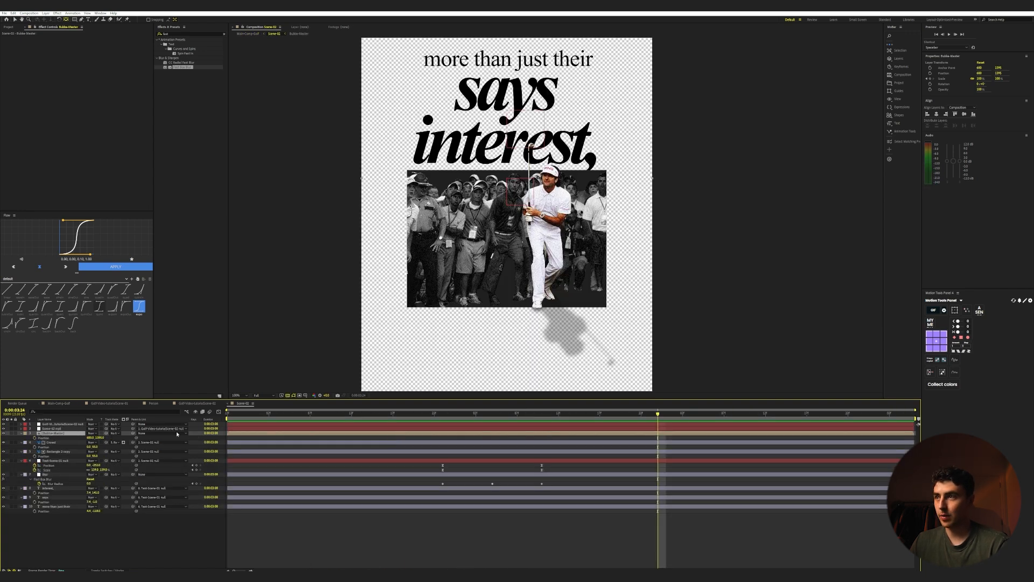
click(446, 412)
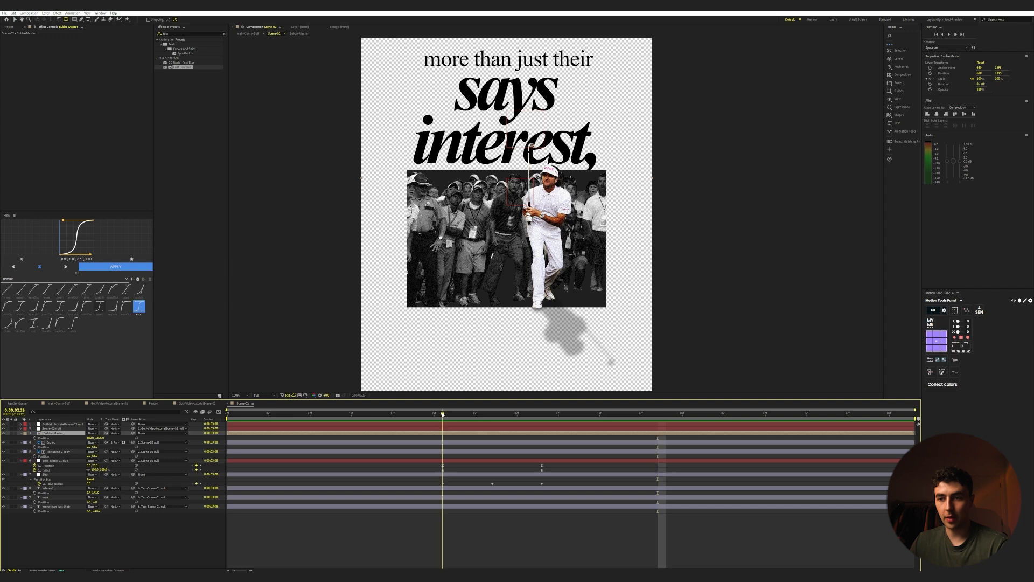
drag(461, 413, 500, 418)
click(480, 438)
click(443, 413)
double_click(457, 433)
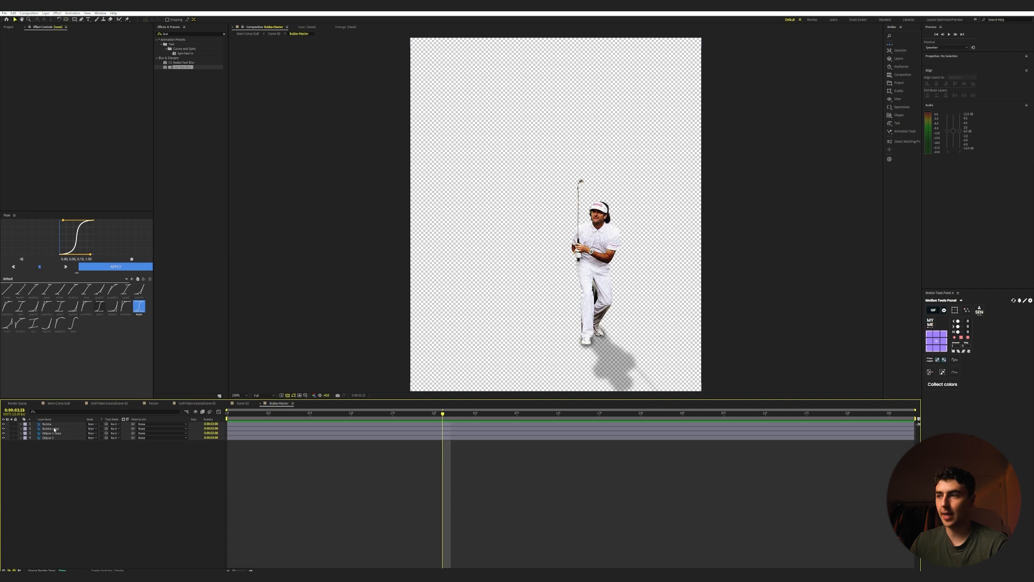
- Place Puppet pins on the top golfer layer at the feet, waist, face, grip, club shaft and club head
click(47, 423)
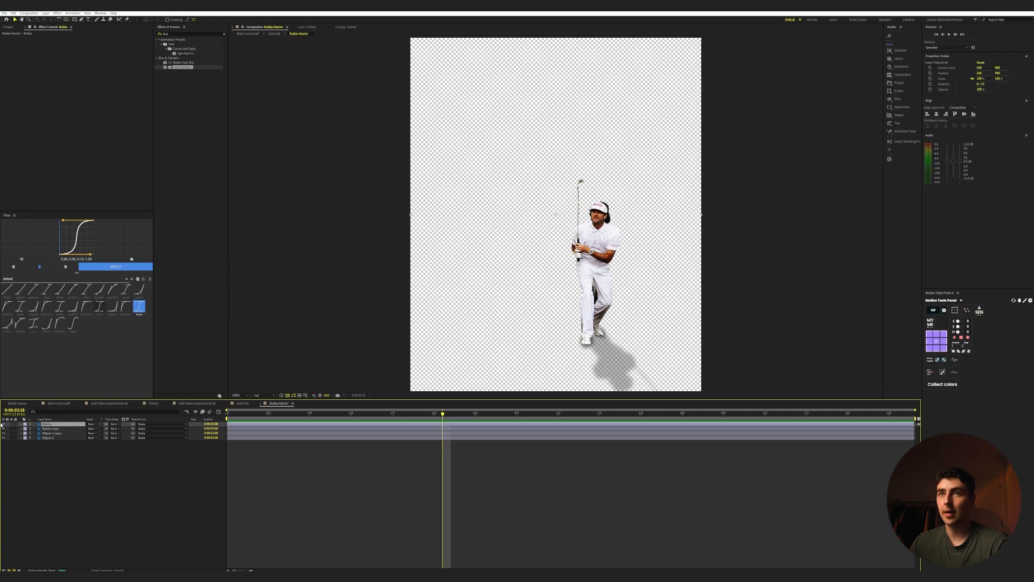
click(127, 19)
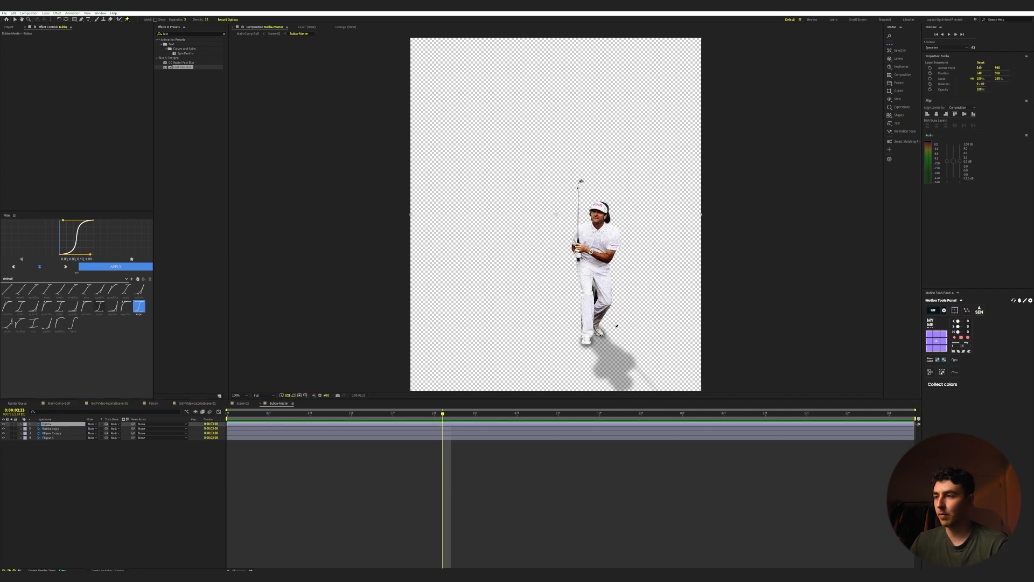
click(593, 330)
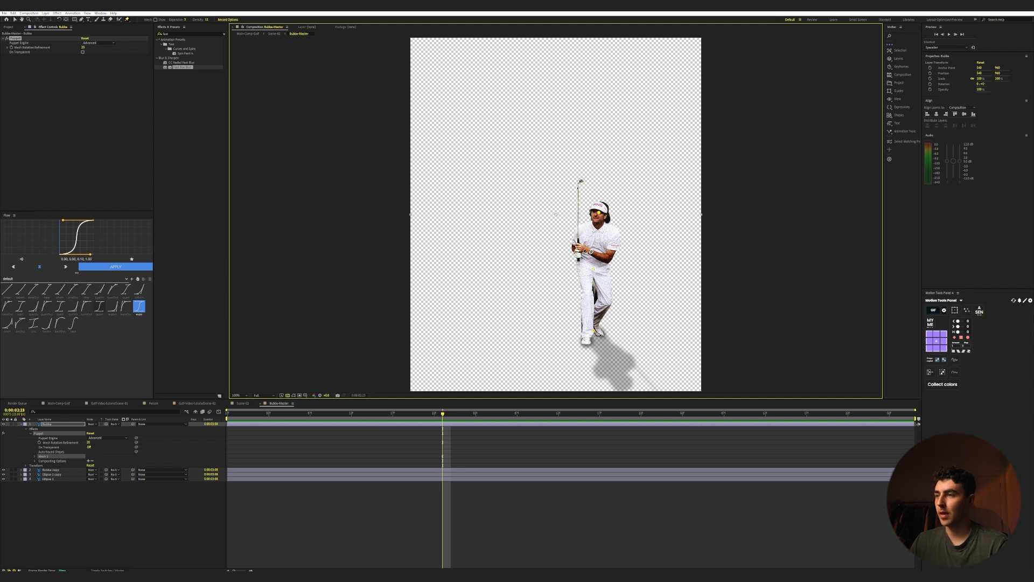
scroll(576, 204, up, 1)
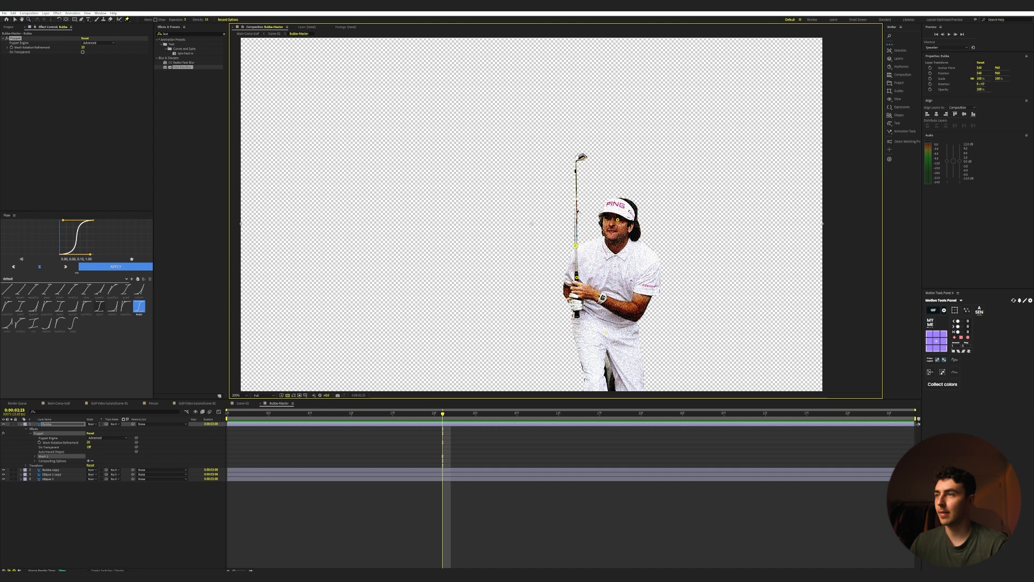
- Reveal the keyframes of all six puppet pins and move them together earlier in the timeline
click(445, 426)
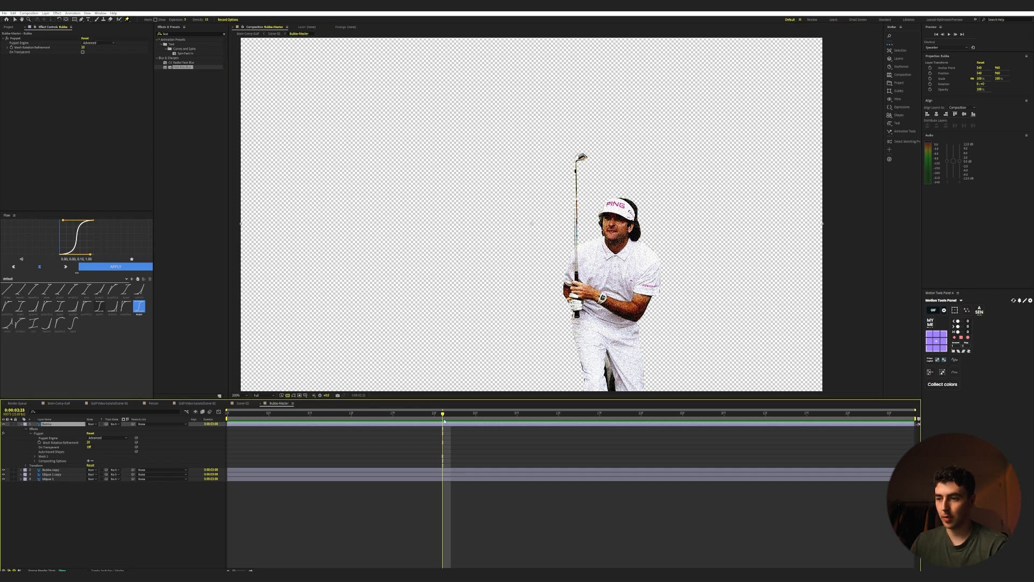
key(u)
drag(465, 435, 409, 512)
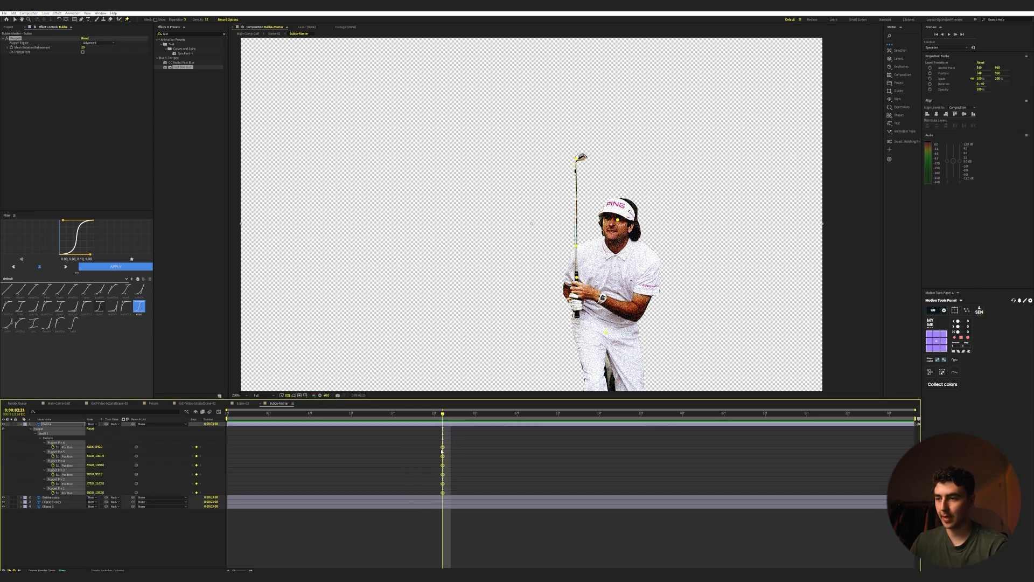
drag(408, 455, 393, 456)
- At 4:17, nudge the club head and shaft pins slightly left, and move the new pin keyframes later in the timeline
drag(443, 413, 807, 415)
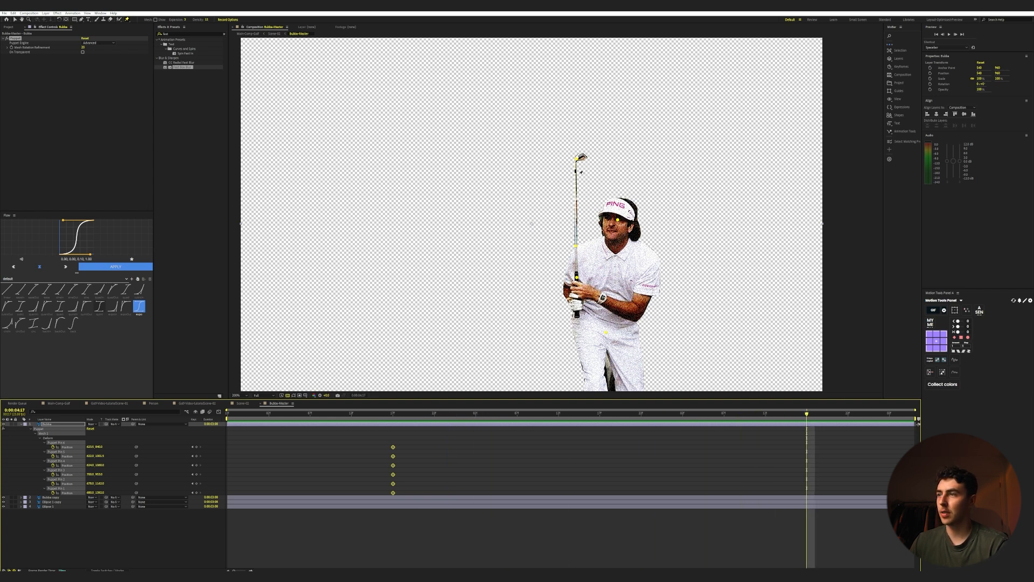
click(531, 222)
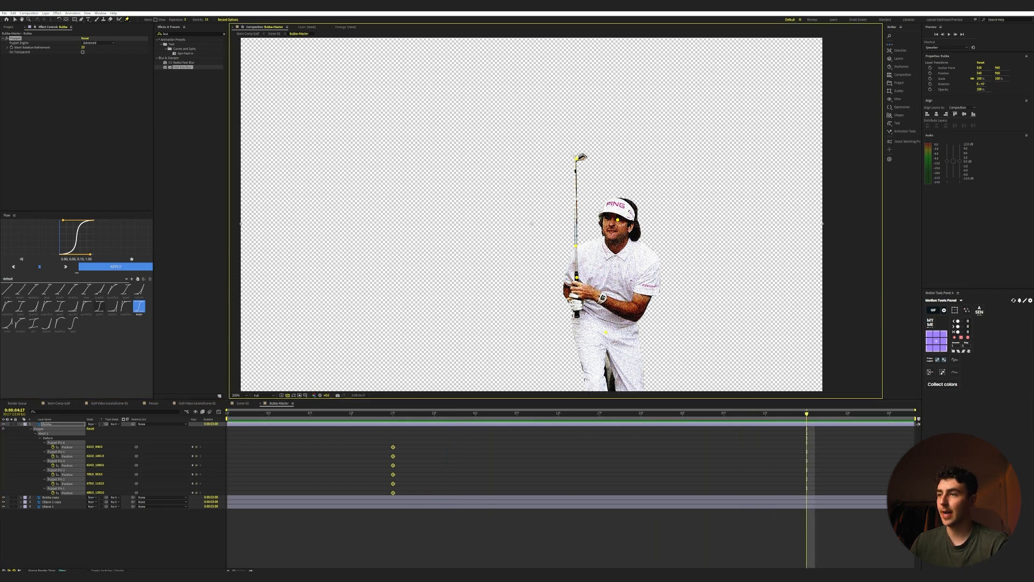
click(407, 519)
click(580, 164)
drag(581, 156, 579, 160)
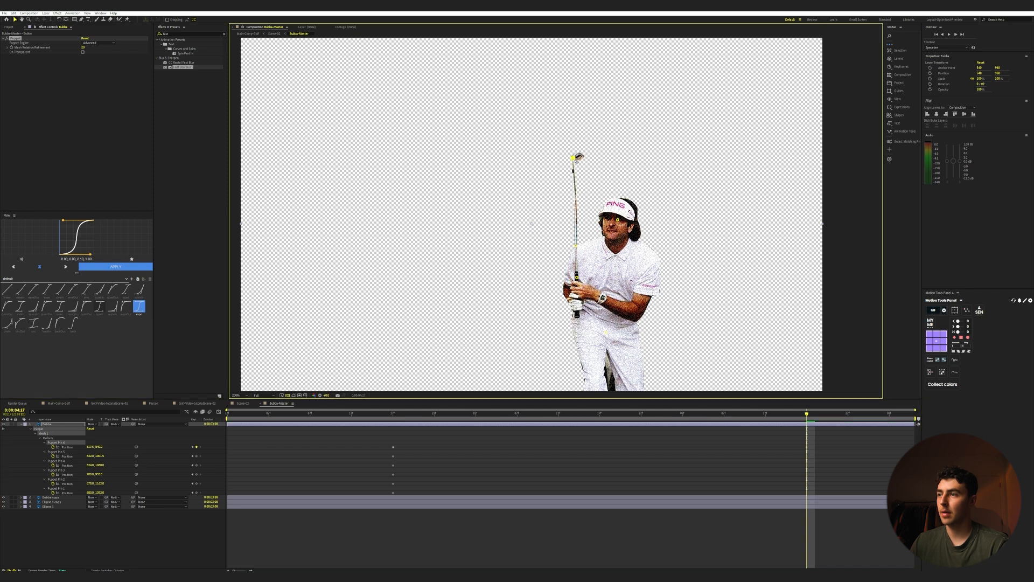
drag(576, 245, 573, 245)
drag(794, 441, 840, 517)
drag(798, 441, 842, 537)
drag(808, 451, 874, 451)
- Play back the golfer's puppet-pin club movement in the main comp
click(58, 402)
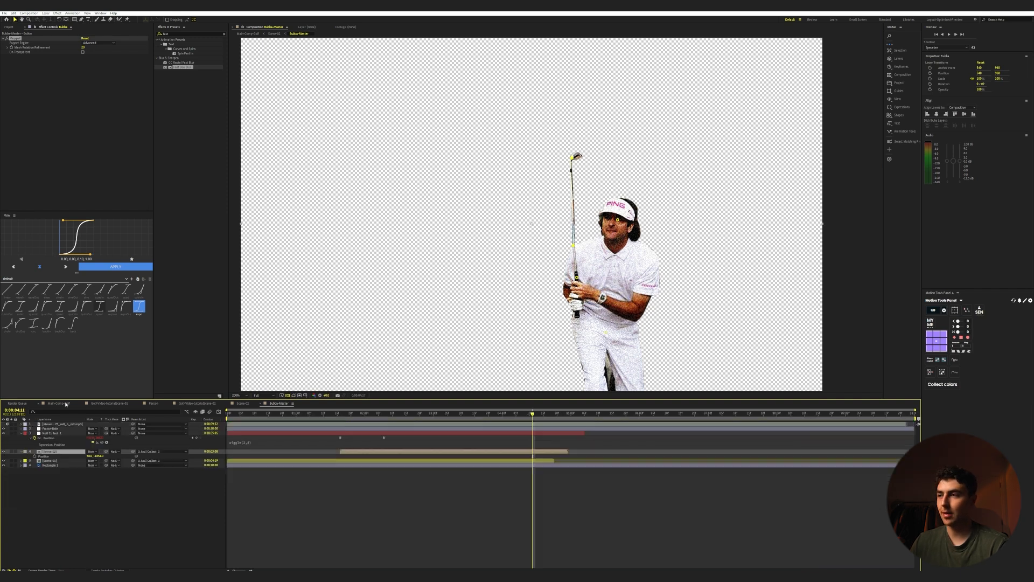
click(323, 413)
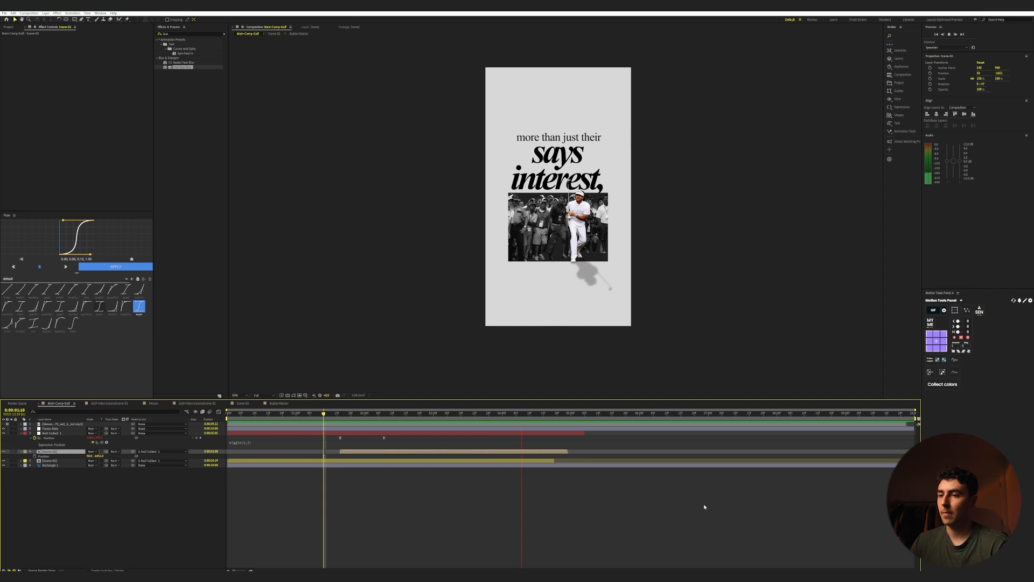
key(space)
- Add the imported Golf-Video-tutorial Scene-03 comp to the main comp above Scene-02, starting near 4:11, and extend the null layer to the comp's end
click(532, 415)
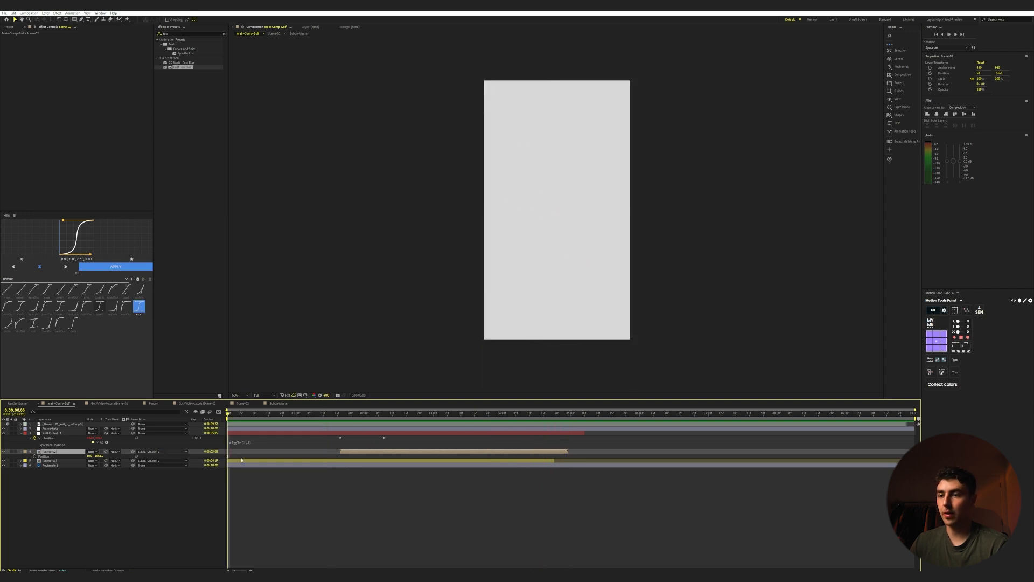
click(9, 27)
click(22, 184)
drag(45, 116, 556, 448)
drag(915, 452, 431, 473)
drag(370, 452, 690, 444)
key(Page_Down)
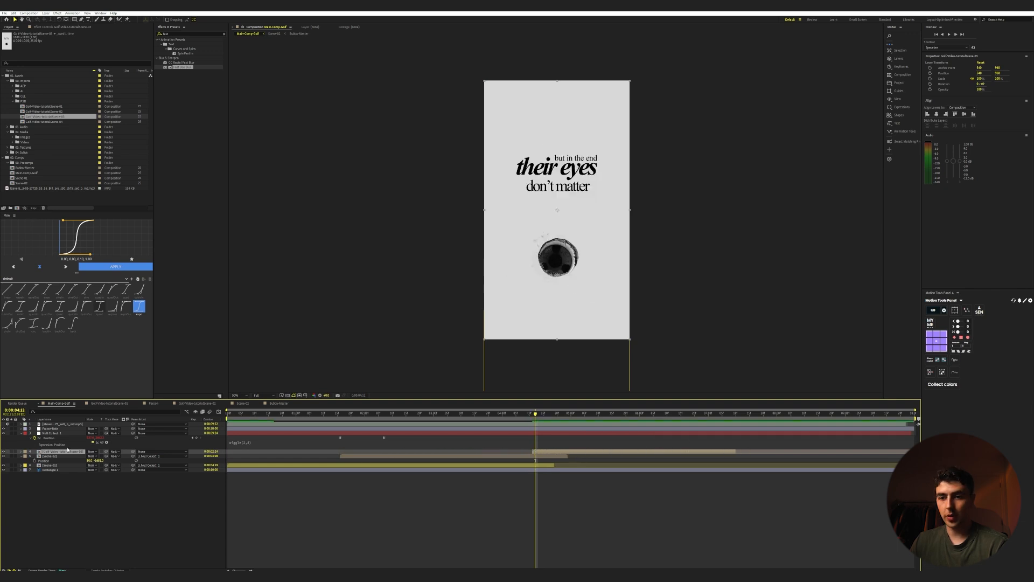
- Un-precompose the nested Scene-03 comp into its individual layers in the main comp and close the other composition tabs
double_click(68, 454)
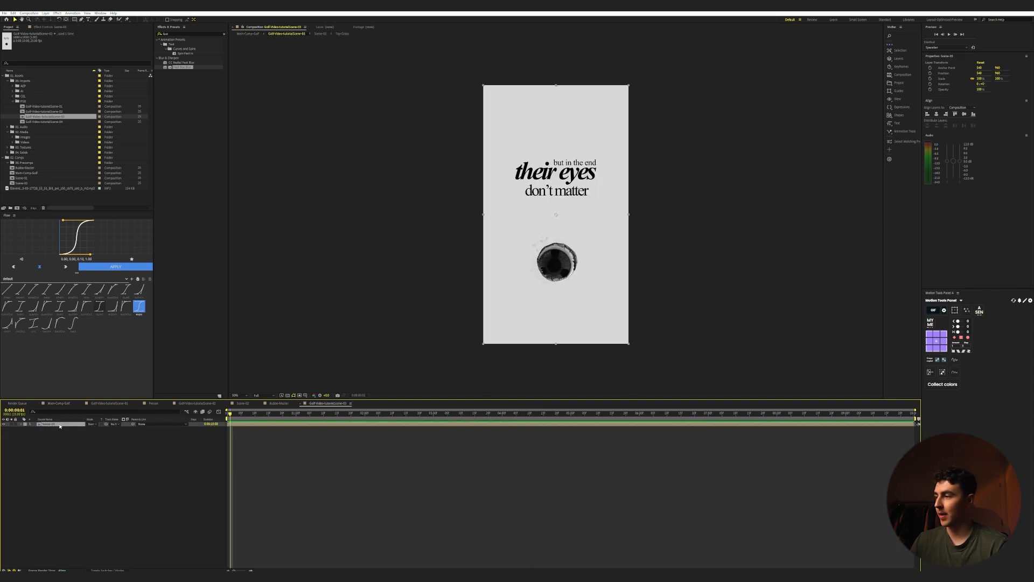
click(942, 372)
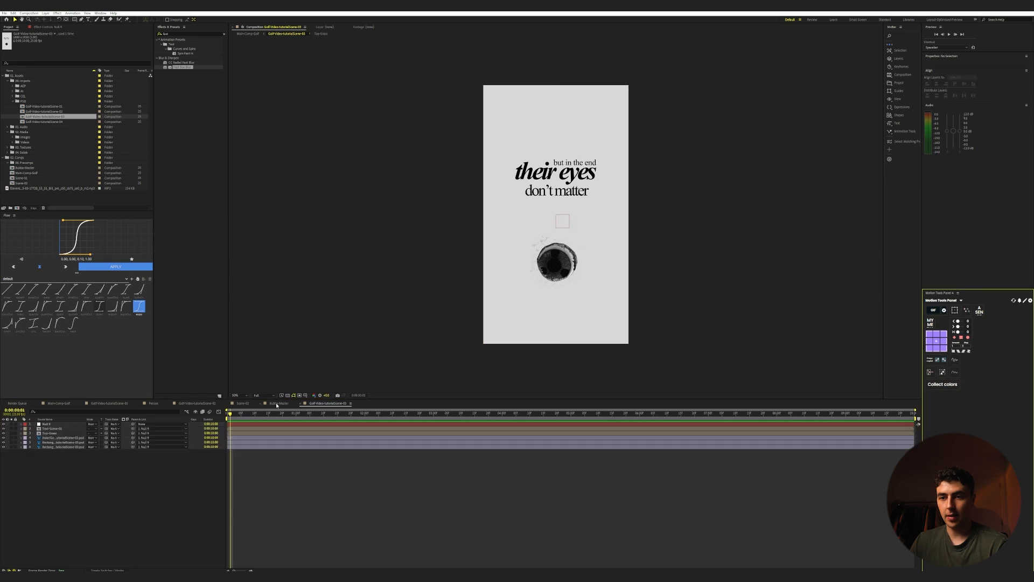
click(57, 402)
click(83, 402)
click(83, 403)
click(83, 403)
click(82, 403)
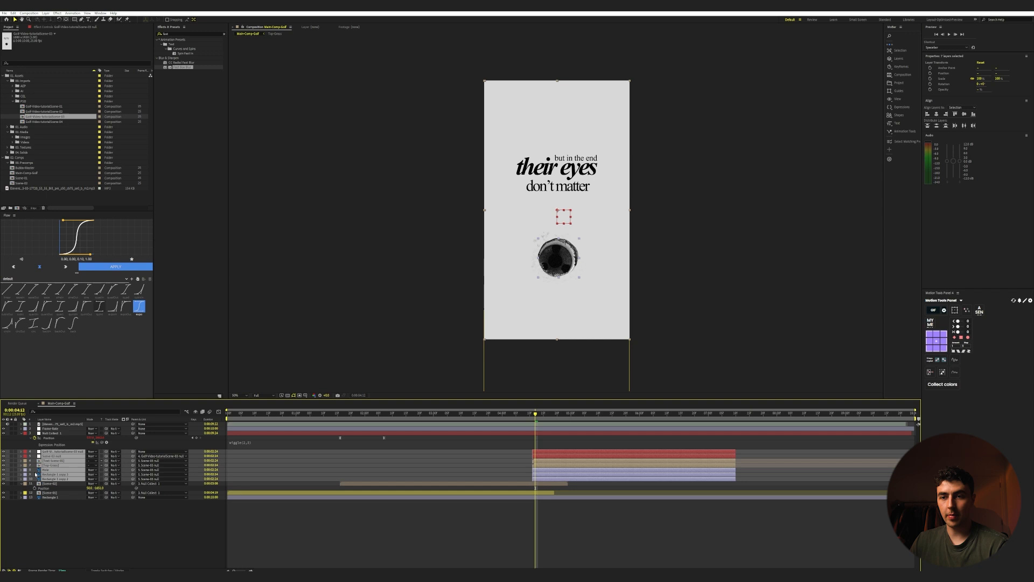
- Precompose the unpacked Scene-03 layers into a single new comp in the main comp
right_click(75, 465)
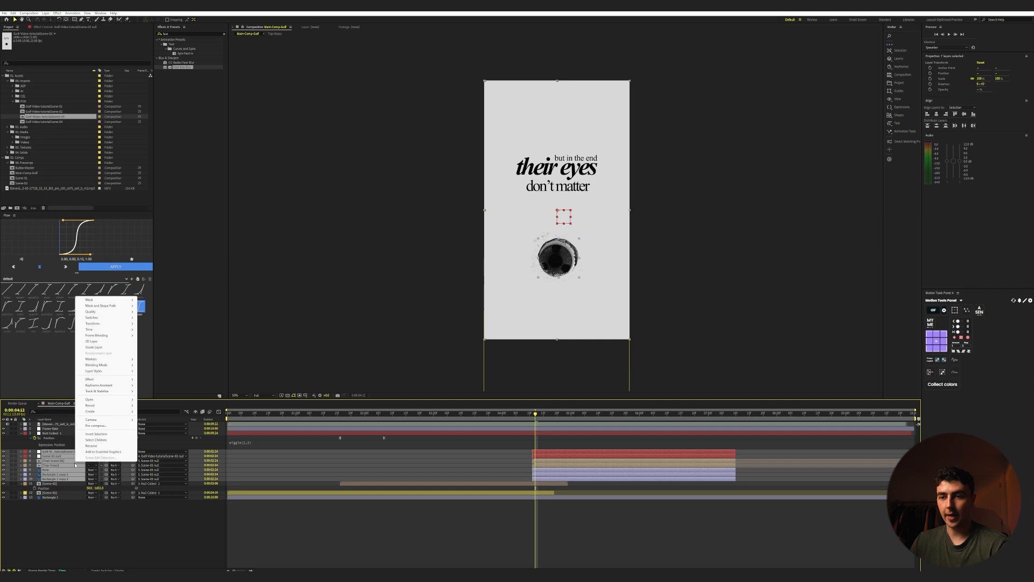
click(96, 425)
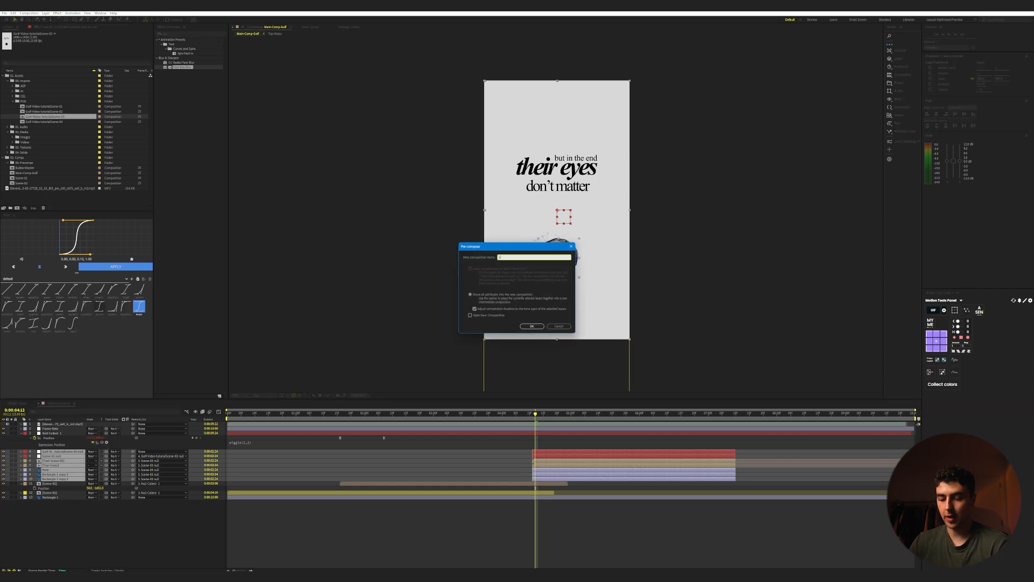
key(Return)
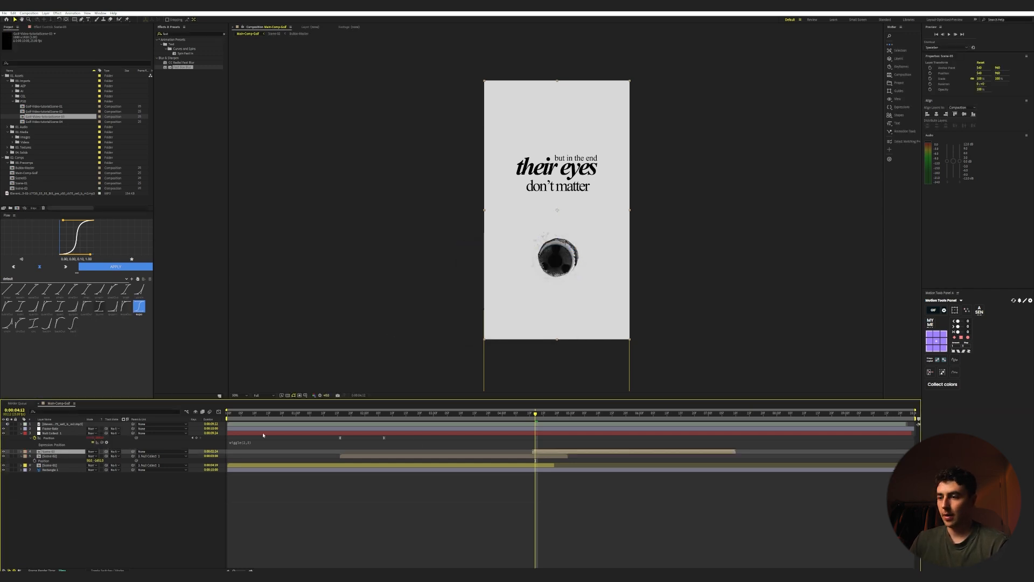
- Change the Scene-02 layer's label colour to yellow and play back the cut into the third scene
click(508, 456)
click(25, 456)
click(37, 485)
key(space)
click(581, 451)
key(space)
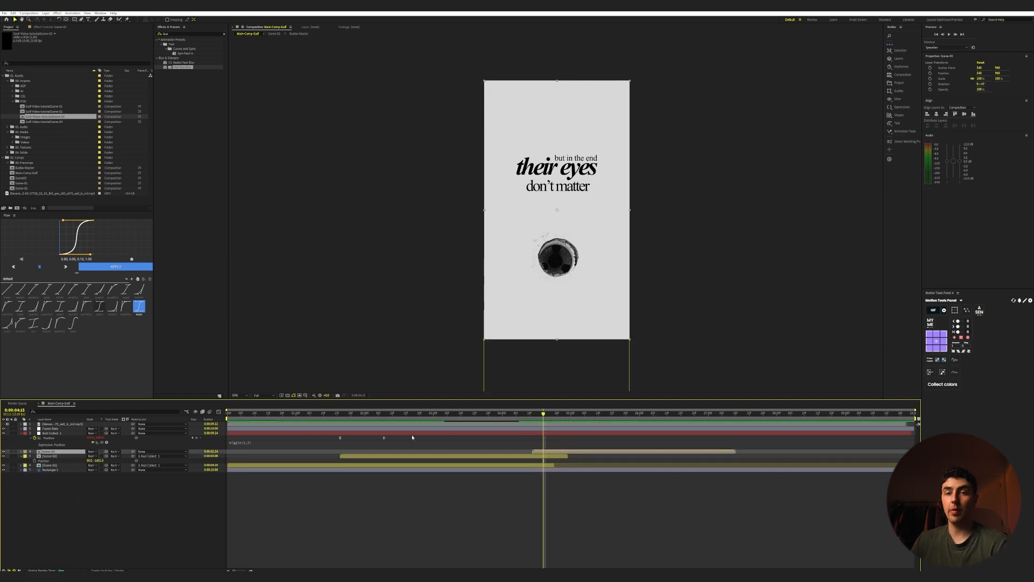
- Delete the bottommost rectangle background layer inside the third scene's comp, and parent that comp to the transition null in the main comp
double_click(563, 451)
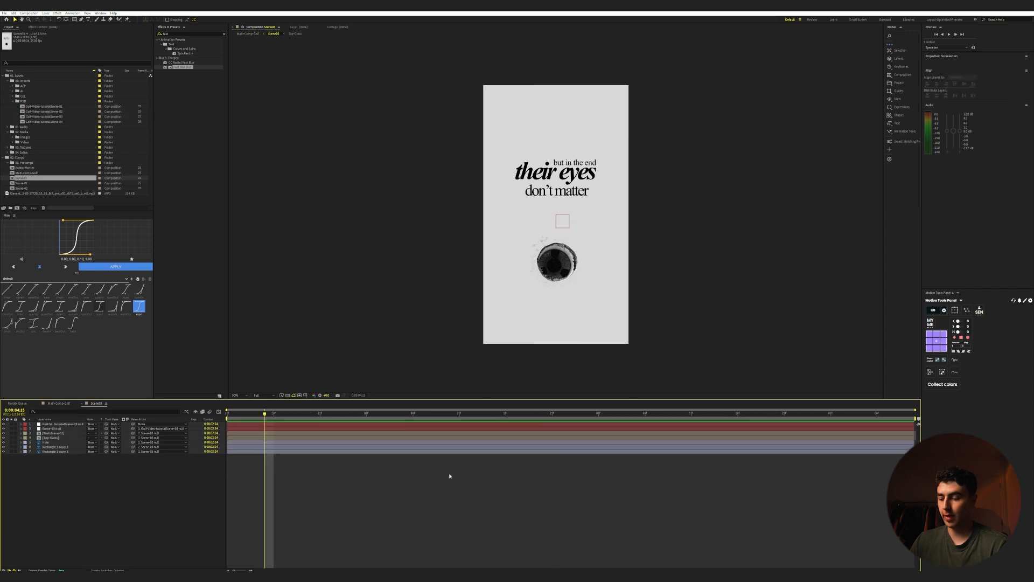
click(76, 452)
key(Delete)
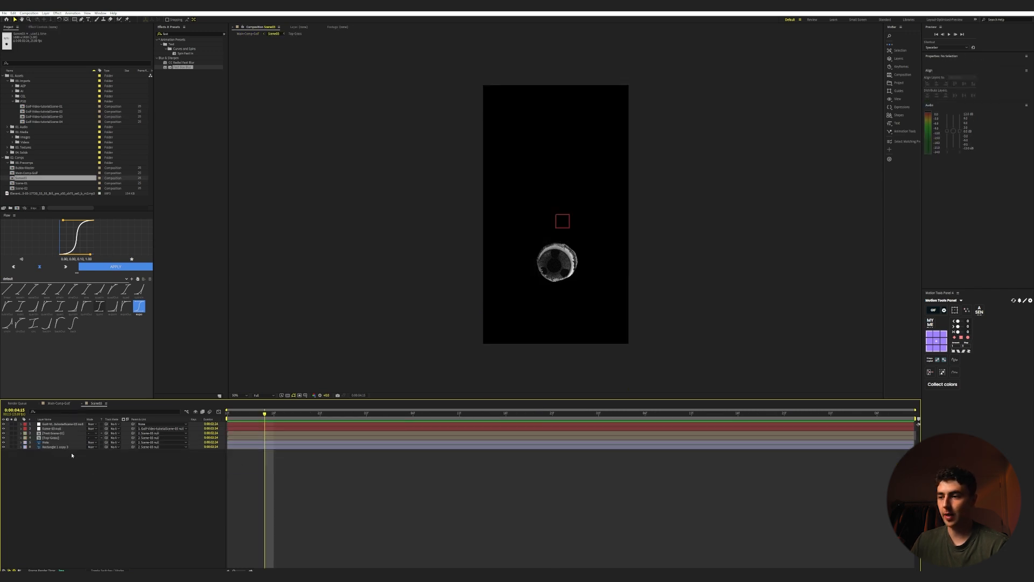
click(58, 404)
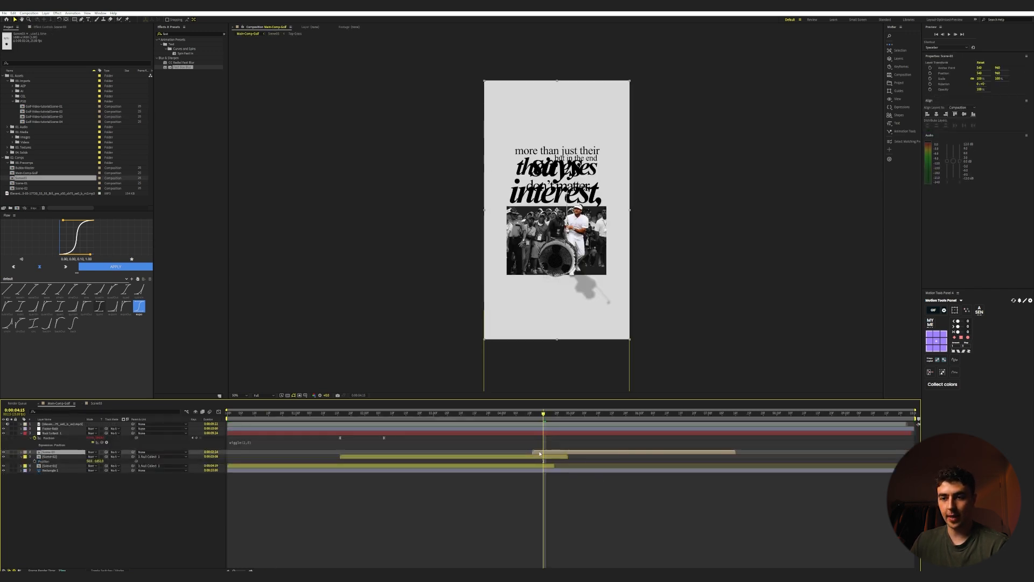
drag(72, 439, 58, 434)
- Keyframe the transition null's position at 4:07 and again at 4:17 with its vertical position raised, pushing the second scene up and out of frame
drag(534, 414, 521, 413)
click(533, 432)
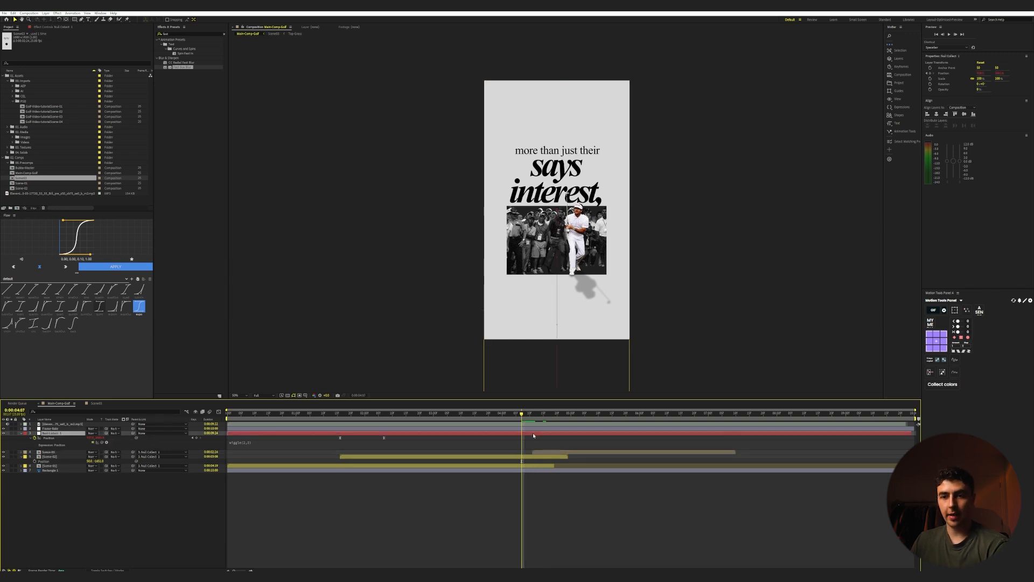
key(p)
key(p)
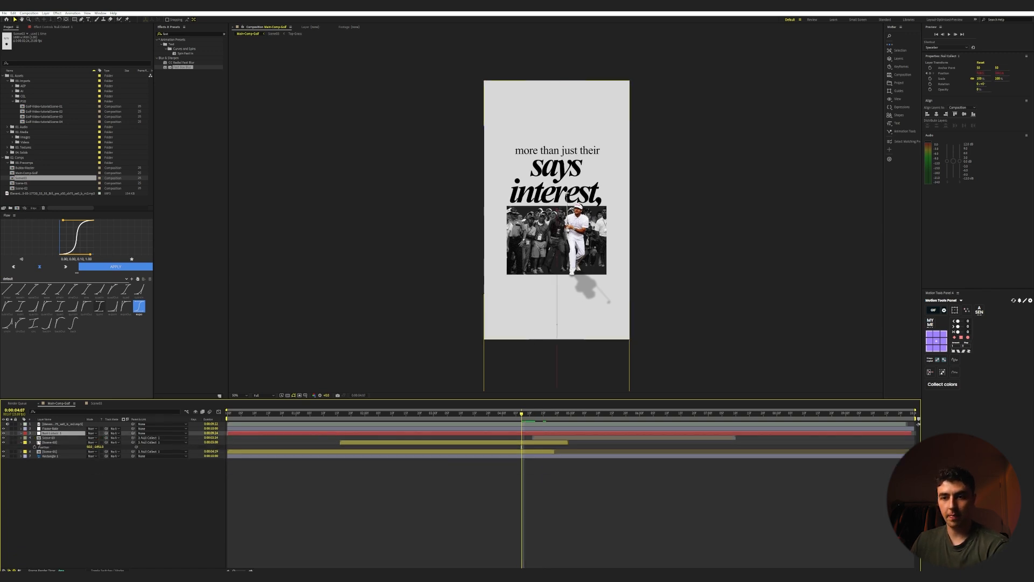
key(alt+shift+p)
key(space)
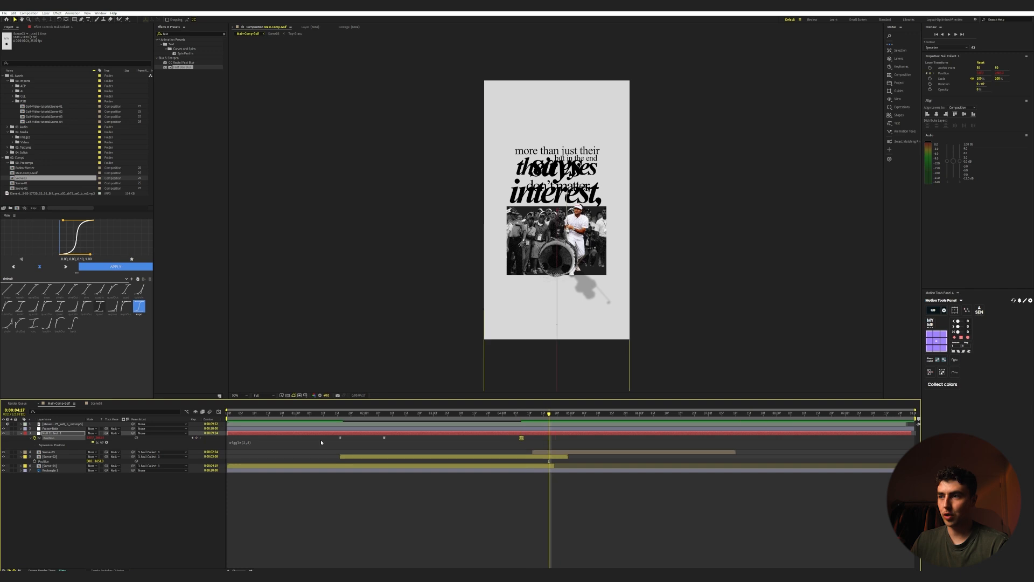
drag(99, 438, 89, 438)
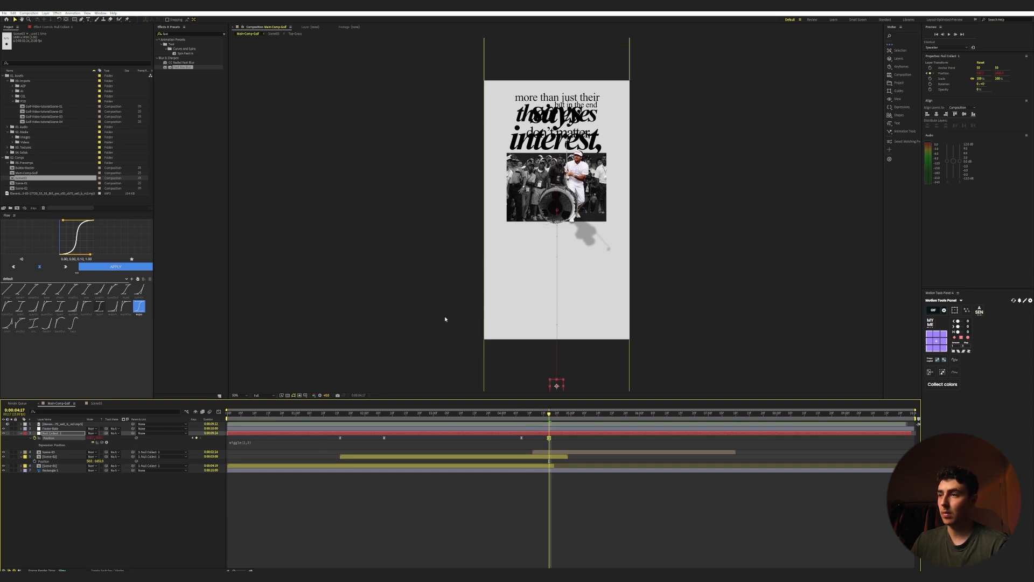
drag(100, 438, 64, 437)
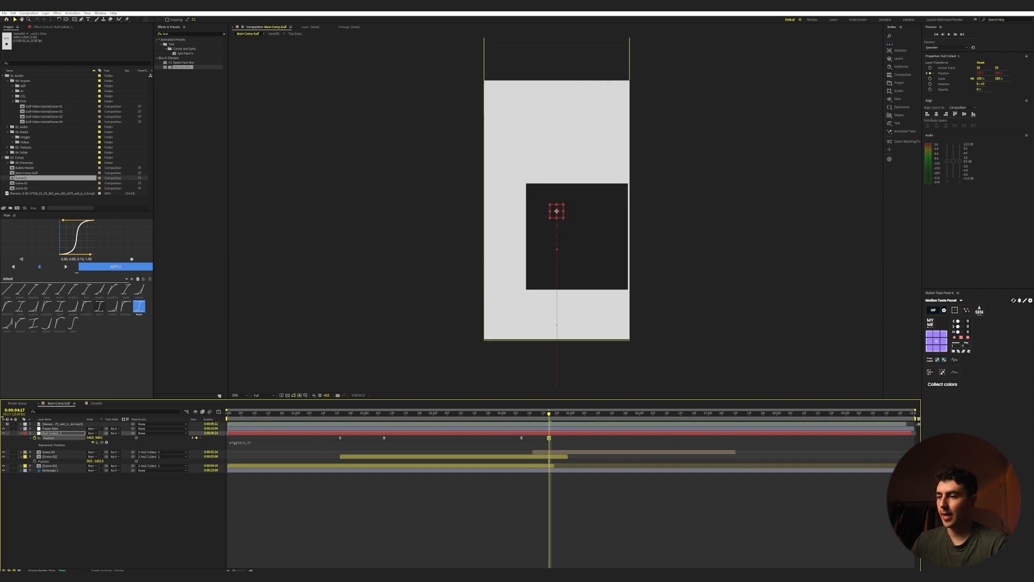
- Reposition the third-scene layer so it centres in the frame at the null's new keyframe, and trim the Scene-01 layer to end earlier
click(59, 451)
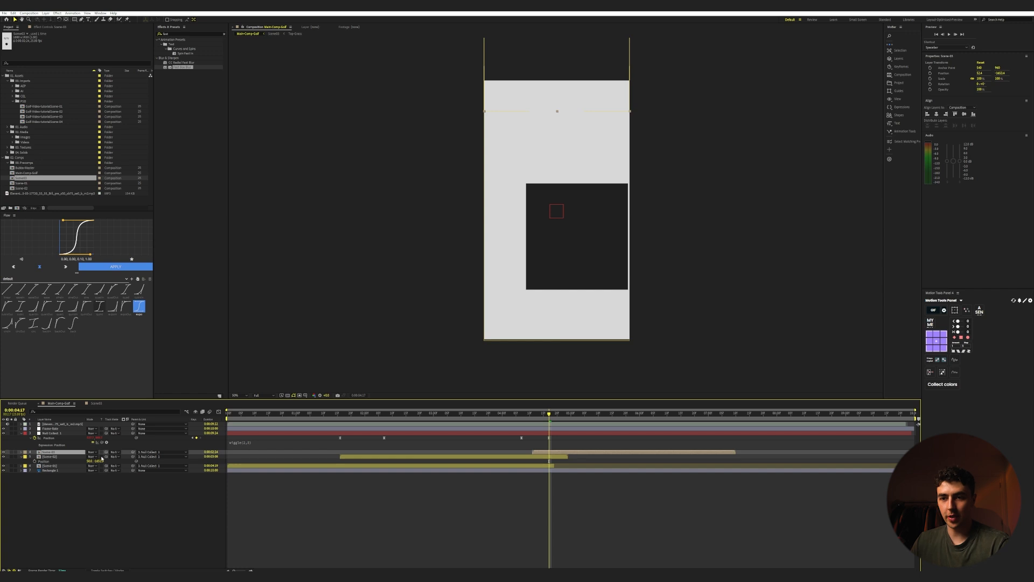
key(p)
drag(101, 456, 508, 470)
click(553, 470)
click(461, 413)
key(space)
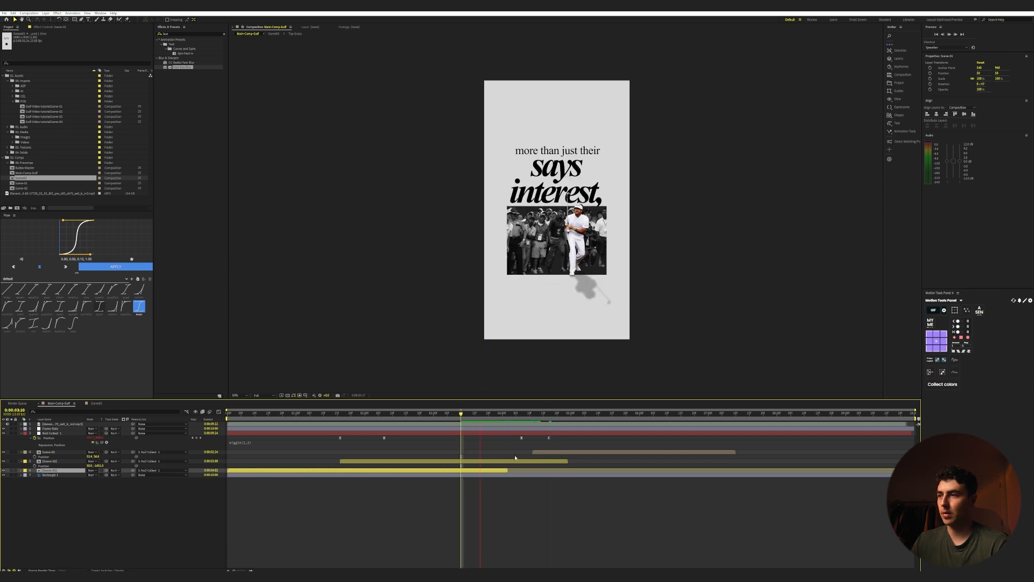
key(space)
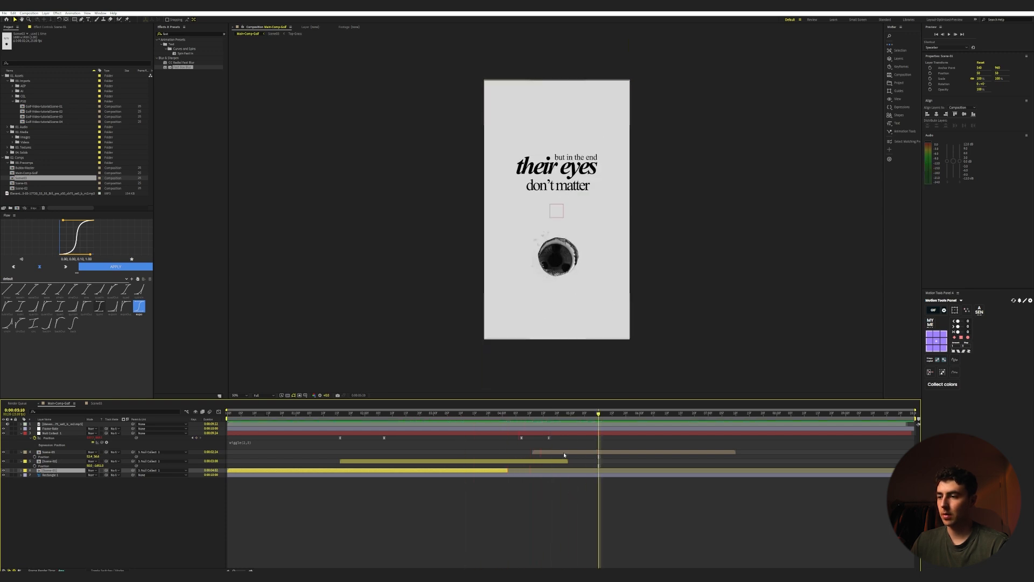
- Delay the null's last position keyframe to 5:10 for a slower transition and play back the move into the third scene
drag(549, 437, 598, 442)
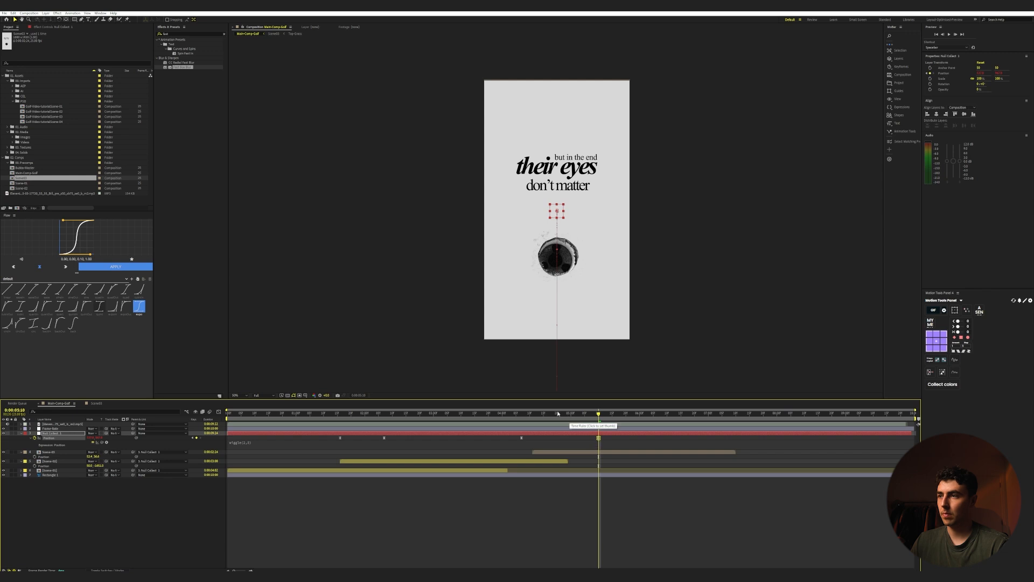
click(486, 413)
key(space)
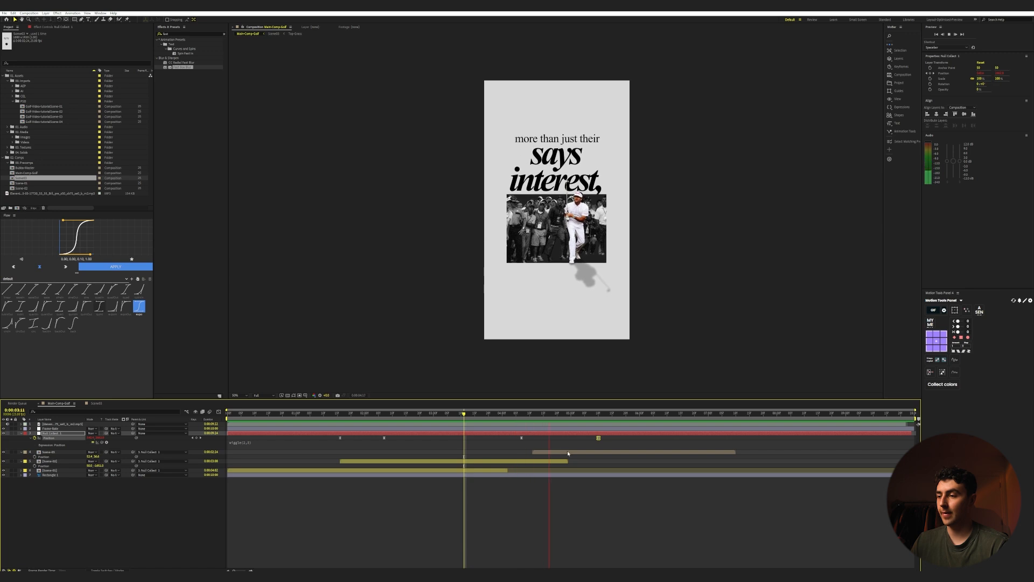
click(578, 530)
- Copy the rectangle background layer from the main comp into the third scene's comp and place it beneath all other layers
click(543, 452)
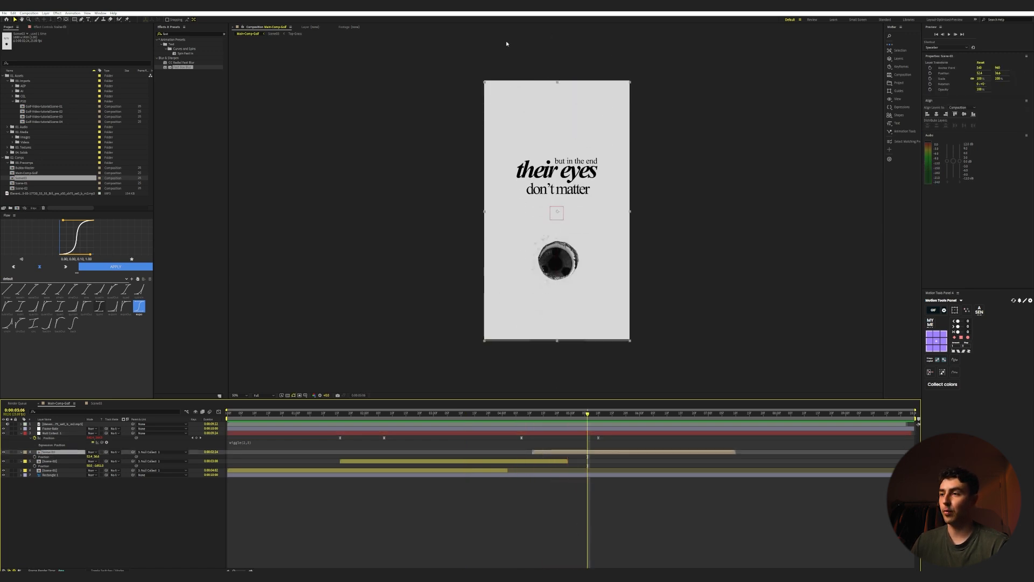
double_click(586, 455)
click(59, 403)
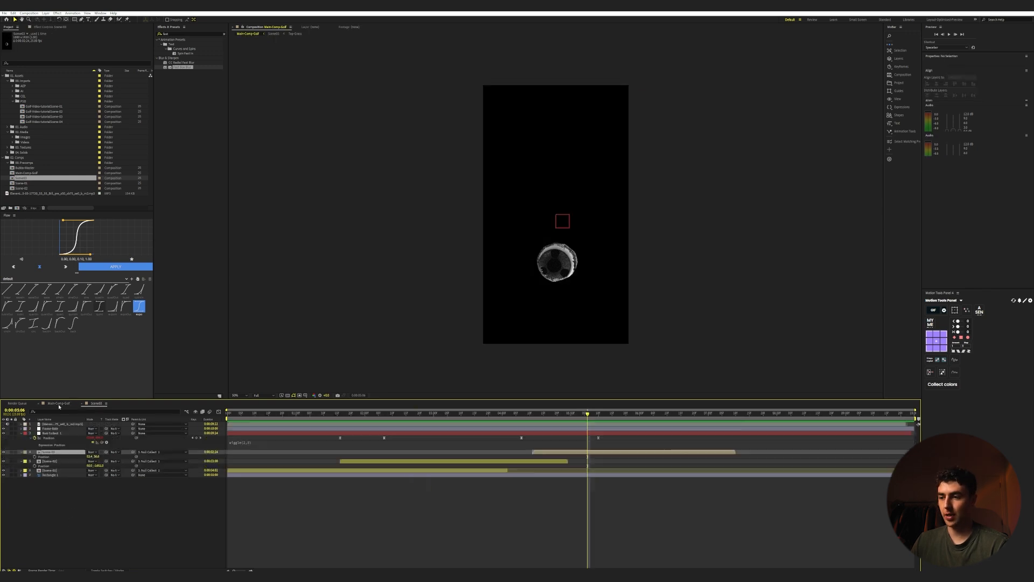
click(492, 476)
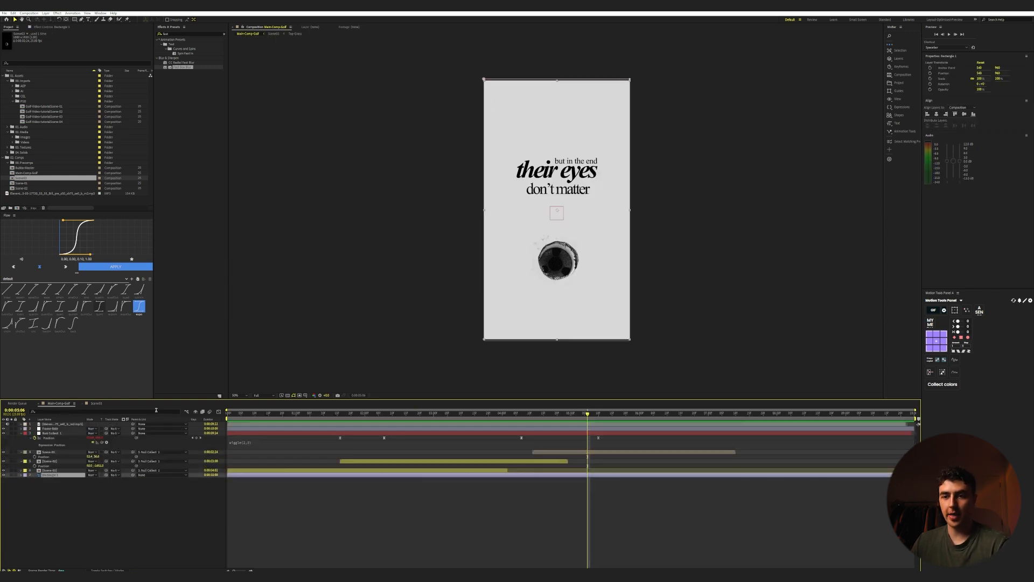
click(94, 403)
click(54, 428)
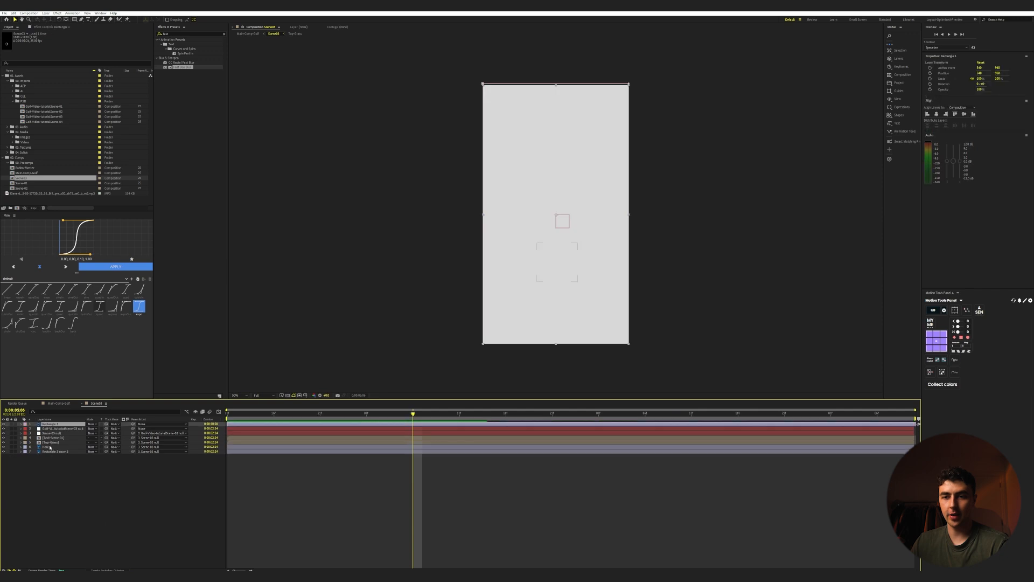
click(60, 473)
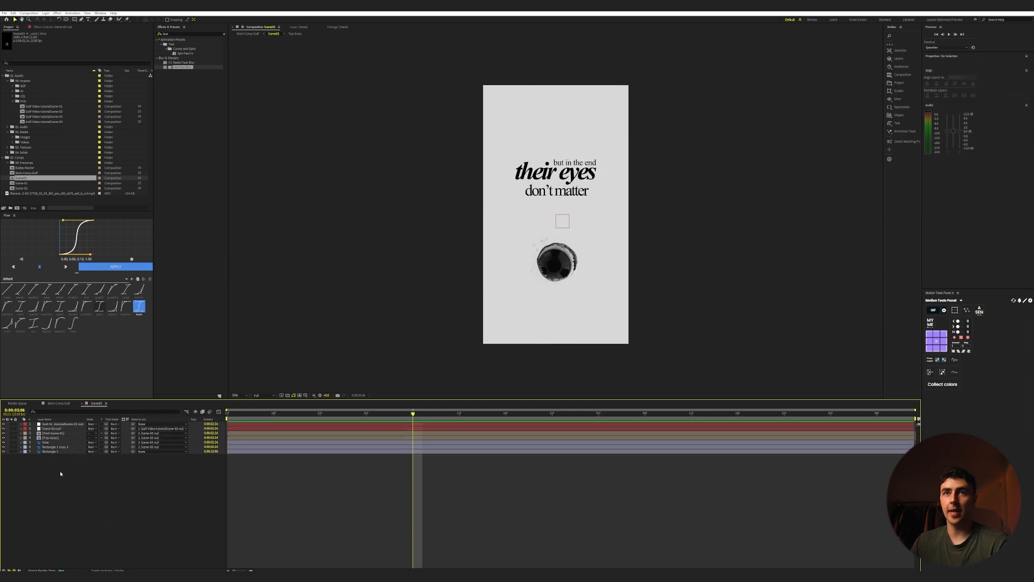
- Draw a small circle centred above the headline text with the Ellipse tool and rename its layer Ball
drag(75, 19, 96, 32)
click(91, 507)
drag(544, 208, 550, 129)
key(v)
key(period)
scroll(559, 259, down, 1)
click(53, 428)
key(Return)
text(Ball)
key(Return)
- Keyframe the Ball layer's position at the comp start and, at 6:01, straight down inside the hole
key(p)
click(34, 428)
click(358, 413)
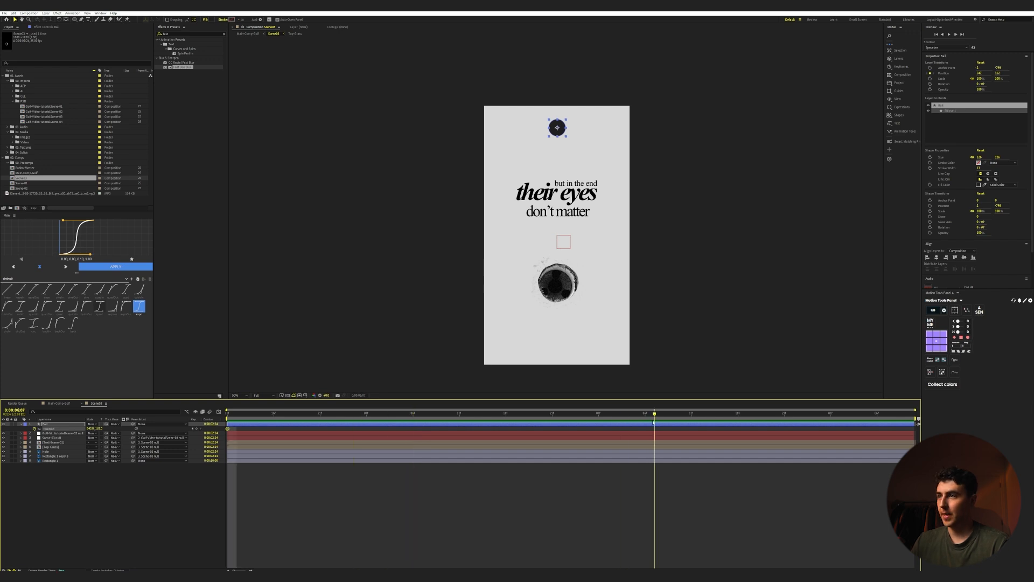
drag(653, 423, 599, 422)
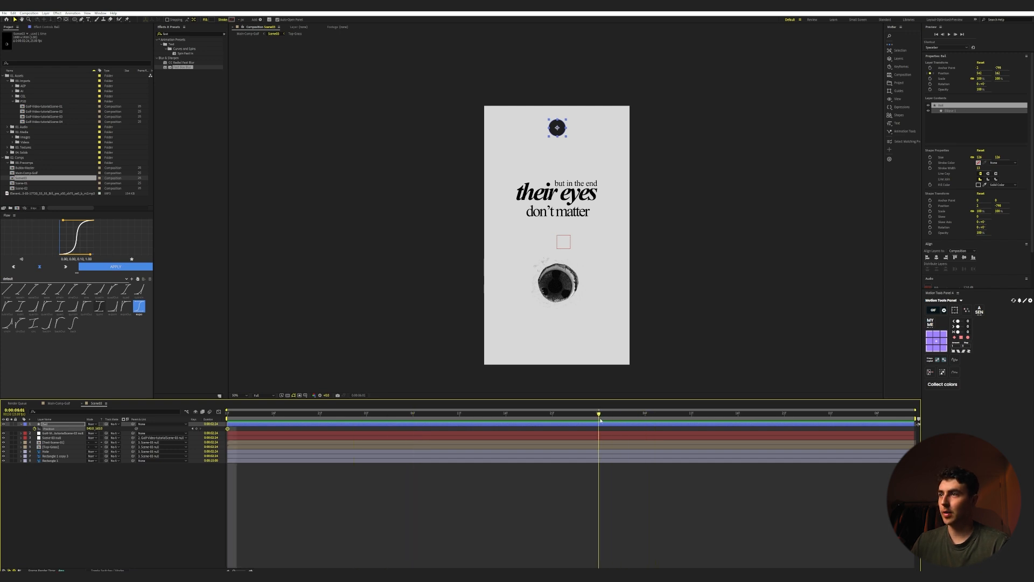
drag(562, 133, 566, 282)
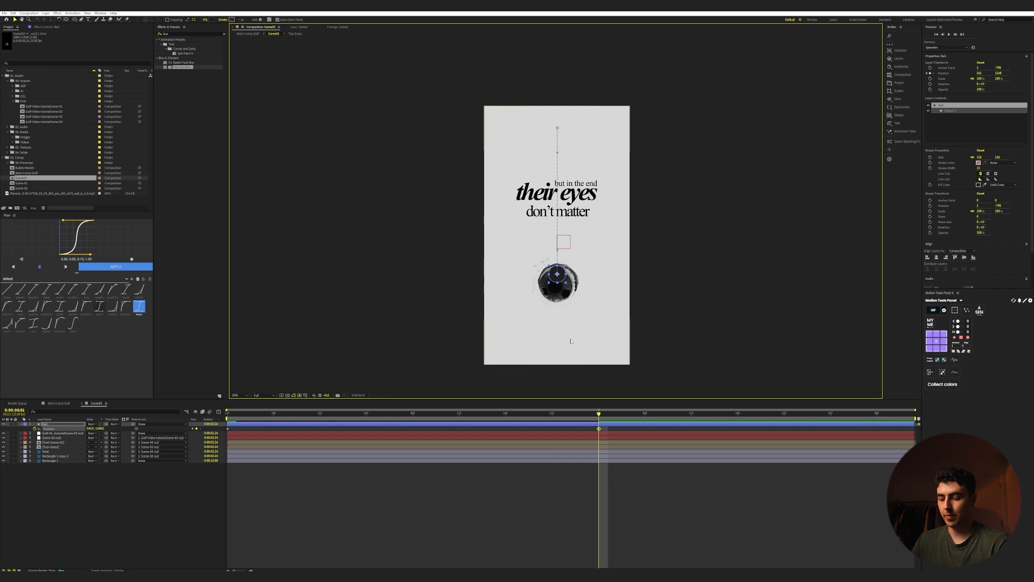
- Keyframe the Ball layer's scale at 6:01 and shrink it to 80% at 6:12
key(u)
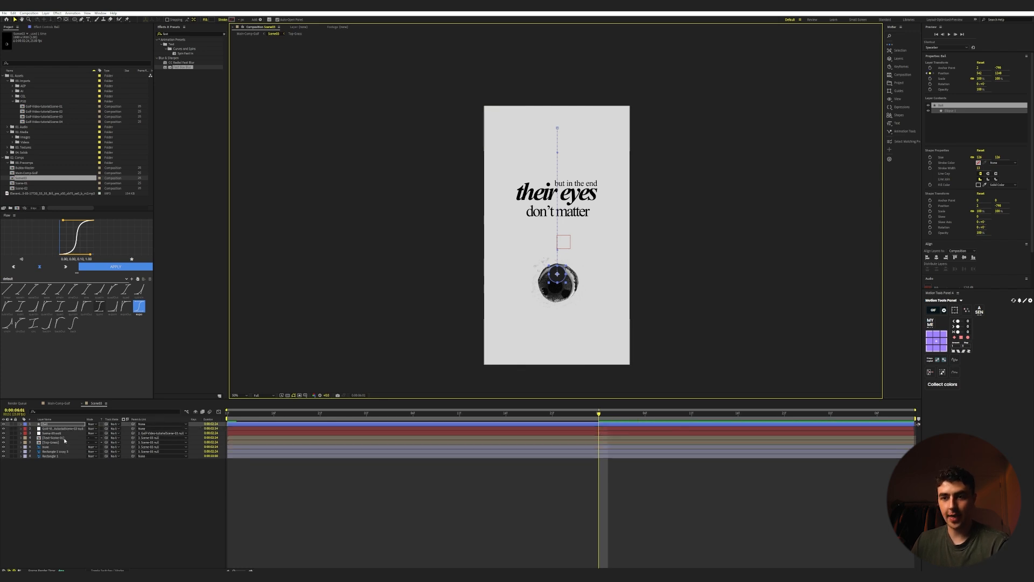
key(s)
click(35, 428)
key(u)
drag(812, 413, 700, 413)
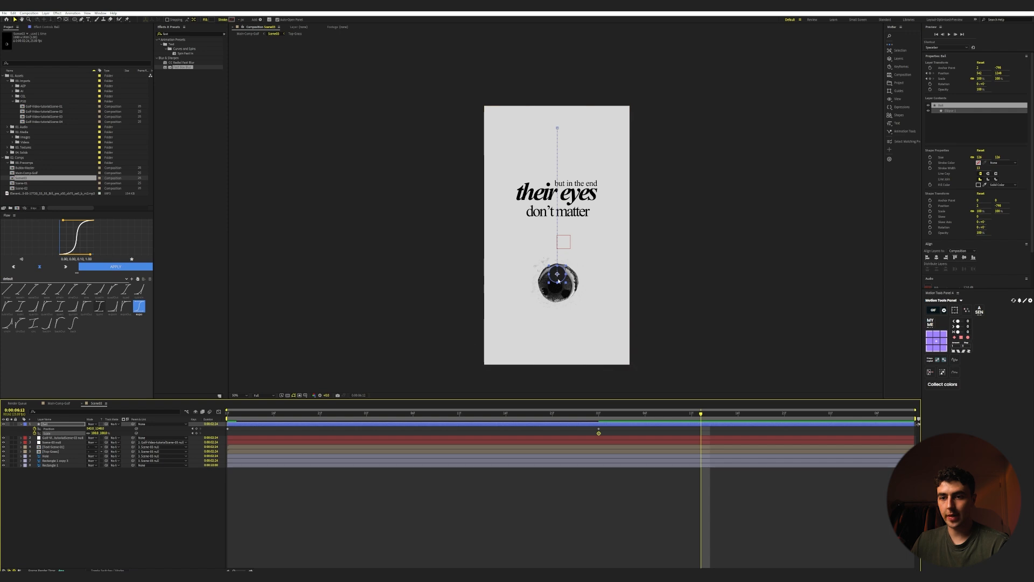
drag(105, 433, 112, 430)
- Animate the ball landing near the hole's lower edge at 6:12 and bouncing to the hole's left wall at 6:22
scroll(509, 324, up, 1)
drag(603, 234, 596, 271)
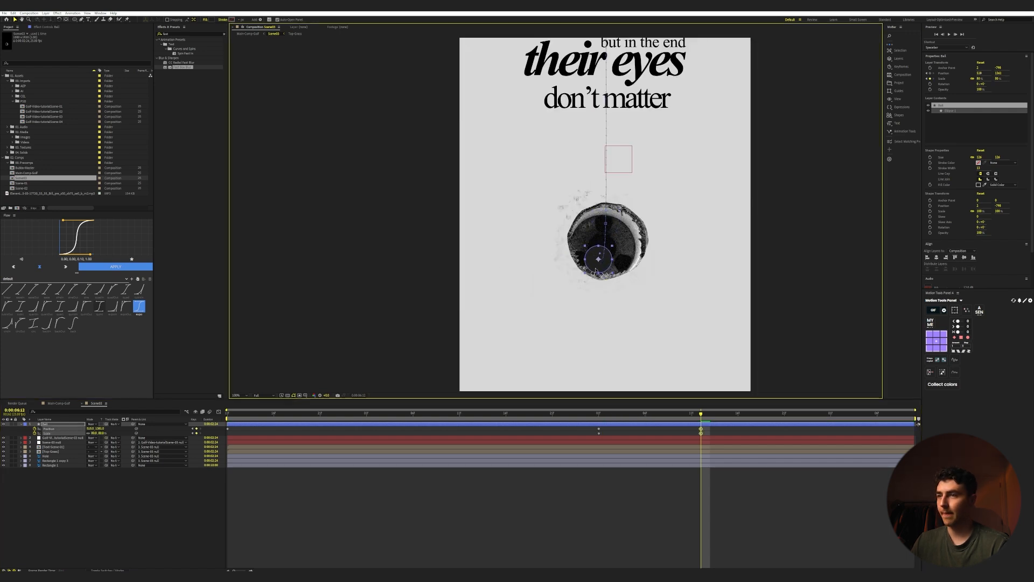
click(84, 18)
drag(600, 255, 590, 243)
key(shift+Page_Down)
key(v)
- Lengthen the third scene comp's duration in its composition settings and extend its layers' ends to cover the added time
drag(819, 413, 868, 413)
click(29, 13)
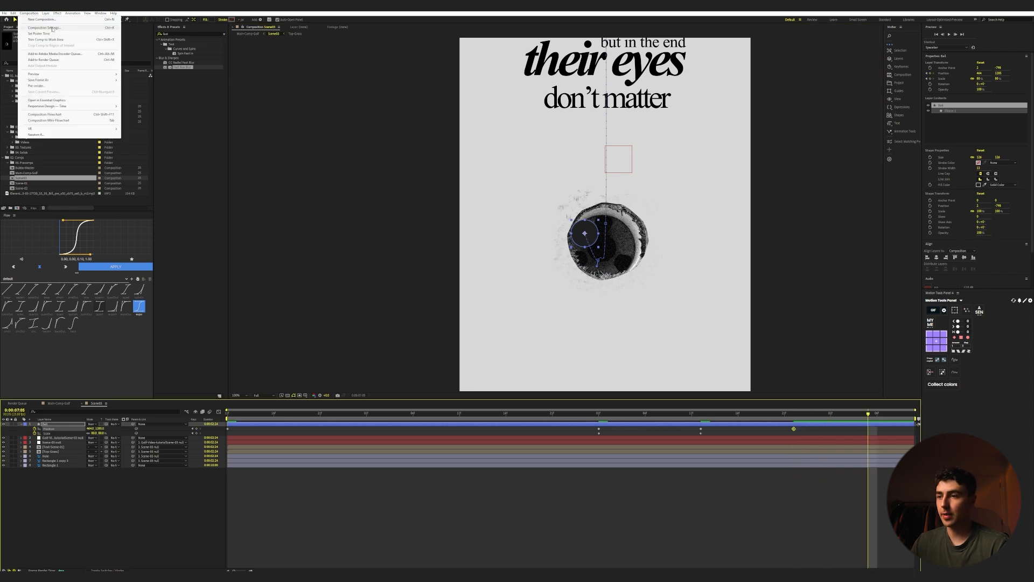
click(43, 21)
click(455, 305)
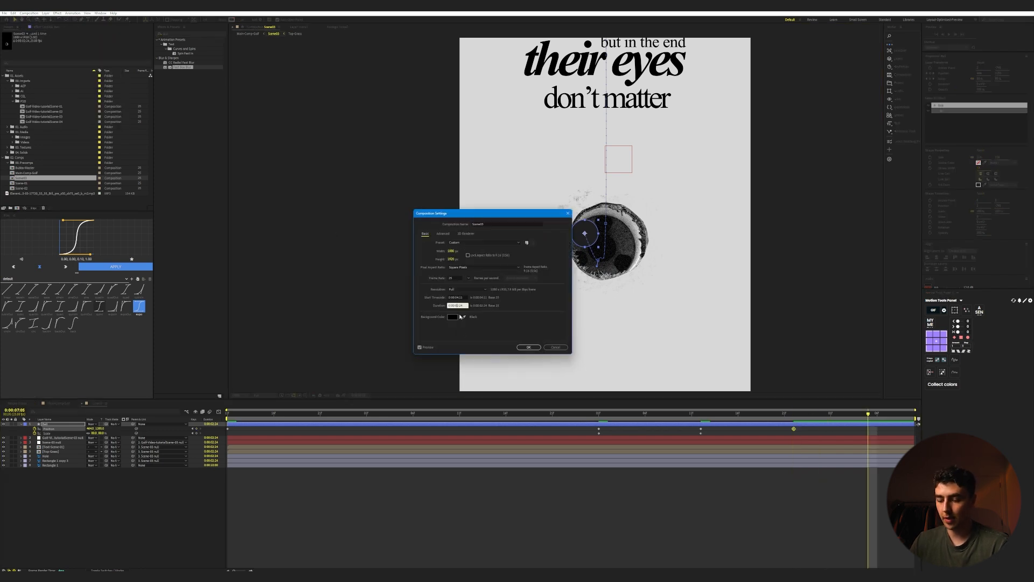
key(Return)
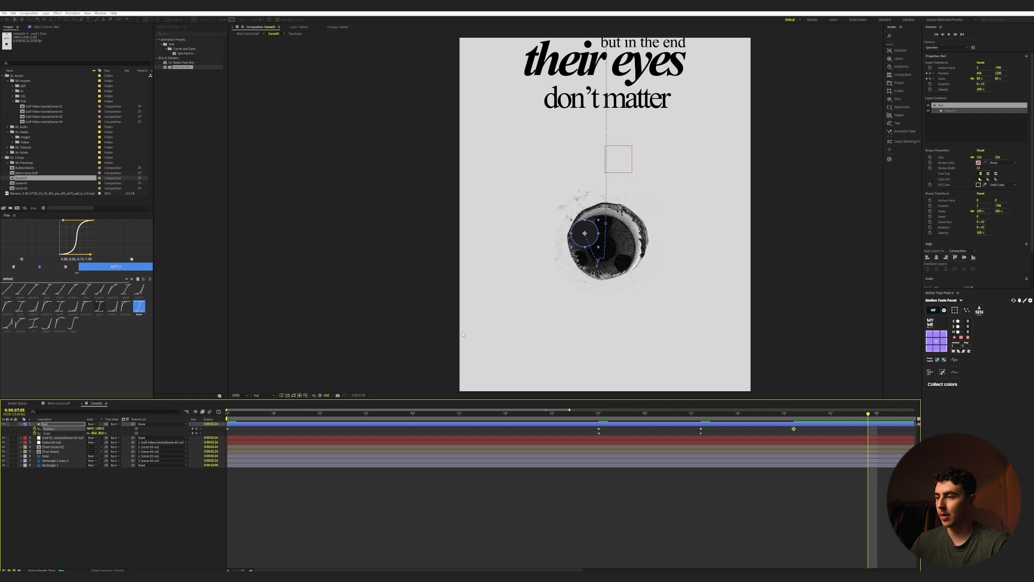
click(554, 429)
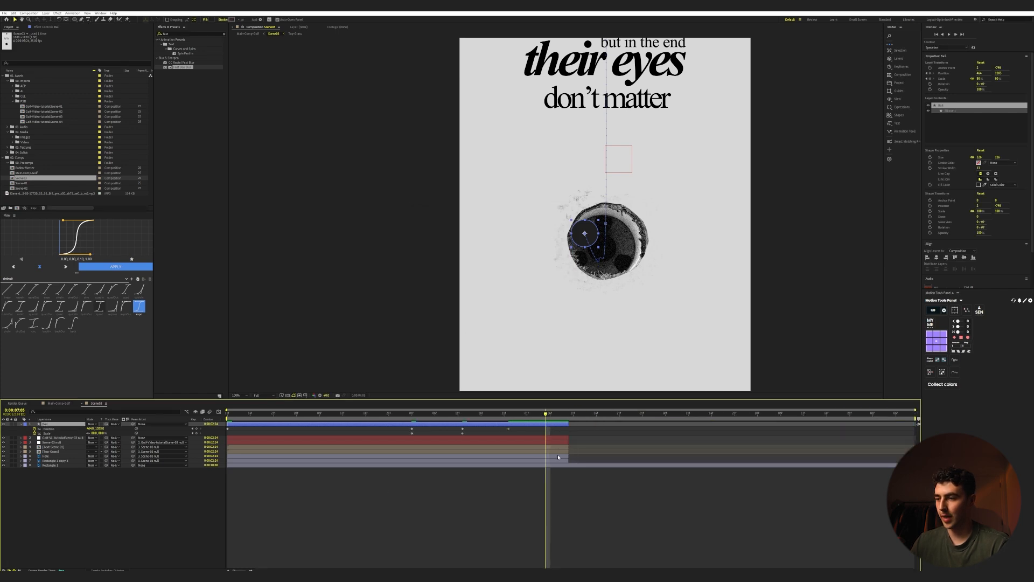
shift+click(560, 461)
drag(568, 460, 891, 457)
- Keyframe the ball bouncing to the hole's right wall at 7:05 and back towards its middle at 7:20
scroll(623, 240, up, 1)
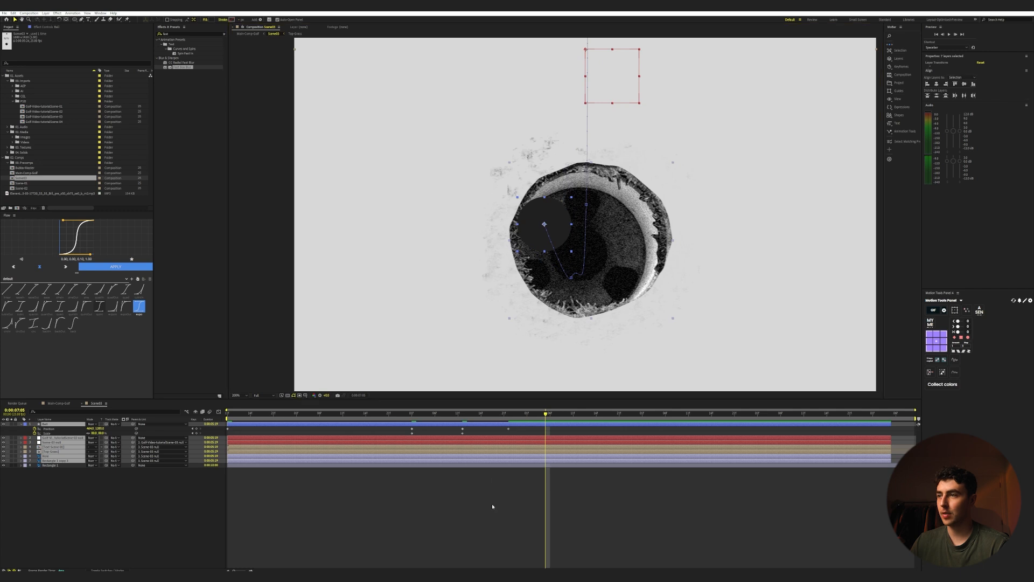
click(491, 506)
click(555, 214)
drag(555, 213, 640, 230)
drag(549, 414, 614, 421)
drag(629, 252, 584, 263)
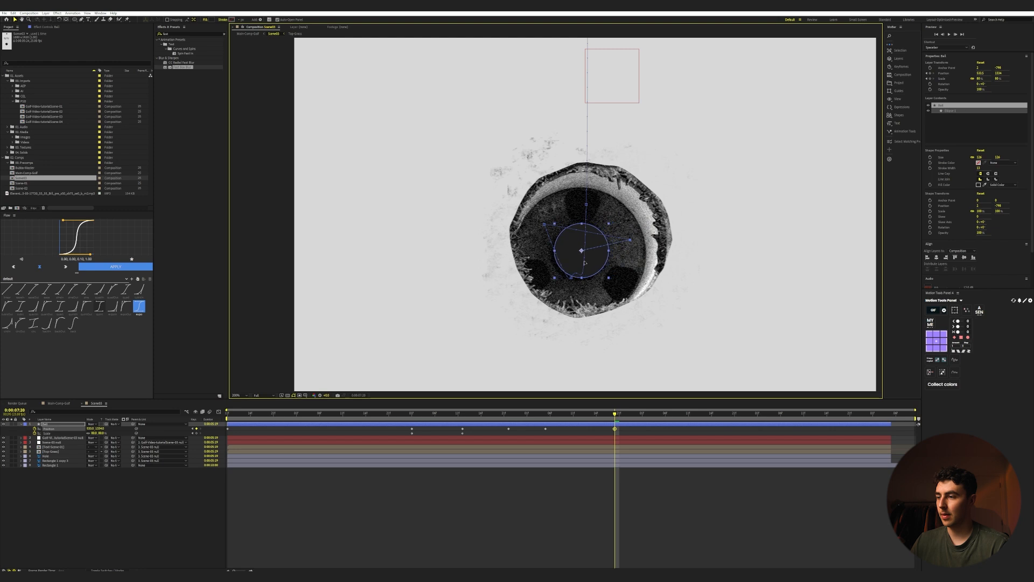
- Shift the ball's latest position keyframe slightly earlier, add a final small settling move, and play back the animation from the start
drag(615, 429, 670, 415)
click(590, 269)
drag(591, 269, 579, 266)
drag(670, 414, 227, 423)
scroll(494, 328, down, 2)
key(space)
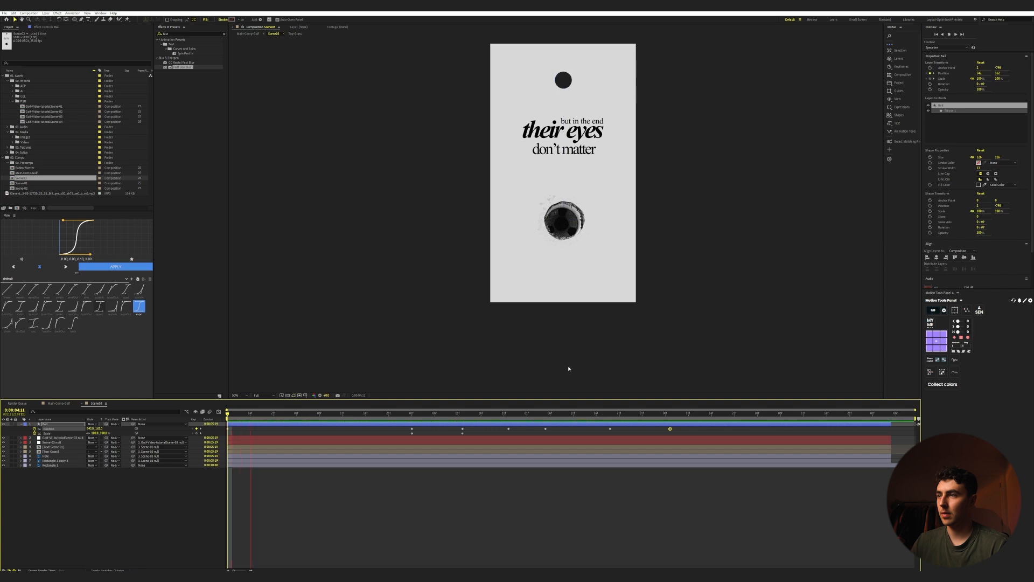
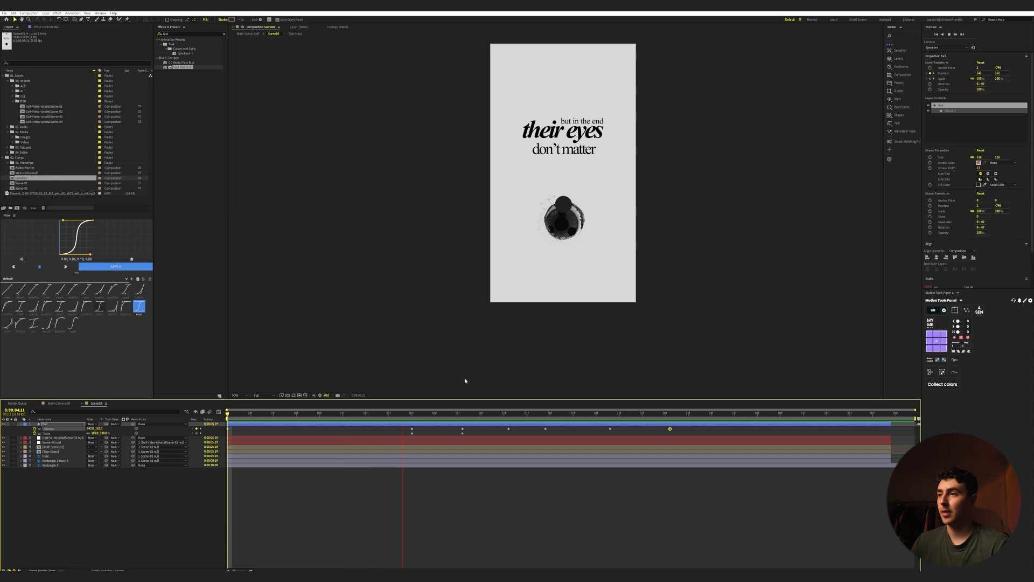
key(space)
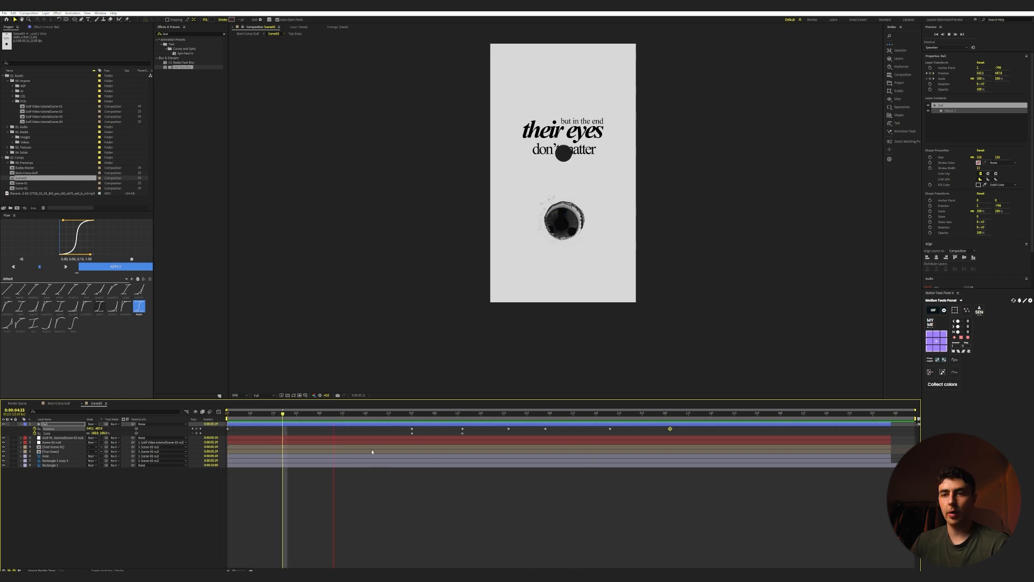
key(space)
- Change the Ball shape's fill colour to white
click(63, 425)
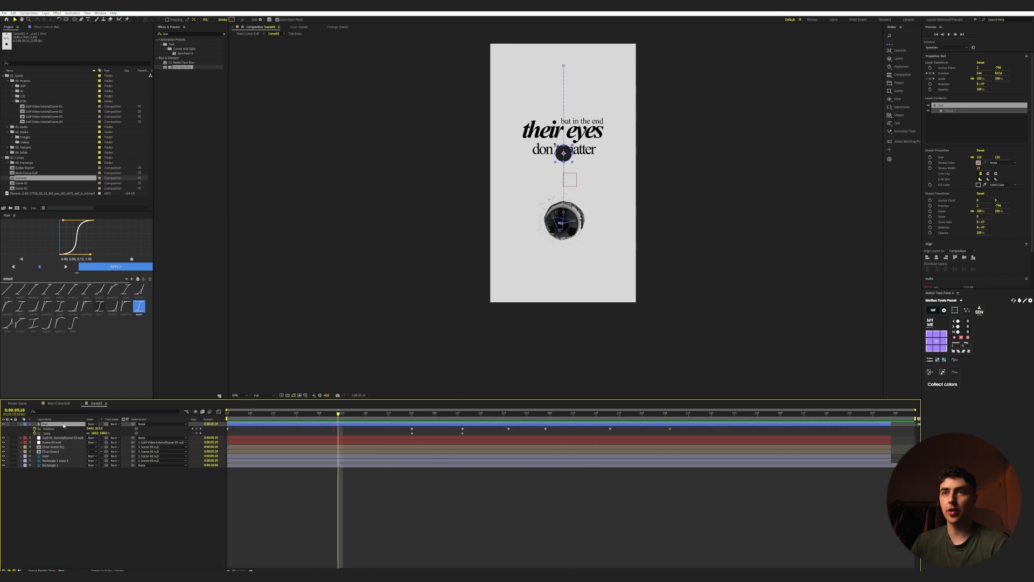
click(213, 20)
click(540, 254)
key(Return)
scroll(570, 158, up, 1)
- Add a Drop Shadow layer style to the Ball layer
click(95, 506)
click(56, 425)
right_click(54, 424)
mouse_move(98, 334)
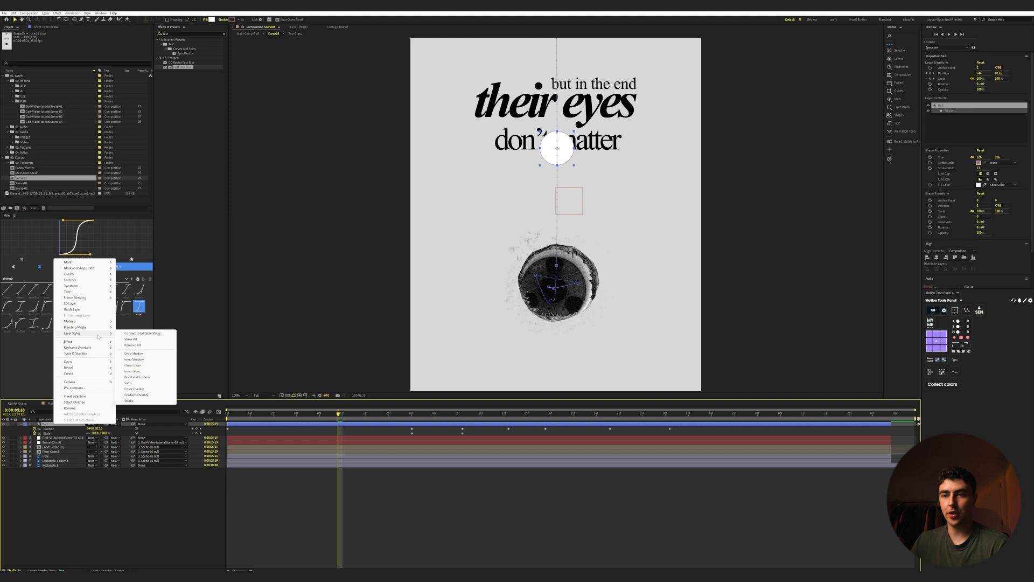
click(135, 353)
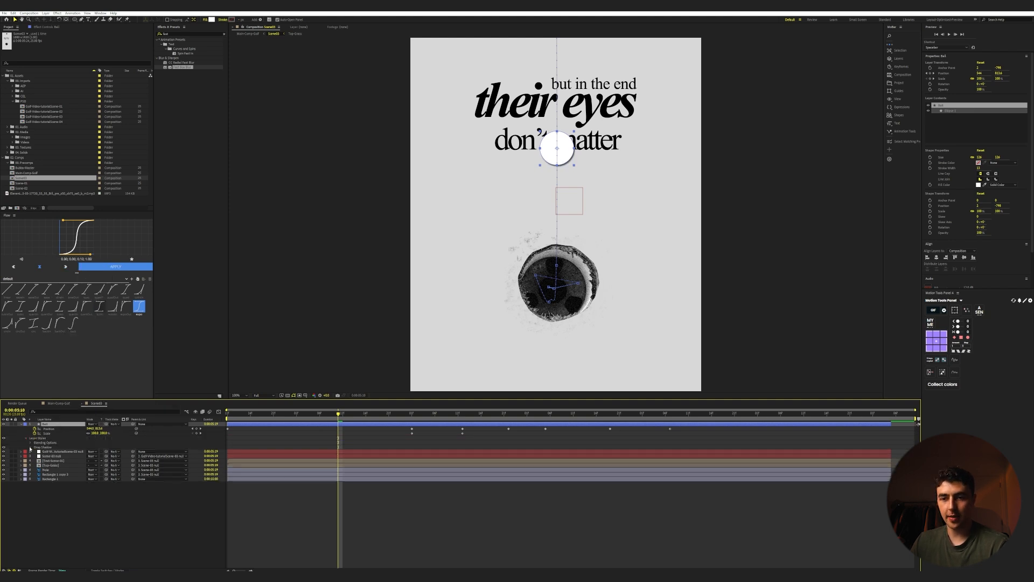
- Adjust the ball's drop shadow angle, distance, spread and opacity so it falls softly offset from the ball
click(30, 447)
click(57, 483)
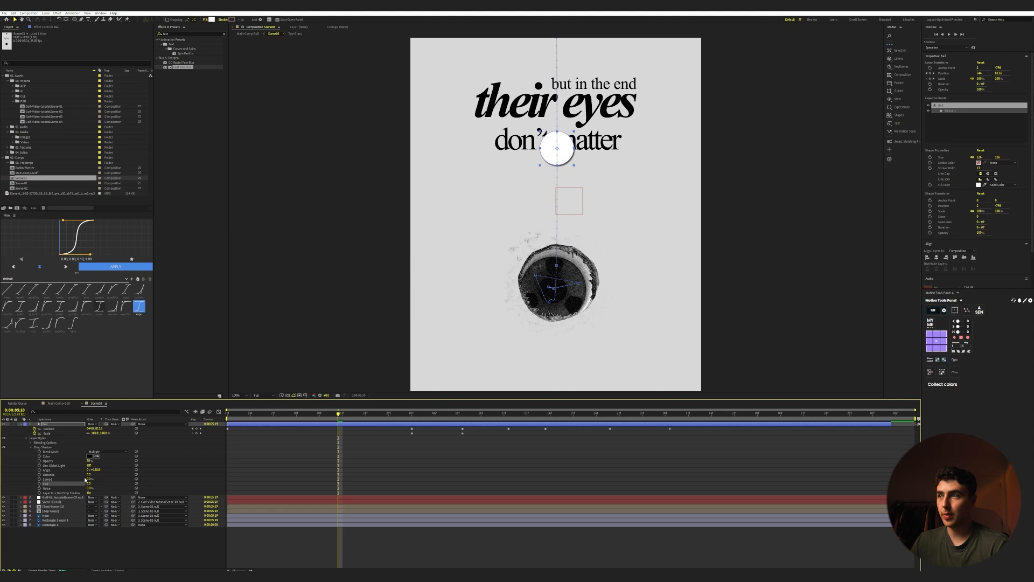
mouse_move(89, 479)
mouse_down()
mouse_move(95, 464)
mouse_move(83, 461)
mouse_up()
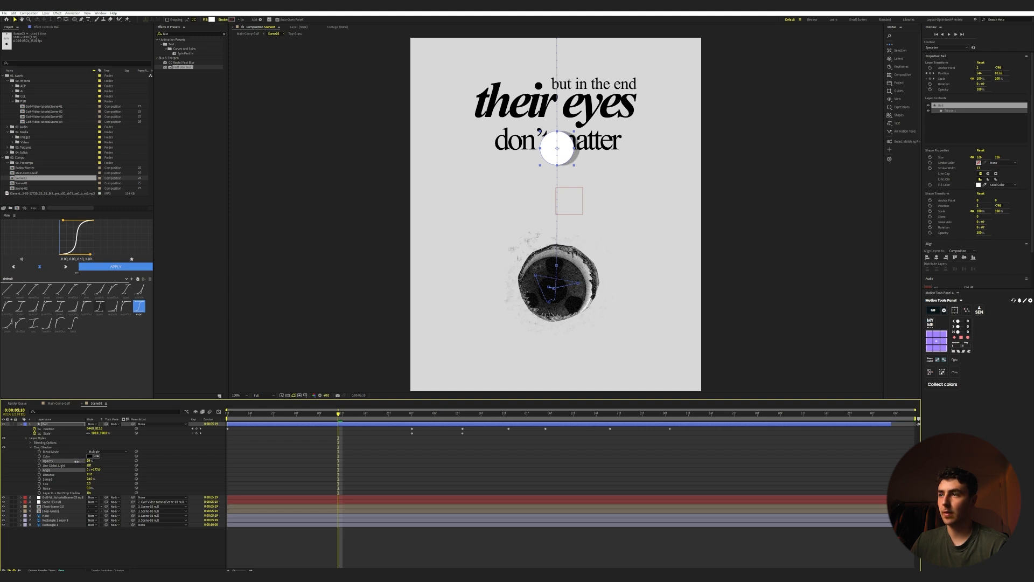
- Play back the ball drop and add an Inner Shadow layer style to the Ball layer
key(space)
key(comma)
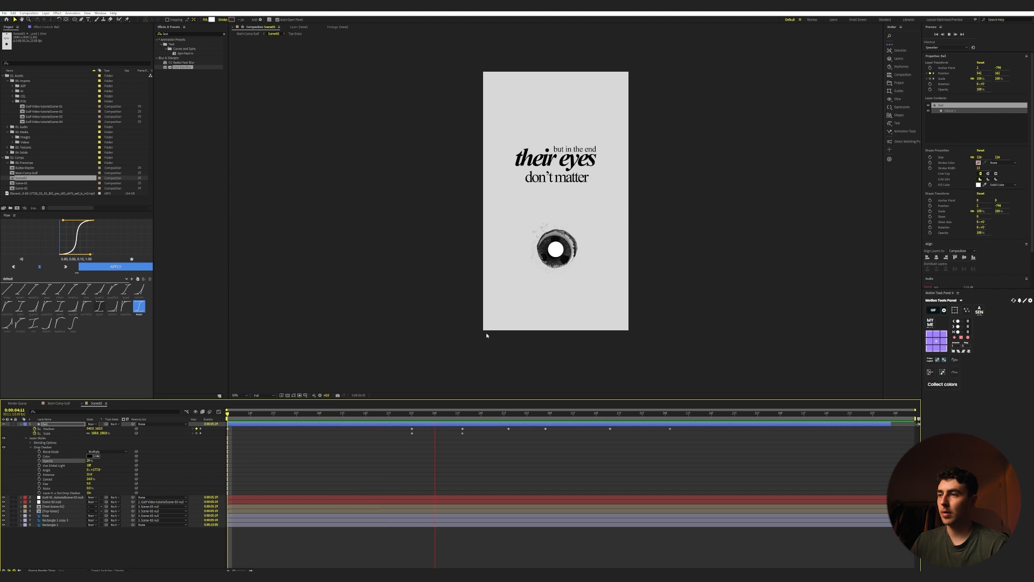
key(space)
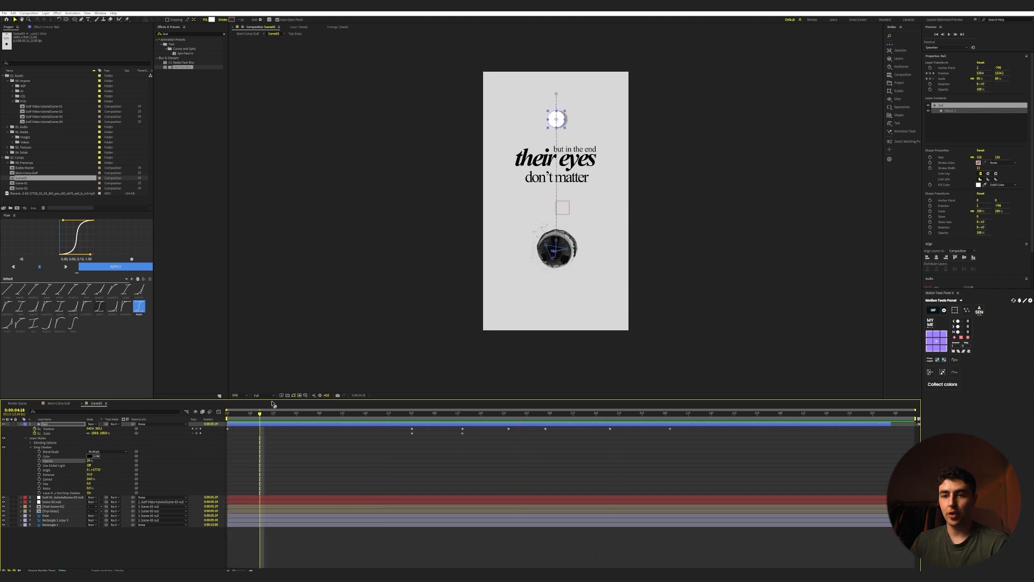
key(period)
click(58, 425)
right_click(58, 424)
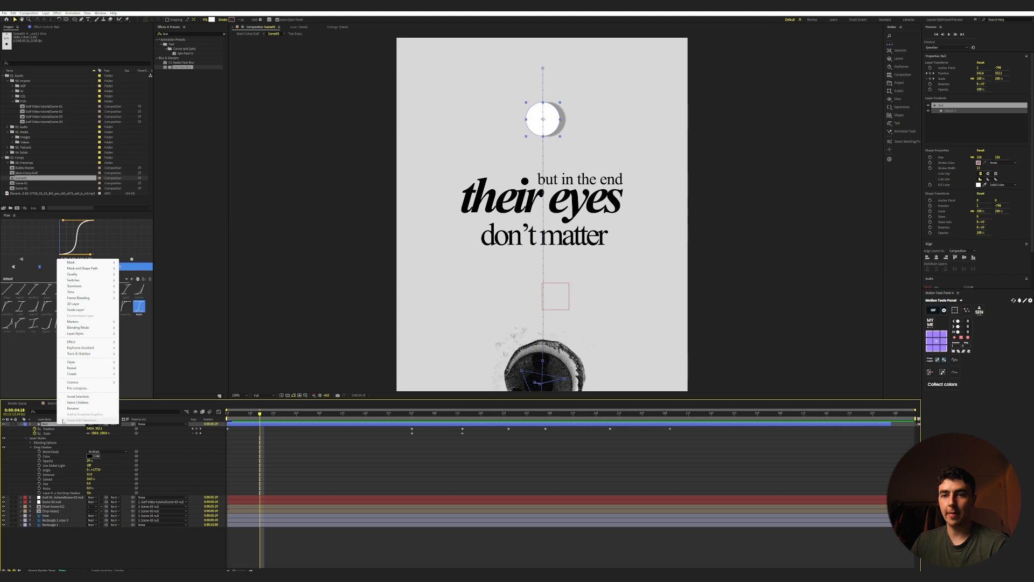
mouse_move(100, 333)
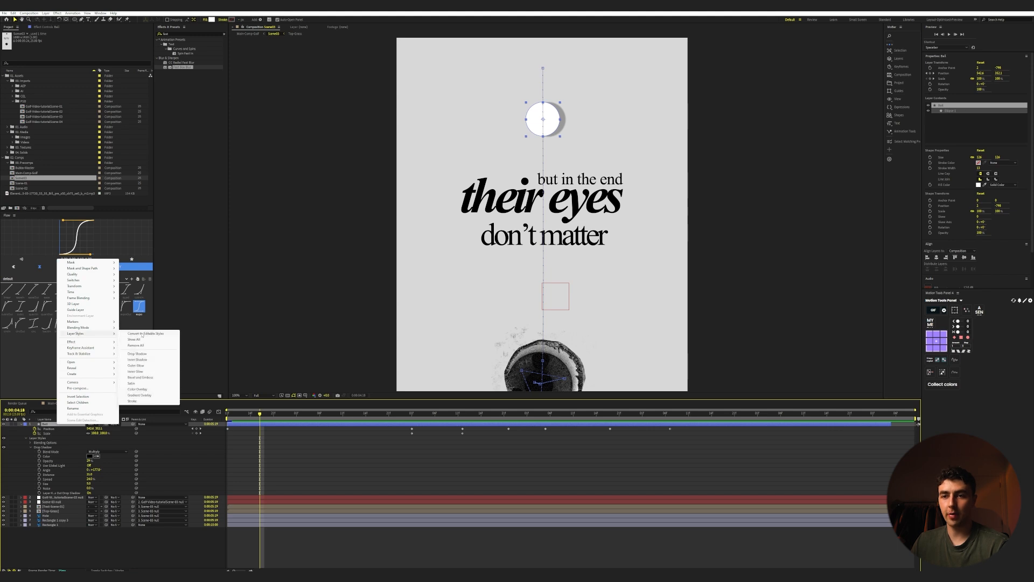
click(145, 359)
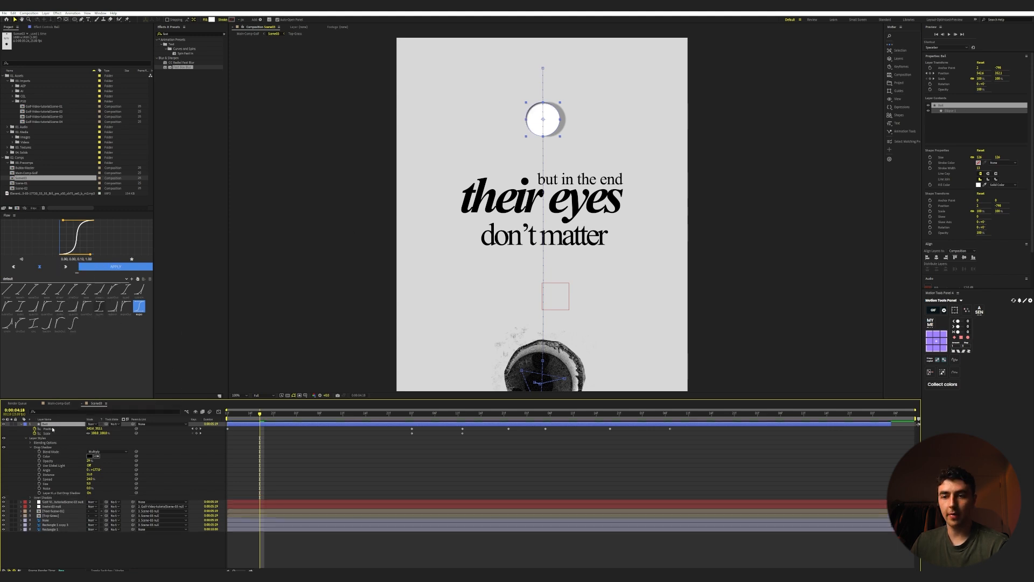
- Adjust the angle of the ball's inner shadow and preview the drop
click(30, 447)
click(30, 452)
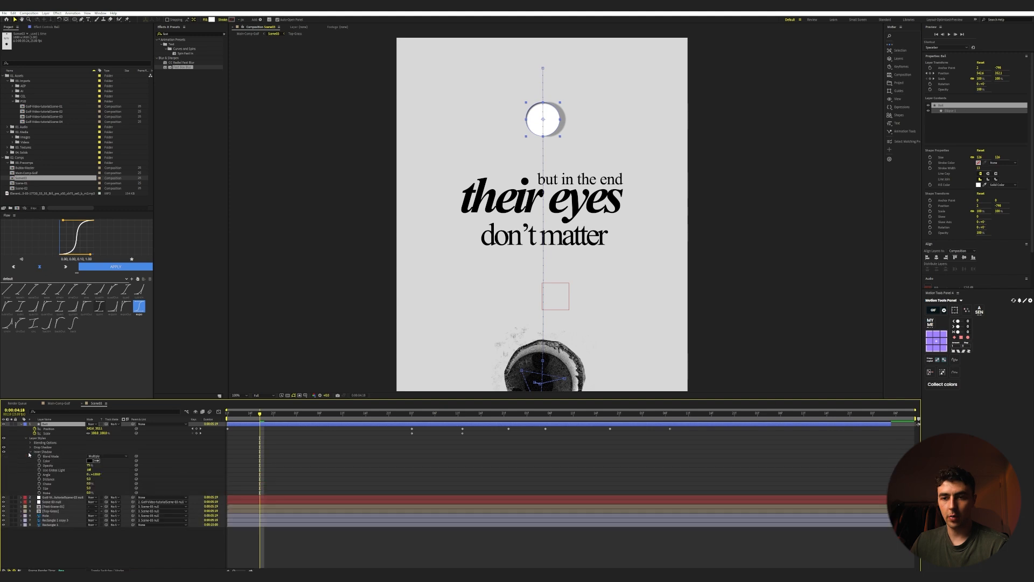
click(57, 466)
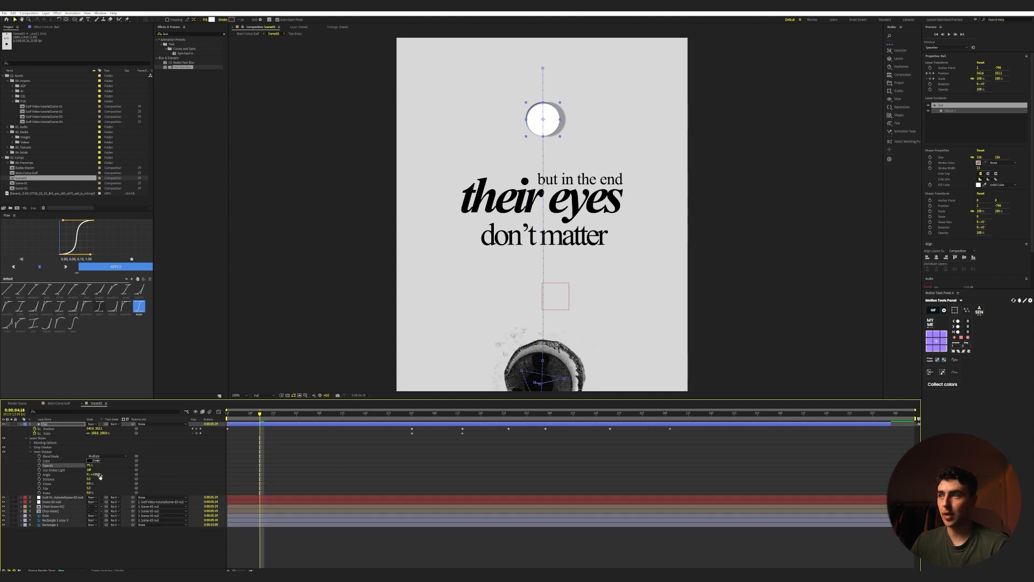
drag(94, 472, 100, 473)
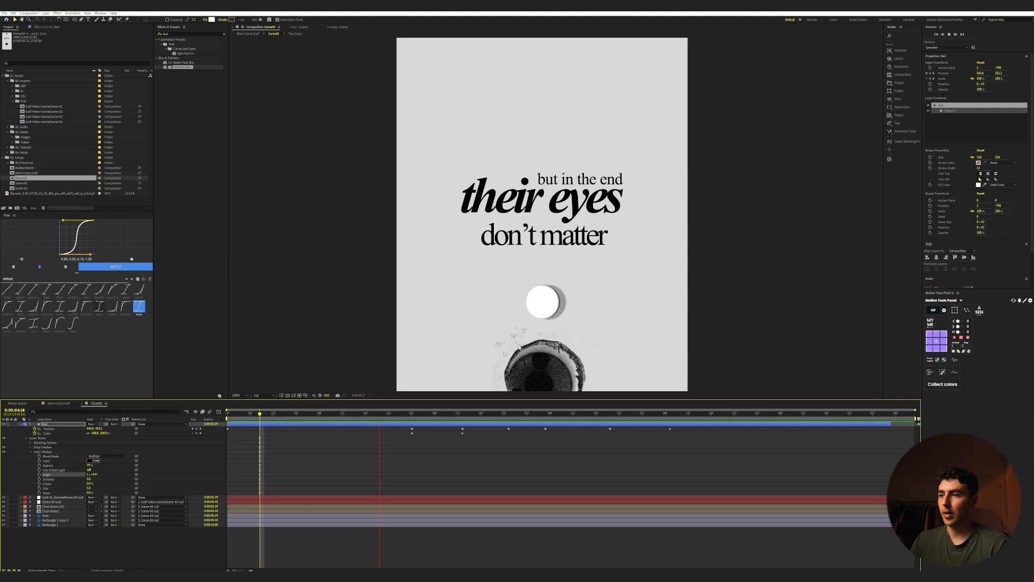
key(space)
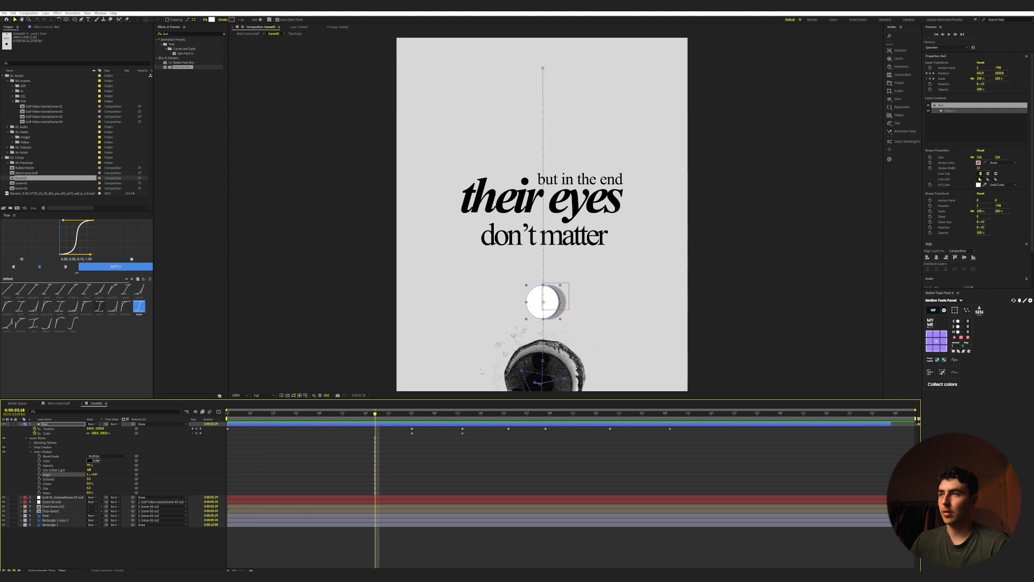
key(space)
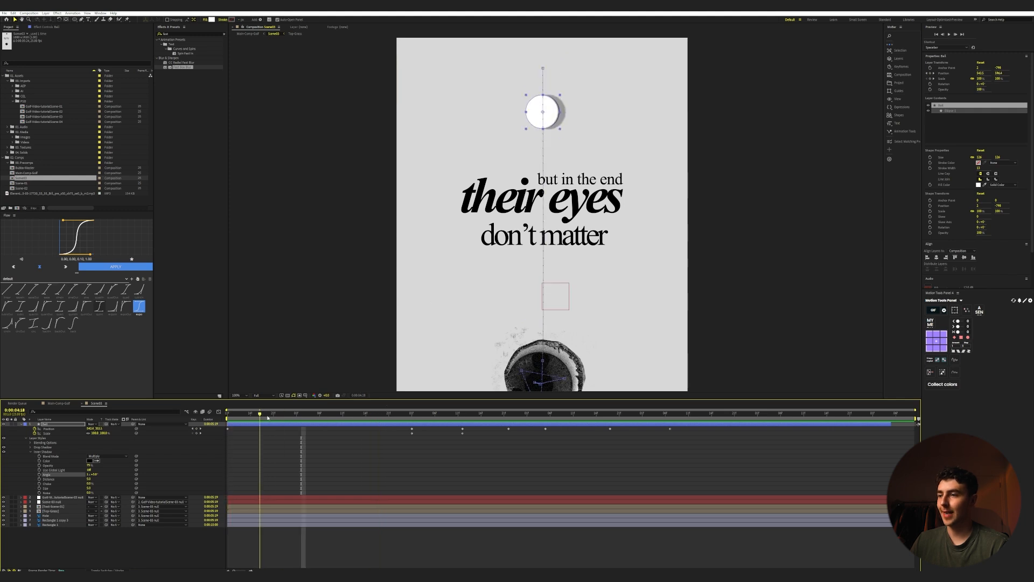
- Keyframe the inner shadow's distance and size where the ball reaches the hole, and increase the size at the next scale keyframe
mouse_move(403, 438)
mouse_down()
mouse_move(437, 416)
mouse_move(463, 417)
mouse_move(412, 423)
mouse_up()
scroll(558, 316, down, 1)
scroll(559, 315, up, 1)
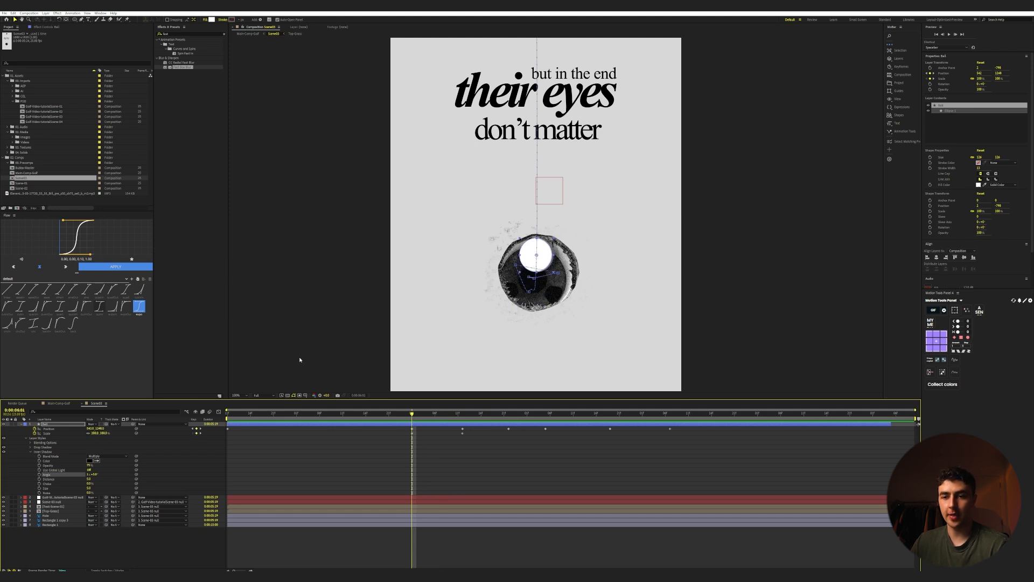
click(39, 479)
click(39, 488)
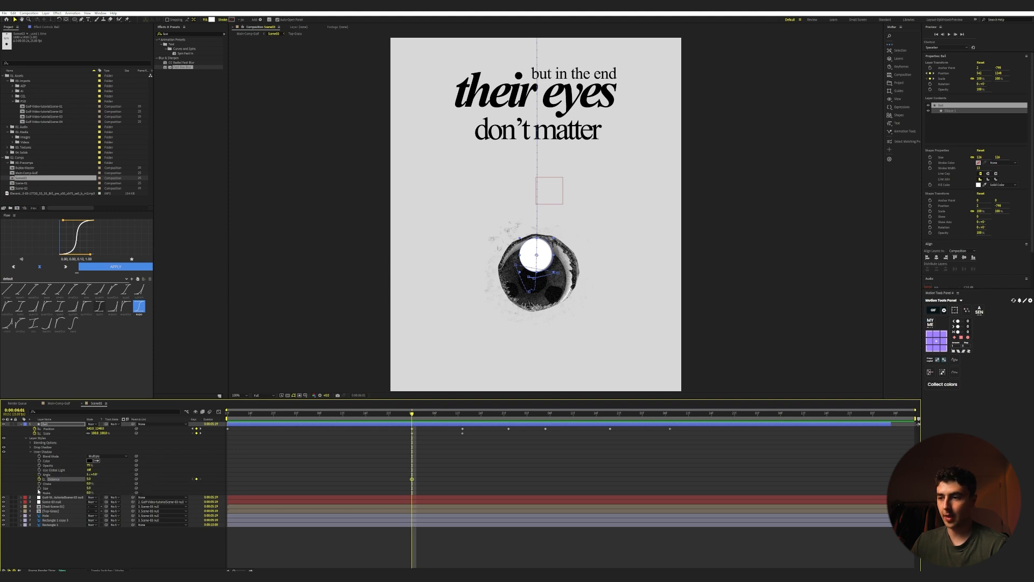
drag(412, 414, 462, 418)
drag(89, 488, 107, 488)
click(402, 414)
key(space)
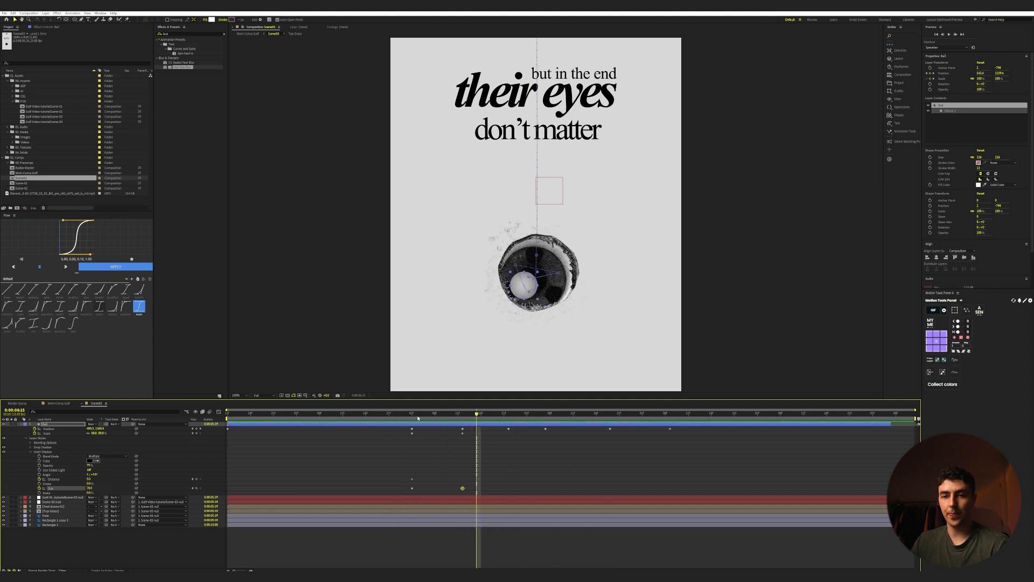
- Keyframe the drop shadow's angle and distance as the ball enters the hole, and reduce the distance once it is inside
click(412, 414)
click(30, 448)
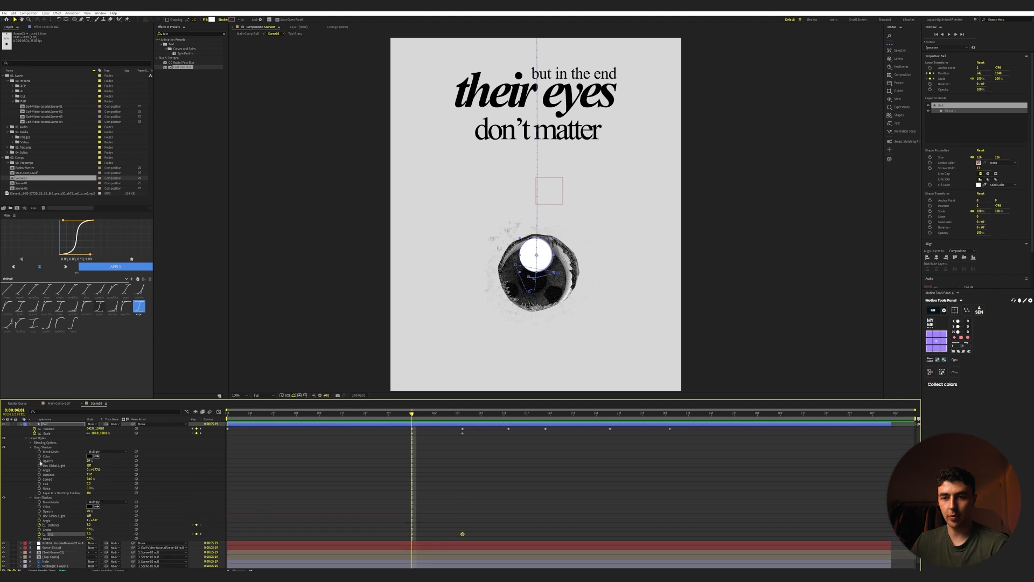
click(39, 470)
click(39, 475)
drag(430, 413, 527, 415)
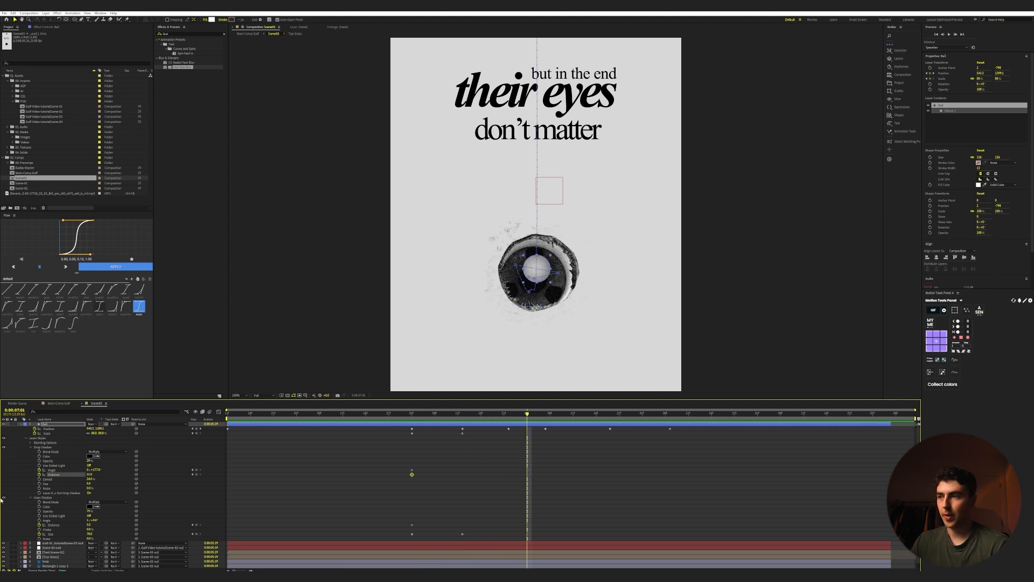
drag(90, 475, 86, 474)
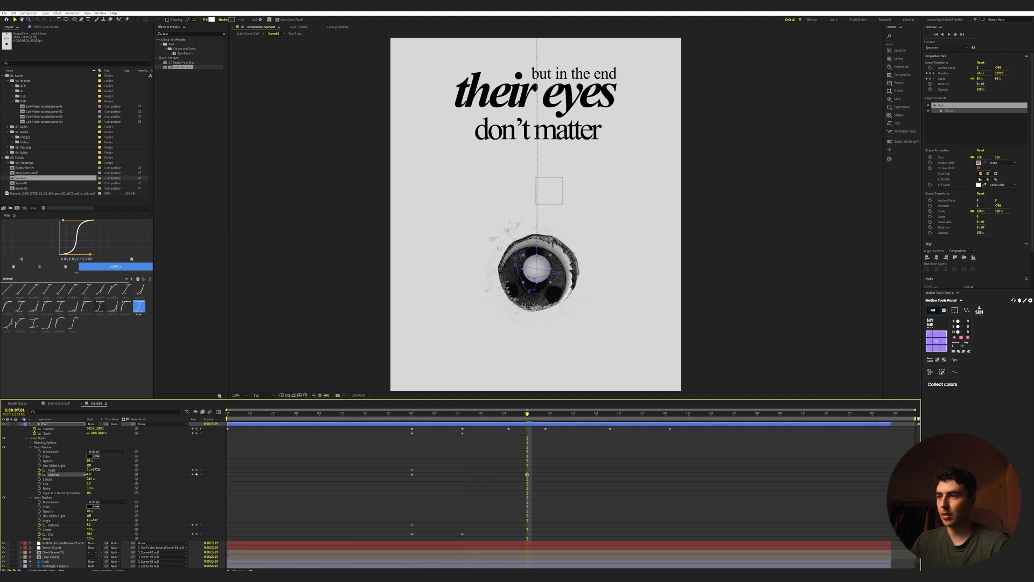
key(space)
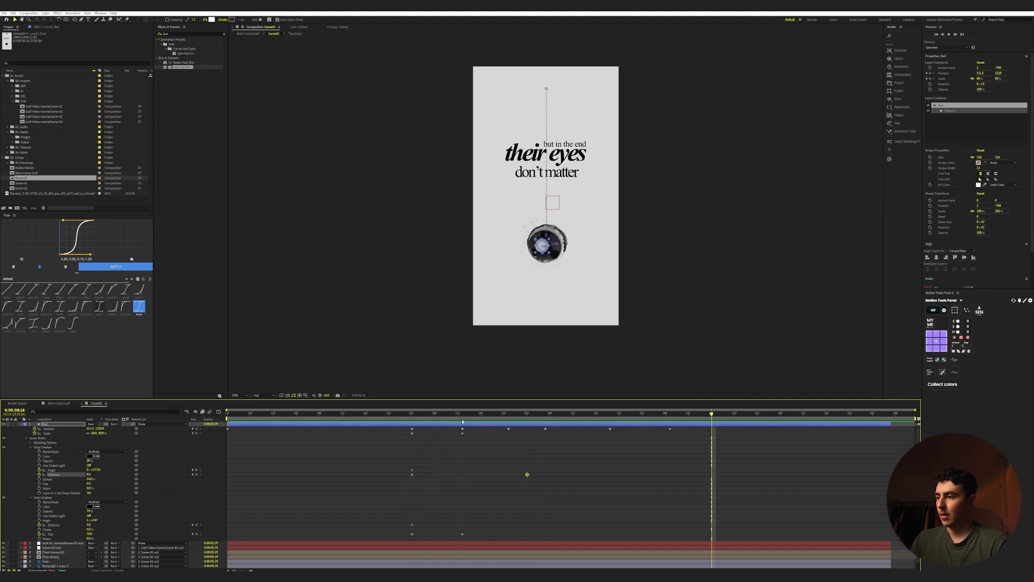
- Play the animation from the start and move the ball's last position keyframe later to slow its settling
drag(463, 413, 227, 414)
key(space)
key(space)
drag(671, 429, 752, 429)
key(space)
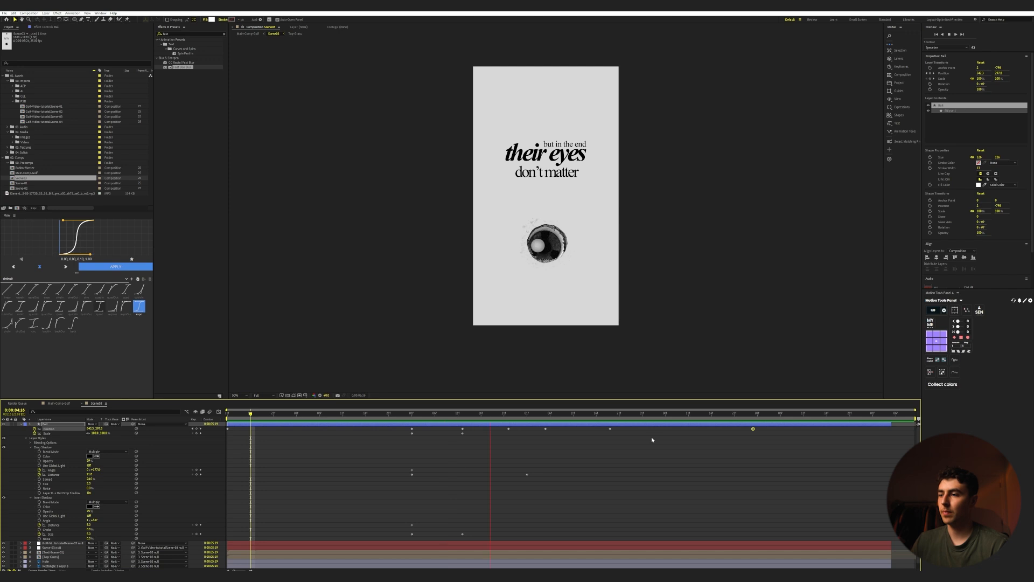
- Reshape the ball's motion path inside the hole into smoother curves using the bezier handles of its position keyframes
click(508, 413)
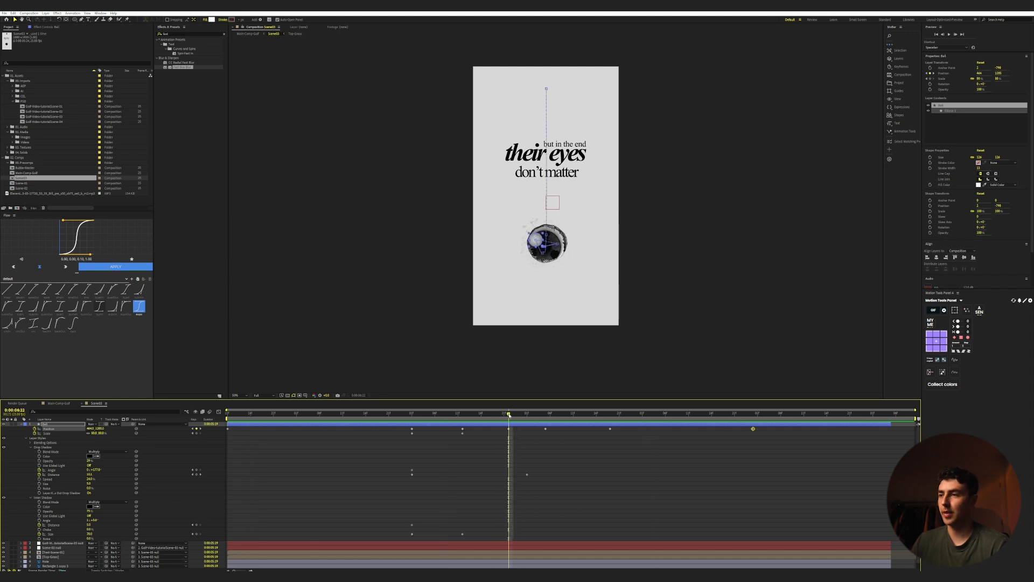
scroll(543, 255, up, 4)
key(shift+Page_Up)
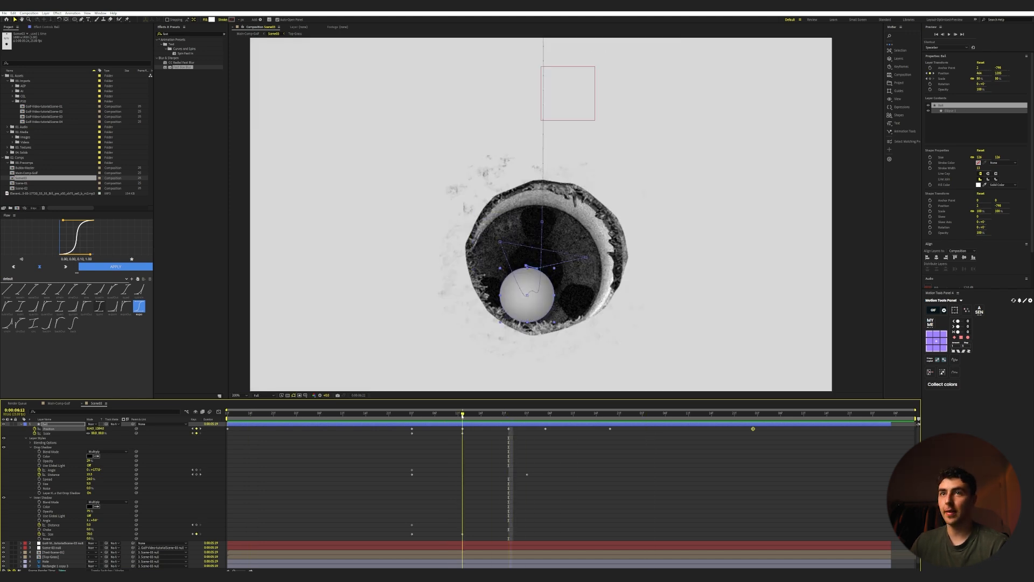
scroll(529, 300, up, 2)
key(g)
drag(526, 292, 560, 302)
click(526, 291)
drag(494, 283, 498, 310)
drag(472, 185, 505, 116)
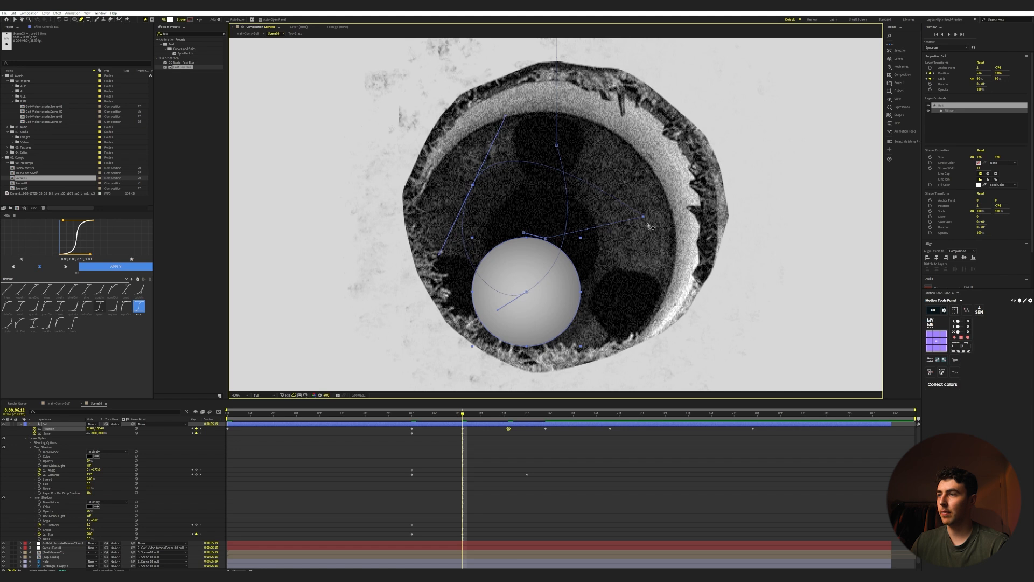
drag(643, 218, 642, 265)
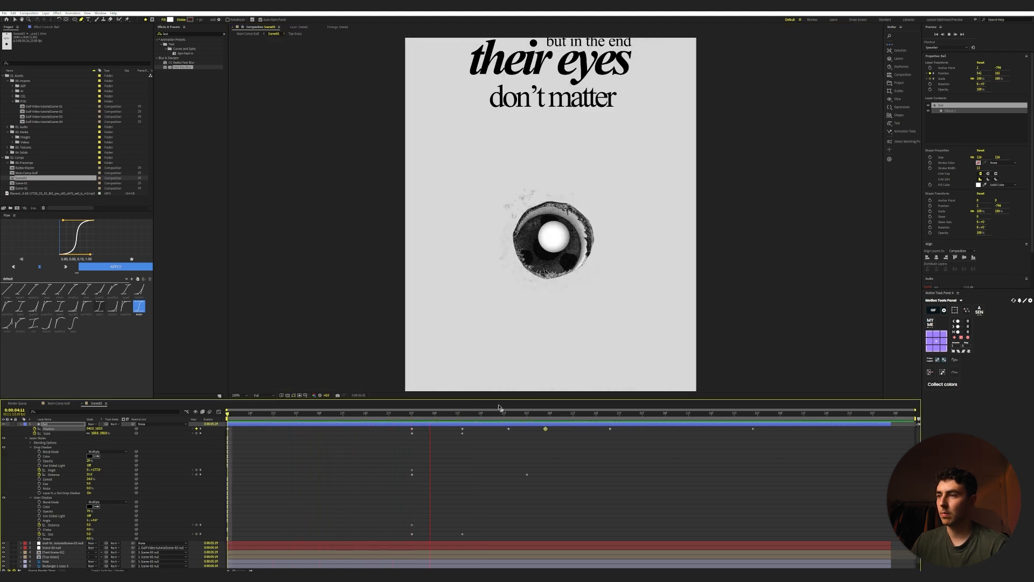
- Move the ball's last position keyframe slightly later and apply an overshooting ease-out curve to the last two position keyframes
drag(752, 428, 780, 428)
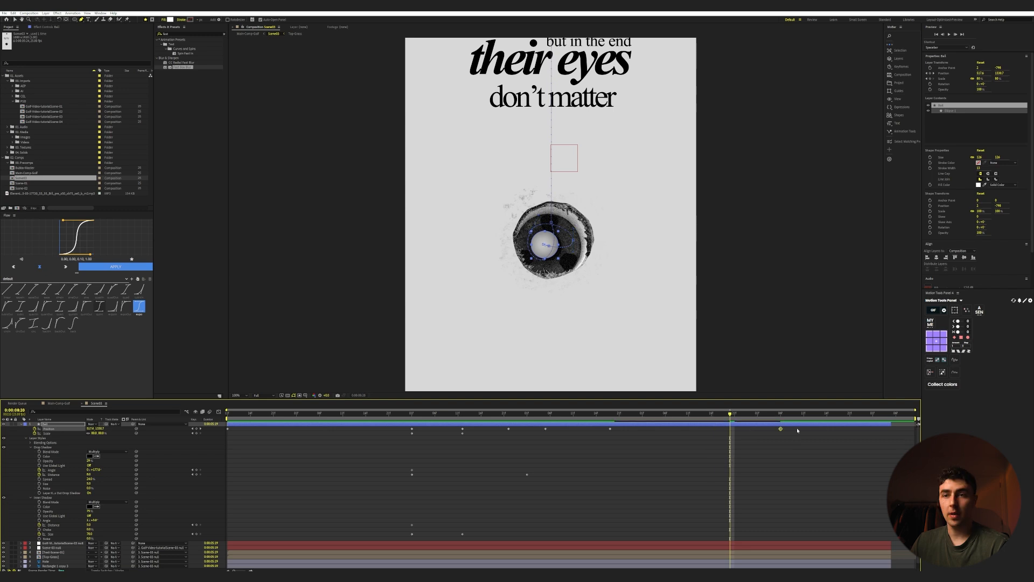
shift+click(609, 428)
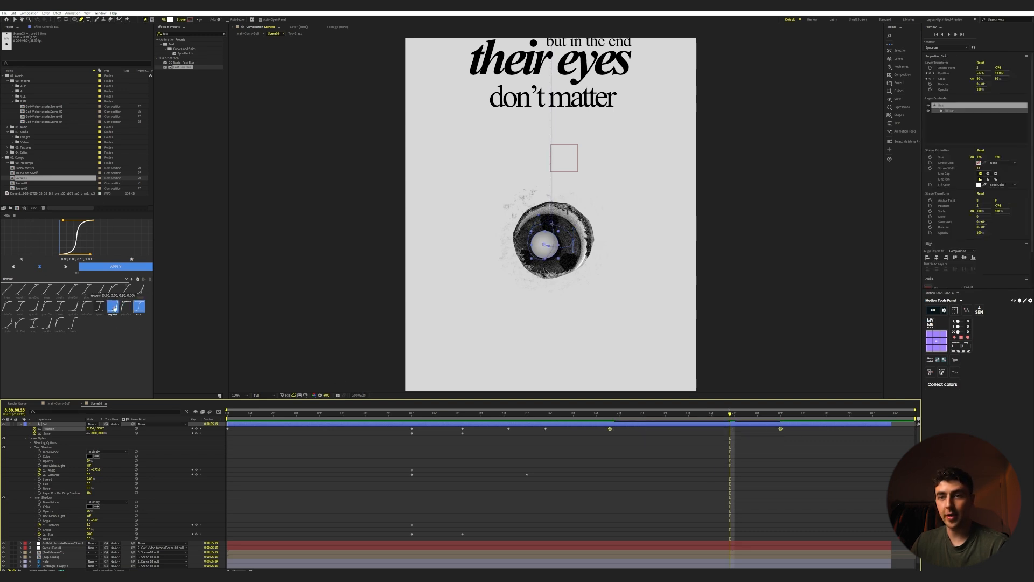
click(60, 323)
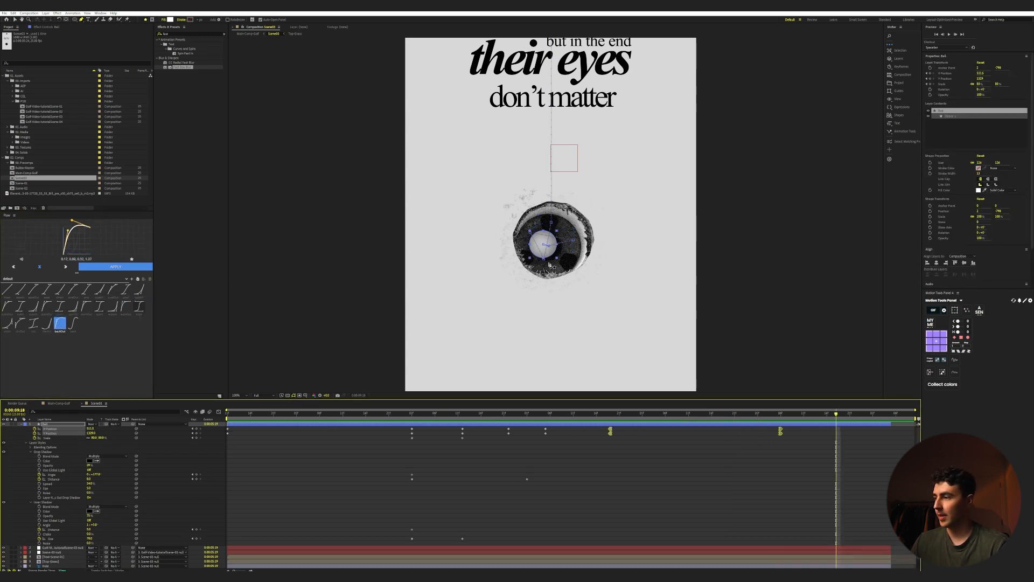
- Nudge the ball slightly inside the hole to add a final position keyframe near the end of the timeline
click(822, 484)
key(v)
drag(546, 250, 553, 250)
drag(584, 413, 595, 444)
right_click(603, 442)
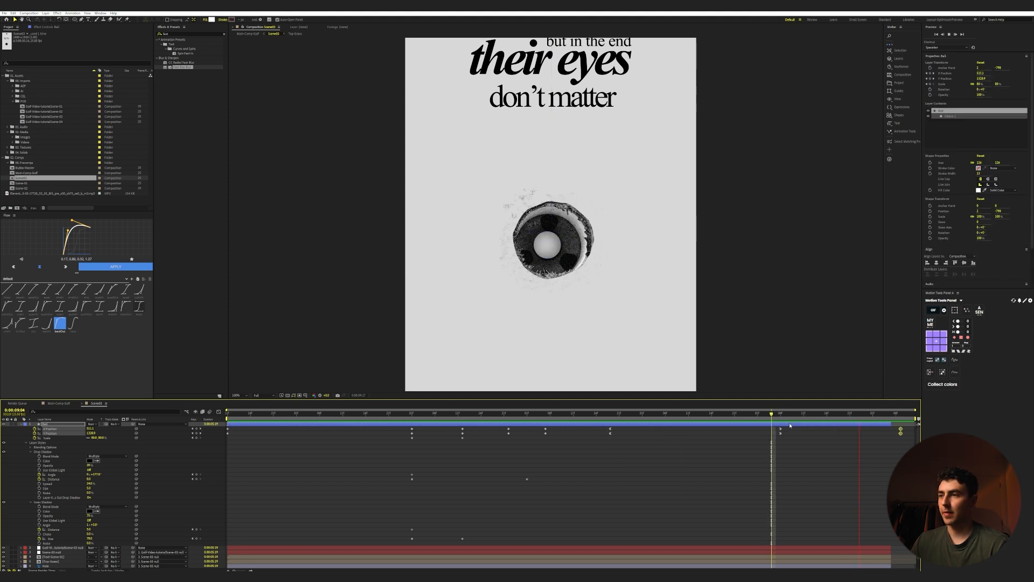
- Play back the rolling motion and shift the fourth pair of X and Y position keyframes and the following pair slightly later
key(space)
scroll(510, 324, down, 1)
key(space)
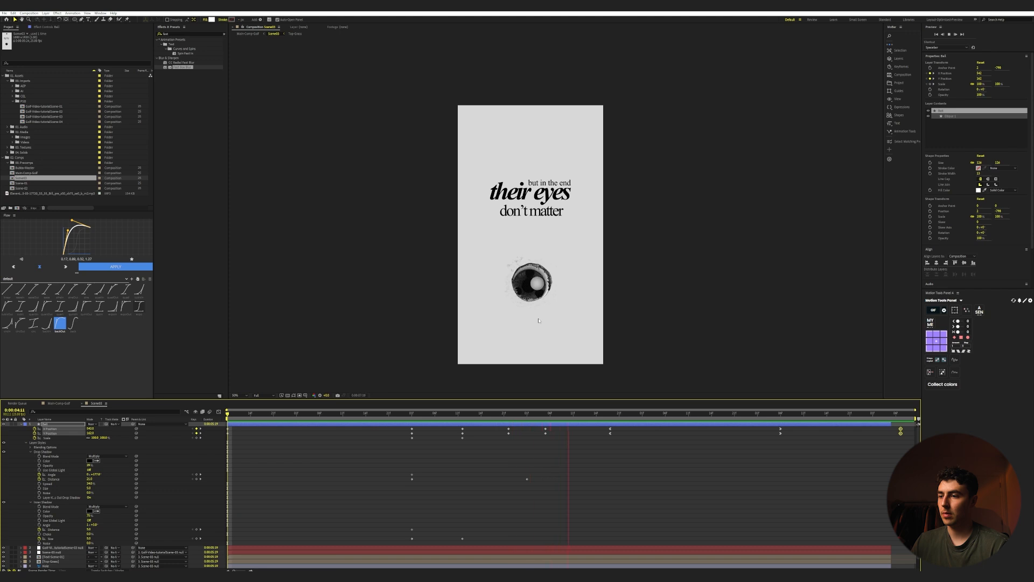
key(space)
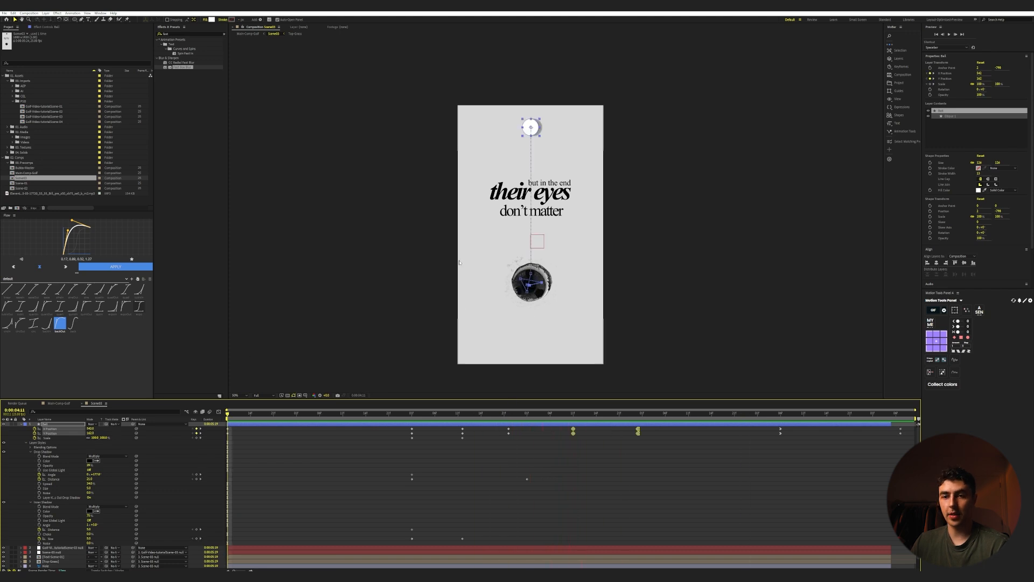
- Collapse the Ball layer, add the golf ball pattern image above it, and place the image over the ball
click(22, 425)
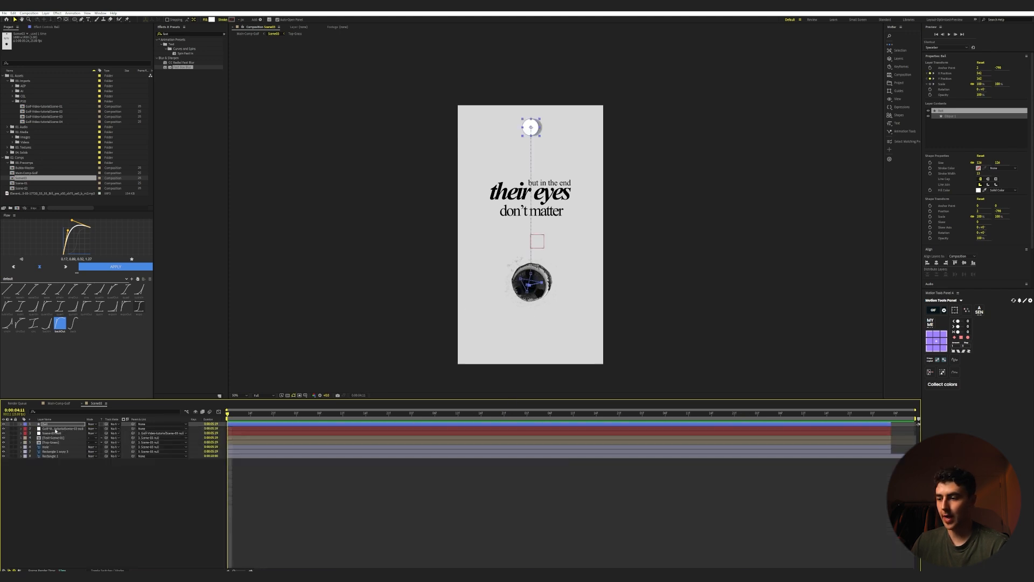
click(79, 465)
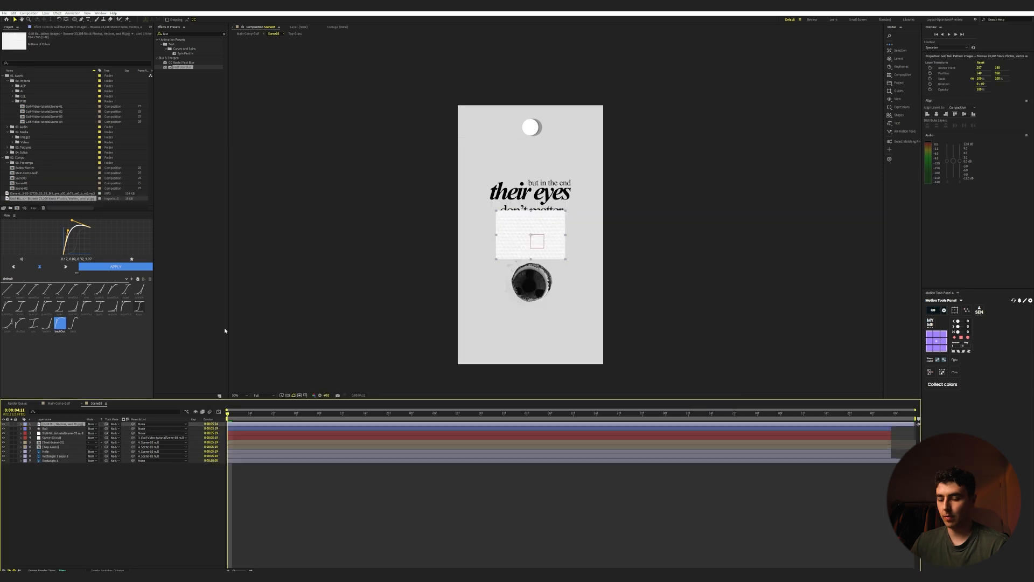
scroll(493, 237, up, 1)
scroll(622, 245, down, 1)
drag(565, 282, 565, 164)
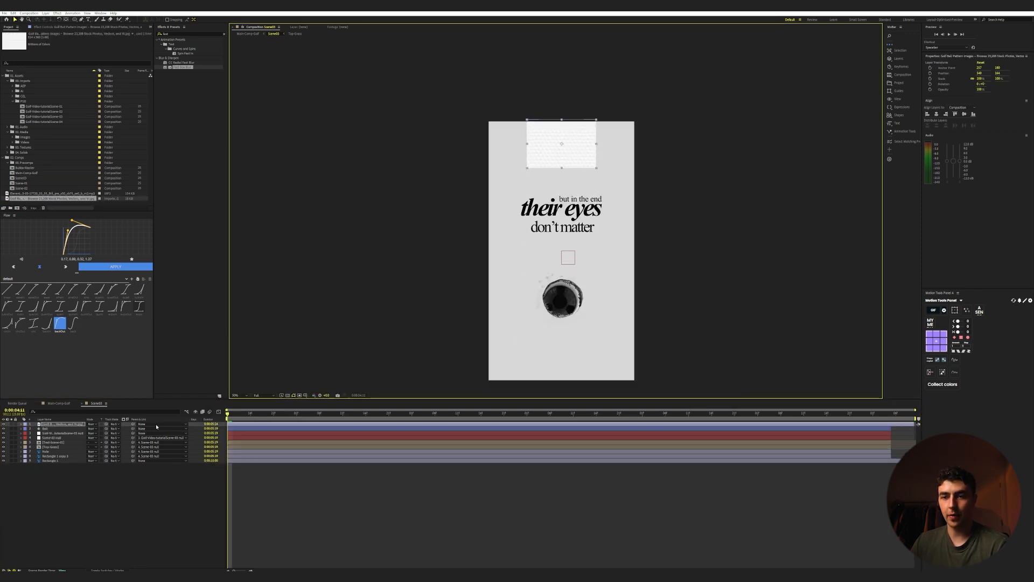
- Parent the golf ball pattern image to the Ball layer and set the Ball layer as its track matte
drag(133, 424, 54, 429)
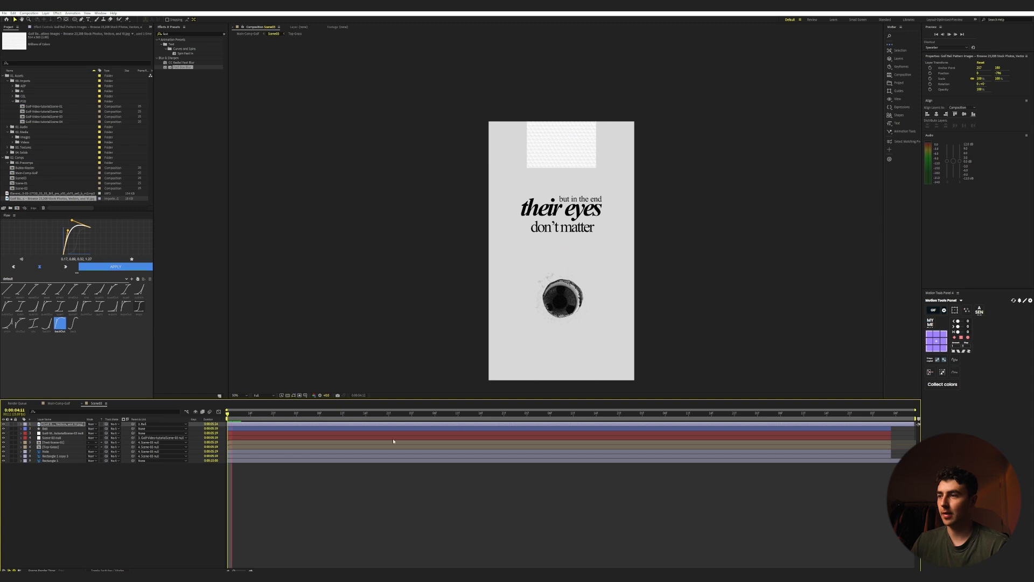
key(space)
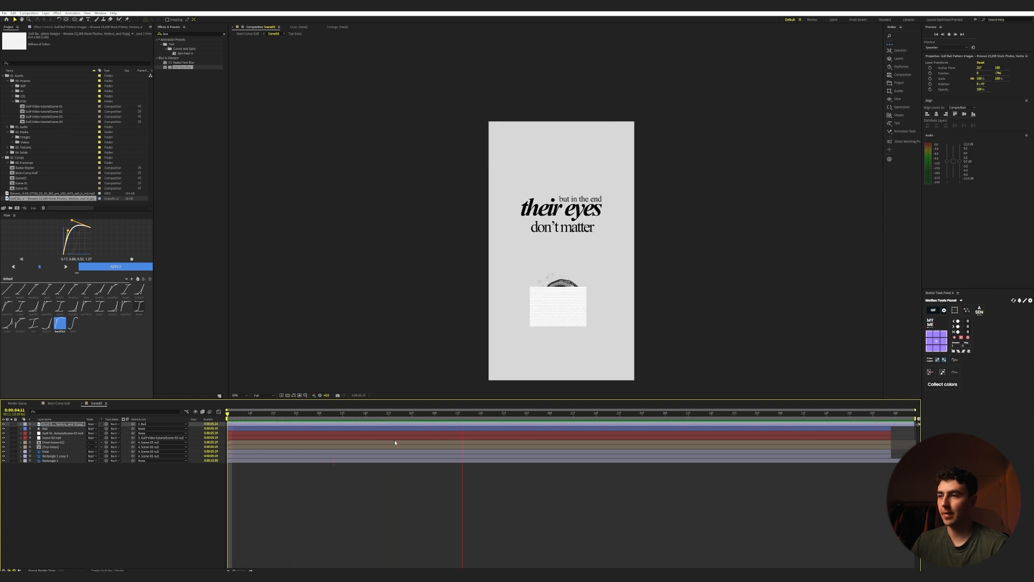
drag(107, 423, 49, 431)
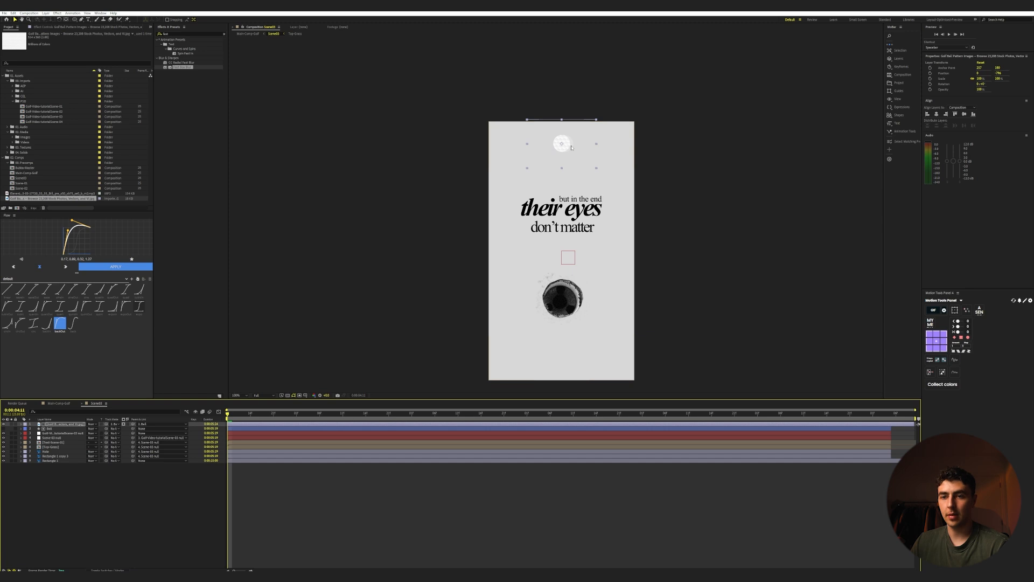
scroll(571, 147, up, 2)
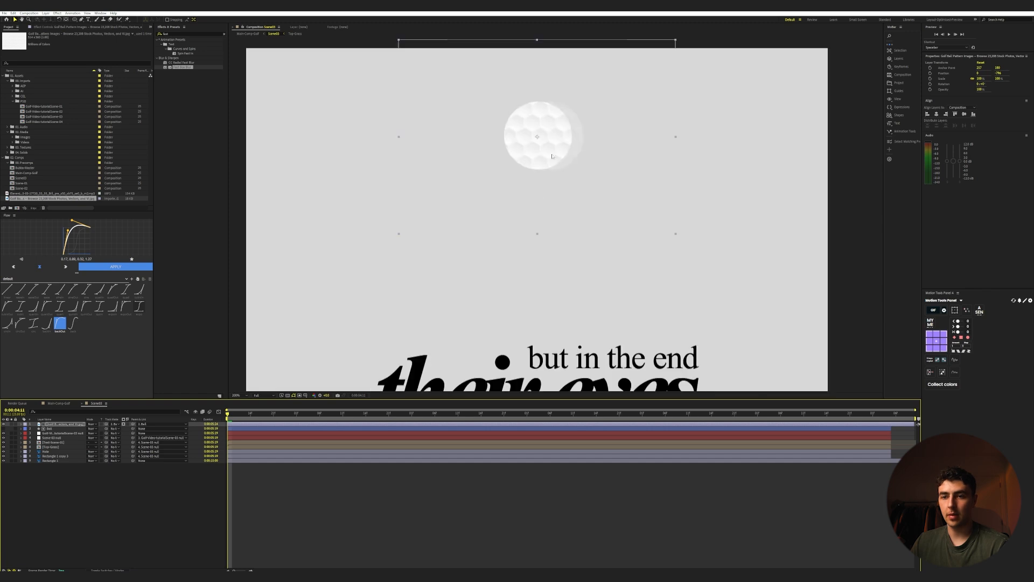
- Toggle the Ball layer's visibility and scale the golf ball pattern image down until it fits inside the ball
click(5, 428)
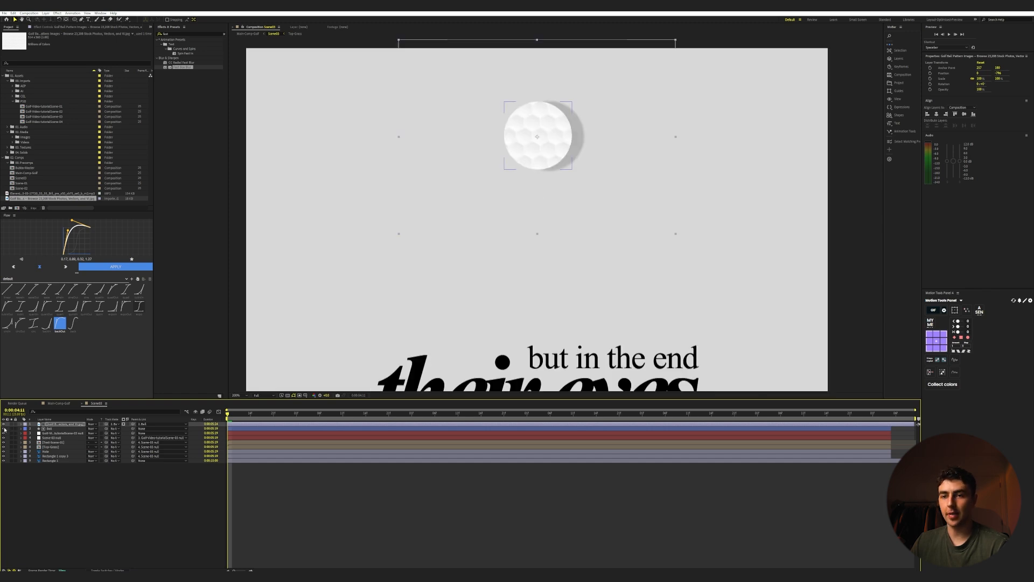
click(123, 424)
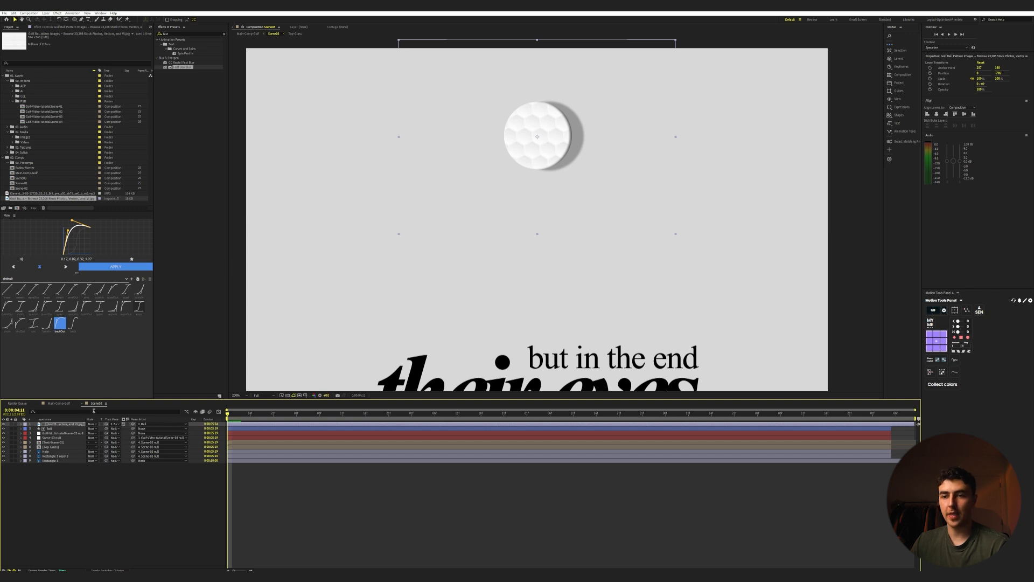
key(s)
drag(101, 428, 82, 429)
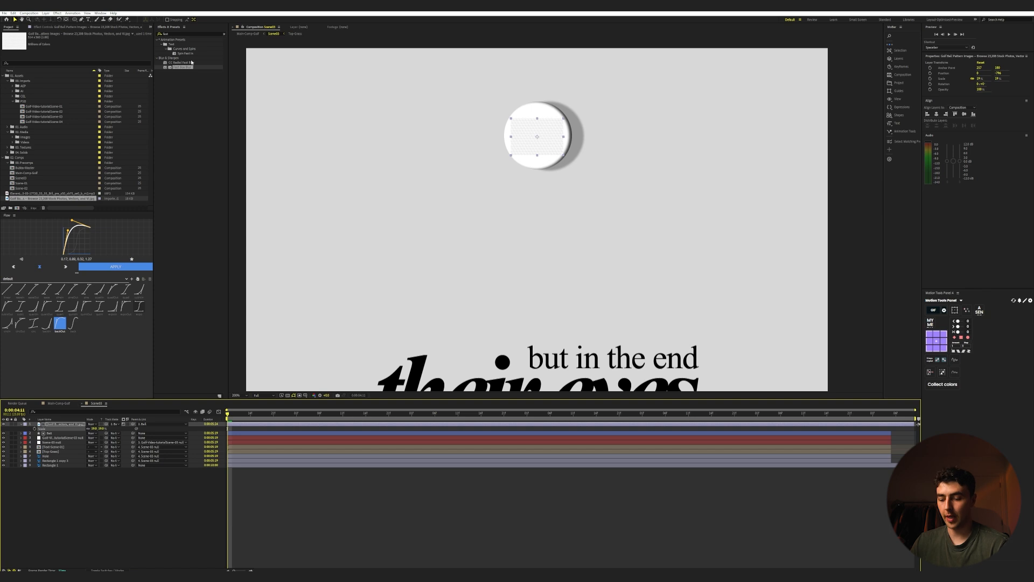
- Apply CC RepeTile to the golf ball pattern image, expand the tiling on all four sides, and preview the ball
click(183, 34)
text(repe)
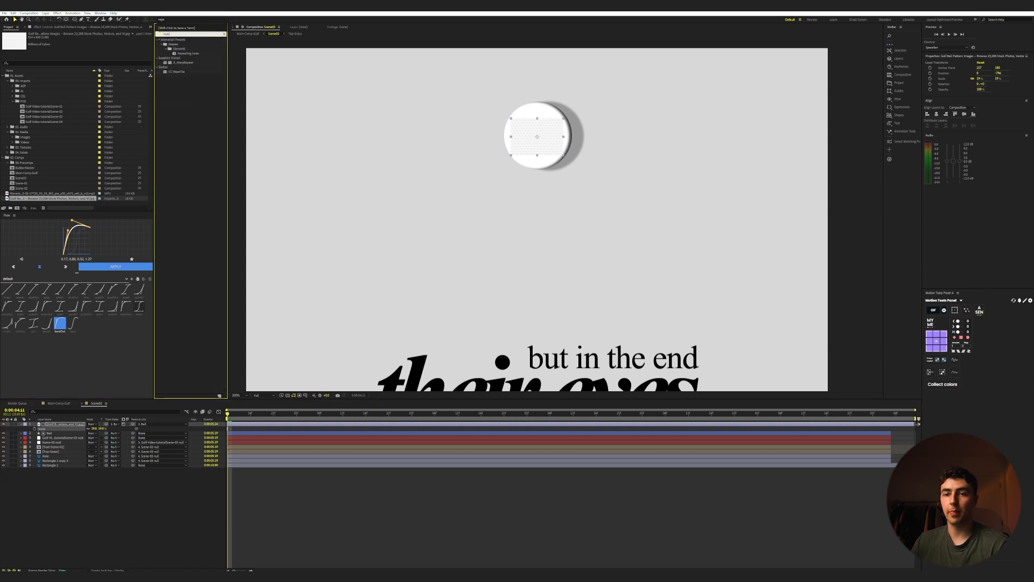
double_click(174, 71)
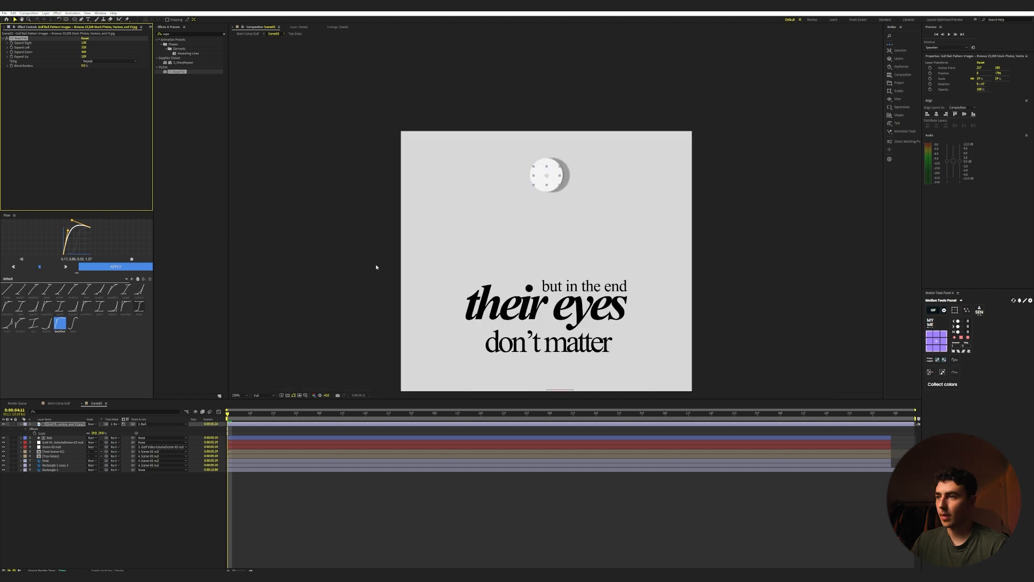
key(space)
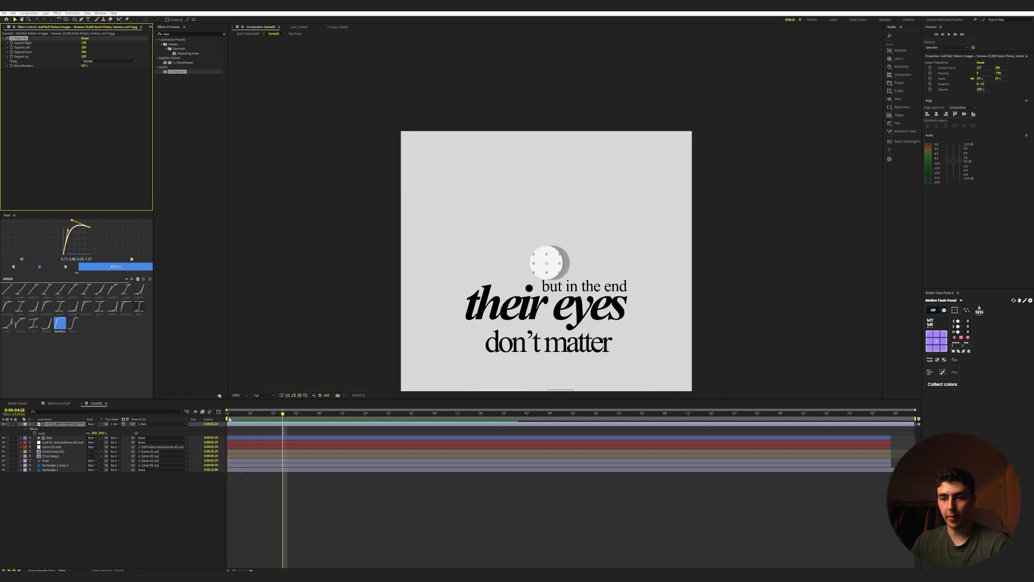
- Animate the golf ball pattern's rotation with one keyframe at the start and a second as the ball reaches the hole
click(84, 426)
key(r)
click(35, 429)
drag(290, 416, 476, 416)
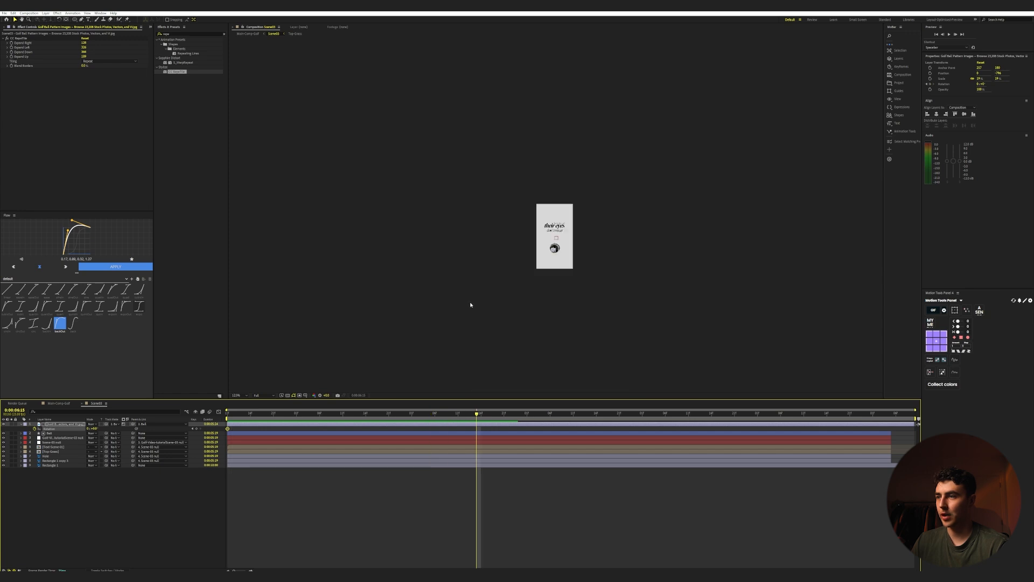
key(Home)
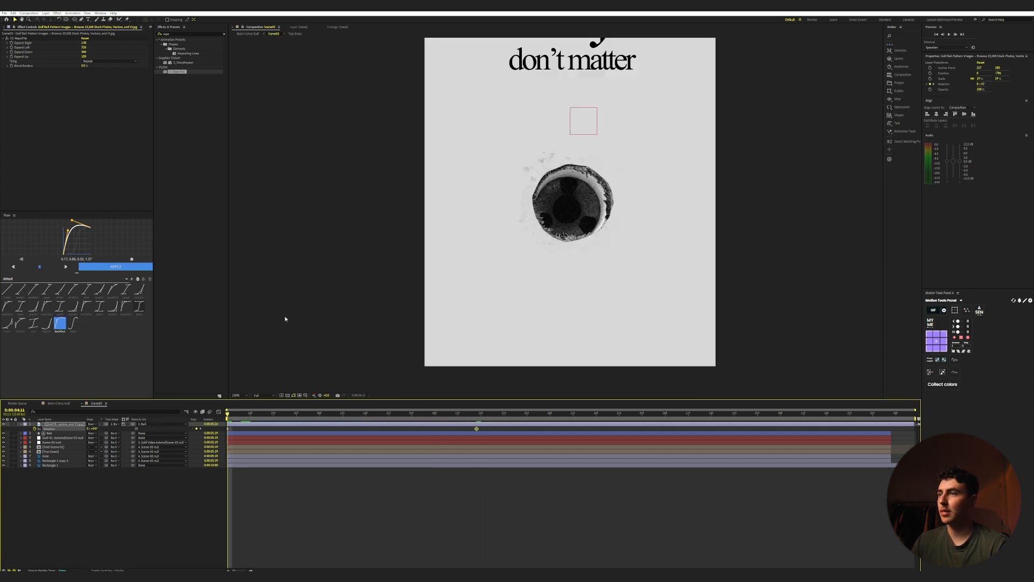
- Fit the composition in the viewer and play back the textured ball rolling into the hole
key(comma)
key(comma)
scroll(579, 153, up, 1)
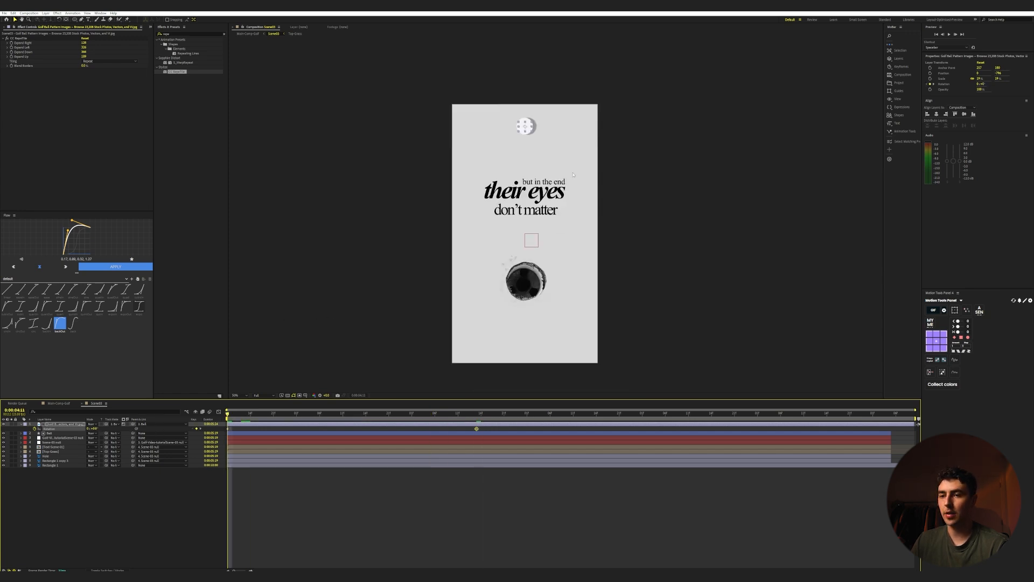
click(236, 394)
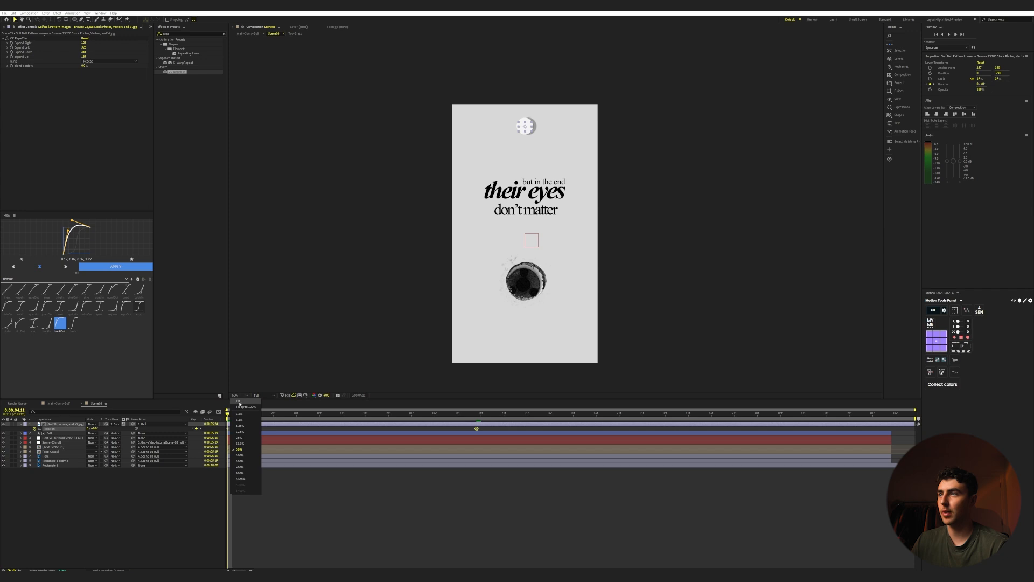
click(240, 401)
key(space)
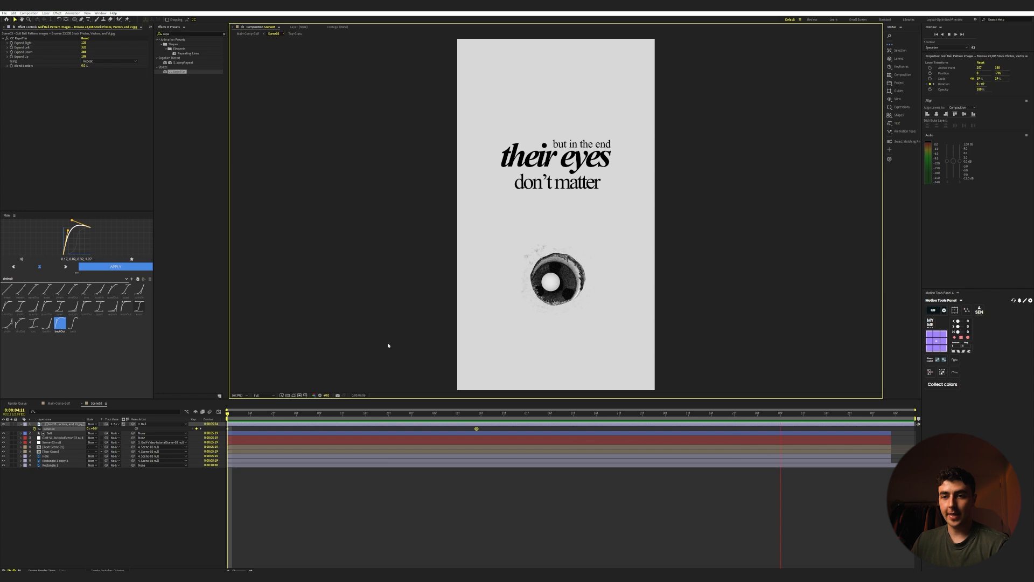
key(space)
- Return to Main-Comp-Golf and play back the transition into scene three to check the ball and text timing
click(59, 403)
drag(553, 415, 508, 415)
key(space)
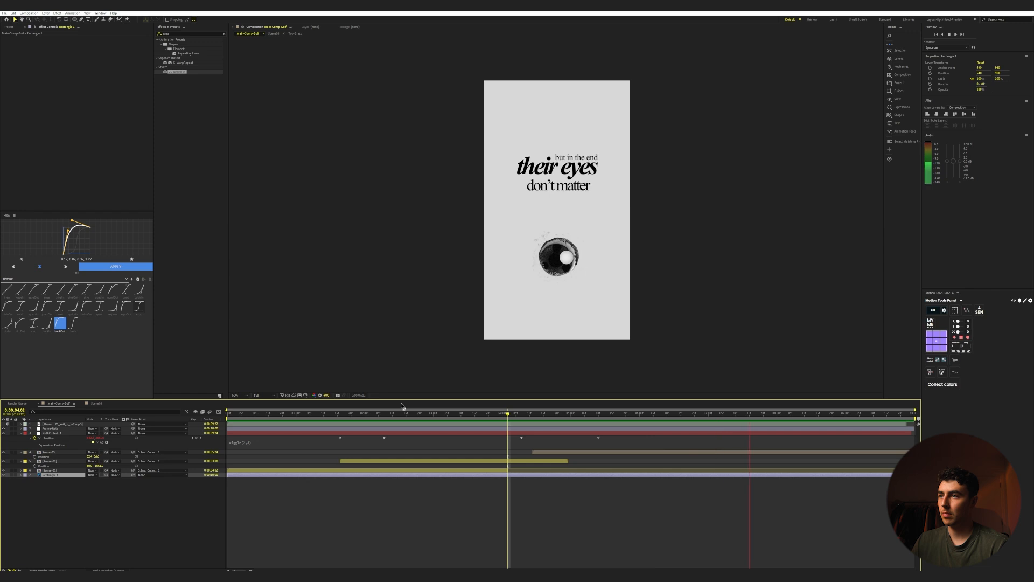
key(space)
click(618, 489)
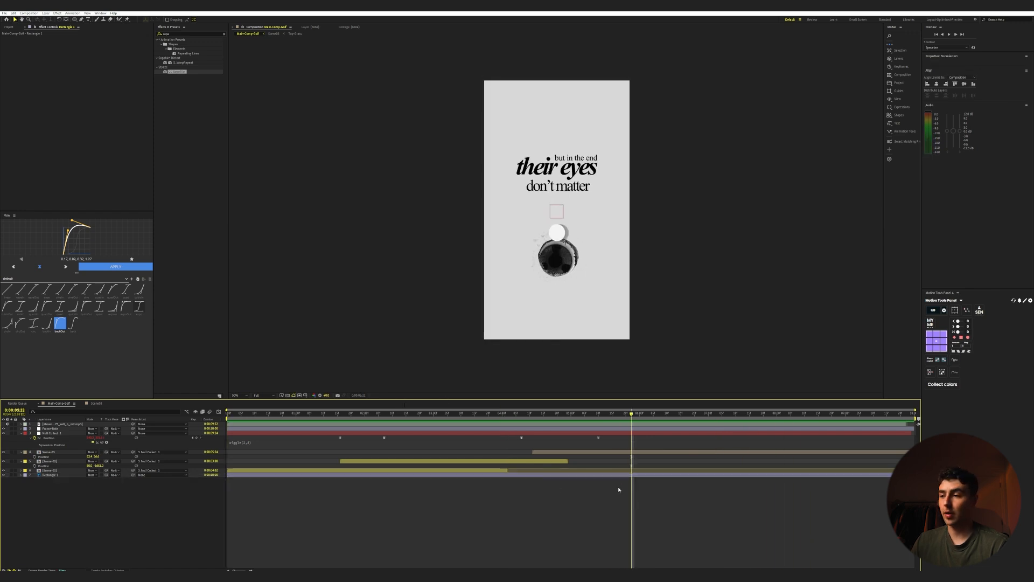
click(581, 453)
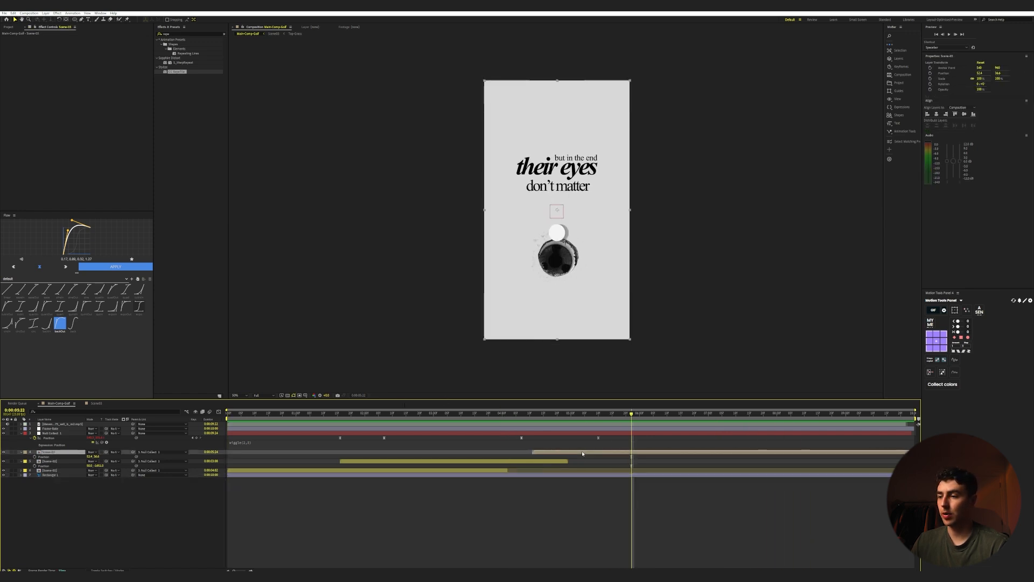
click(563, 442)
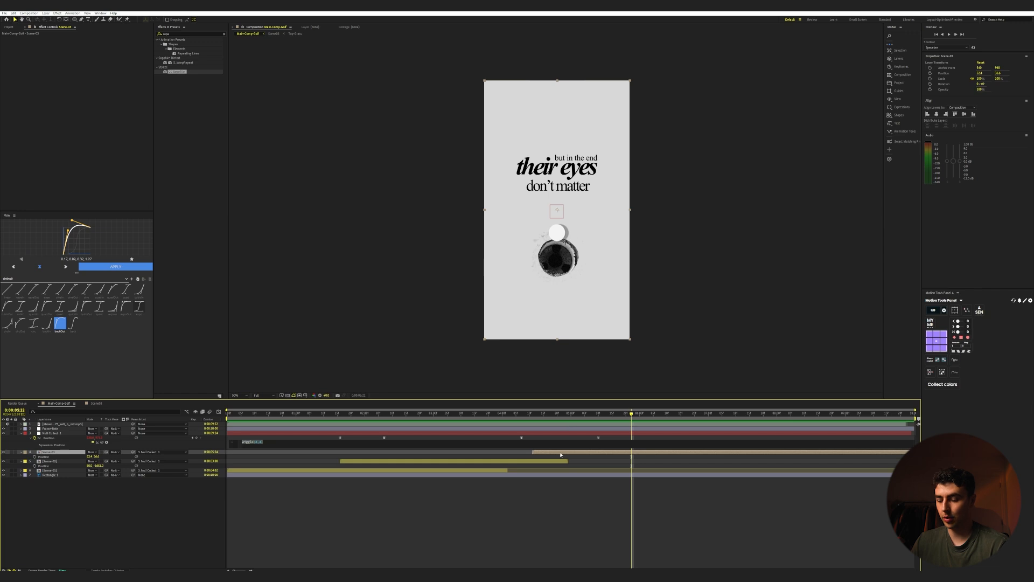
click(567, 501)
- Open scene three's text precomp and add Position and Opacity keyframes at 0:00:01:11 on all three text layers
double_click(568, 451)
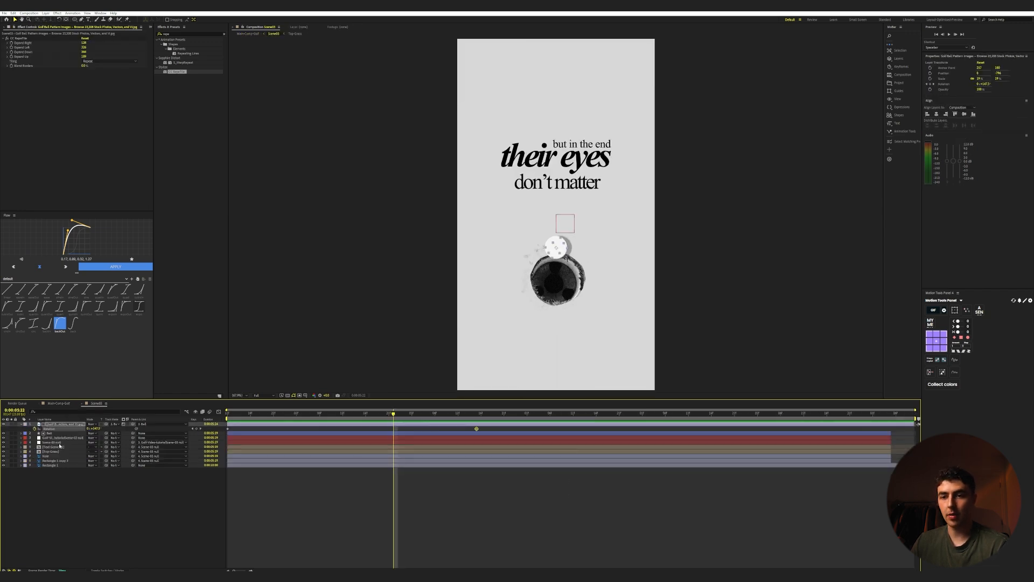
double_click(53, 446)
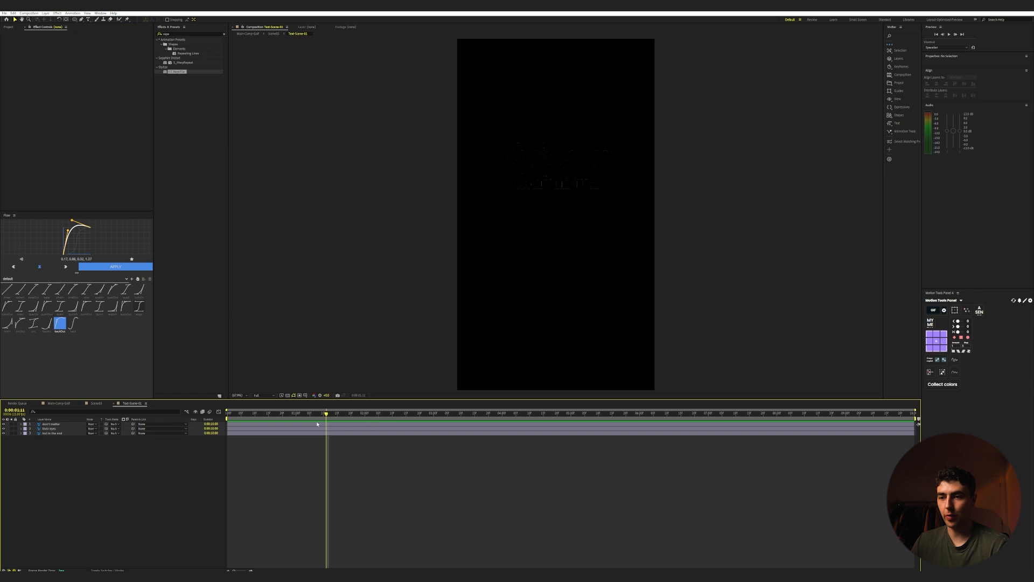
drag(97, 498, 42, 424)
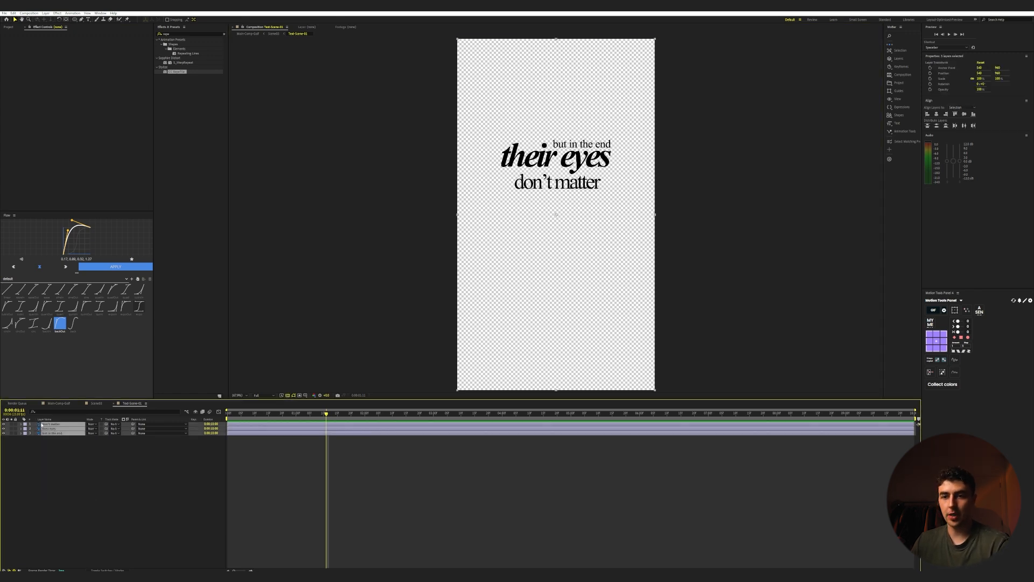
key(p)
click(35, 430)
key(shift+Page_Up)
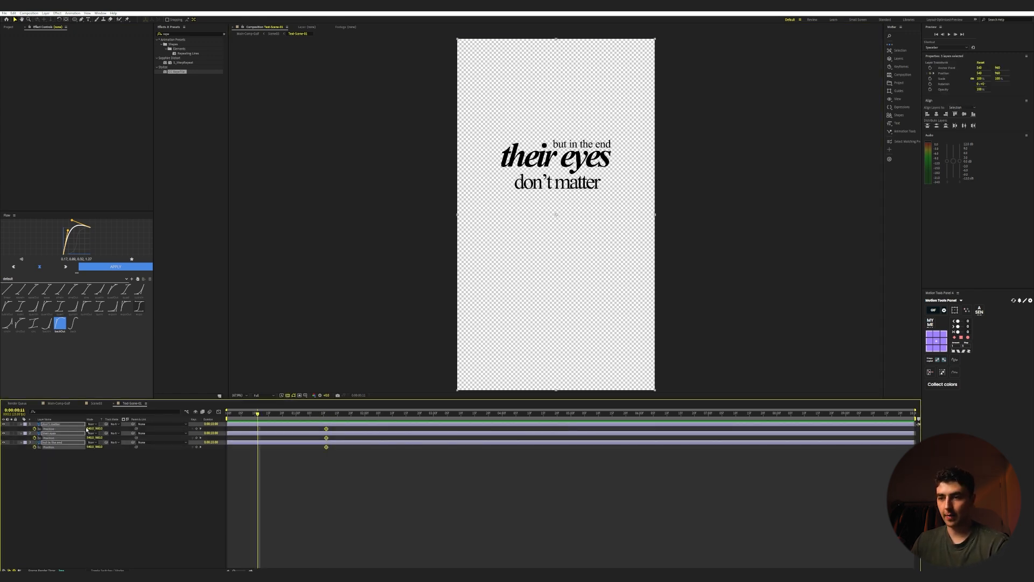
drag(316, 413, 326, 413)
key(t)
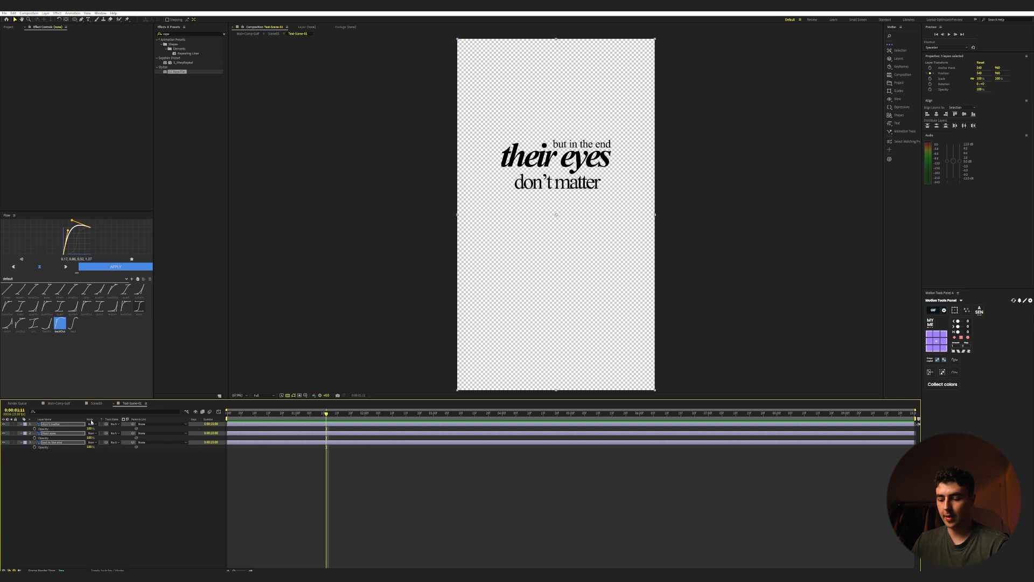
click(35, 430)
key(u)
- At 0:00:00:11, shift all three text layers to the left and set their opacity to 0%
drag(326, 414, 262, 414)
key(Page_Up)
key(Page_Up)
drag(92, 431, 27, 431)
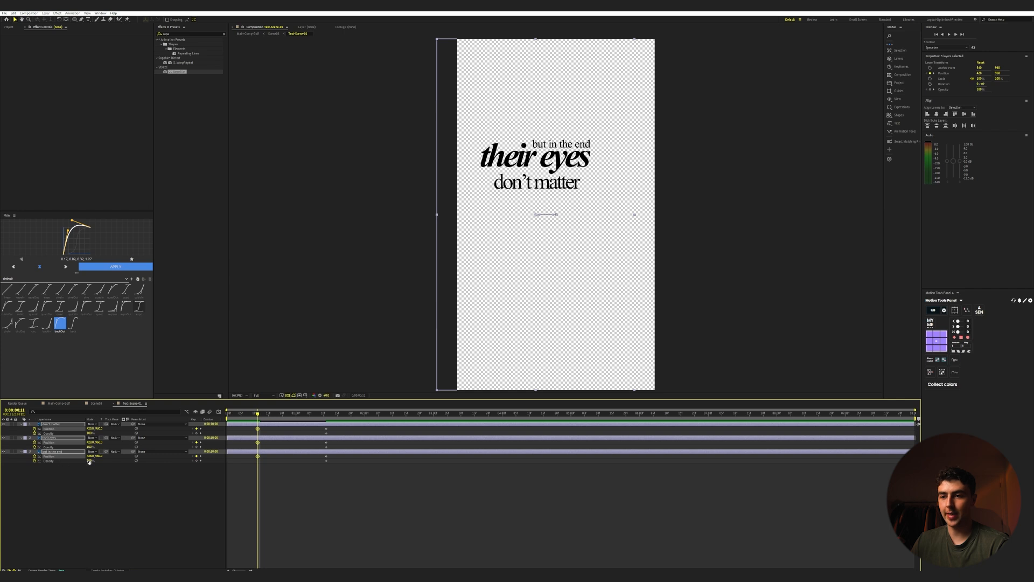
drag(89, 461, 59, 460)
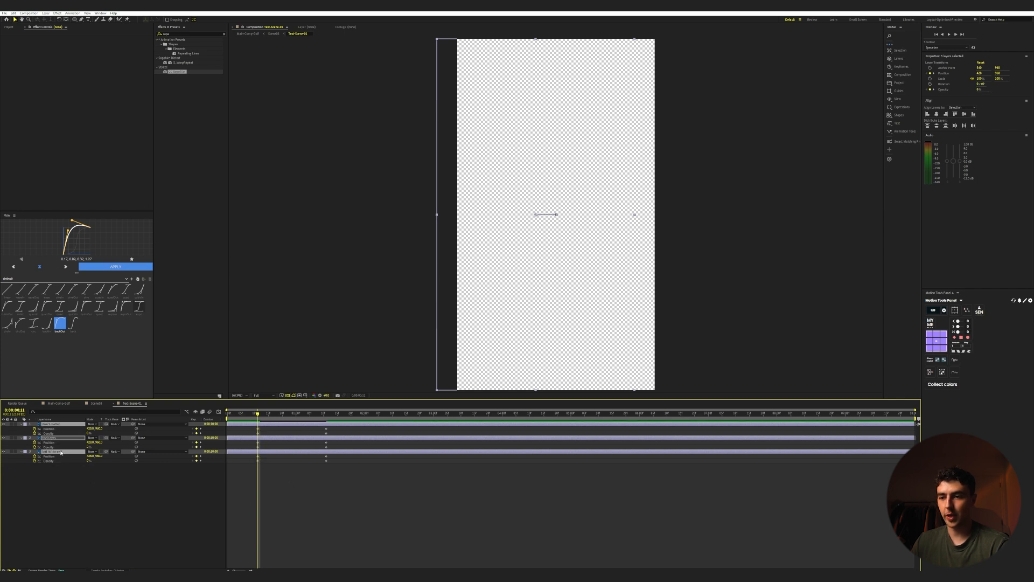
- Stagger the "their eyes" and "don't matter" keyframes progressively later than the "but in the end" keyframes, and preview the reveal
click(964, 353)
drag(272, 437, 375, 429)
key(space)
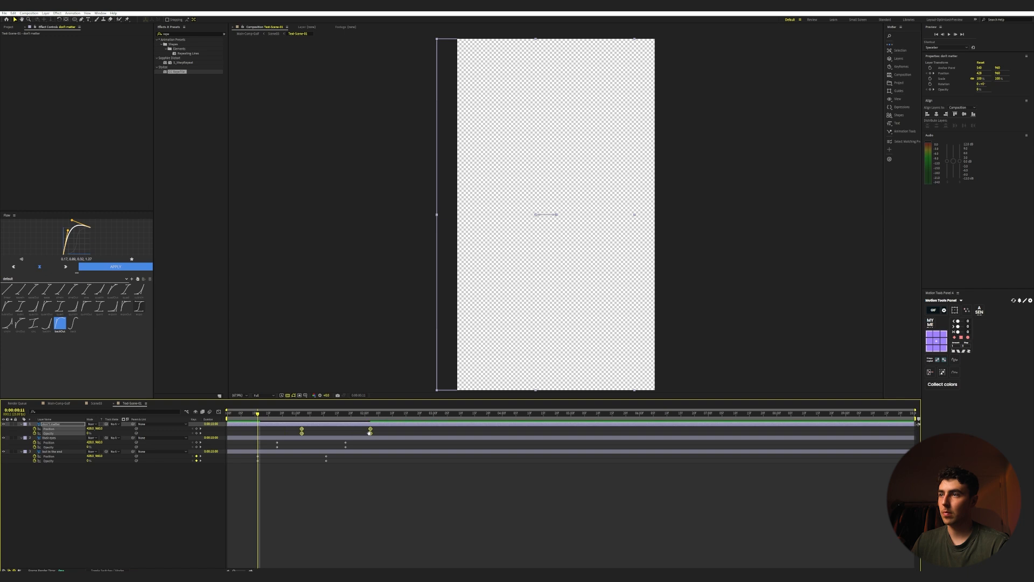
- Apply the 0.90, 0.00, 0.10, 1.00 Flow easing preset to all the text keyframes and play back the reveal
drag(248, 443, 378, 483)
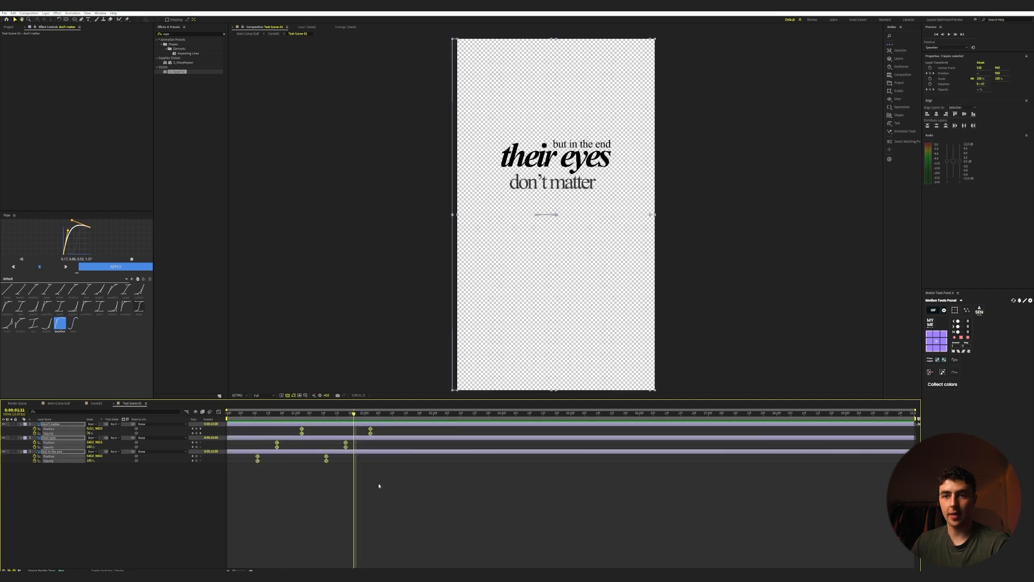
click(139, 306)
click(132, 268)
click(250, 413)
key(space)
- Convert the three text layers to editable text and play back the text animation
drag(280, 422, 266, 421)
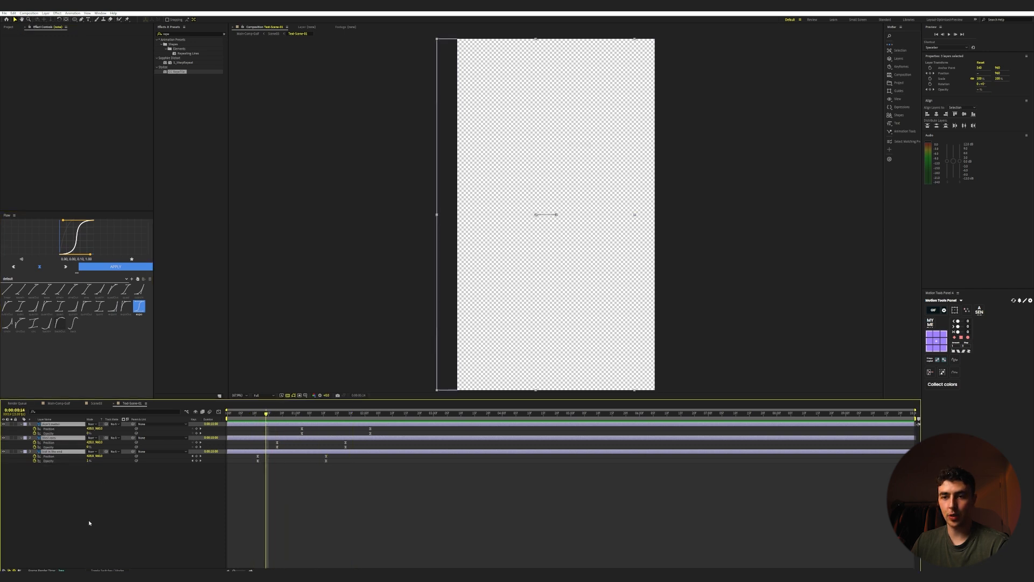
right_click(55, 424)
mouse_move(85, 379)
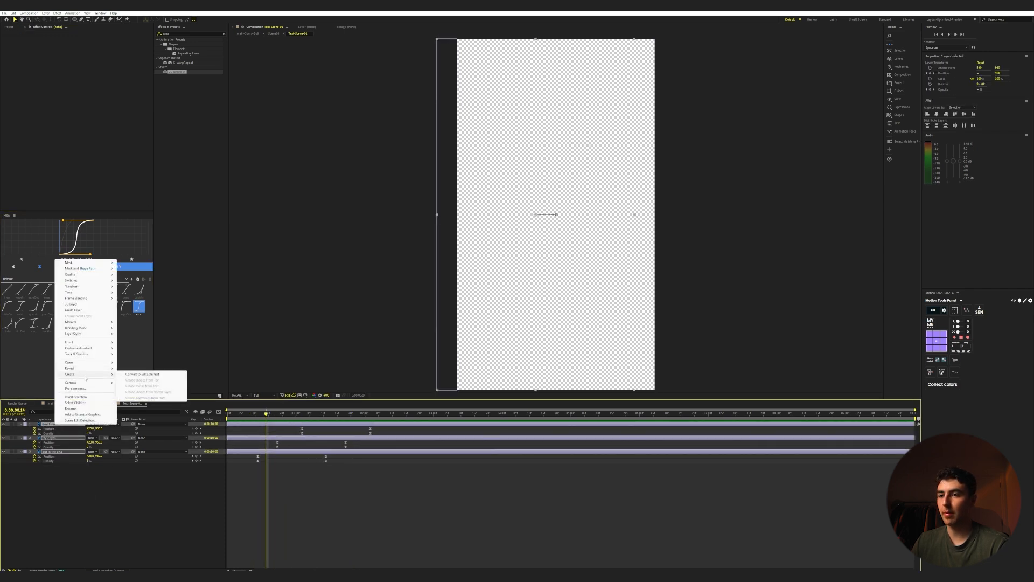
click(143, 373)
key(space)
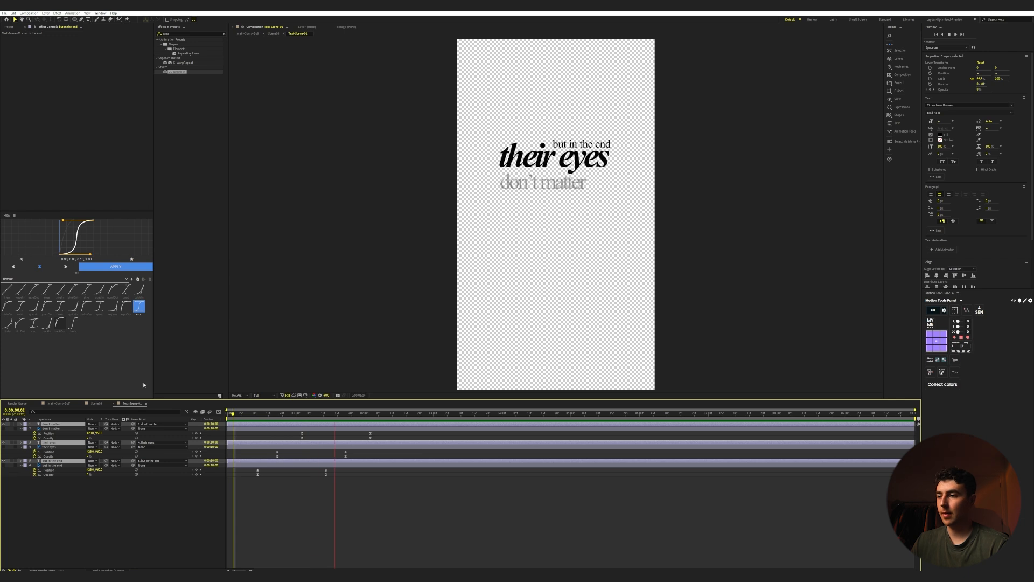
- In Main-Comp-Golf, keyframe the main null's position from 0:00:07:05 so scene three slides off to the left, and preview the move
click(59, 402)
drag(654, 413, 519, 425)
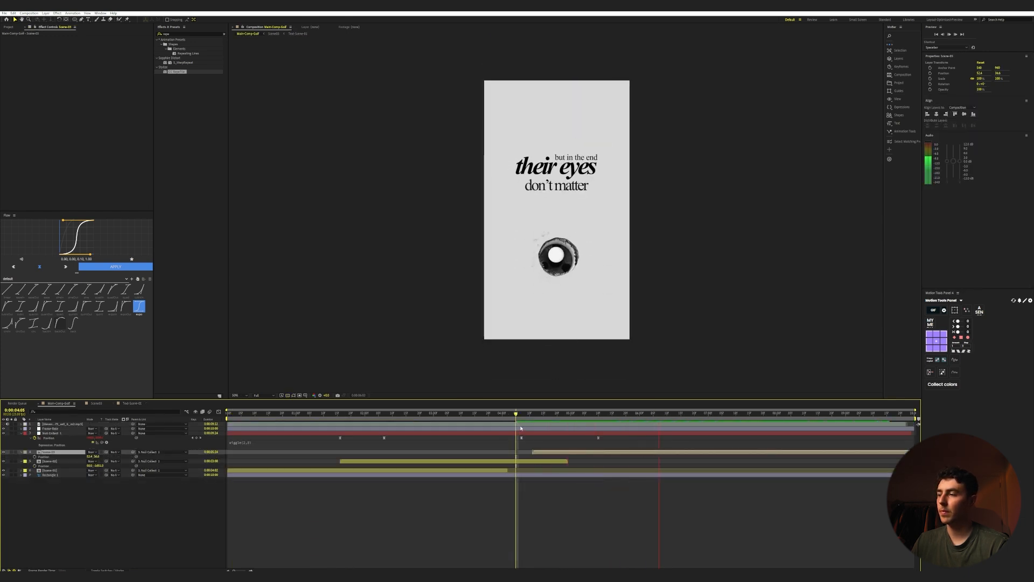
click(48, 433)
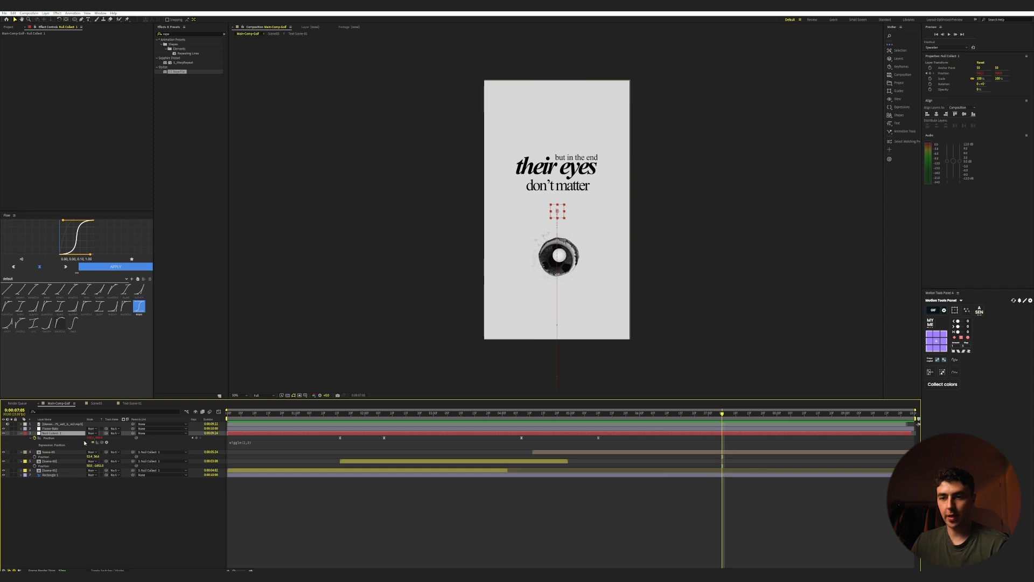
click(196, 437)
key(space)
key(space)
drag(91, 437, 32, 476)
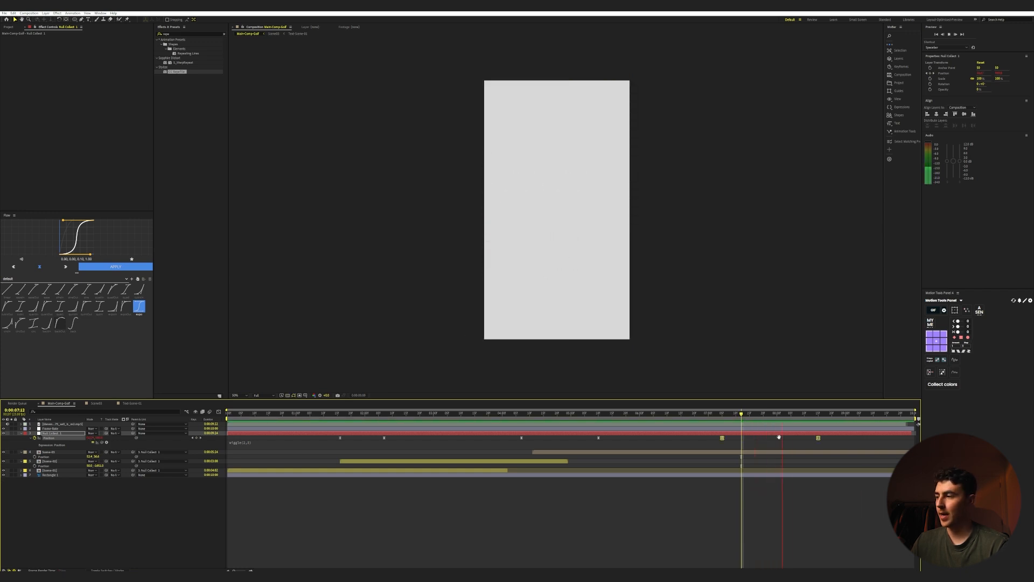
key(space)
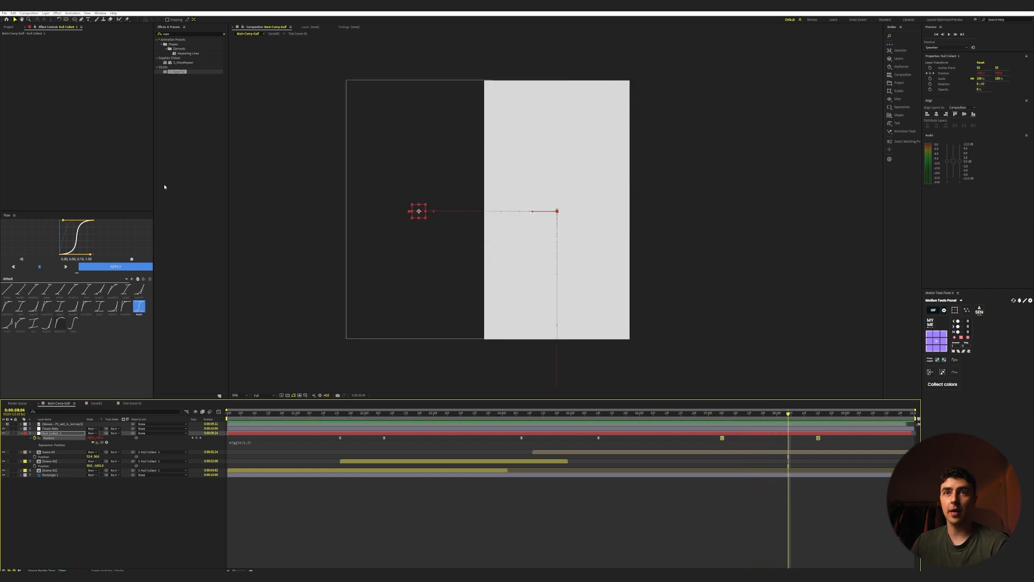
- Extend Main-Comp-Golf's duration to 12 seconds and stretch the background rectangle layer to the new end
click(29, 13)
click(40, 24)
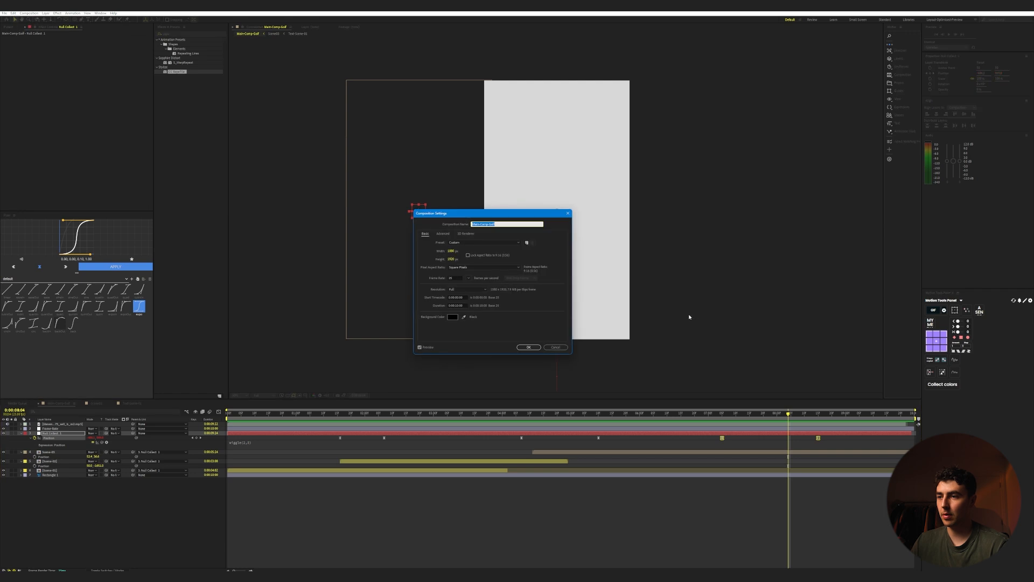
click(457, 305)
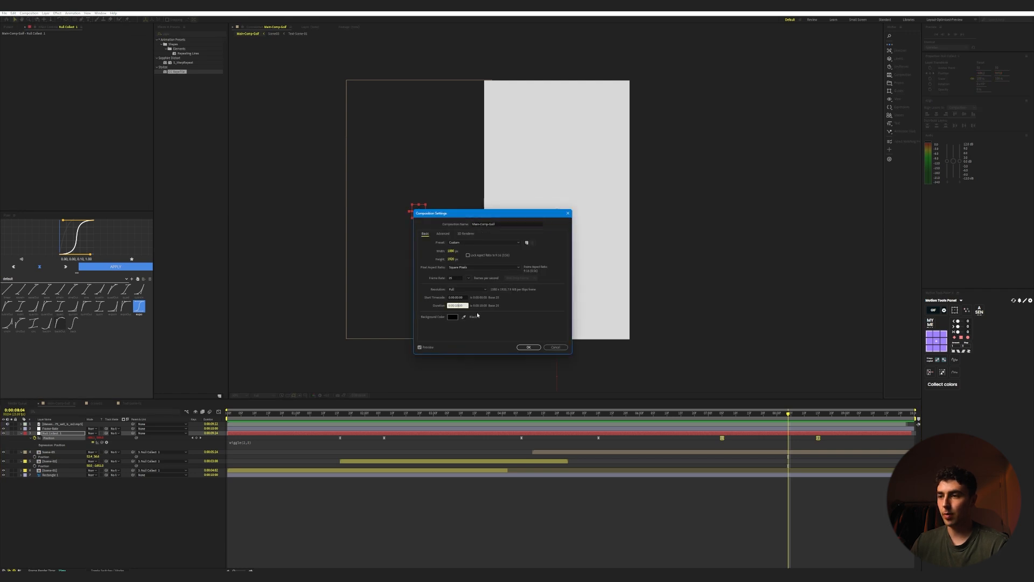
drag(799, 475, 915, 475)
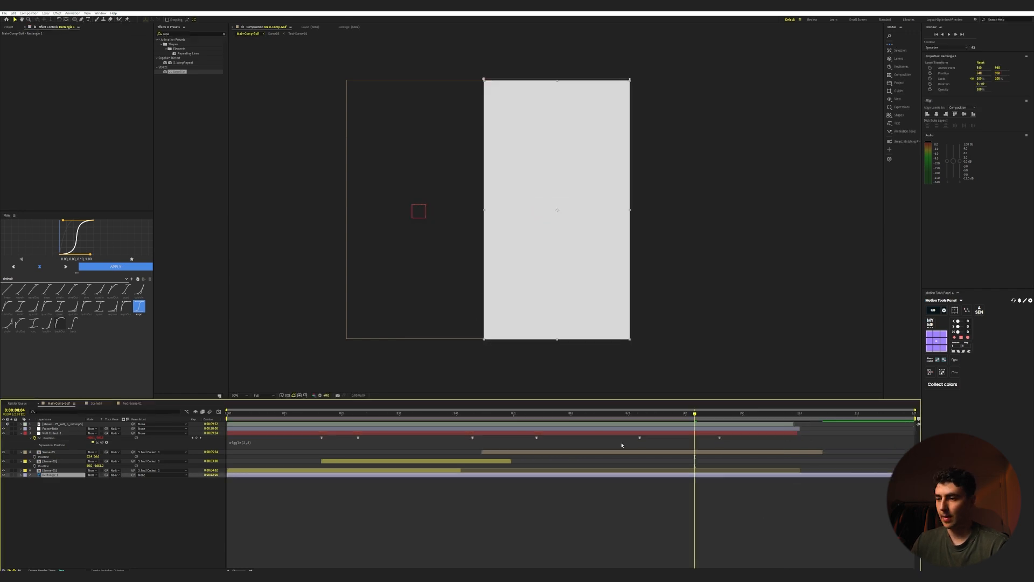
- Open scene three's composition from Main-Comp-Golf and delete the background layer at the bottom of its stack
drag(621, 415, 470, 432)
click(500, 455)
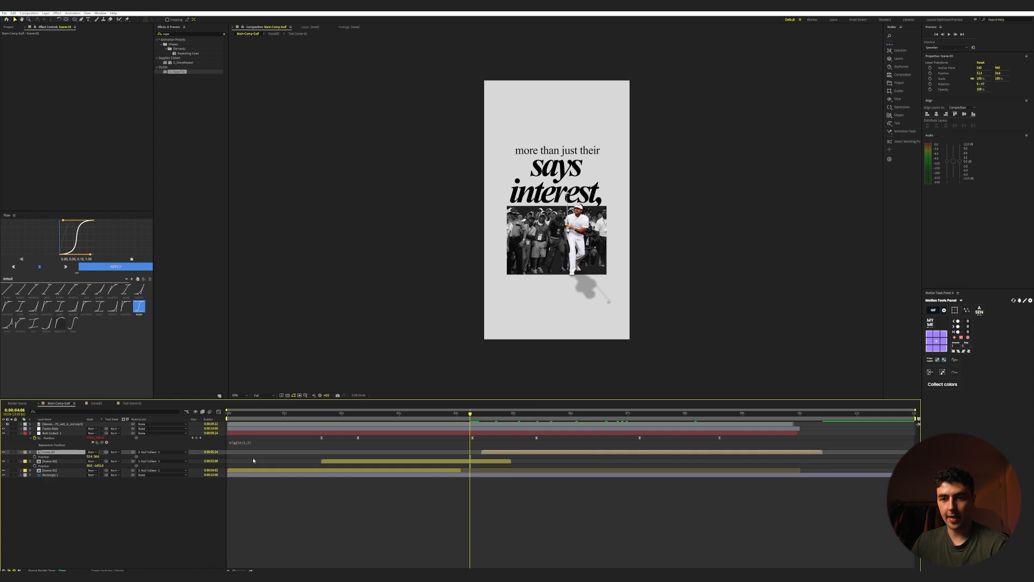
click(25, 452)
click(47, 481)
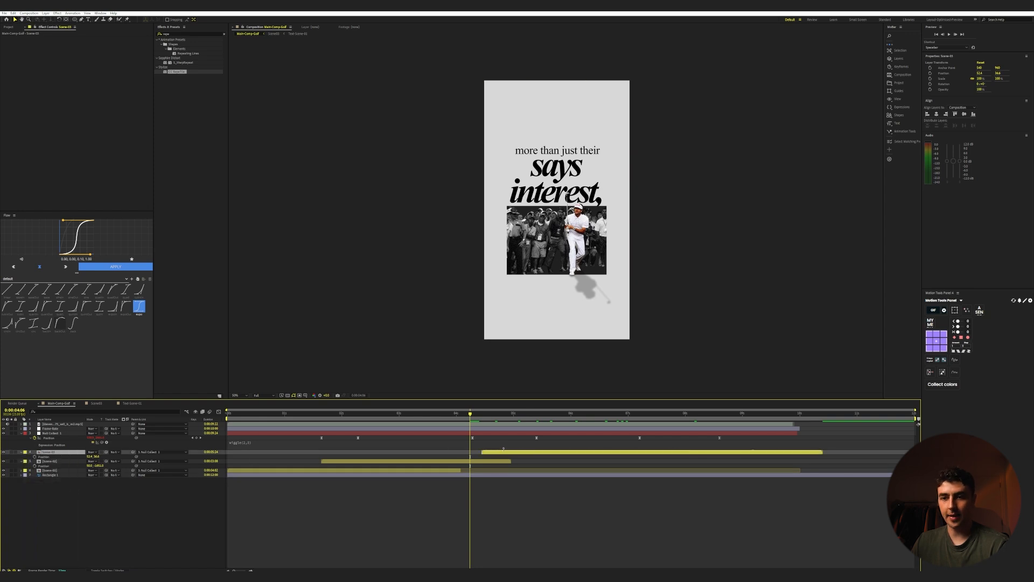
double_click(500, 453)
click(9, 486)
click(59, 465)
key(Delete)
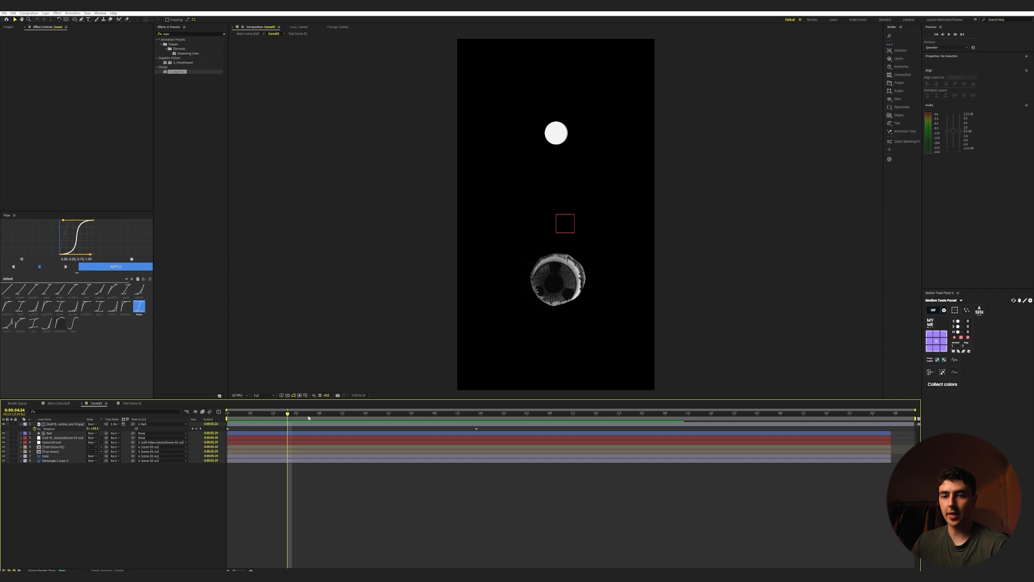
- Add scale keyframes to the ball layer at the start of its drop in scene three and play back the motion
drag(288, 413, 221, 412)
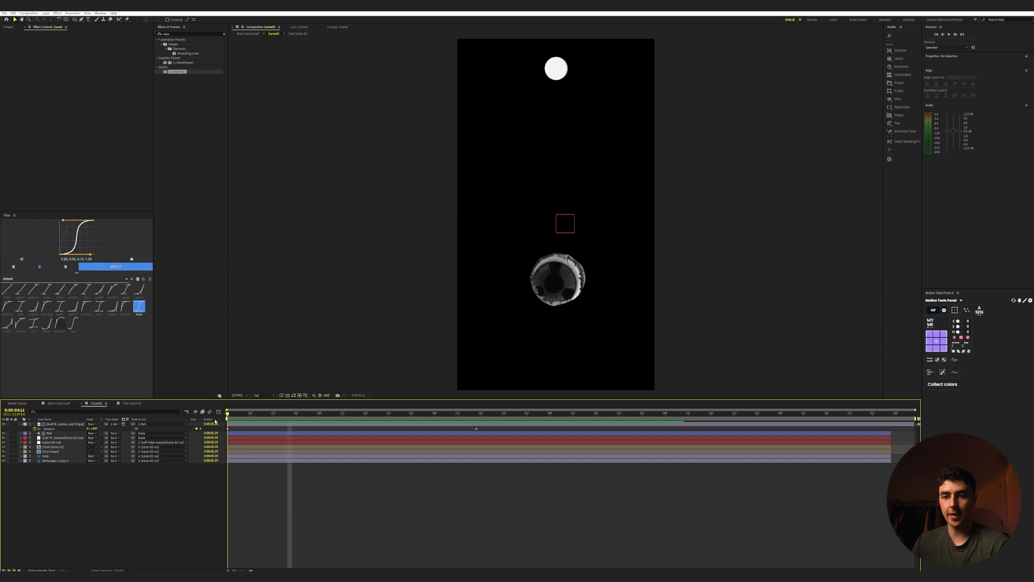
key(space)
click(48, 461)
click(52, 424)
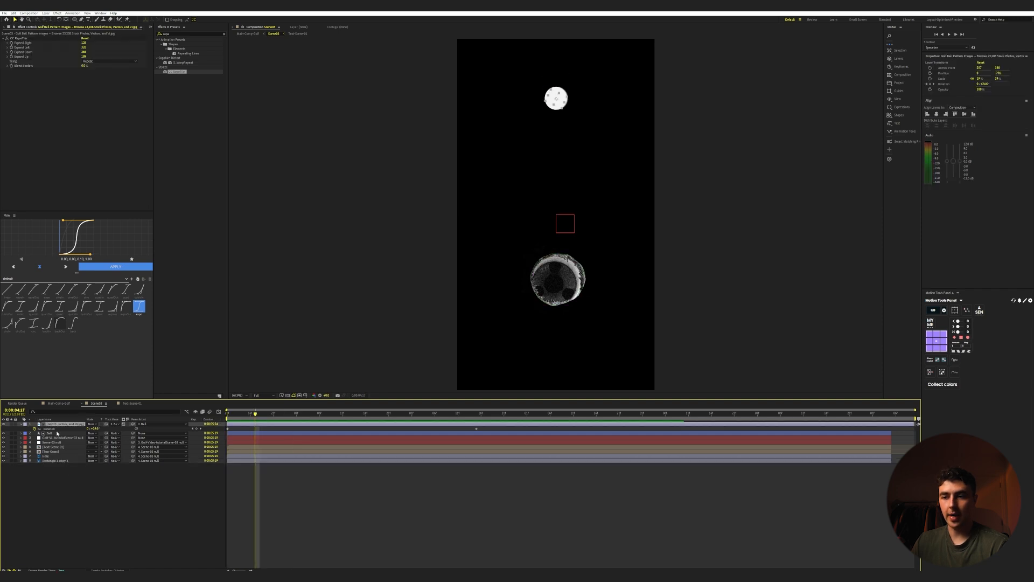
click(51, 433)
key(s)
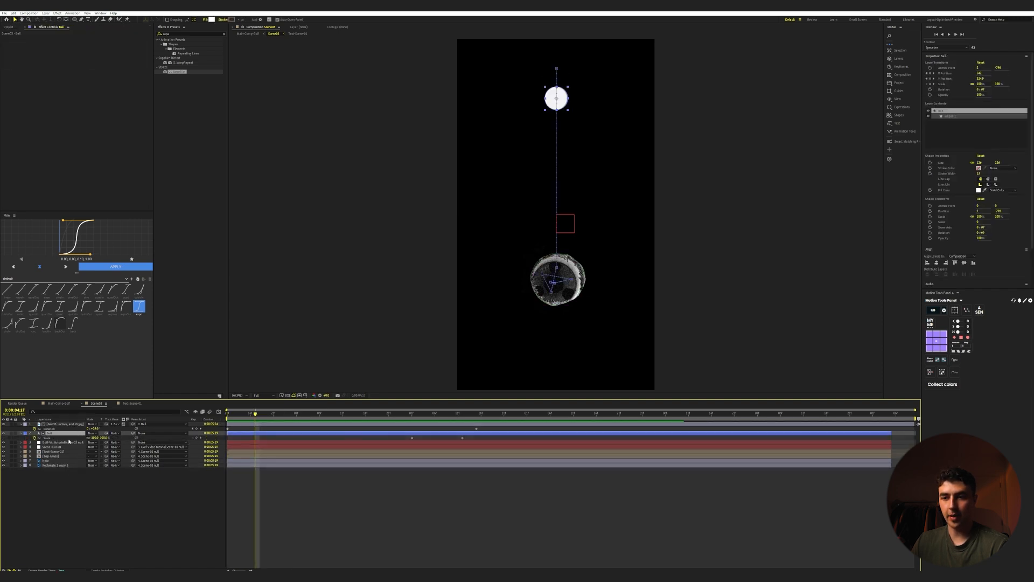
click(196, 438)
drag(240, 414, 222, 414)
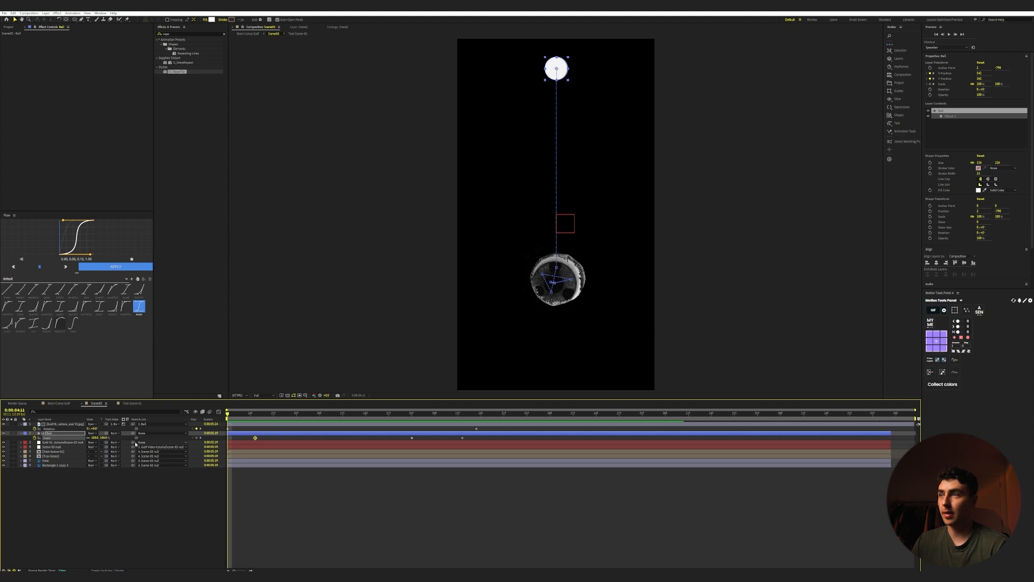
key(space)
- Split the Top Grass layer where the ball enters the hole, move the later part above the ball layers, and preview it
click(52, 452)
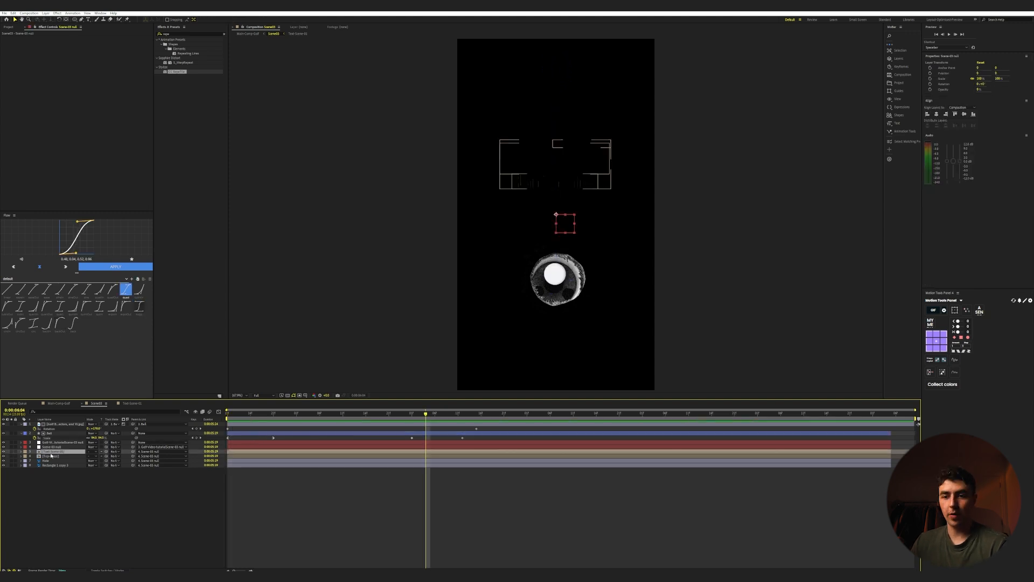
click(53, 456)
drag(402, 413, 411, 413)
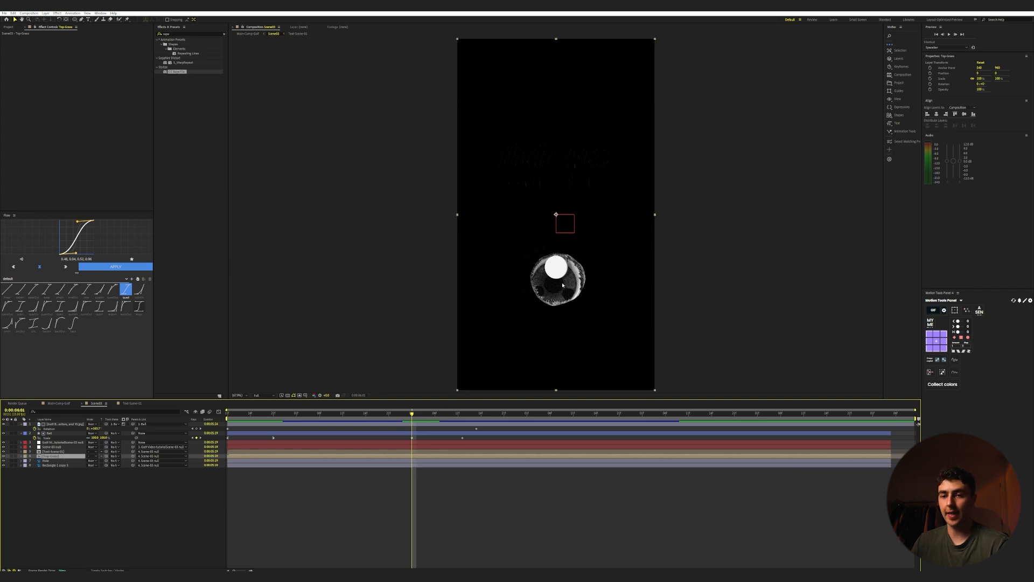
key(ctrl+d)
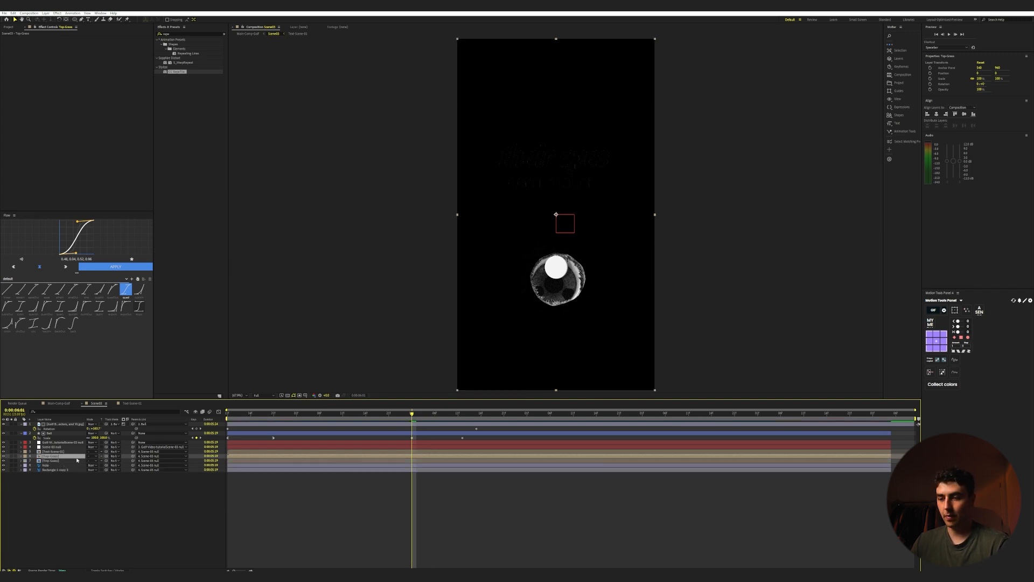
key(ctrl+z)
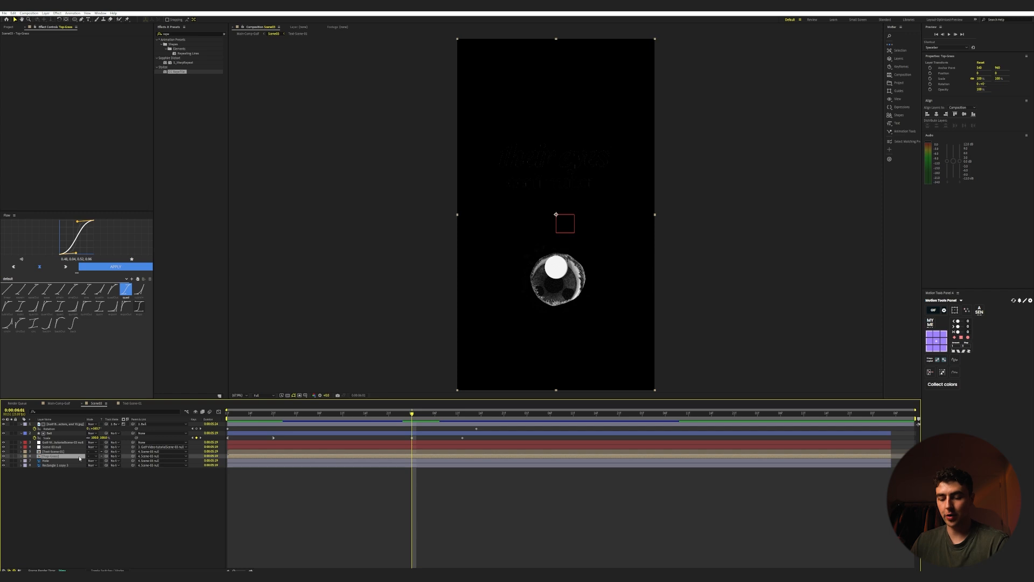
key(ctrl+shift+d)
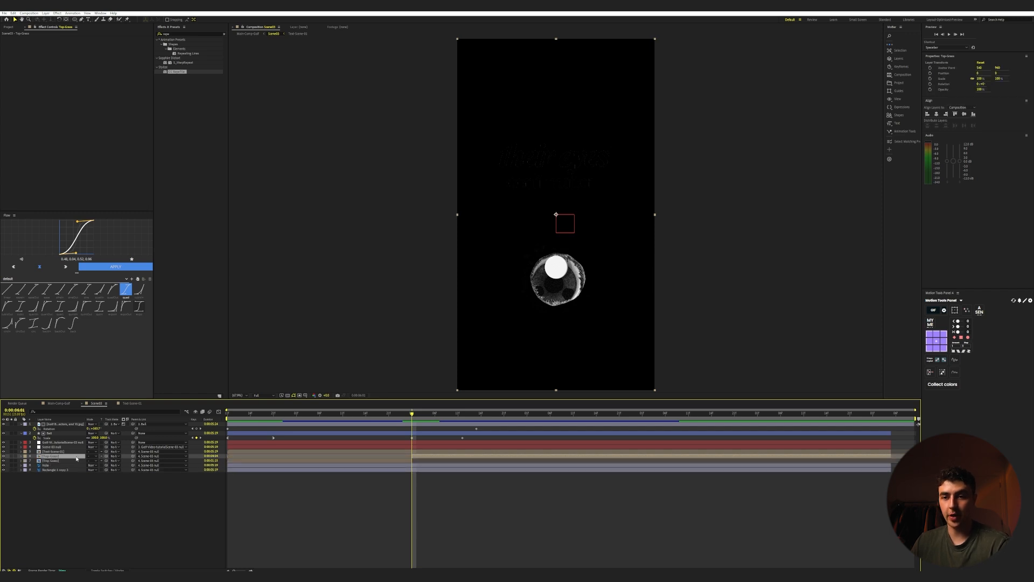
drag(73, 457, 72, 424)
key(space)
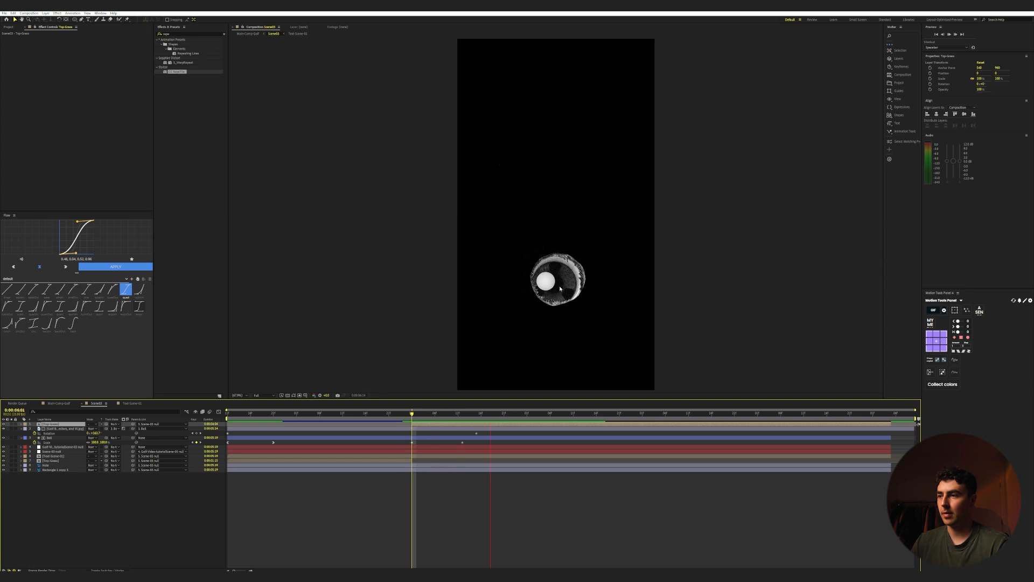
key(space)
drag(404, 414, 456, 425)
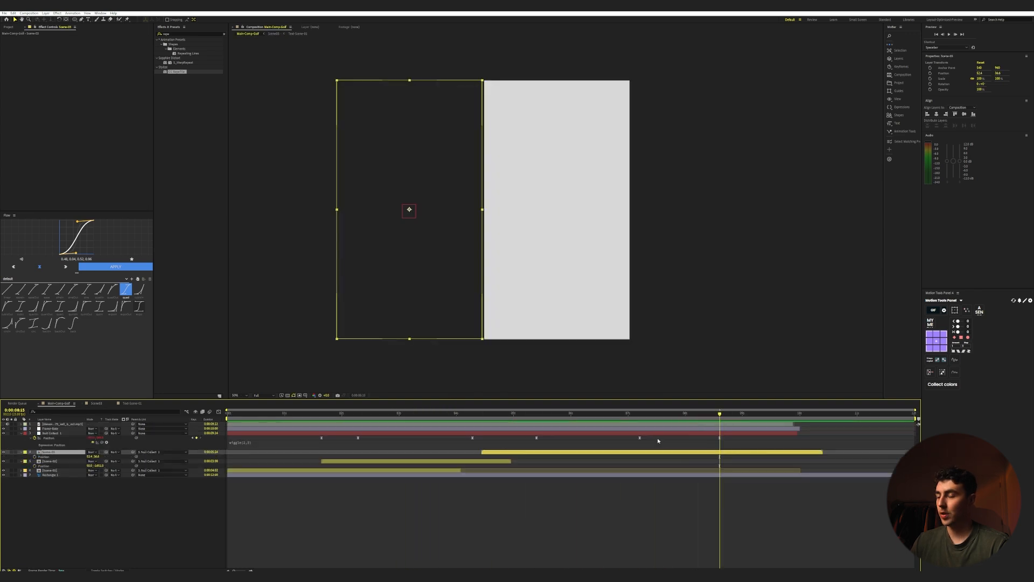
- Parent the scene four composition in Main-Comp-Golf to the main null, place it one frame width right of scene three, and preview the transition
click(111, 523)
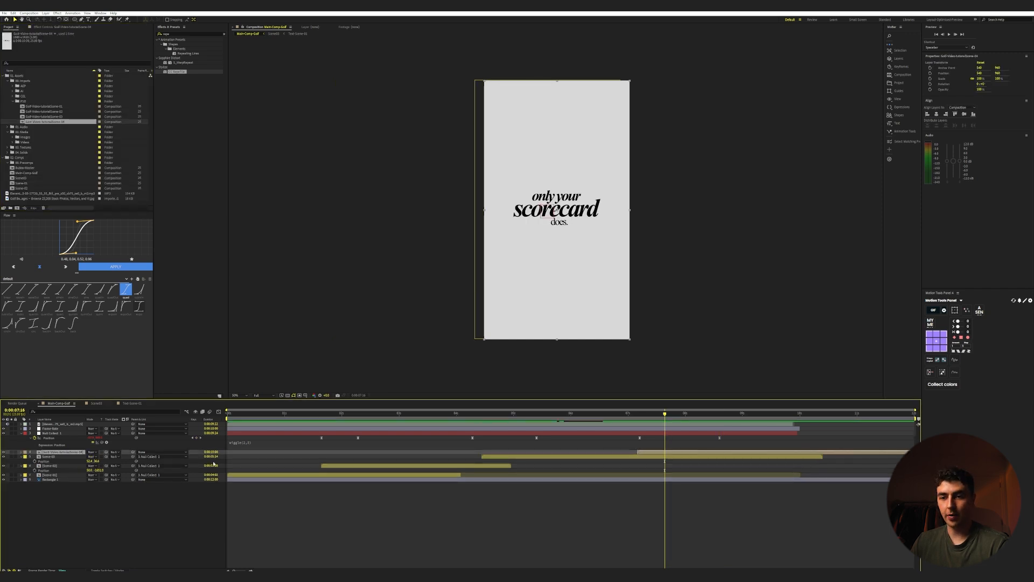
drag(97, 449, 58, 434)
click(59, 433)
drag(626, 414, 700, 454)
click(701, 453)
drag(584, 298, 593, 297)
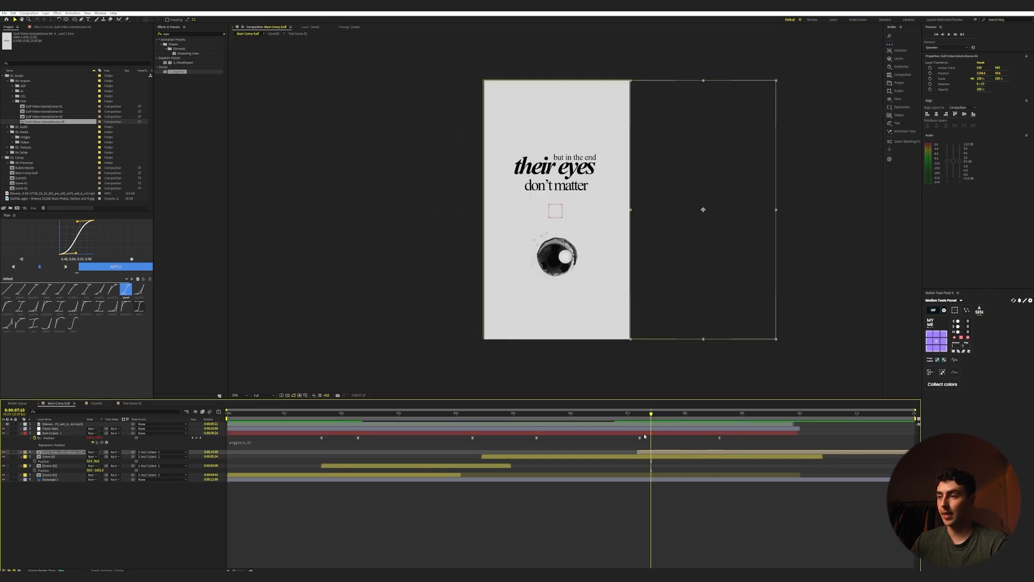
click(630, 413)
key(space)
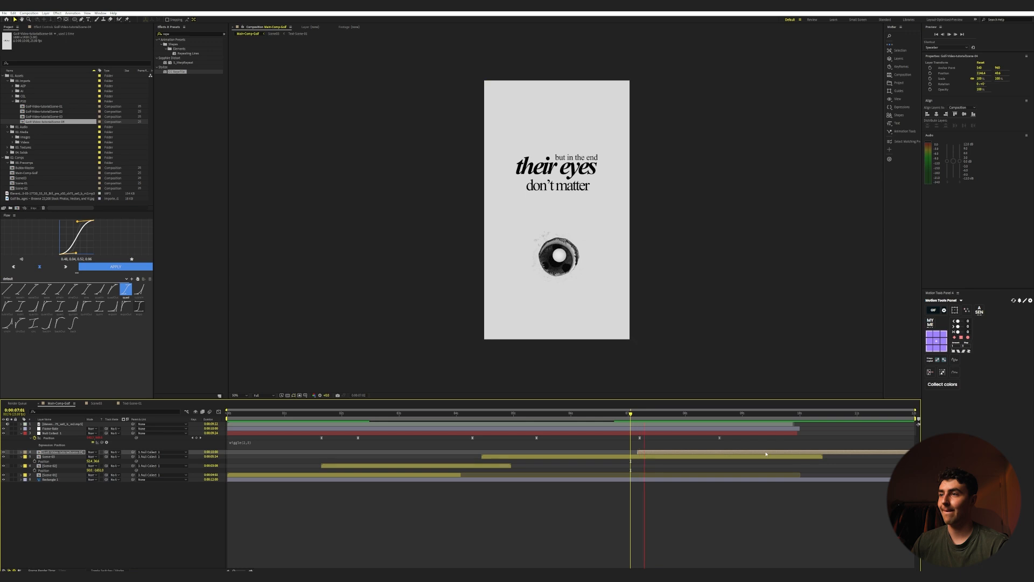
key(space)
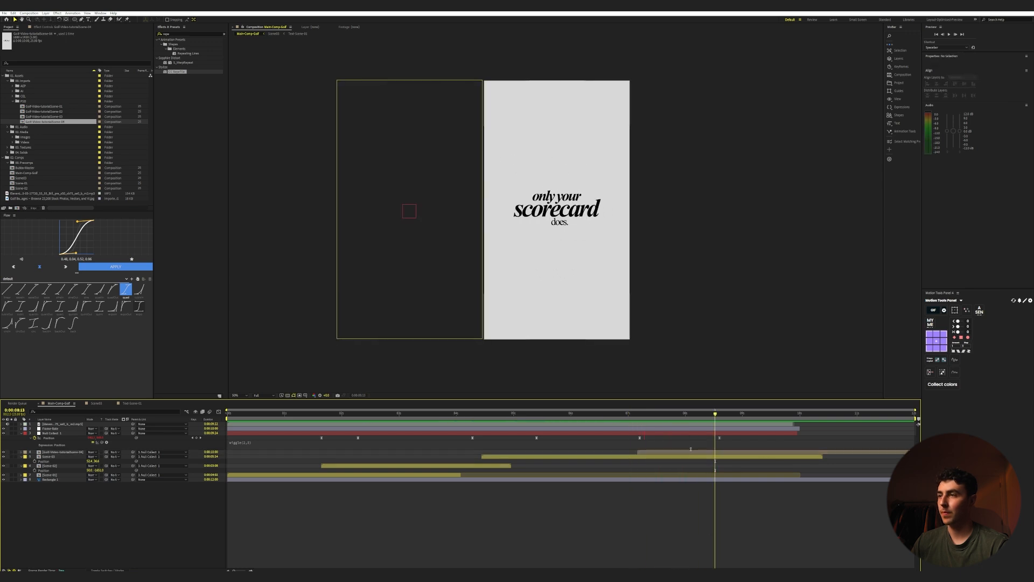
- Open the scene four composition, un-precompose its nested layers, and convert the "only your scorecard does." layer to editable text
double_click(699, 453)
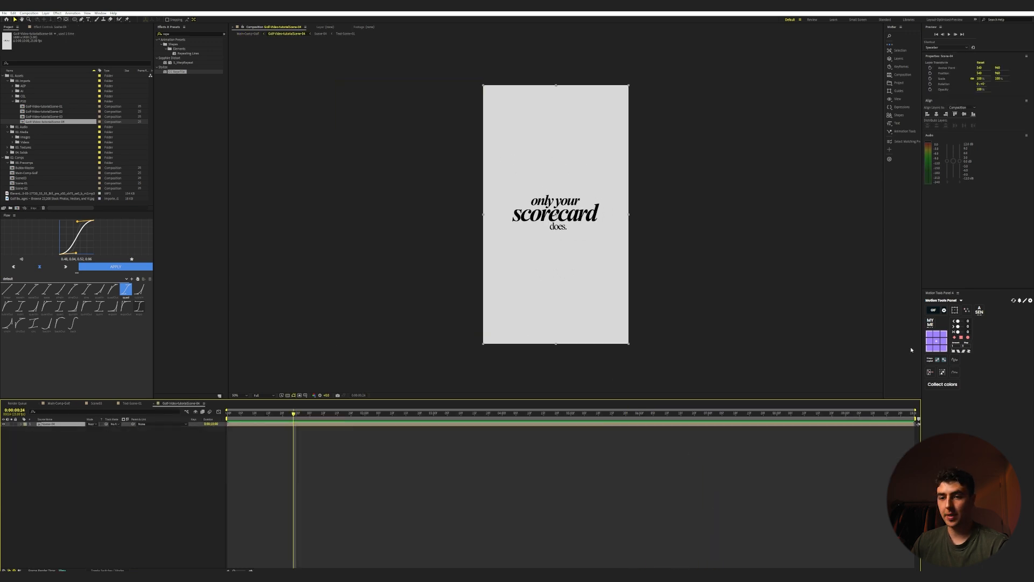
click(942, 373)
click(47, 429)
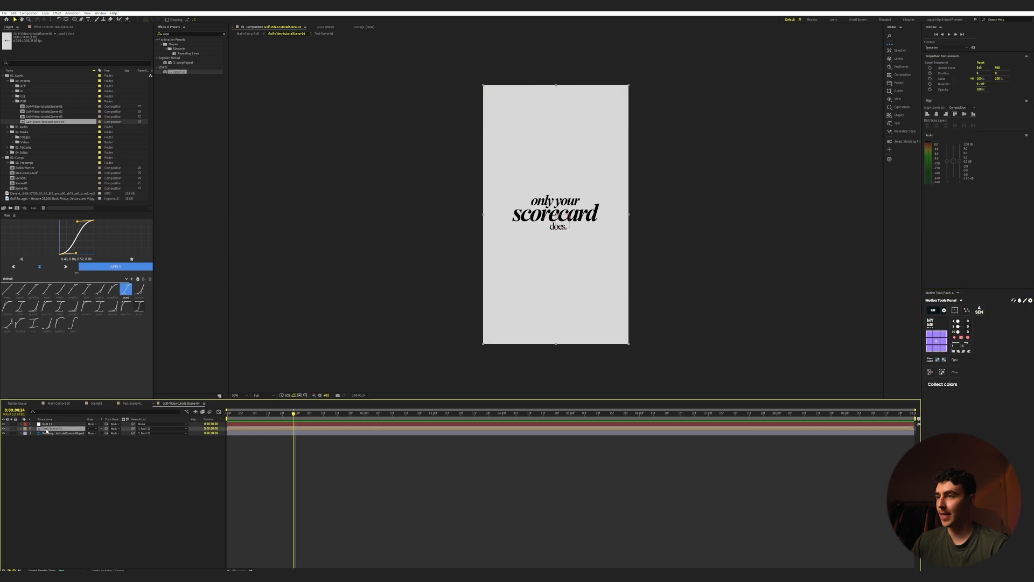
right_click(54, 433)
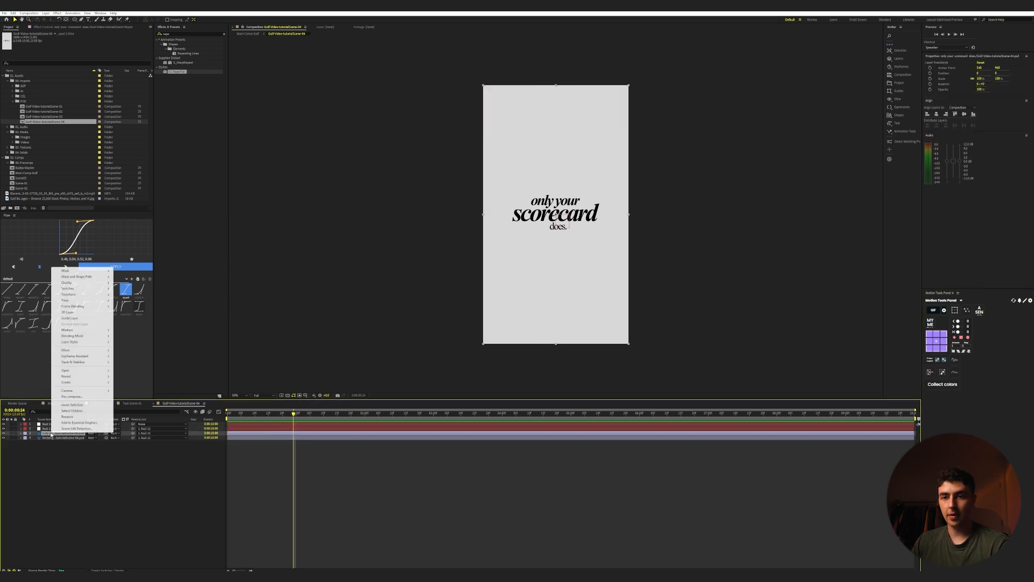
click(59, 436)
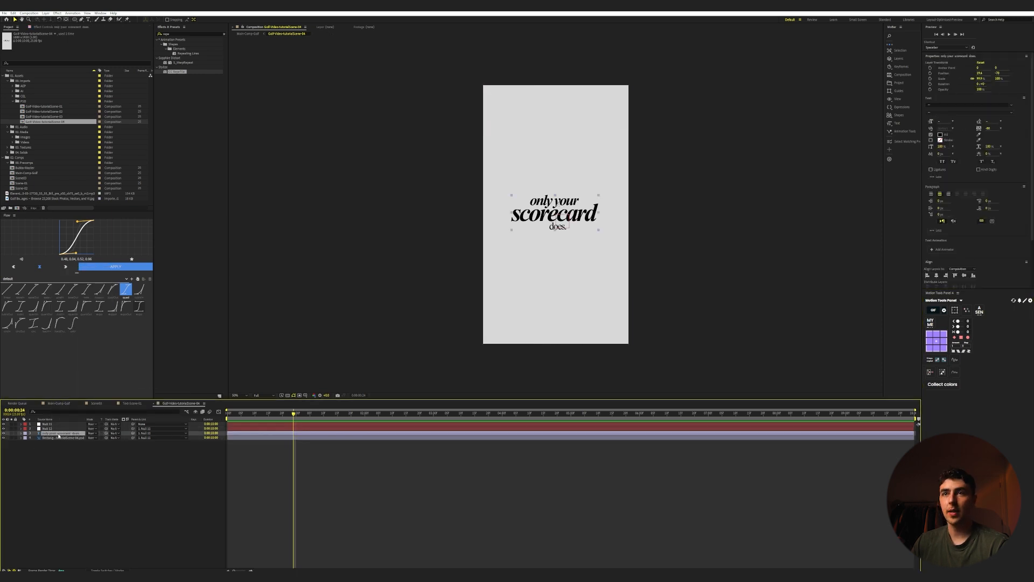
- Find the Typewriter animation preset and apply it to the "only your scorecard does." text layer
click(182, 39)
click(178, 35)
text(type)
key(Return)
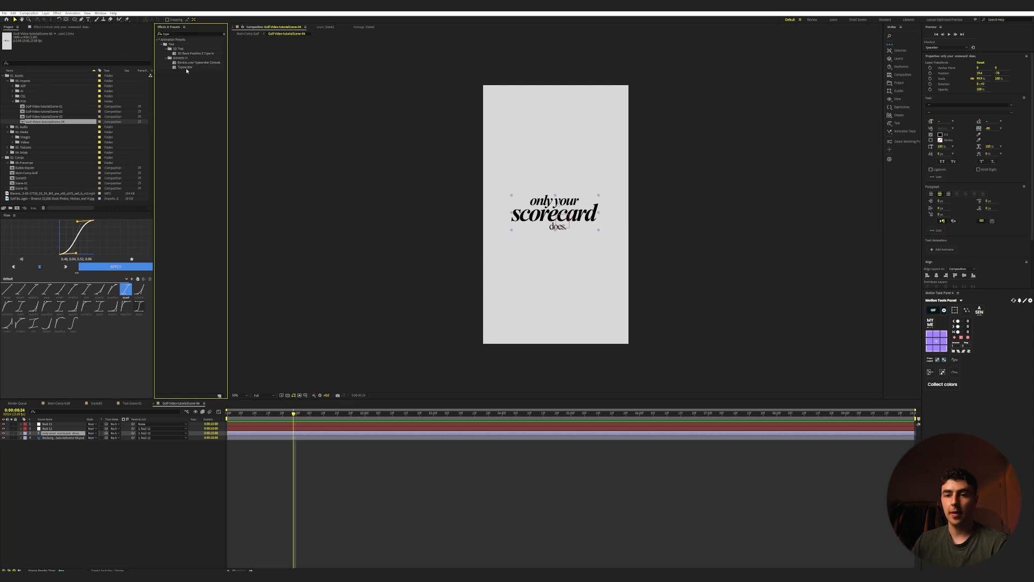
drag(106, 403, 51, 433)
- Set the Typewriter range selector to be based on Words and preview the text reveal
key(u)
key(u)
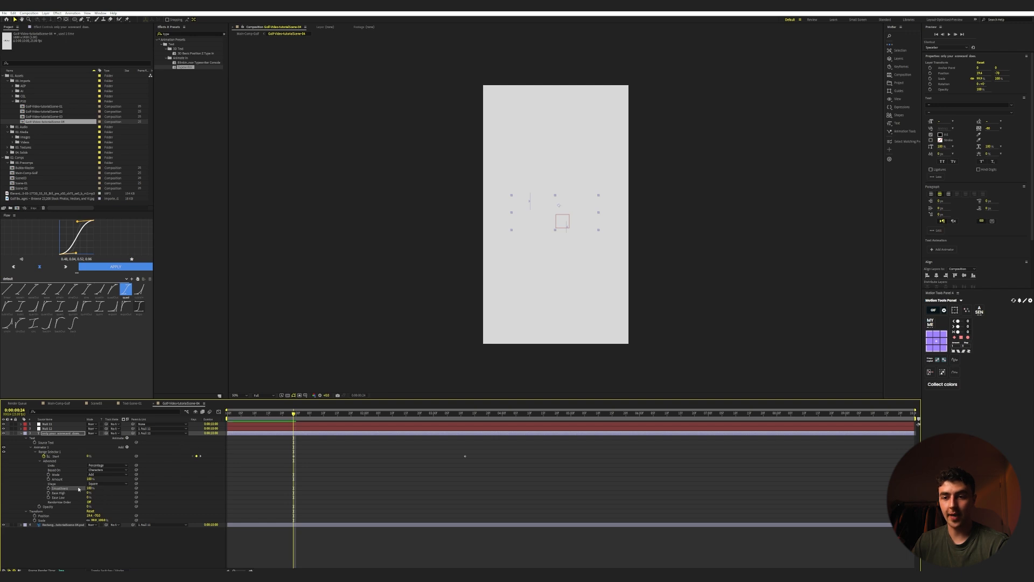
click(99, 470)
click(95, 479)
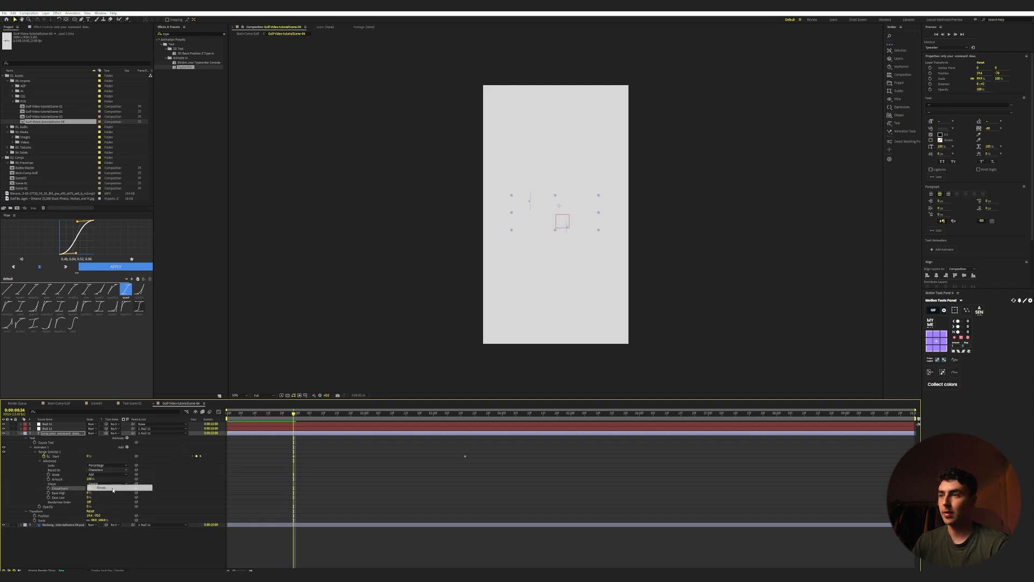
key(space)
key(space)
- Play back scene four's word-by-word reveal in Main-Comp-Golf
click(59, 403)
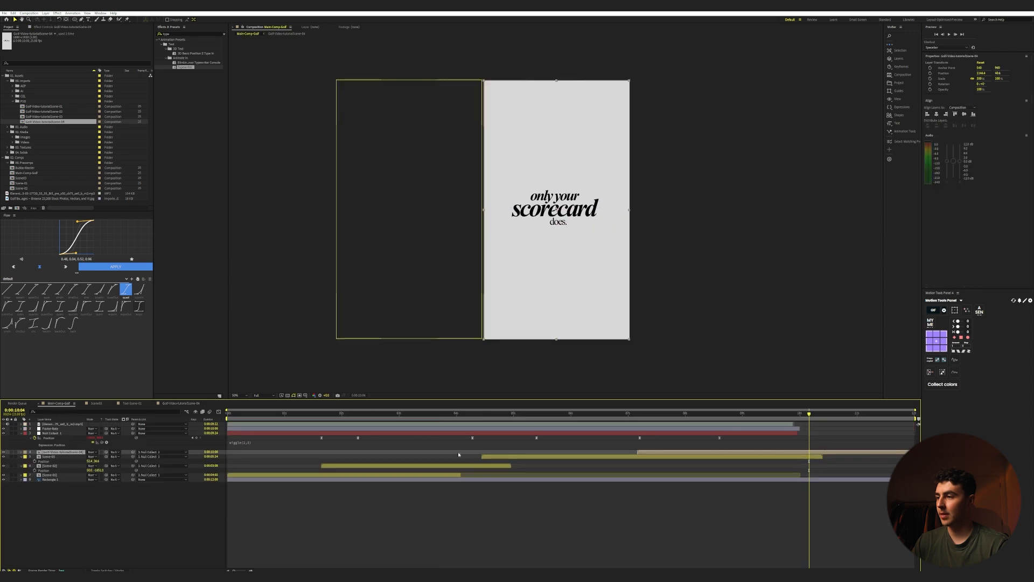
drag(743, 415, 676, 424)
key(space)
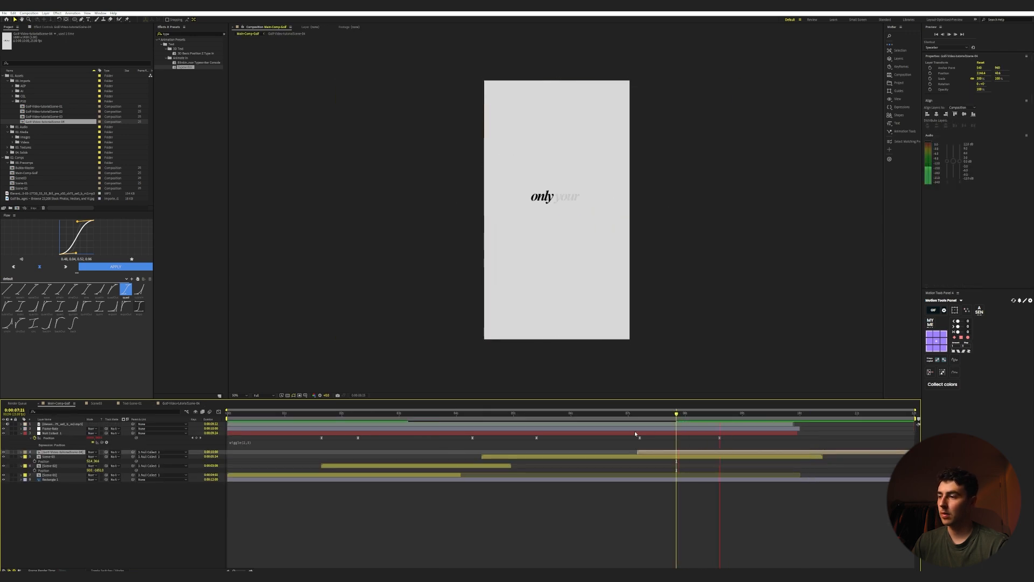
double_click(735, 451)
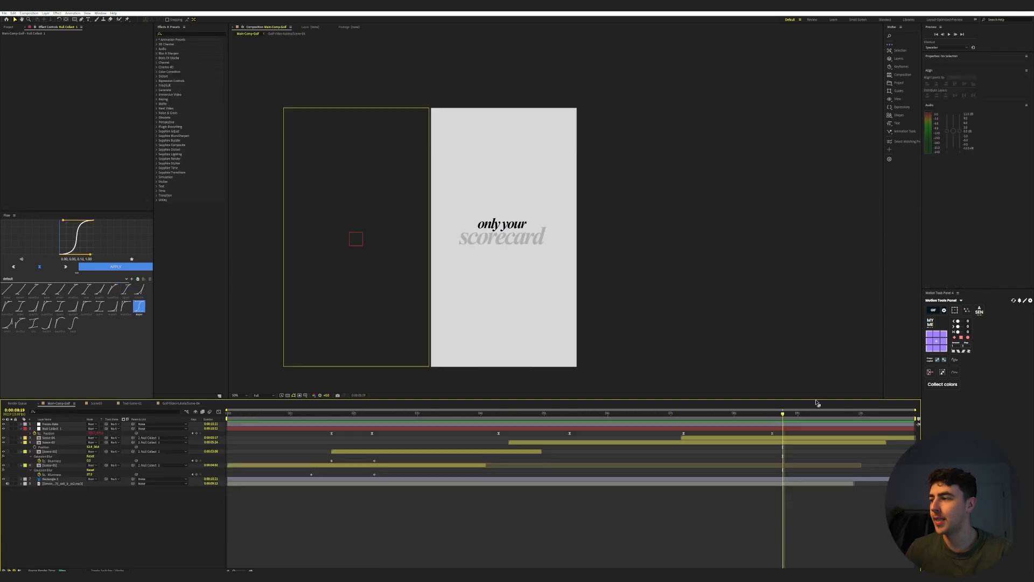
- Keyframe the main null's position from 0:00:10:00 to 0:00:10:20 so scene four slides up out of the frame
drag(818, 415, 830, 416)
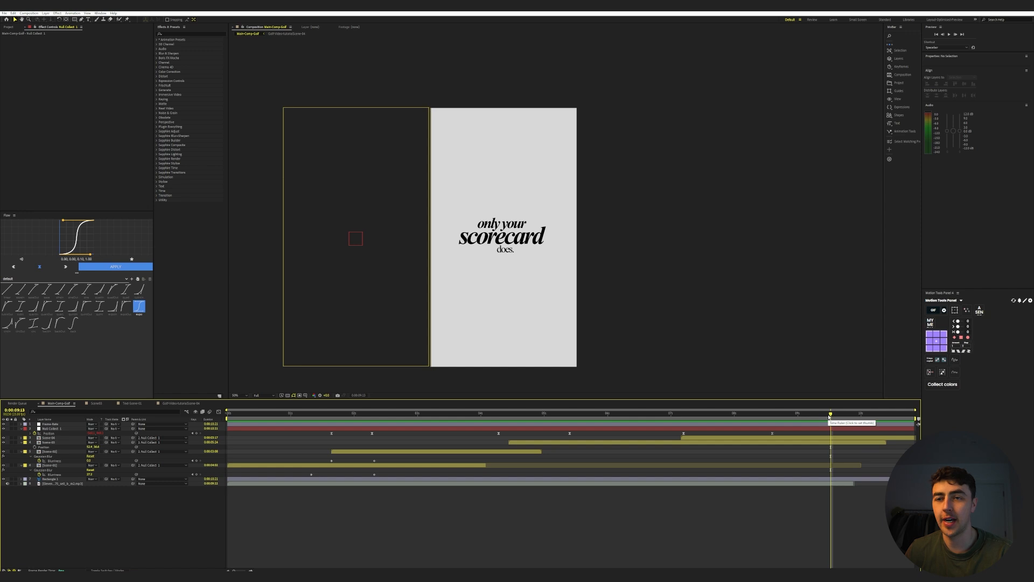
drag(838, 414, 787, 415)
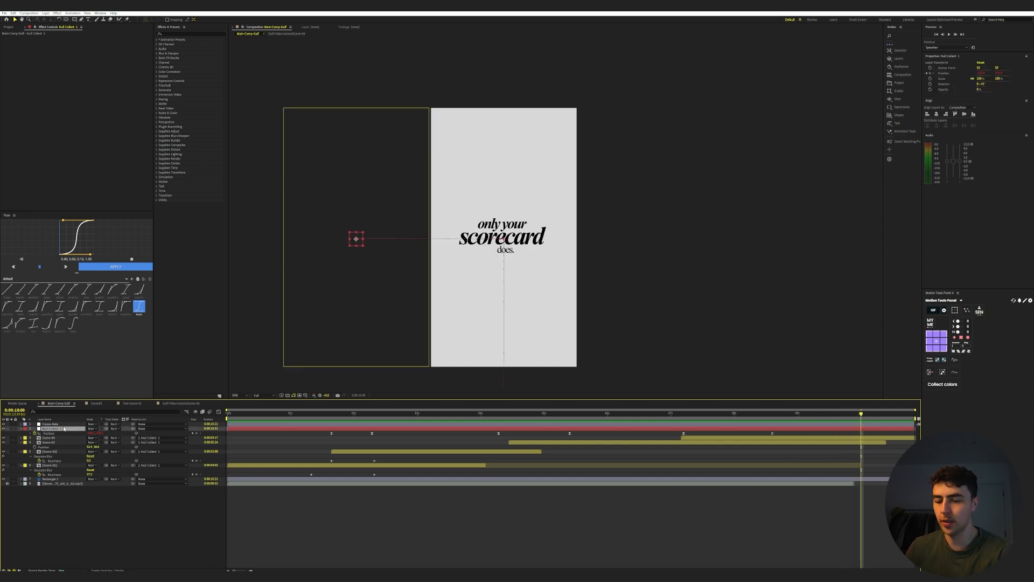
key(p)
key(p)
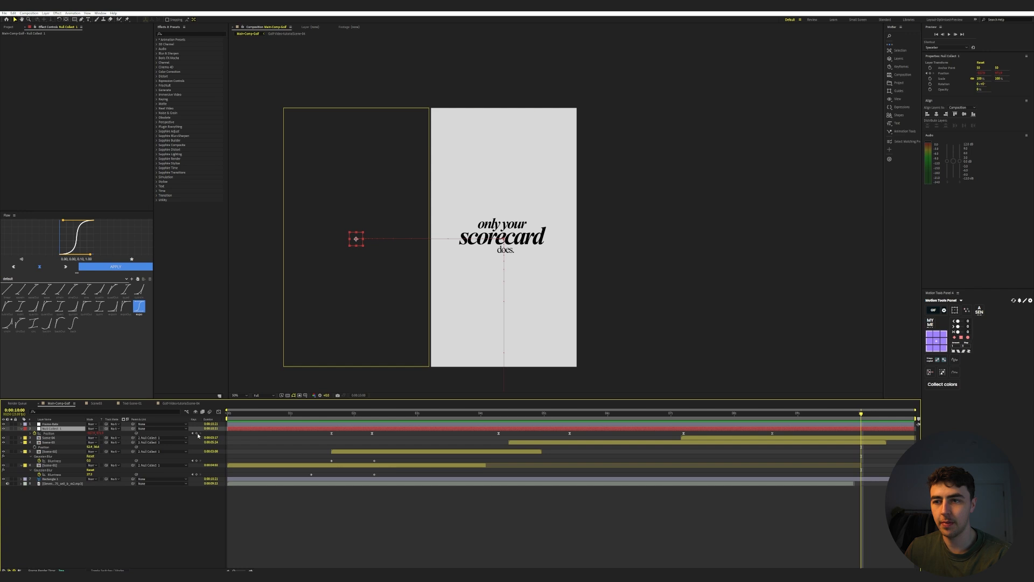
click(916, 414)
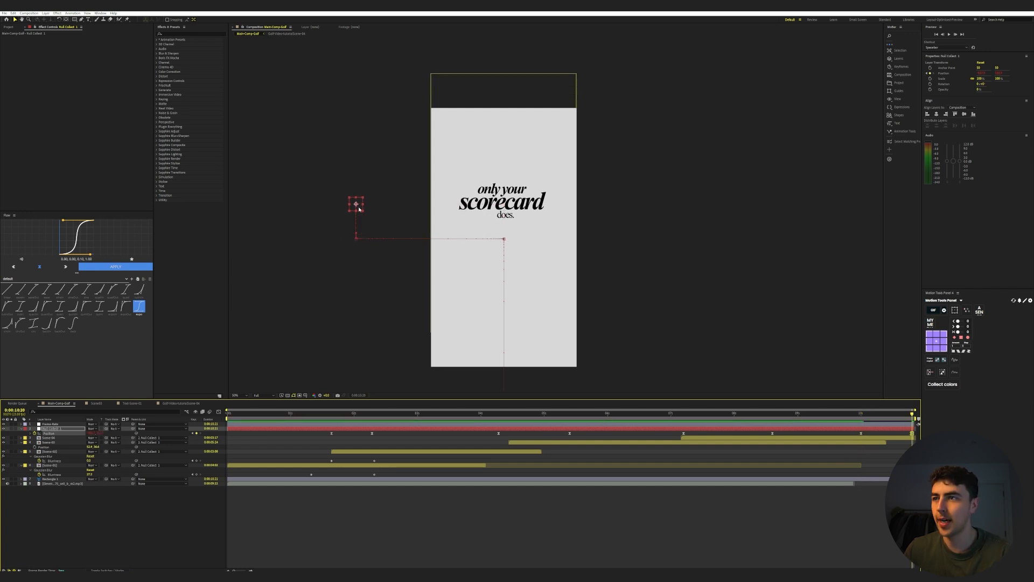
drag(357, 207, 359, 125)
drag(360, 208, 356, 36)
- Apply the 0.90, 0.00, 0.10, 1.00 Flow easing to the null's last two position keyframes and play back the whole video
drag(855, 435, 926, 435)
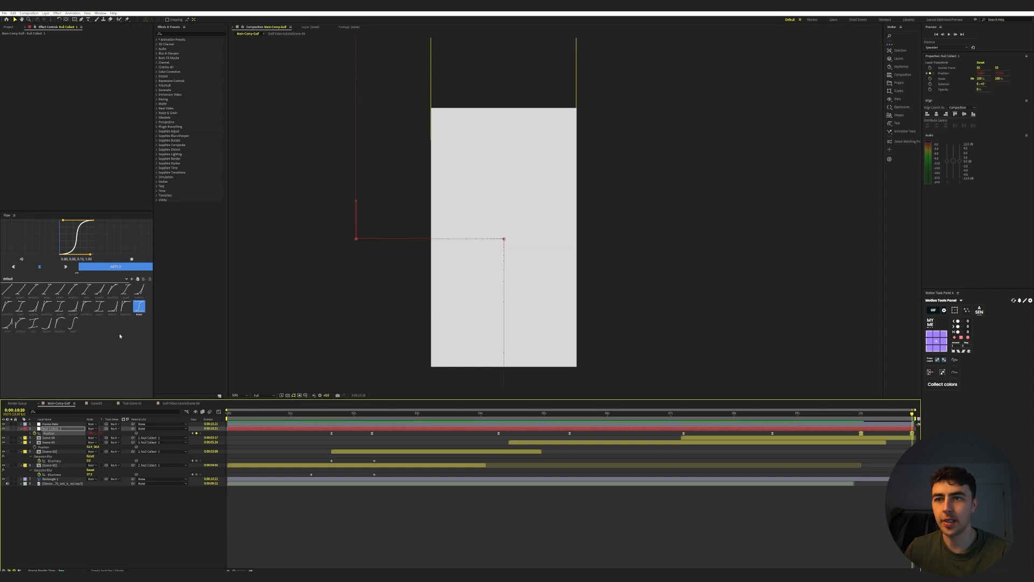
click(115, 266)
key(space)
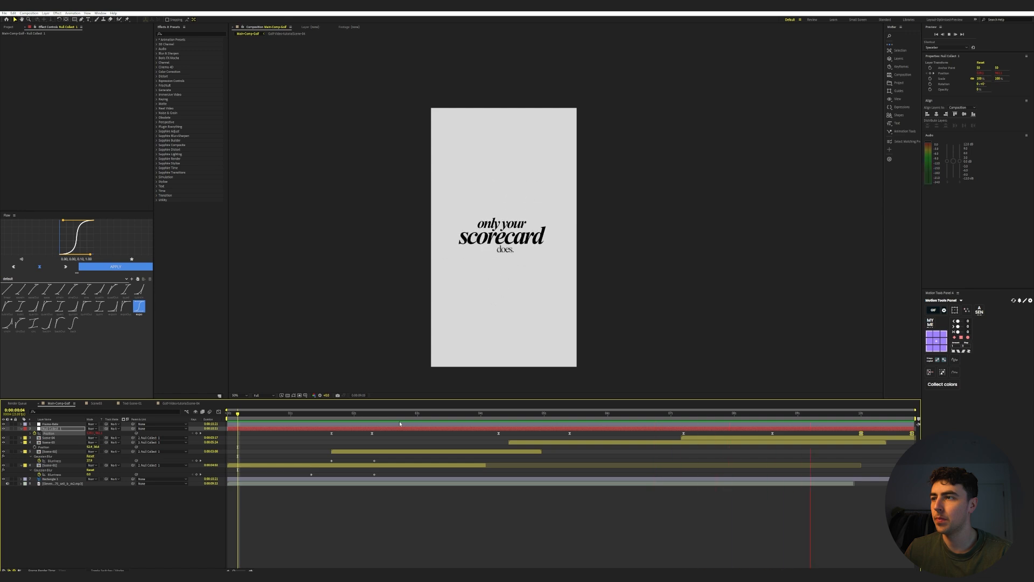
key(space)
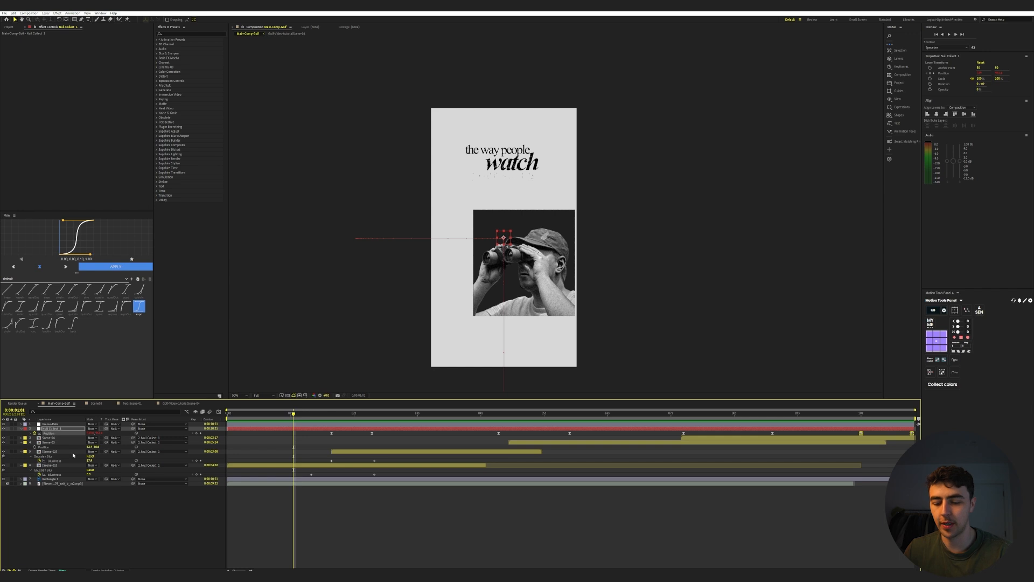
- Collapse all layers' properties in Main-Comp-Golf and add an adjustment layer named Halftone directly beneath the top layer
key(ctrl+a)
key(u)
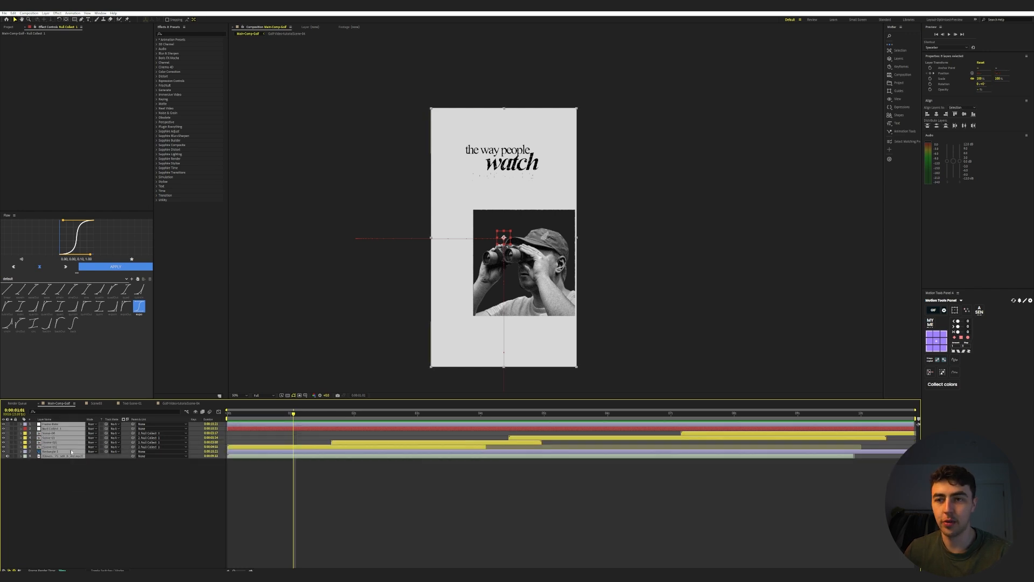
click(641, 460)
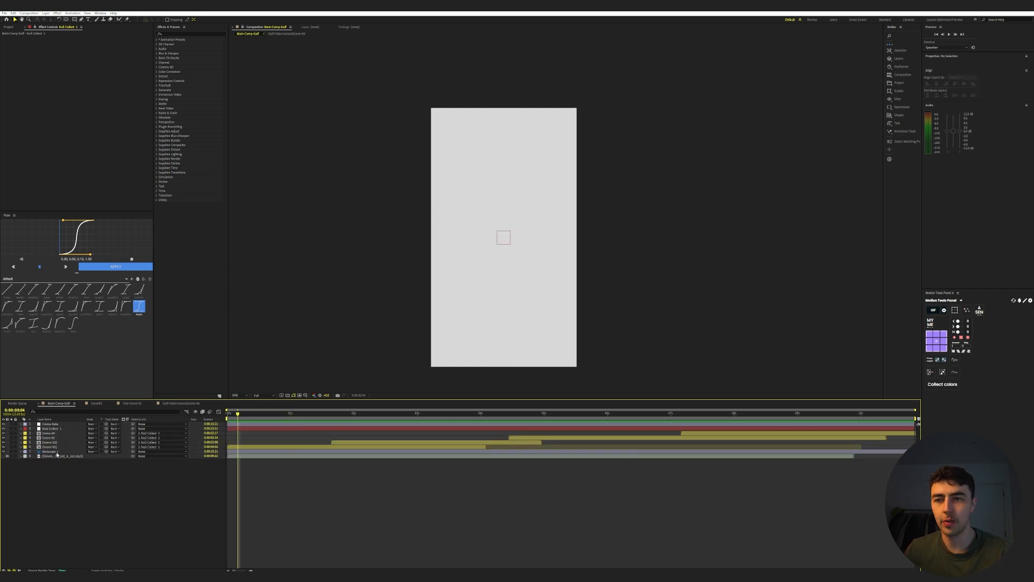
right_click(66, 489)
mouse_move(108, 491)
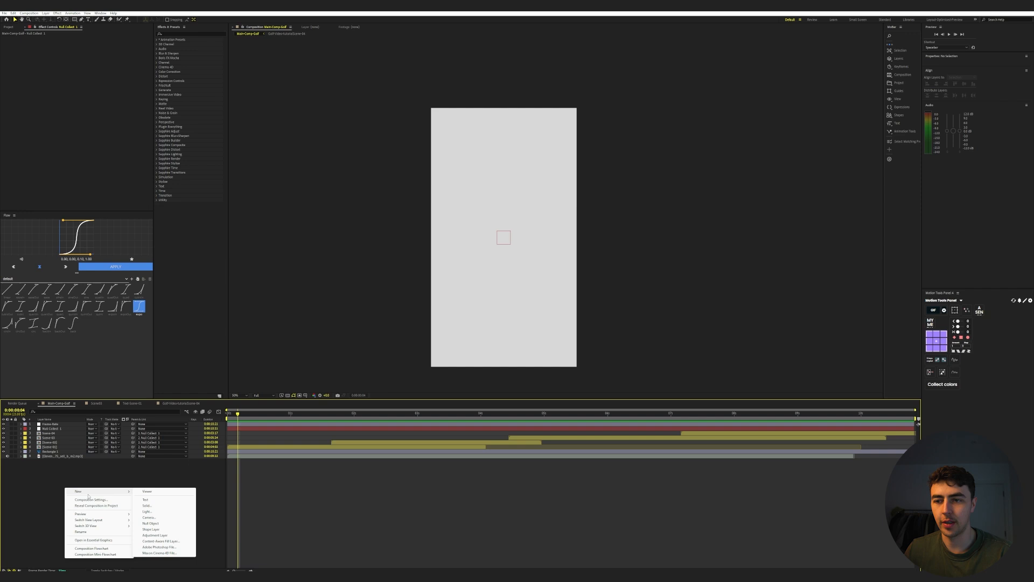
click(163, 536)
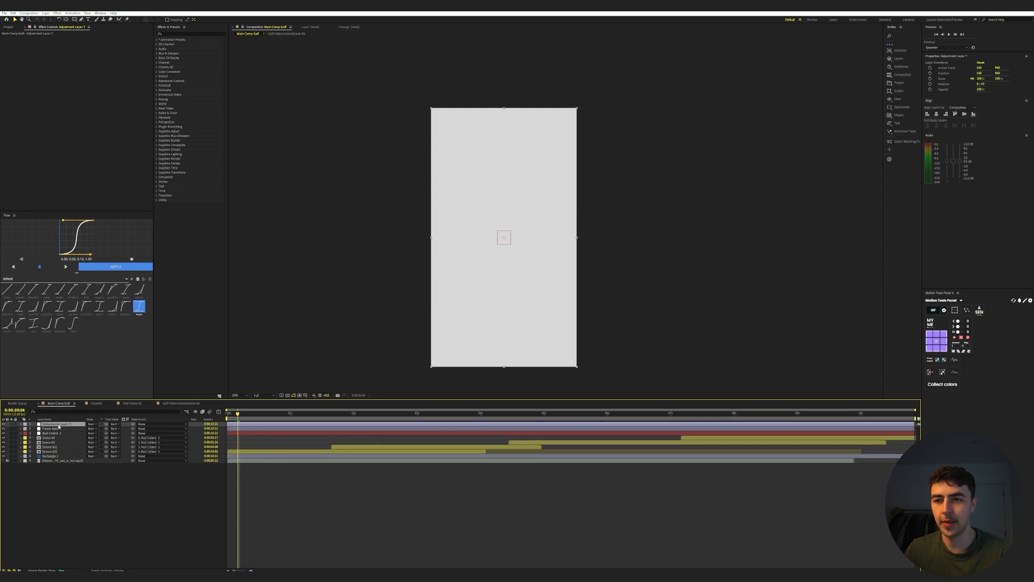
drag(57, 426, 57, 431)
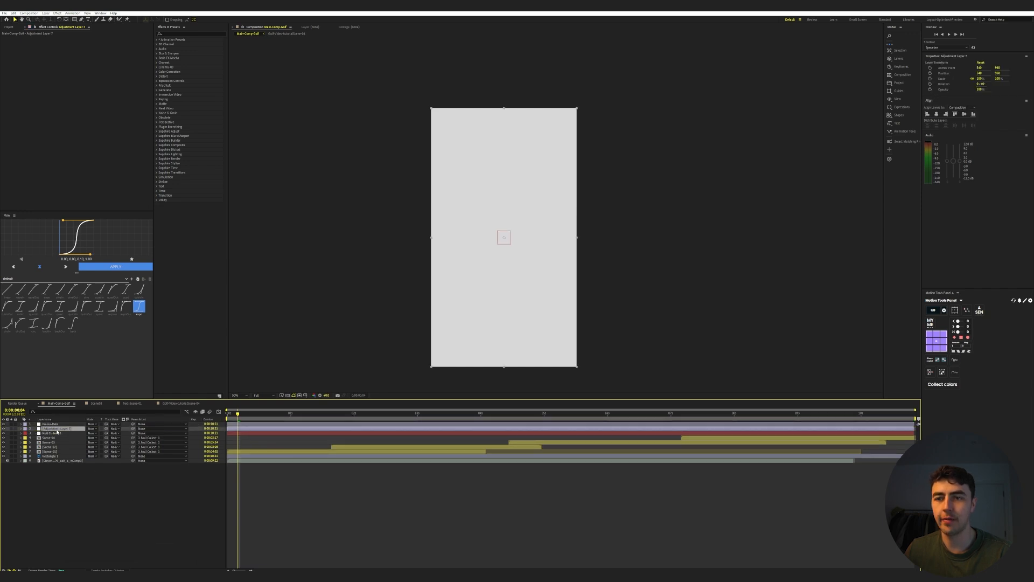
key(Return)
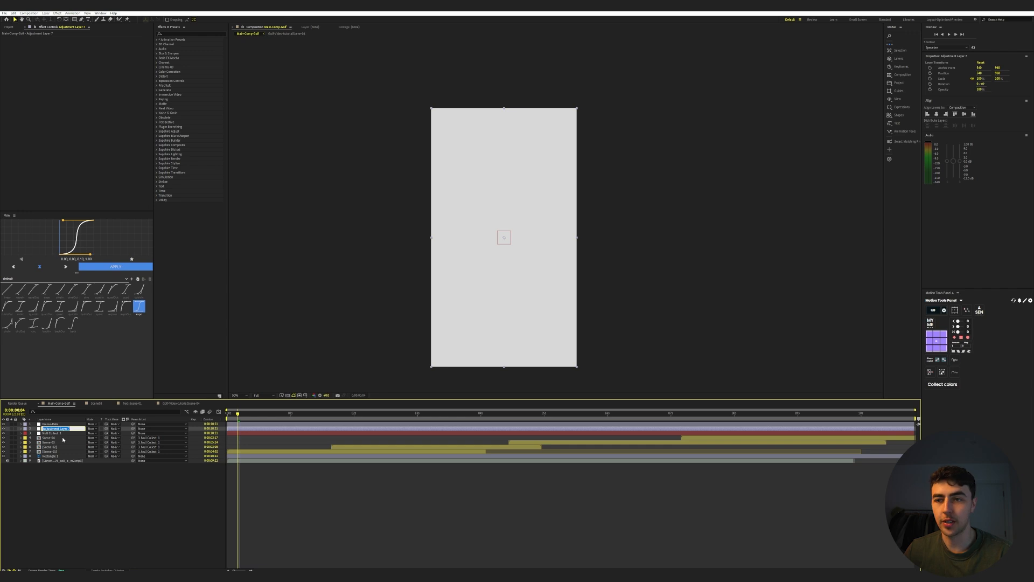
text(FXtone)
key(Return)
- Apply CC Ball Action to the Halftone layer with tighter grid spacing and a smaller ball size for a fine dot pattern
key(space)
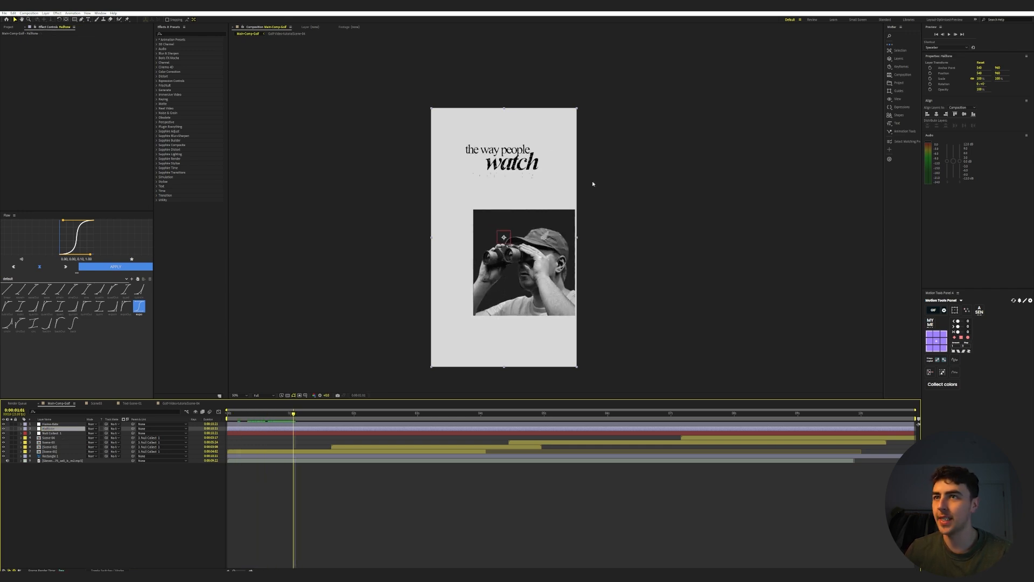
click(178, 34)
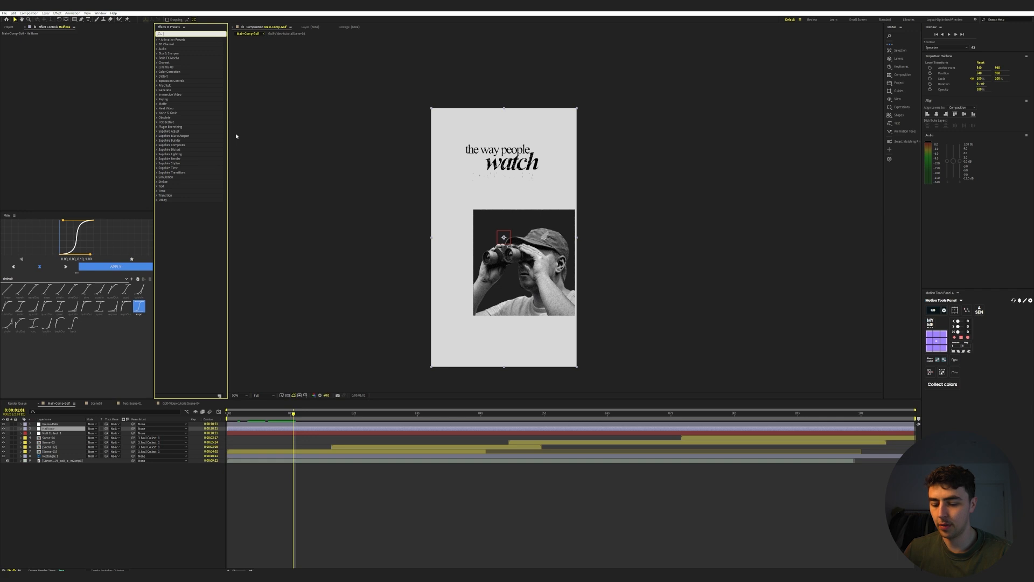
text(cc b)
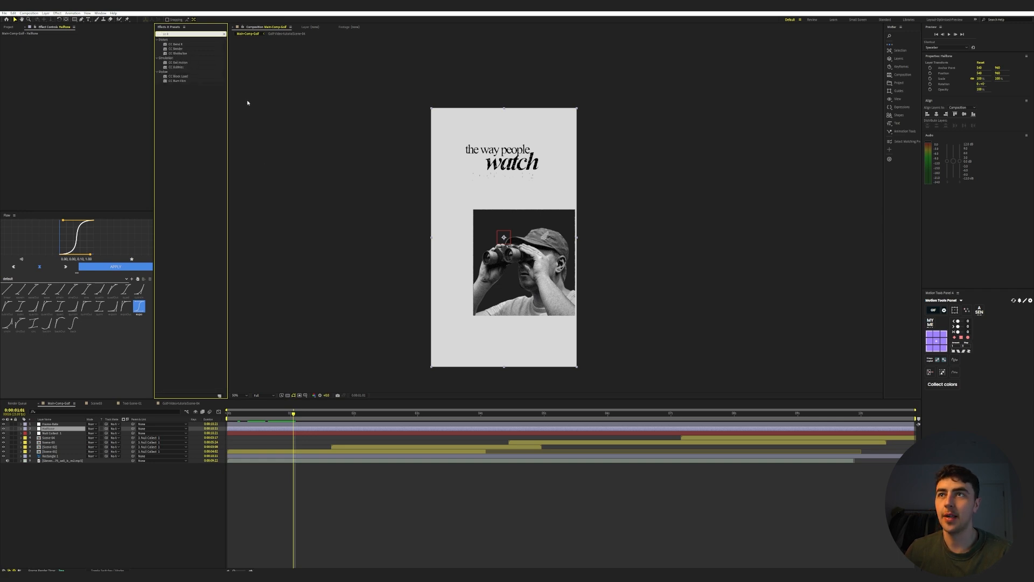
double_click(176, 62)
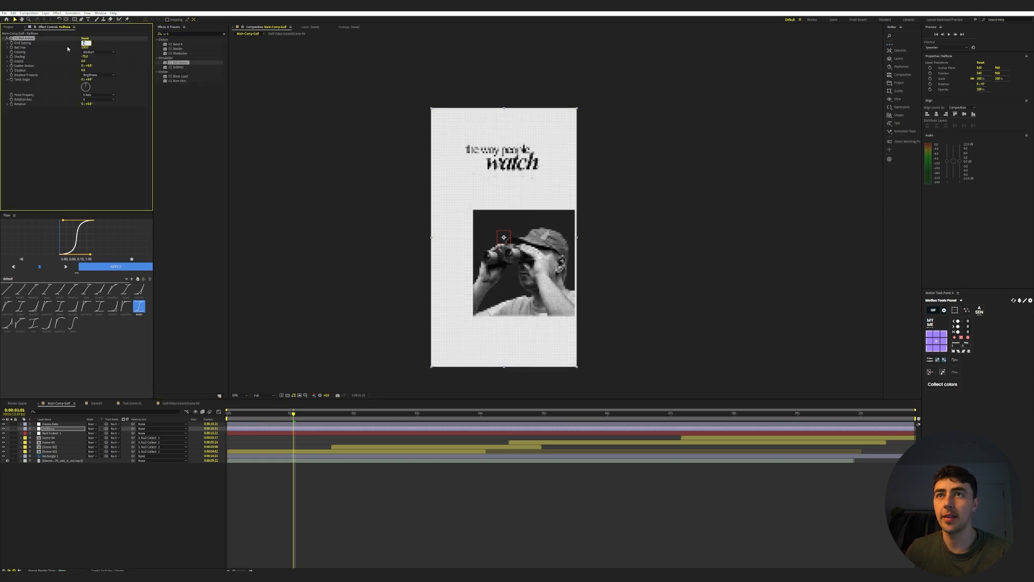
key(Return)
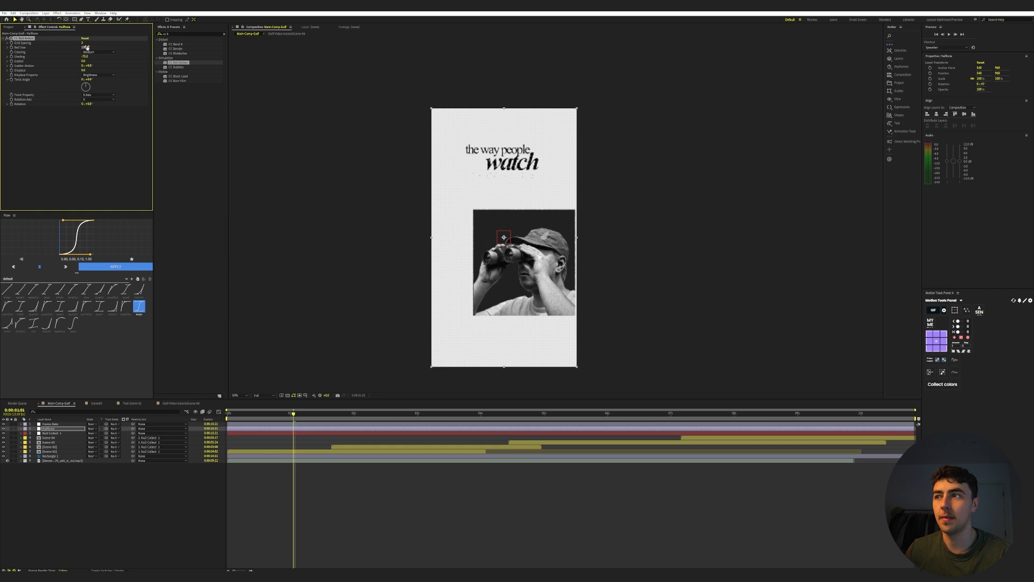
drag(84, 47, 80, 47)
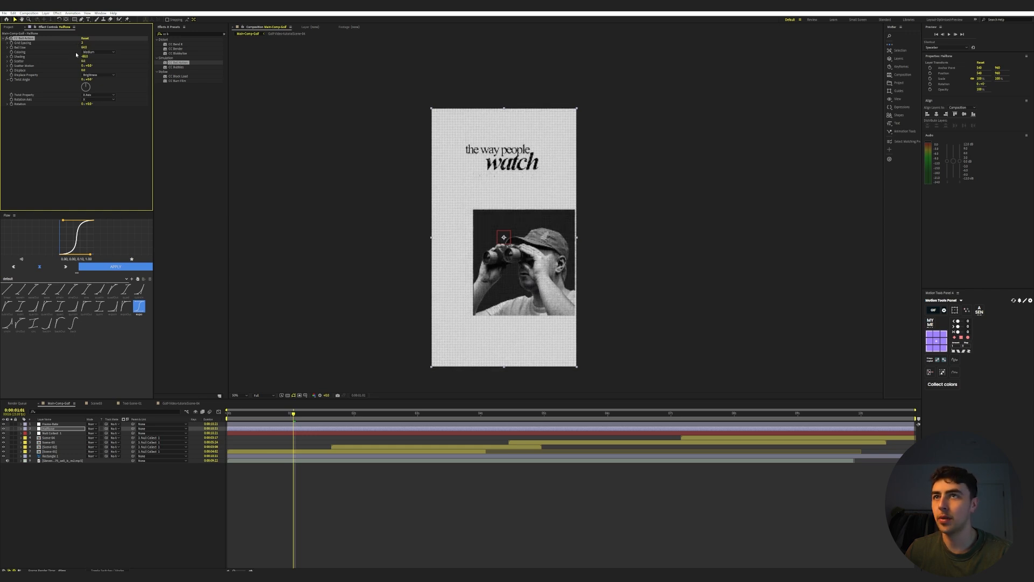
click(38, 42)
- Add a Fill effect below CC Ball Action on the Halftone layer and set its color to white
click(189, 34)
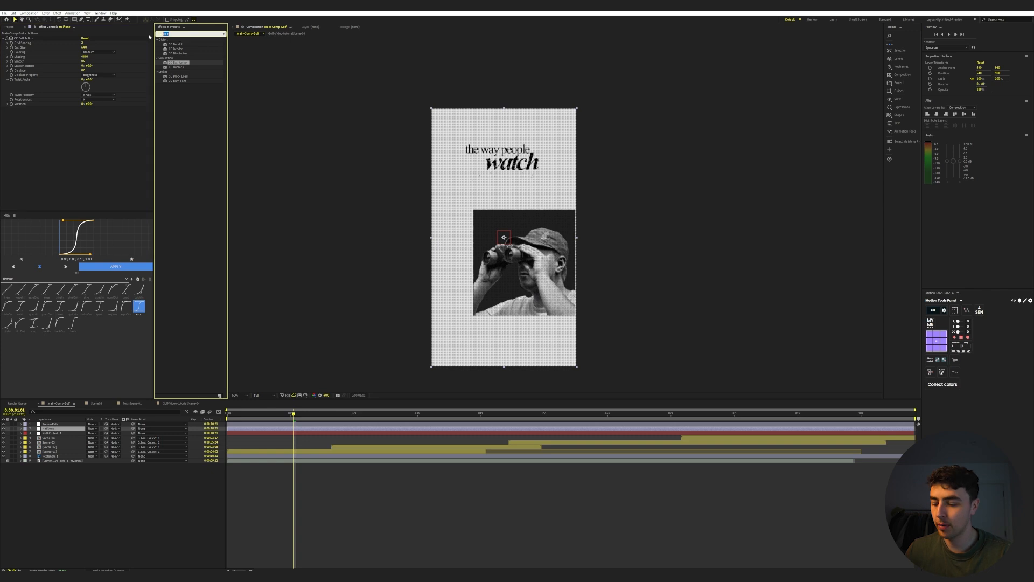
key(BackSpace)
text(fill)
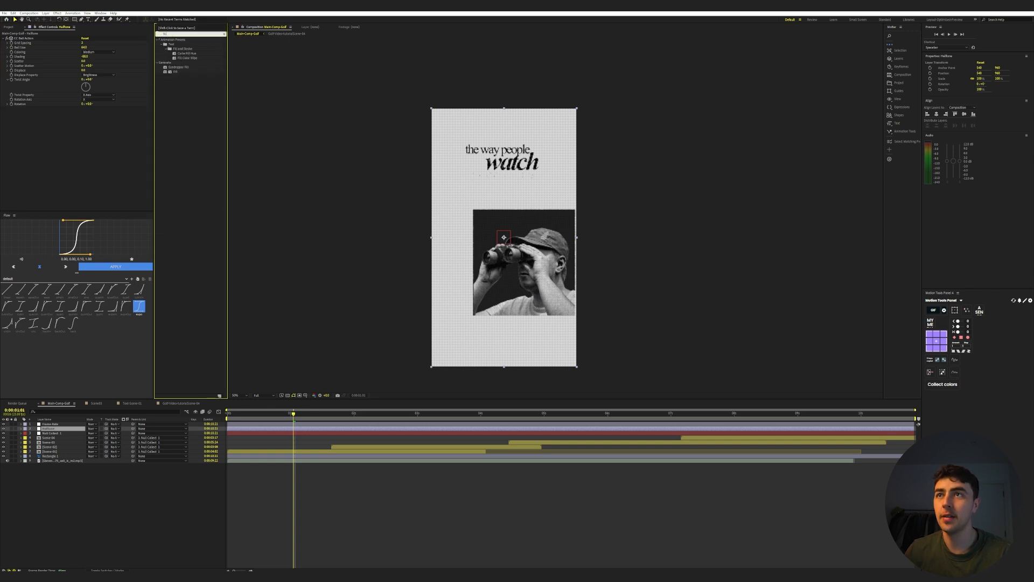
drag(175, 71, 79, 127)
click(84, 123)
drag(640, 267, 593, 241)
click(725, 252)
- Add a Solid Composite effect below Fill on the Halftone layer
click(173, 34)
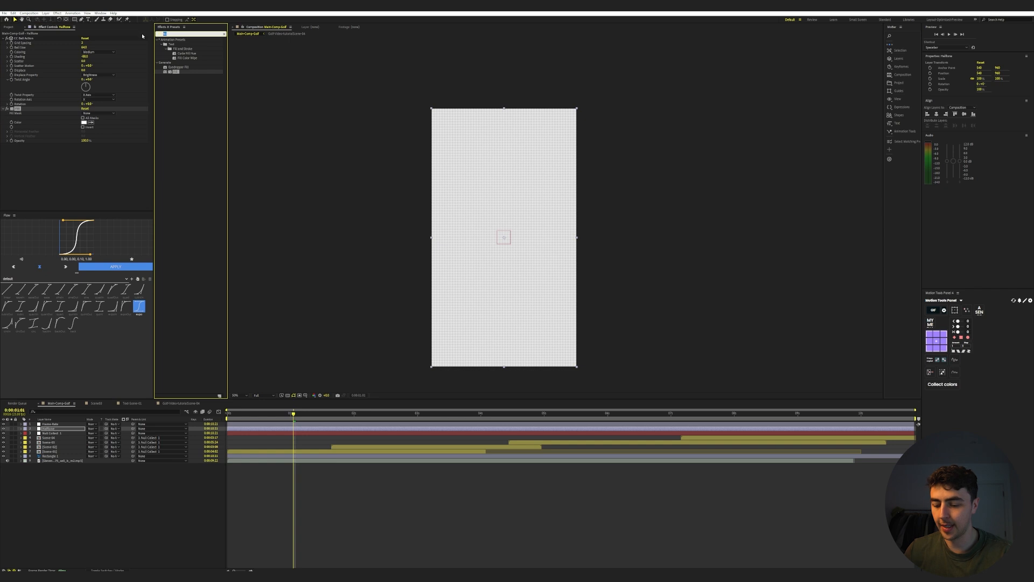
text(solid)
double_click(169, 44)
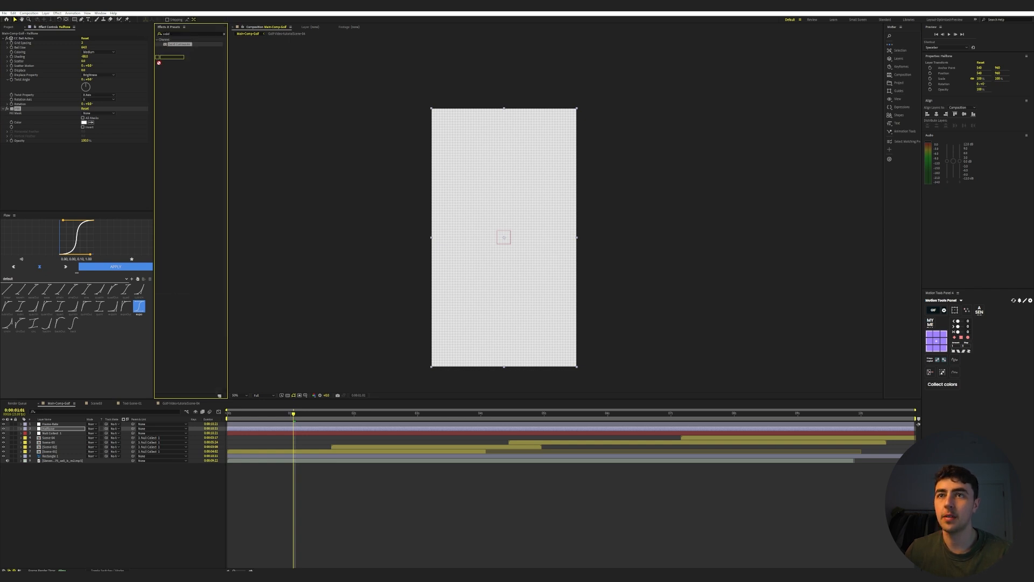
- Add CC Composite as the last effect on the Halftone layer with its transfer mode set to Hard Mix
click(184, 33)
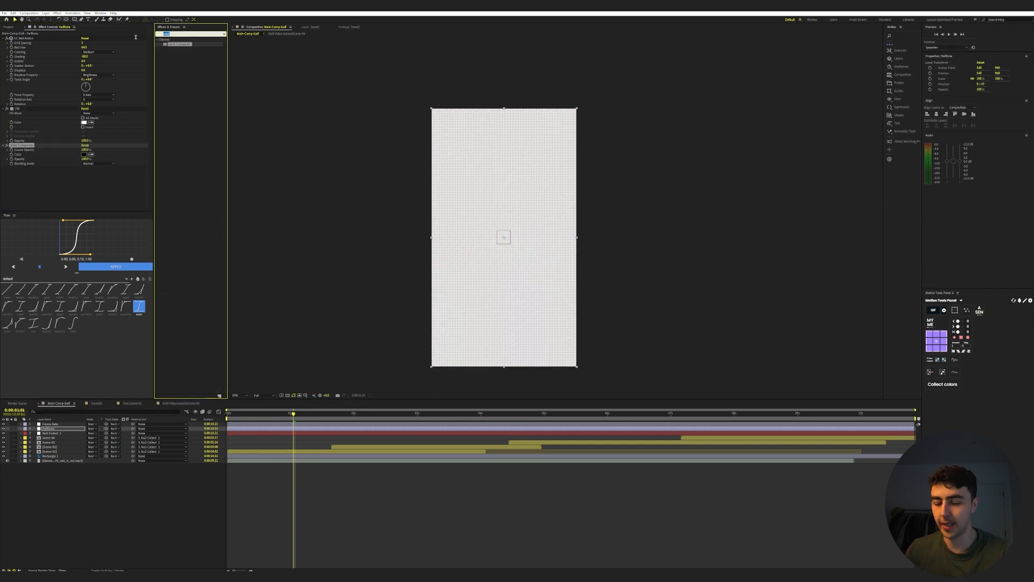
text(cc comp)
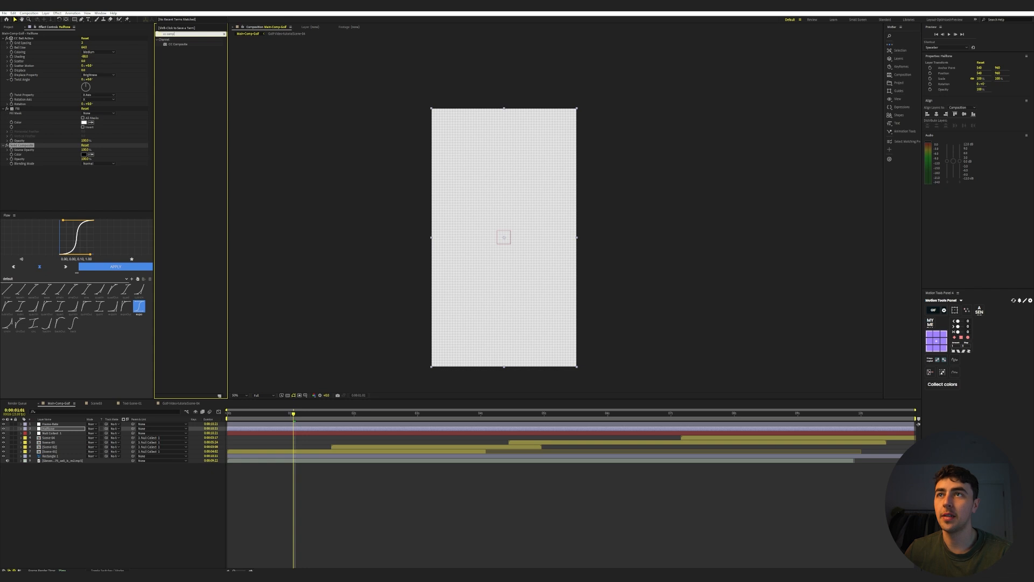
double_click(179, 47)
click(92, 182)
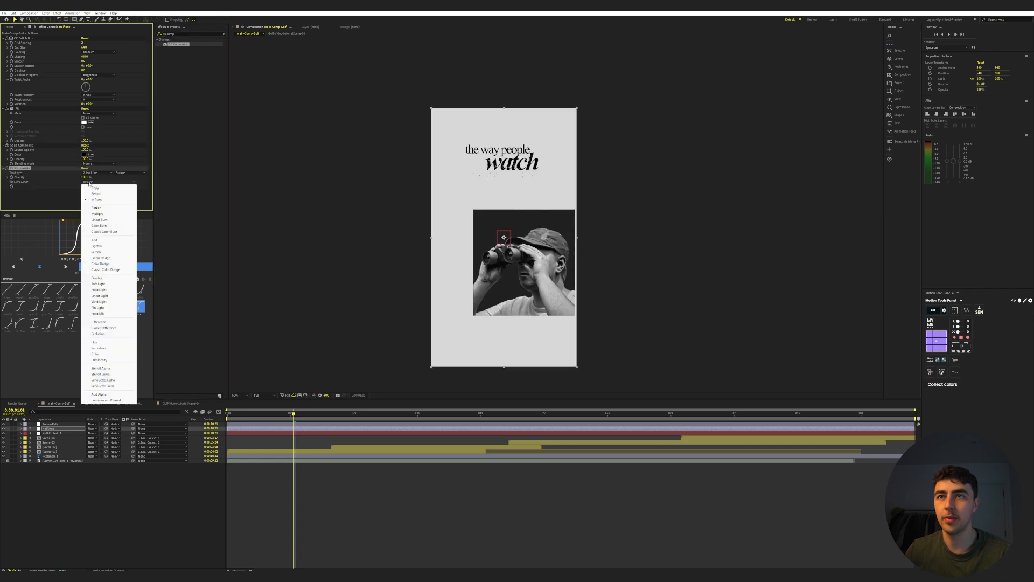
click(104, 314)
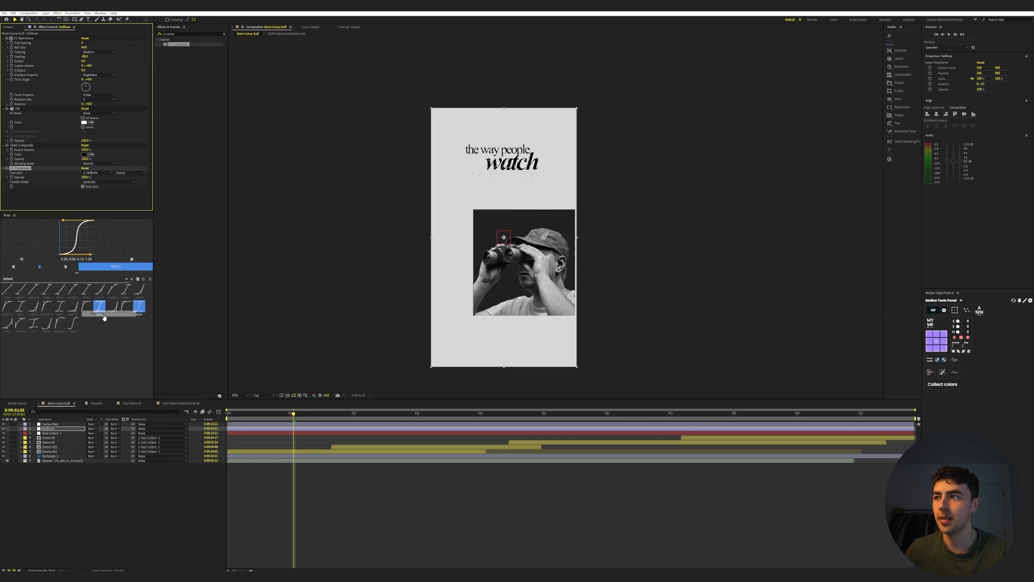
- Set the Halftone layer's blending mode to Hard Mix and reduce its opacity so the dots look subtle
click(66, 429)
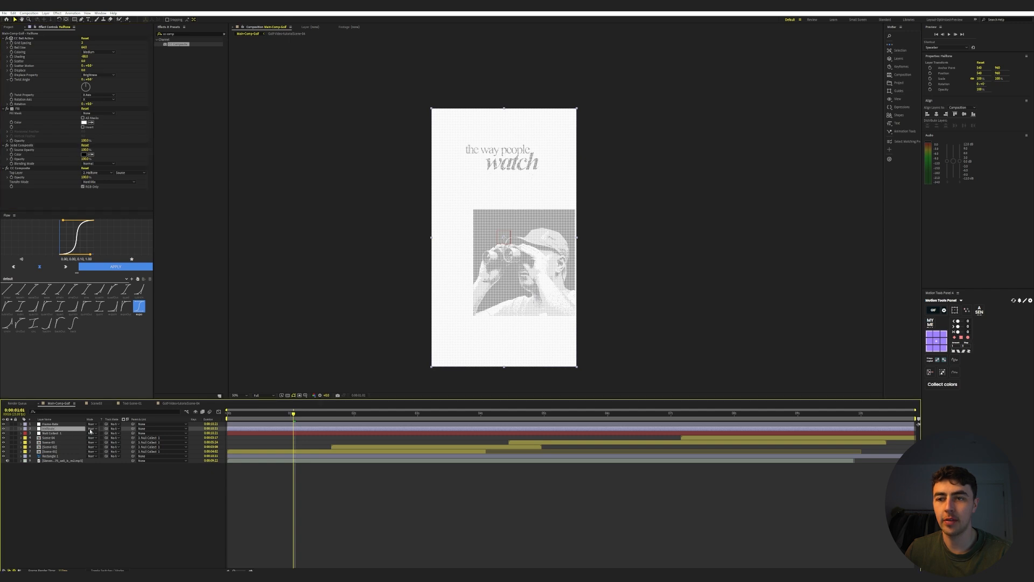
click(90, 429)
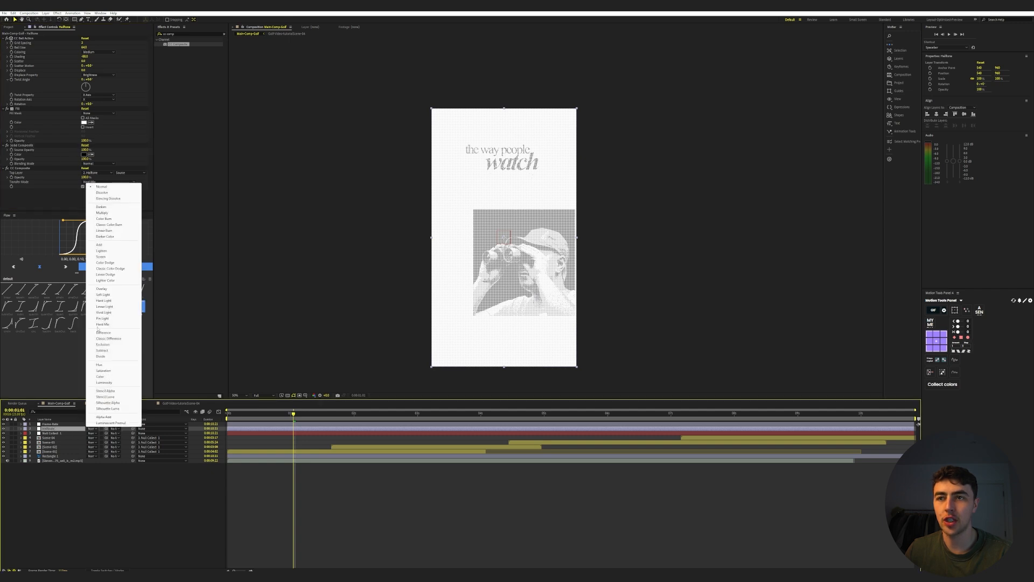
click(97, 326)
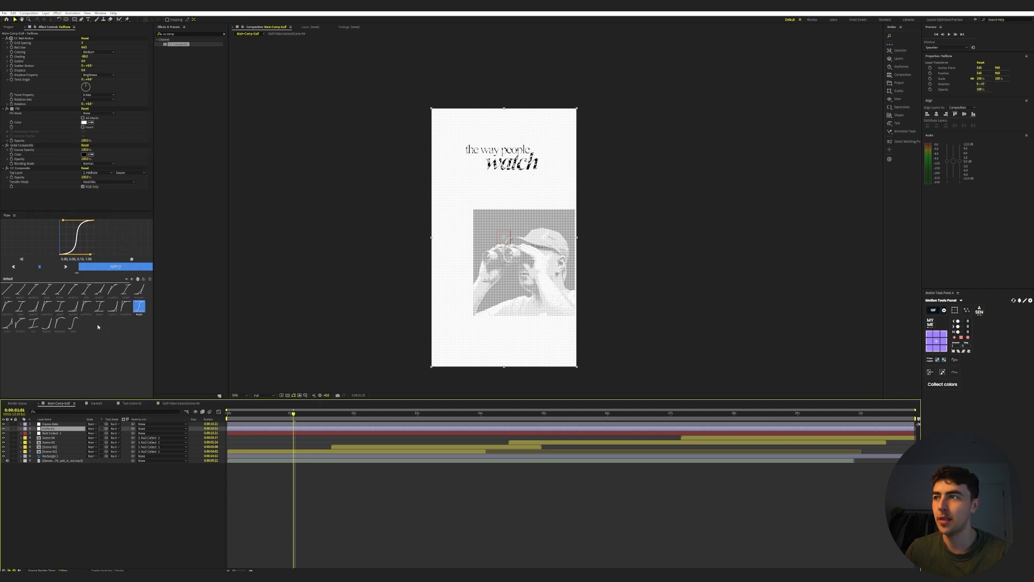
key(t)
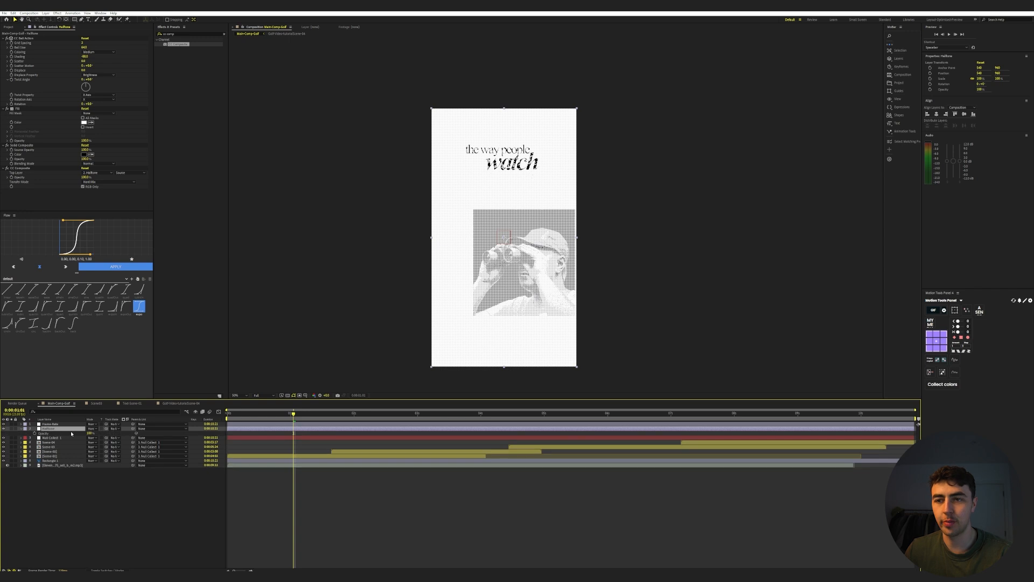
drag(88, 433, 42, 434)
- Play back the composition from the start to check the halftone look, then return to the first frame
key(Home)
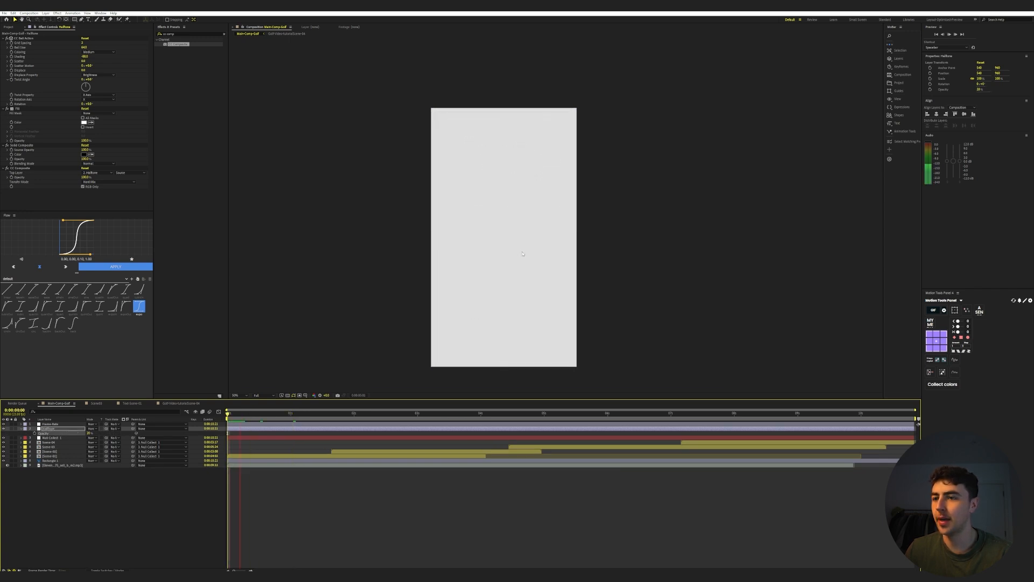
key(space)
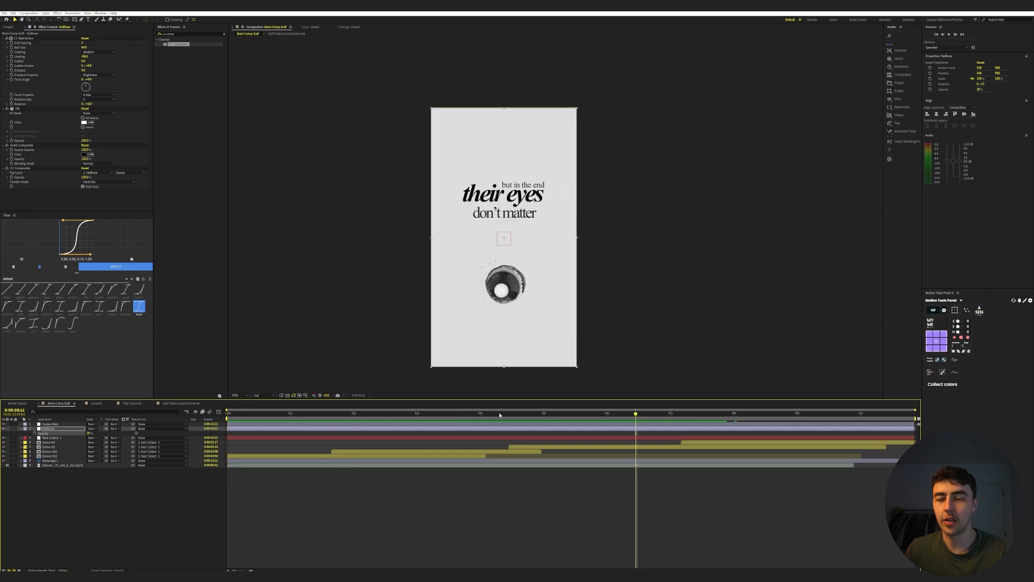
drag(500, 414, 318, 414)
- Add another adjustment layer directly above the Halftone layer and rename it Blur
right_click(101, 490)
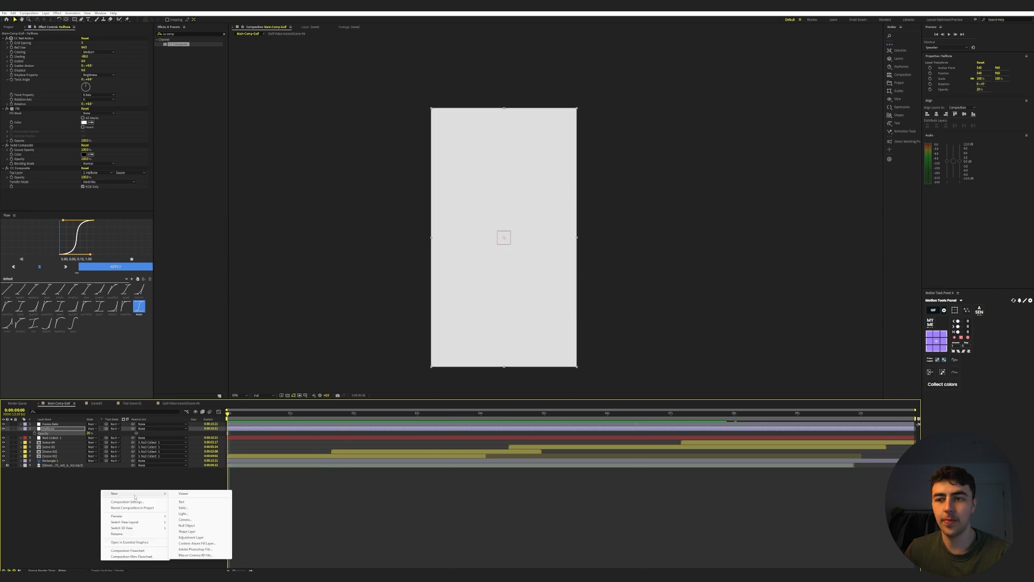
click(125, 483)
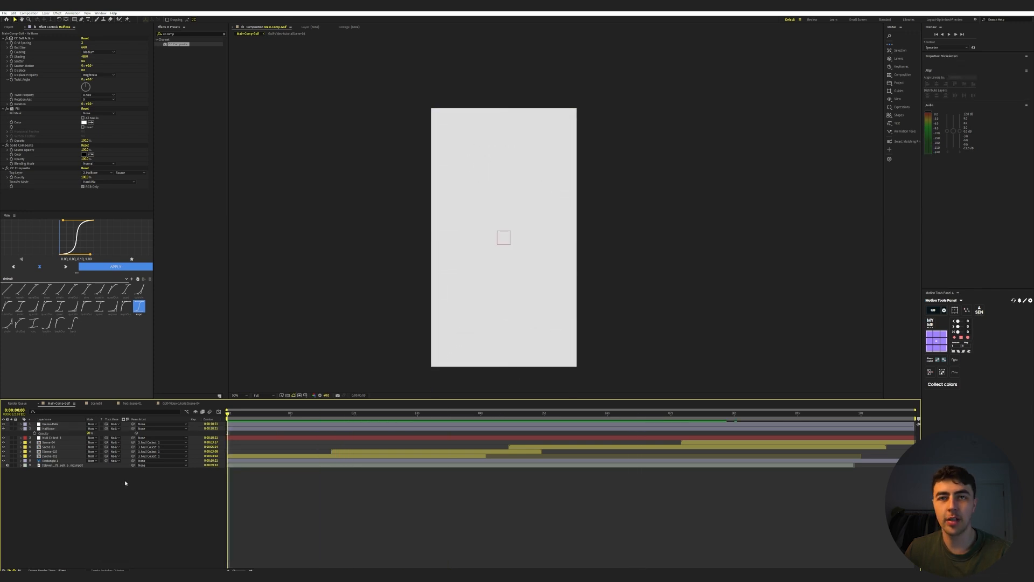
right_click(111, 498)
mouse_move(131, 499)
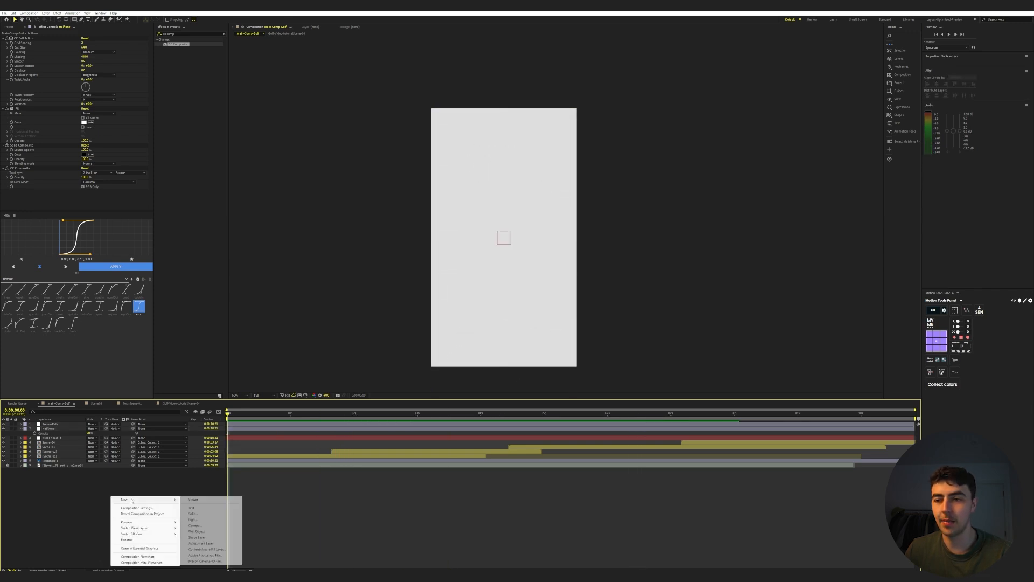
click(201, 543)
drag(64, 425, 56, 431)
text(Blu)
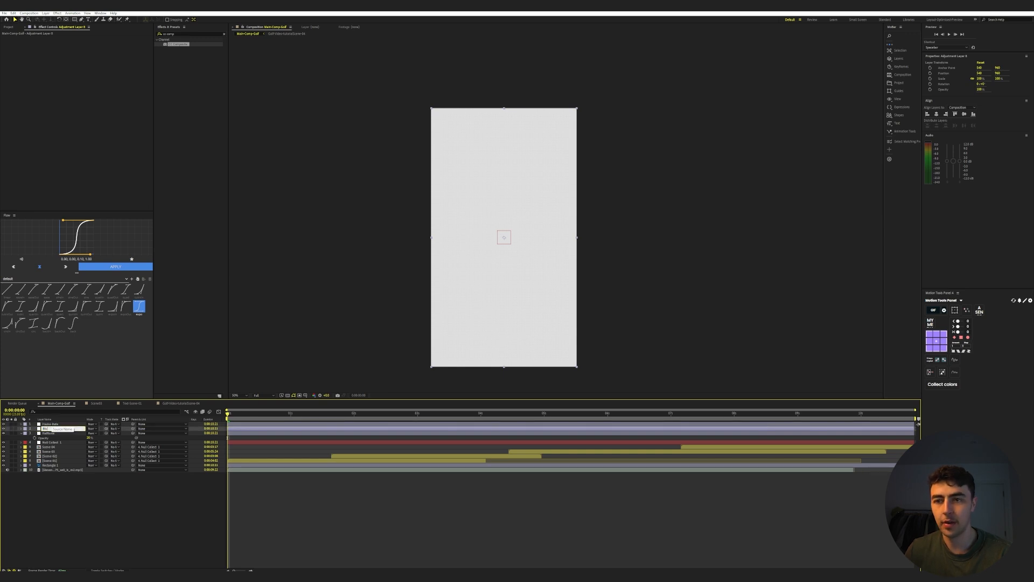
text(r)
key(Return)
- Apply Camera Lens Blur to the Blur layer and set a Blur Radius keyframe early in the opening scene's entrance
click(185, 33)
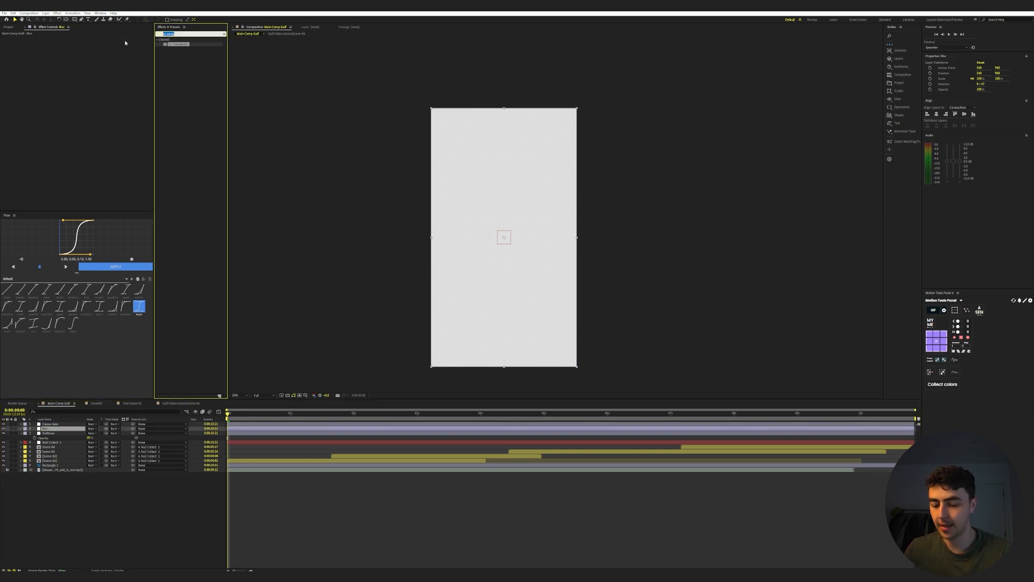
text(camer)
drag(180, 63, 54, 429)
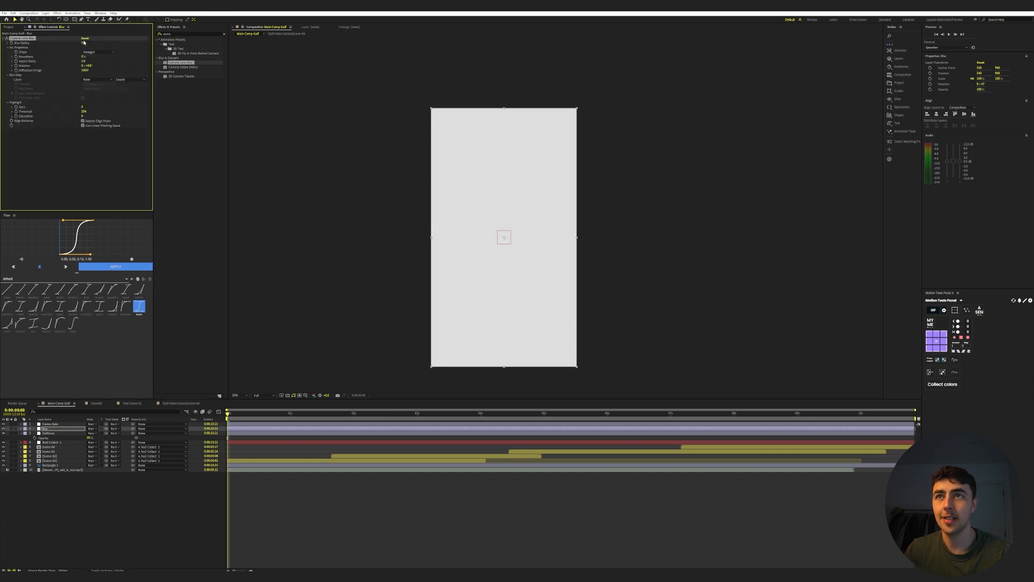
click(240, 417)
key(space)
click(12, 43)
- Raise the Blur Radius with a keyframe at 0:00:00:15 and paste the first keyframe shortly after it to clear the blur
click(233, 413)
key(space)
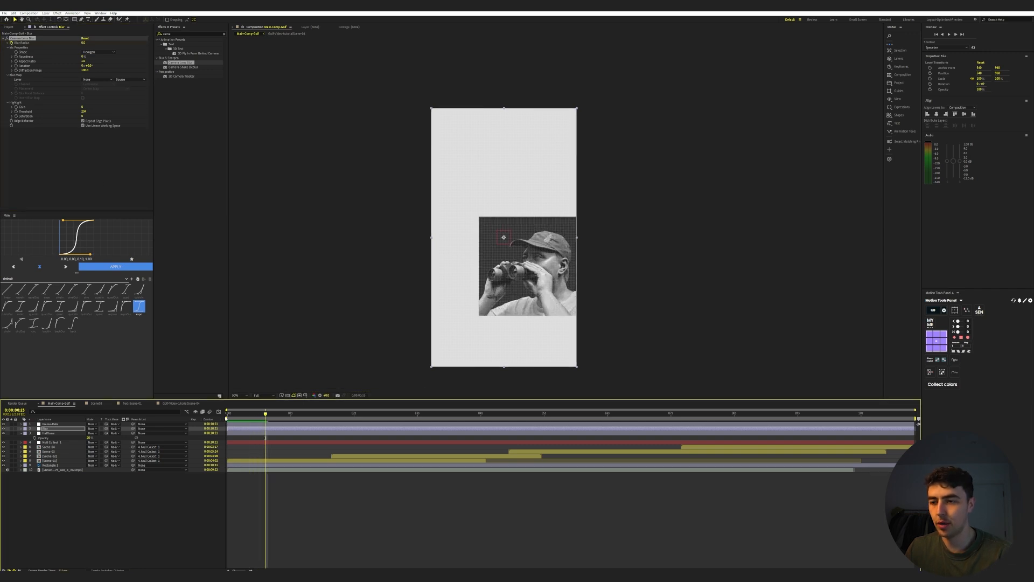
key(u)
mouse_move(87, 439)
mouse_down()
mouse_move(107, 439)
mouse_move(90, 438)
mouse_up()
drag(265, 414, 280, 414)
click(250, 438)
key(ctrl+c)
key(ctrl+v)
- Play back the opening scene to check the animated lens blur
click(238, 414)
key(space)
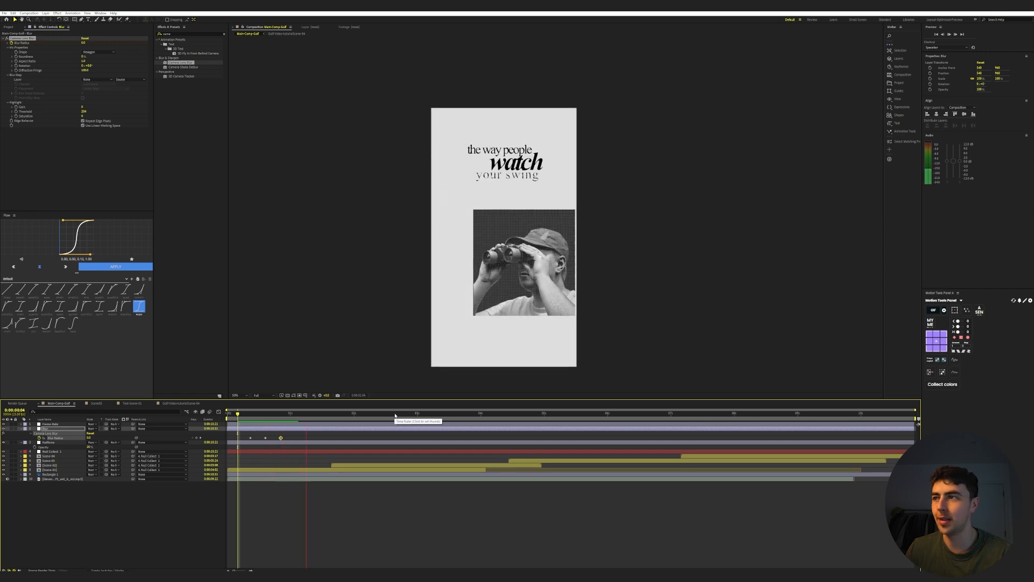
key(space)
- Copy the three Blur Radius keyframes to the transition into the second scene, around 0:00:01:20, and play back that section
drag(294, 434, 242, 438)
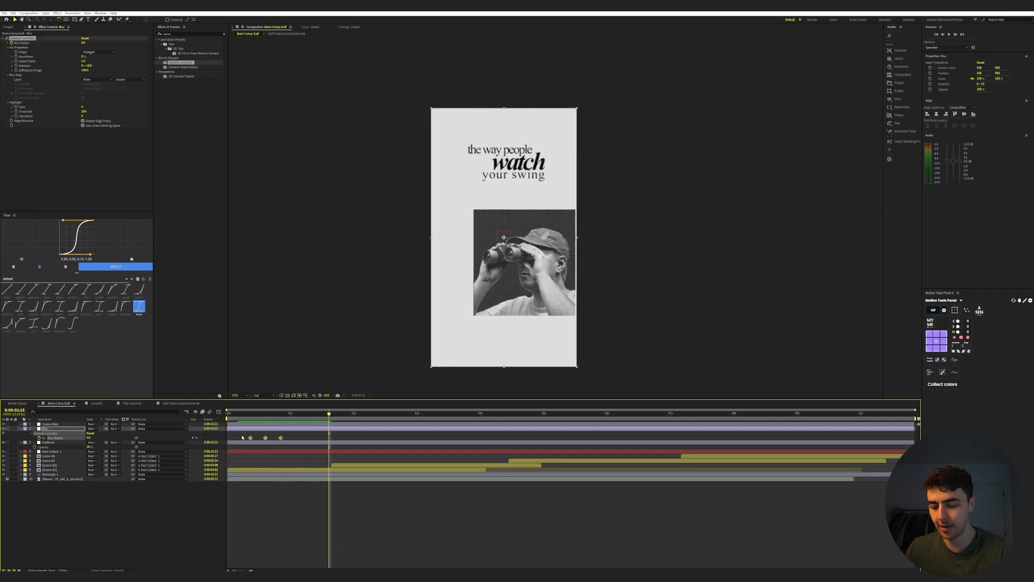
click(346, 414)
key(ctrl+v)
drag(349, 439, 346, 438)
click(326, 414)
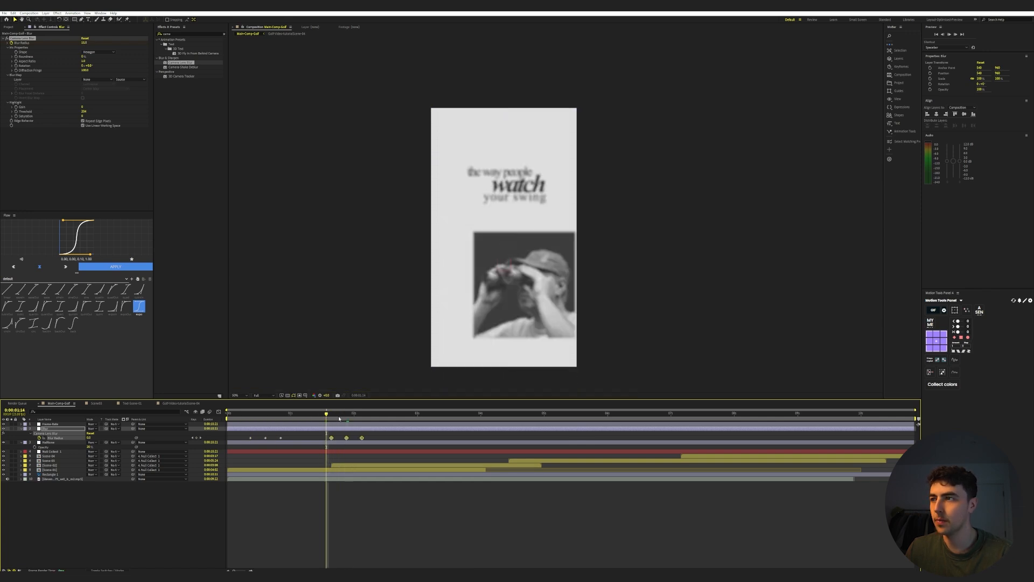
key(space)
- Paste the Blur Radius keyframes at the remaining scene transitions through to the end of the composition, and play back the result
drag(406, 414, 445, 438)
key(ctrl+v)
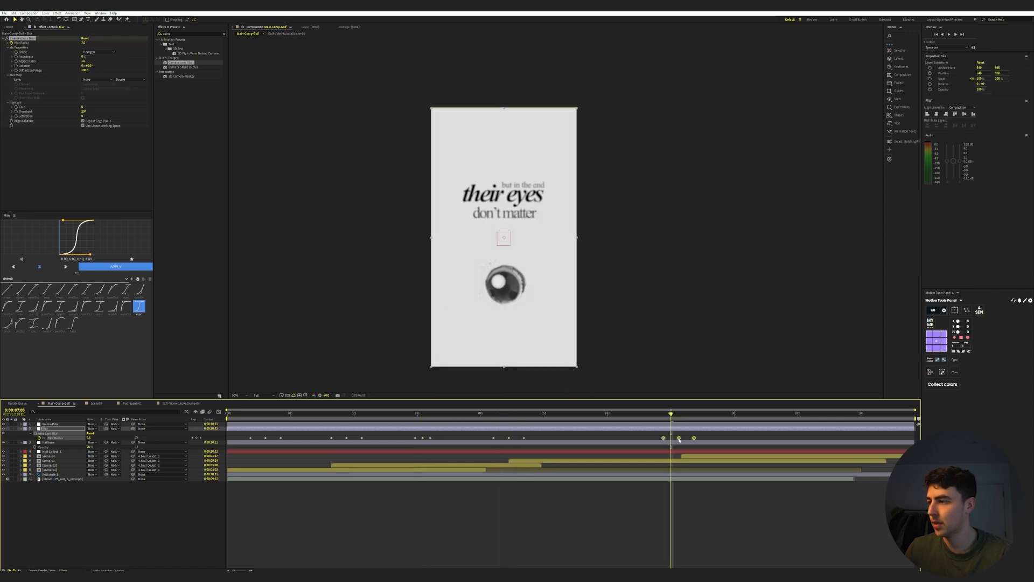
drag(672, 415, 861, 414)
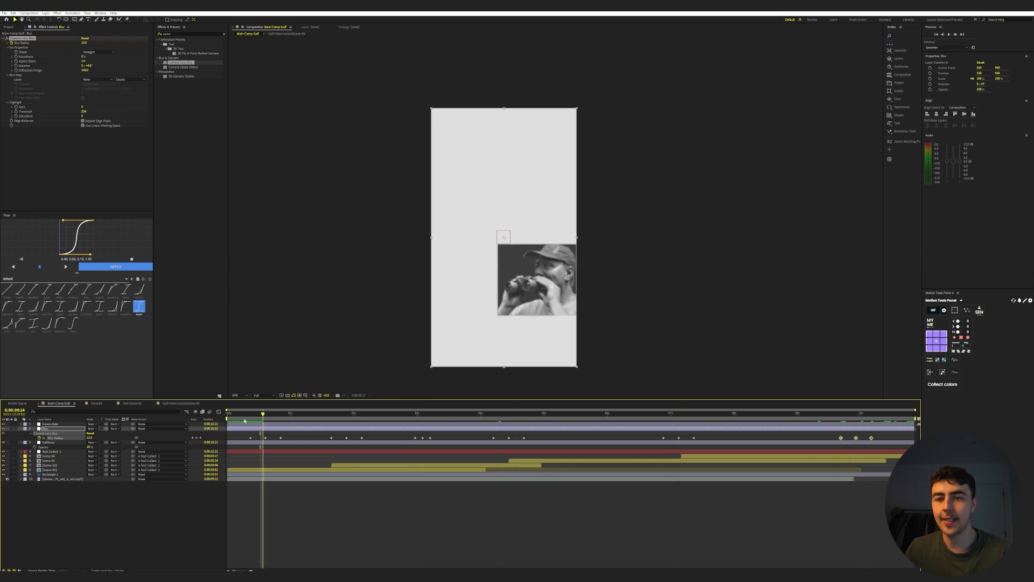
key(space)
click(176, 486)
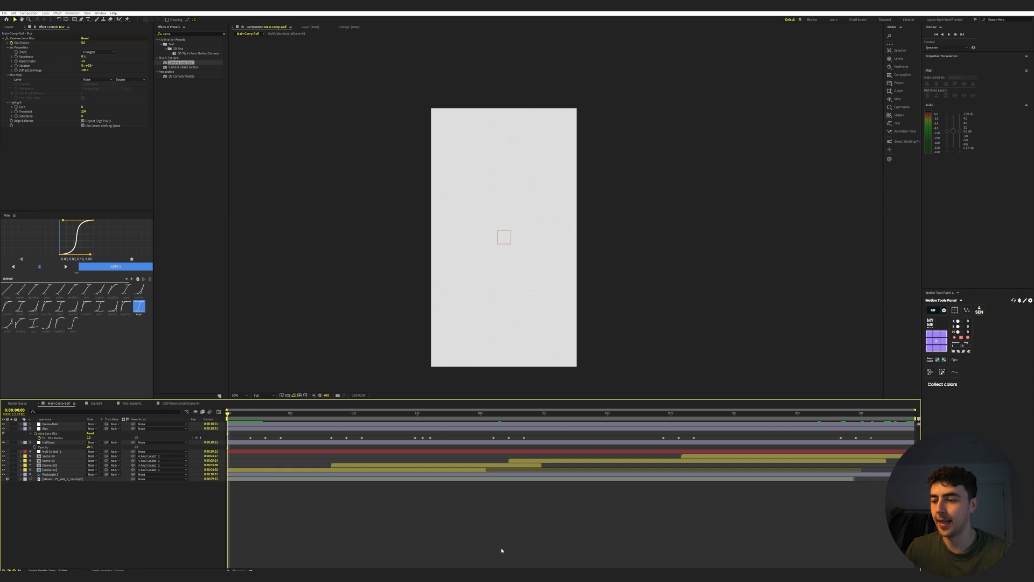
- Add the Texturelabs paper image as the uppermost layer and scale it to cover the whole frame
mouse_move(470, 576)
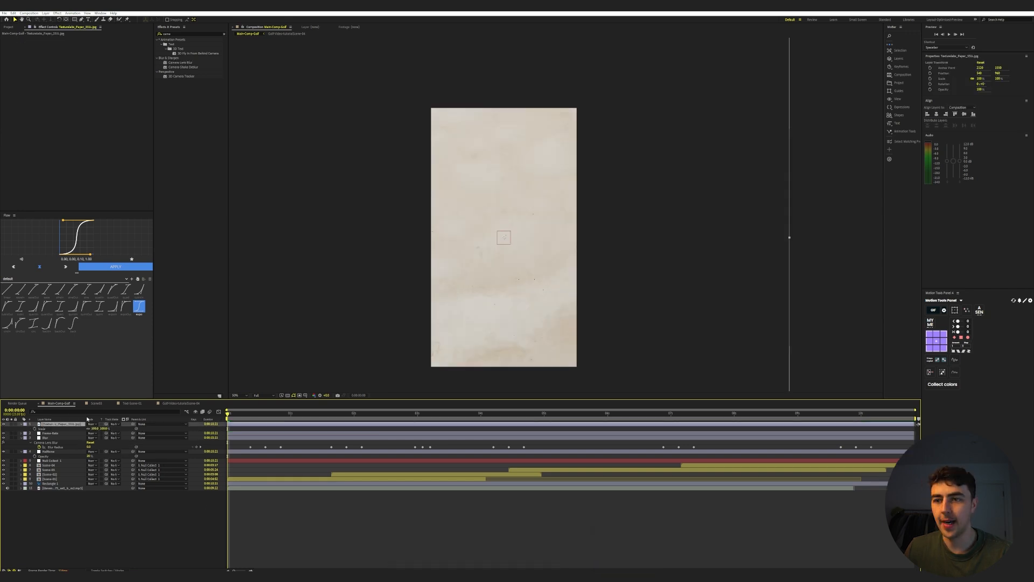
mouse_move(102, 427)
mouse_down()
mouse_move(80, 429)
mouse_move(89, 431)
mouse_up()
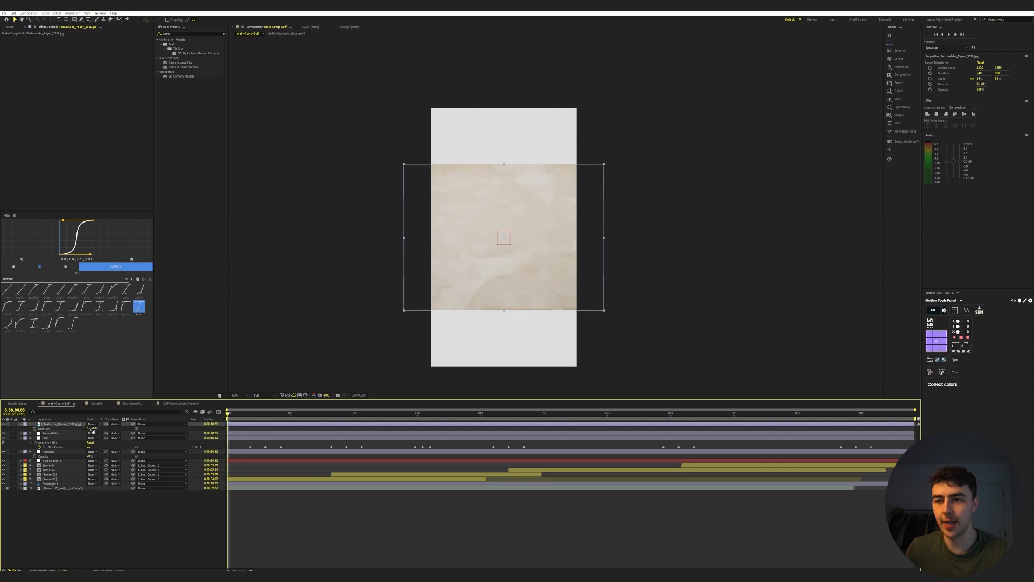
key(Return)
key(s)
right_click(63, 442)
click(61, 429)
drag(99, 429, 192, 433)
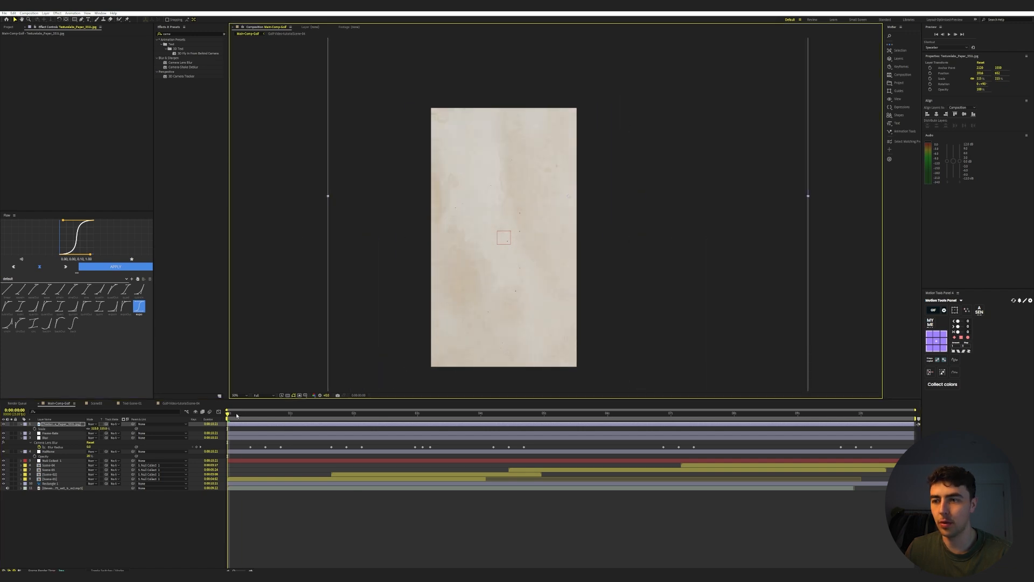
- Split the paper texture layer into four short consecutive segments and delete the leftover part
drag(256, 415, 250, 419)
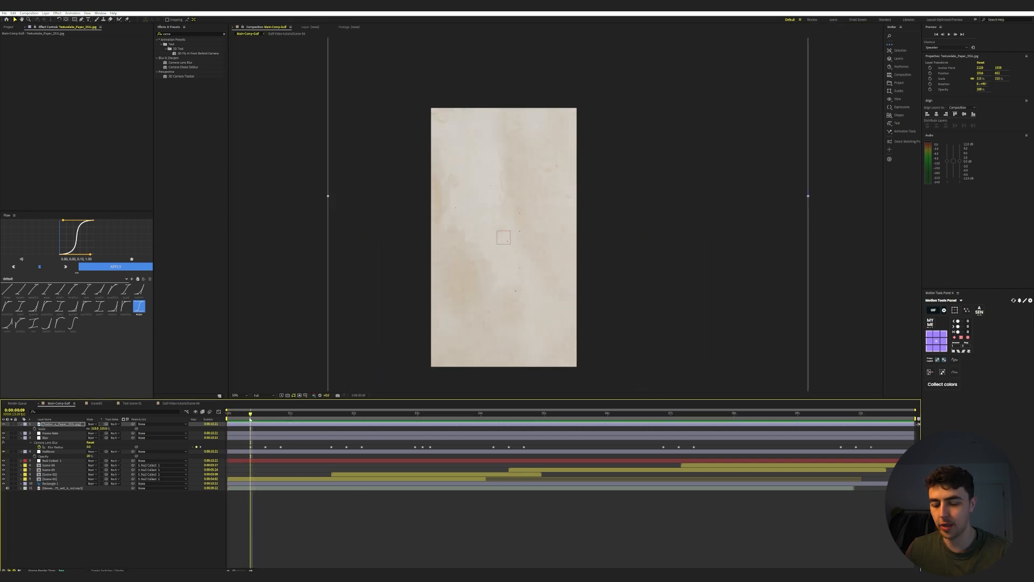
key(ctrl+shift+d)
click(269, 414)
mouse_move(269, 414)
mouse_down()
mouse_move(316, 414)
mouse_move(256, 414)
mouse_up()
key(ctrl+shift+d)
key(ctrl+shift+d)
key(ctrl+shift+d)
key(Delete)
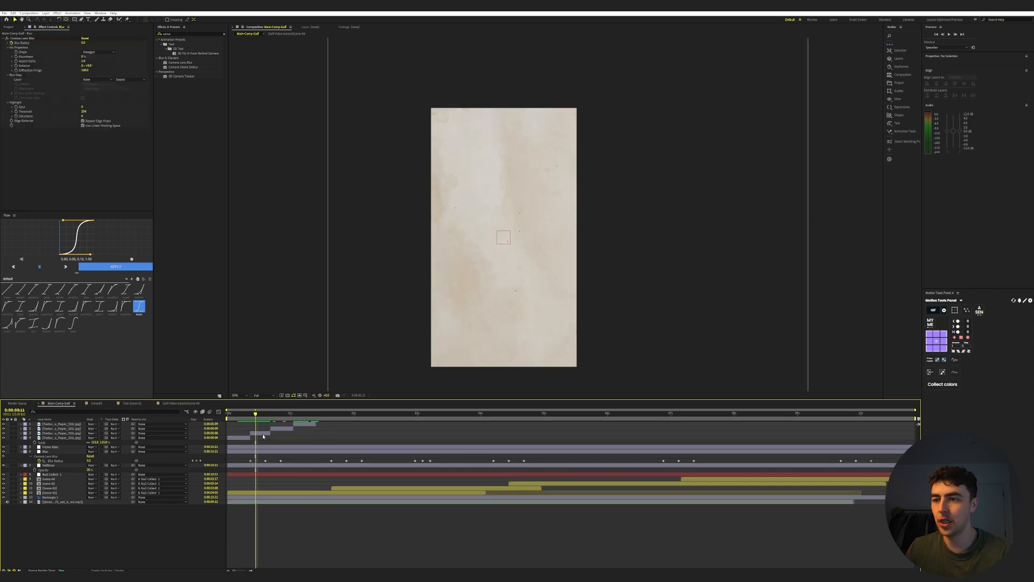
- Rotate and reposition the second and third paper texture segments so each shows a different area of the paper
click(263, 434)
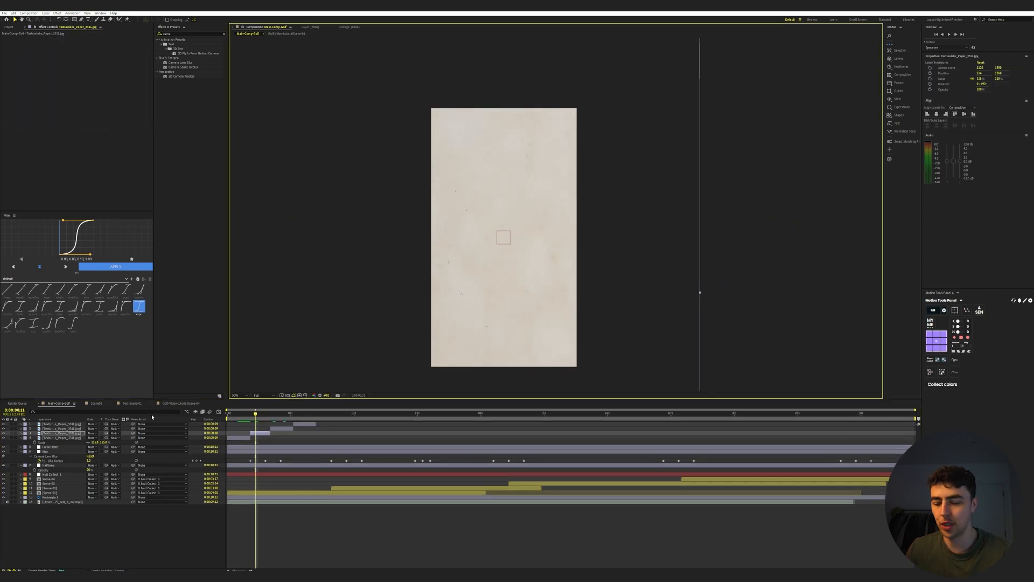
key(r)
drag(97, 437, 91, 437)
drag(256, 413, 283, 414)
click(282, 429)
drag(458, 356, 549, 491)
key(r)
drag(95, 433, 89, 433)
- Rotate and reposition the fourth paper texture segment while keeping the frame covered
drag(284, 413, 301, 415)
click(304, 424)
key(r)
drag(93, 429, 103, 428)
drag(375, 334, 340, 192)
- Pre-compose the four paper texture segments into a composition named Texture
click(302, 426)
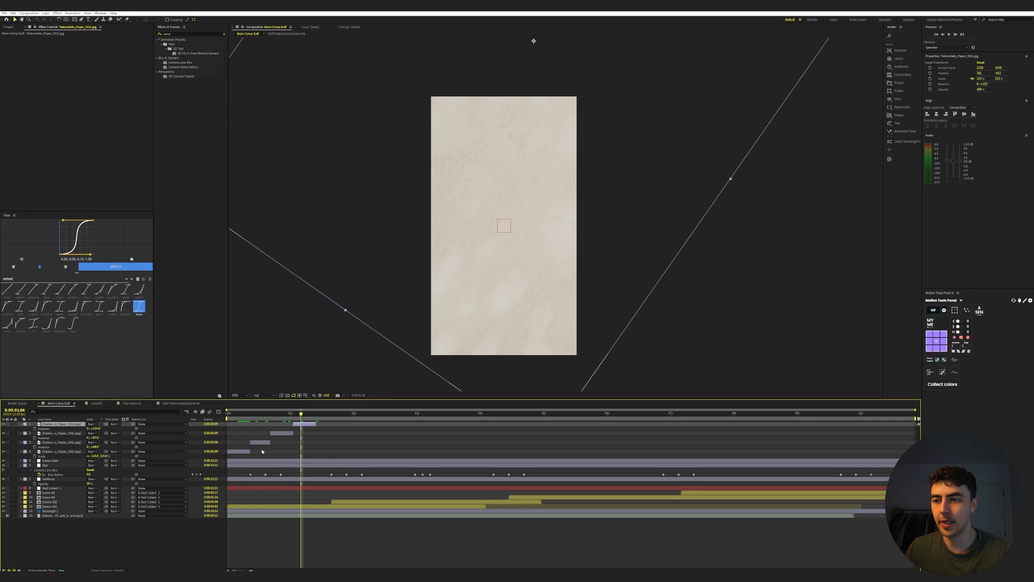
shift+click(244, 454)
right_click(244, 454)
click(264, 419)
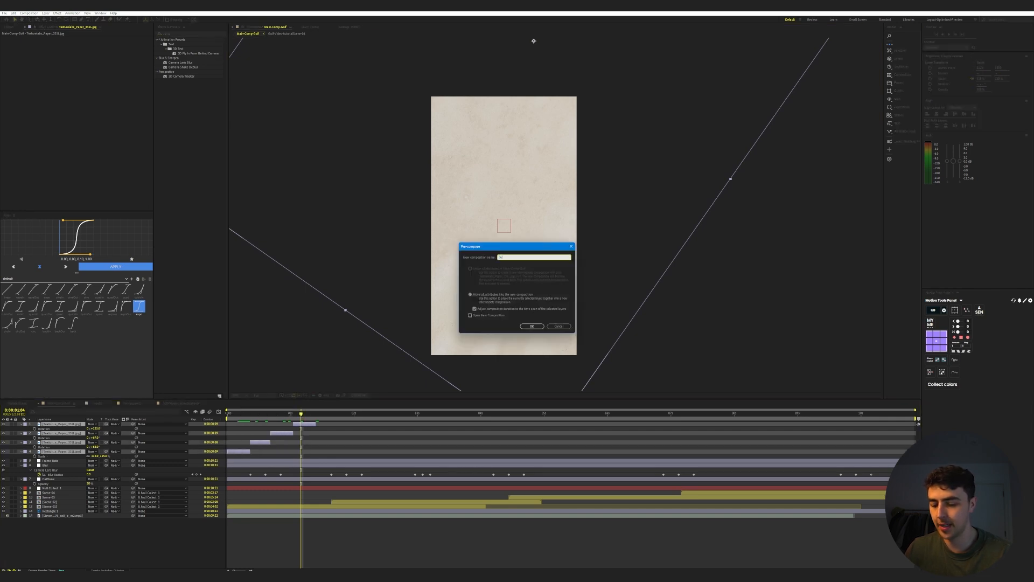
key(Return)
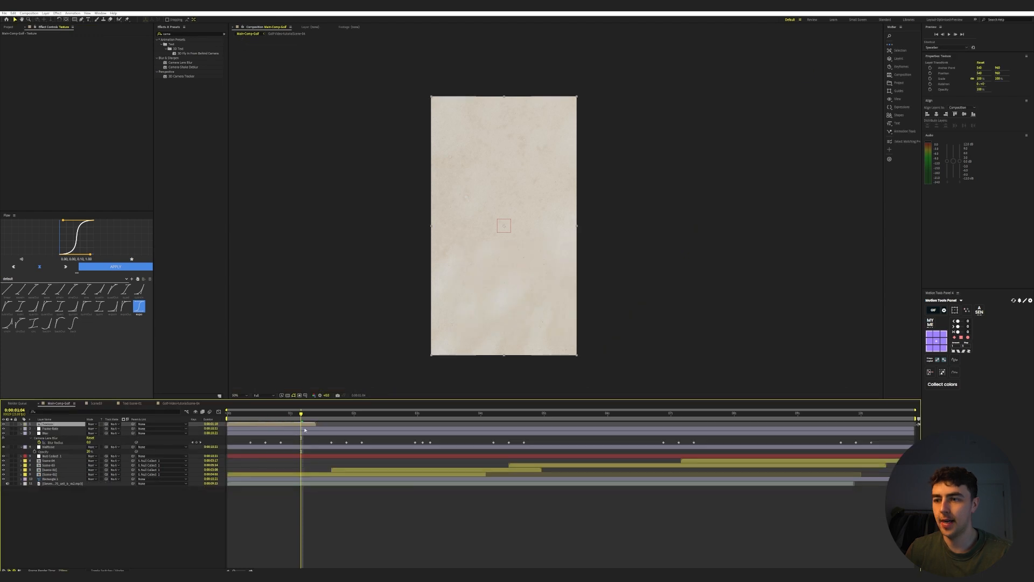
- Duplicate the Texture precomp until there are eight copies in the composition
key(ctrl+d)
key(ctrl+d)
key(ctrl+d)
key(ctrl+d)
key(ctrl+d)
key(ctrl+d)
key(ctrl+d)
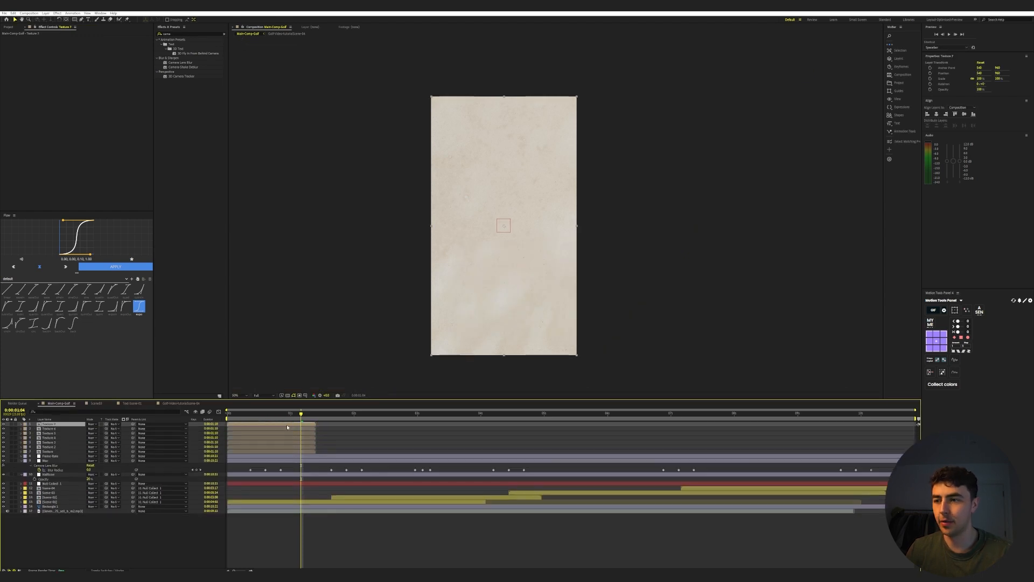
- Sequence all the Texture layers end to end so they span the full composition
shift+click(291, 426)
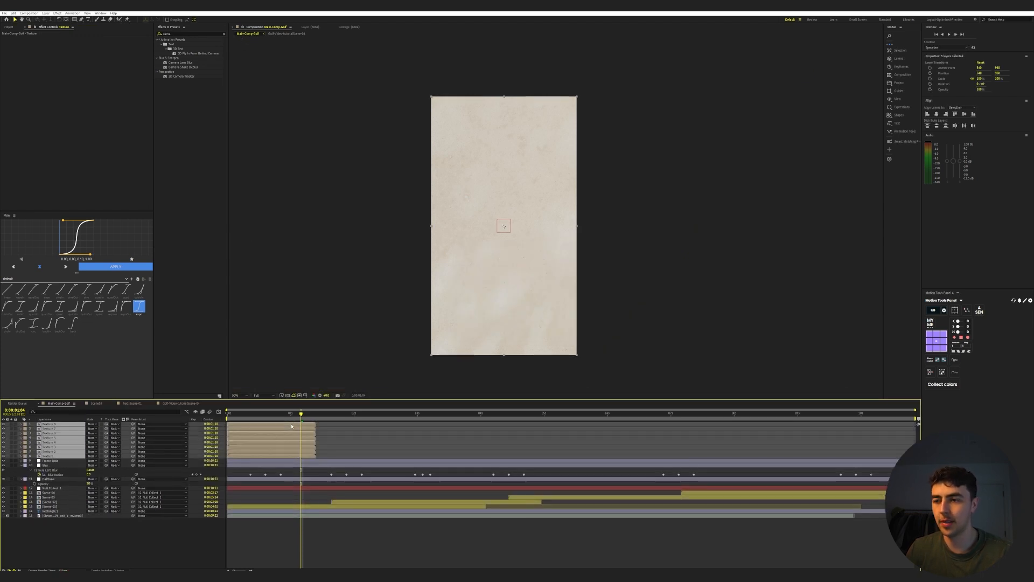
right_click(292, 426)
mouse_move(318, 347)
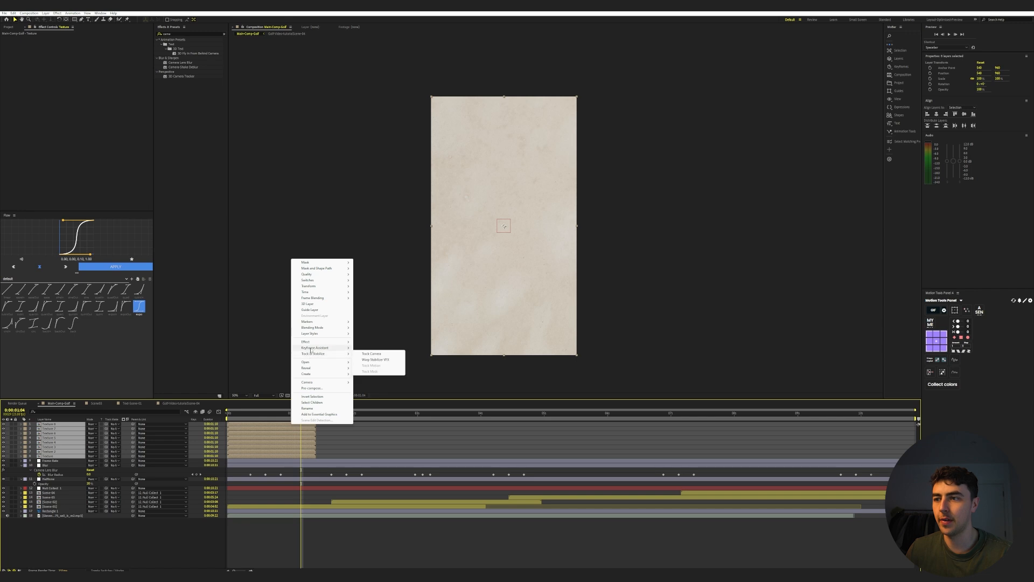
click(381, 395)
key(Return)
- Pre-compose the sequenced Texture layers into a composition named Texture-Main
right_click(97, 457)
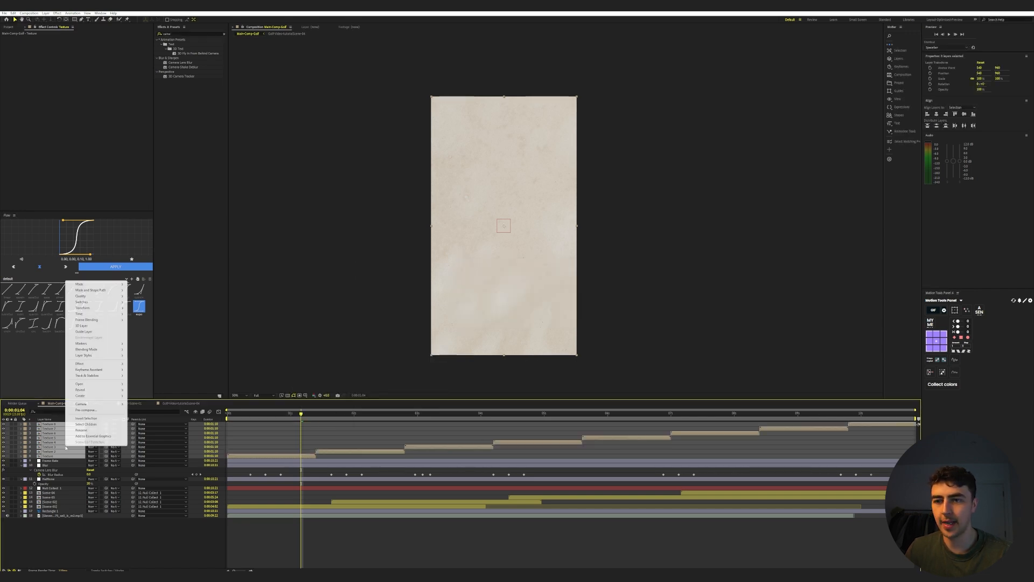
click(88, 409)
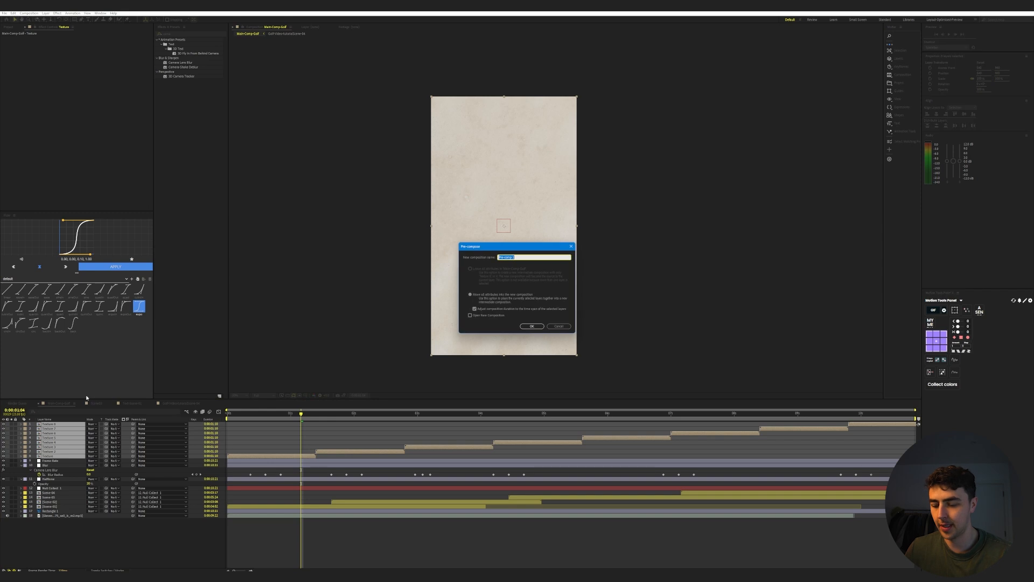
key(Return)
- Set the Texture-Main layer's blending mode to Hard Mix and its opacity to 25%
click(93, 423)
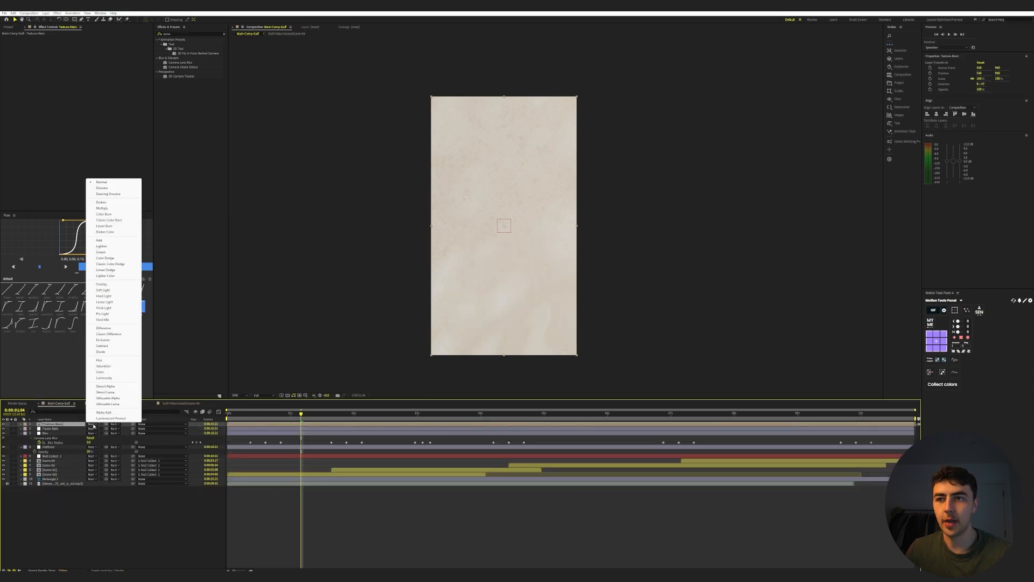
click(104, 319)
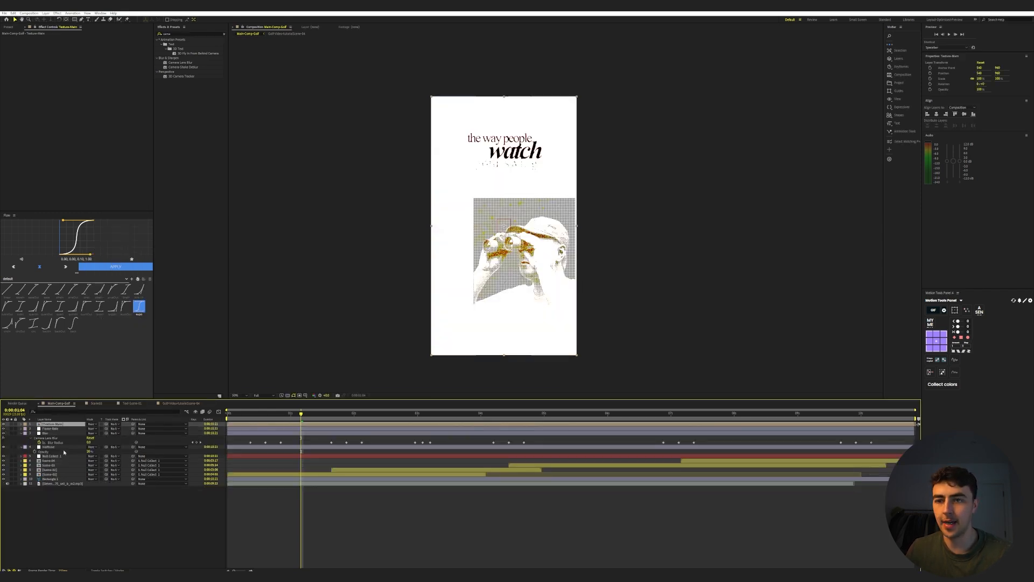
key(t)
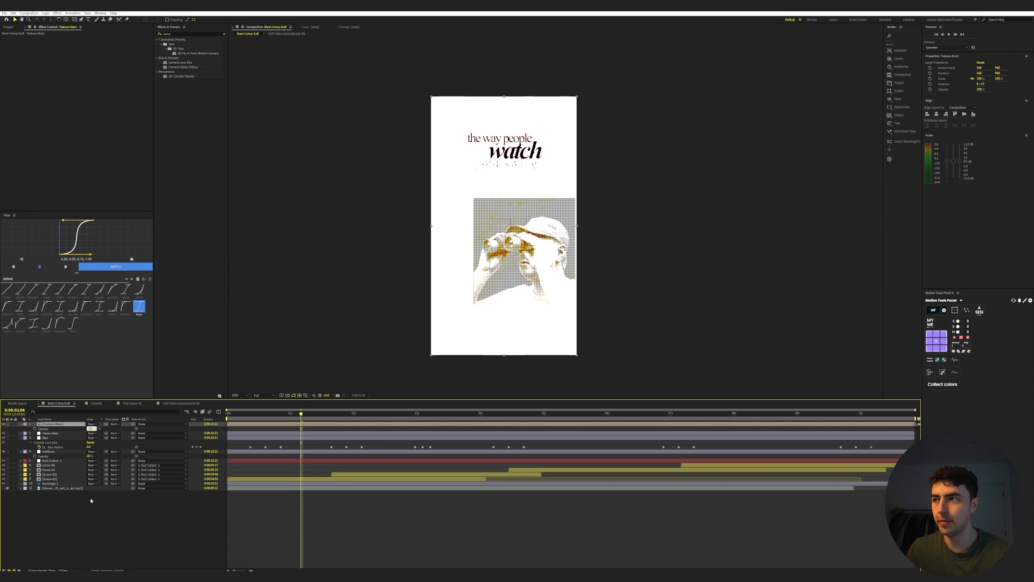
click(90, 500)
- Play back the textured opening and move the Texture-Main layer directly below the Frame Rate layer
click(275, 418)
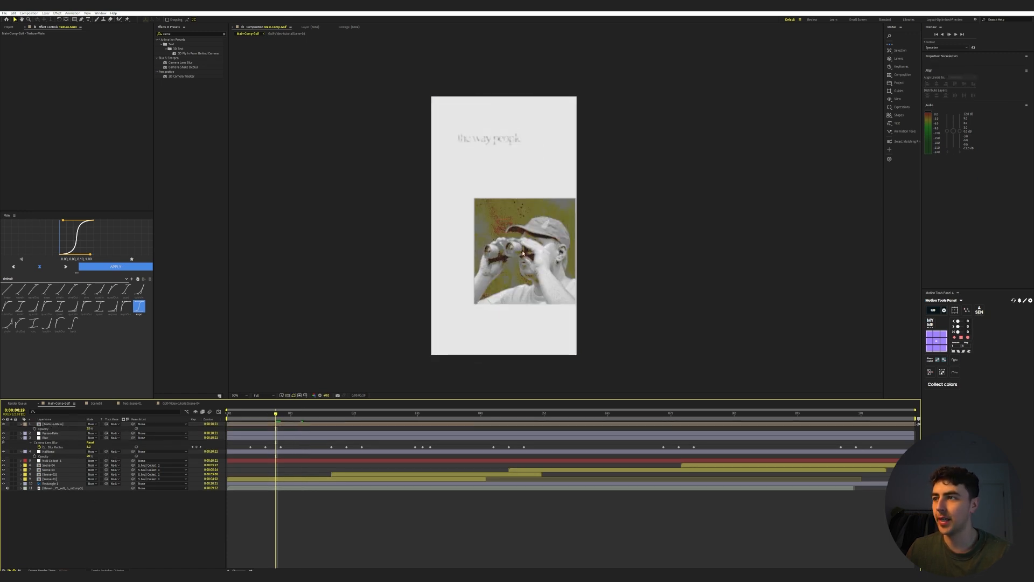
key(space)
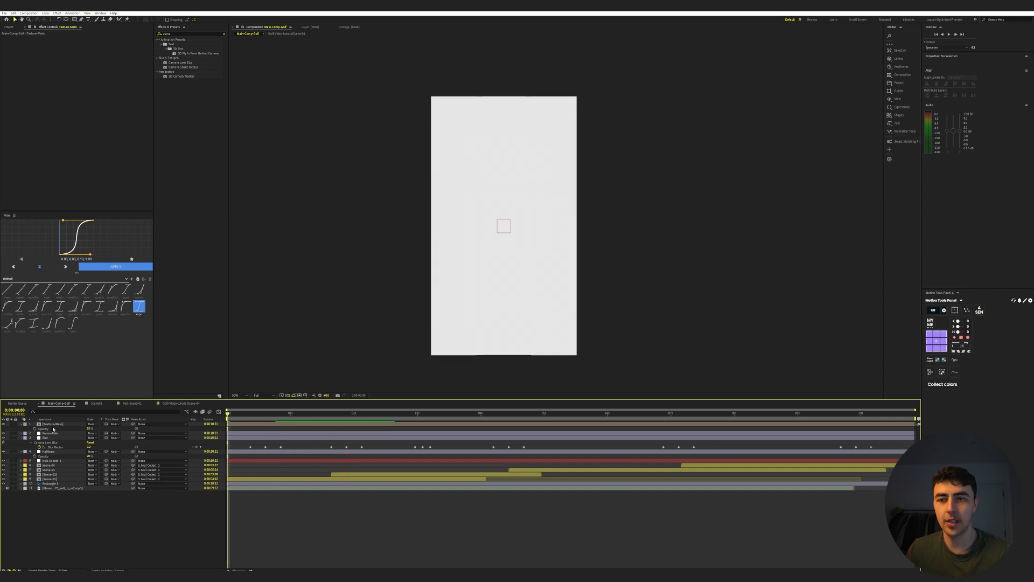
drag(52, 424, 53, 435)
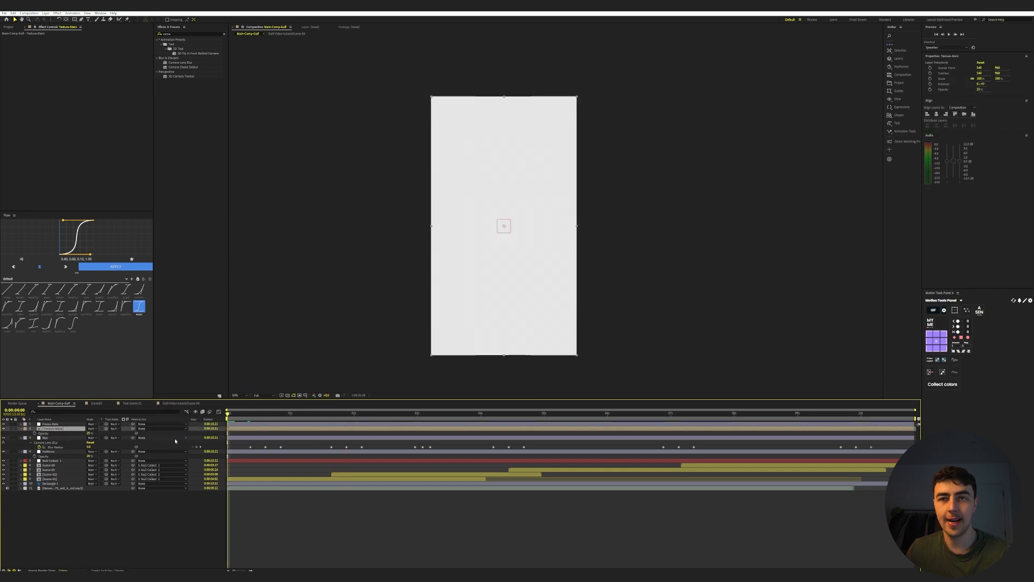